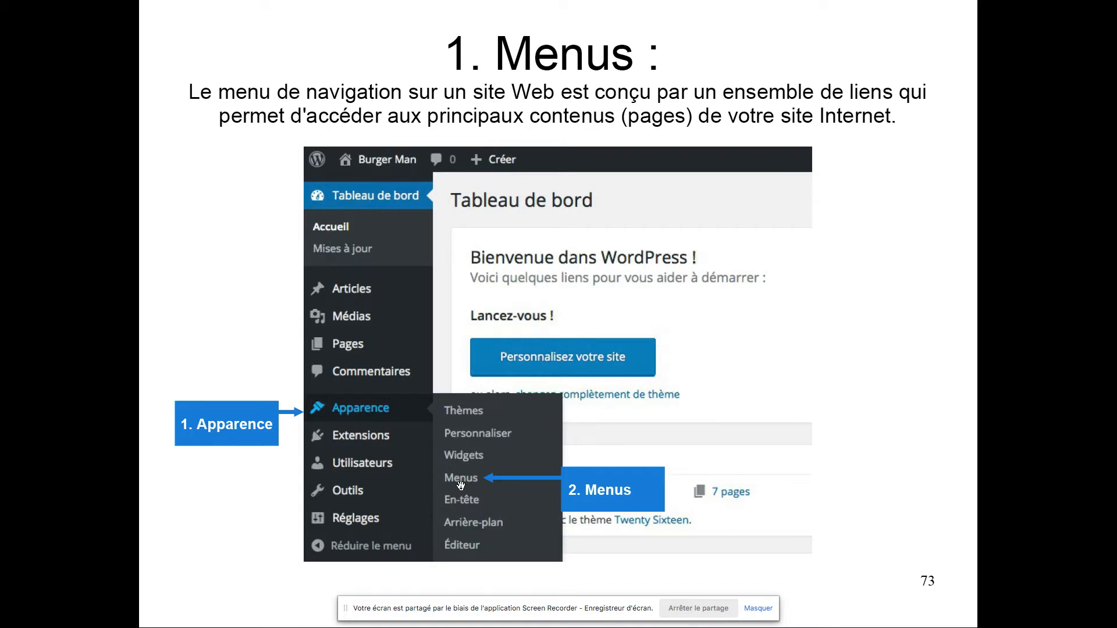
# Switch to Chrome with the BurgerMan dashboard and open the Menus management page under Apparence.
pyautogui.press('super+Tab')
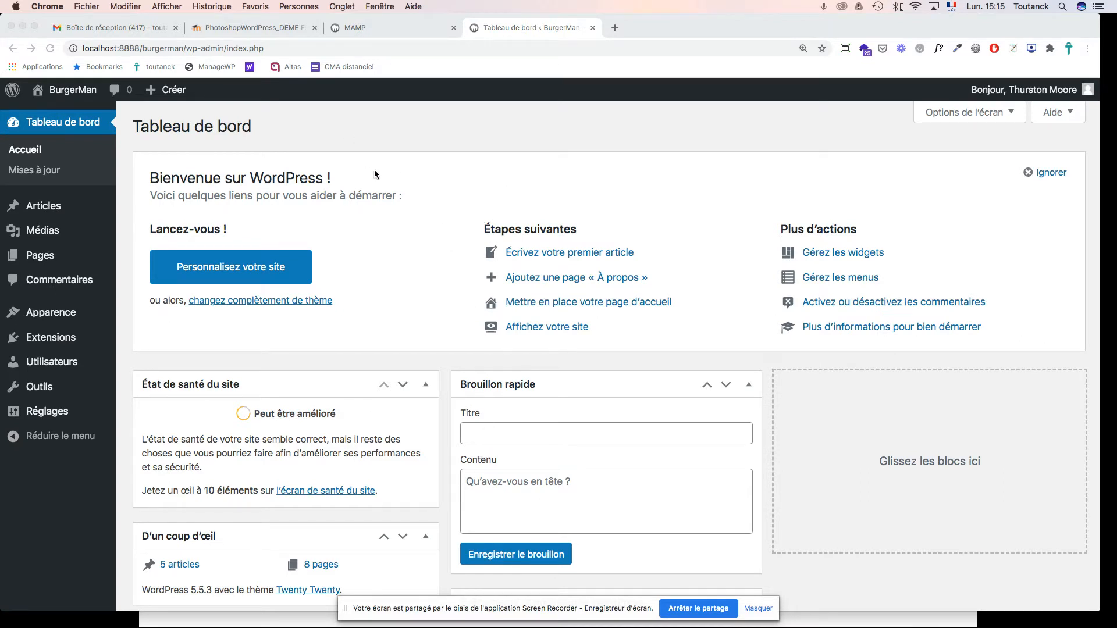
pyautogui.click(55, 318)
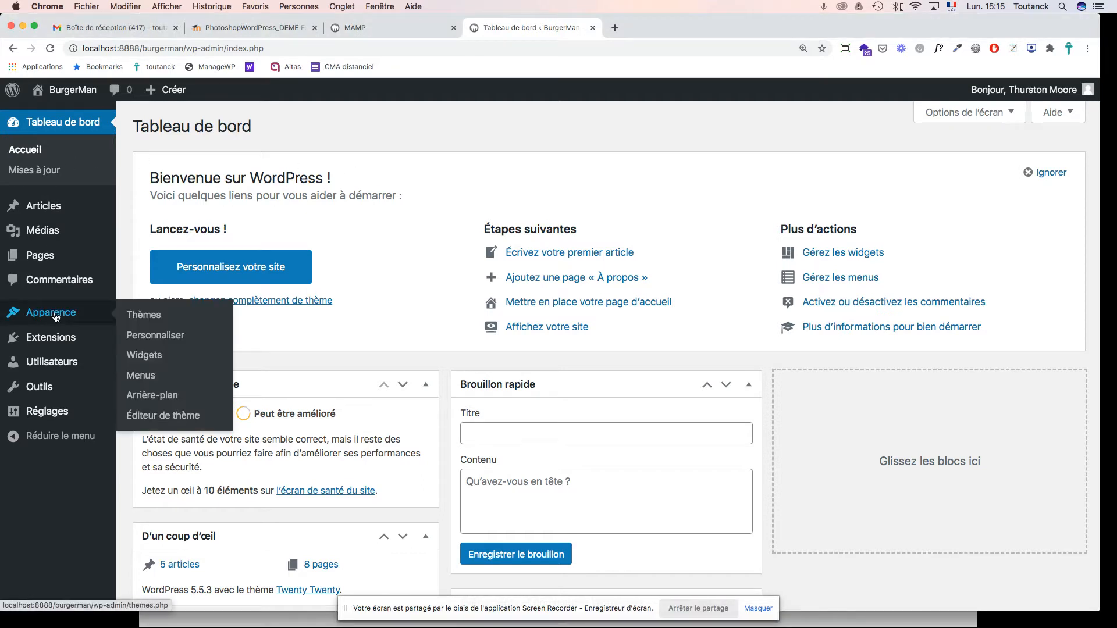
pyautogui.click(141, 376)
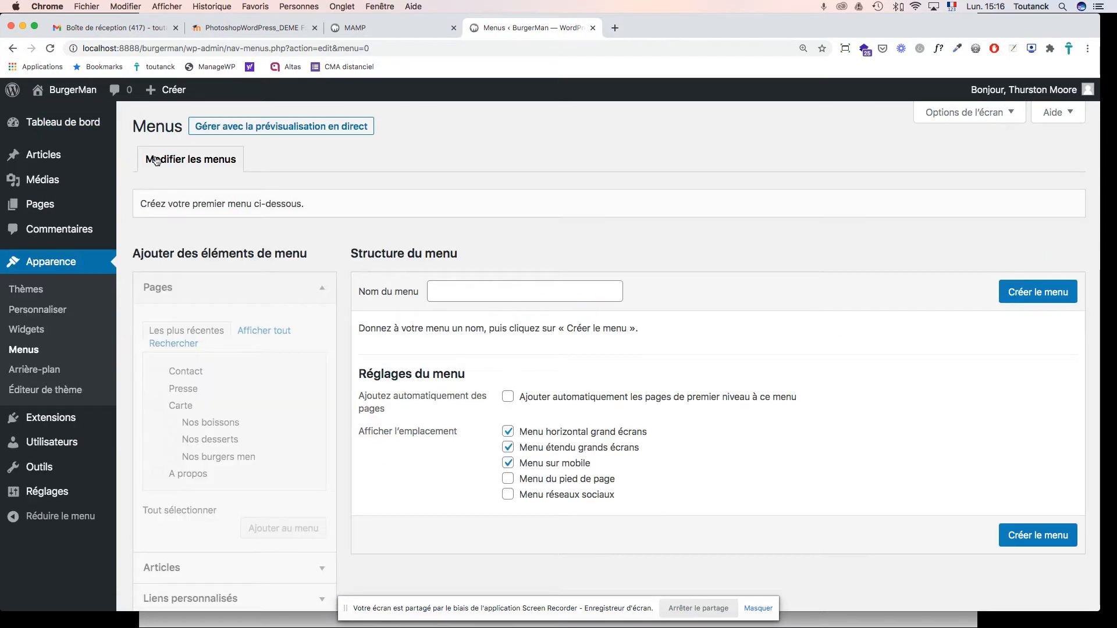
pyautogui.scroll(-1, 561, 242)
pyautogui.scroll(2, 561, 242)
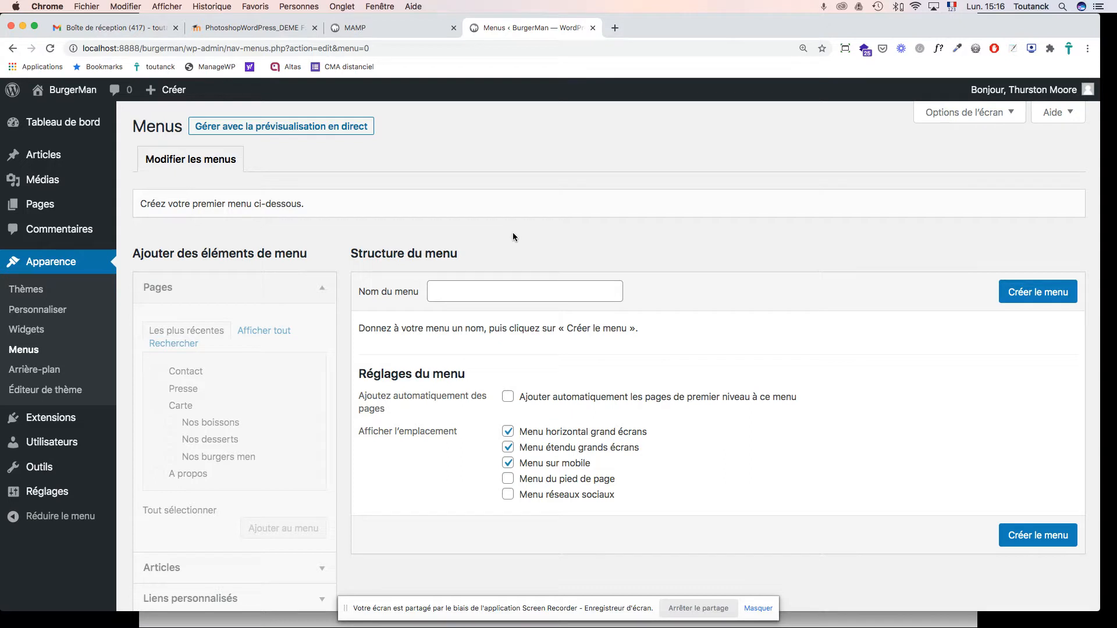
# Open the burgerman site from MAMP's local website index, check its current navigation, and return to the menu editor.
pyautogui.click(417, 32)
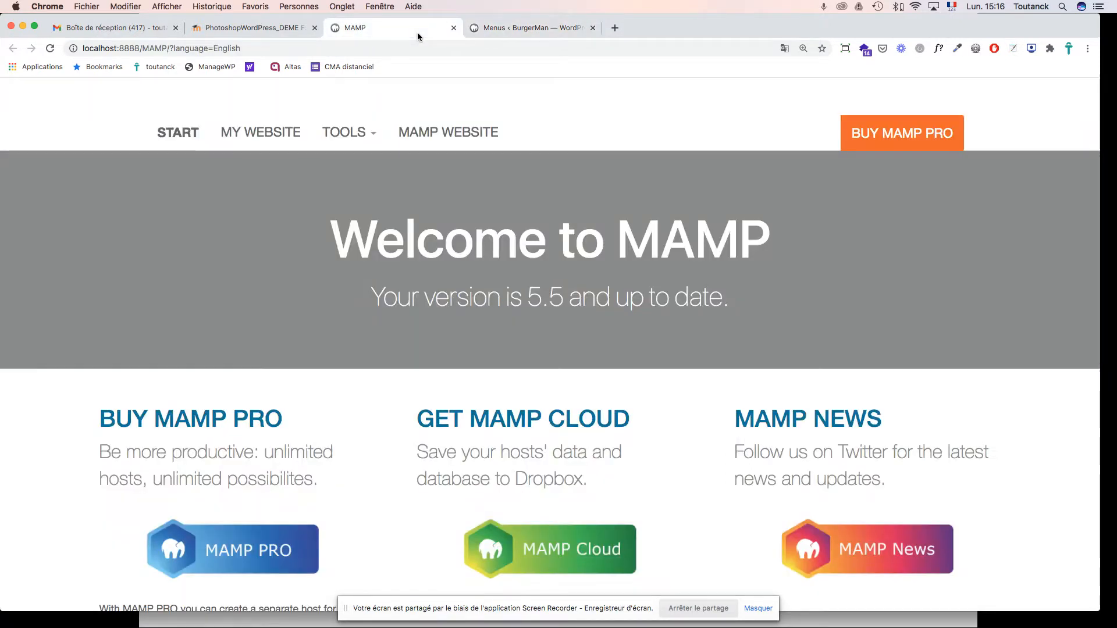
pyautogui.click(291, 138)
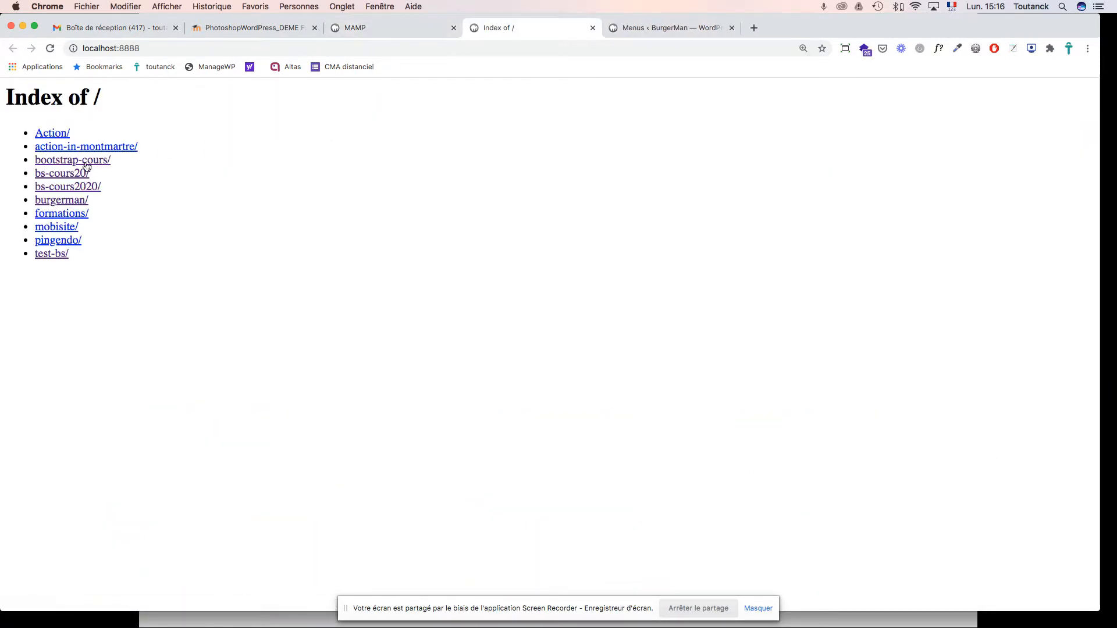
pyautogui.click(69, 202)
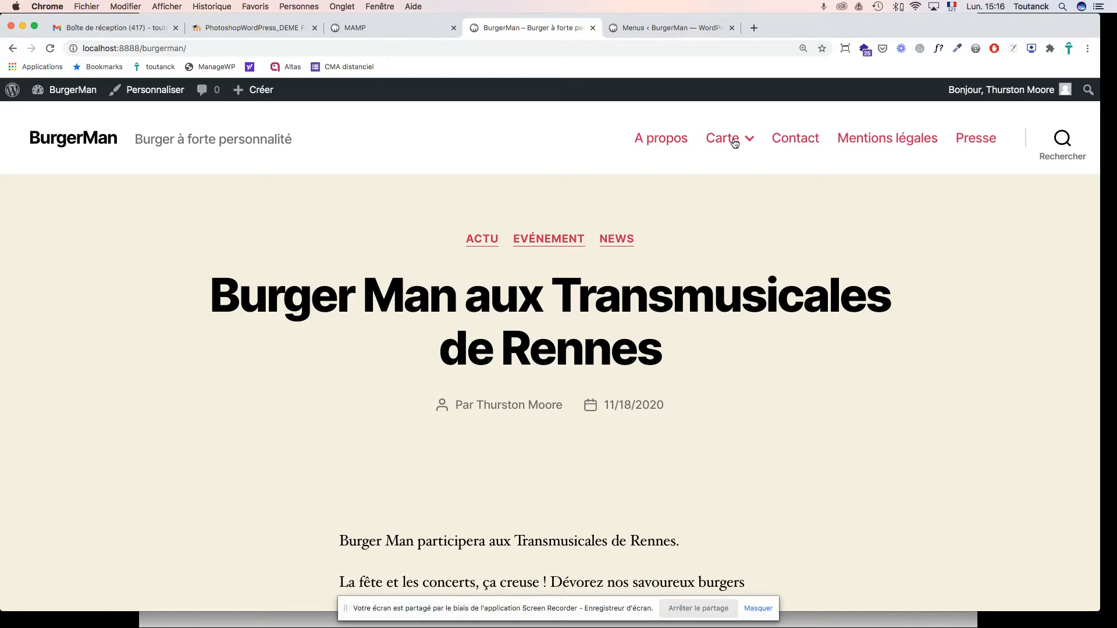
pyautogui.click(678, 27)
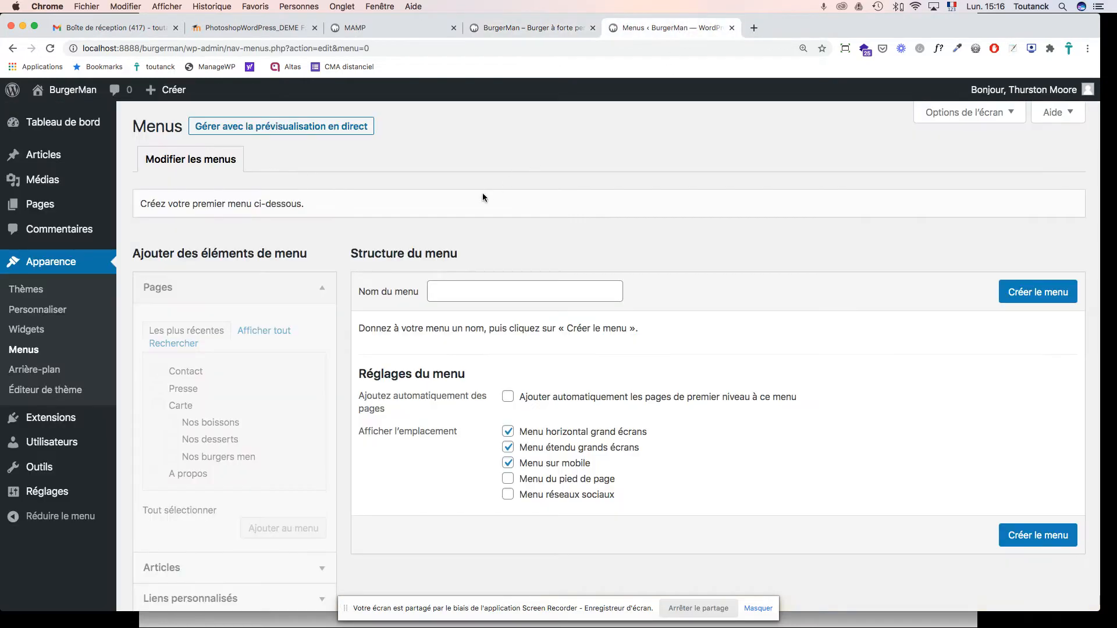
# Create a menu named Main that automatically adds top-level pages, keeping the preselected display locations.
pyautogui.scroll(-3, 506, 262)
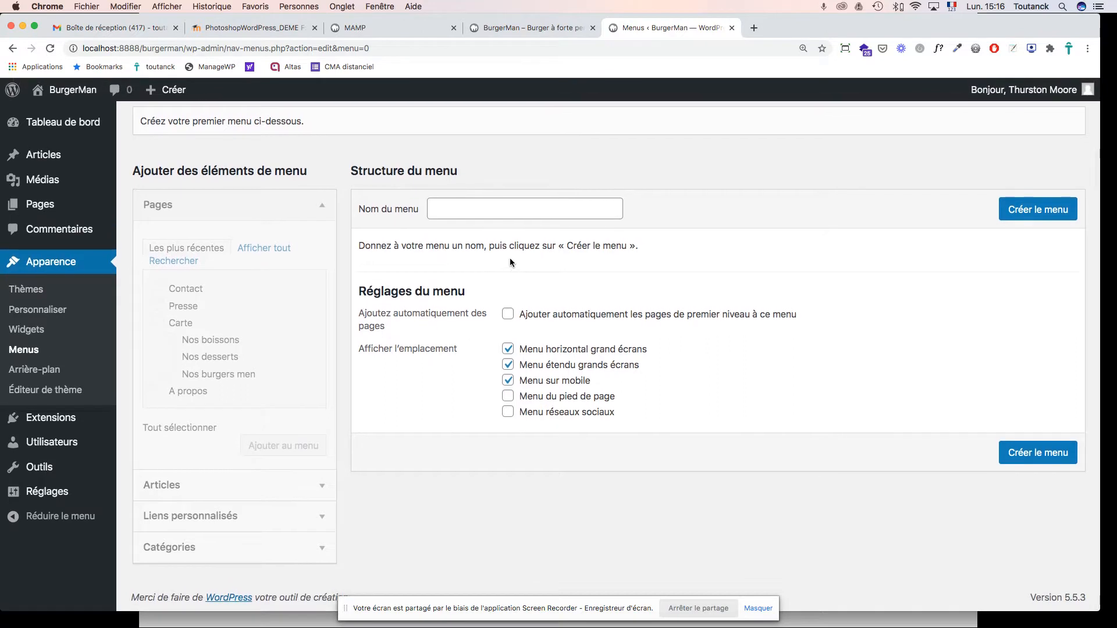
pyautogui.scroll(3, 510, 261)
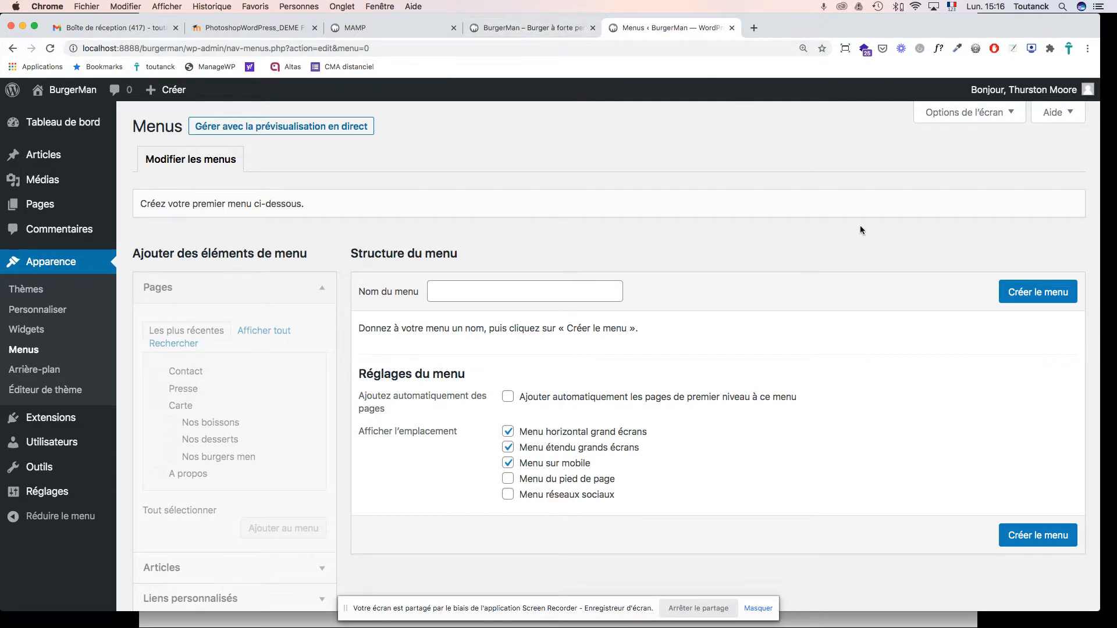
pyautogui.click(504, 296)
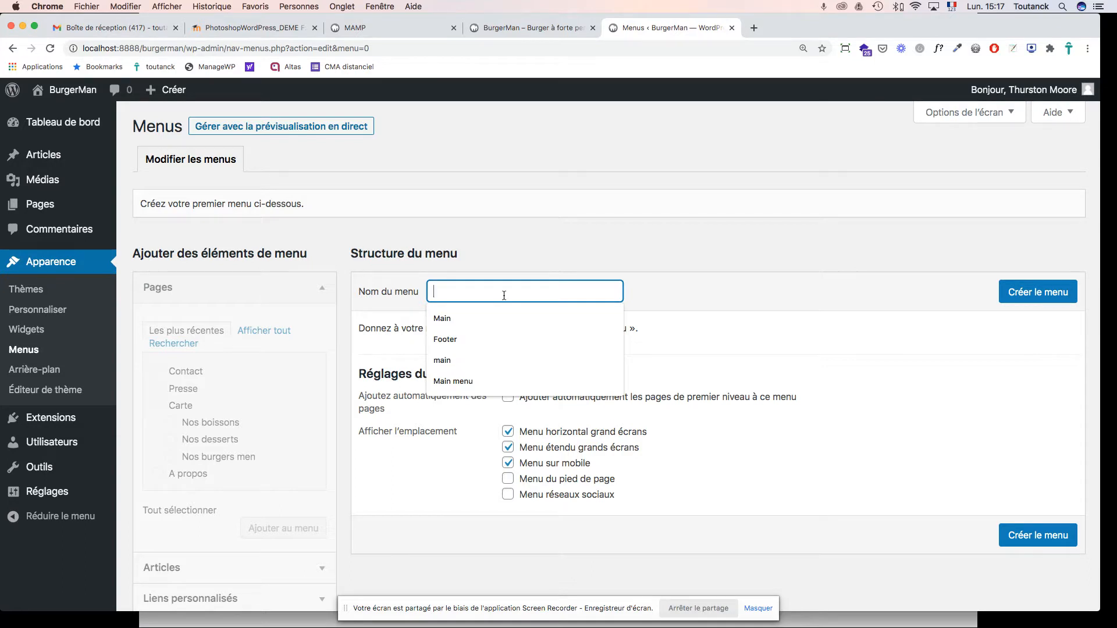
pyautogui.write('Main')
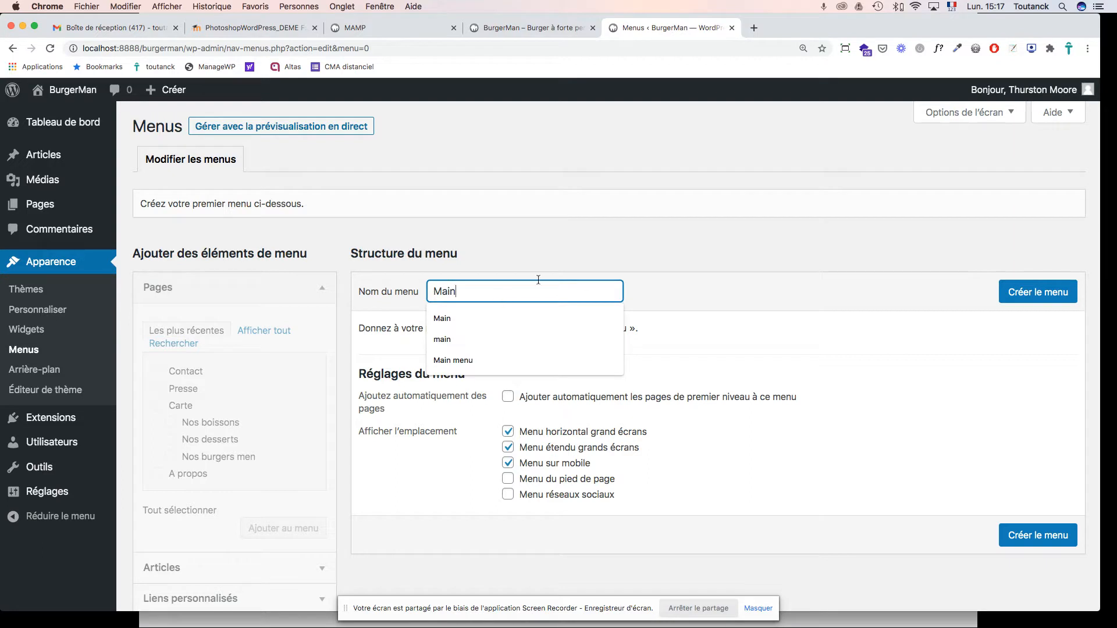
pyautogui.click(703, 281)
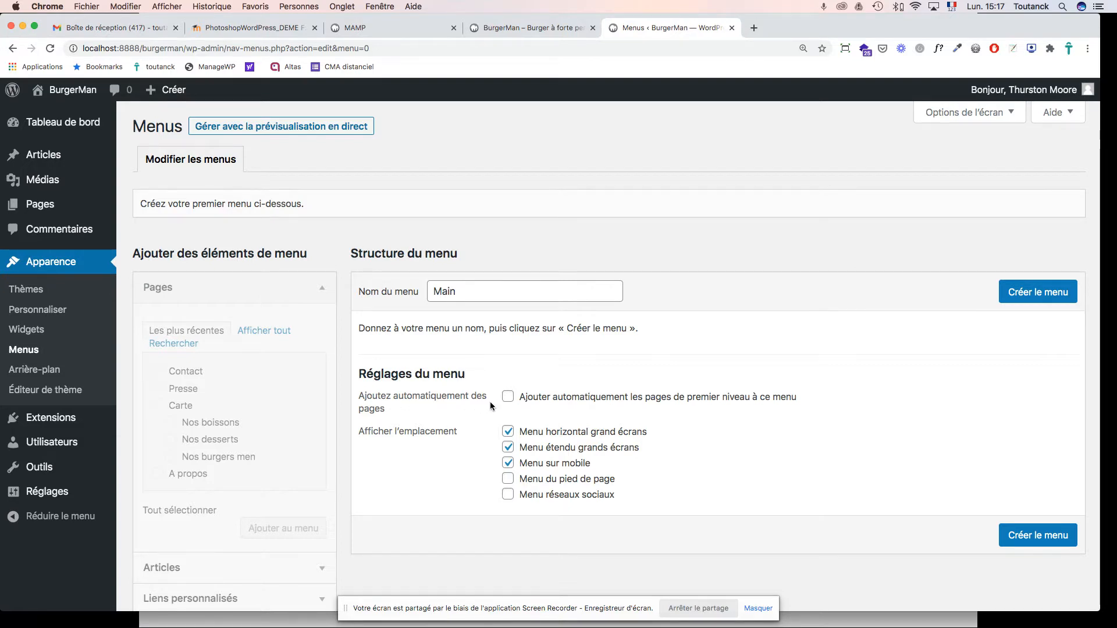
pyautogui.click(509, 400)
pyautogui.click(1046, 541)
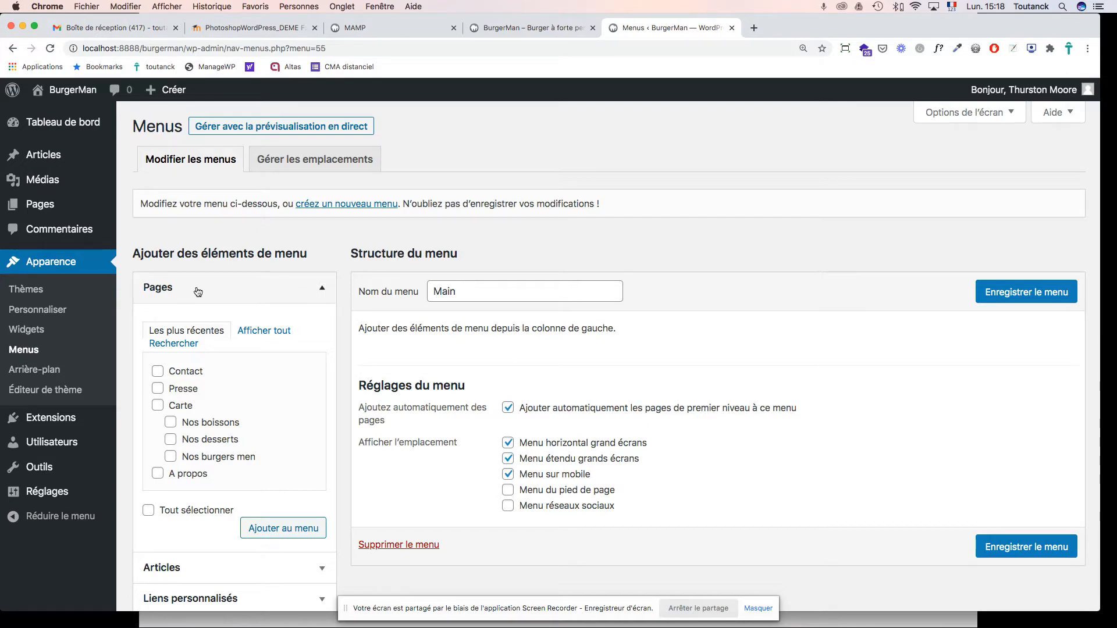
# Examine the kinds of items that can be added to the menu: Pages, Articles, Liens personnalisés and Catégories.
pyautogui.scroll(-3, 159, 296)
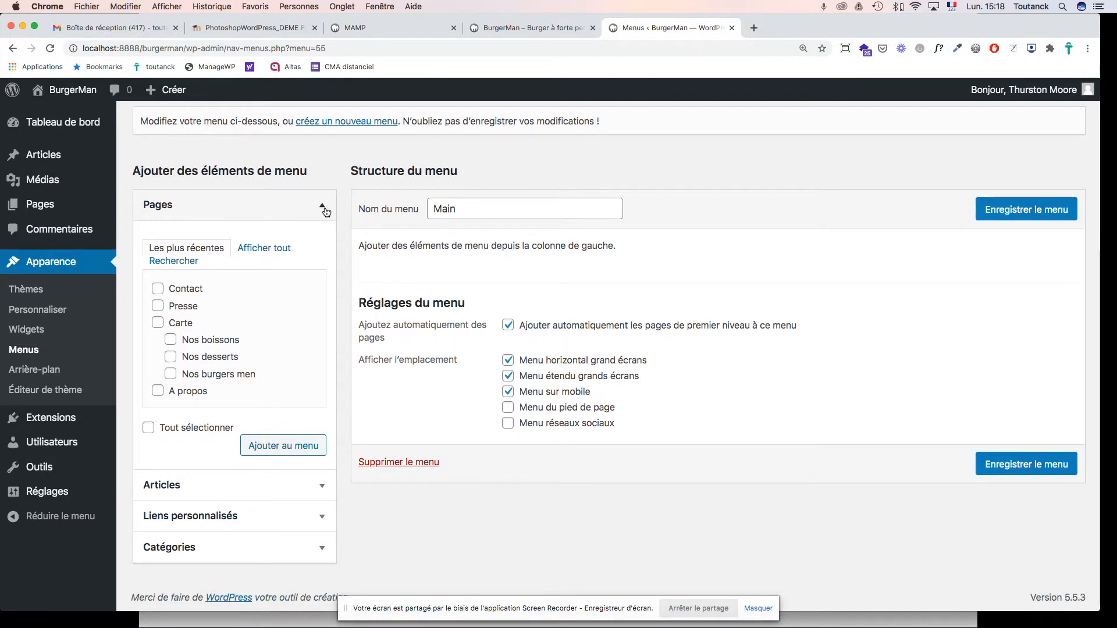
pyautogui.click(323, 206)
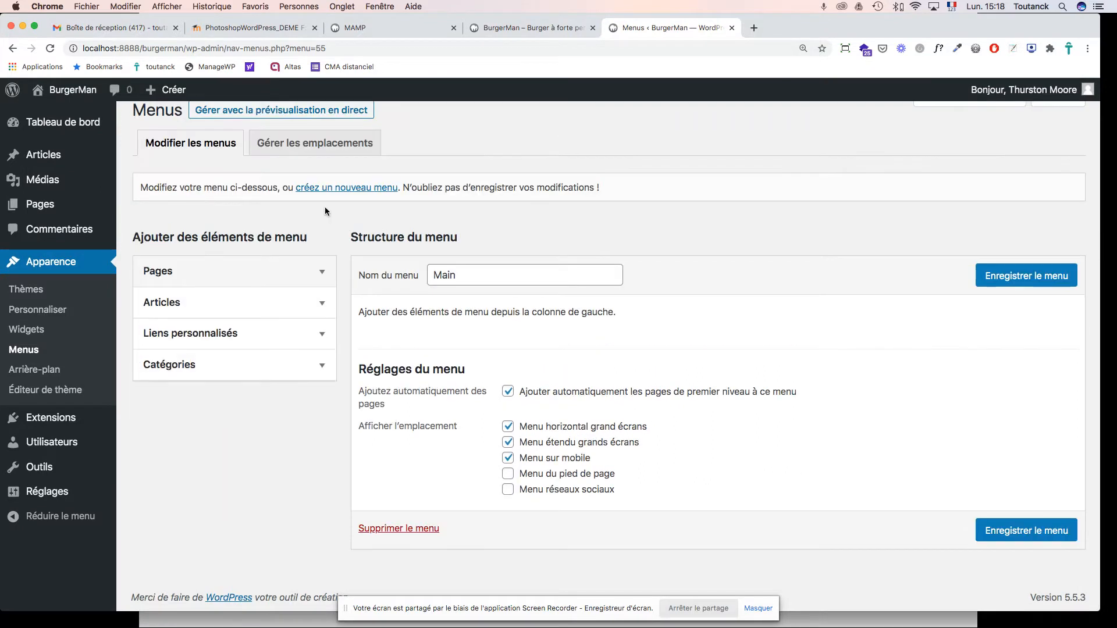
pyautogui.click(323, 305)
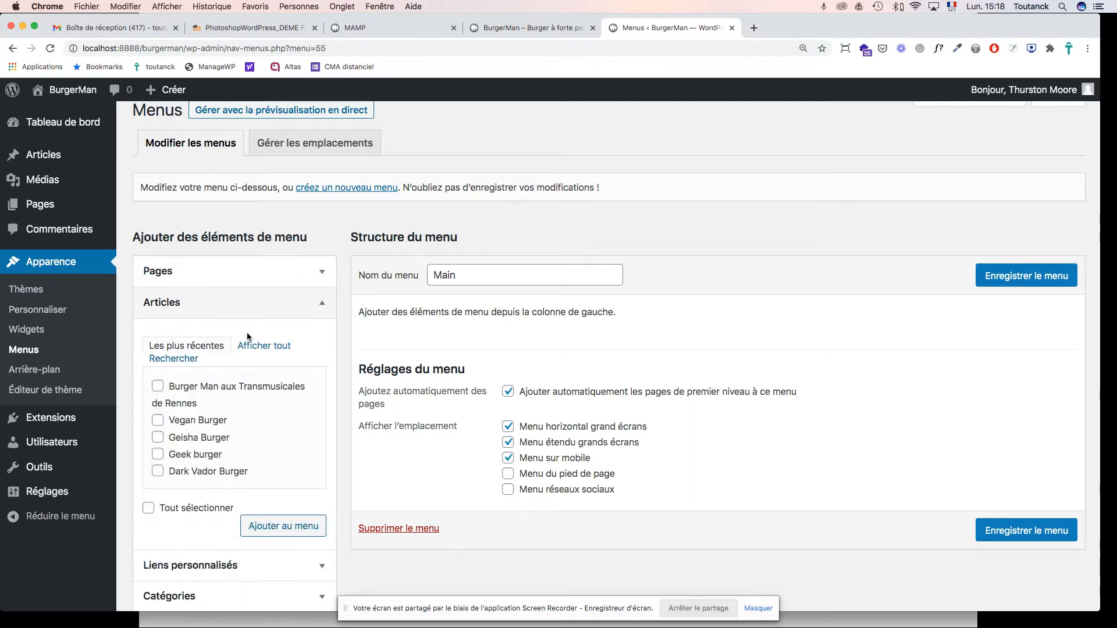
pyautogui.scroll(-2, 309, 362)
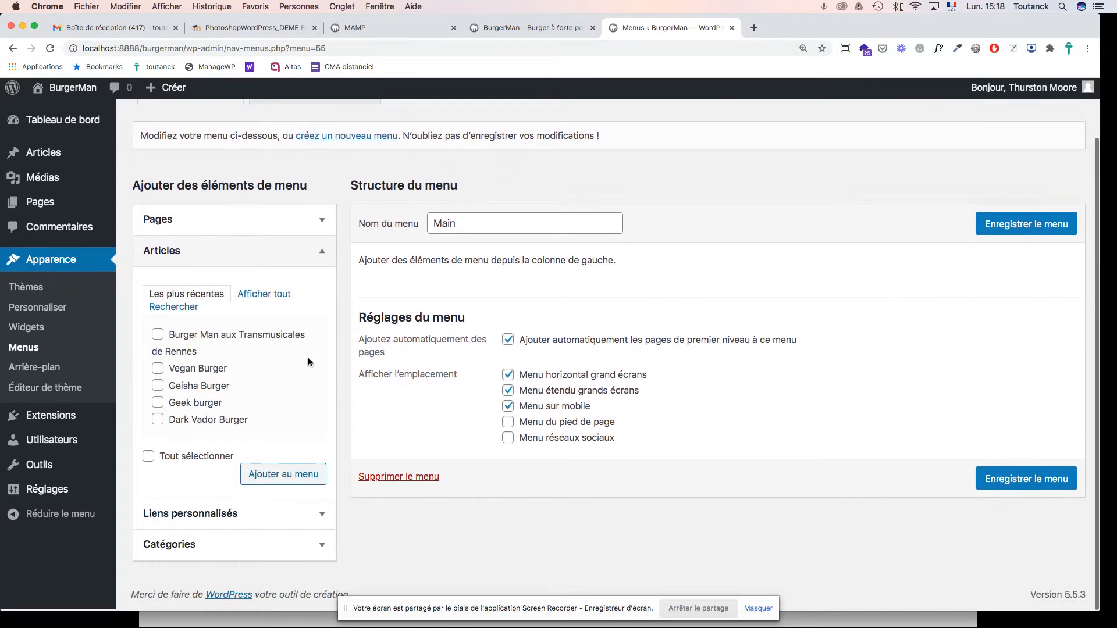
pyautogui.click(320, 255)
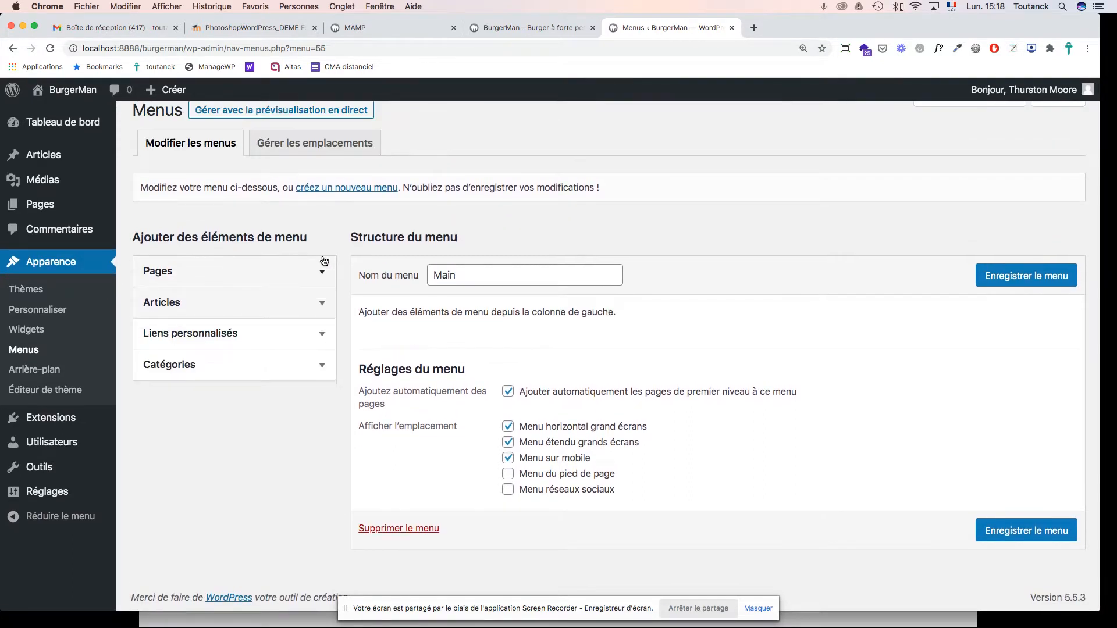
pyautogui.click(323, 334)
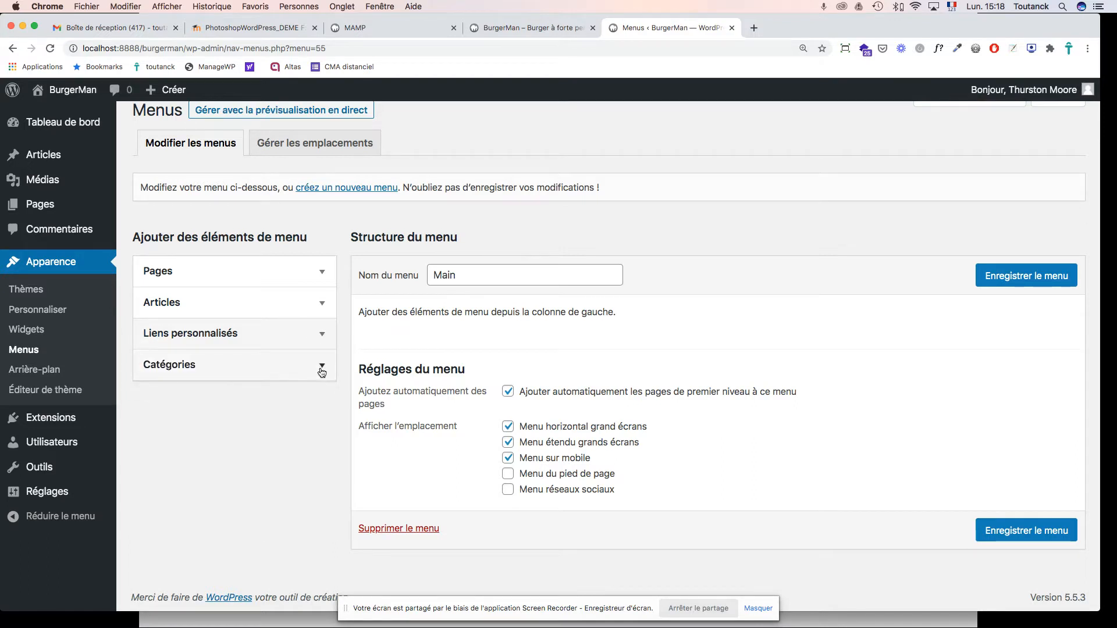
pyautogui.click(321, 370)
pyautogui.scroll(-1, 321, 372)
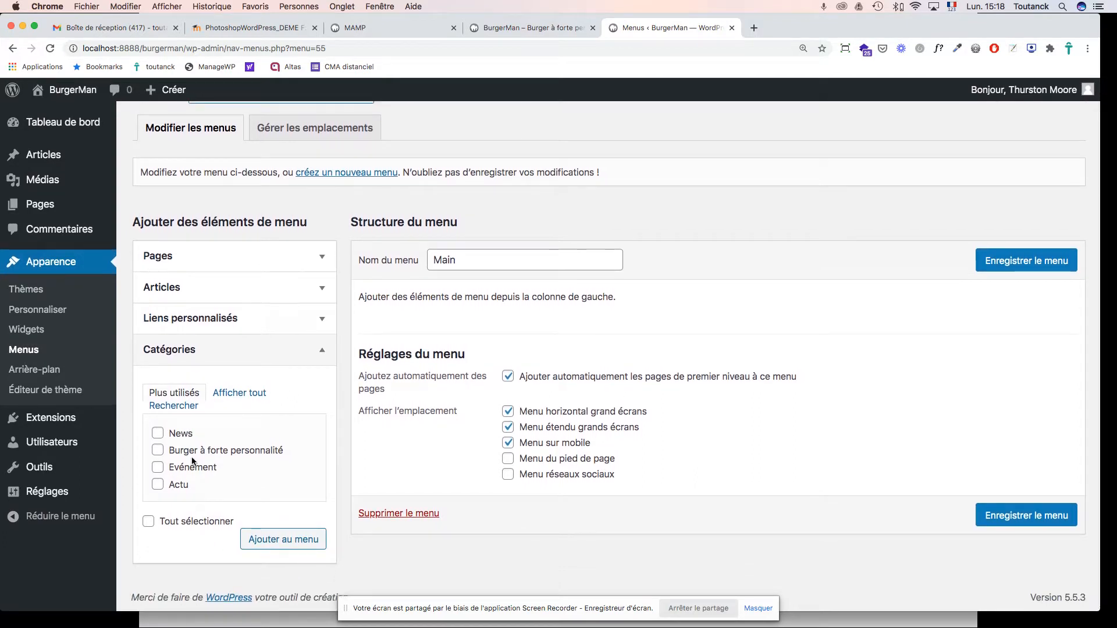
pyautogui.click(324, 354)
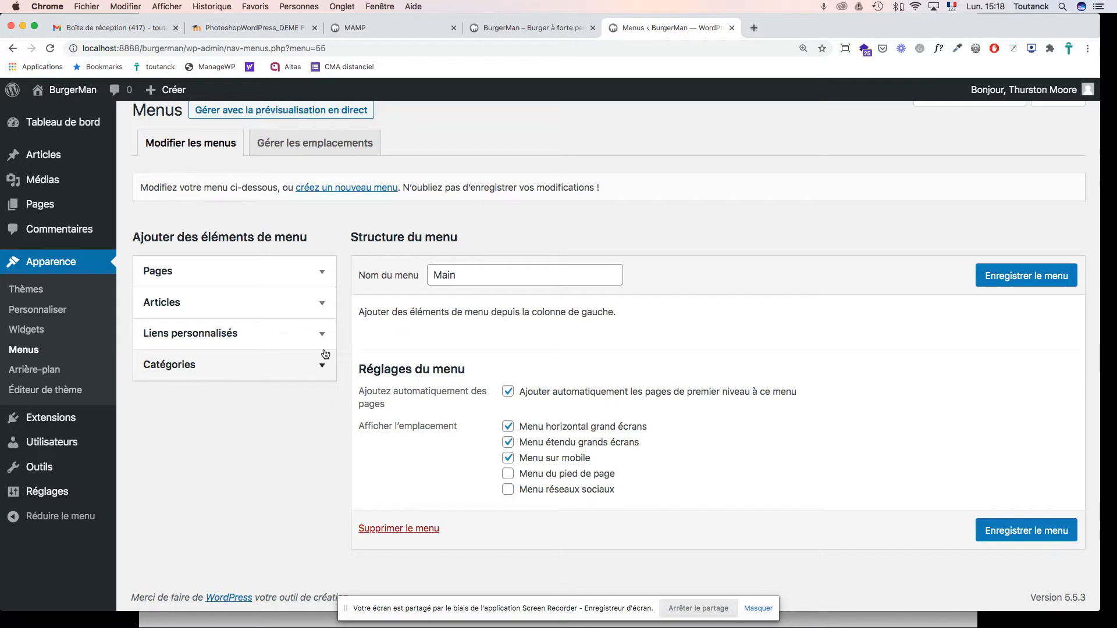
# Add all of the most recent pages to the Main menu.
pyautogui.click(324, 280)
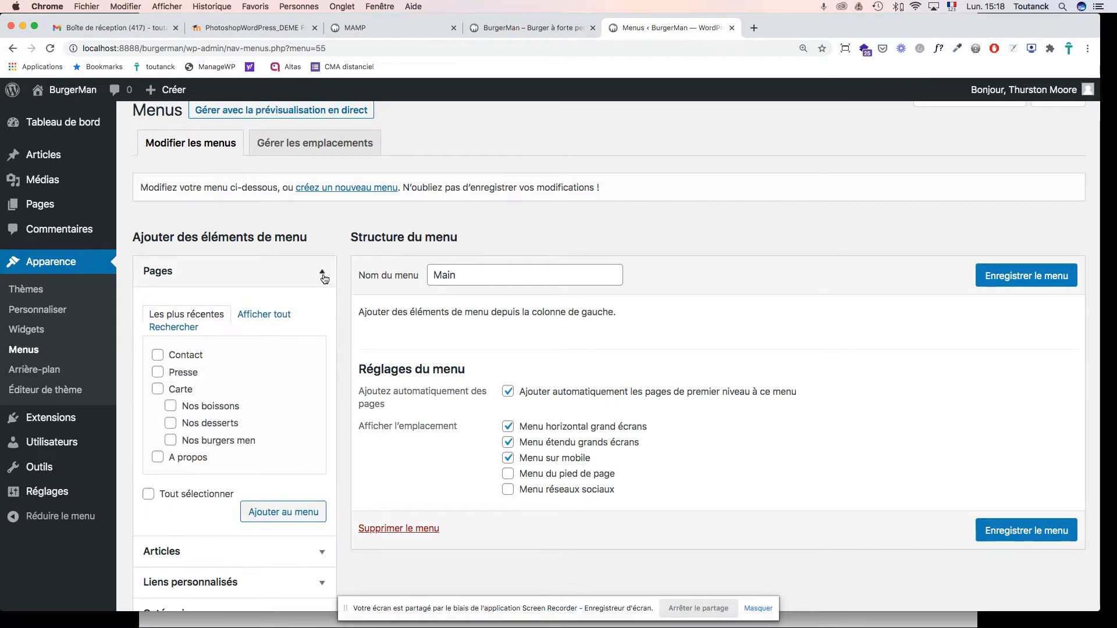
pyautogui.scroll(-3, 301, 282)
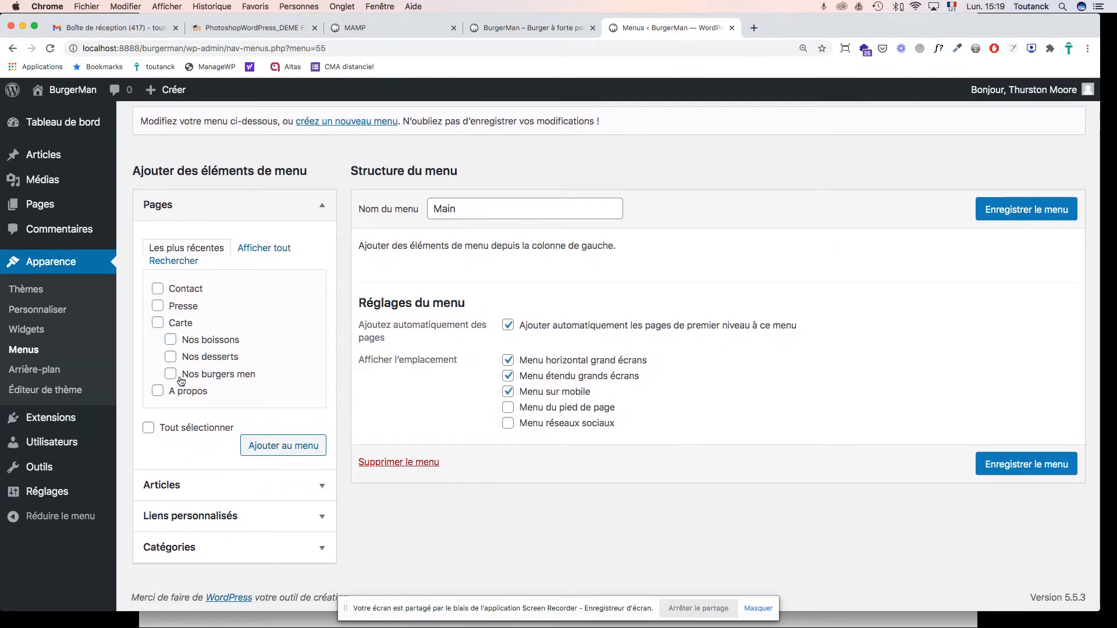
pyautogui.click(149, 431)
pyautogui.click(282, 451)
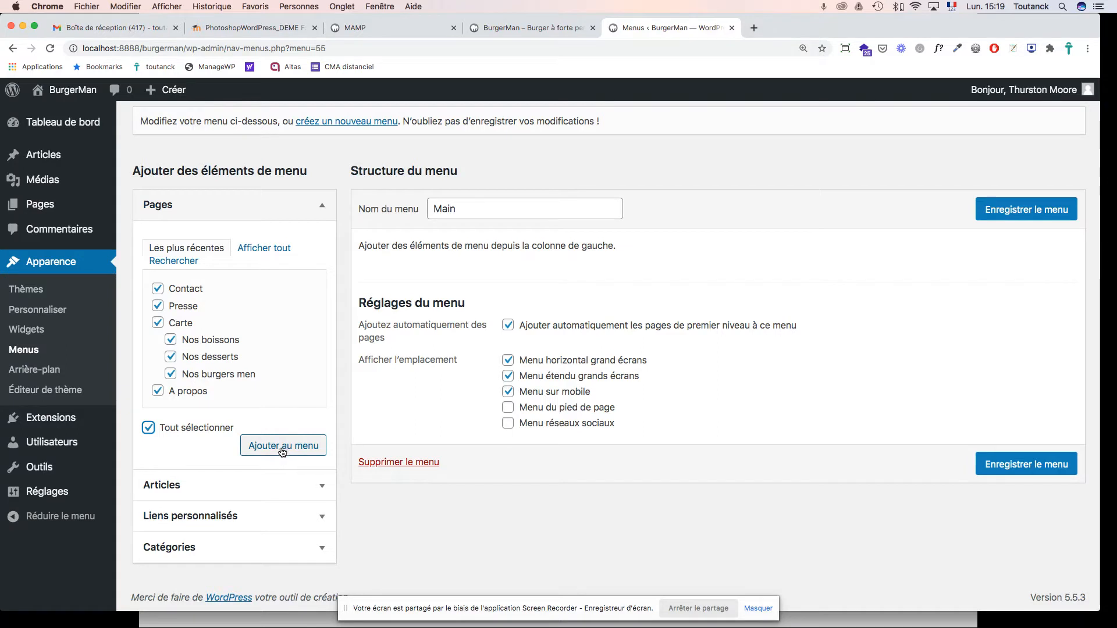
pyautogui.click(284, 446)
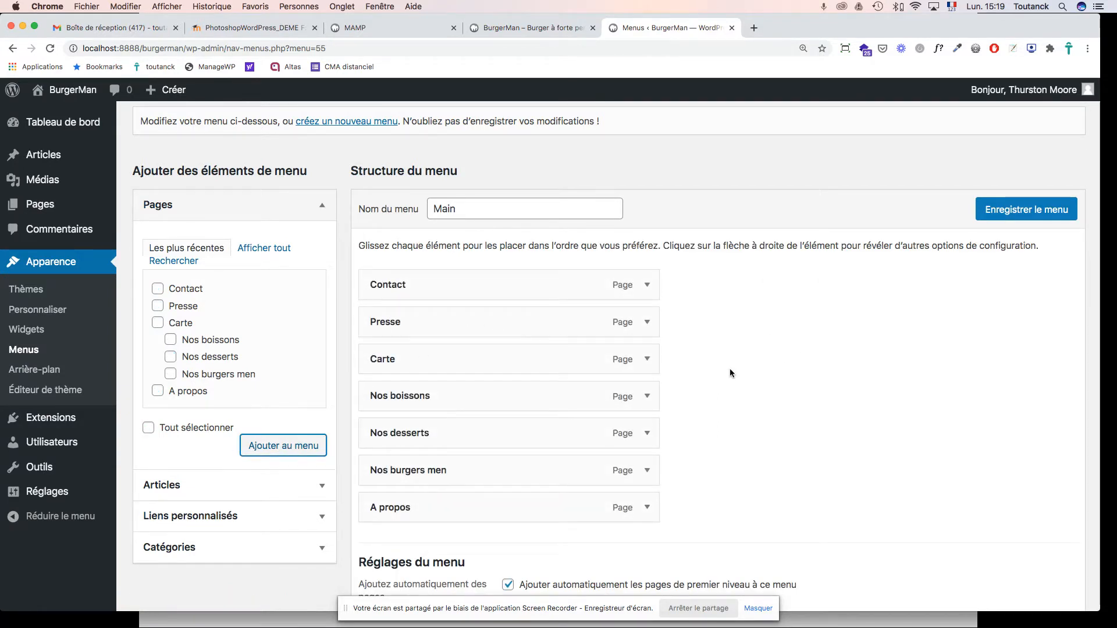
# Add the Mentions légales page from the full list of pages to the Main menu.
pyautogui.scroll(-1, 731, 373)
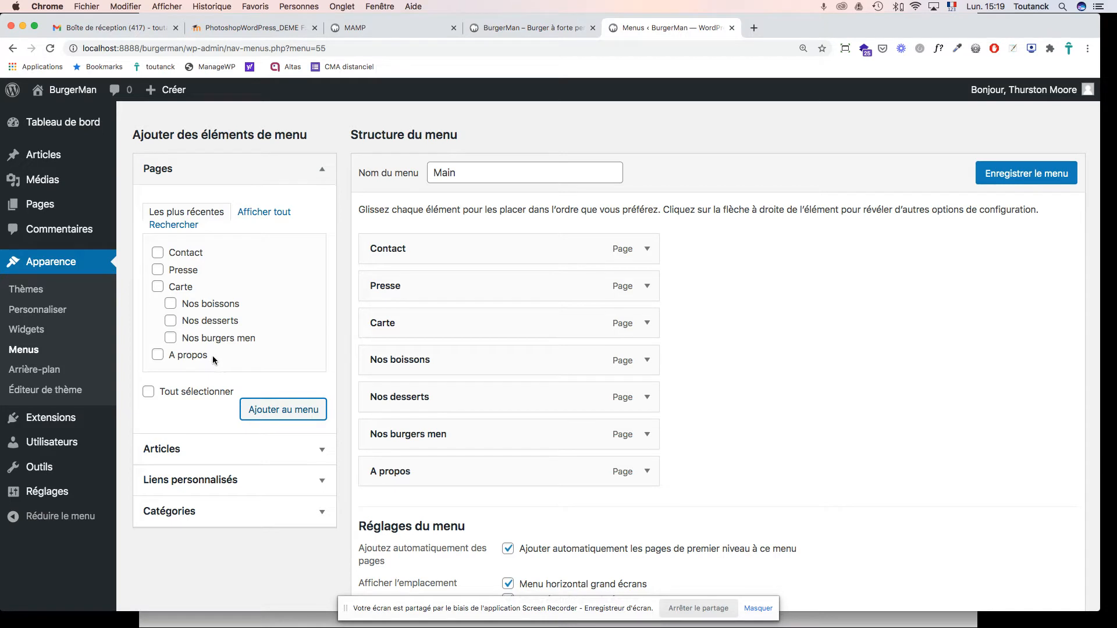
pyautogui.click(273, 217)
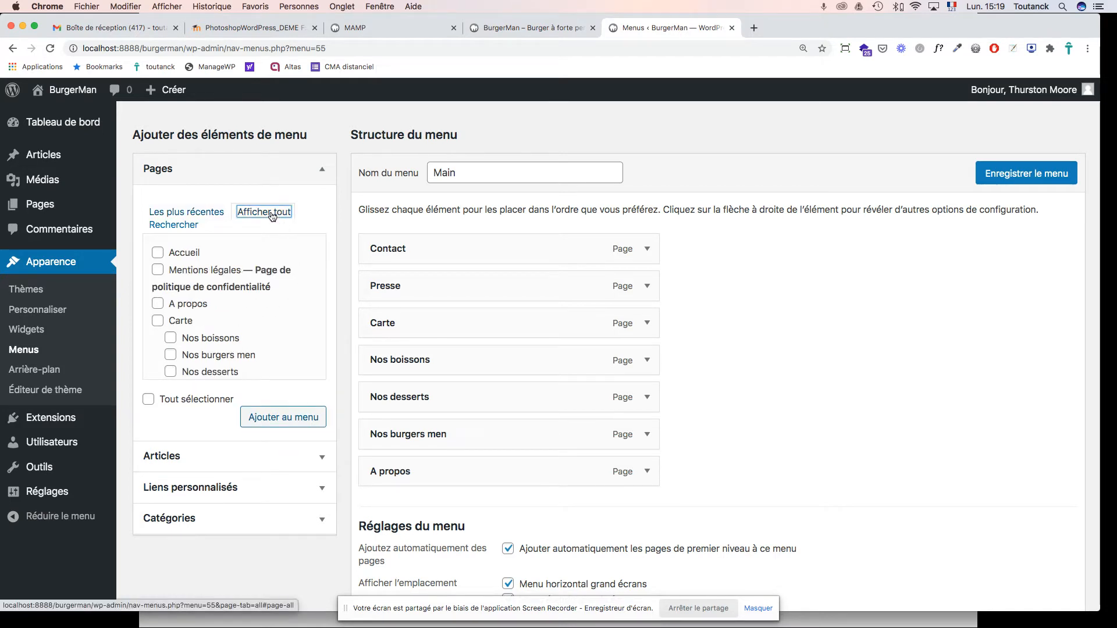
pyautogui.click(157, 271)
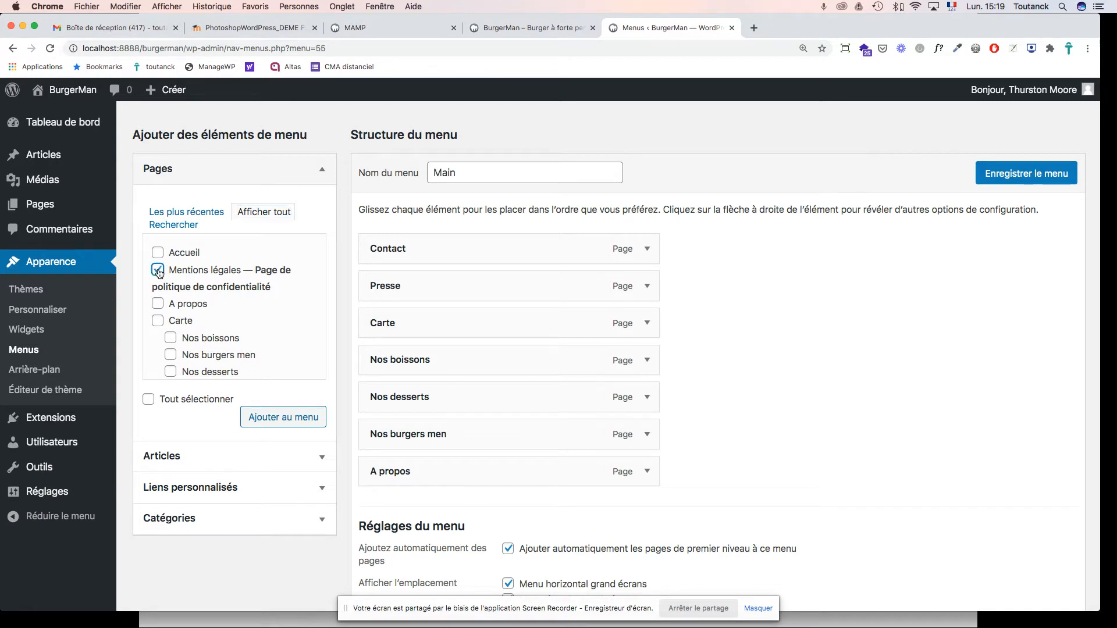
pyautogui.click(283, 424)
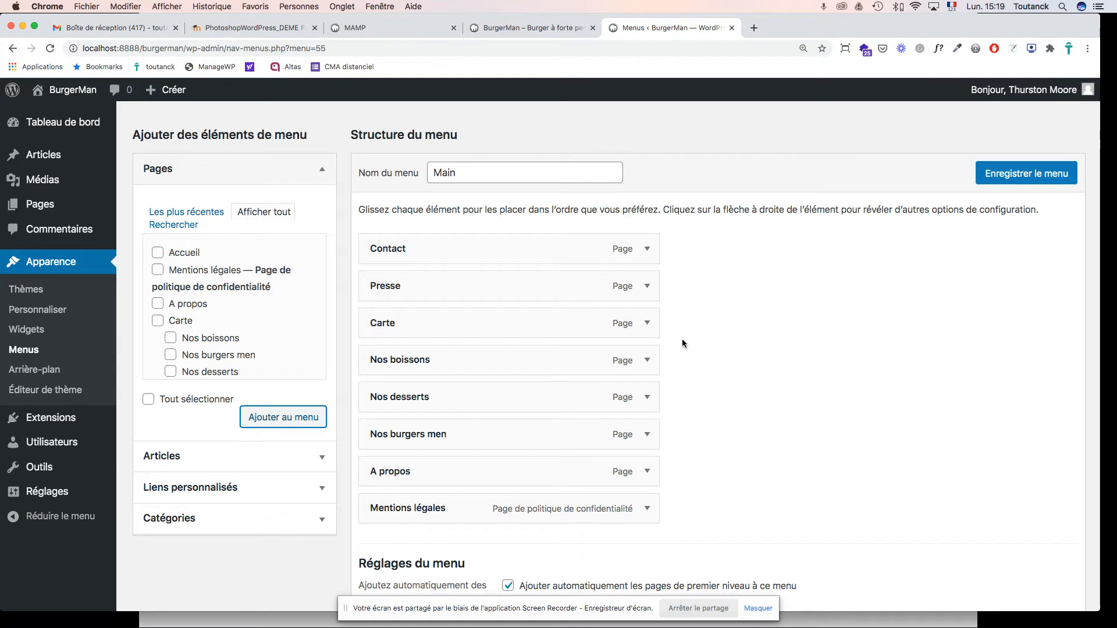
# Check the item order on the live site, and move A propos to first and Carte to second place in the Main menu.
pyautogui.scroll(2, 681, 343)
pyautogui.scroll(-1, 682, 338)
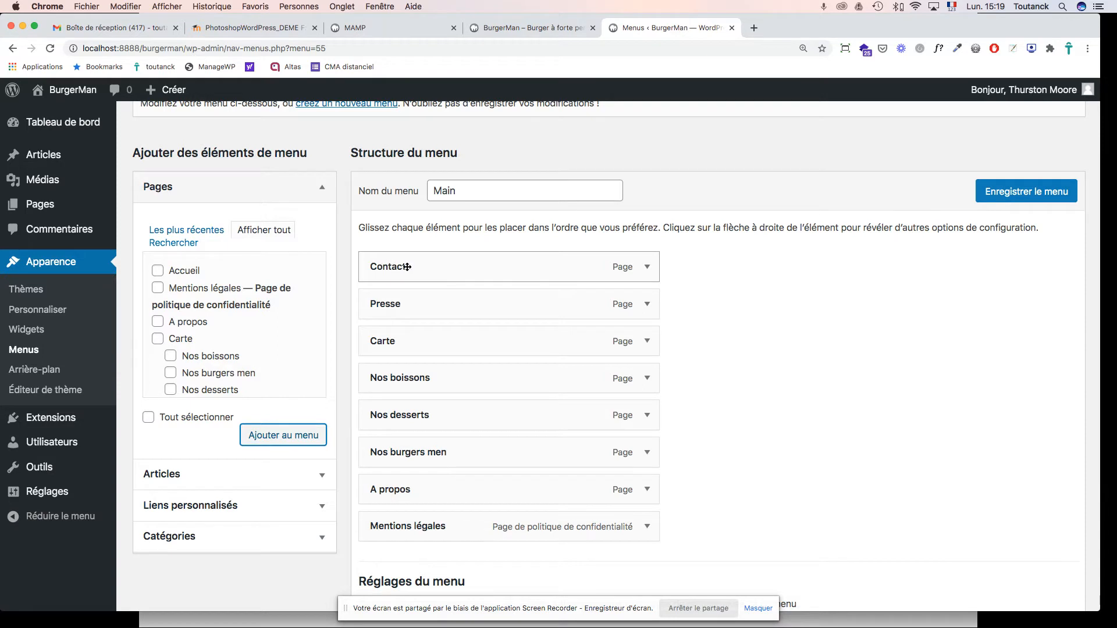
pyautogui.click(557, 33)
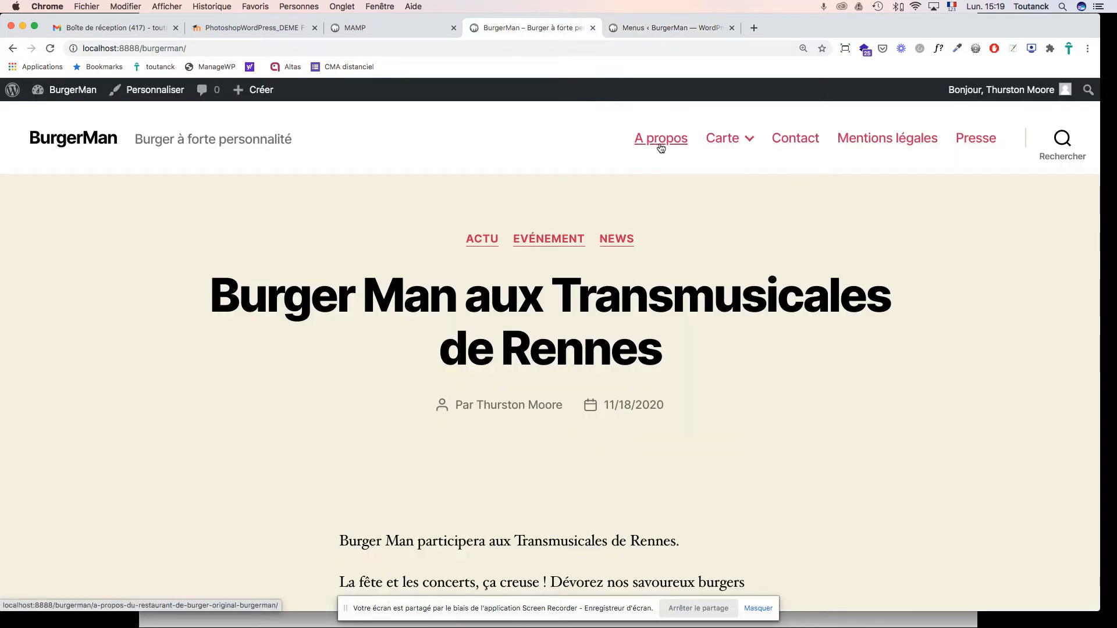
pyautogui.click(651, 30)
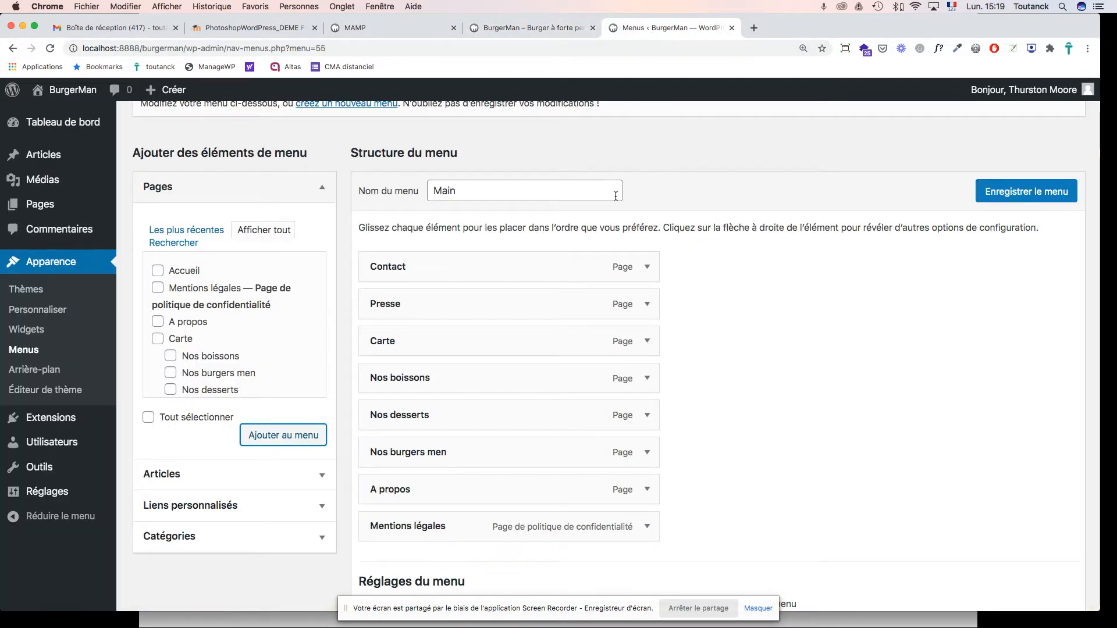
pyautogui.moveTo(411, 494); pyautogui.dragTo(389, 271)
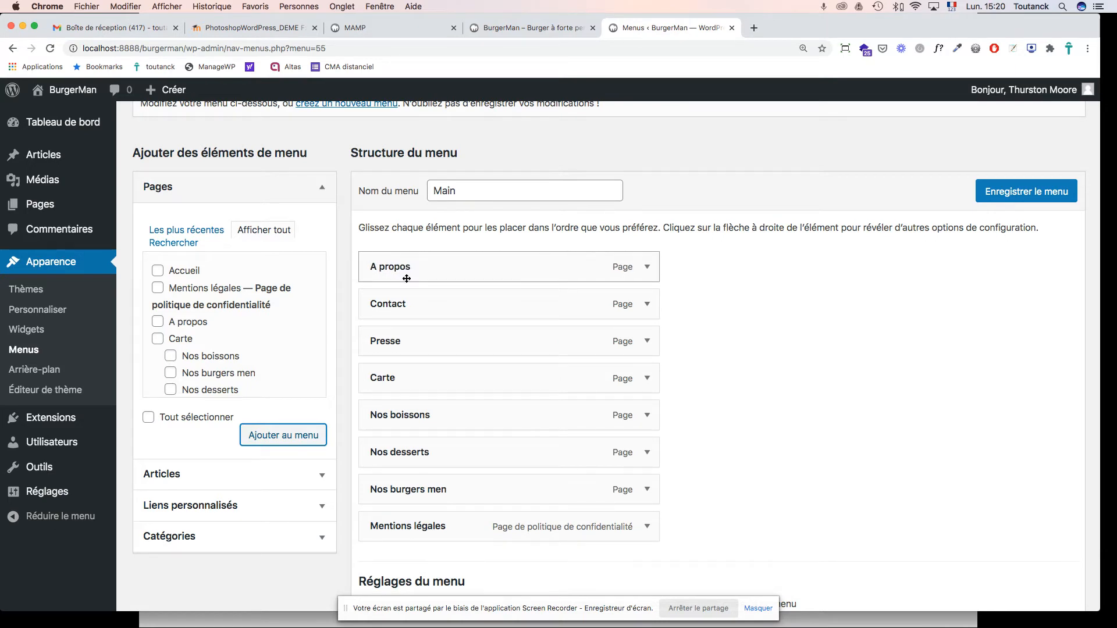
pyautogui.moveTo(371, 380); pyautogui.dragTo(384, 307)
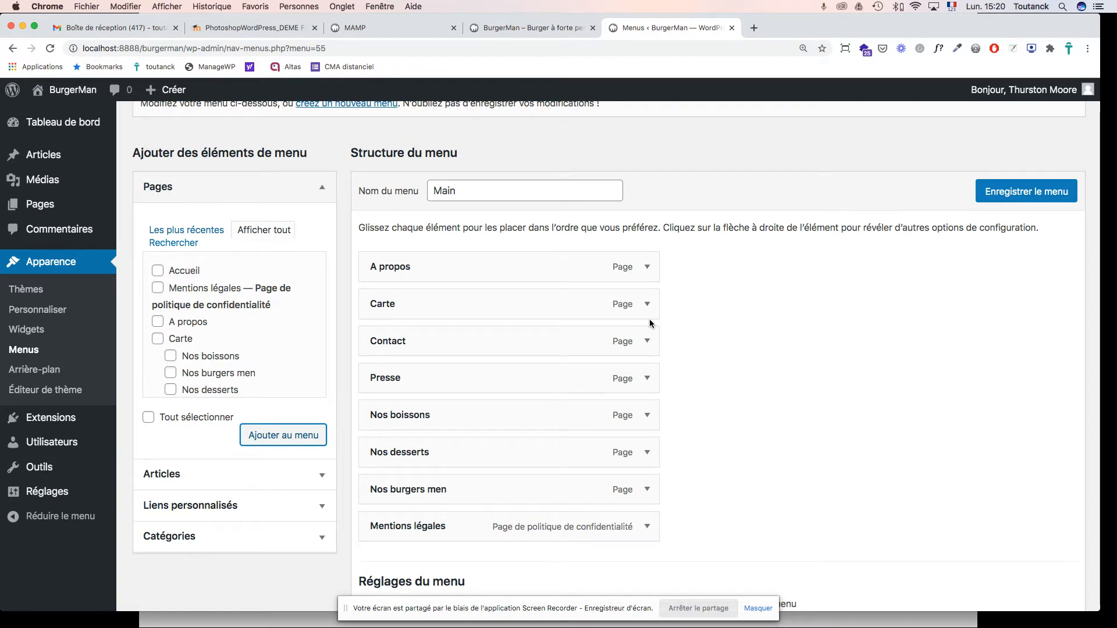
# Nest Nos burgers men, Nos desserts and Nos boissons, in that order, as sub-items under Carte in the Main menu.
pyautogui.moveTo(384, 483); pyautogui.dragTo(400, 343)
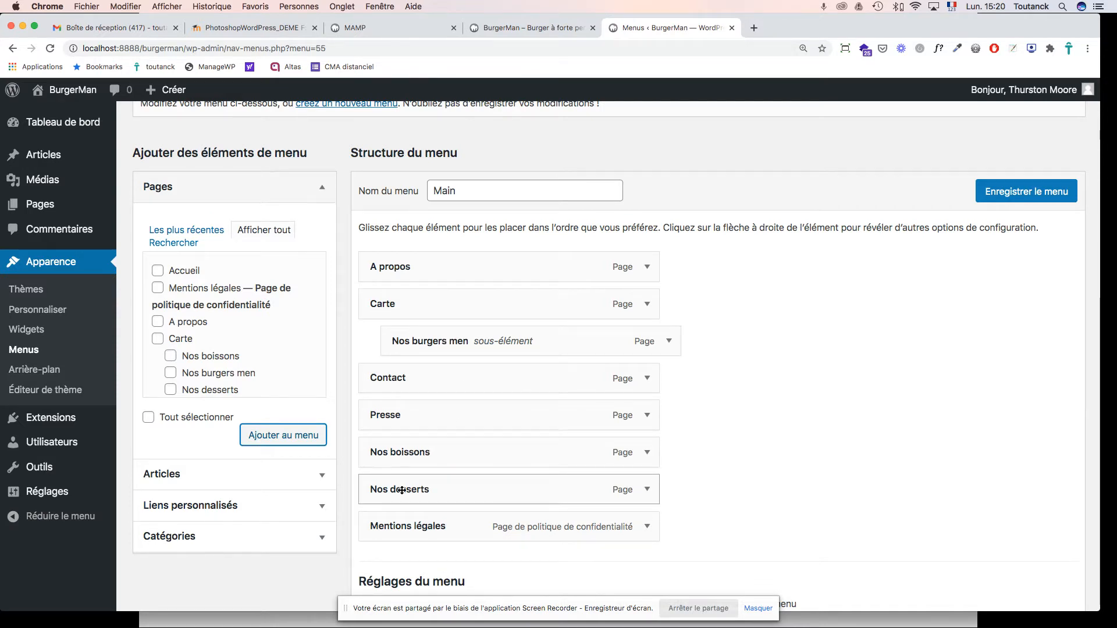
pyautogui.moveTo(402, 490); pyautogui.dragTo(430, 381)
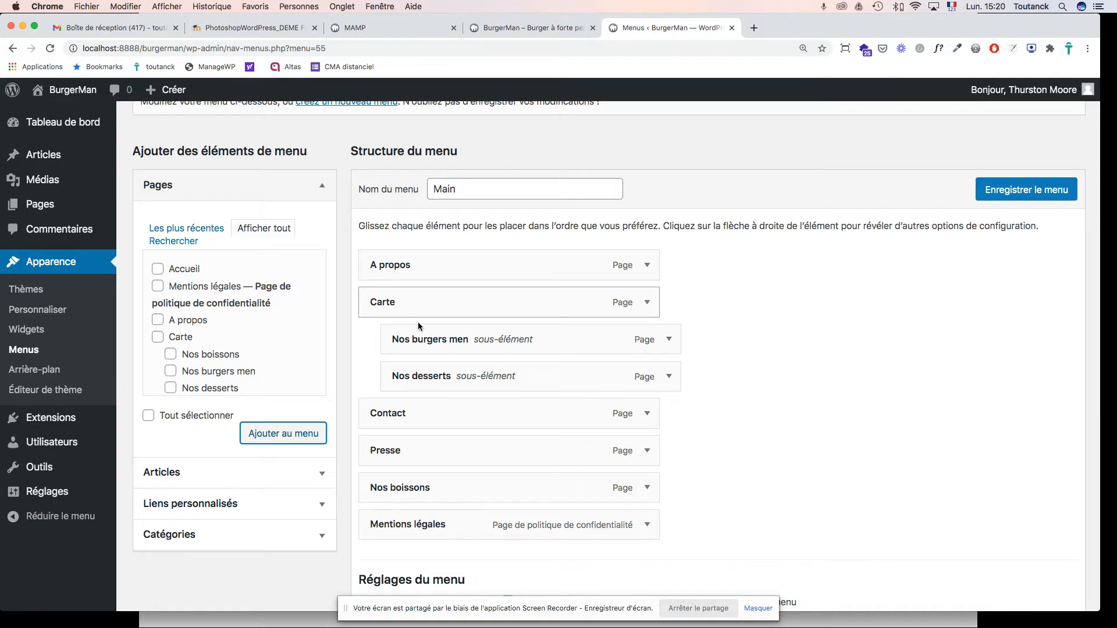
pyautogui.scroll(-1, 492, 447)
pyautogui.moveTo(416, 464); pyautogui.dragTo(440, 393)
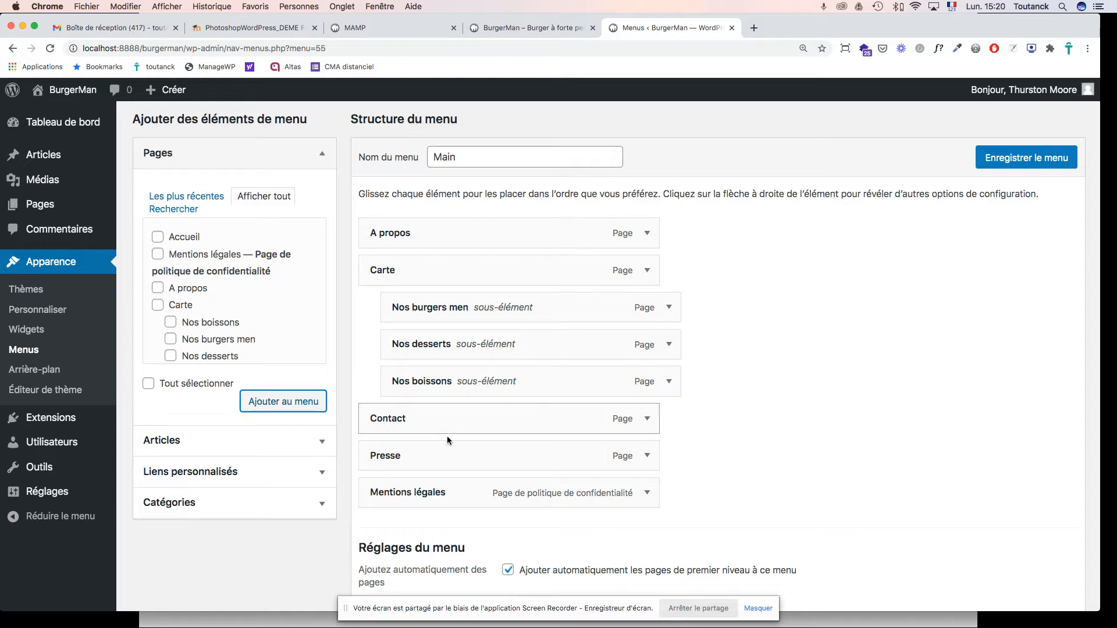
# Move Presse above Contact in the Main menu and save the menu.
pyautogui.moveTo(382, 457); pyautogui.dragTo(354, 429)
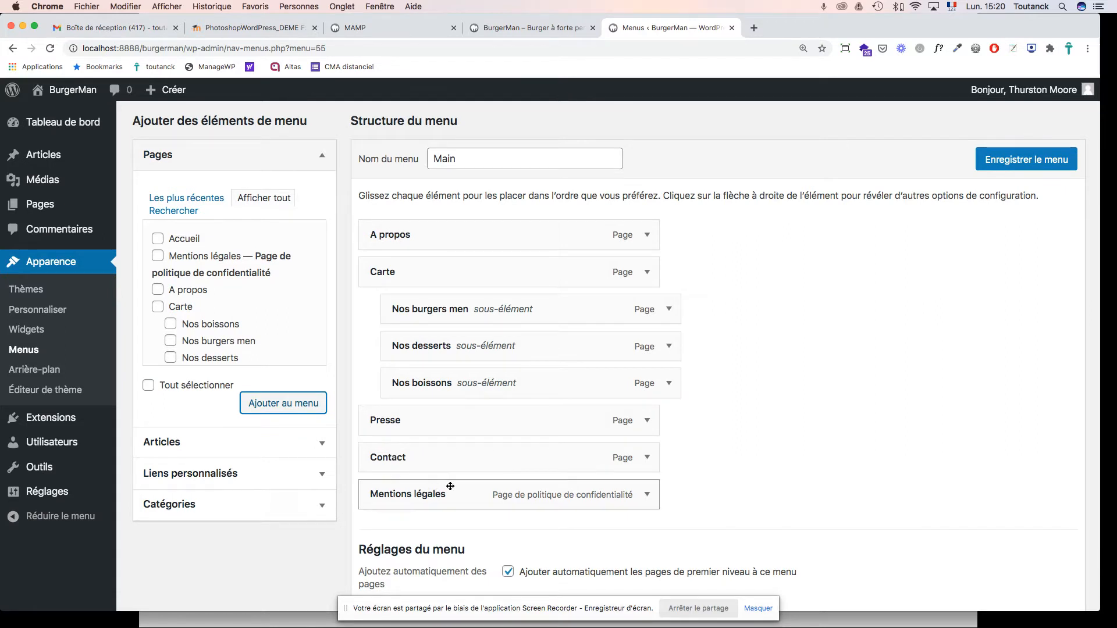
pyautogui.scroll(-2, 543, 440)
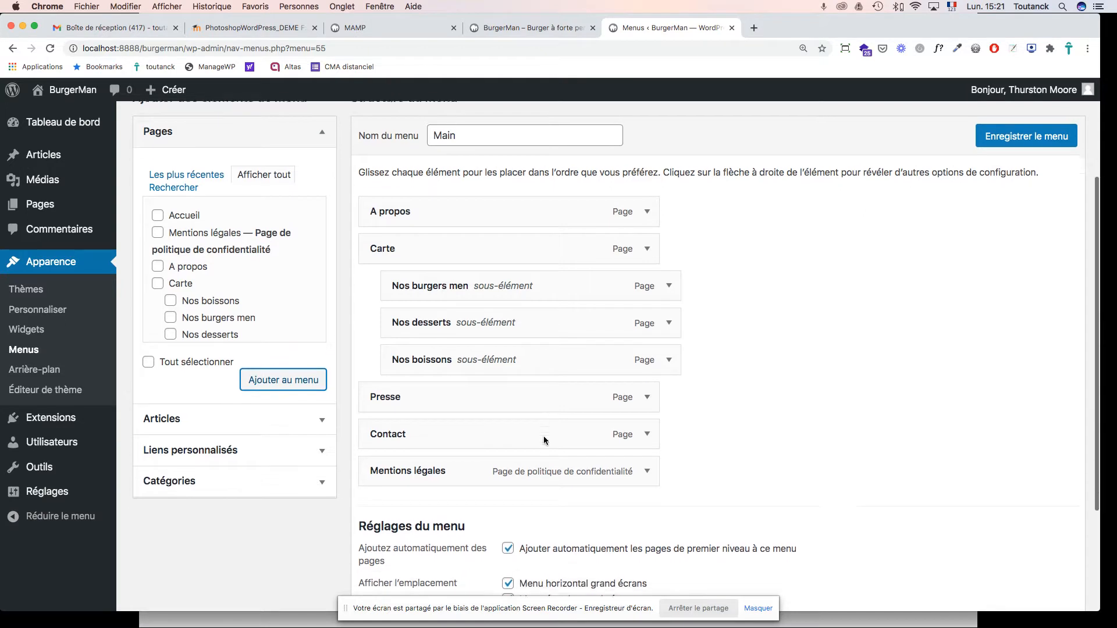
pyautogui.scroll(2, 544, 440)
pyautogui.scroll(-3, 544, 438)
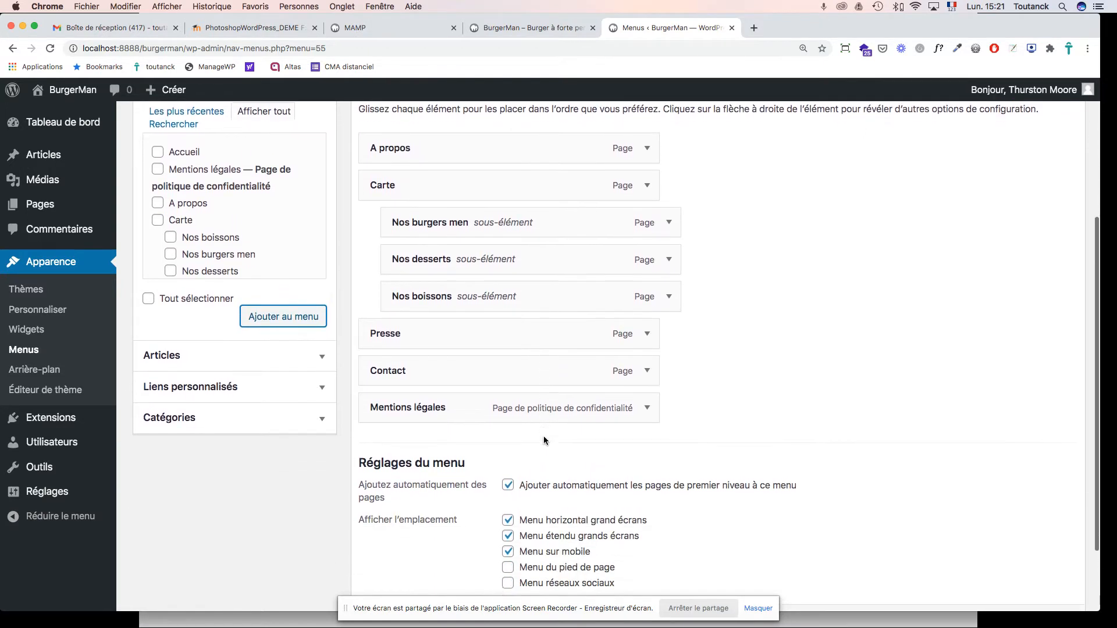
pyautogui.scroll(-1, 1045, 530)
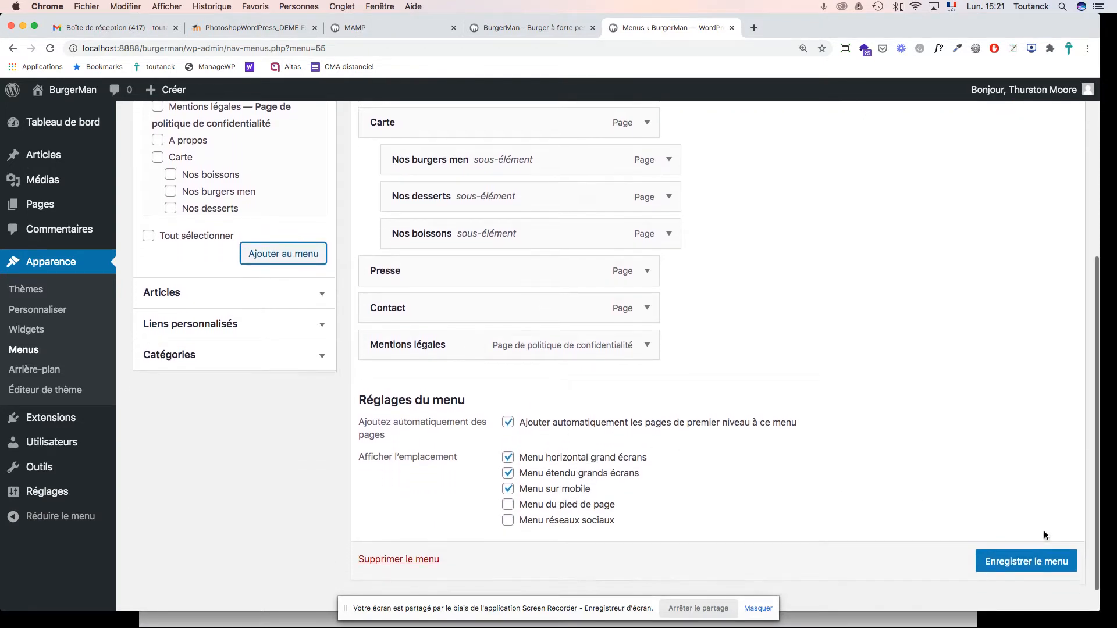
pyautogui.click(1015, 547)
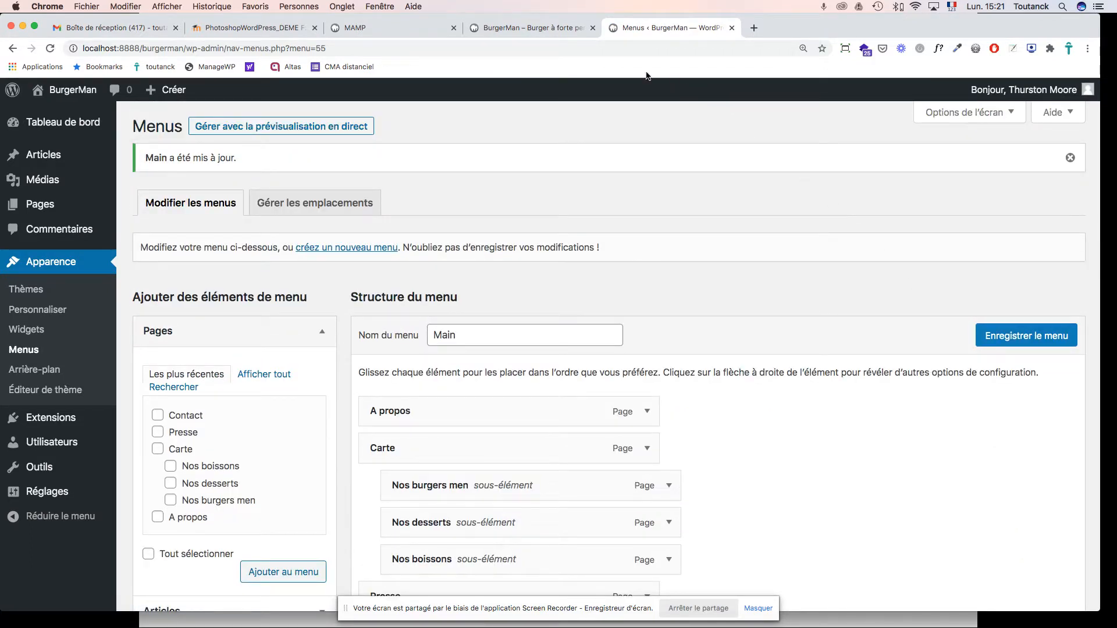
# Reload the live BurgerMan site and check the item order in its horizontal and expanded menus.
pyautogui.click(557, 30)
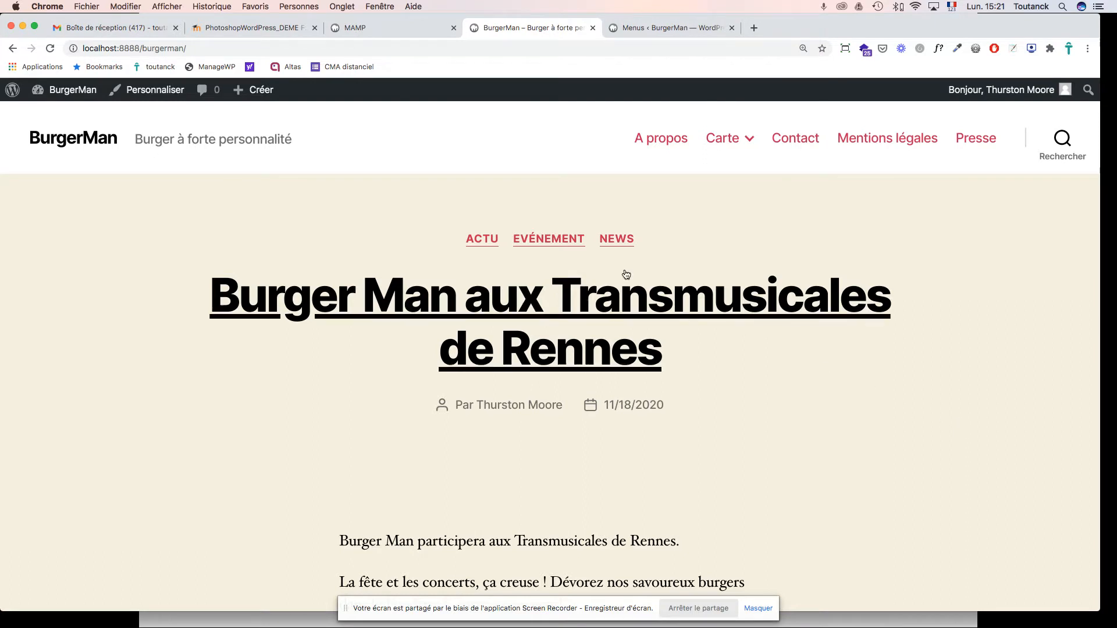
pyautogui.click(51, 51)
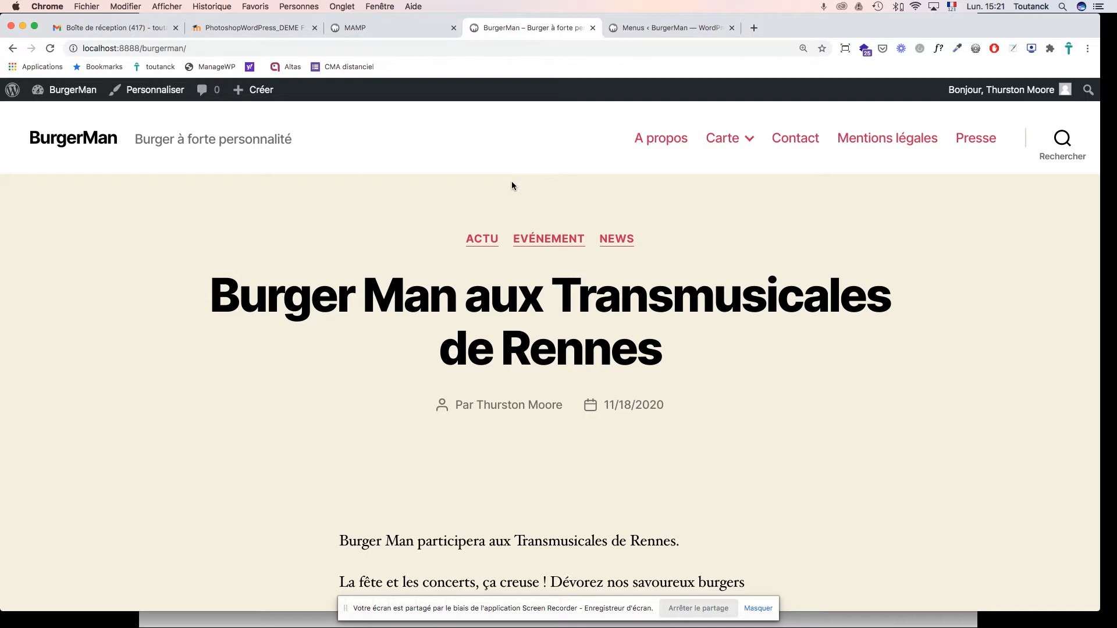
pyautogui.press('super+r')
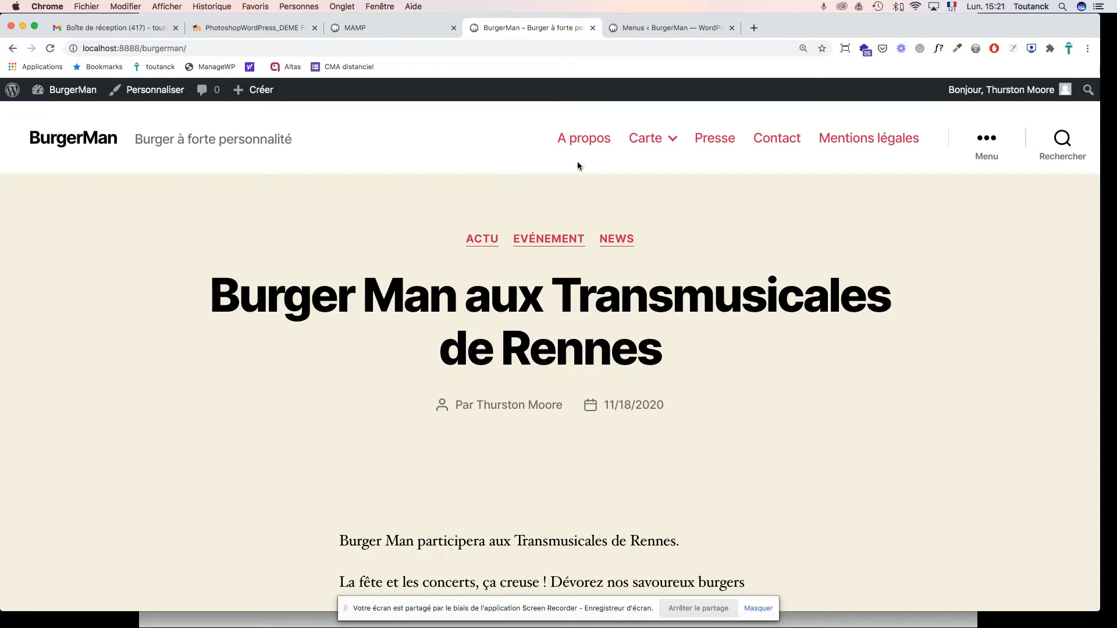
pyautogui.moveTo(656, 144)
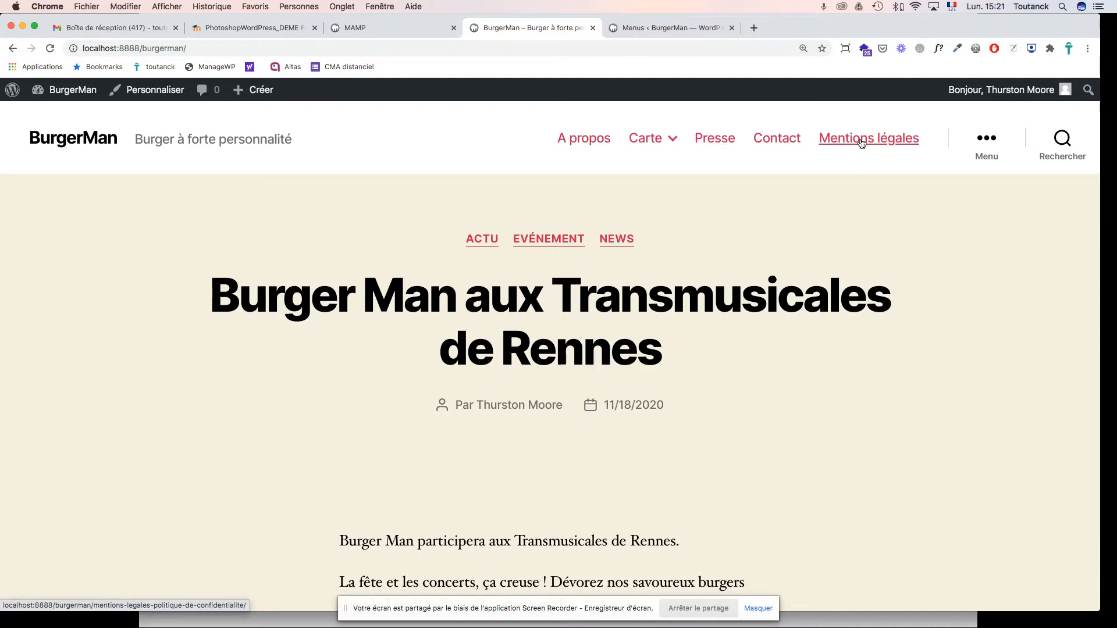
pyautogui.click(984, 143)
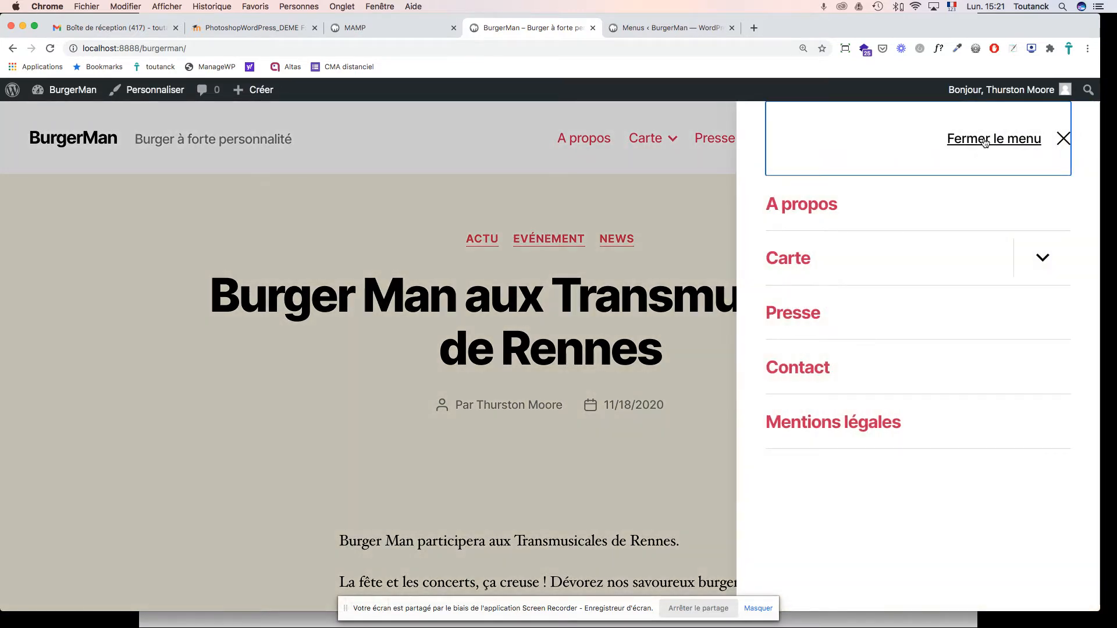
pyautogui.click(984, 142)
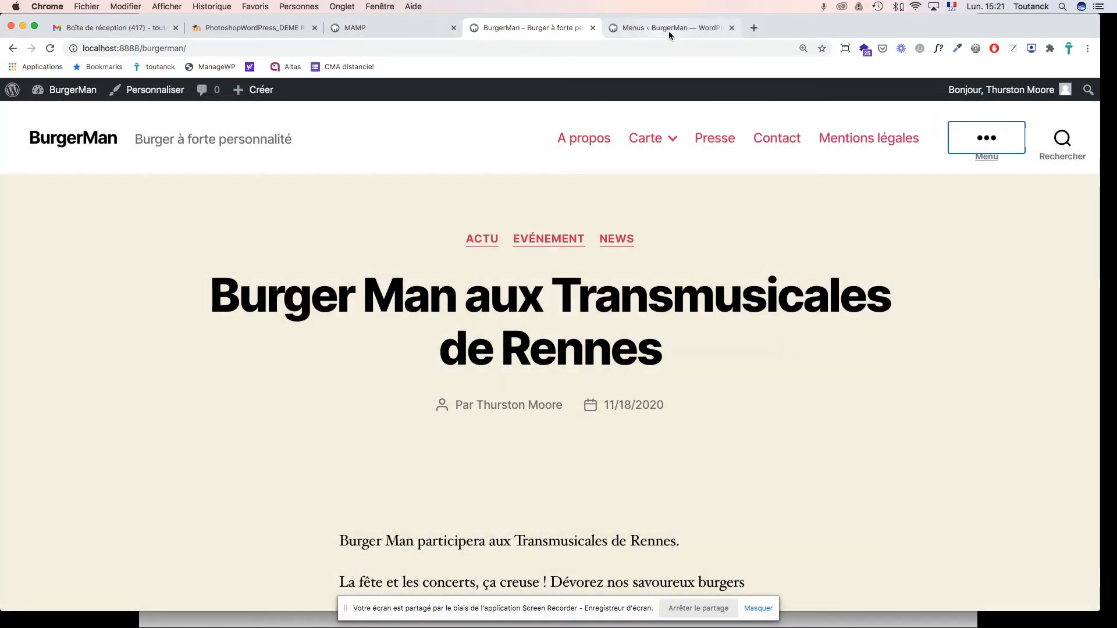
# Disable the Menu sur mobile display location for the Main menu and save the menu.
pyautogui.click(668, 30)
pyautogui.scroll(-5, 667, 215)
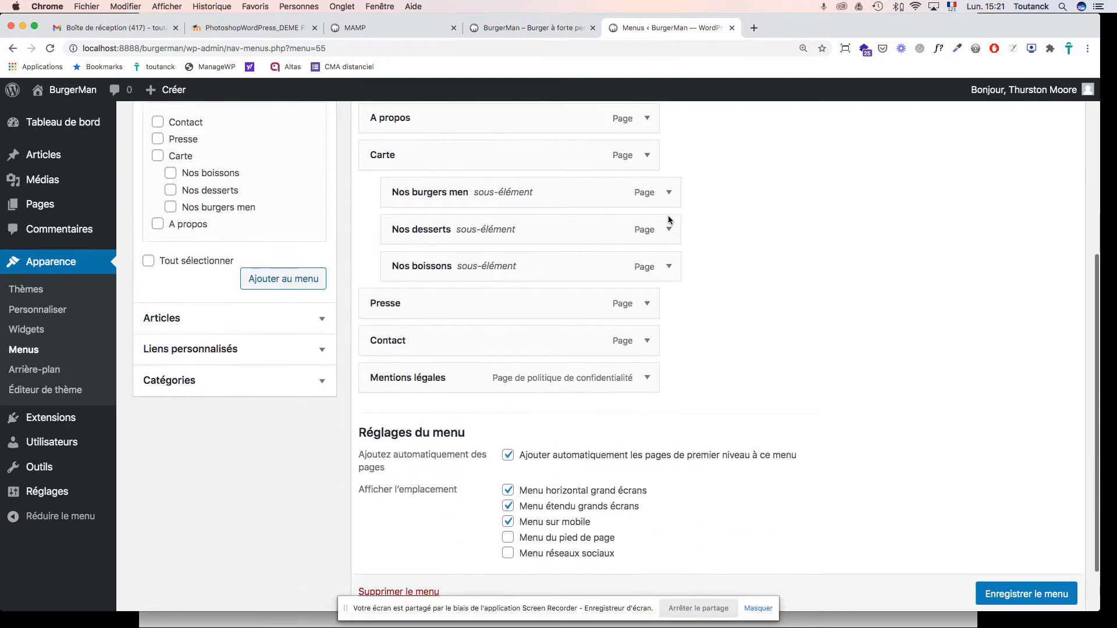
pyautogui.scroll(-3, 668, 216)
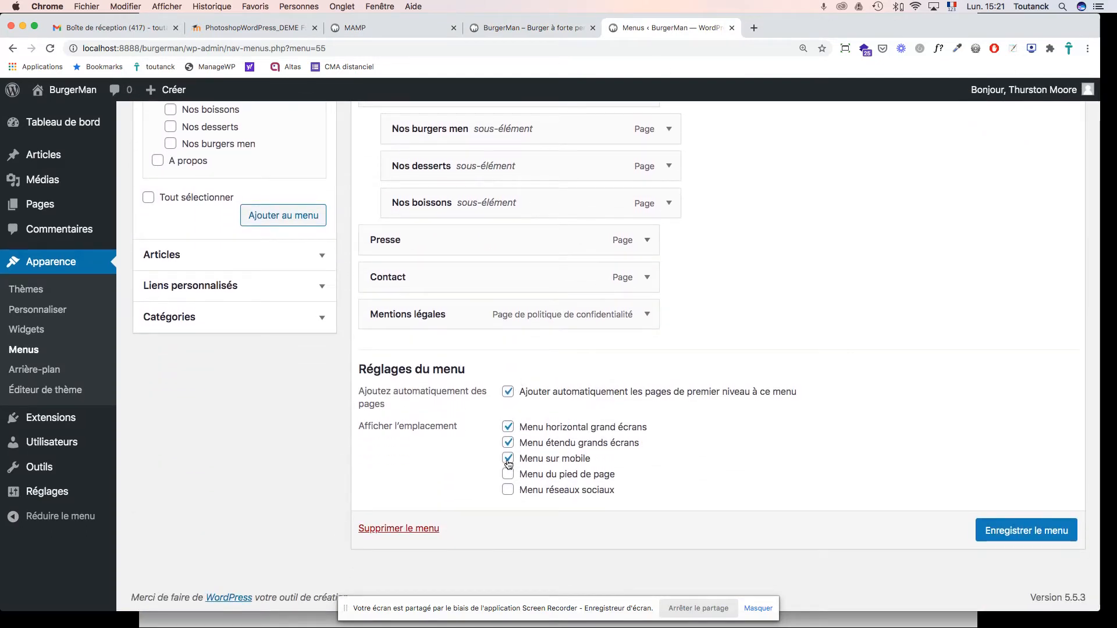
pyautogui.click(509, 460)
pyautogui.click(1026, 530)
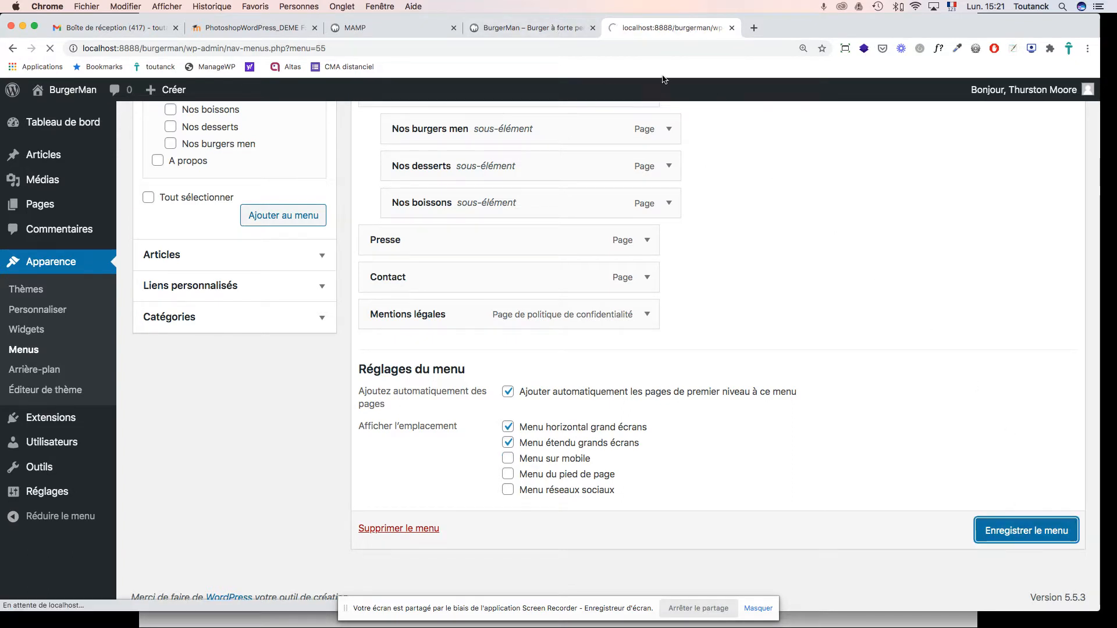
# Reload the live site and check its navigation at a narrow browser width, then restore the window's full width.
pyautogui.click(536, 27)
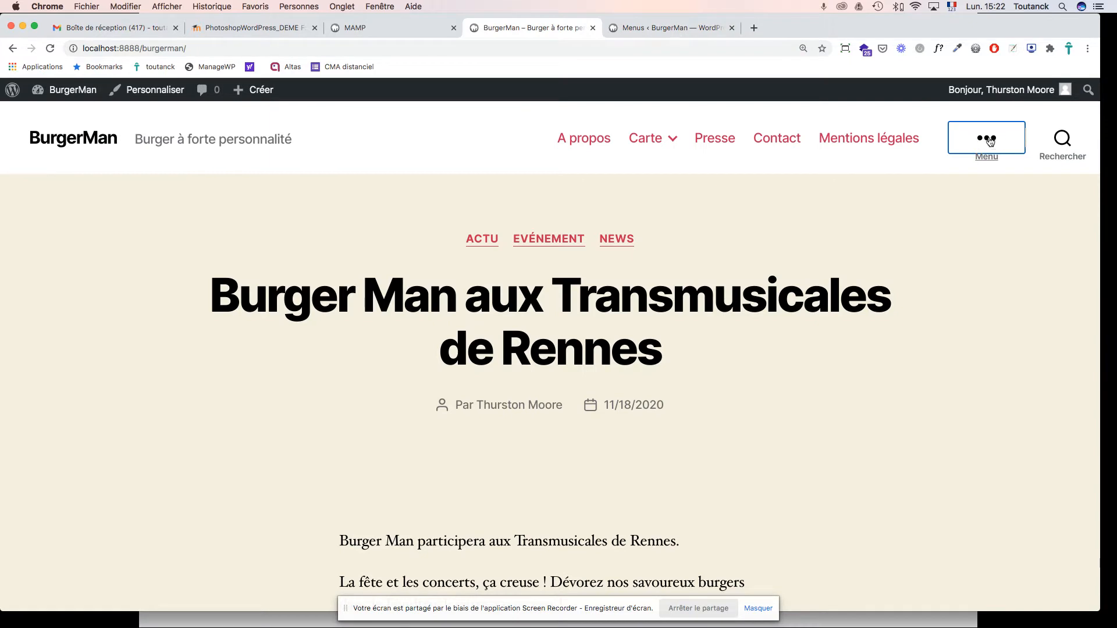
pyautogui.press('super+r')
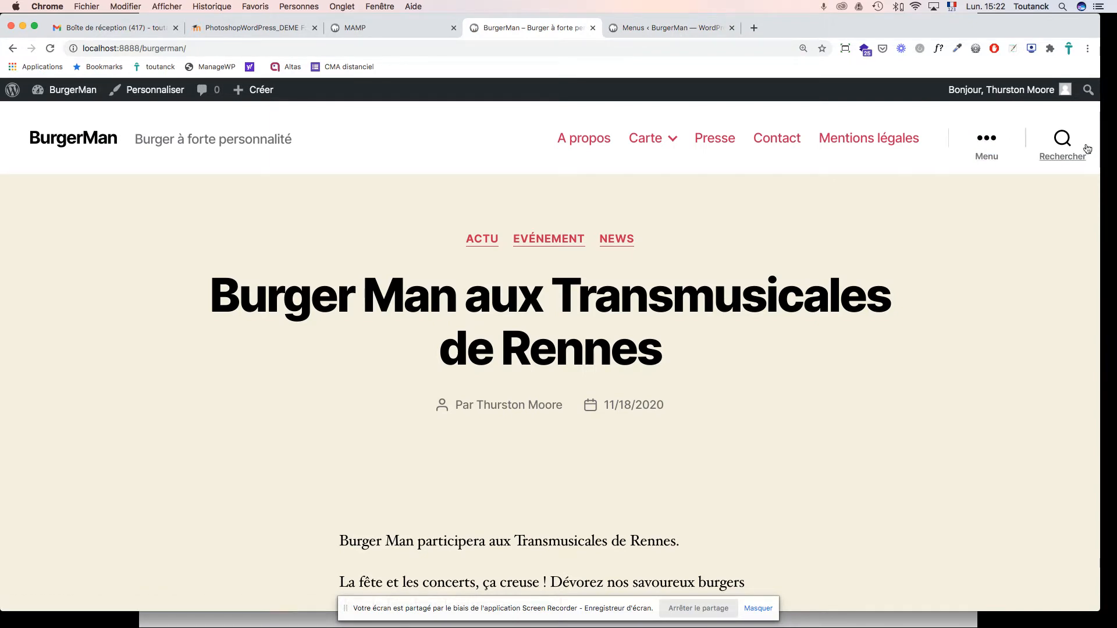
pyautogui.moveTo(1100, 145); pyautogui.dragTo(511, 132)
pyautogui.moveTo(452, 138); pyautogui.dragTo(1113, 141)
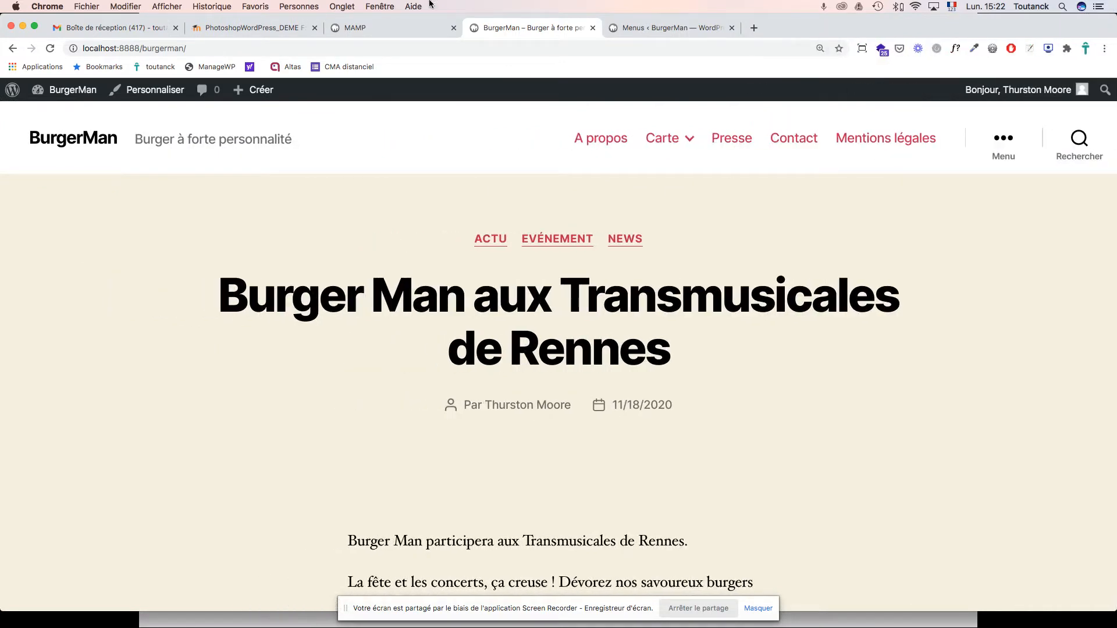
pyautogui.click(388, 27)
pyautogui.click(547, 28)
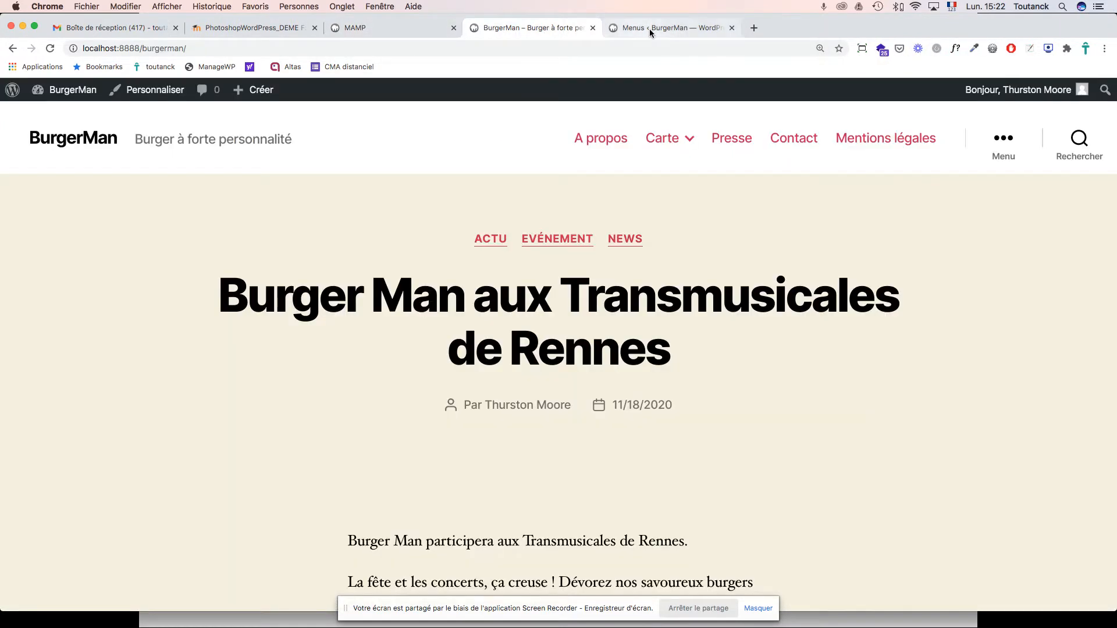
# Return to the menu editor and examine the most recent articles that can be added to the Main menu.
pyautogui.click(649, 30)
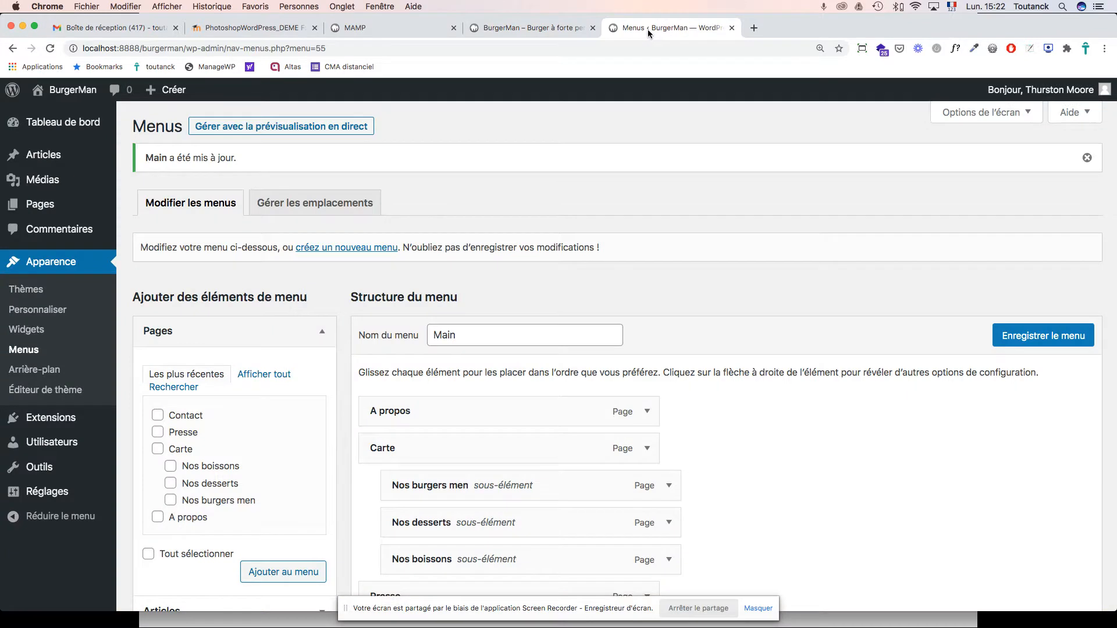
pyautogui.scroll(-3, 682, 332)
pyautogui.scroll(-3, 682, 335)
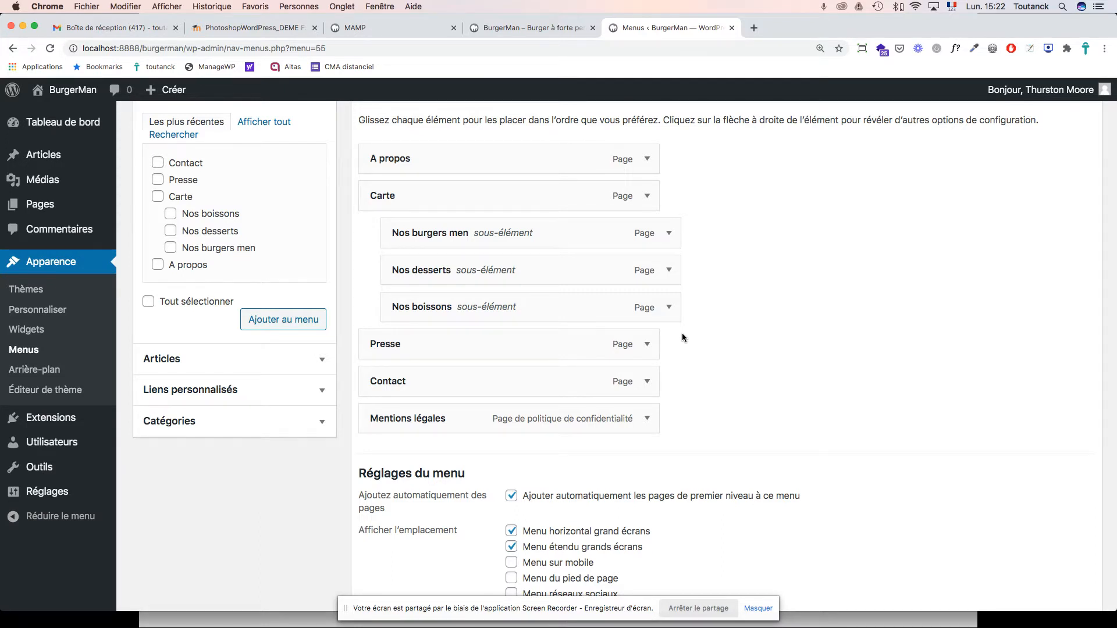
pyautogui.scroll(1, 300, 265)
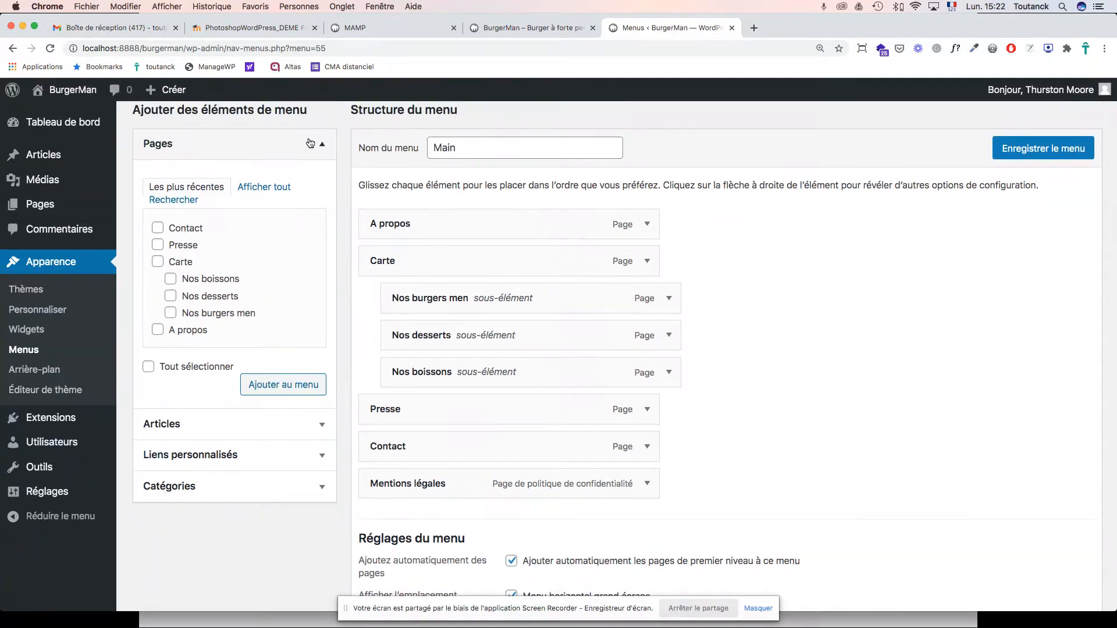
pyautogui.click(323, 146)
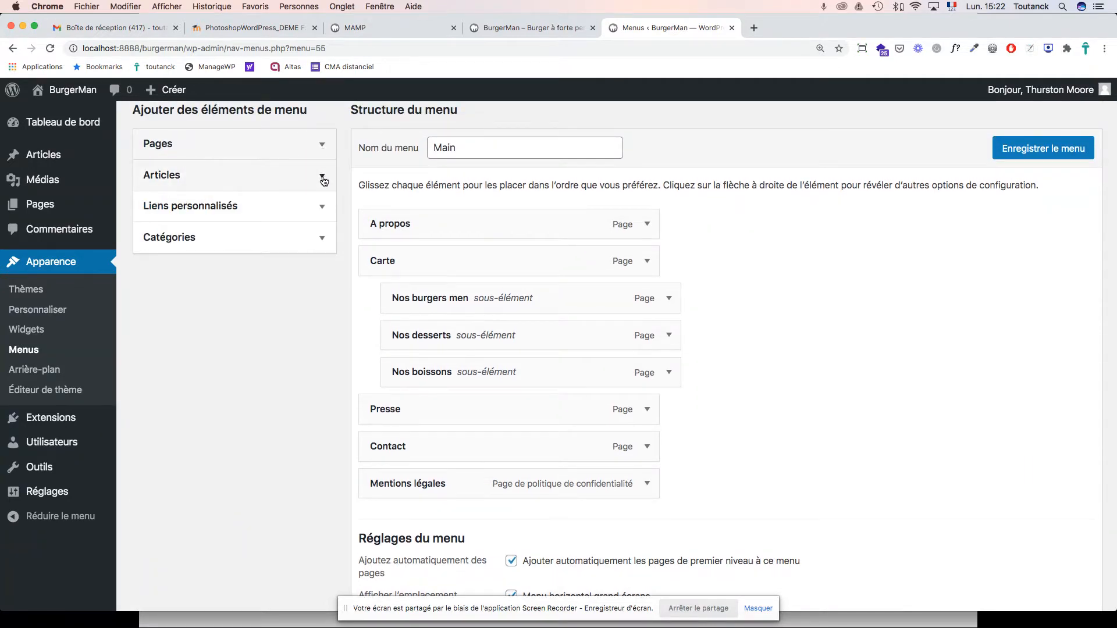
pyautogui.click(322, 178)
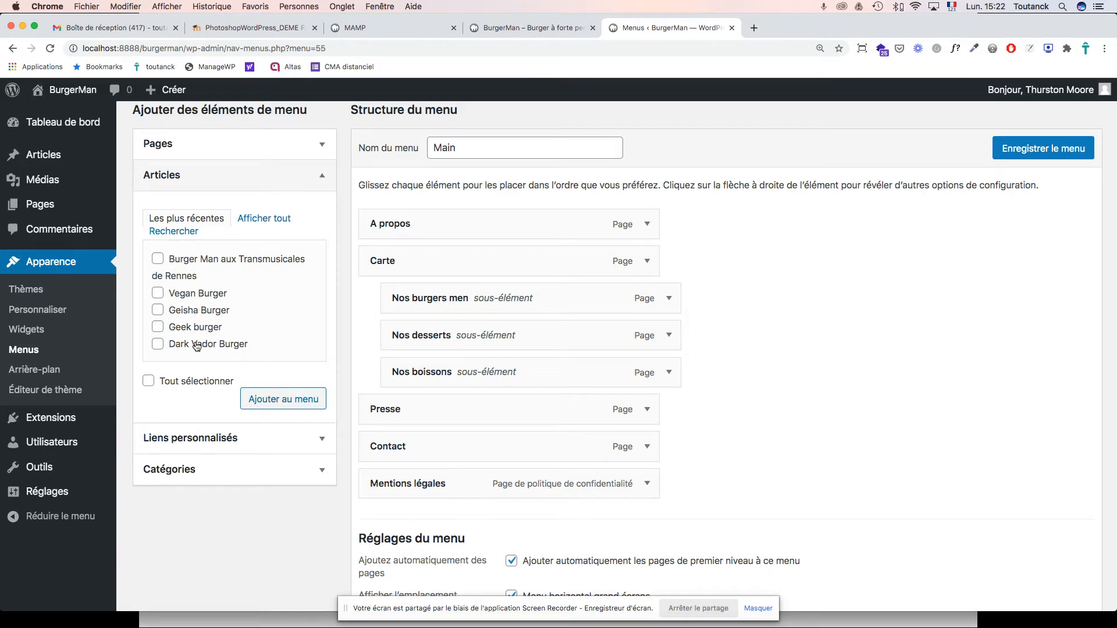
pyautogui.click(322, 177)
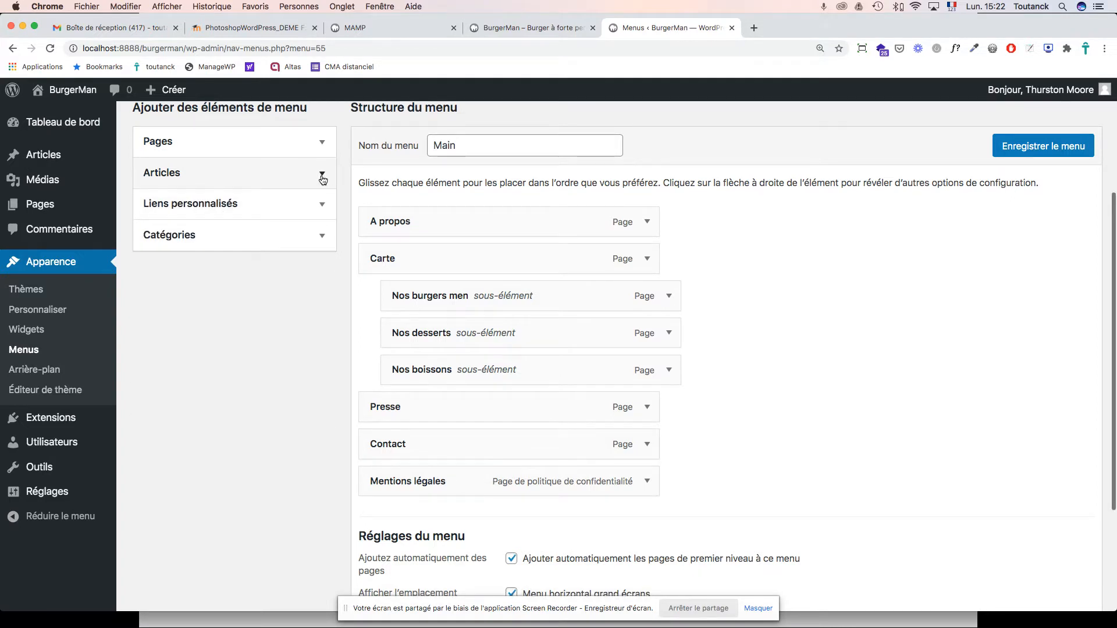
# Add the News category to the Main menu and place it just before Presse as a top-level item.
pyautogui.click(322, 243)
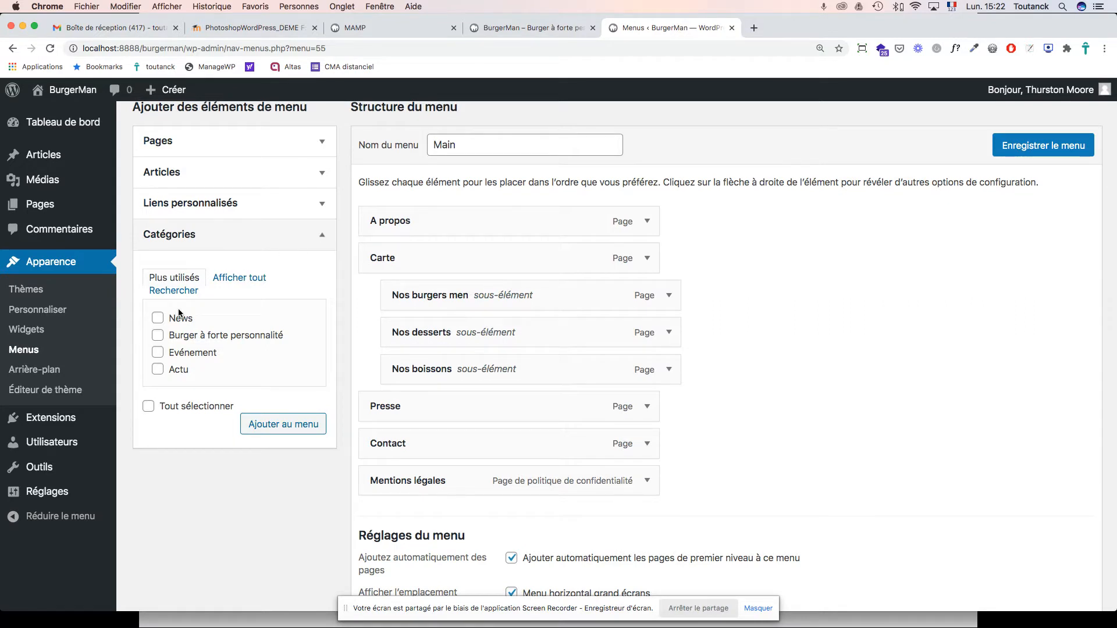
pyautogui.click(159, 320)
pyautogui.click(284, 425)
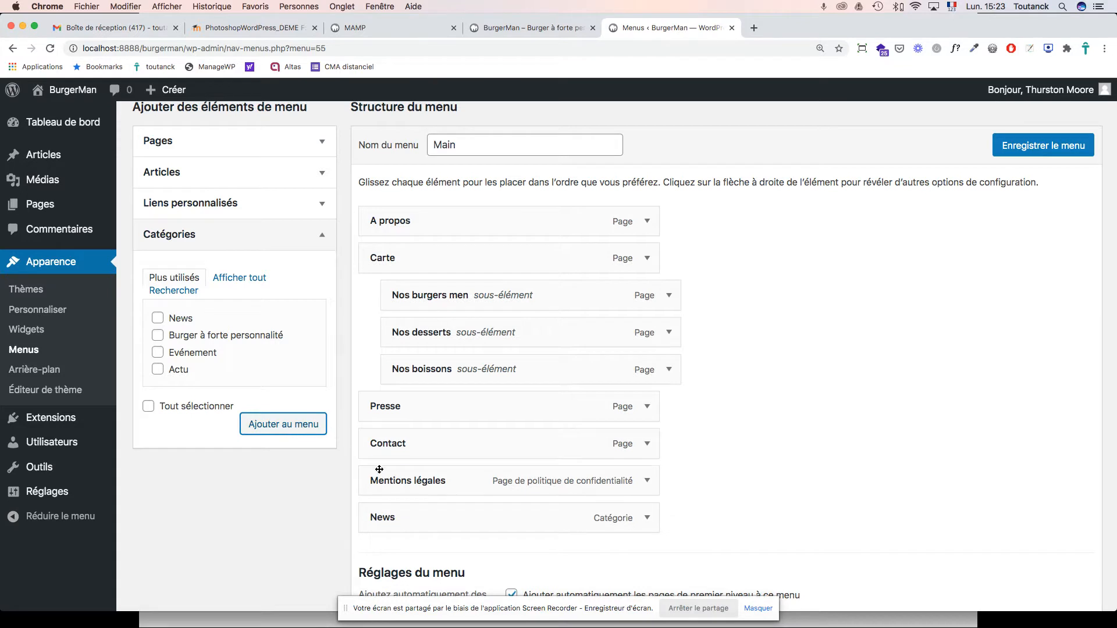
pyautogui.moveTo(394, 520); pyautogui.dragTo(385, 410)
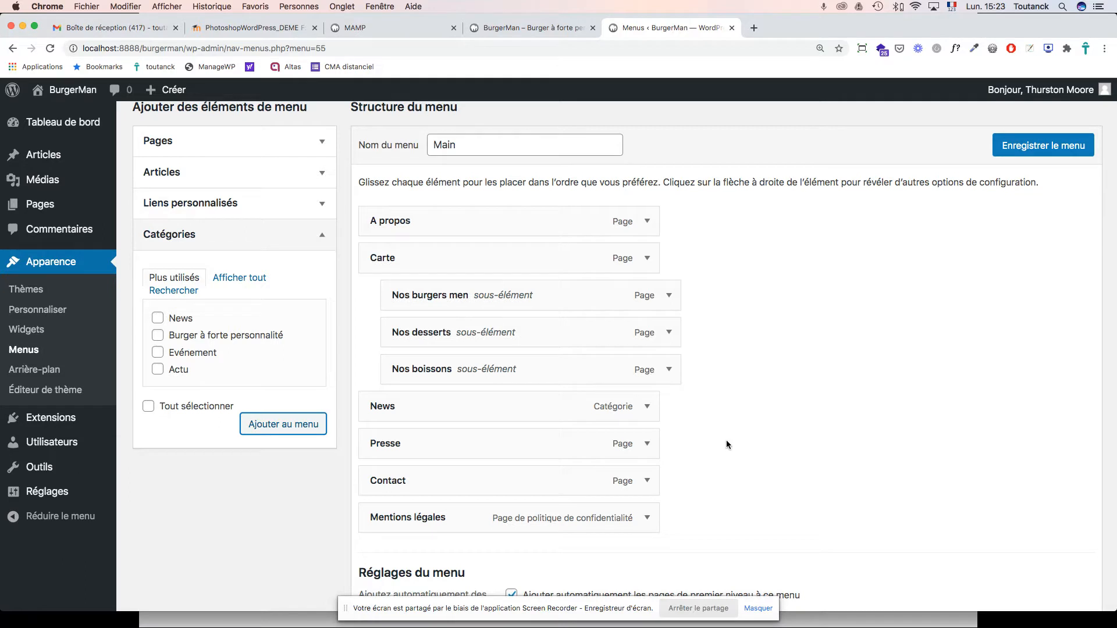
# Change the navigation title of the News menu item to Actualités.
pyautogui.scroll(-1, 726, 439)
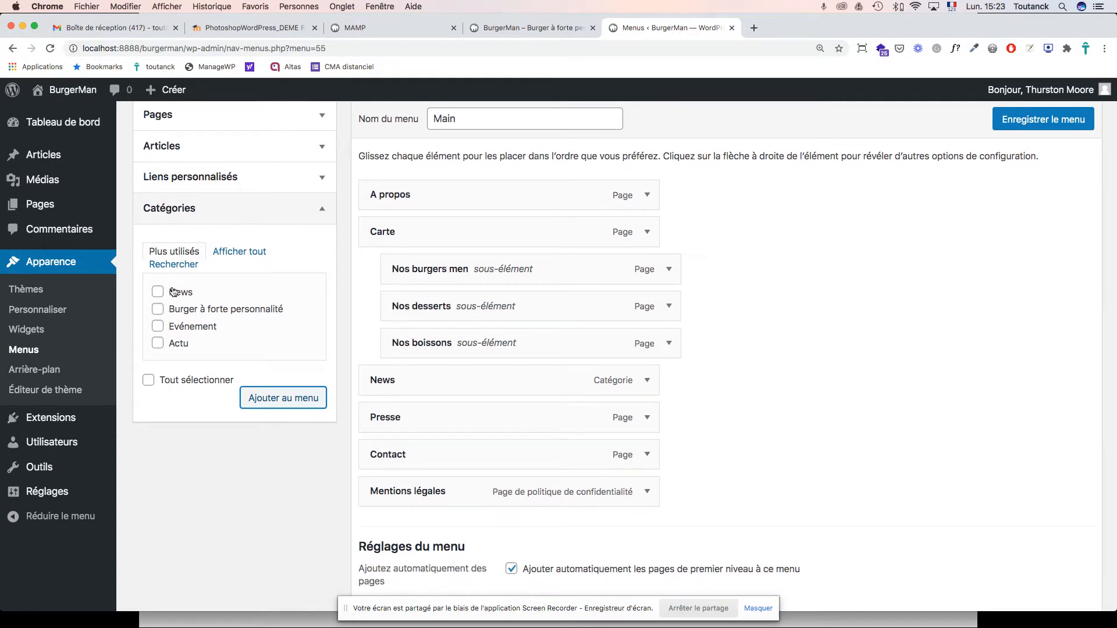
pyautogui.click(647, 381)
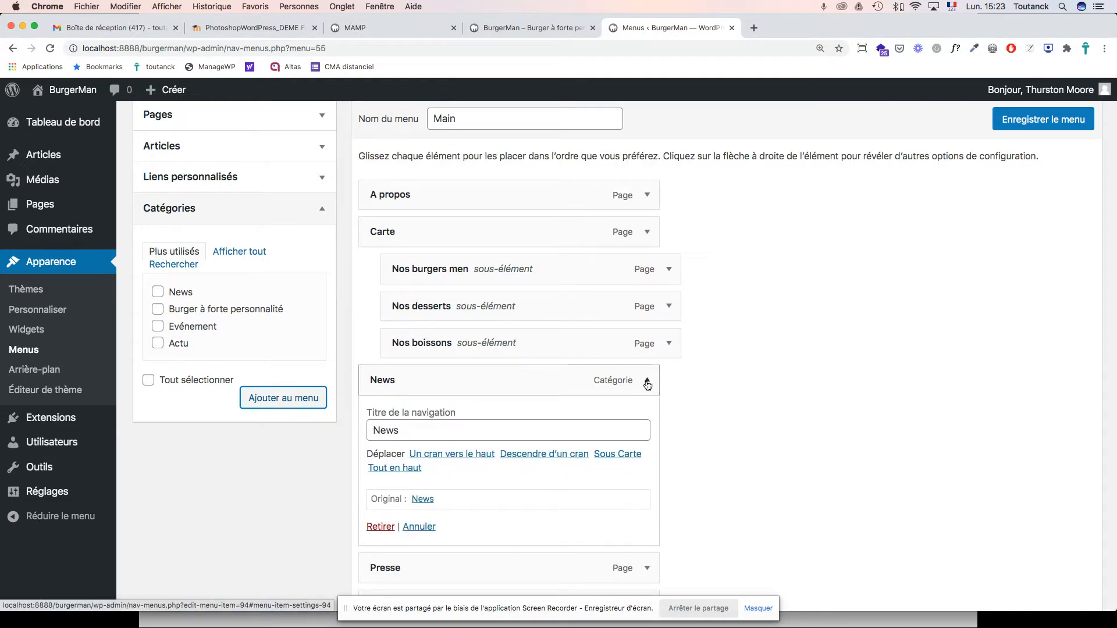
pyautogui.click(407, 431)
pyautogui.moveTo(407, 430); pyautogui.dragTo(350, 424)
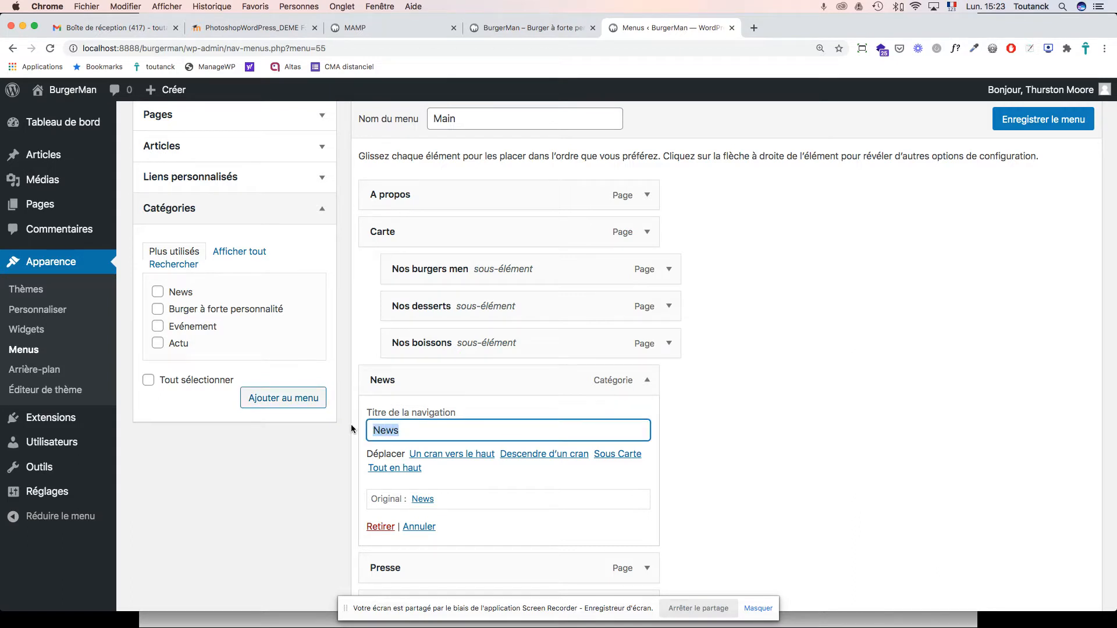
pyautogui.write('Actualités')
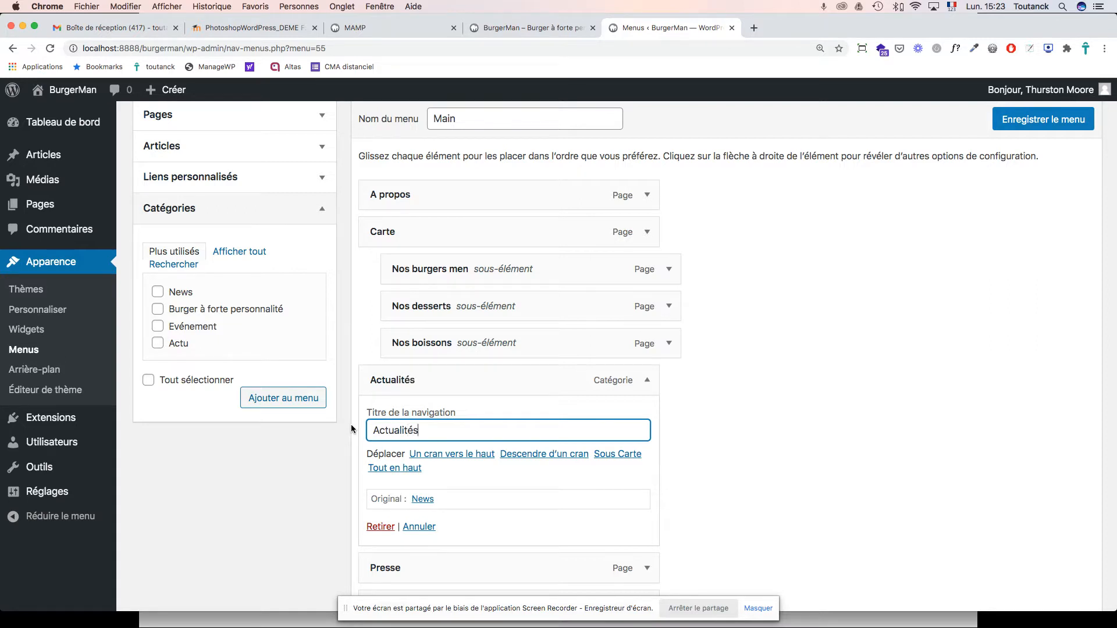
pyautogui.scroll(-3, 734, 414)
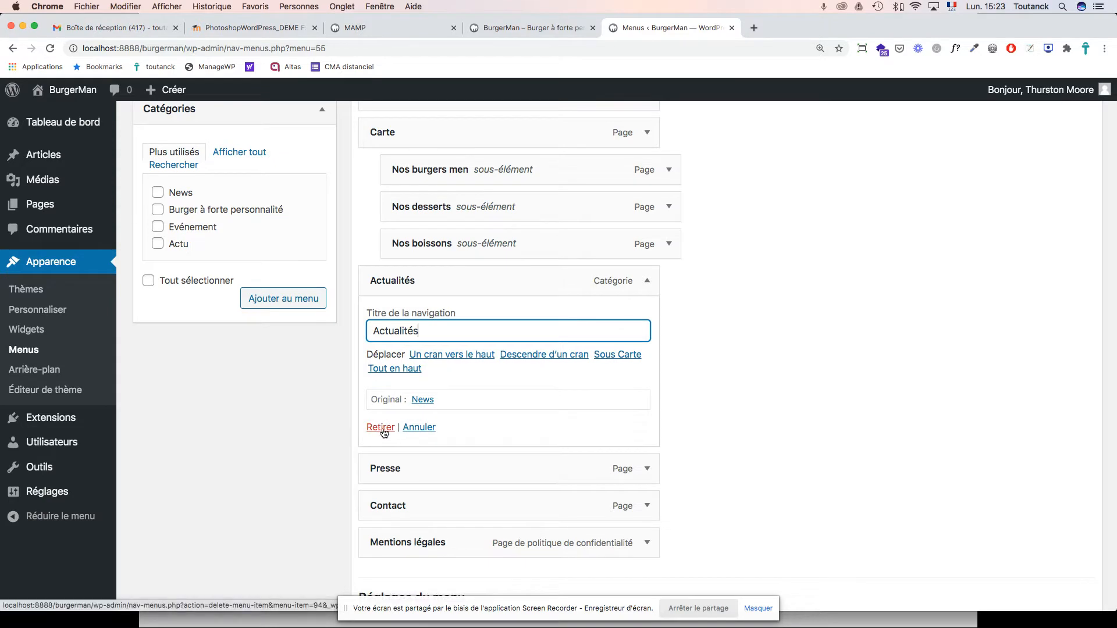
# Try moving the Actualités item up among Carte's sub-items, and return it to the top level just before Presse.
pyautogui.click(438, 355)
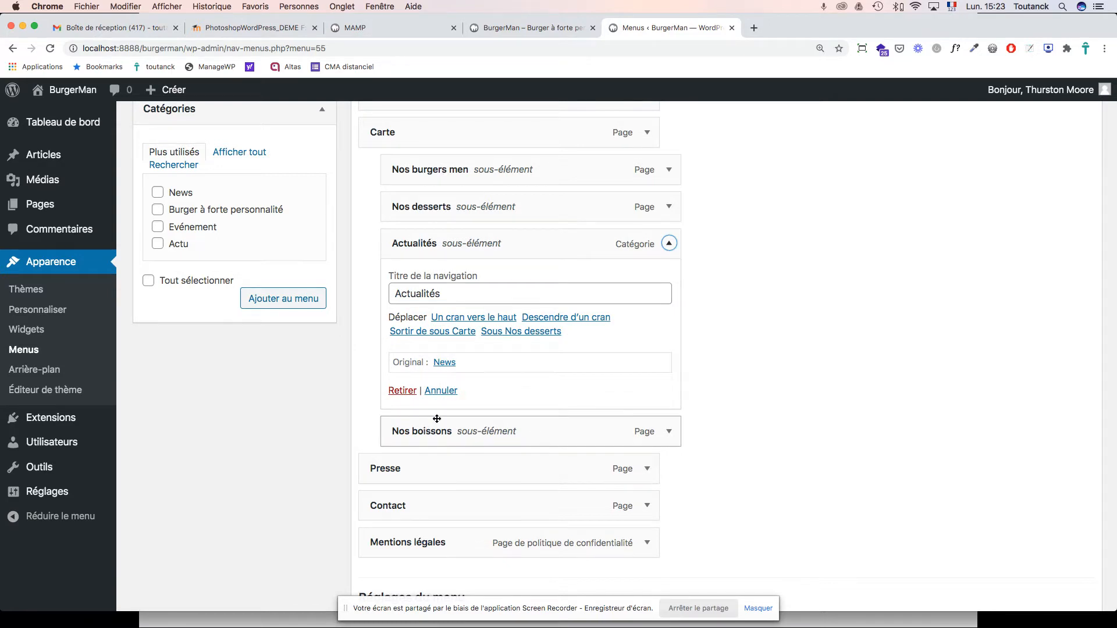
pyautogui.click(568, 320)
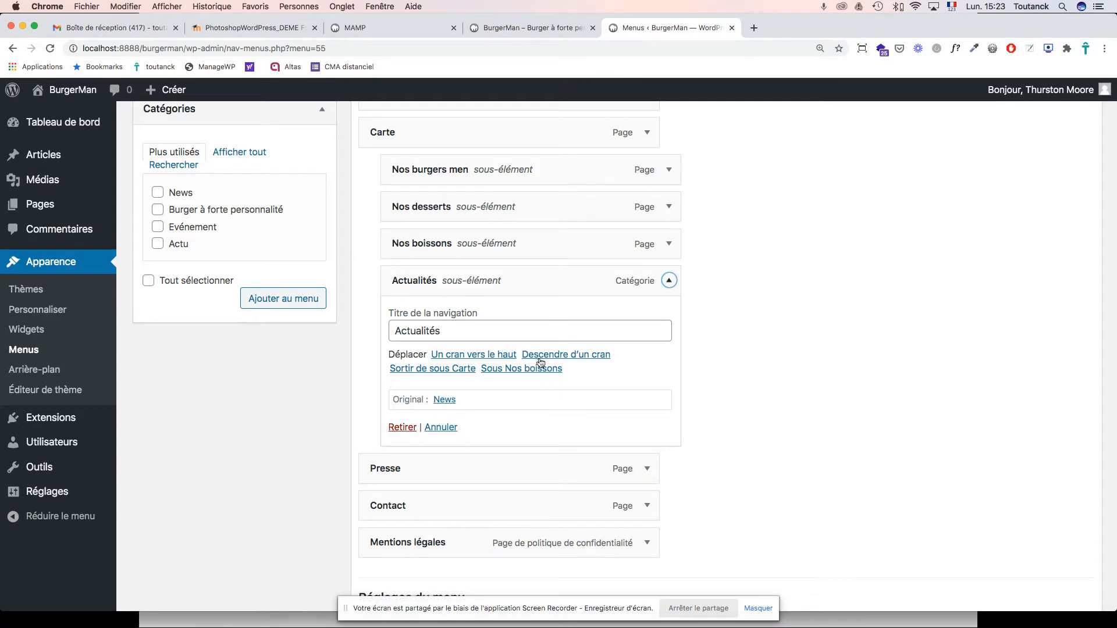
pyautogui.click(442, 371)
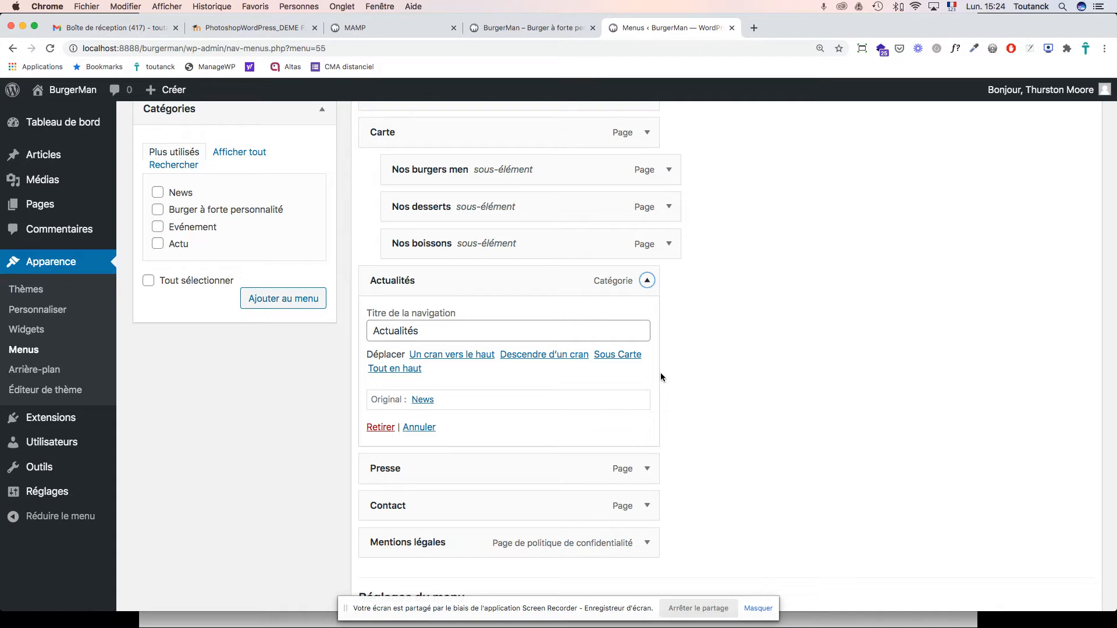
# Collapse the Actualités item's settings and save the Main menu.
pyautogui.click(647, 281)
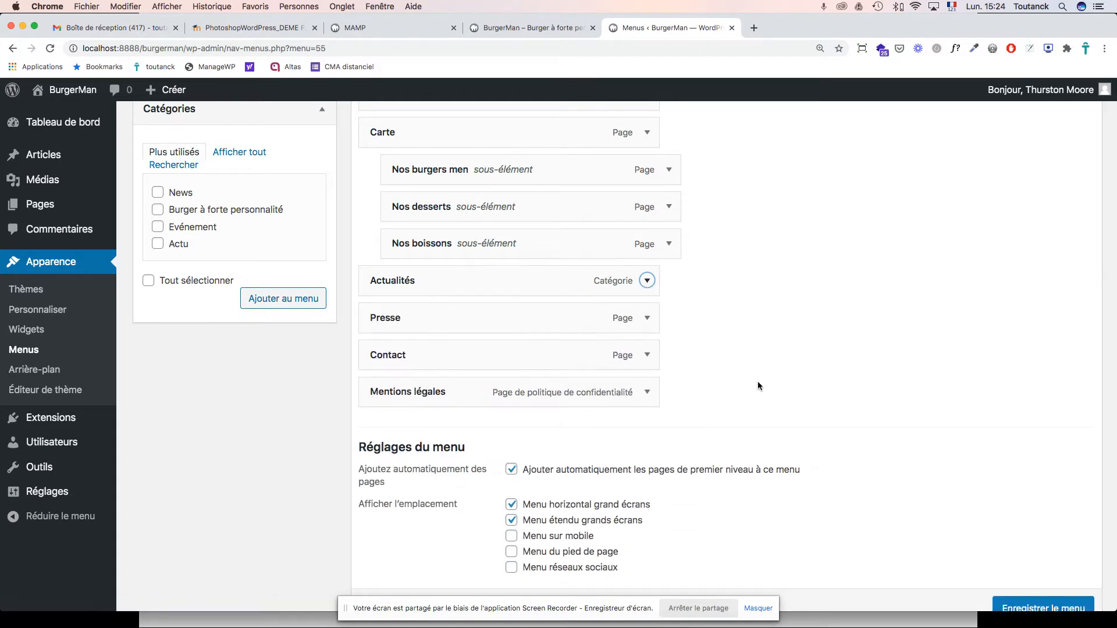
pyautogui.scroll(-1, 773, 386)
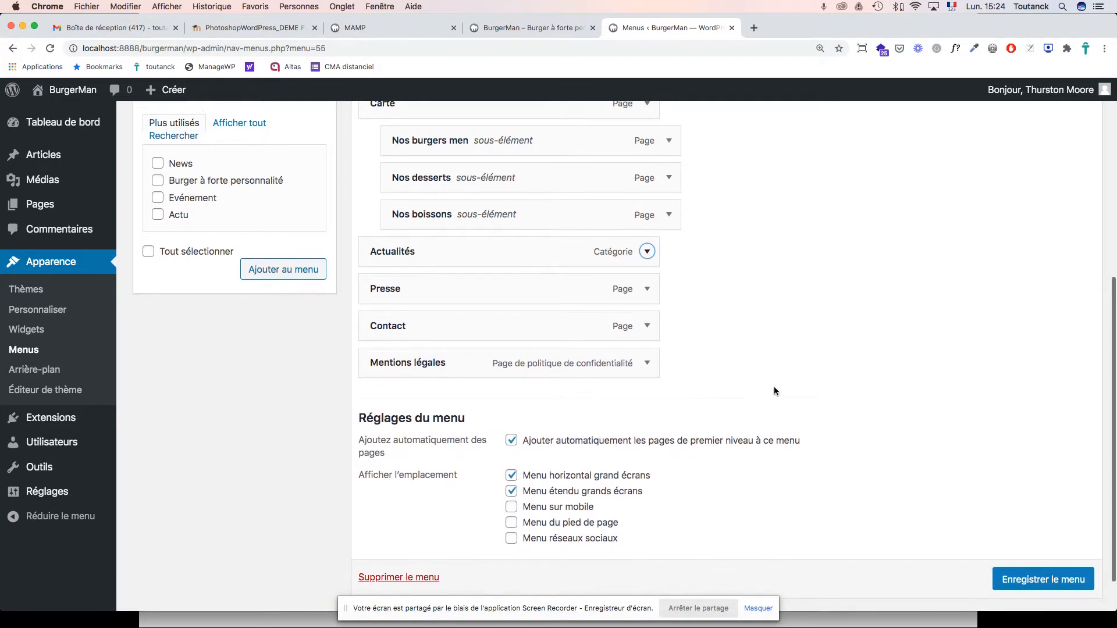
pyautogui.click(1057, 577)
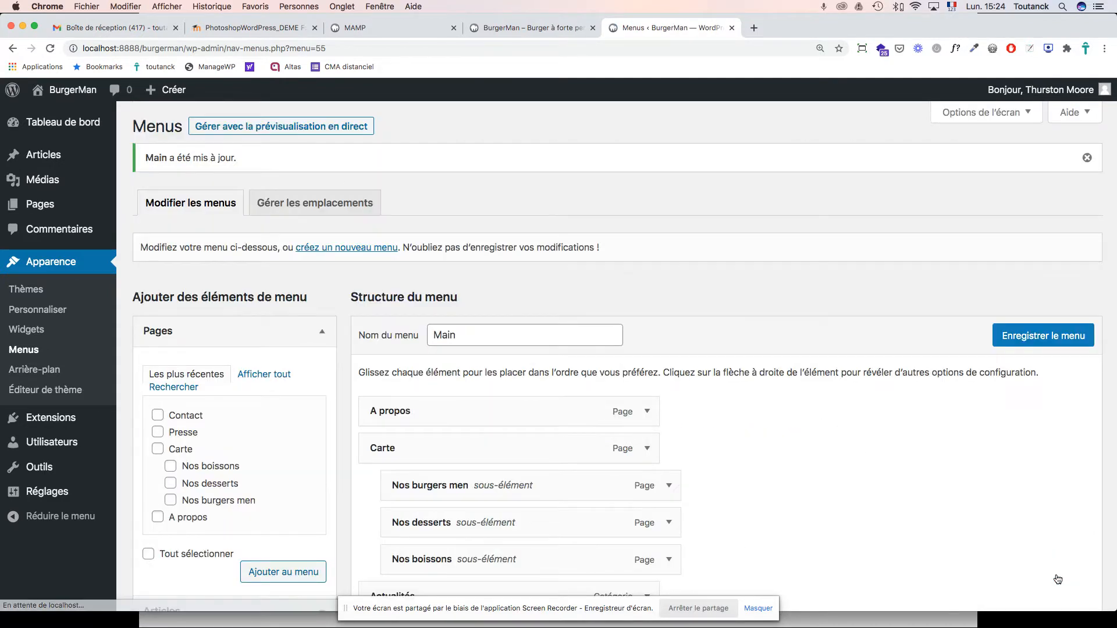
# Check which categories are assigned to each article in the full articles list, and return to the menu editor.
pyautogui.moveTo(48, 156)
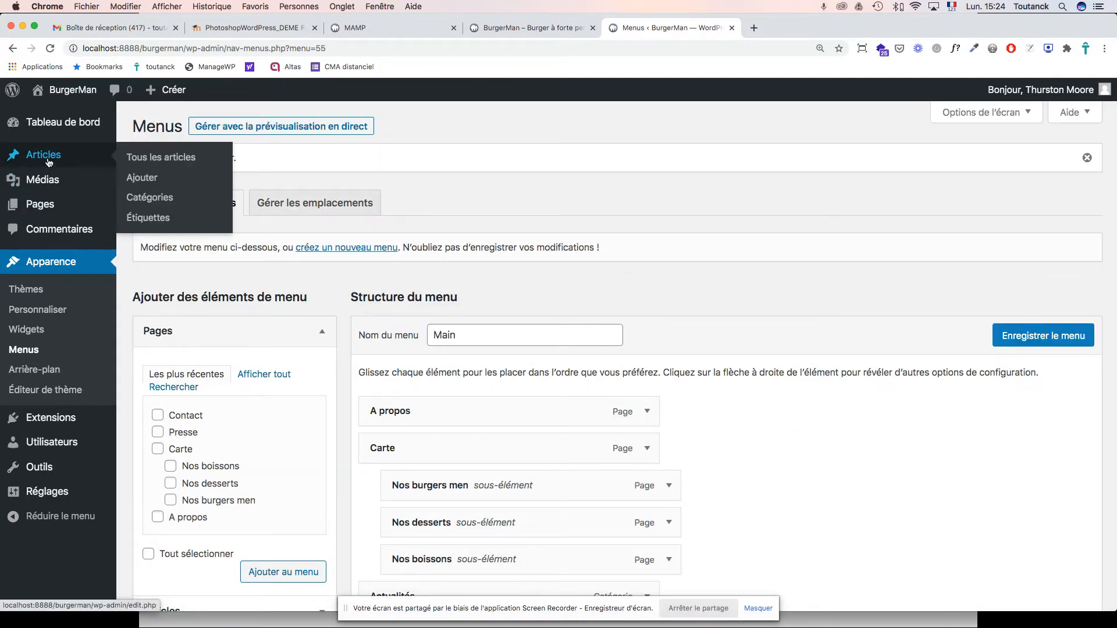
pyautogui.click(50, 162)
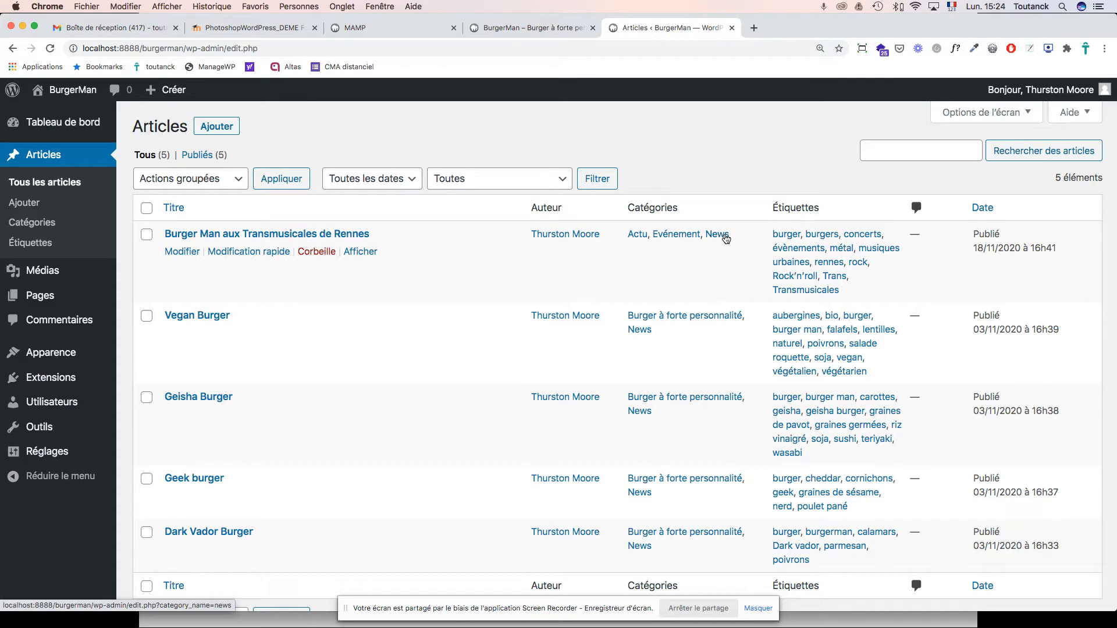
pyautogui.scroll(-1, 642, 351)
pyautogui.scroll(-3, 642, 351)
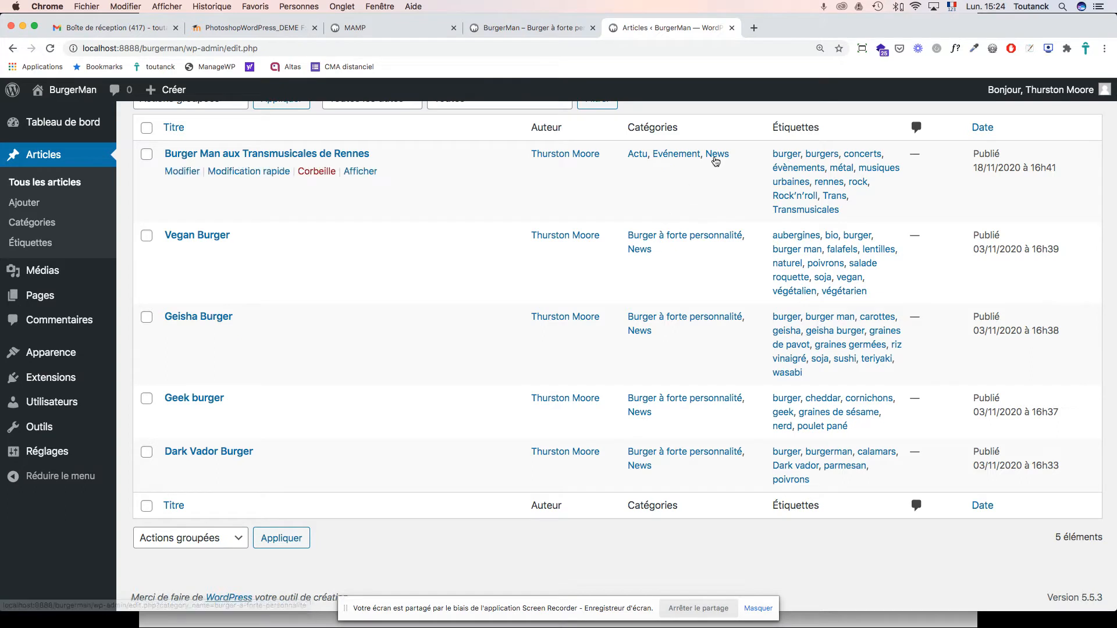
pyautogui.moveTo(44, 278)
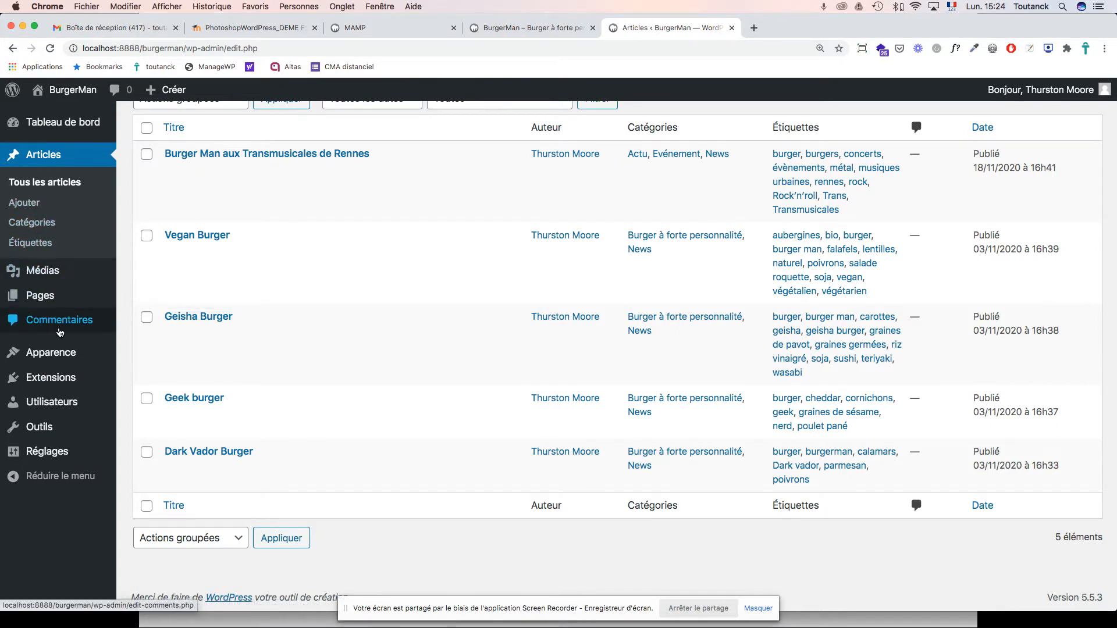
pyautogui.moveTo(55, 355)
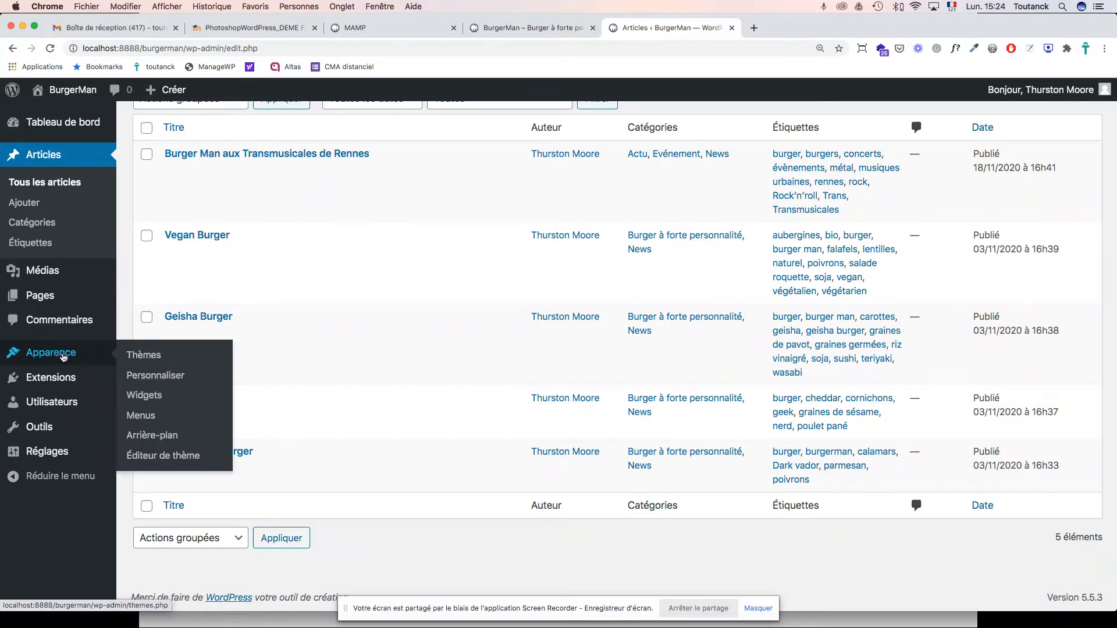
pyautogui.click(149, 420)
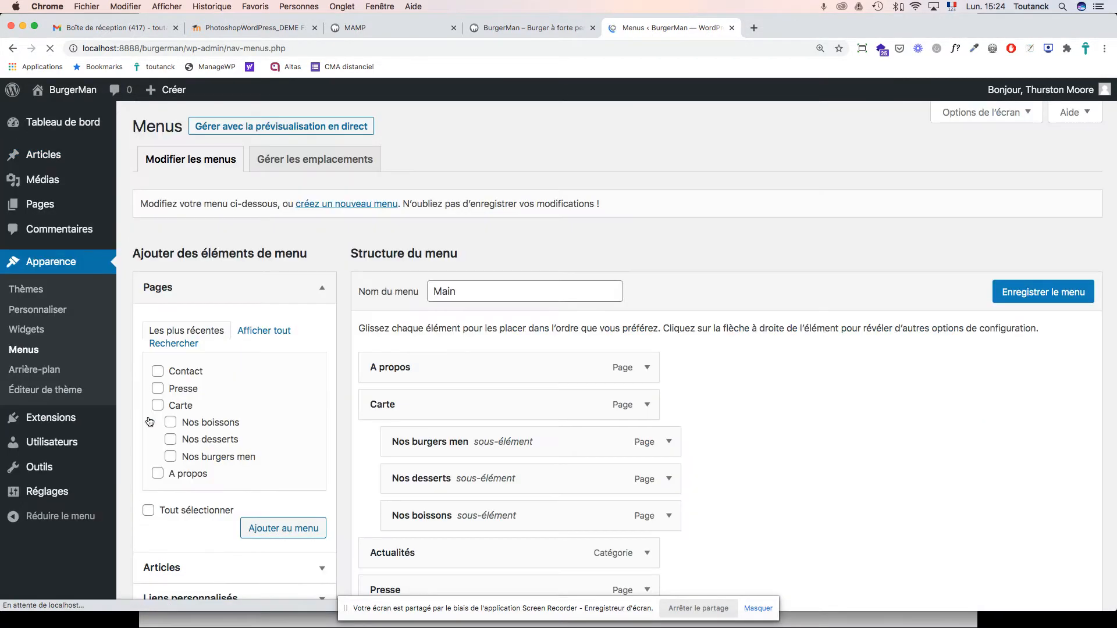
# Reload the live BurgerMan site and open Actualités from its main navigation.
pyautogui.click(513, 34)
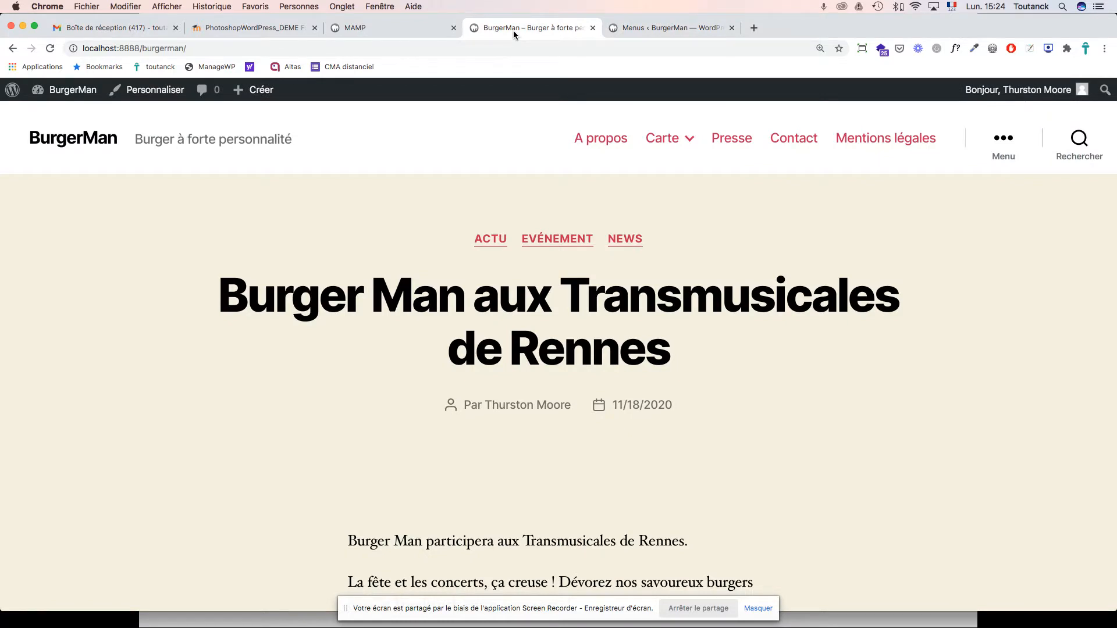
pyautogui.press('super+r')
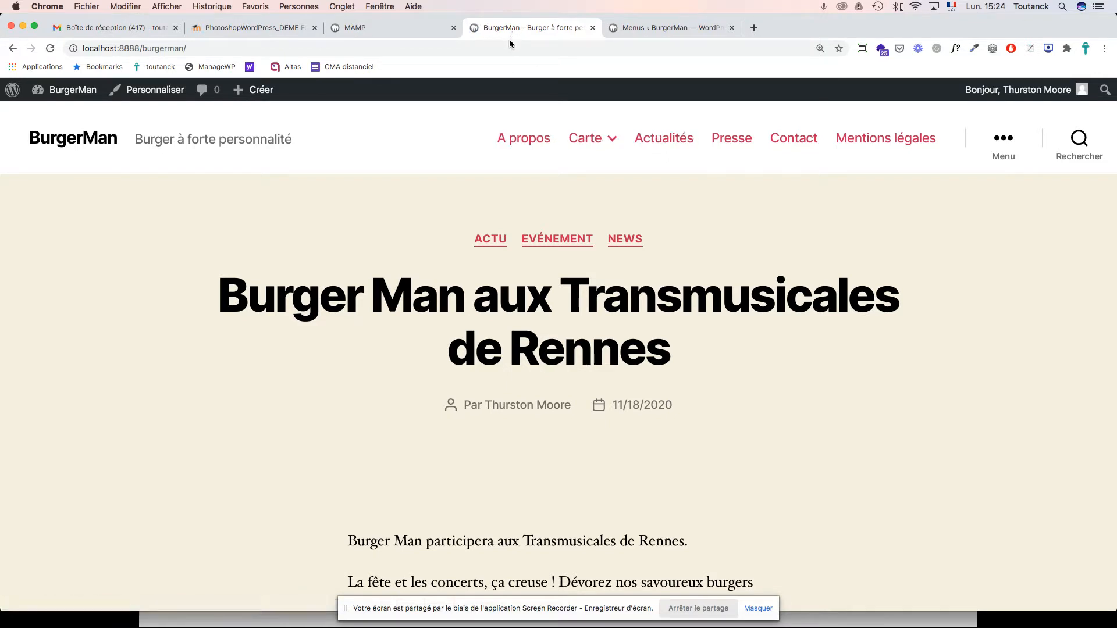
pyautogui.click(663, 144)
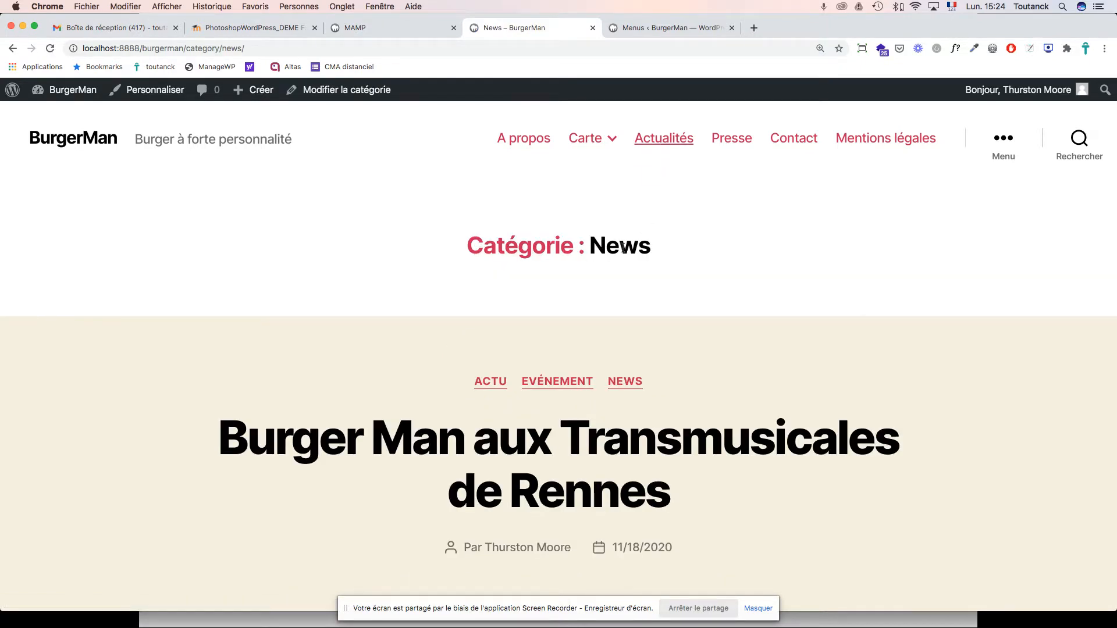
# Look through the articles listed on the News category page and return to its navigation.
pyautogui.scroll(-6, 623, 249)
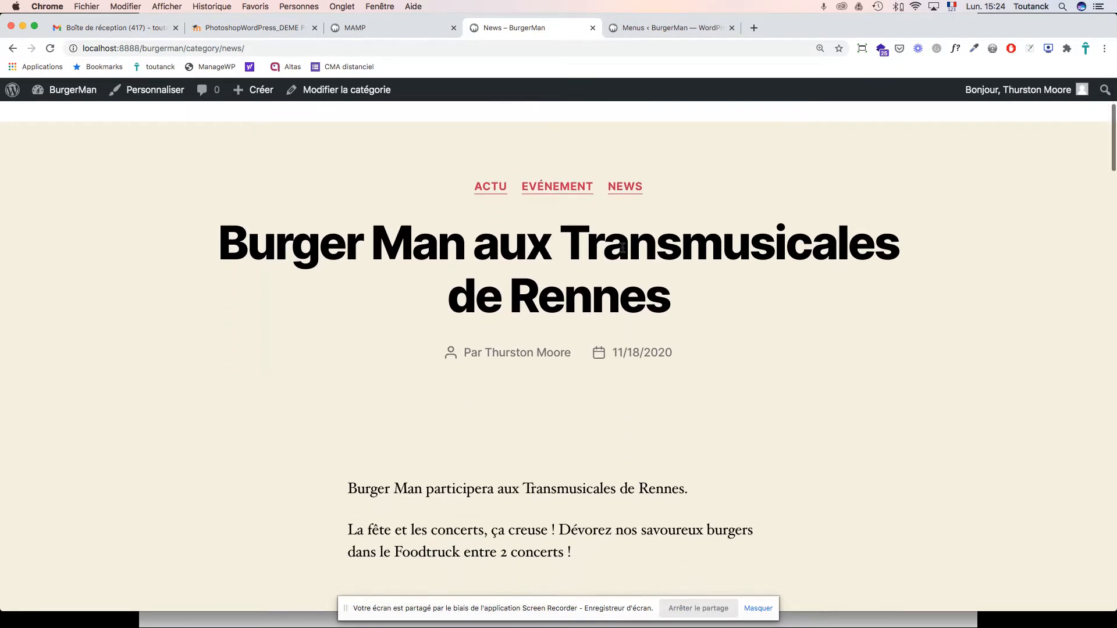
pyautogui.scroll(2, 623, 253)
pyautogui.scroll(-10, 623, 251)
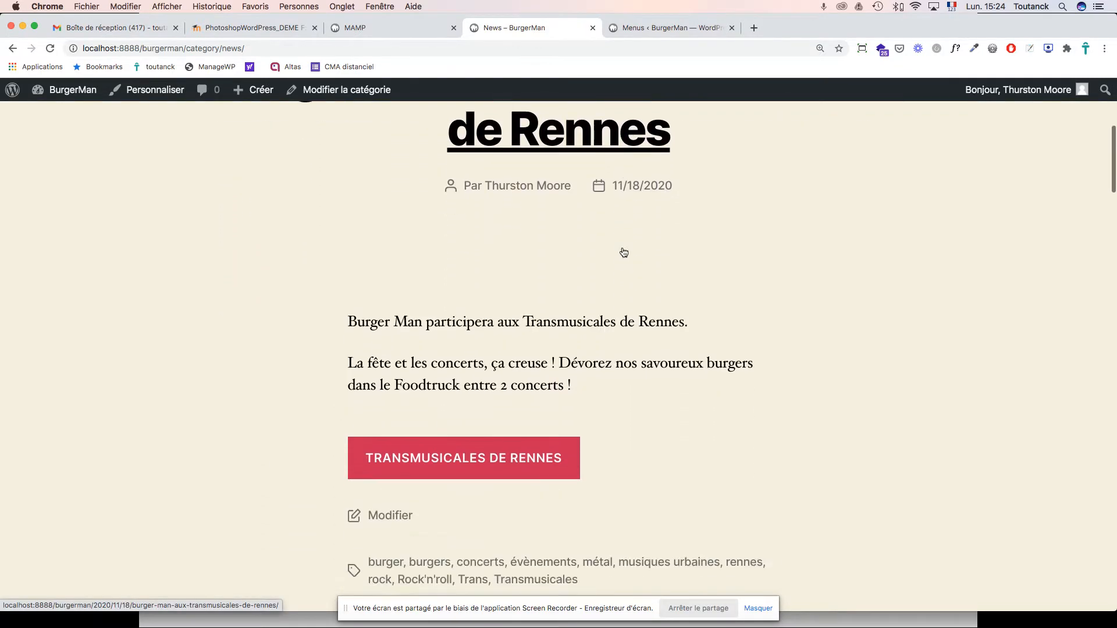
pyautogui.scroll(-20, 623, 251)
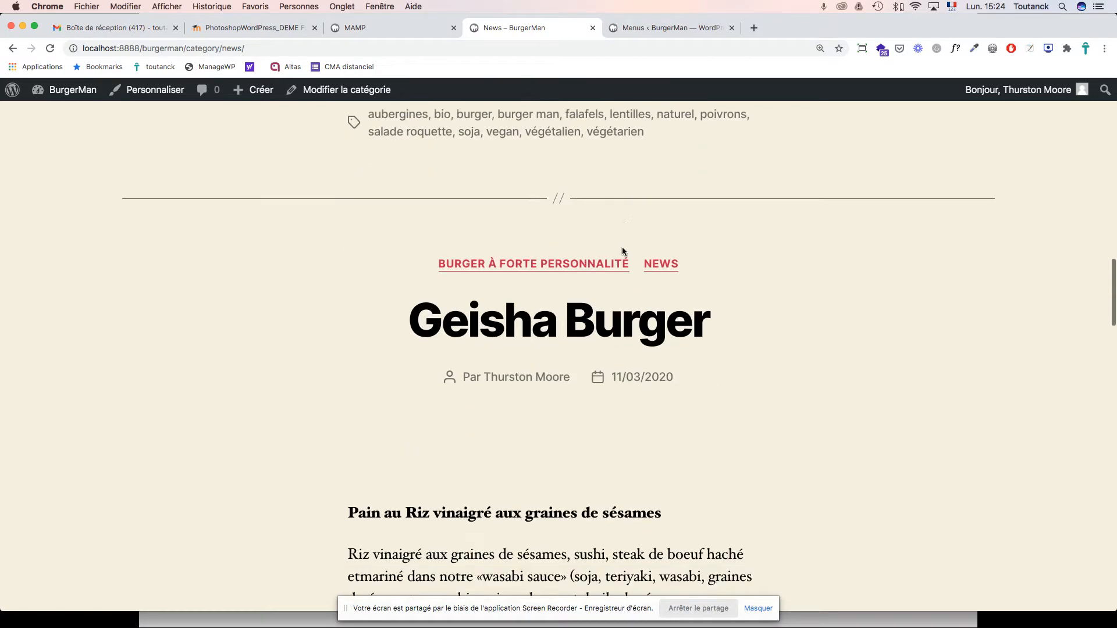
pyautogui.scroll(-15, 622, 251)
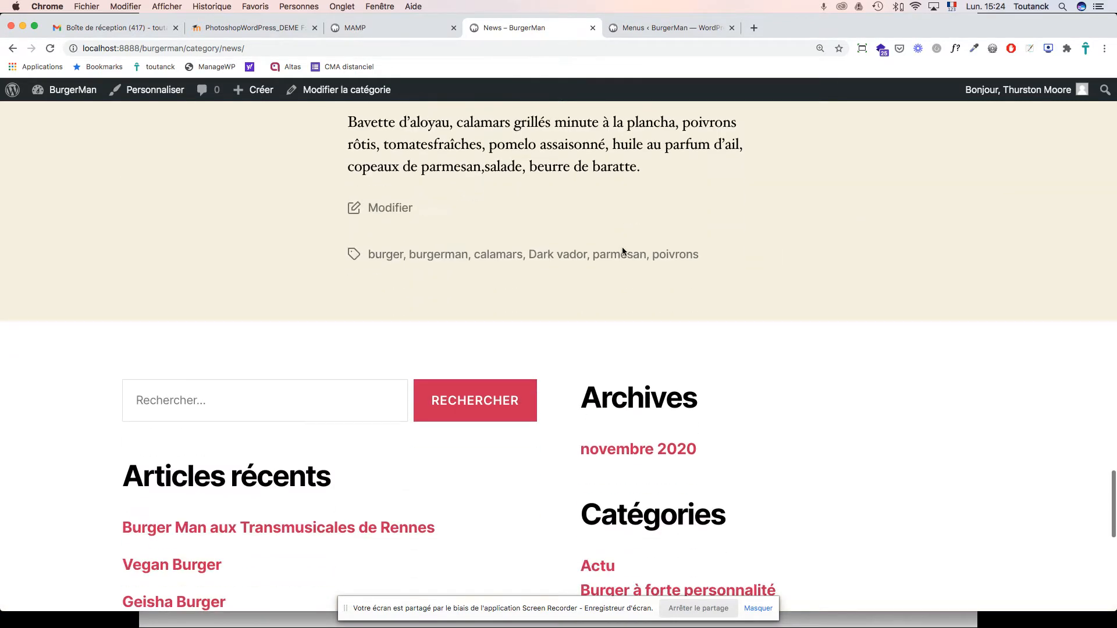
pyautogui.scroll(4, 622, 250)
pyautogui.scroll(20, 623, 252)
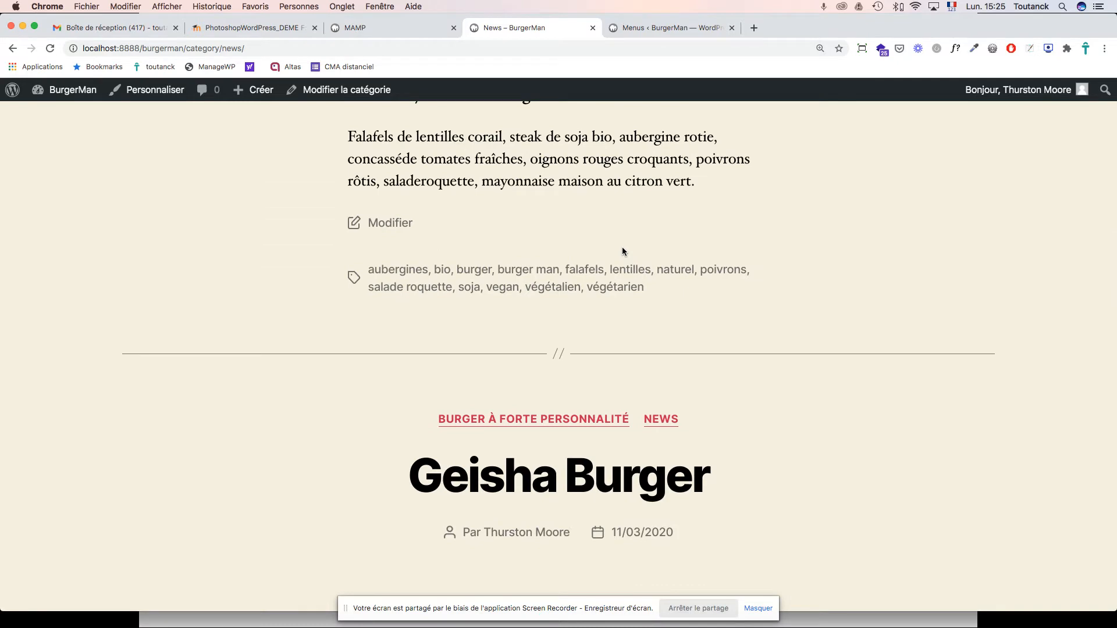
pyautogui.scroll(15, 622, 251)
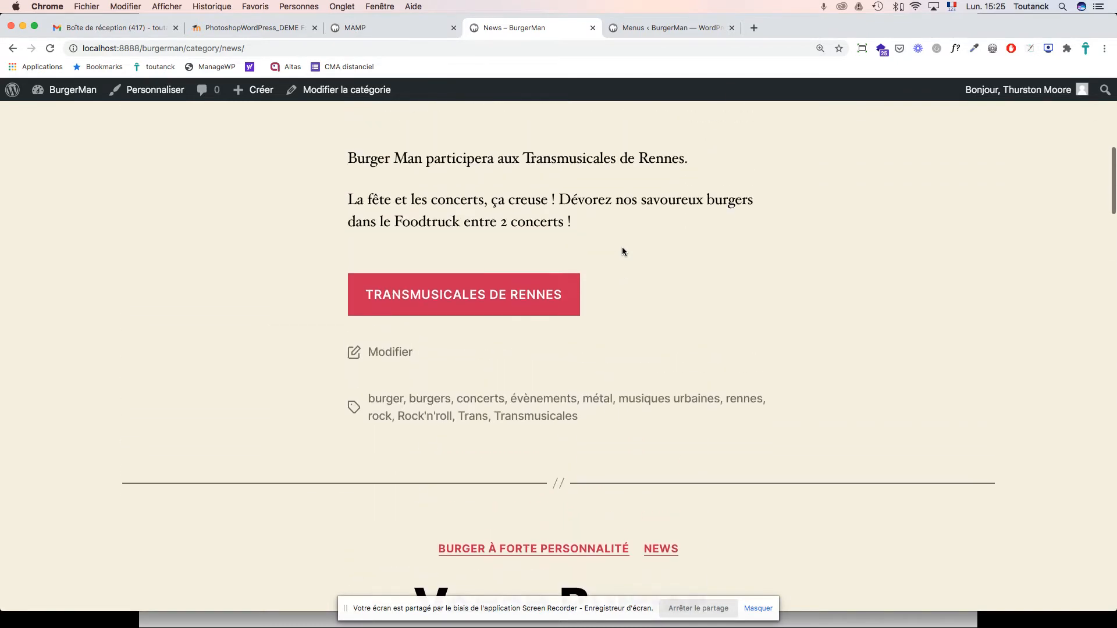
pyautogui.scroll(5, 622, 248)
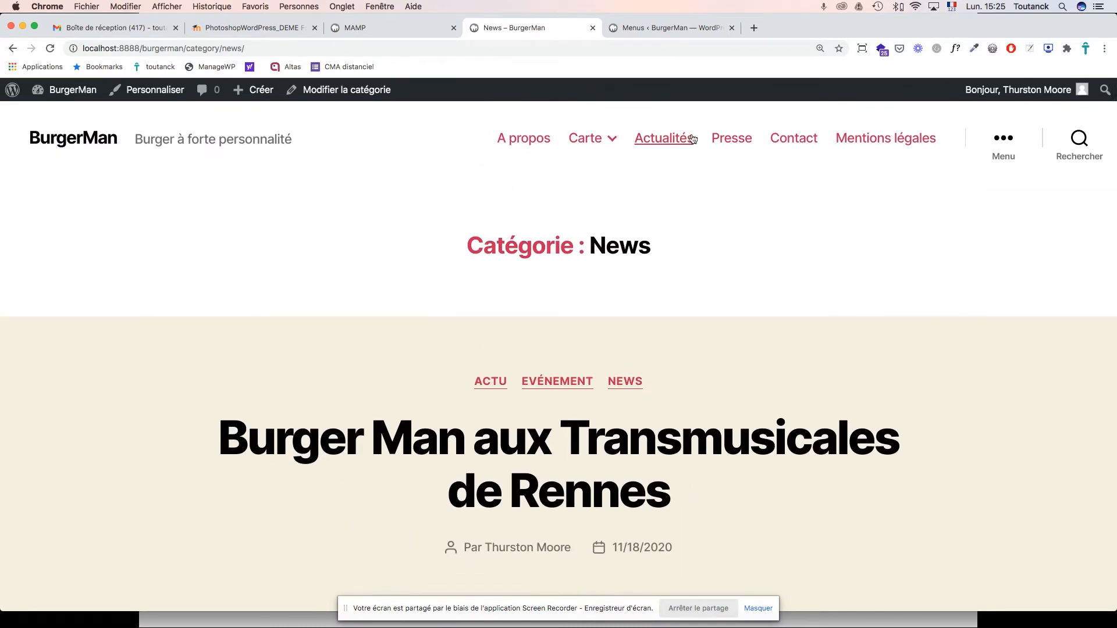
# Return to the menu editor and review the Main menu's structure and display settings.
pyautogui.click(671, 31)
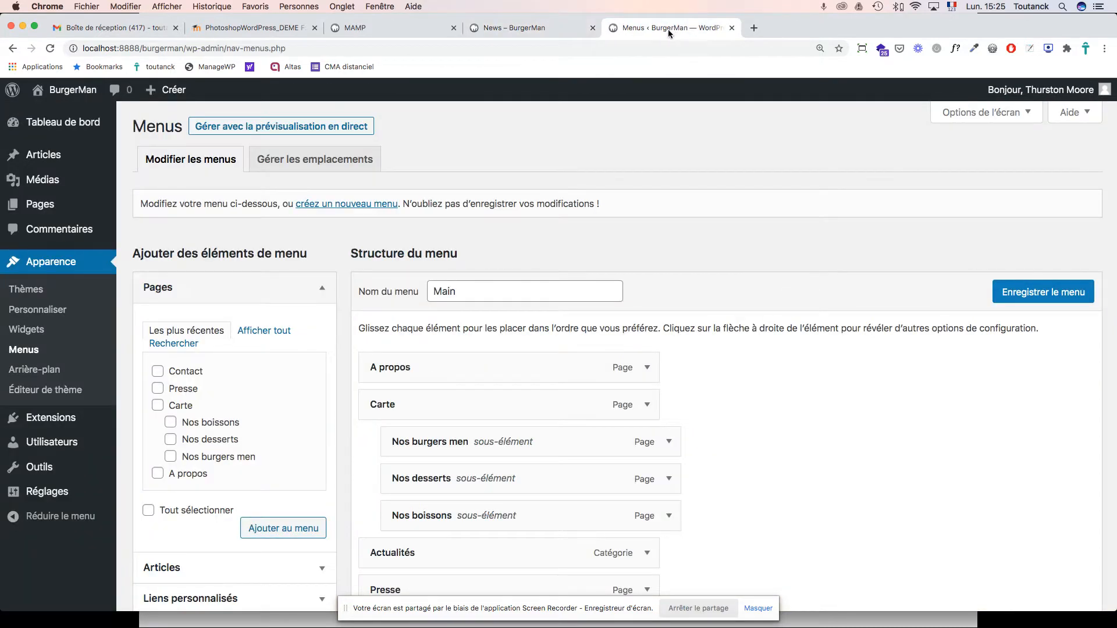
pyautogui.scroll(-6, 685, 256)
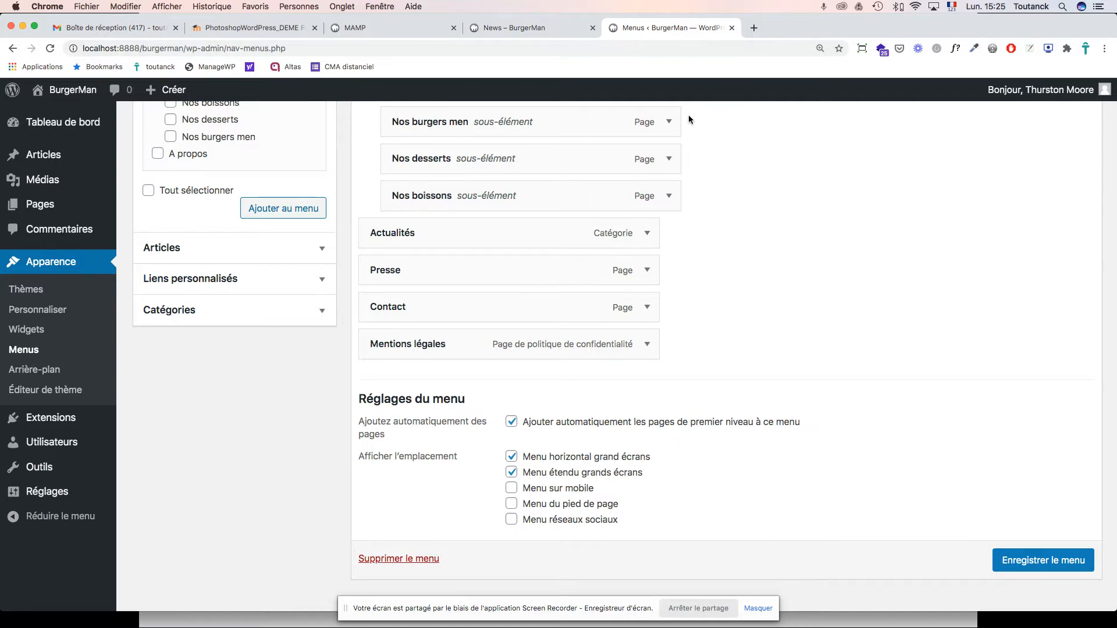
pyautogui.scroll(10, 682, 125)
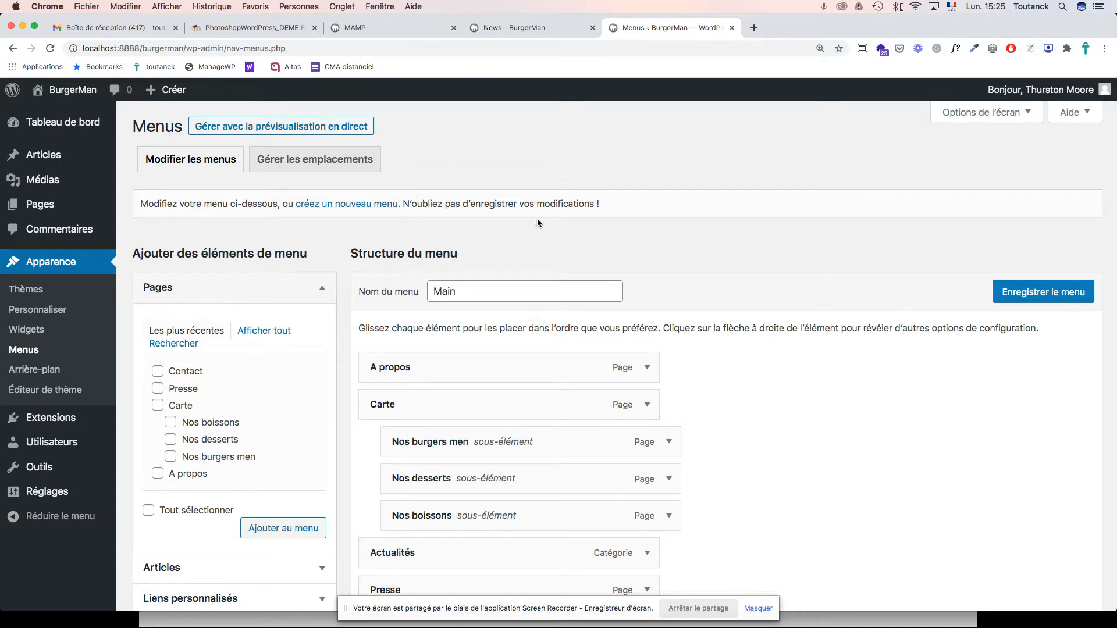
# Start a custom link for the Main menu with Burger King as its link text.
pyautogui.scroll(-5, 537, 220)
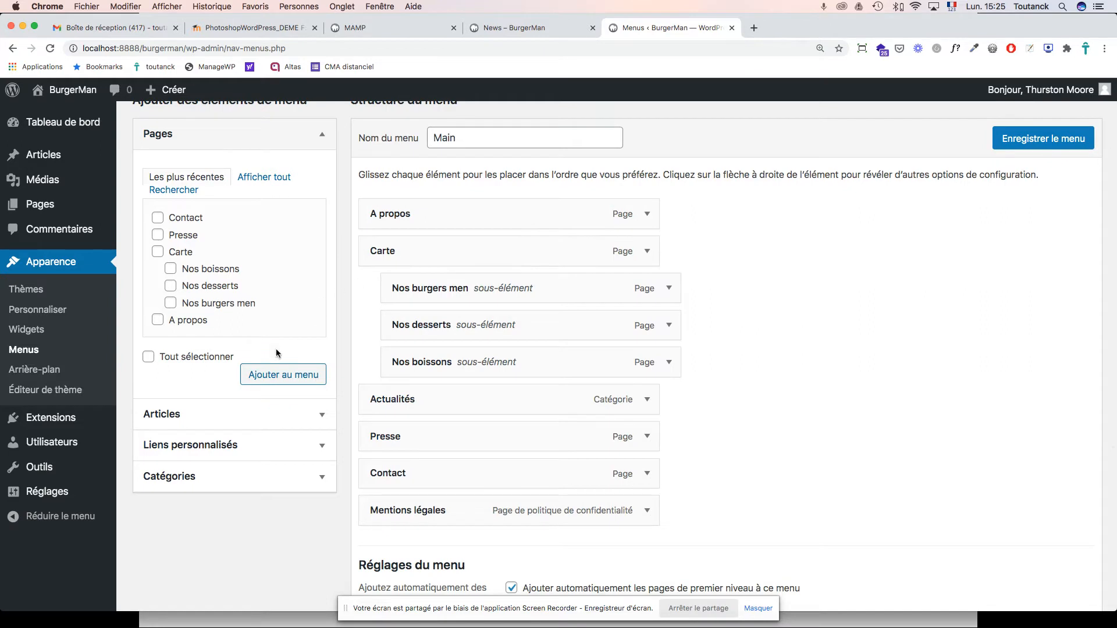
pyautogui.click(322, 445)
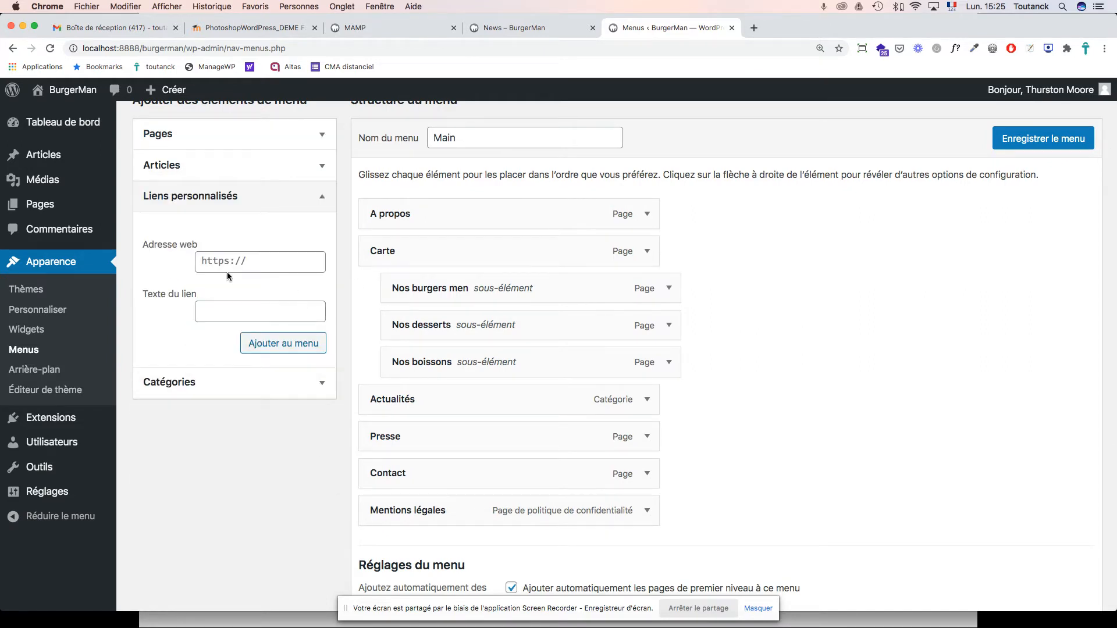
pyautogui.click(209, 310)
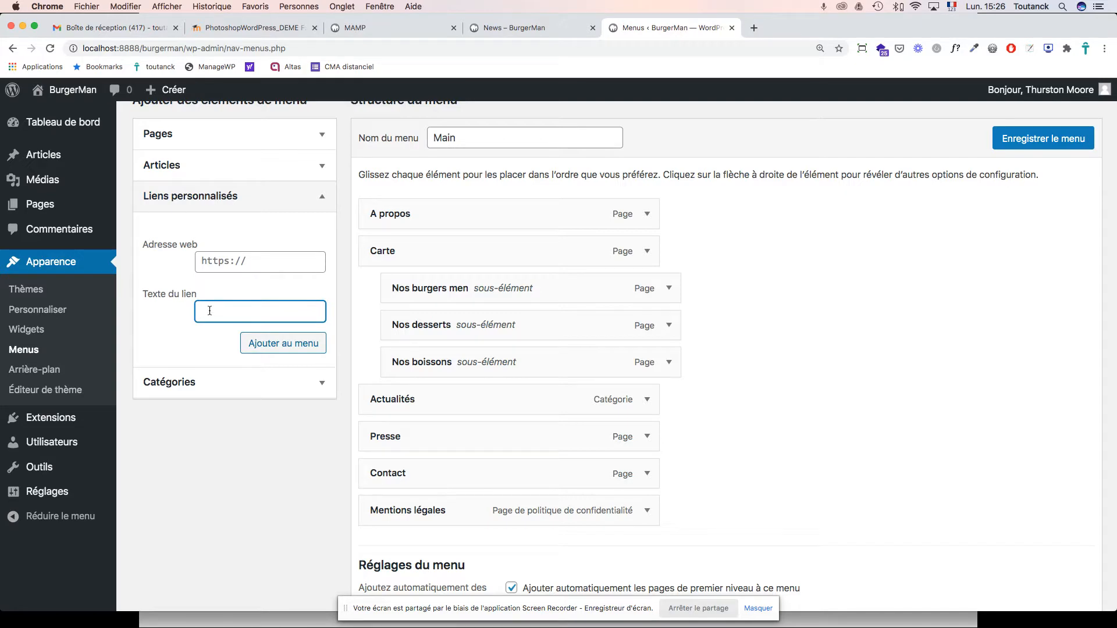
pyautogui.write('Burger King')
# Find the official Burger King France site with a Google search for burger king in a new tab, and copy its web address.
pyautogui.press('super+t')
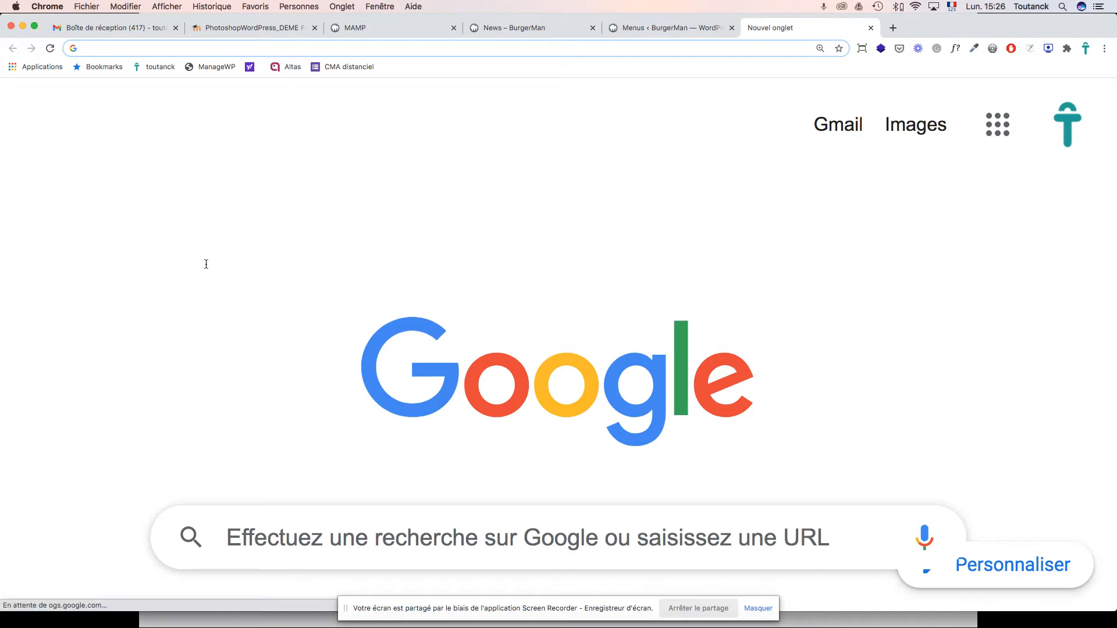
pyautogui.click(273, 554)
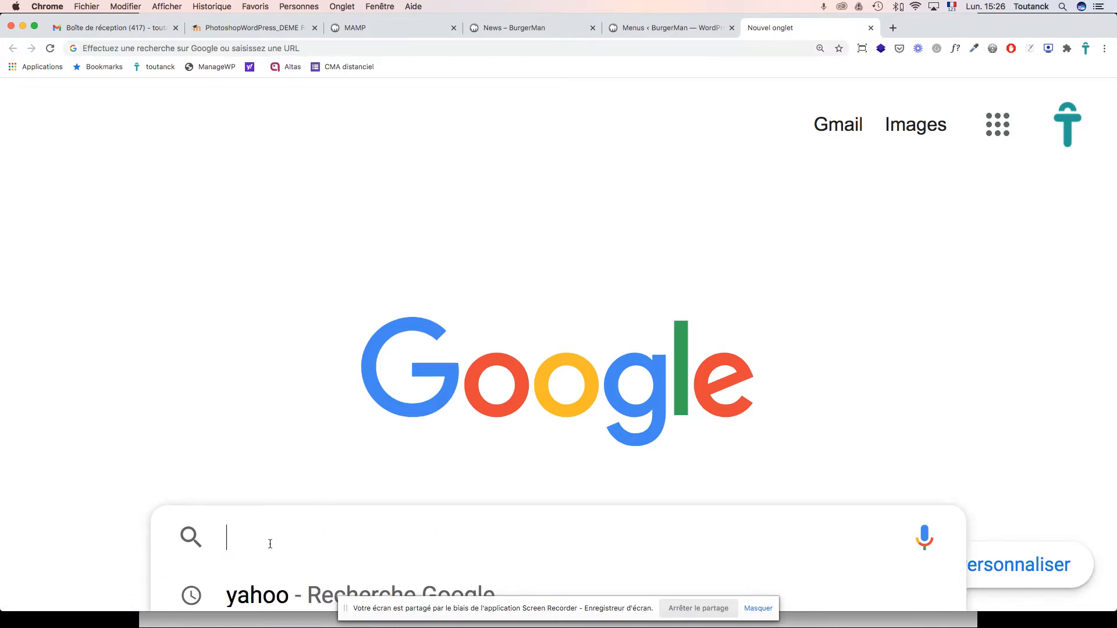
pyautogui.write('burger king')
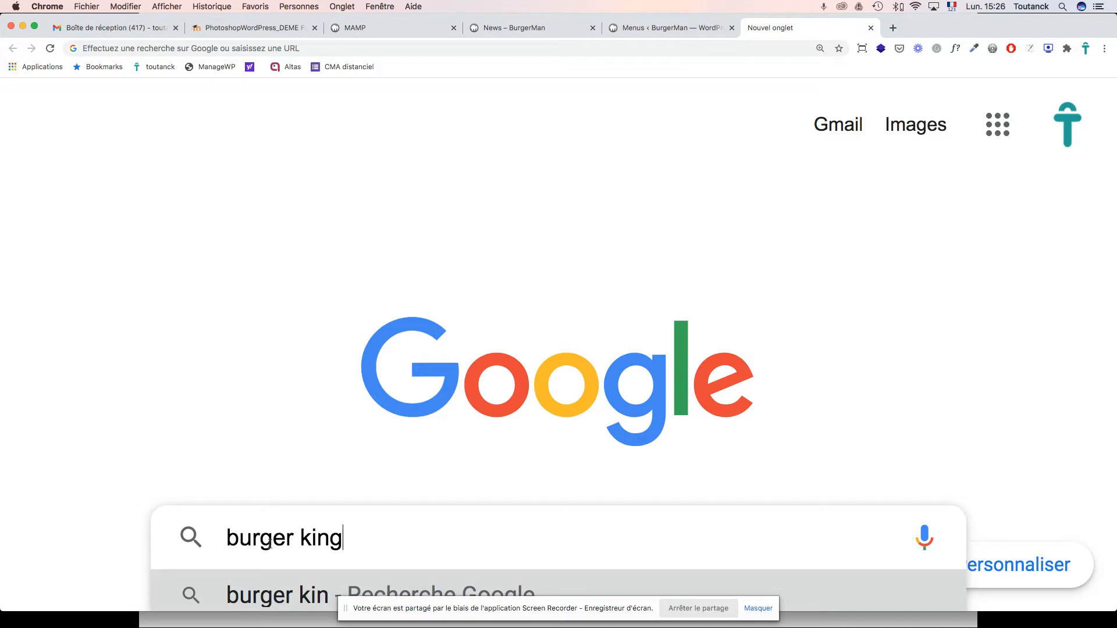
pyautogui.press('Return')
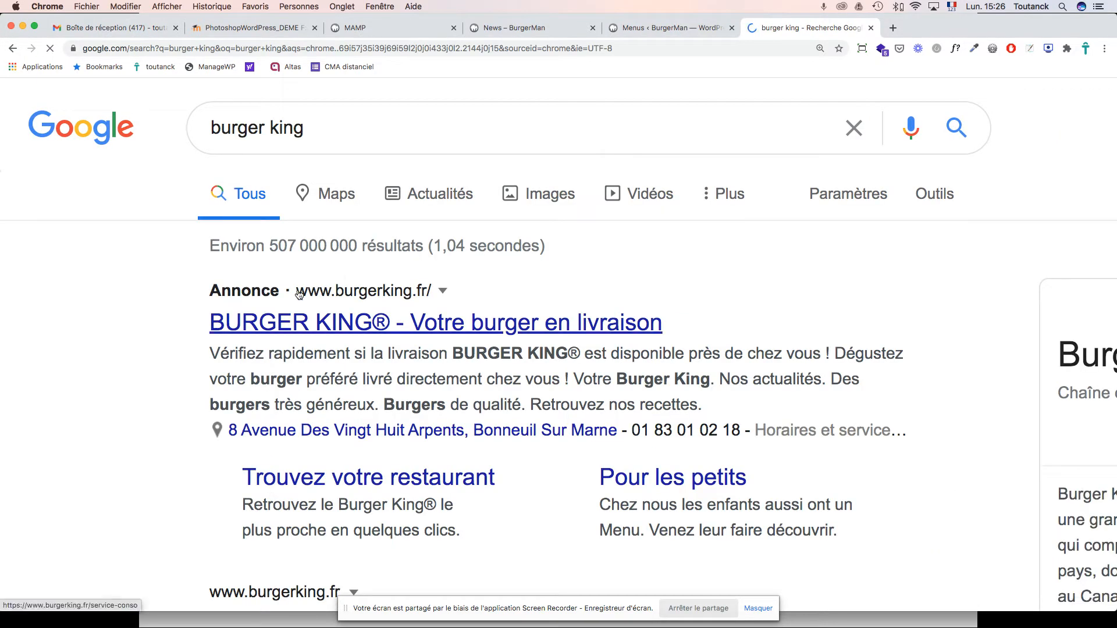
pyautogui.scroll(-1, 298, 294)
pyautogui.scroll(-5, 298, 294)
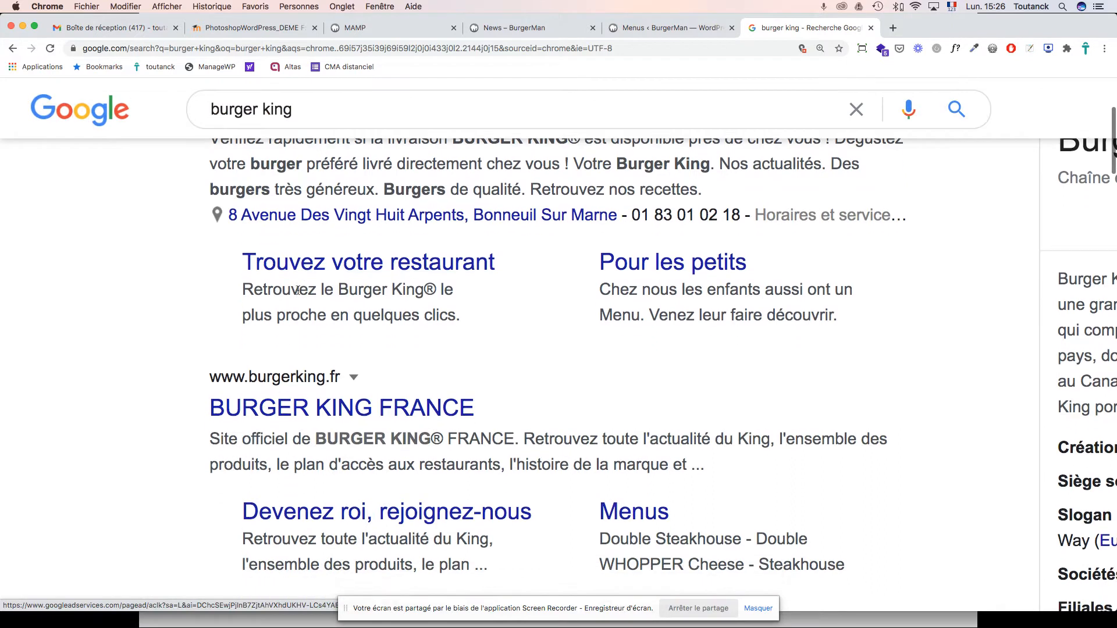
pyautogui.click(294, 355)
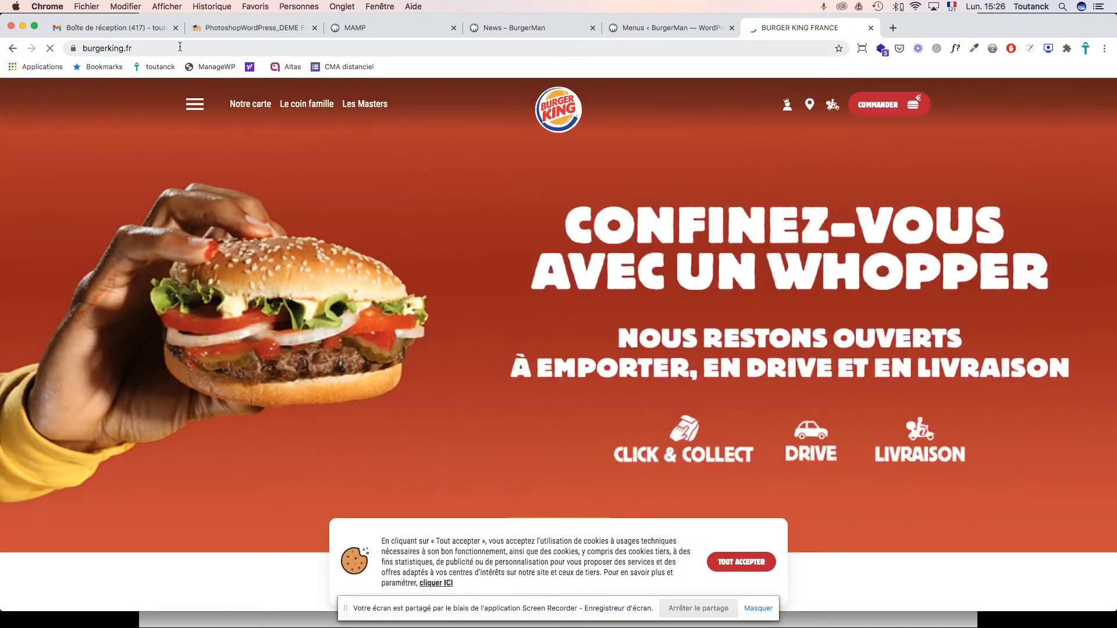
pyautogui.click(136, 50)
pyautogui.press('super+c')
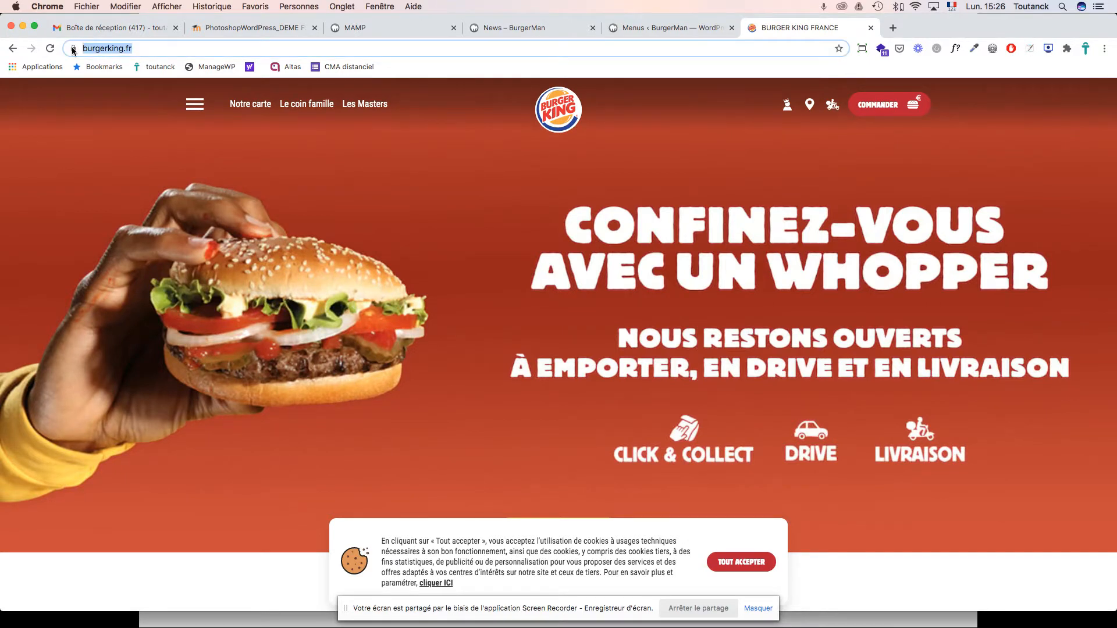
pyautogui.click(661, 29)
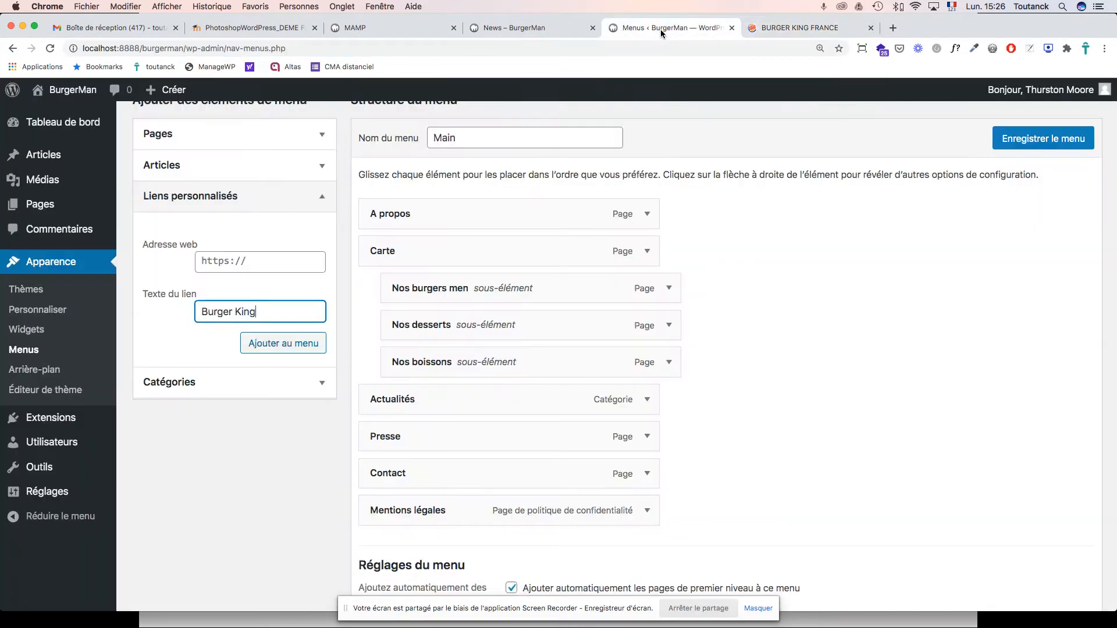
pyautogui.click(247, 261)
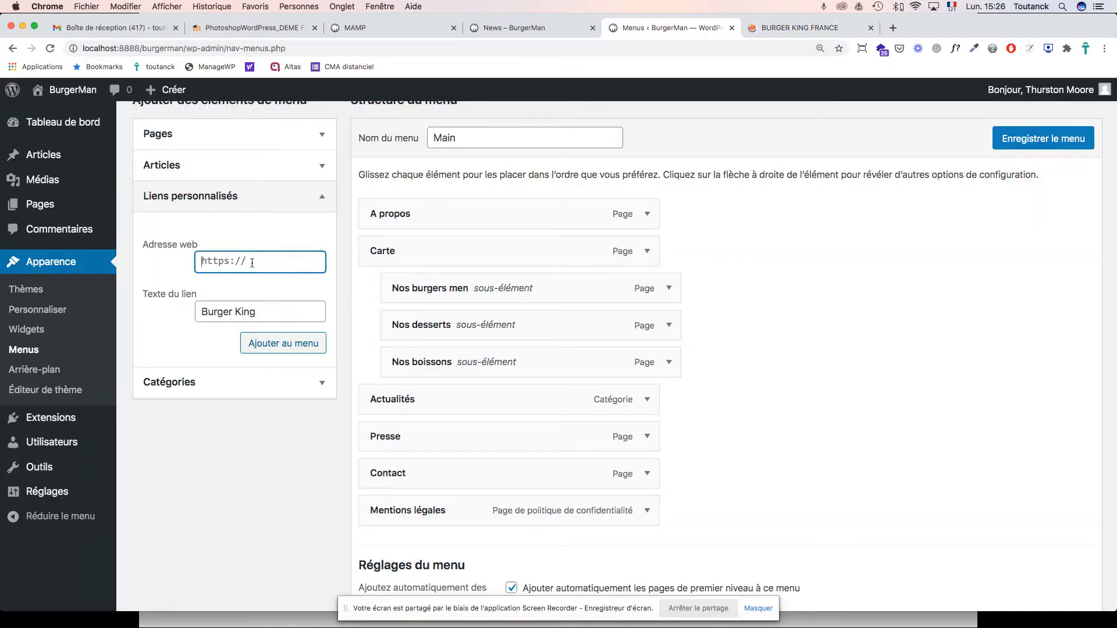
pyautogui.press('super+v')
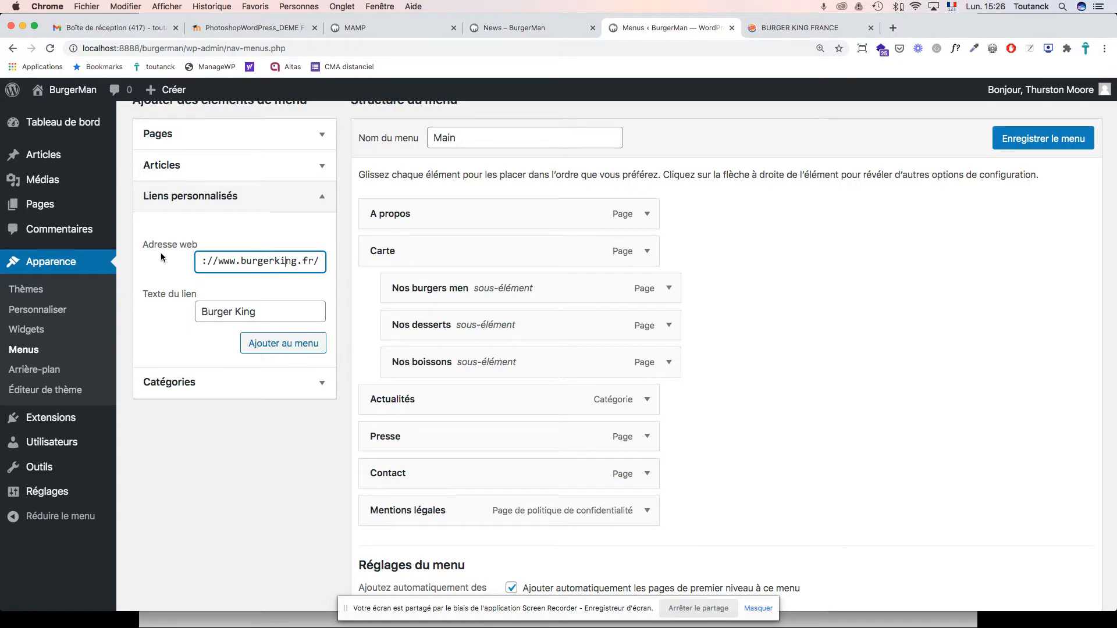
pyautogui.press('Left')
pyautogui.press('Left')
pyautogui.press('Left')
pyautogui.press('Left')
pyautogui.press('Left')
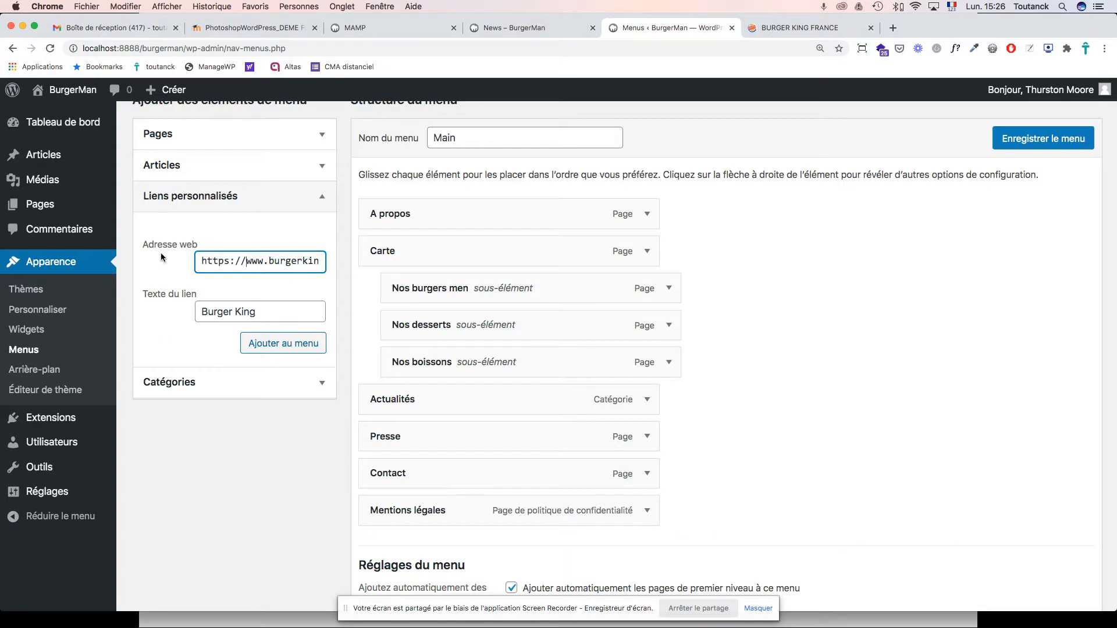
pyautogui.press('Right')
pyautogui.press('Right')
pyautogui.press('Right')
pyautogui.press('Right')
pyautogui.press('Right')
pyautogui.press('Right')
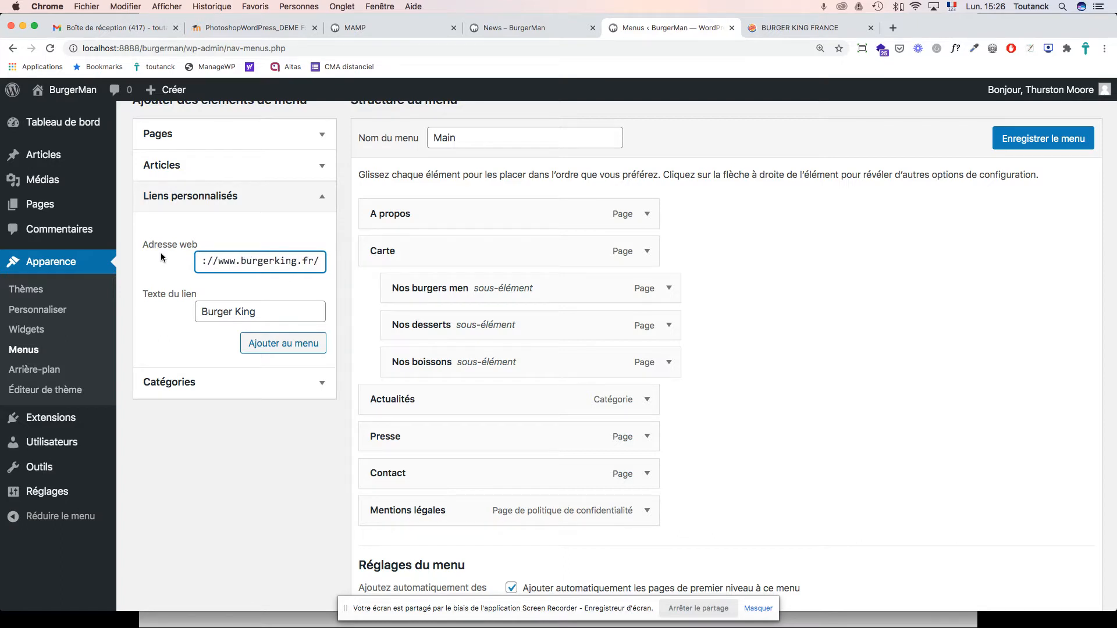
pyautogui.click(278, 345)
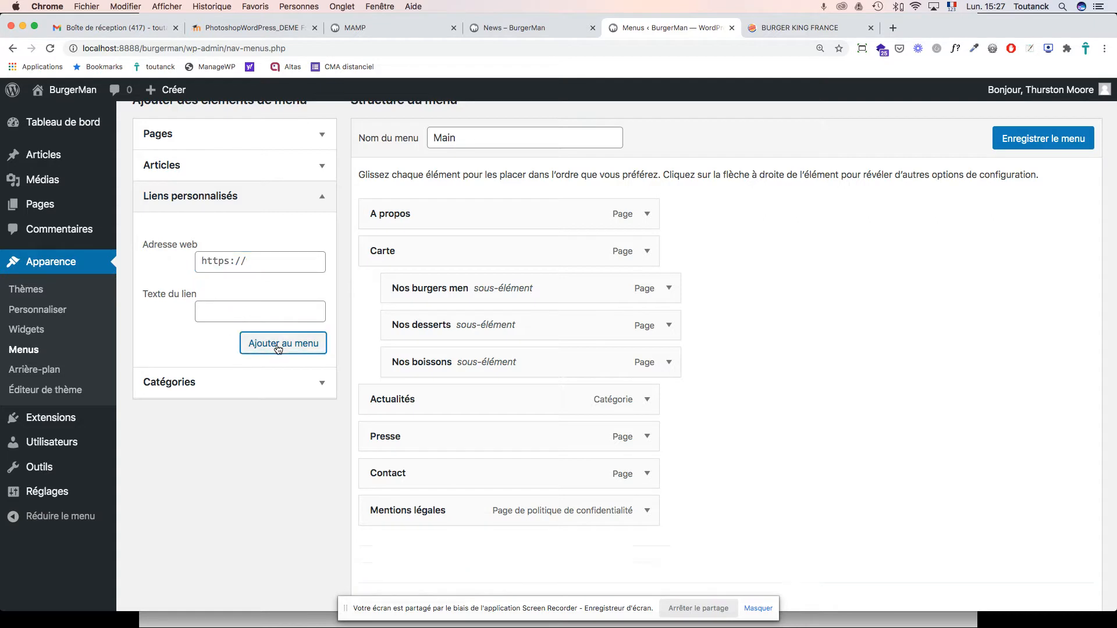
# Move the Burger King custom link between Contact and Mentions légales in the menu structure.
pyautogui.scroll(-3, 815, 428)
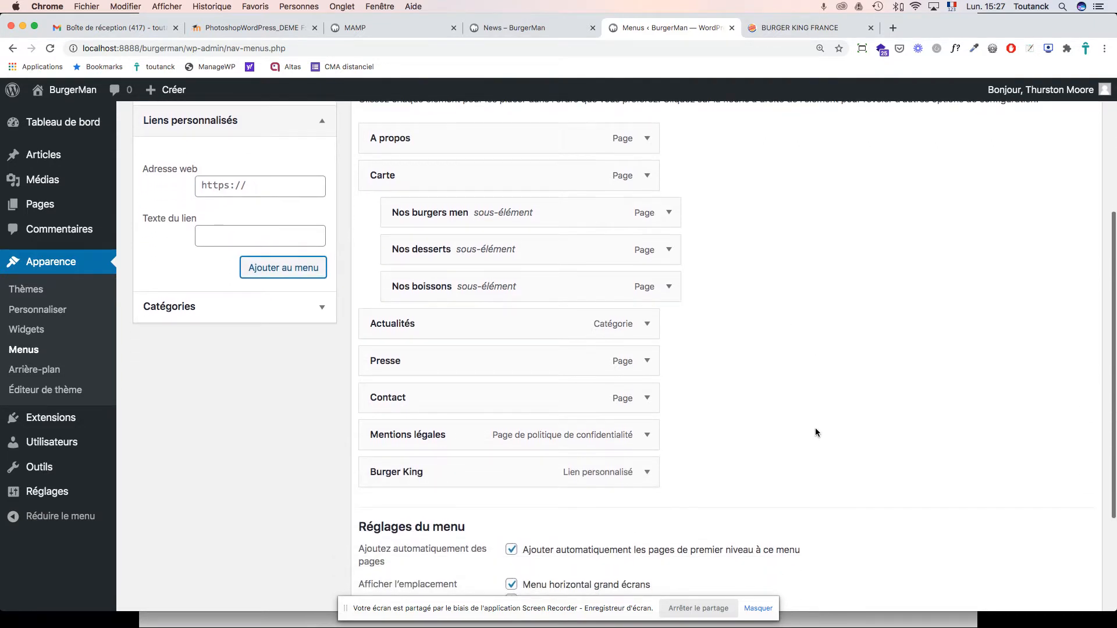
pyautogui.moveTo(391, 478); pyautogui.dragTo(389, 448)
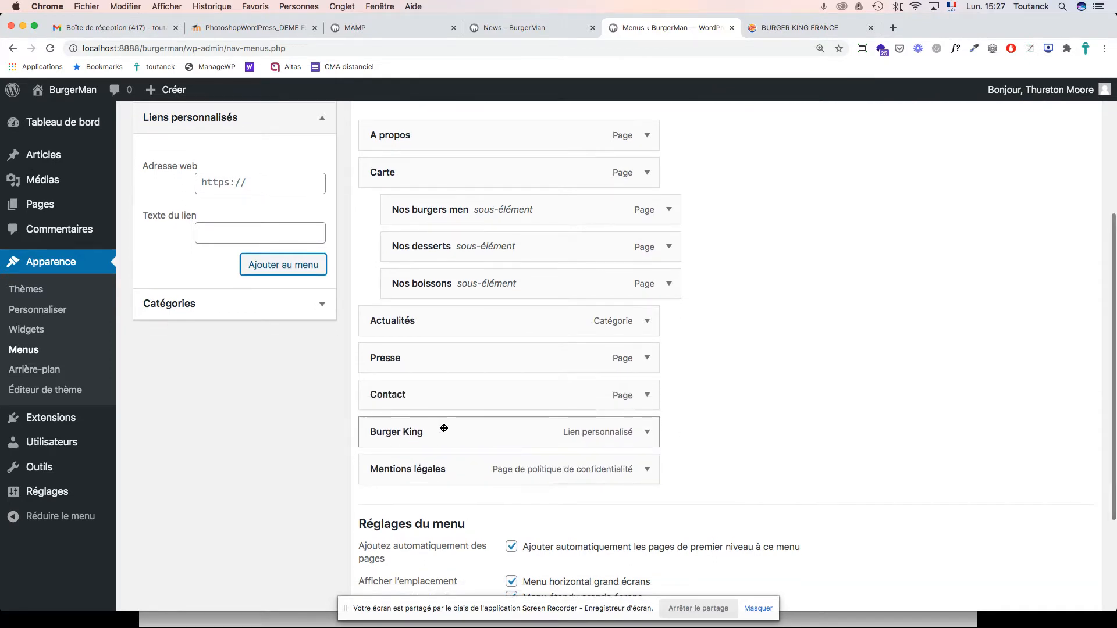
pyautogui.scroll(-2, 442, 428)
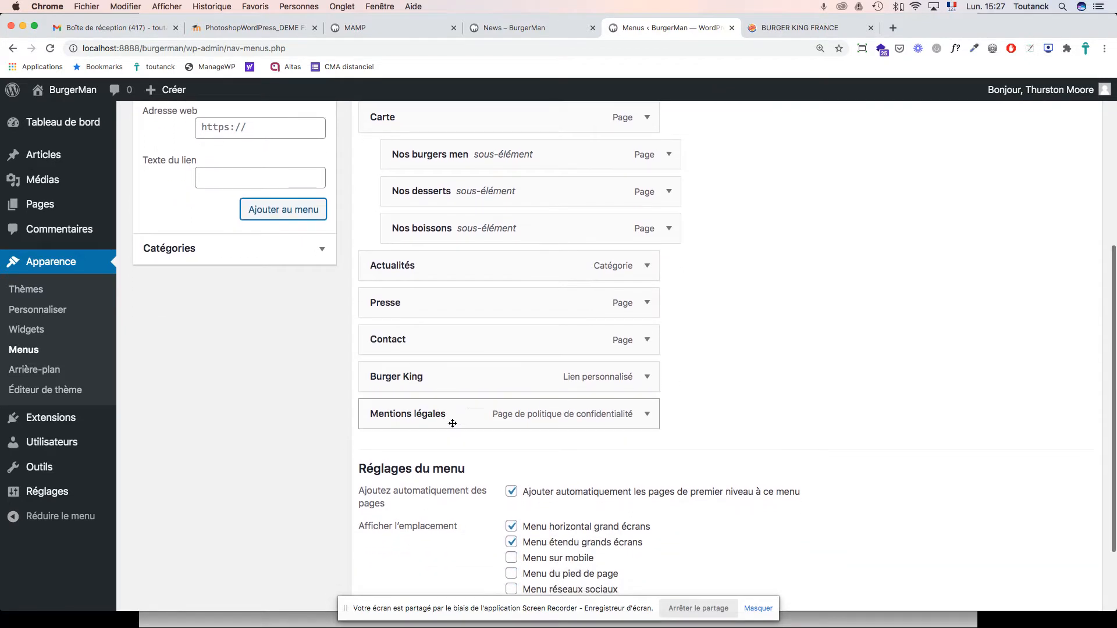
# Check the Burger King item's web address and navigation title, and save the Main menu.
pyautogui.click(647, 378)
pyautogui.scroll(-5, 648, 381)
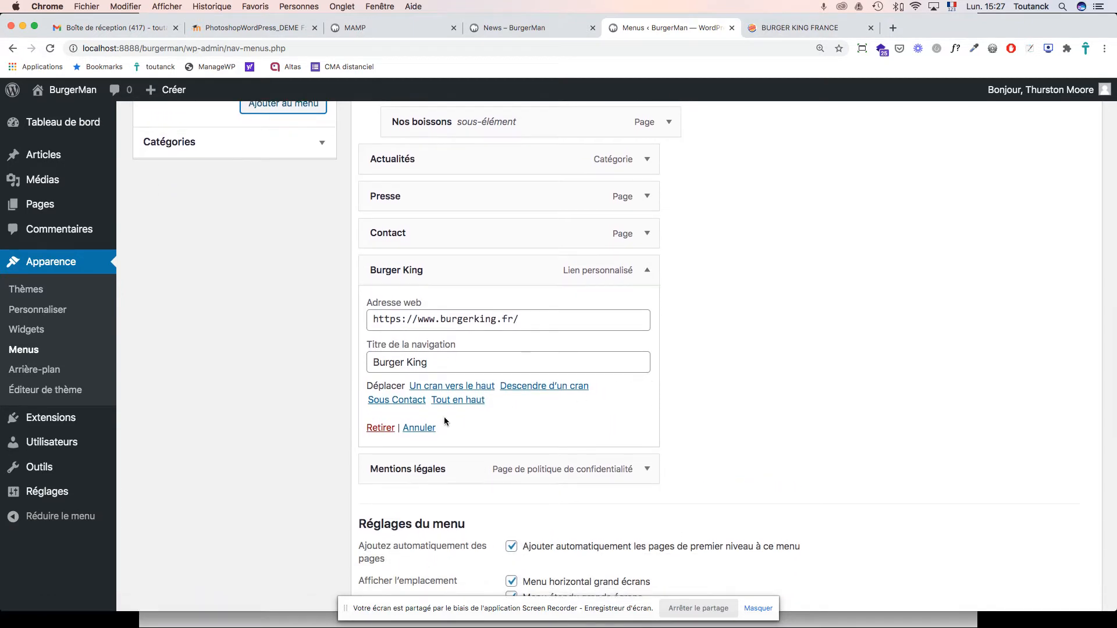
pyautogui.scroll(-2, 444, 417)
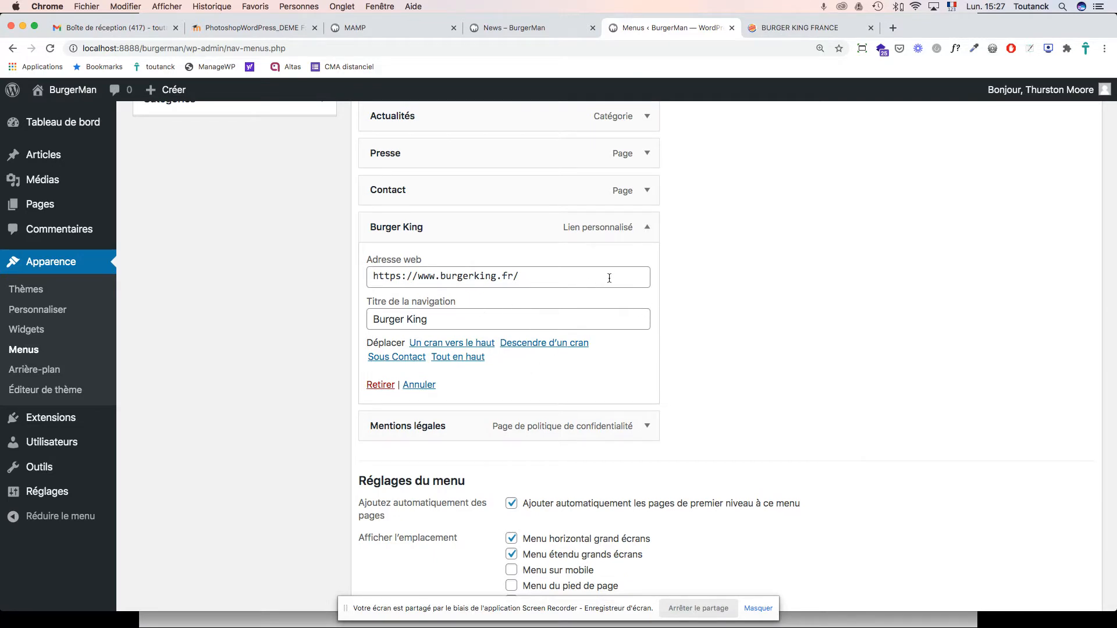
pyautogui.click(647, 228)
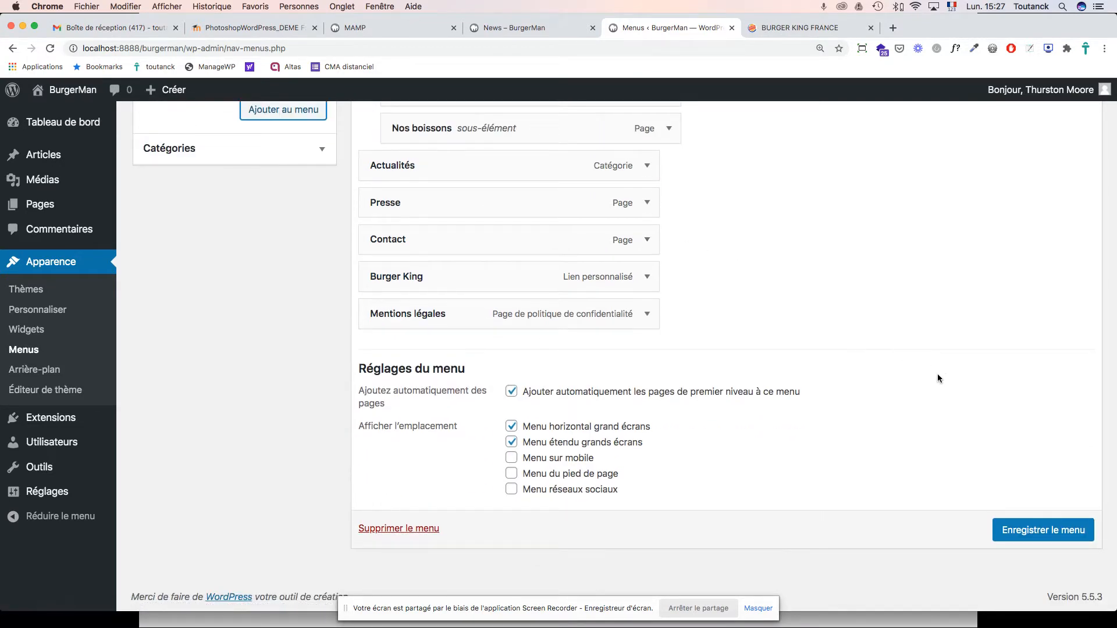
pyautogui.scroll(1, 1006, 464)
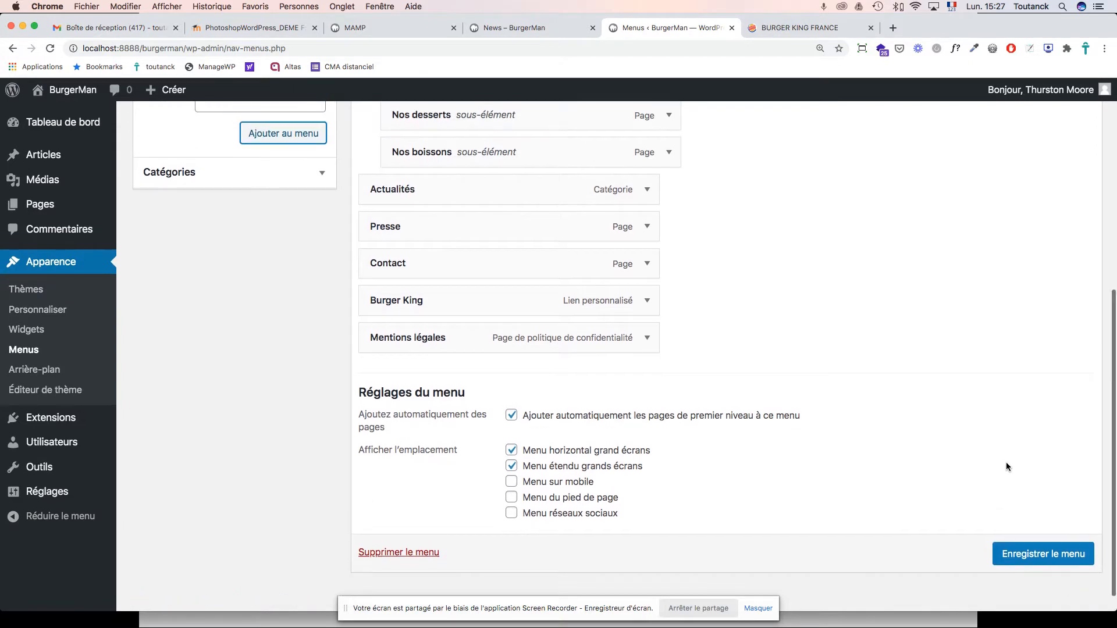
pyautogui.click(1024, 557)
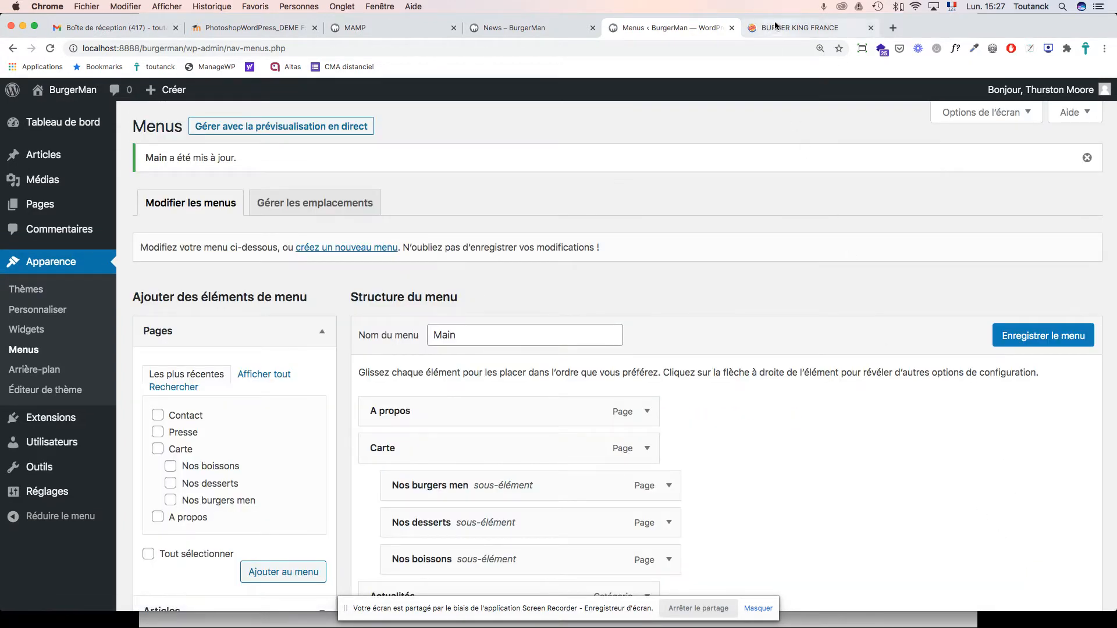
# Reload the site's News category page and test the Burger King link in its navigation.
pyautogui.click(538, 28)
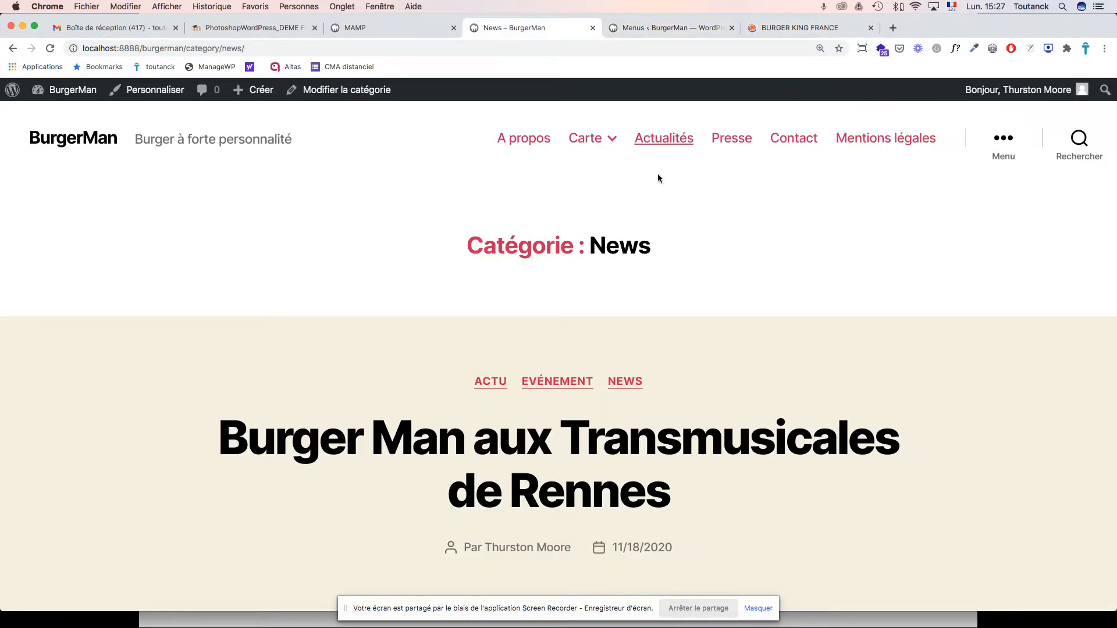
pyautogui.press('super+r')
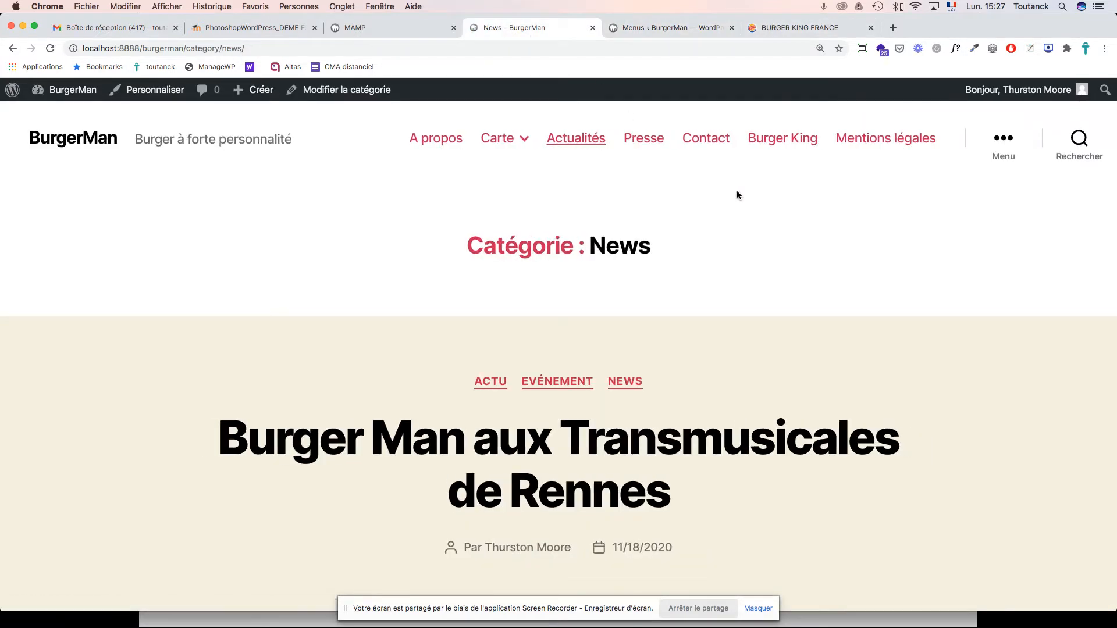
pyautogui.click(781, 144)
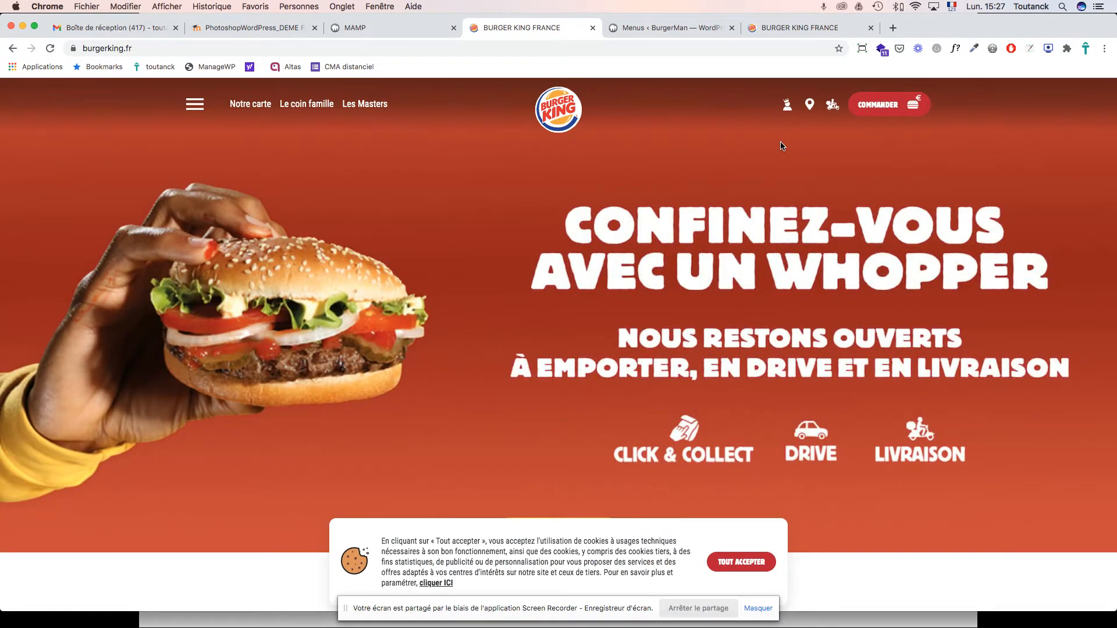
# Return to the menu editor and review the Main menu's items, their types, sub-items and display locations.
pyautogui.click(664, 26)
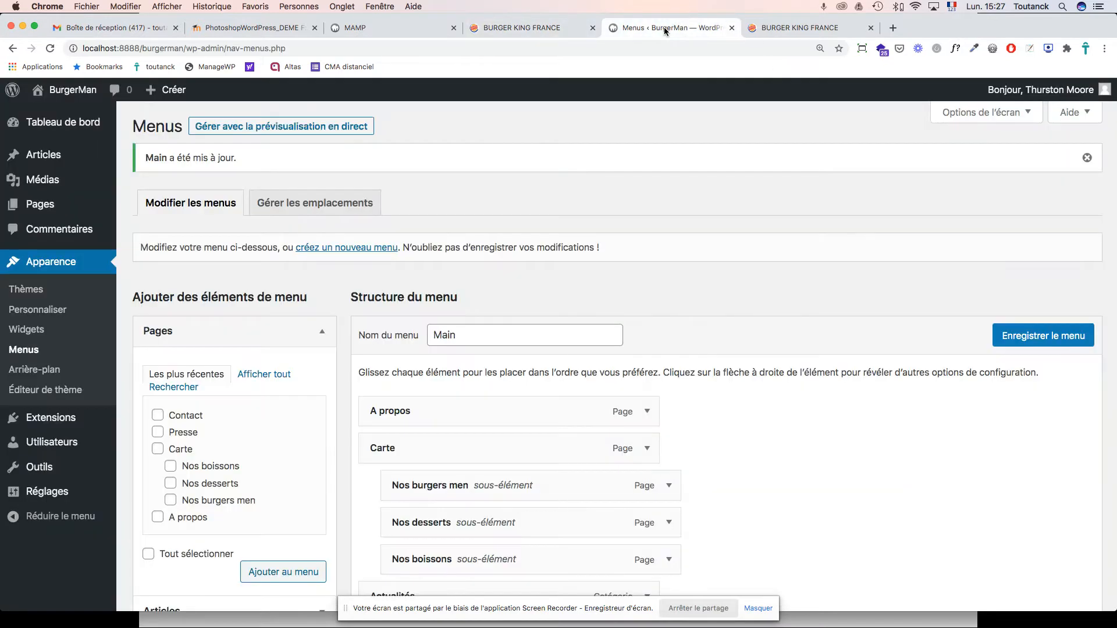
pyautogui.scroll(-10, 766, 367)
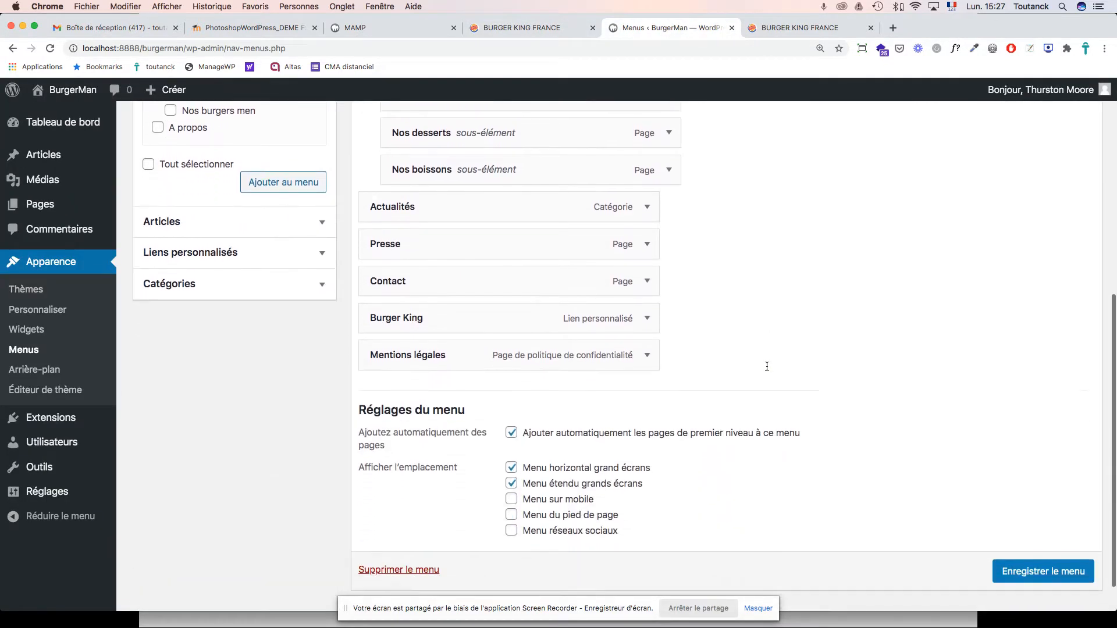
pyautogui.scroll(3, 647, 304)
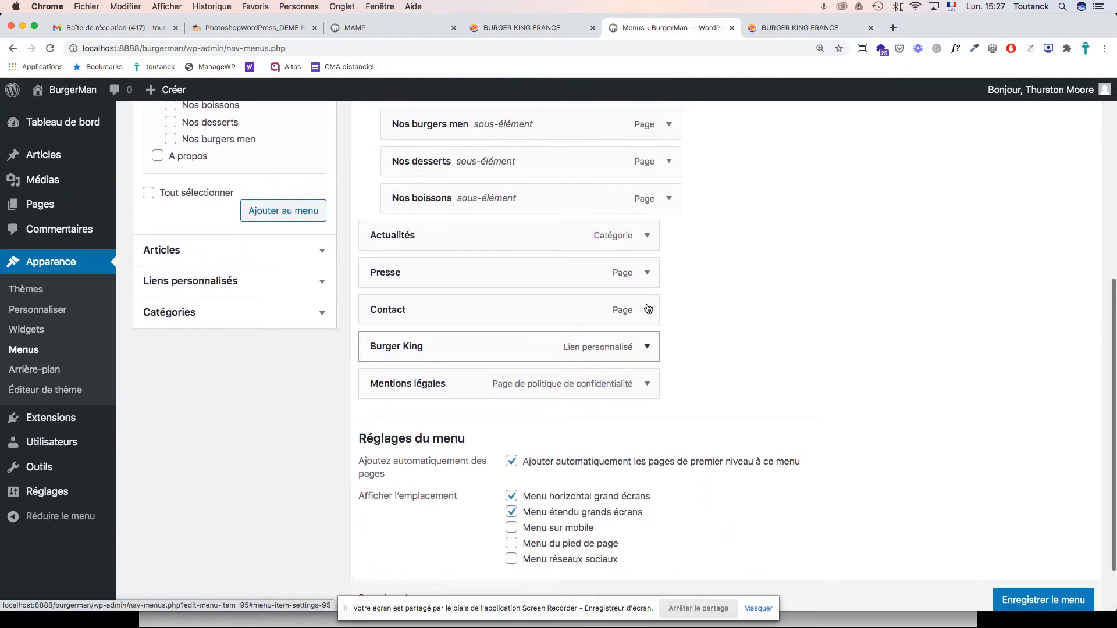
pyautogui.scroll(1, 648, 308)
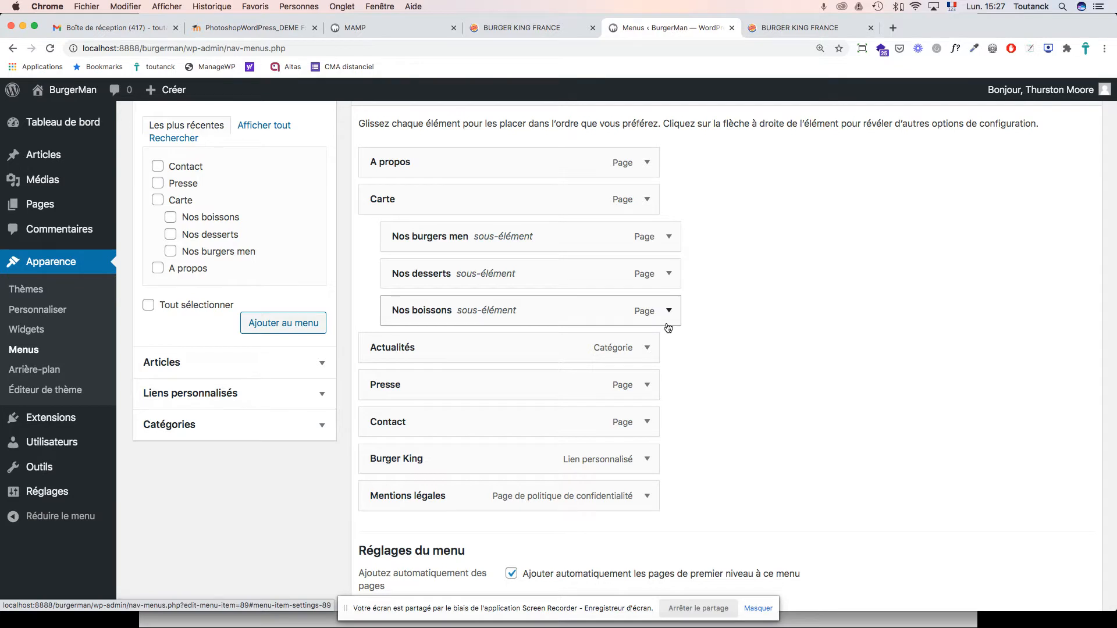
pyautogui.scroll(1, 668, 325)
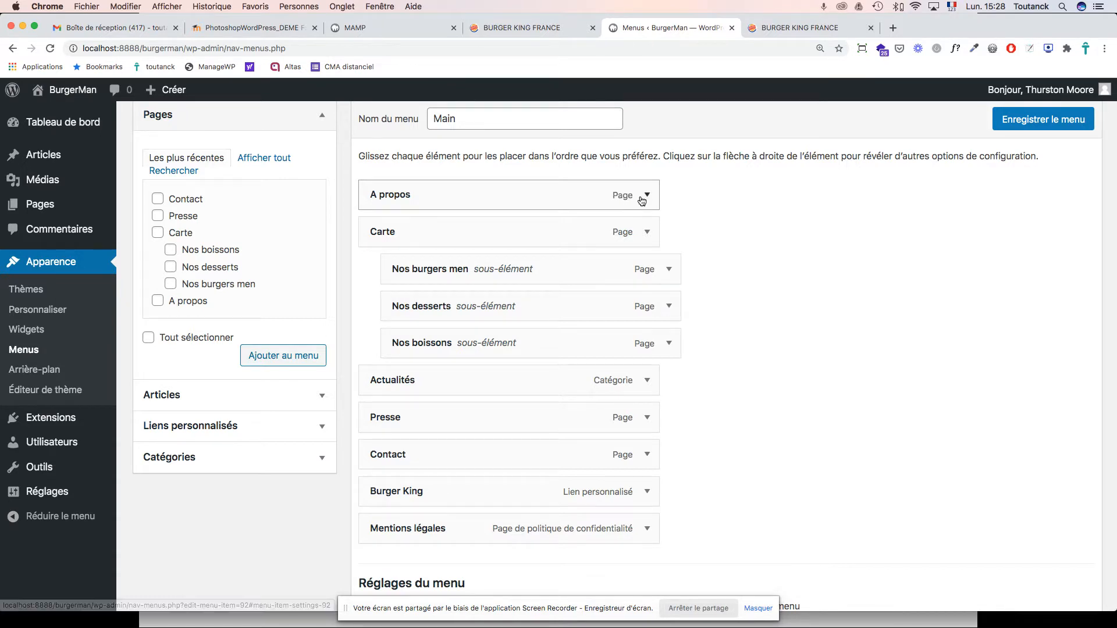
pyautogui.scroll(1, 639, 239)
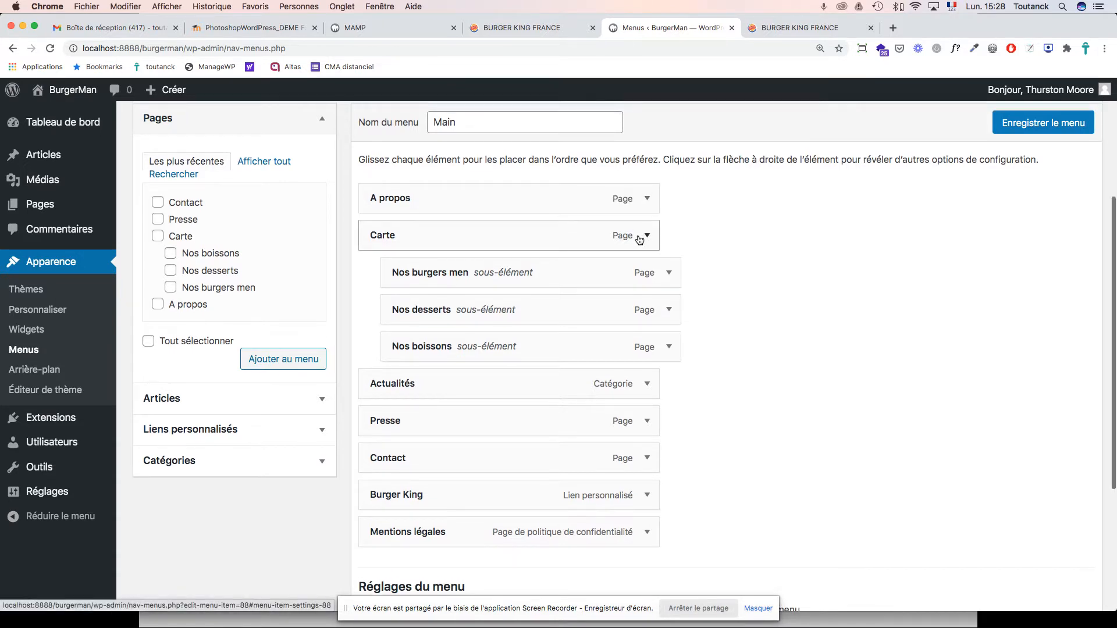
pyautogui.scroll(2, 641, 283)
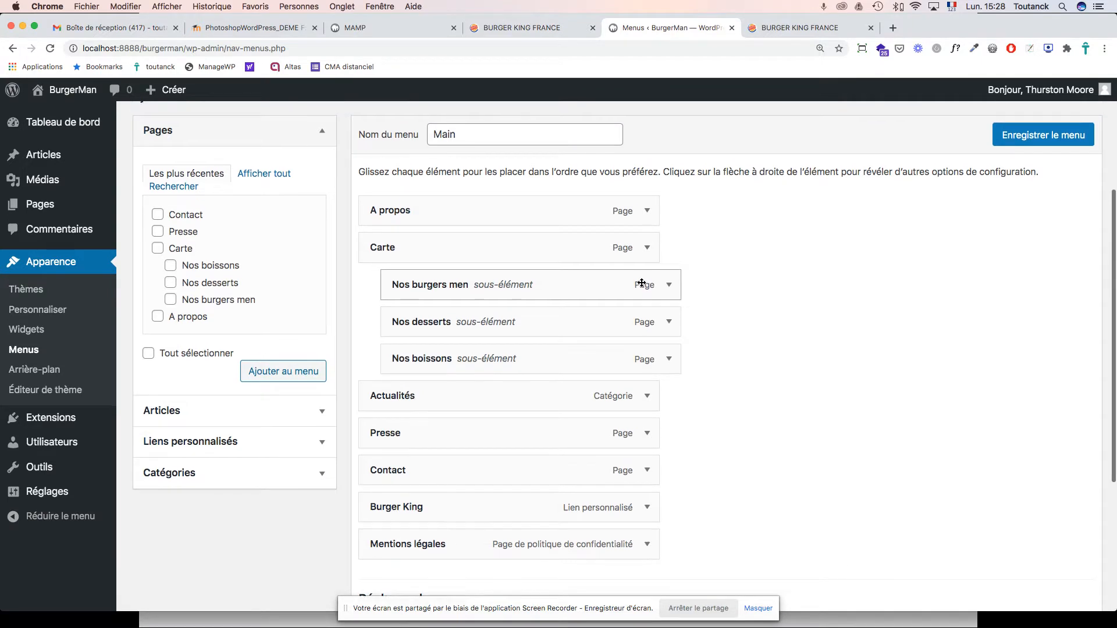
pyautogui.scroll(1, 643, 366)
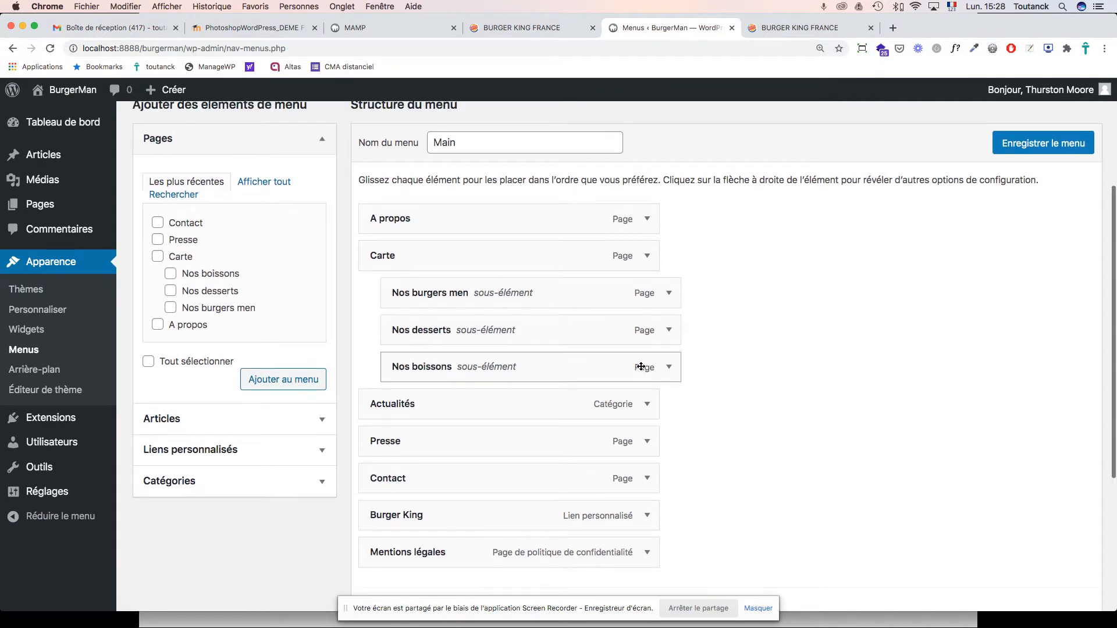
pyautogui.scroll(-10, 685, 372)
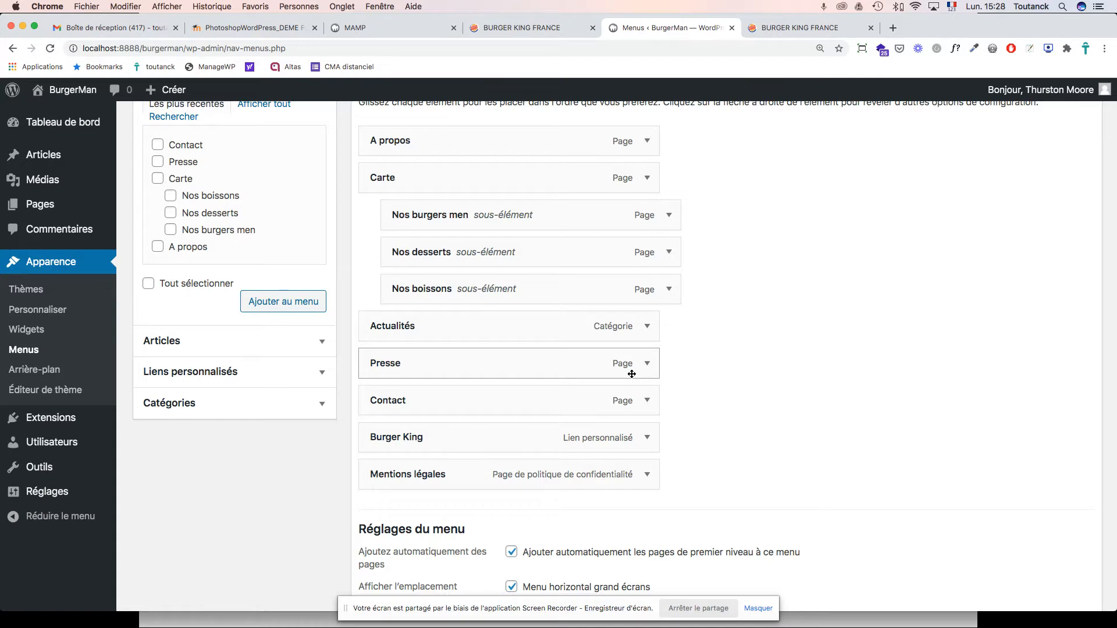
pyautogui.scroll(-3, 631, 405)
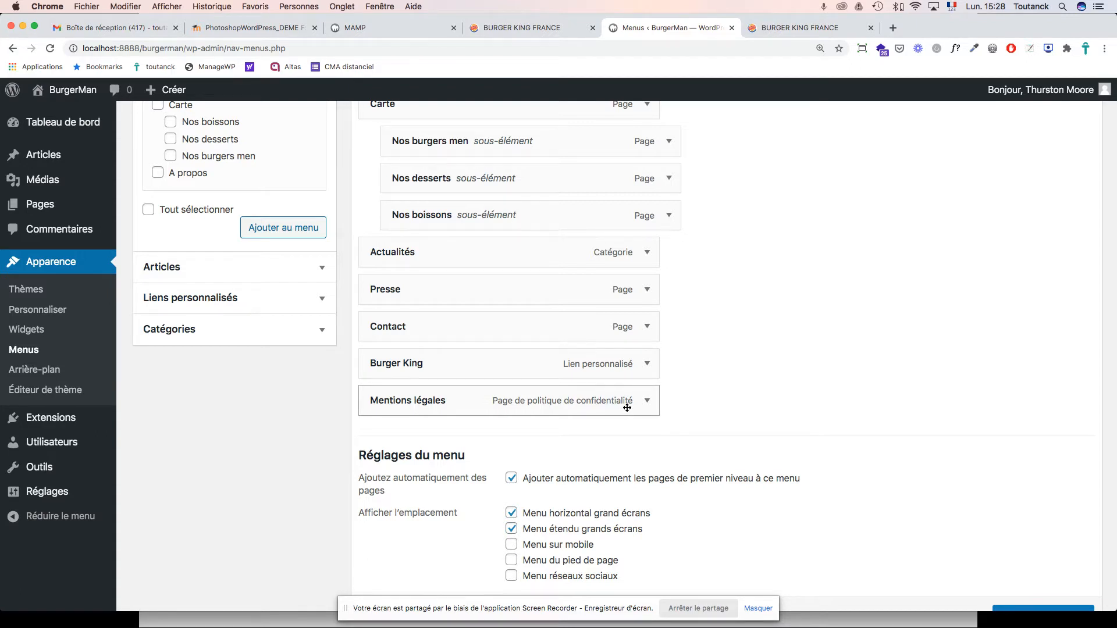
pyautogui.scroll(5, 626, 407)
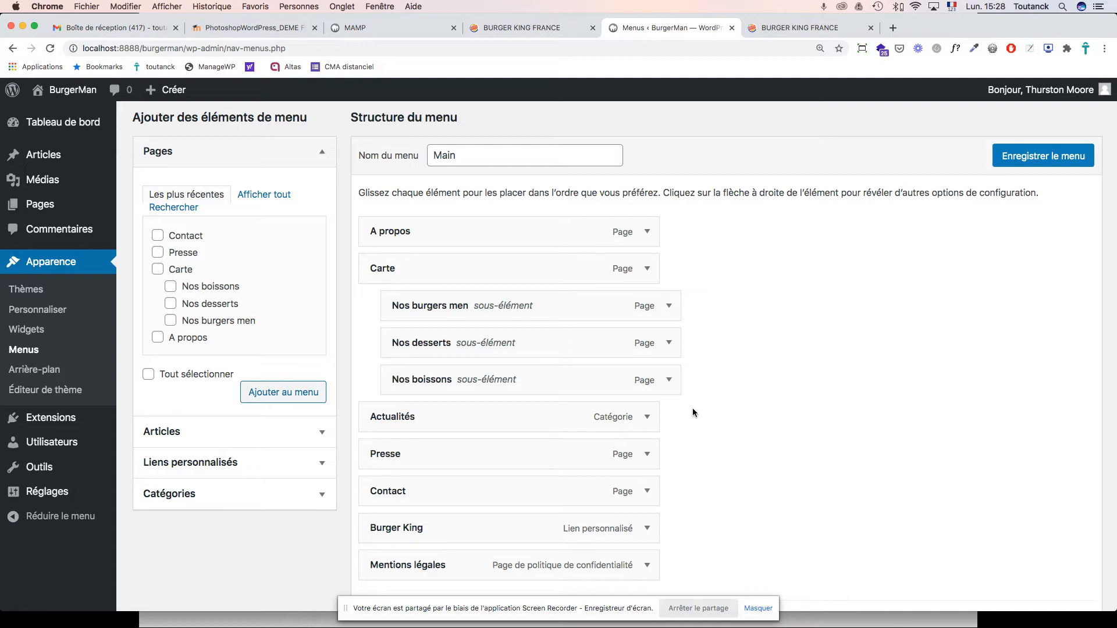
# Remove the Burger King custom link from the Main menu and save the menu.
pyautogui.scroll(-5, 693, 412)
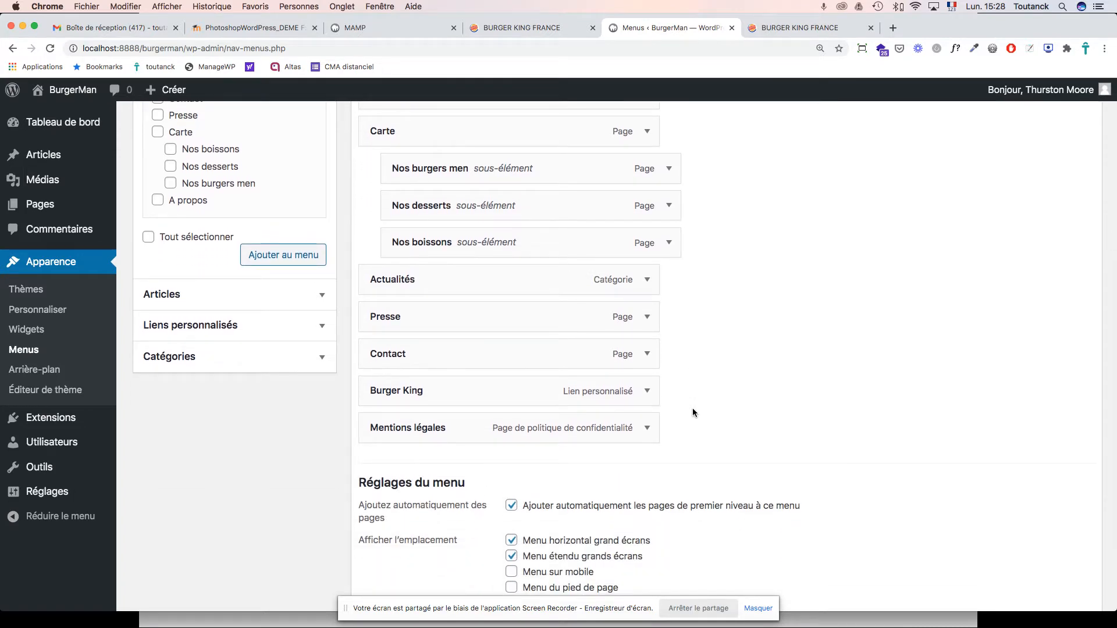
pyautogui.click(645, 393)
pyautogui.scroll(-3, 691, 397)
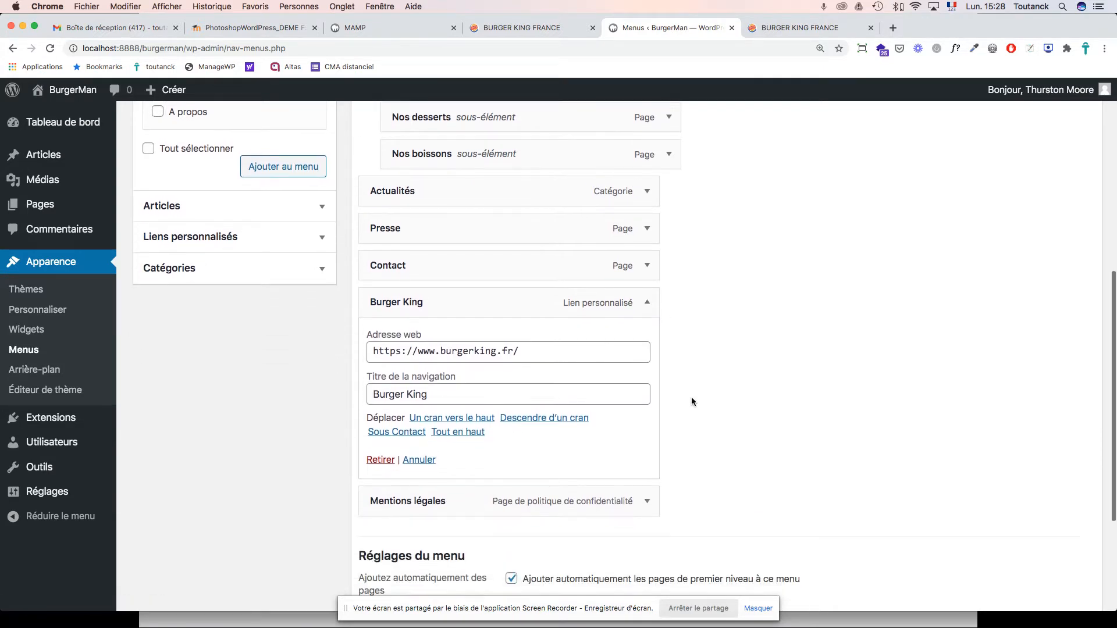
pyautogui.click(381, 458)
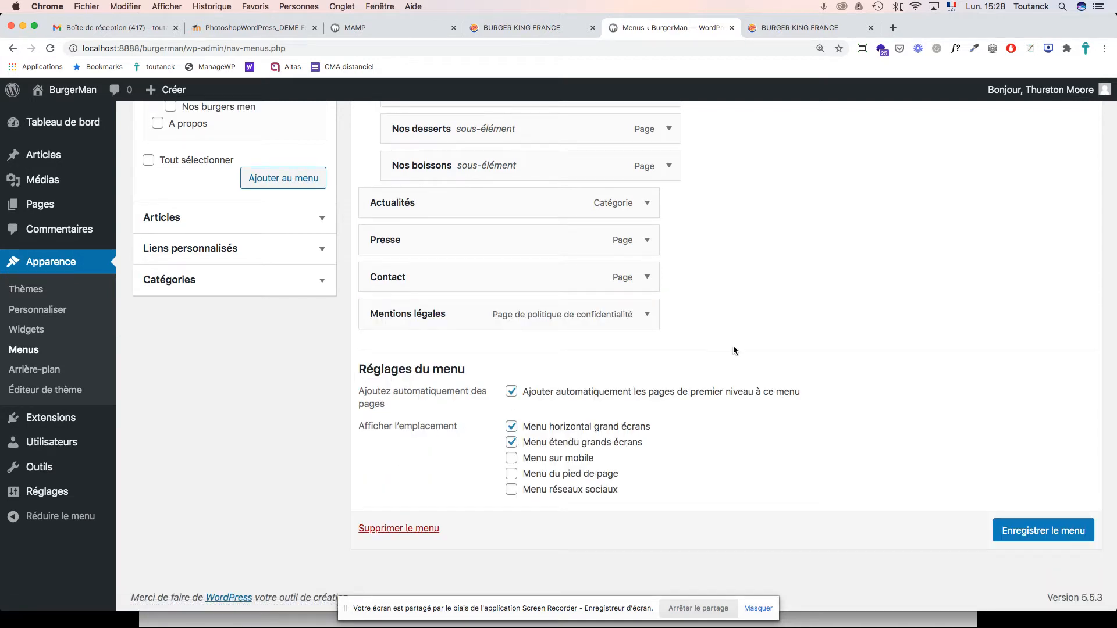
pyautogui.click(1054, 531)
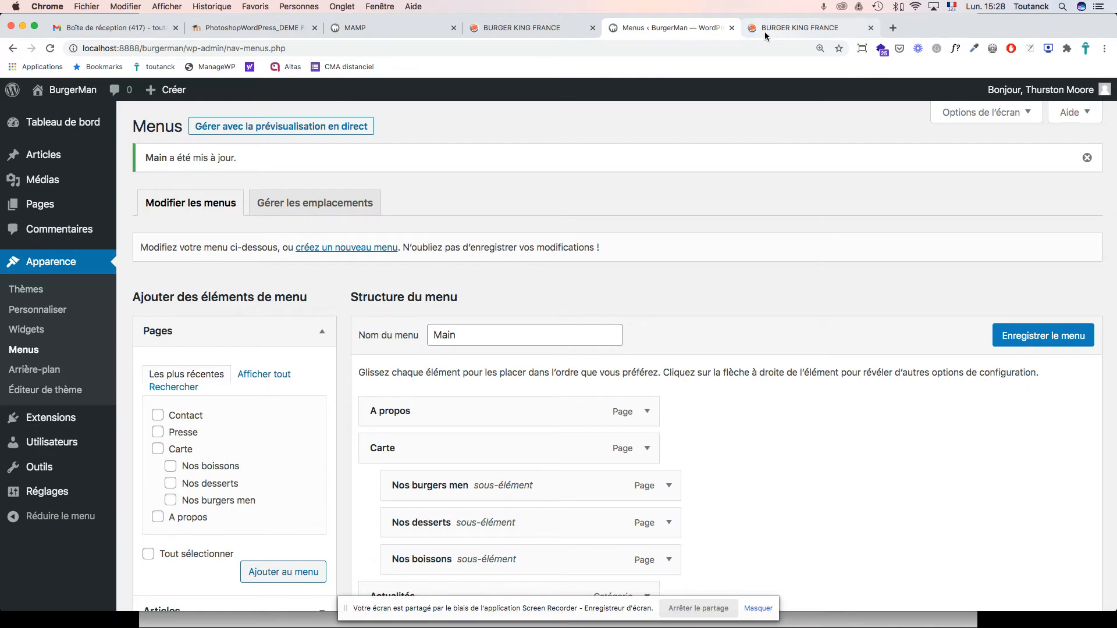
# Close the extra Burger King tab and go back to BurgerMan's News category page to check the navigation.
pyautogui.click(764, 33)
pyautogui.click(12, 49)
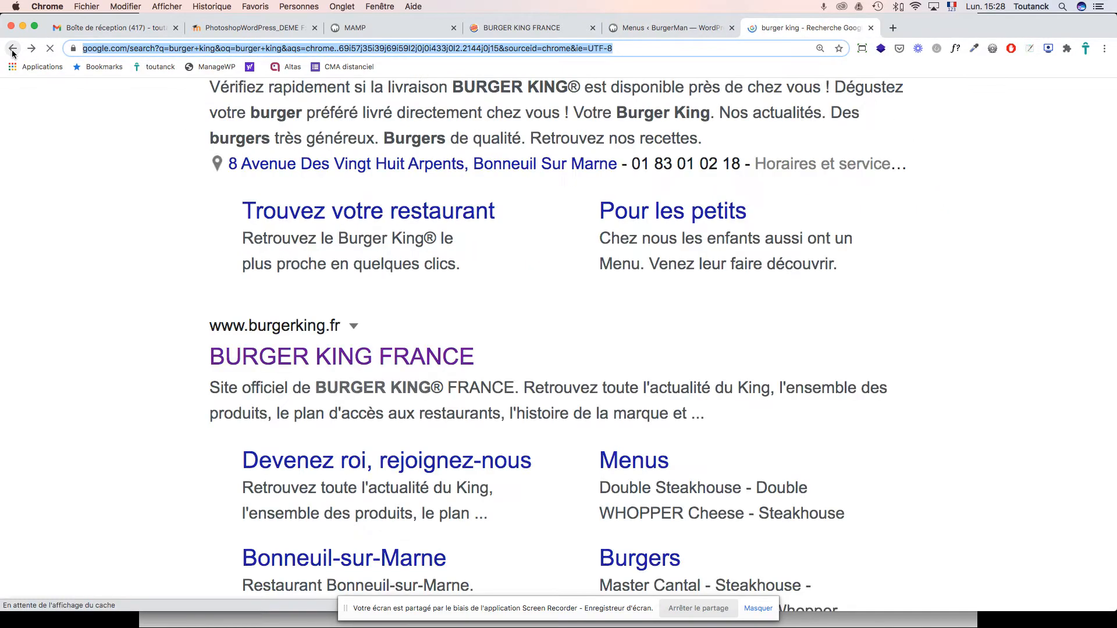
pyautogui.click(871, 28)
pyautogui.click(506, 29)
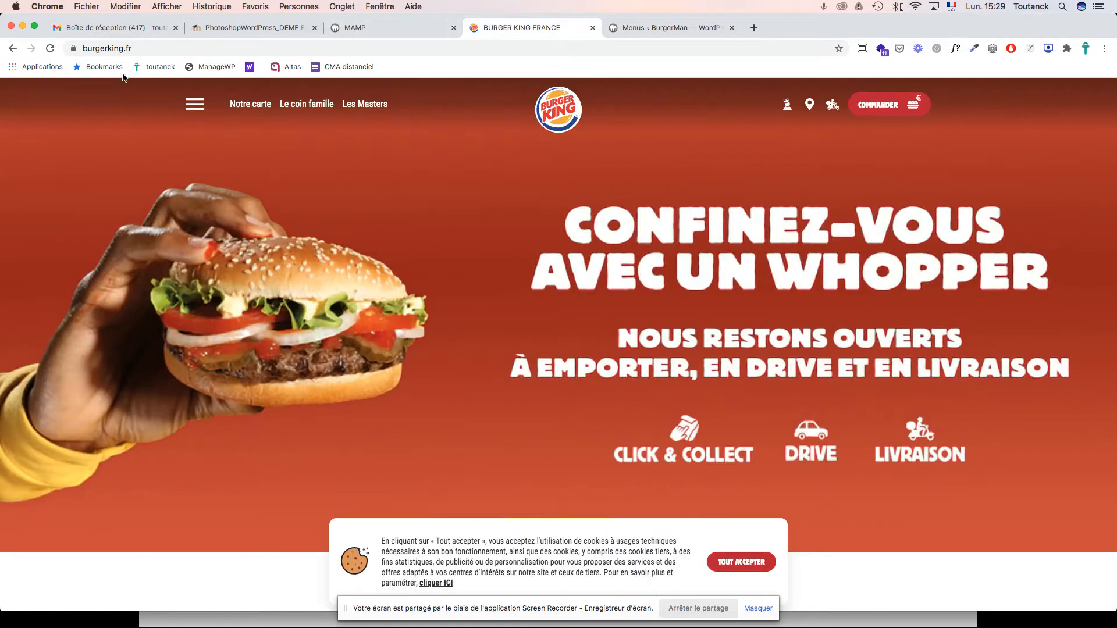
pyautogui.click(13, 50)
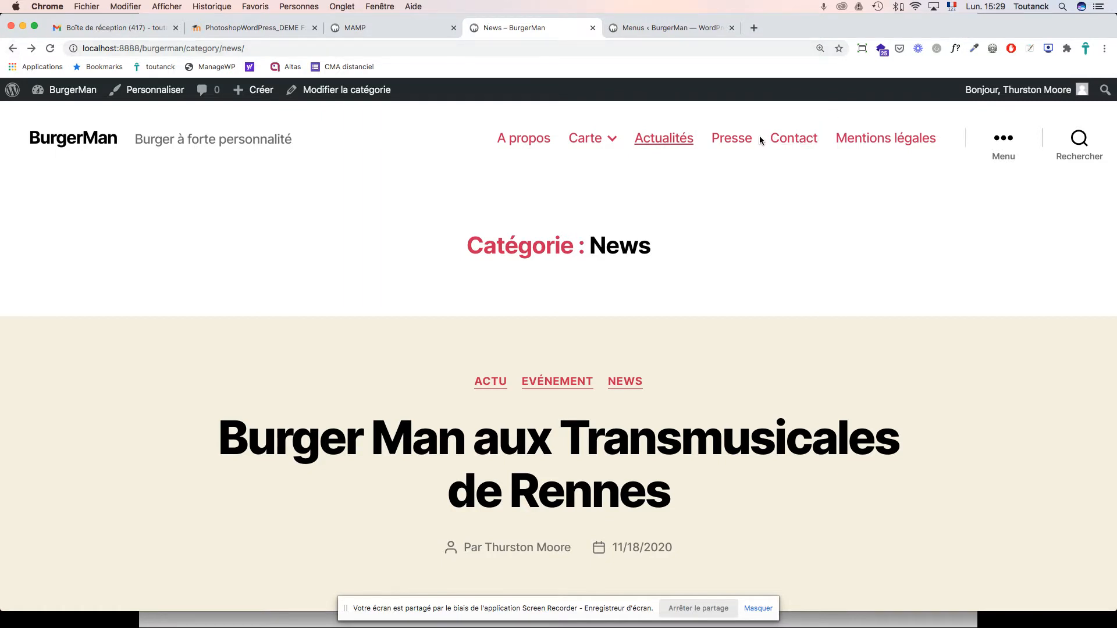
# Return to the menu editor and look over the Main menu's structure.
pyautogui.click(666, 29)
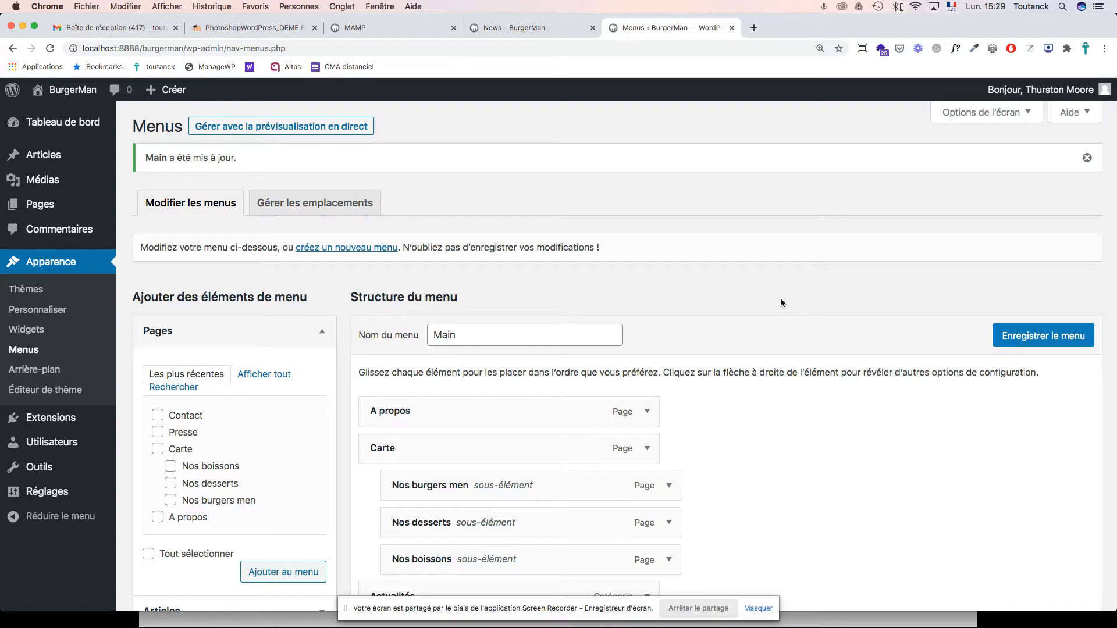
pyautogui.scroll(-1, 780, 298)
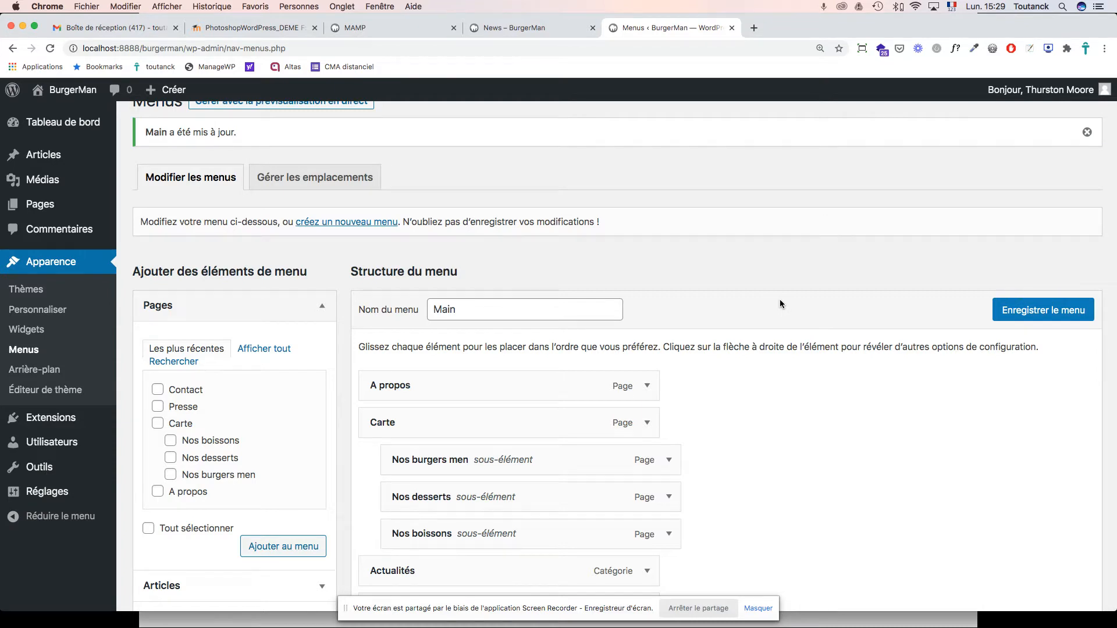
pyautogui.scroll(1, 779, 300)
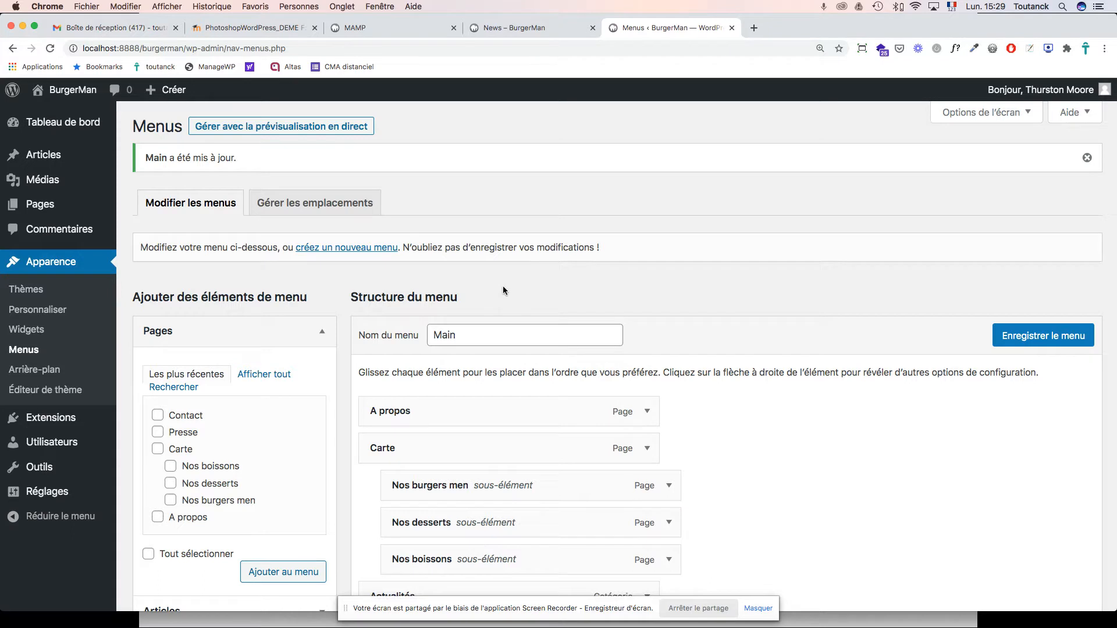
pyautogui.press('super+Tab')
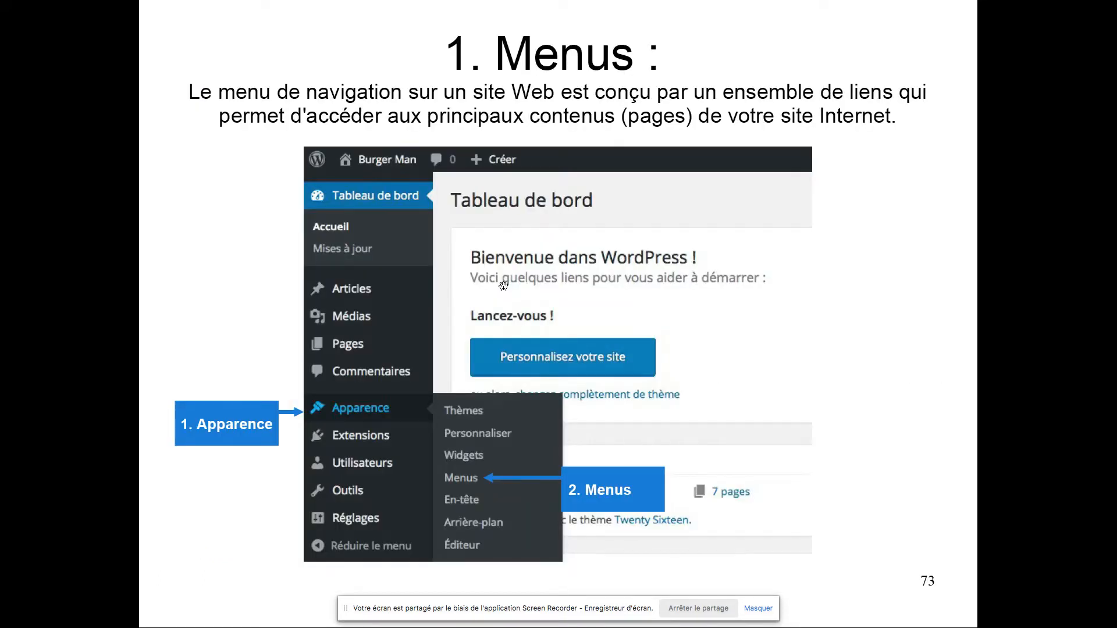
pyautogui.press('Right')
pyautogui.press('Right')
pyautogui.press('Right')
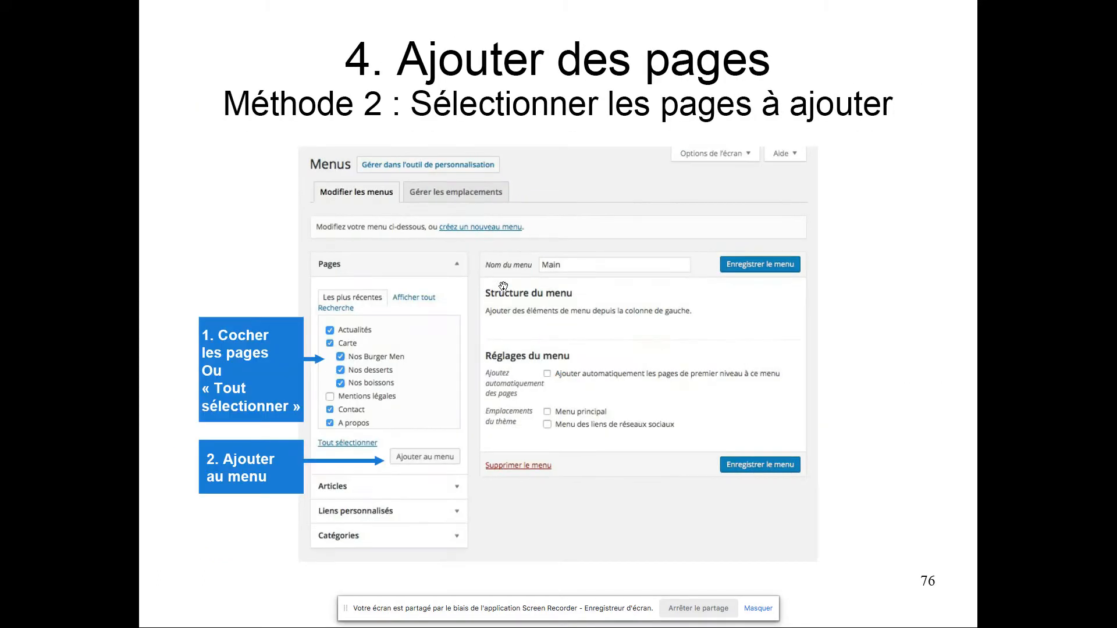
pyautogui.press('Right')
pyautogui.press('Right')
pyautogui.press('Right')
pyautogui.press('Left')
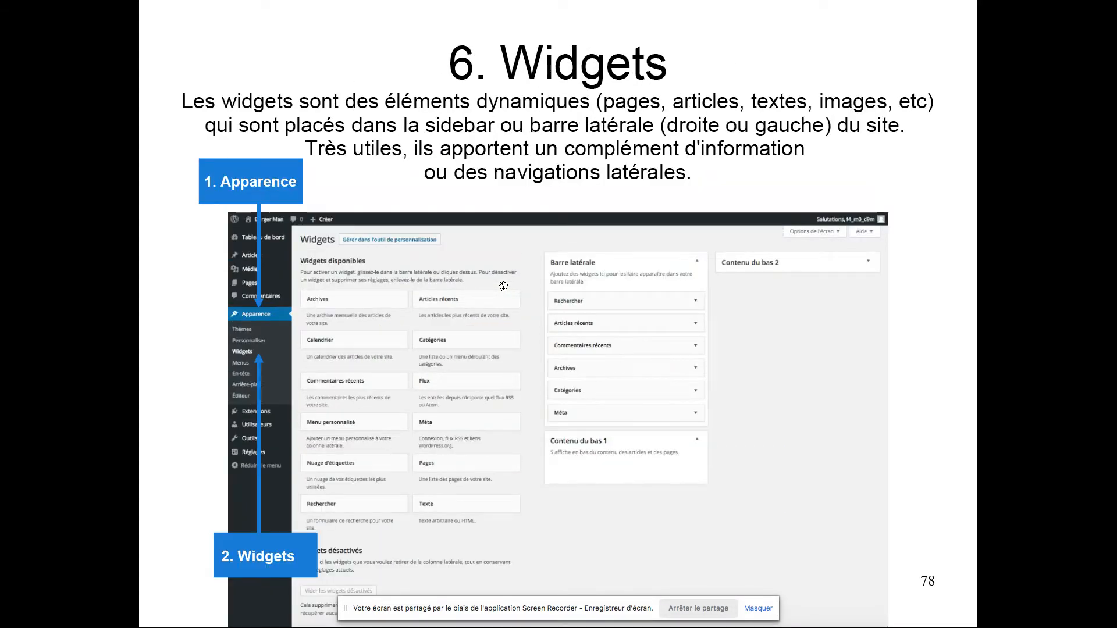
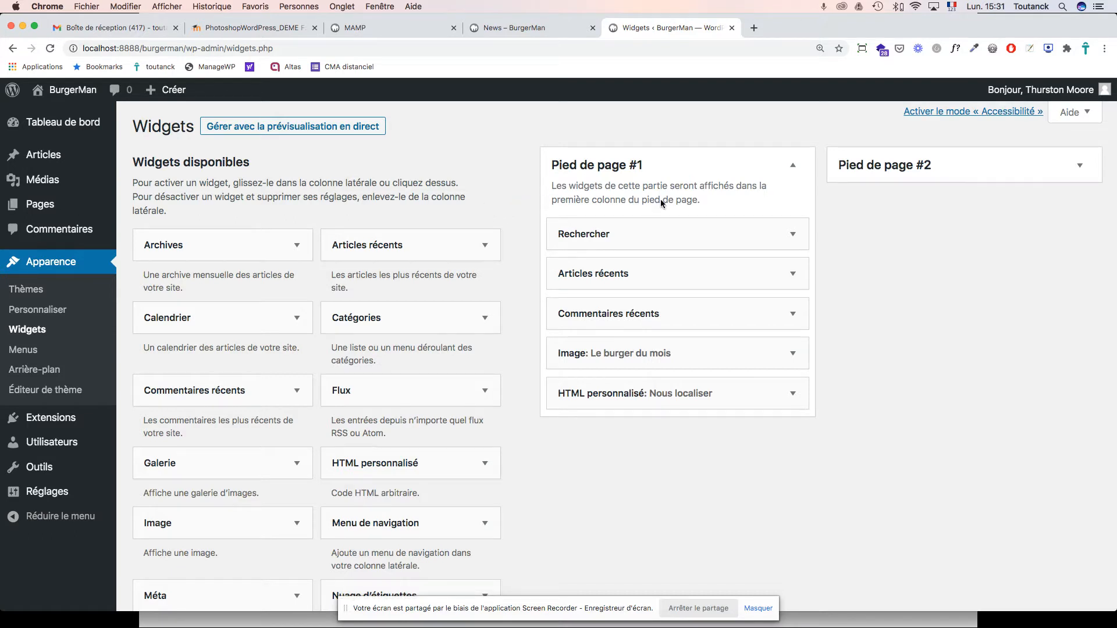
# Delete the "Le burger du mois" image widget and the "Nous localiser" custom HTML widget from Pied de page #1.
pyautogui.click(794, 354)
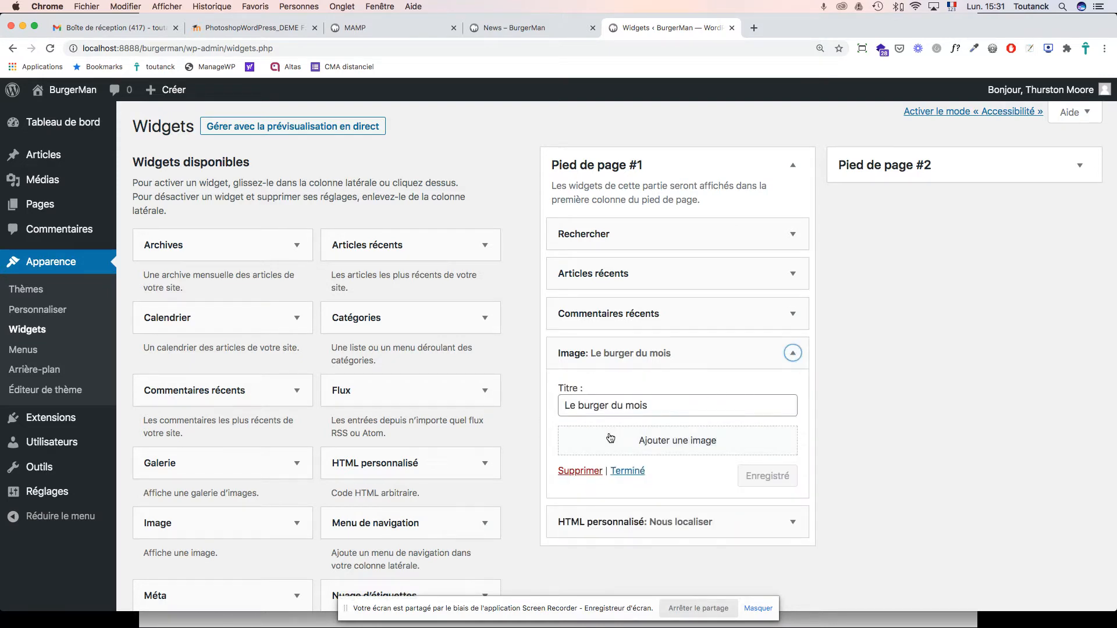
pyautogui.click(580, 471)
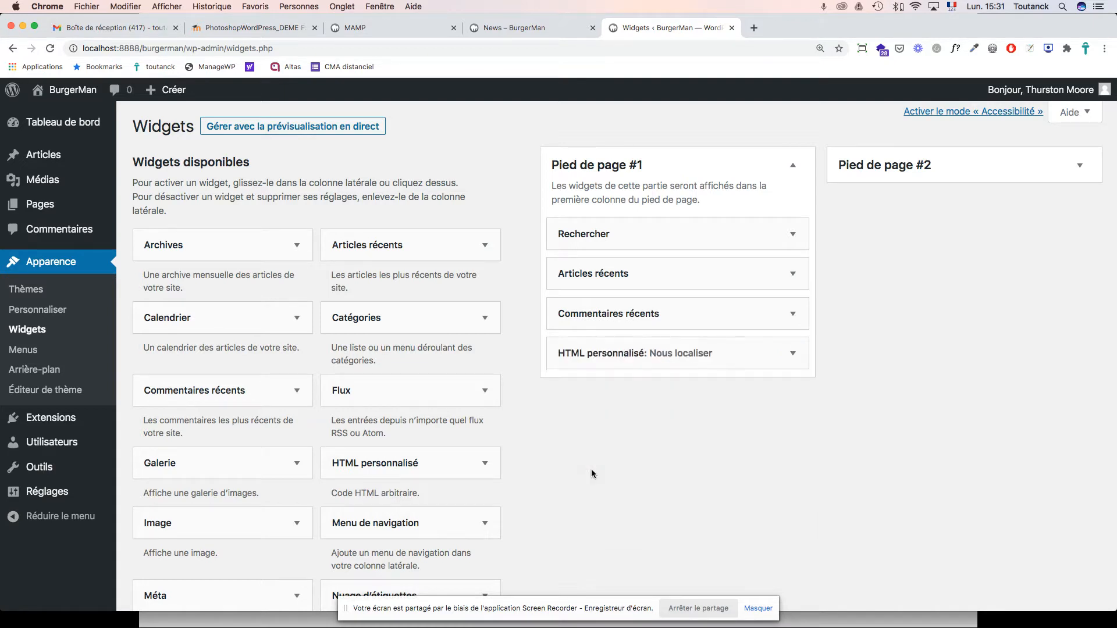
pyautogui.click(793, 353)
pyautogui.scroll(-5, 782, 369)
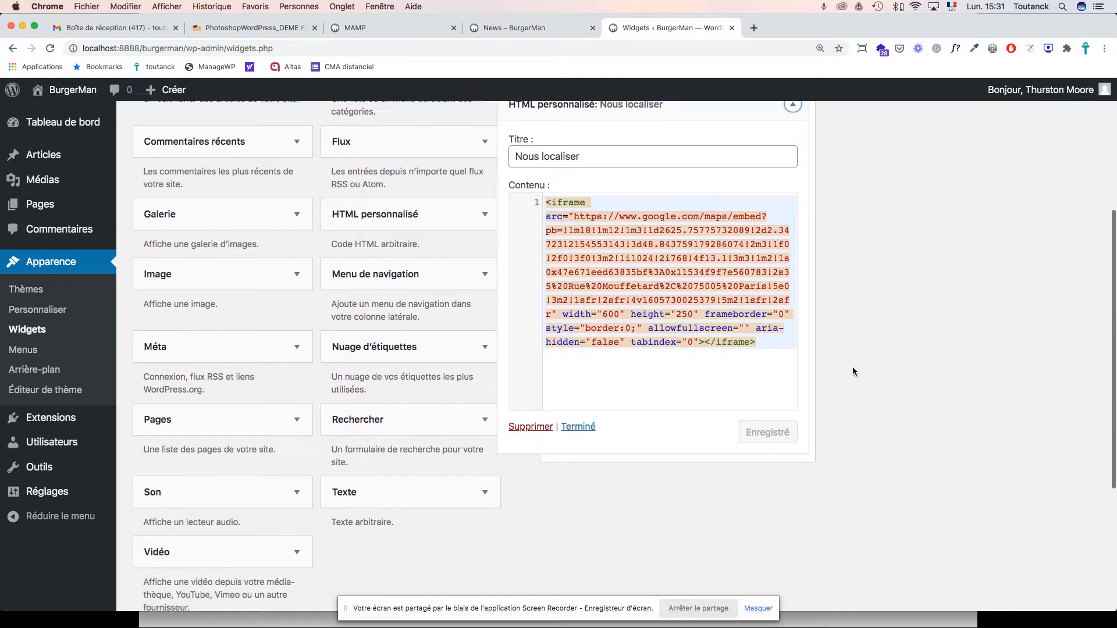
pyautogui.click(531, 385)
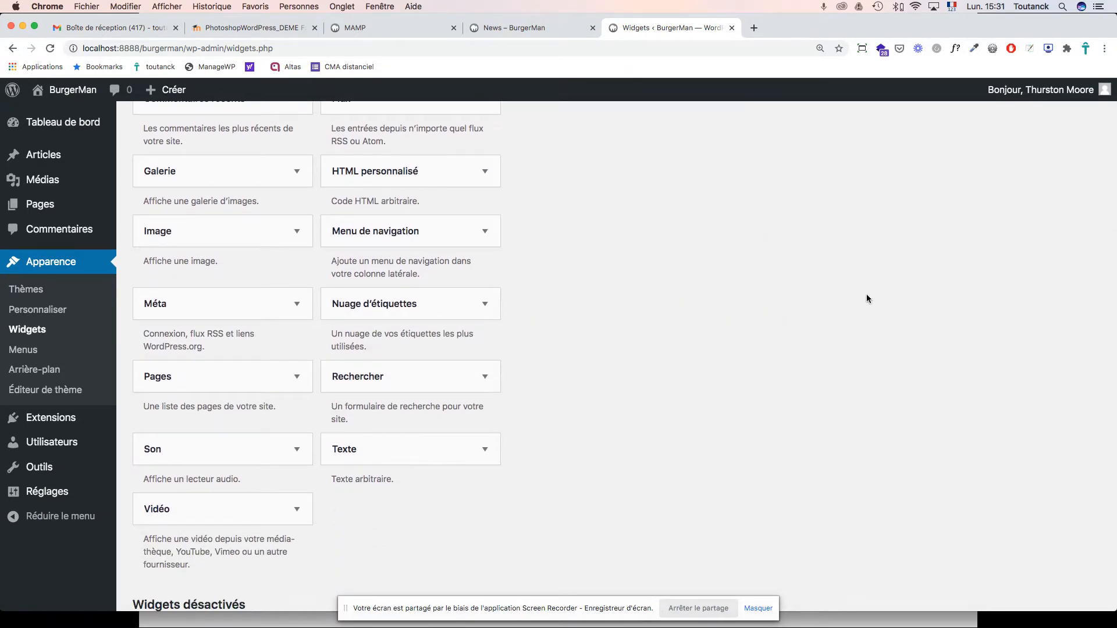
pyautogui.scroll(5, 867, 295)
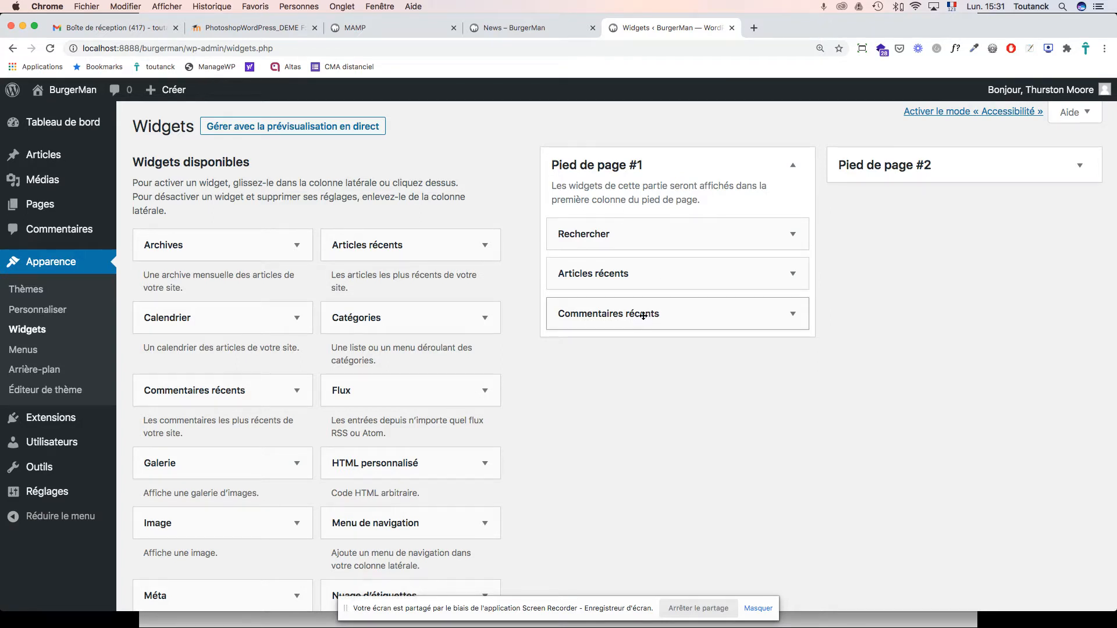
# Compare the widgets in the News category page's footer with those assigned to Pied de page #1.
pyautogui.click(553, 29)
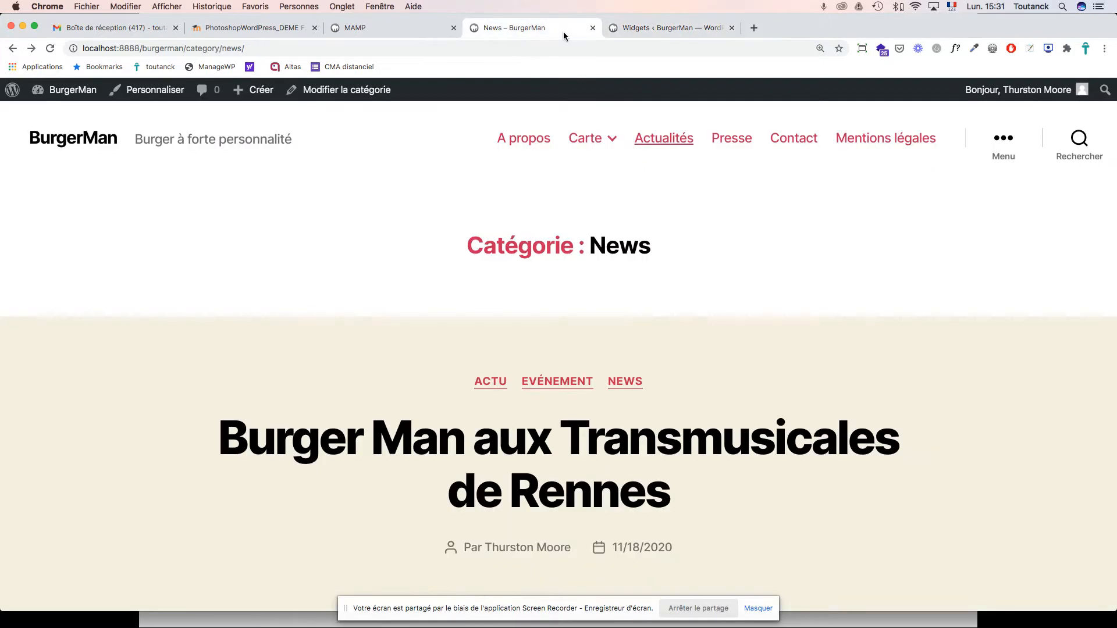
pyautogui.scroll(-20, 834, 342)
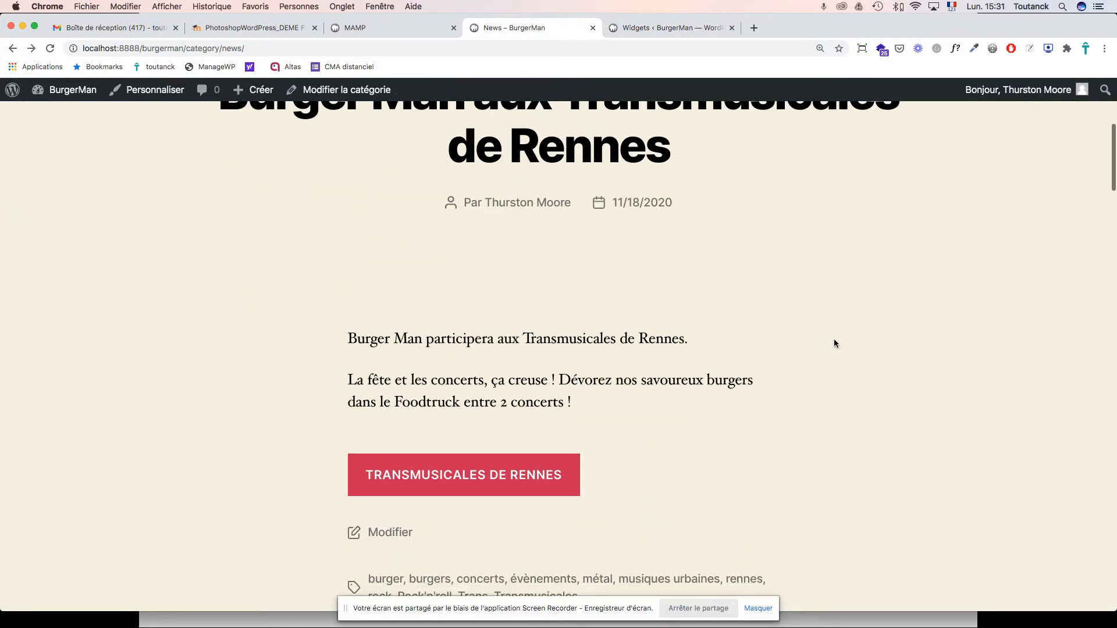
pyautogui.scroll(-15, 834, 339)
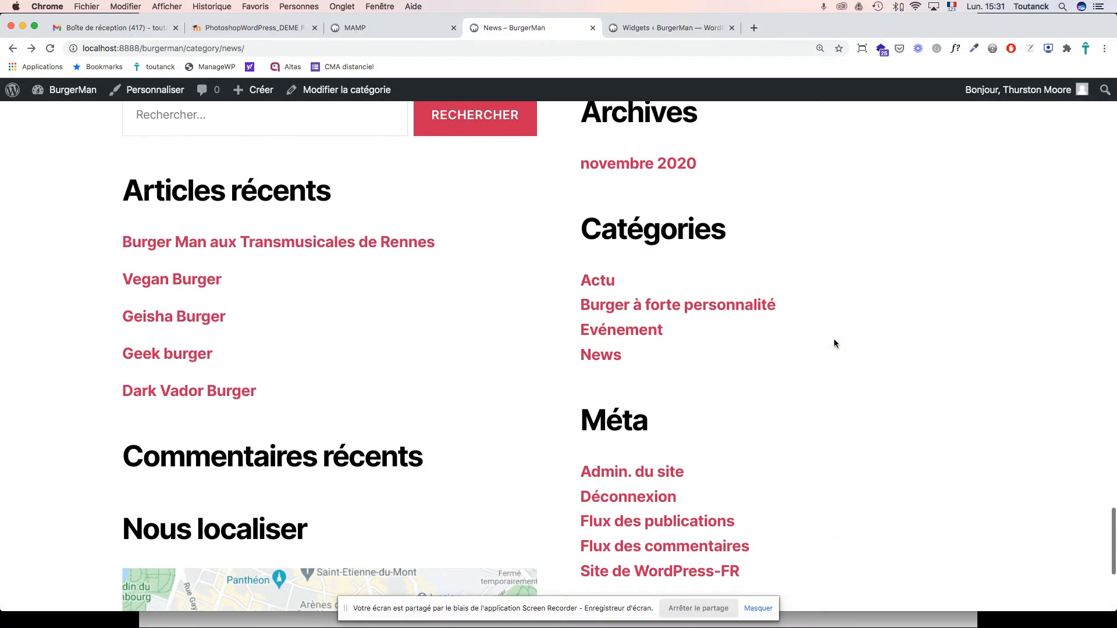
pyautogui.scroll(1, 833, 339)
pyautogui.scroll(-1, 833, 339)
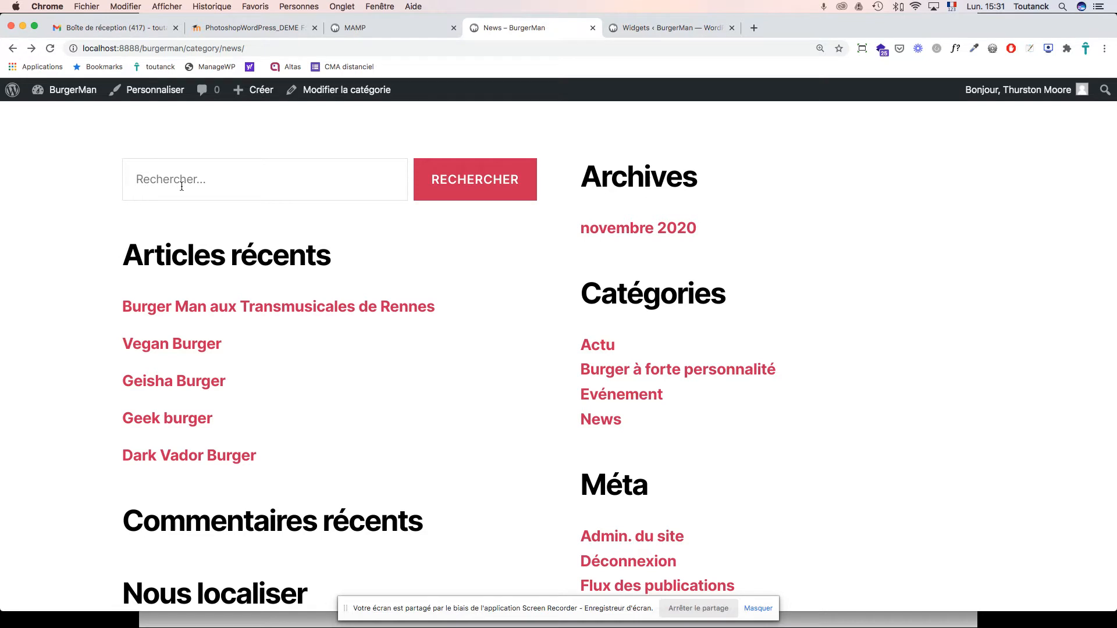
pyautogui.click(643, 29)
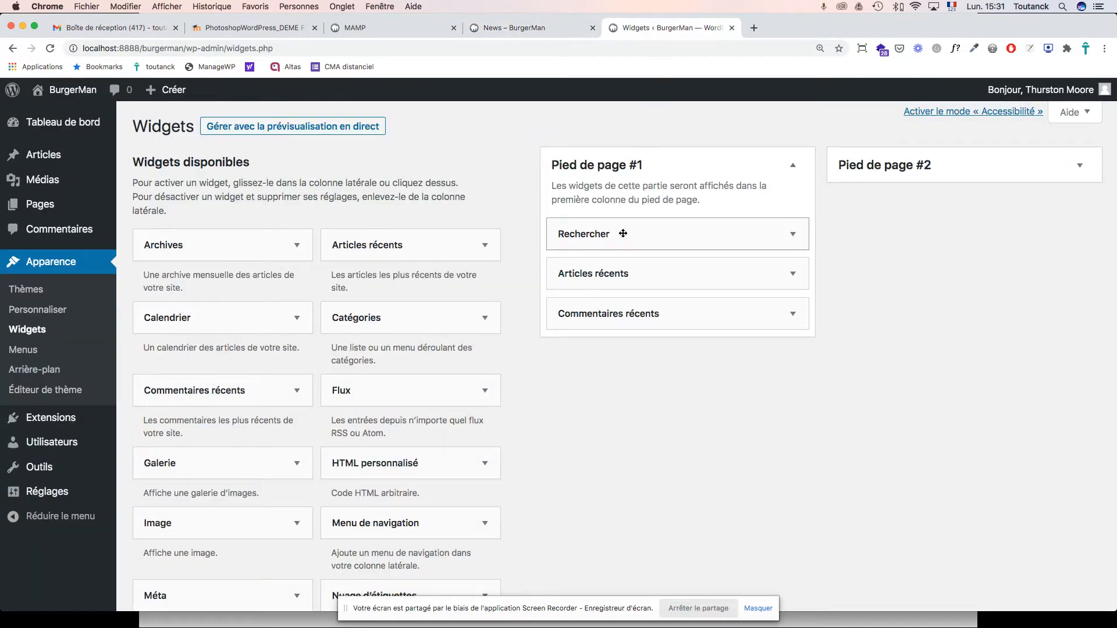
pyautogui.click(542, 27)
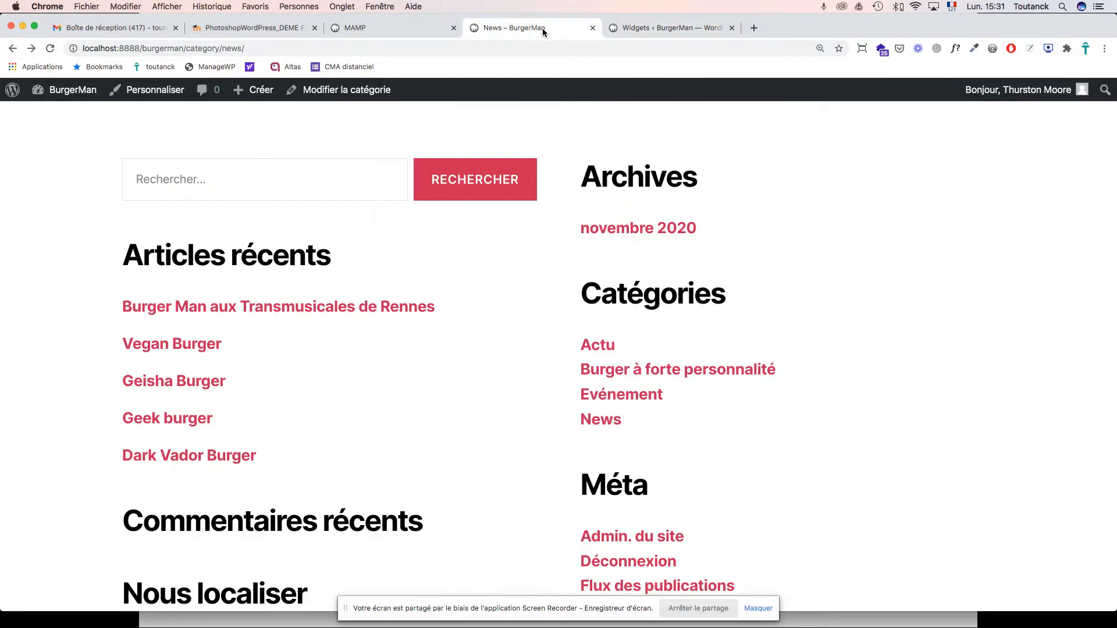
pyautogui.scroll(-5, 436, 292)
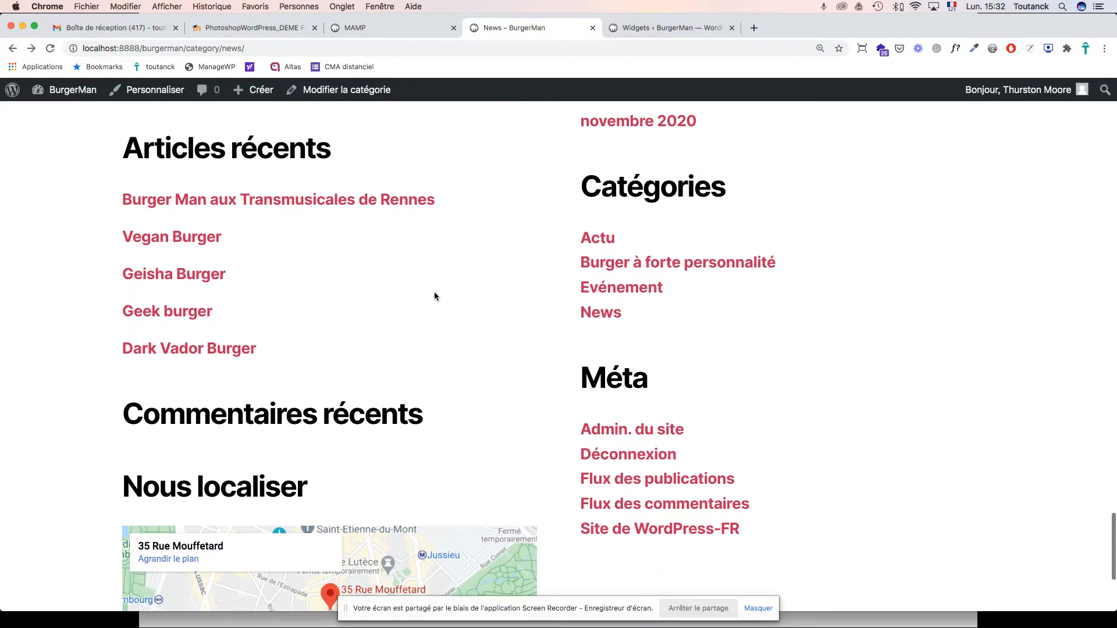
pyautogui.click(670, 27)
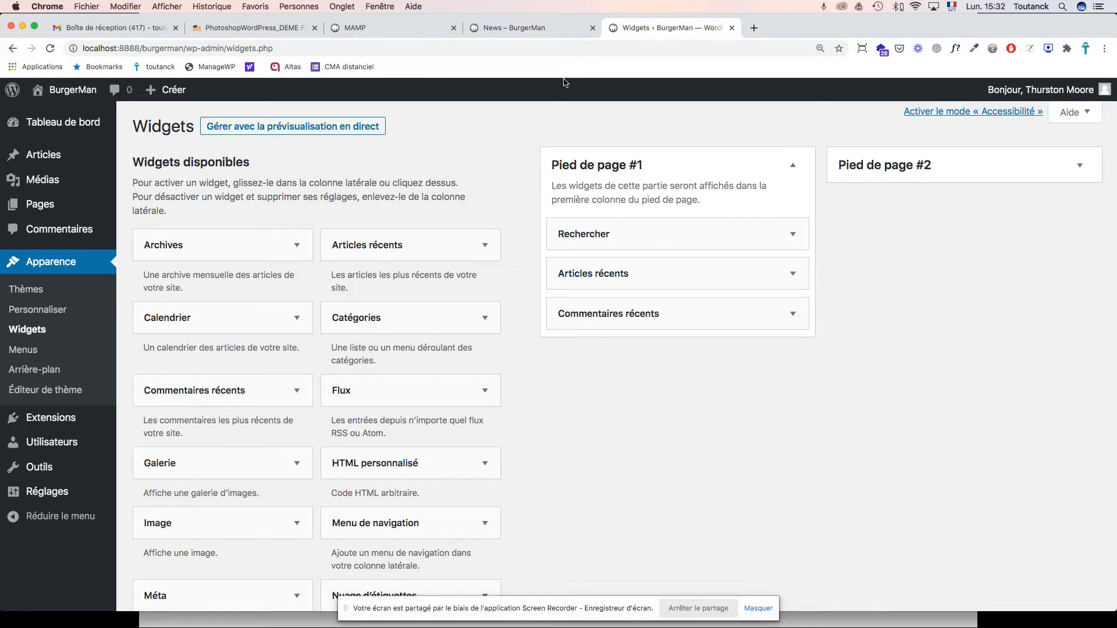
pyautogui.click(507, 33)
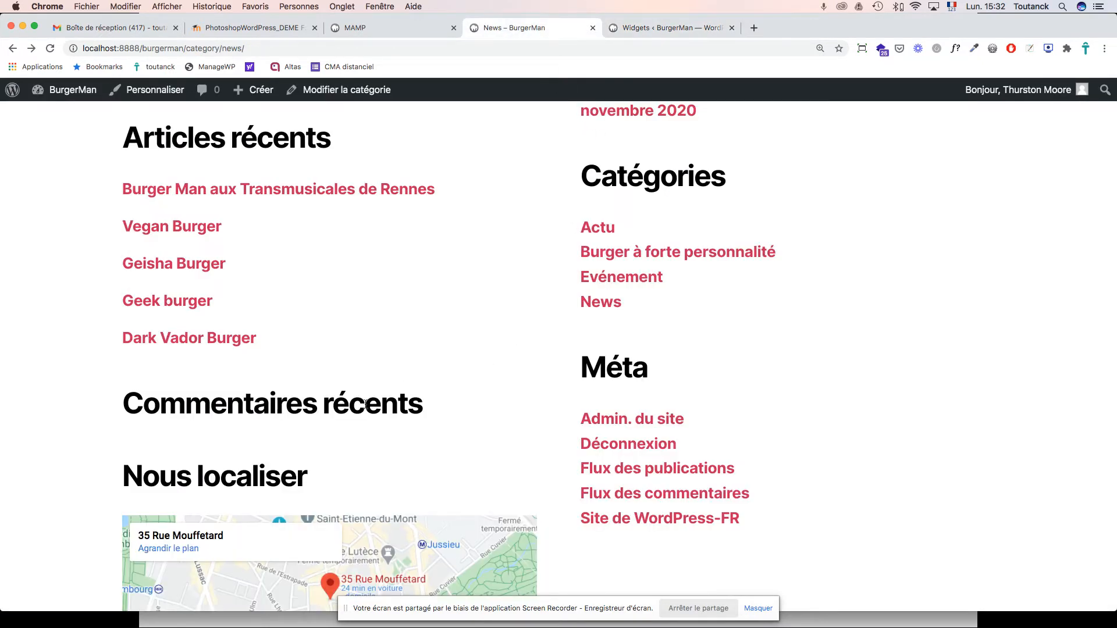
pyautogui.click(679, 29)
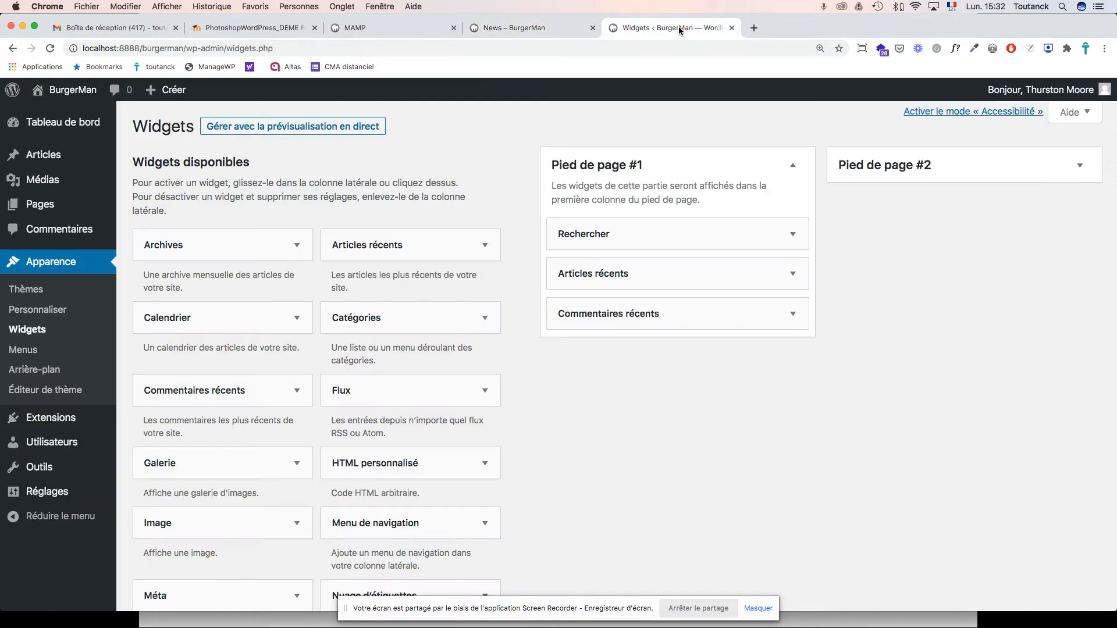
# Reload the News category page and check its footer after the widget removals.
pyautogui.click(532, 29)
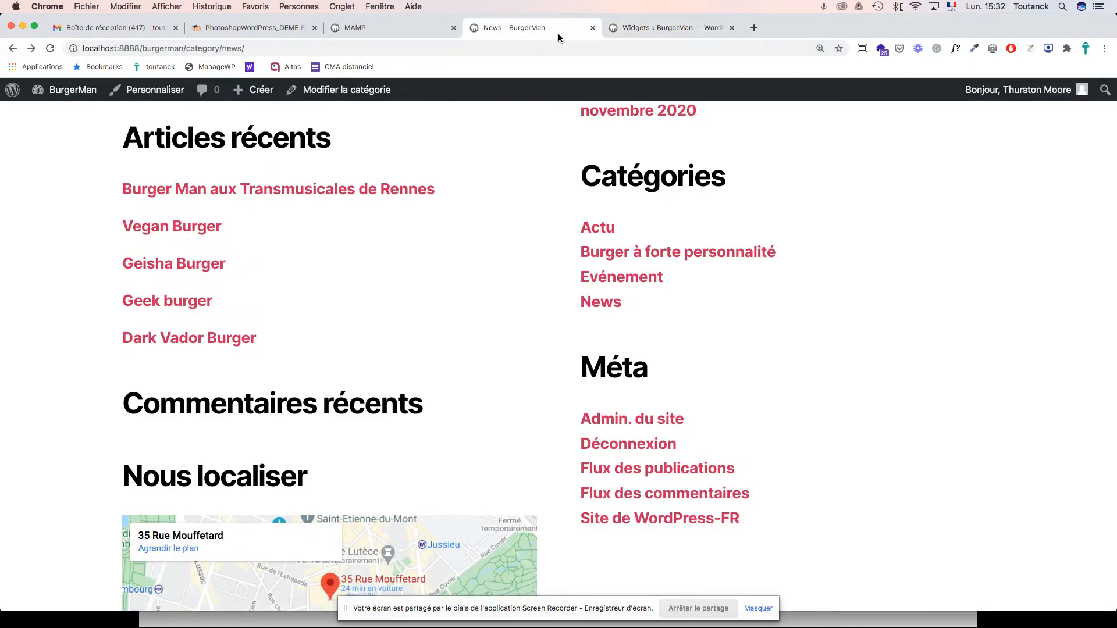
pyautogui.press('super+r')
pyautogui.scroll(-2, 680, 116)
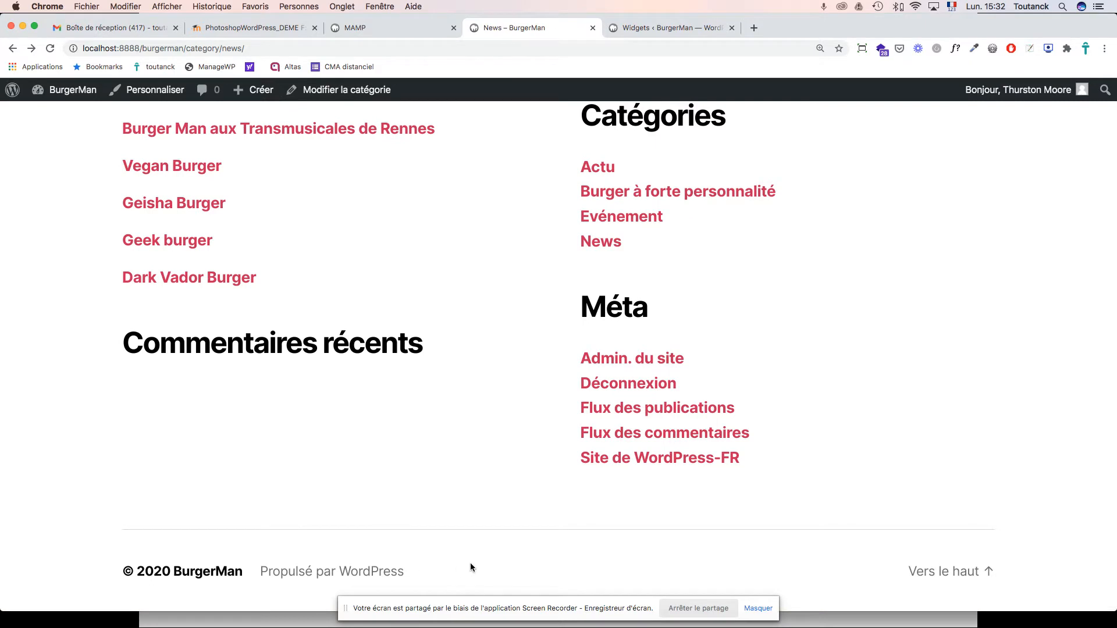
# Review the available widgets in the admin, including the footer placement choices for Calendrier and Menu de navigation, without adding any.
pyautogui.click(658, 34)
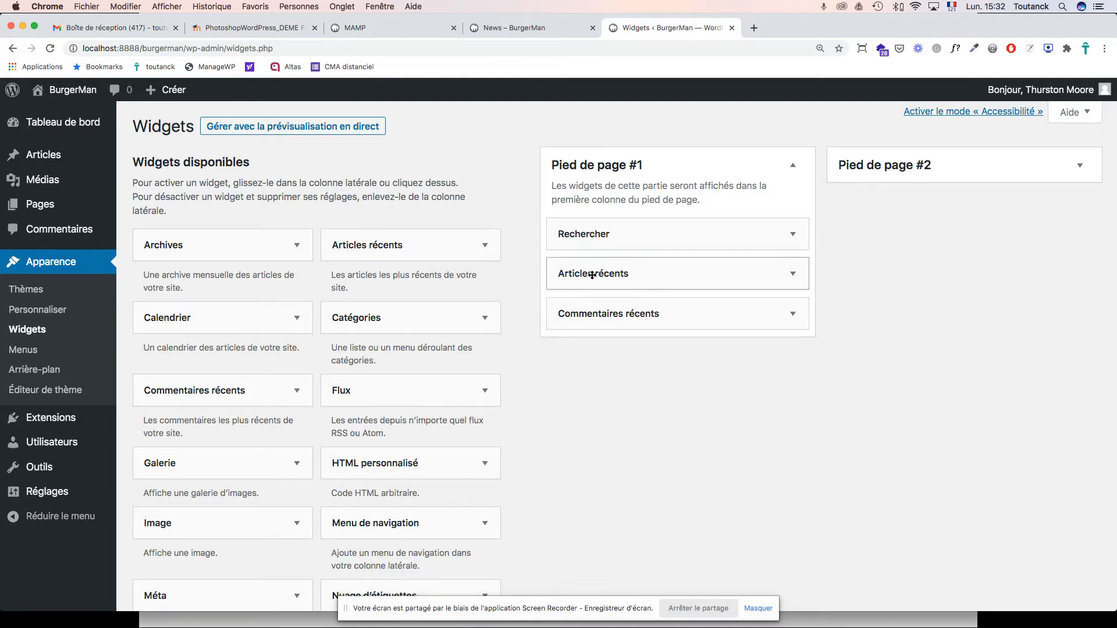
pyautogui.click(291, 322)
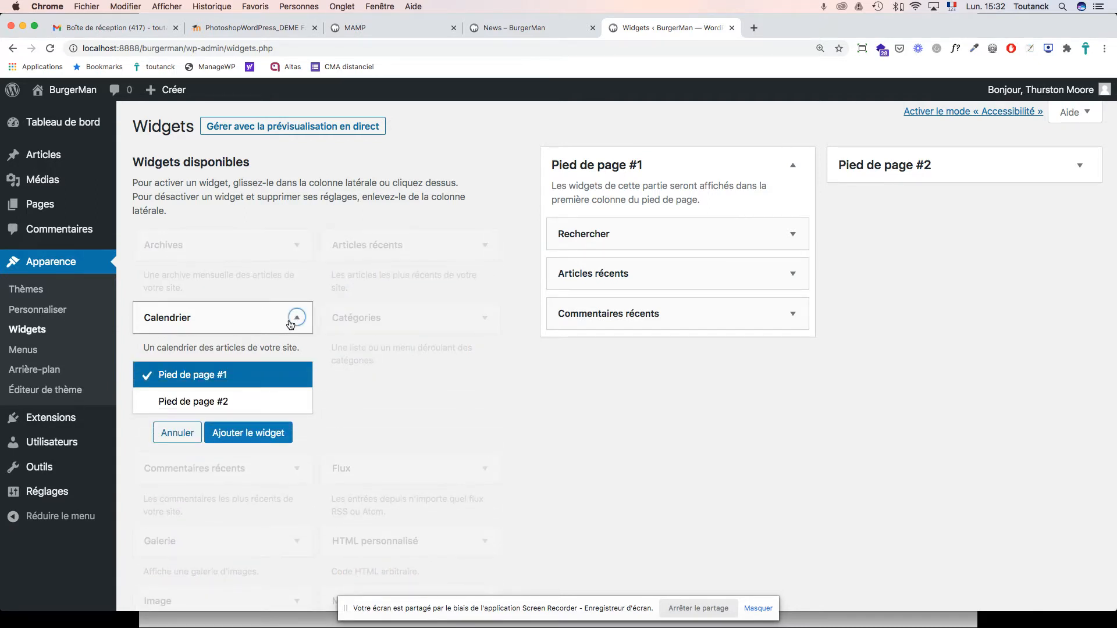
pyautogui.click(291, 323)
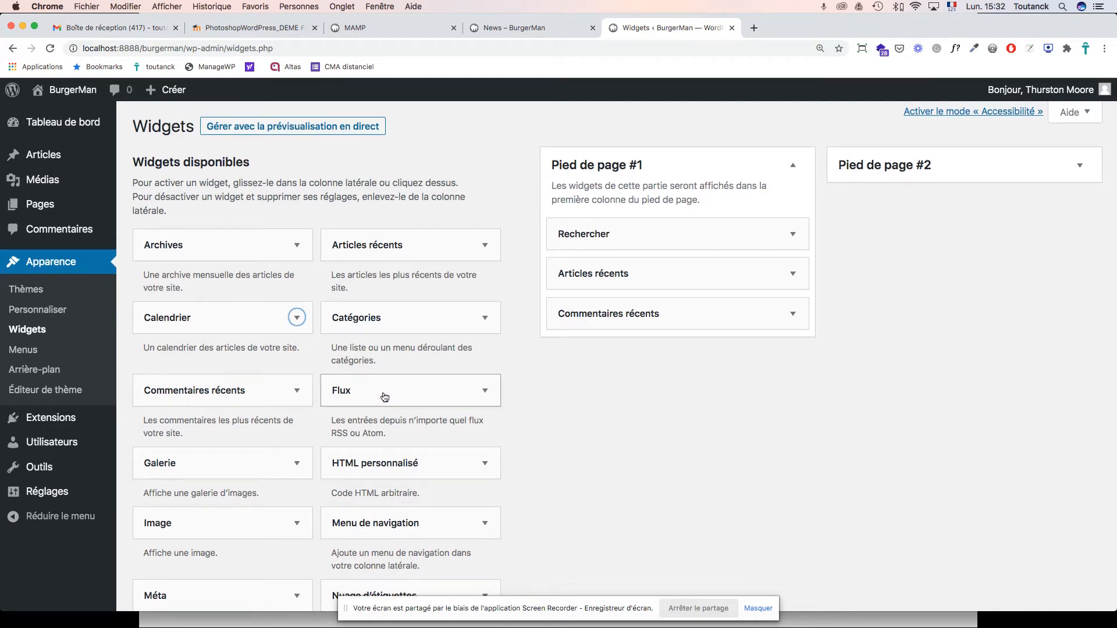
pyautogui.scroll(-3, 385, 397)
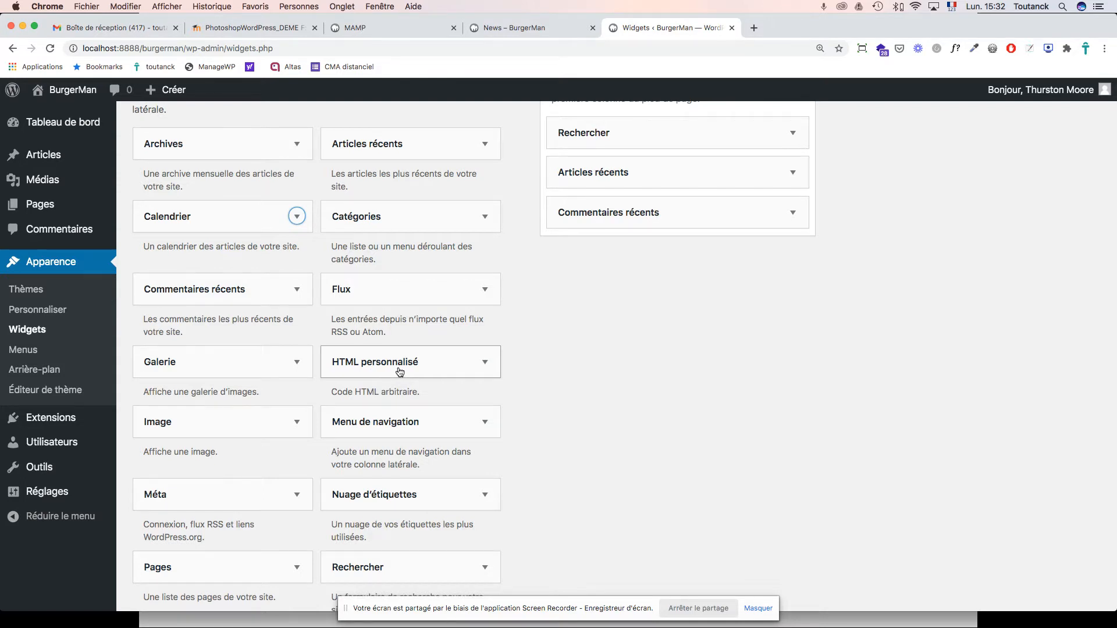
pyautogui.scroll(-4, 400, 372)
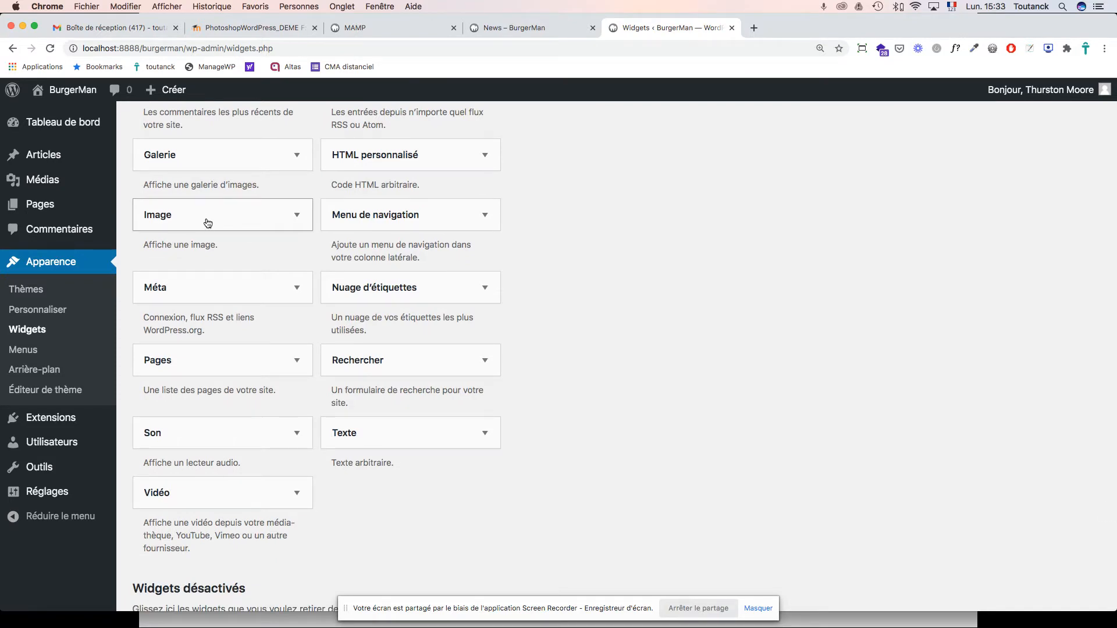
pyautogui.click(485, 218)
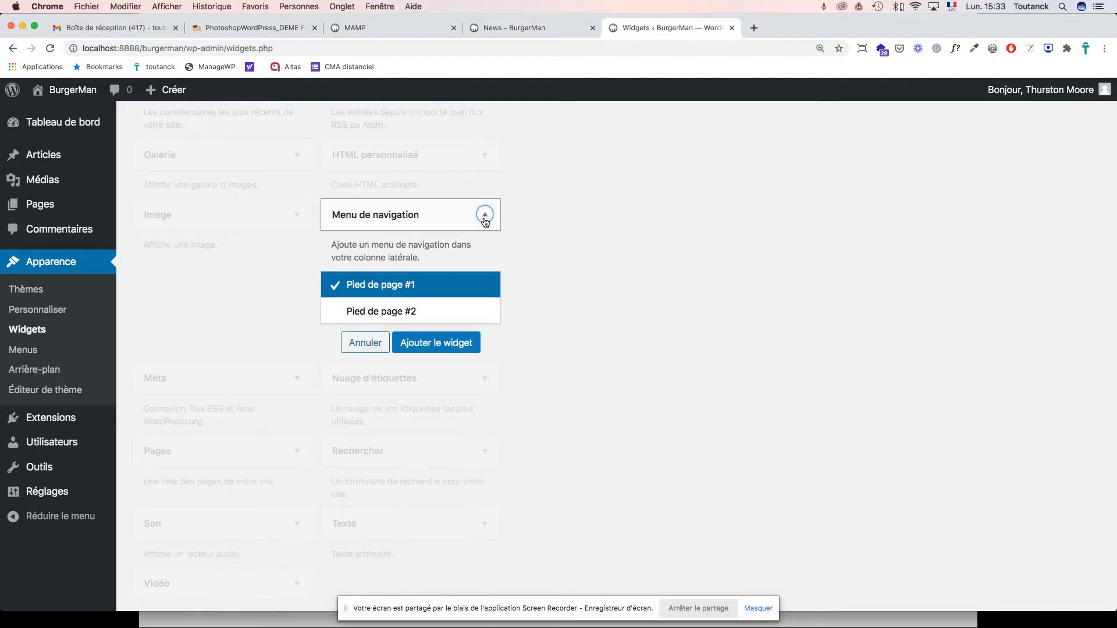
pyautogui.click(485, 220)
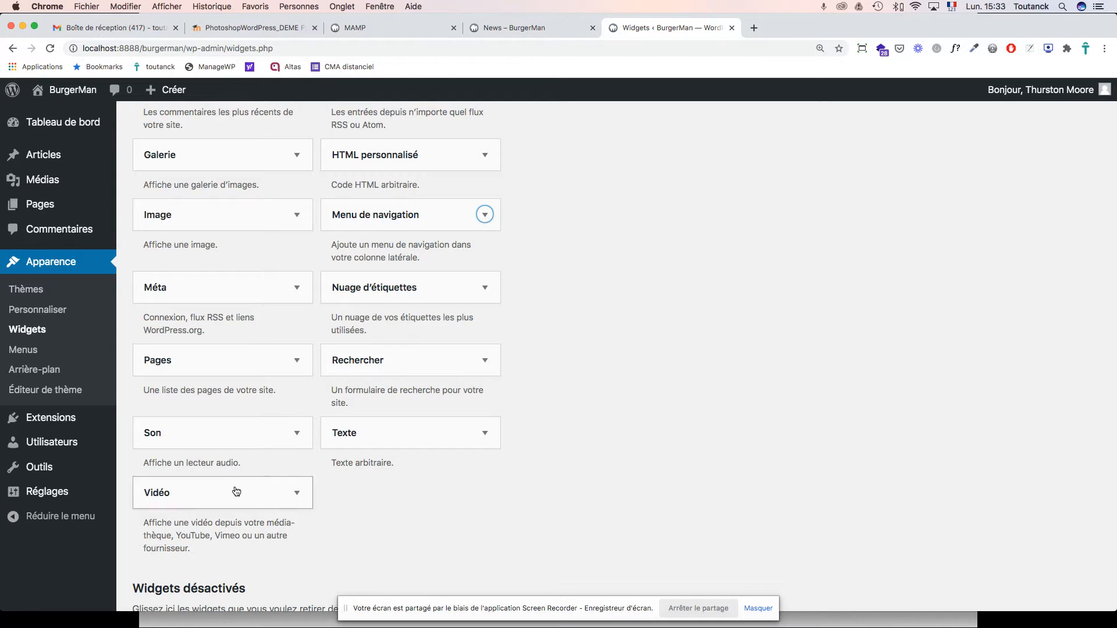
pyautogui.scroll(-3, 236, 491)
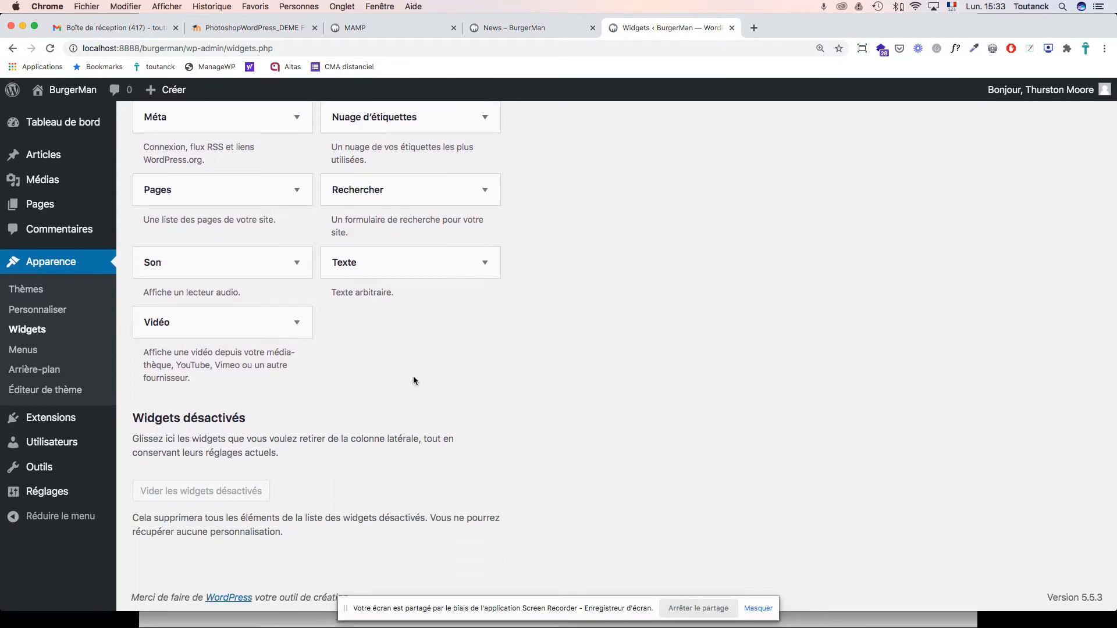
pyautogui.scroll(5, 412, 376)
pyautogui.scroll(5, 413, 376)
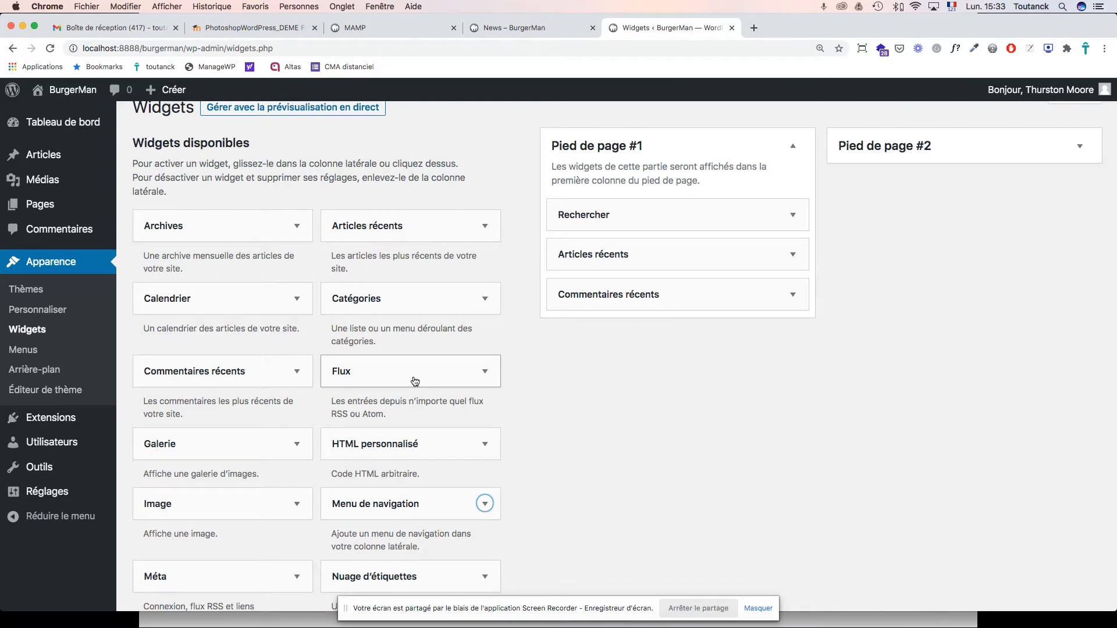
pyautogui.press('super+Tab')
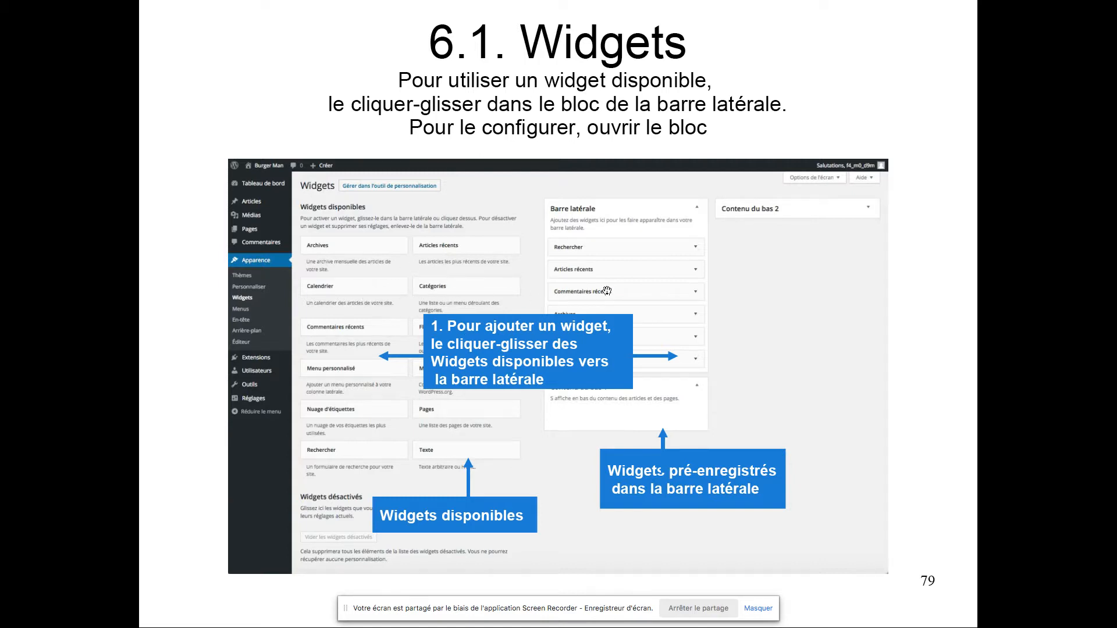
pyautogui.click(683, 288)
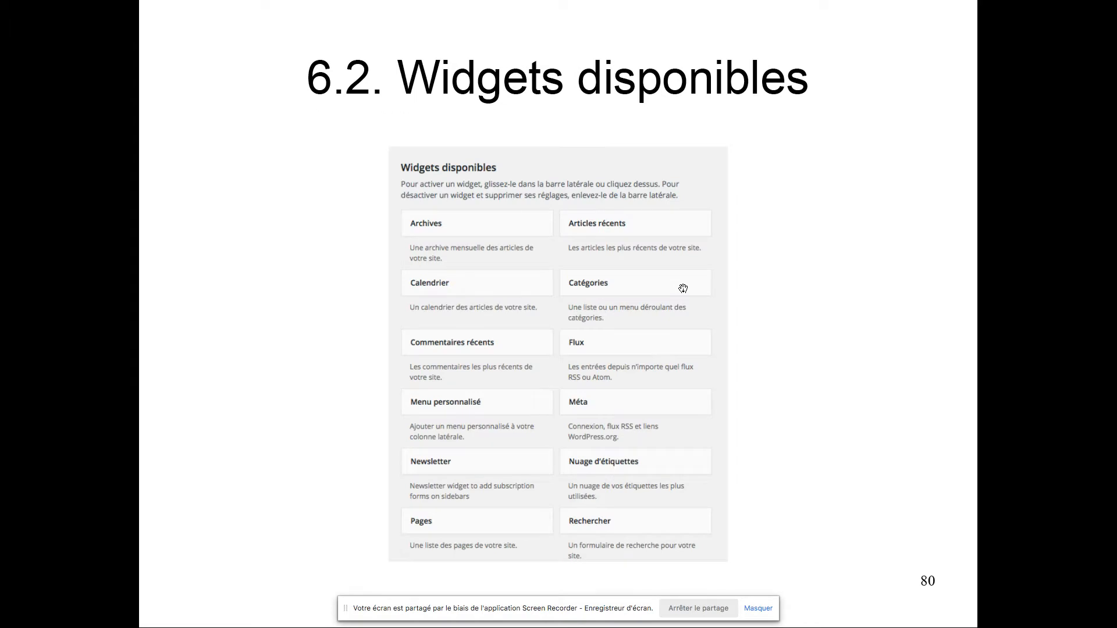
# Advance the course slides to "6.4. Désactiver un widget" and return to the WordPress widgets admin in Chrome.
pyautogui.click(683, 289)
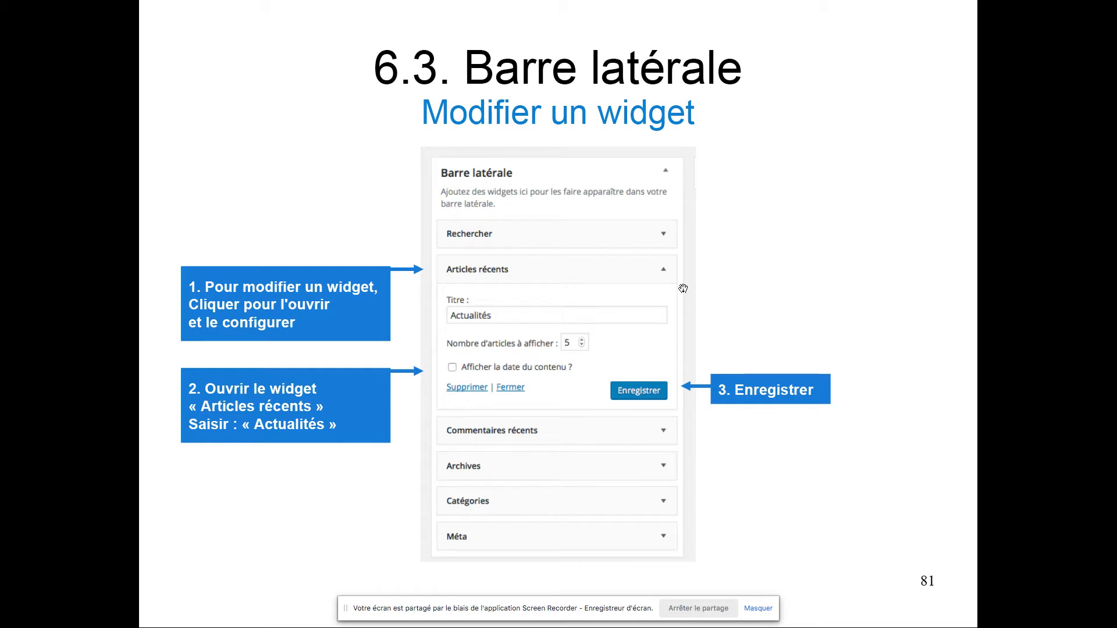
pyautogui.click(683, 288)
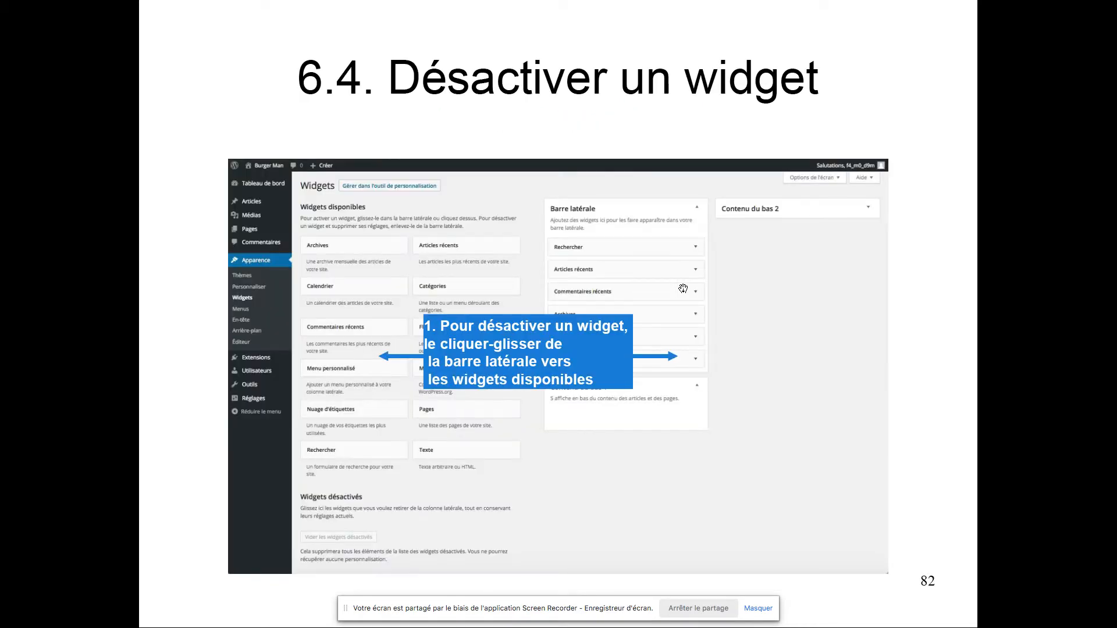
pyautogui.press('super+Tab')
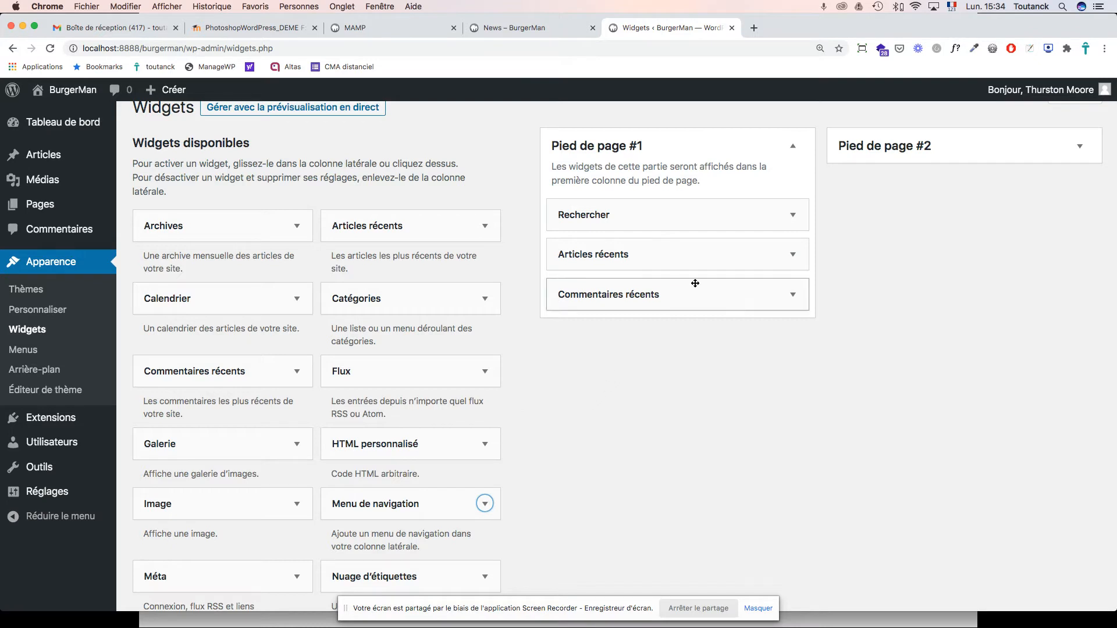
# Delete the Rechercher widget from Pied de page #1.
pyautogui.scroll(1, 801, 222)
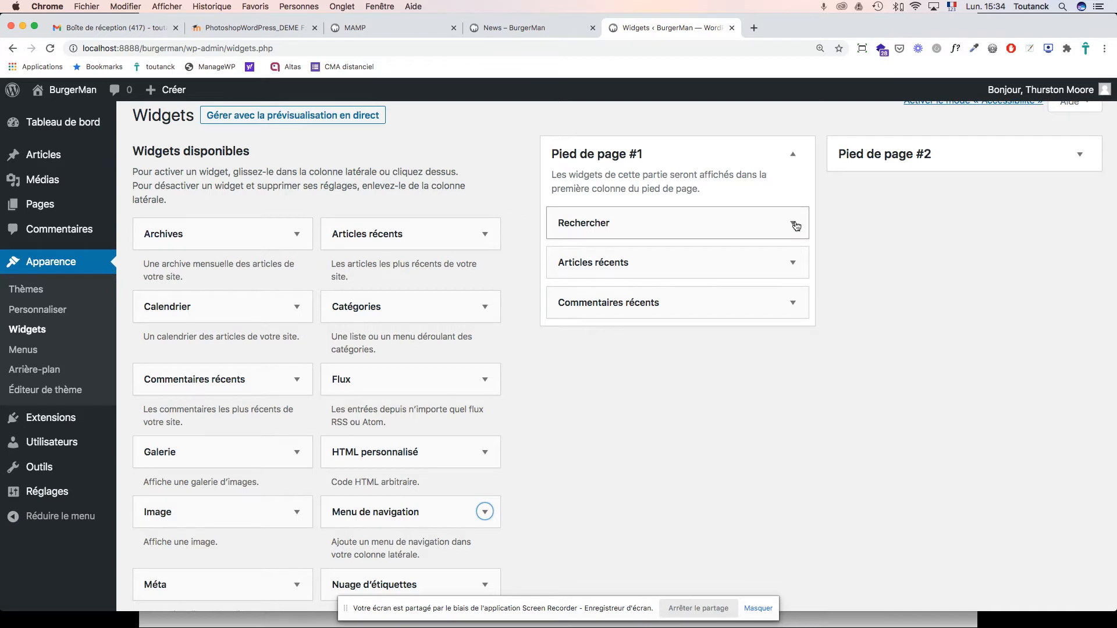
pyautogui.click(793, 224)
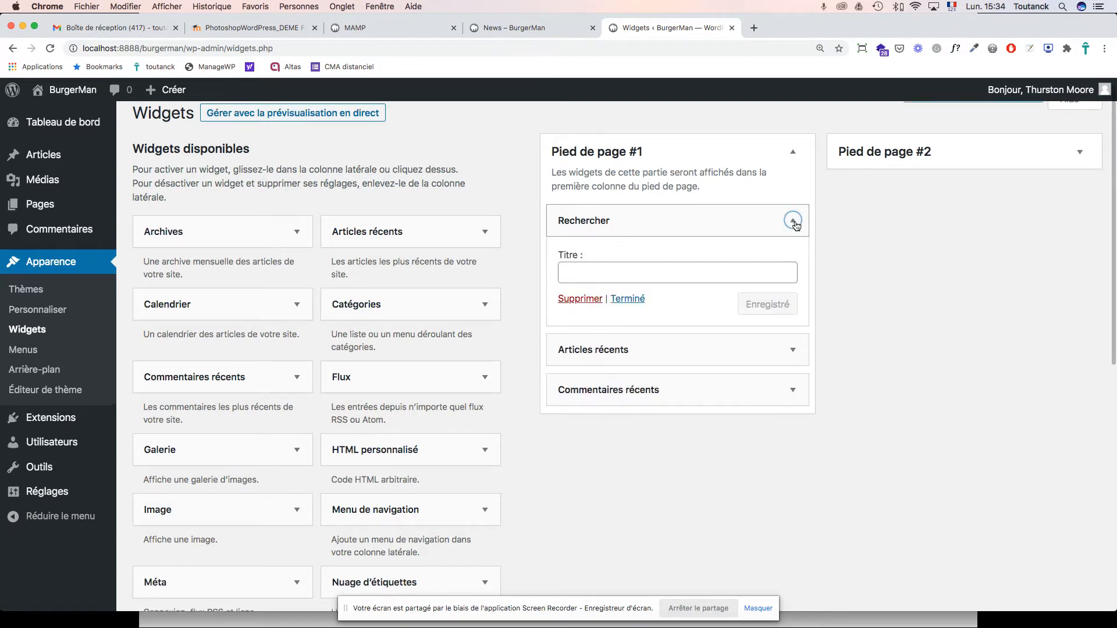
pyautogui.scroll(-1, 585, 273)
pyautogui.click(586, 273)
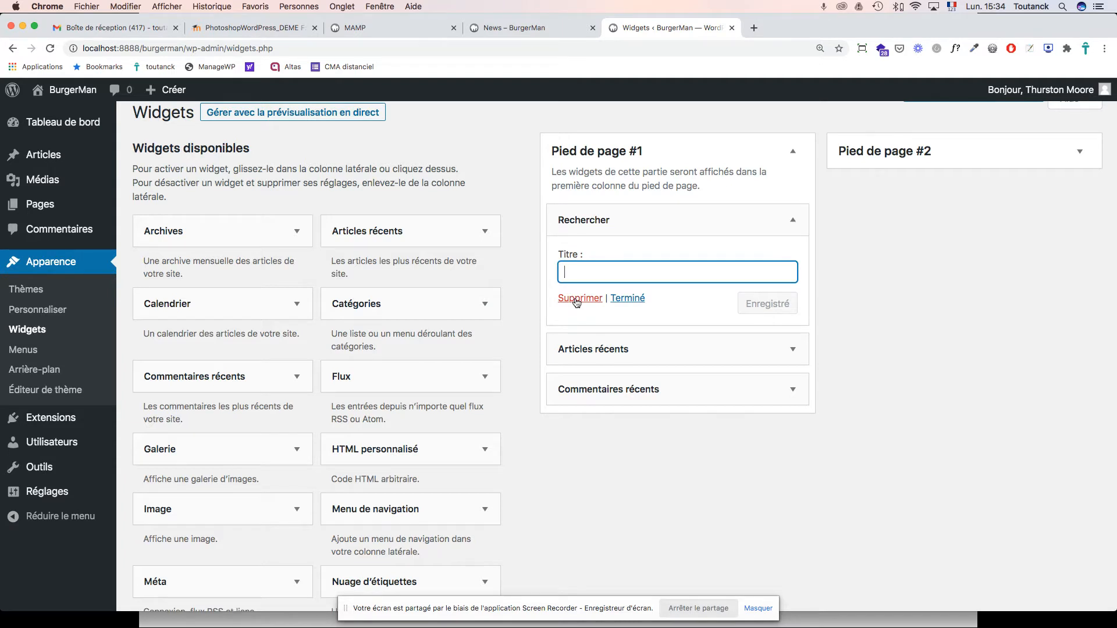
pyautogui.click(577, 299)
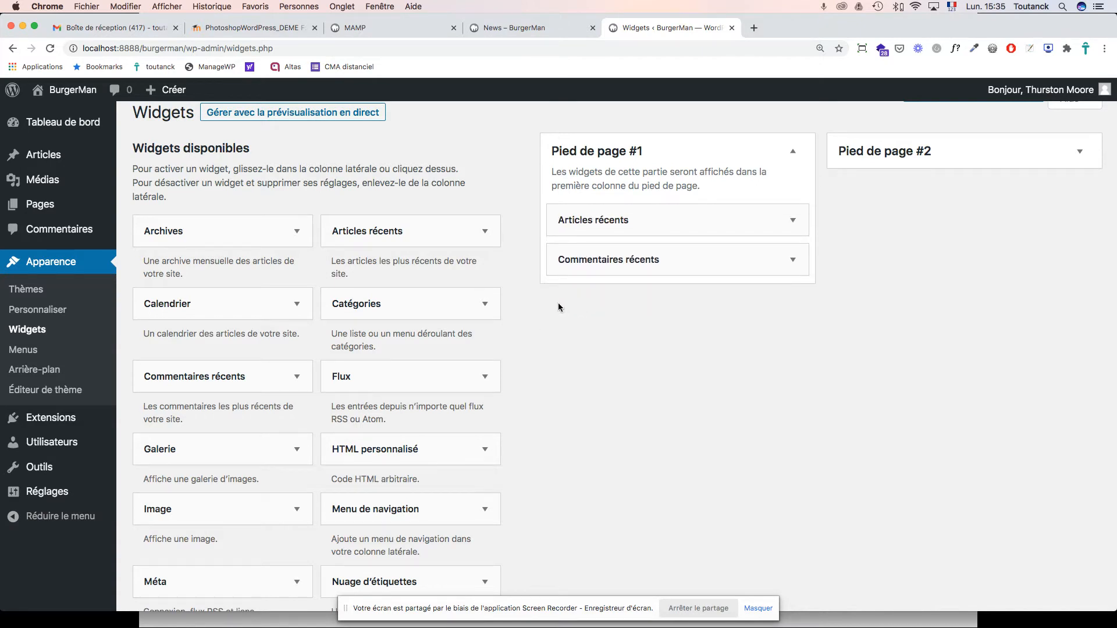
# Place the Rechercher widget back above Articles récents in Pied de page #1, leaving its title empty.
pyautogui.scroll(-3, 419, 391)
pyautogui.scroll(-4, 418, 391)
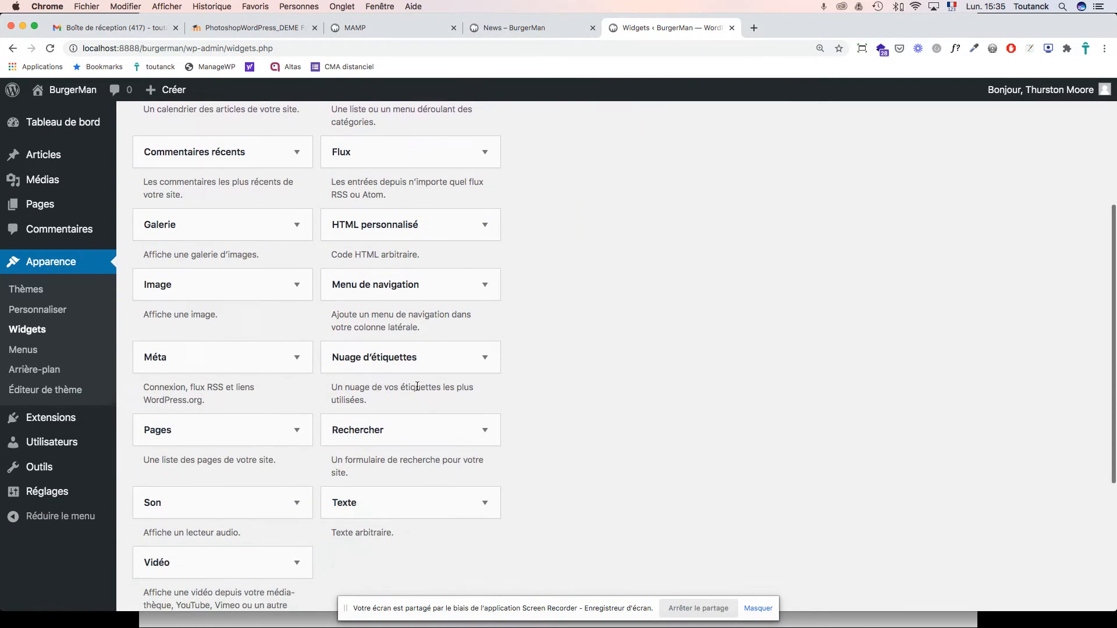
pyautogui.scroll(3, 416, 385)
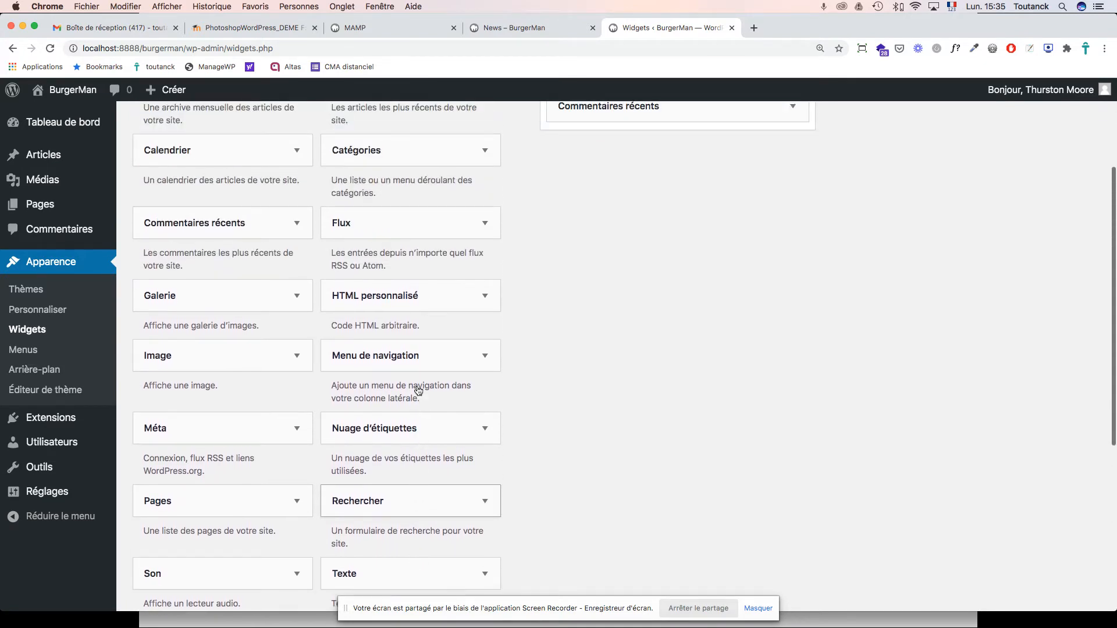
pyautogui.moveTo(376, 522); pyautogui.dragTo(598, 232)
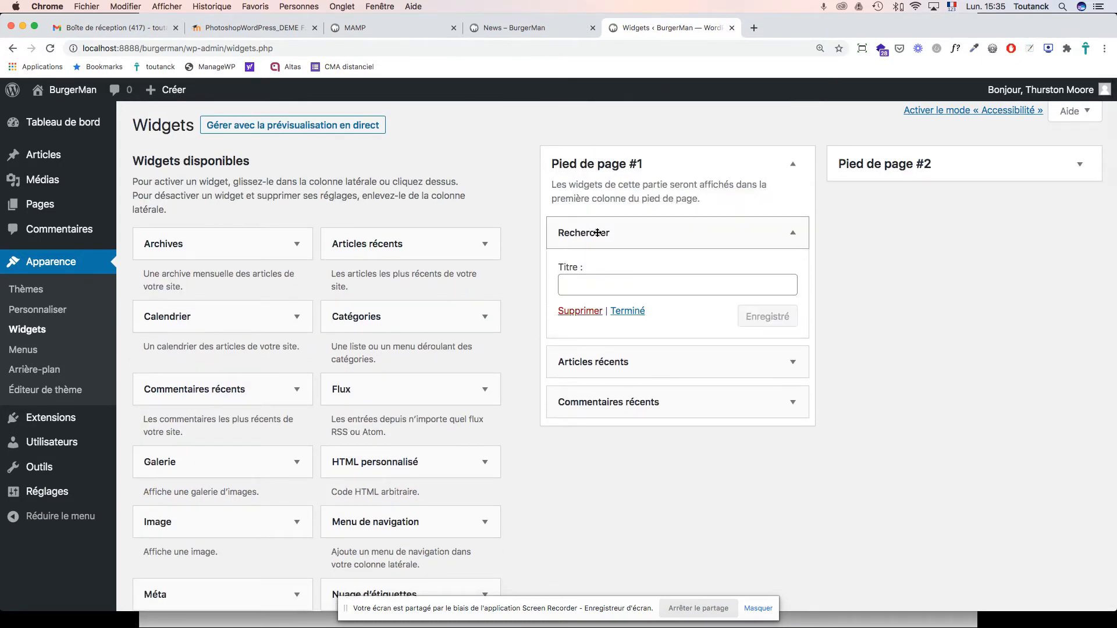
pyautogui.click(633, 315)
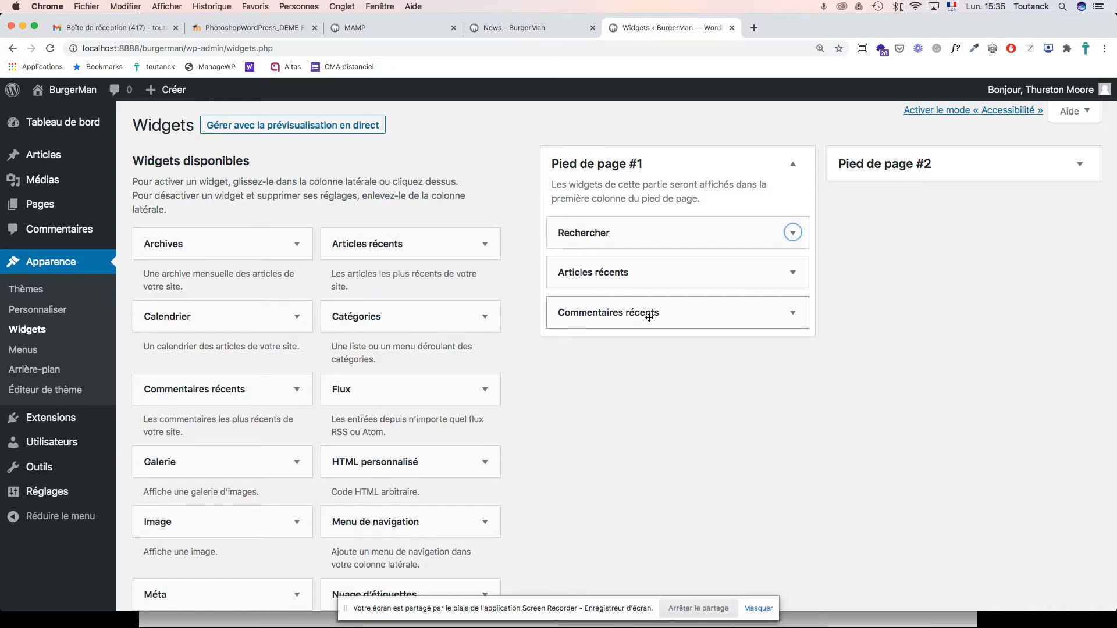
# Set the Articles récents widget to show 3 posts with their publication date, and save it.
pyautogui.click(624, 275)
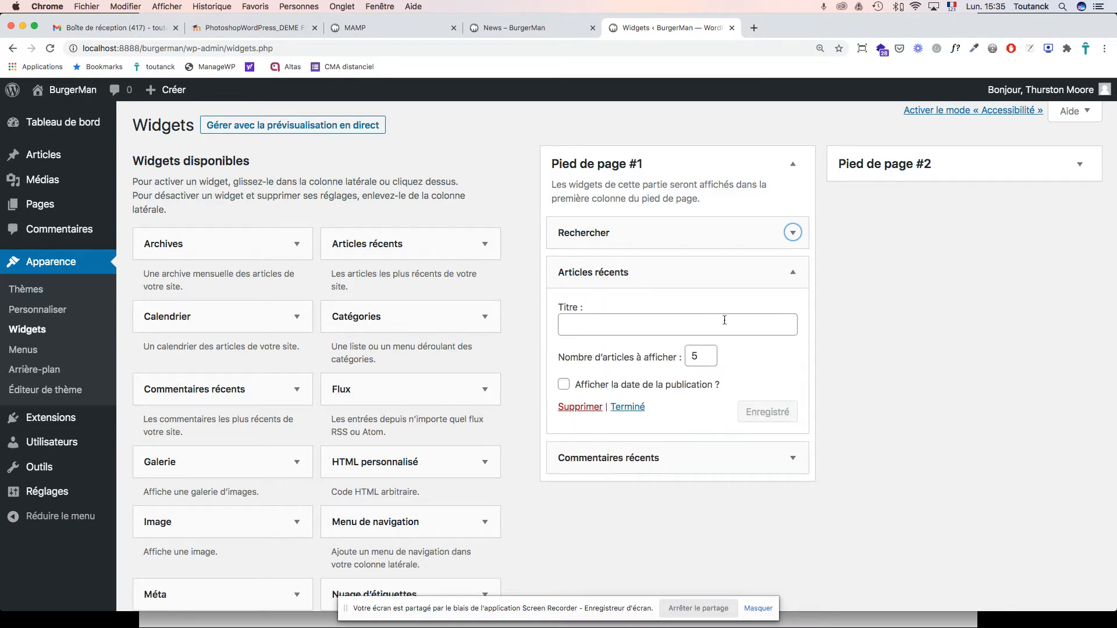
pyautogui.doubleClick(696, 357)
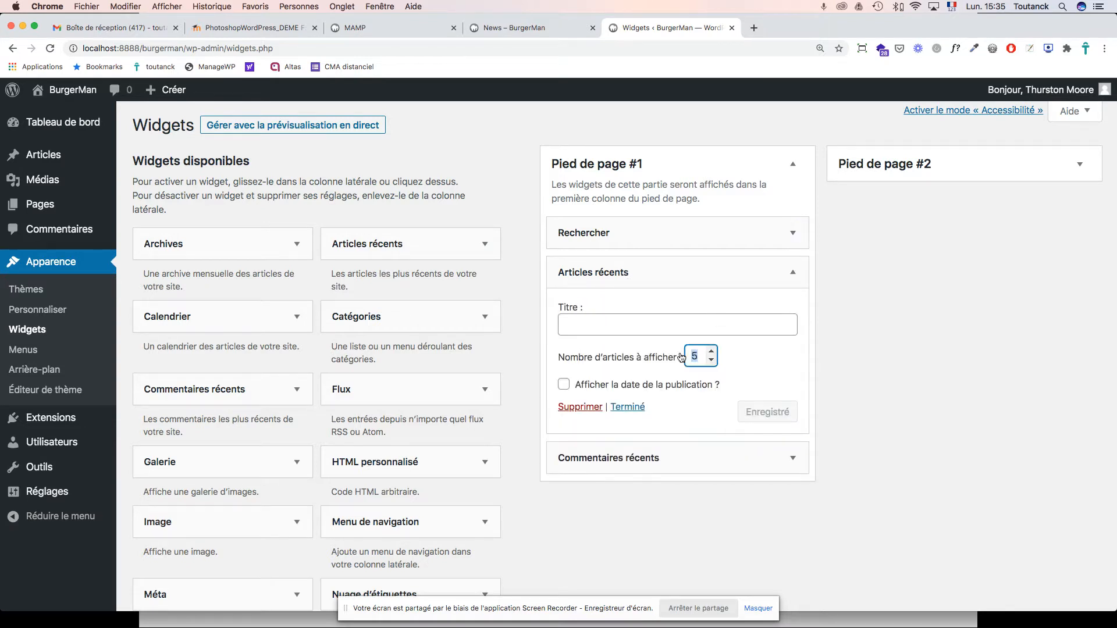
pyautogui.write('3')
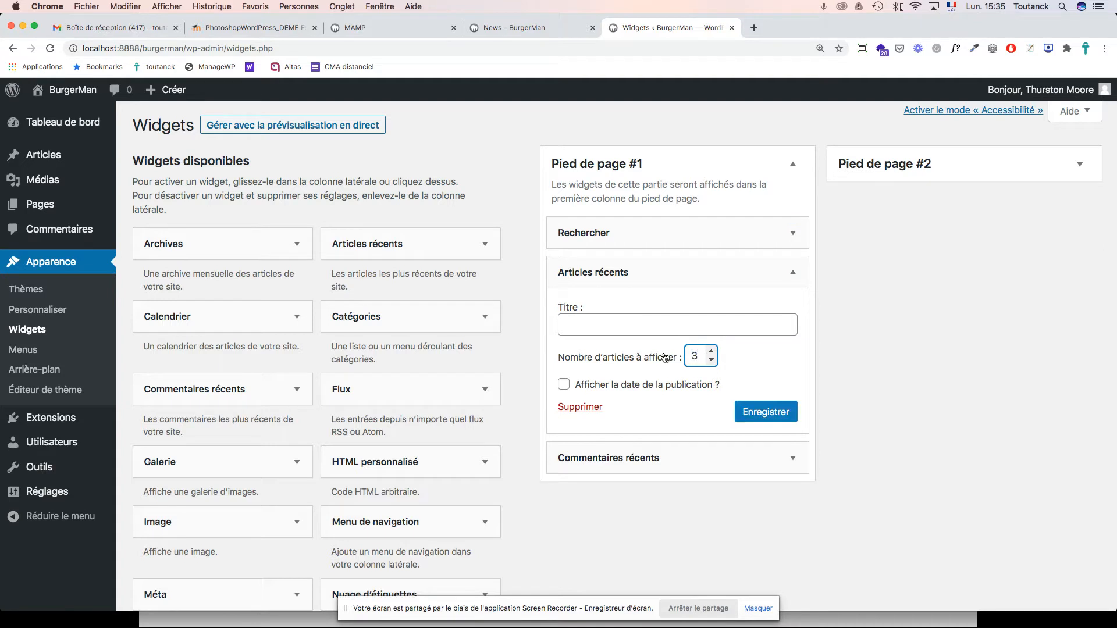
pyautogui.click(773, 413)
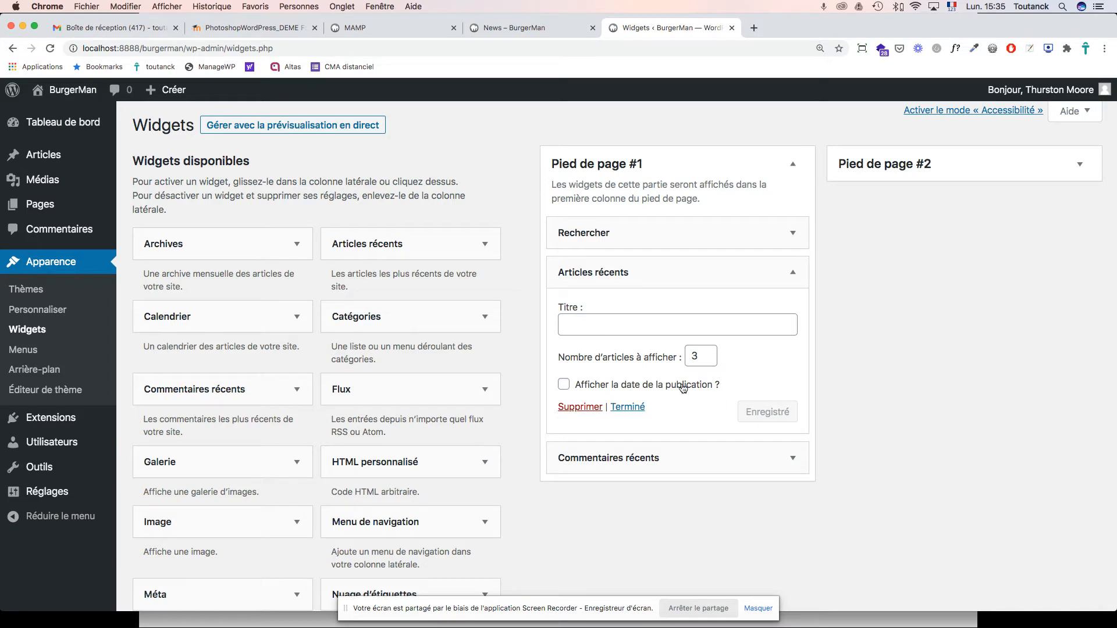
pyautogui.click(563, 386)
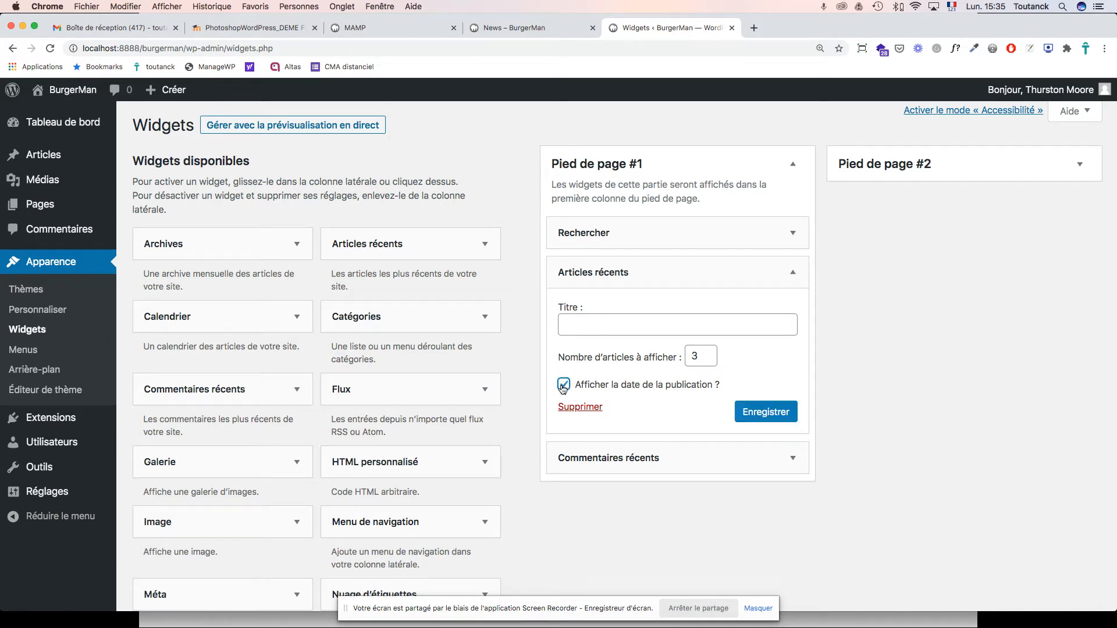
pyautogui.click(760, 412)
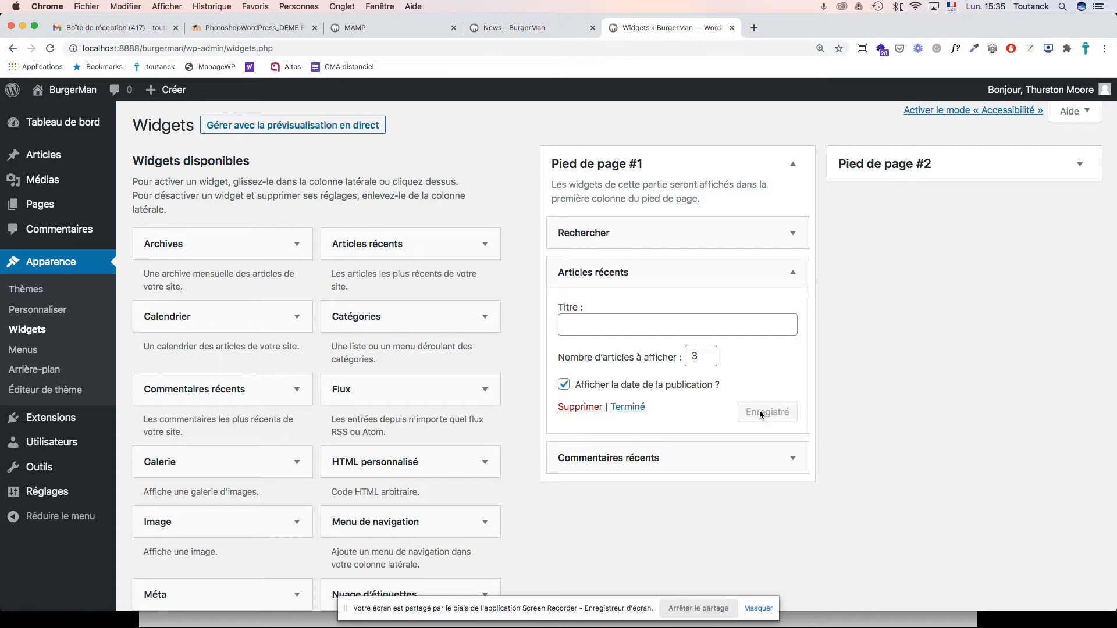
pyautogui.click(793, 274)
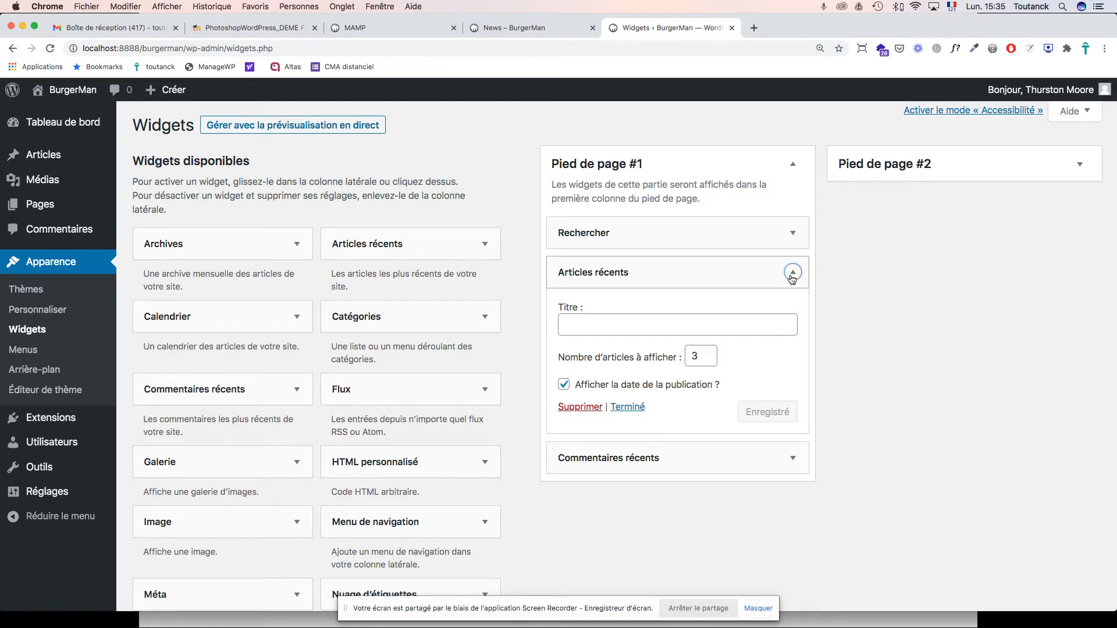
# Set the Commentaires récents widget in Pied de page #1 to show 3 comments, and save it.
pyautogui.click(793, 313)
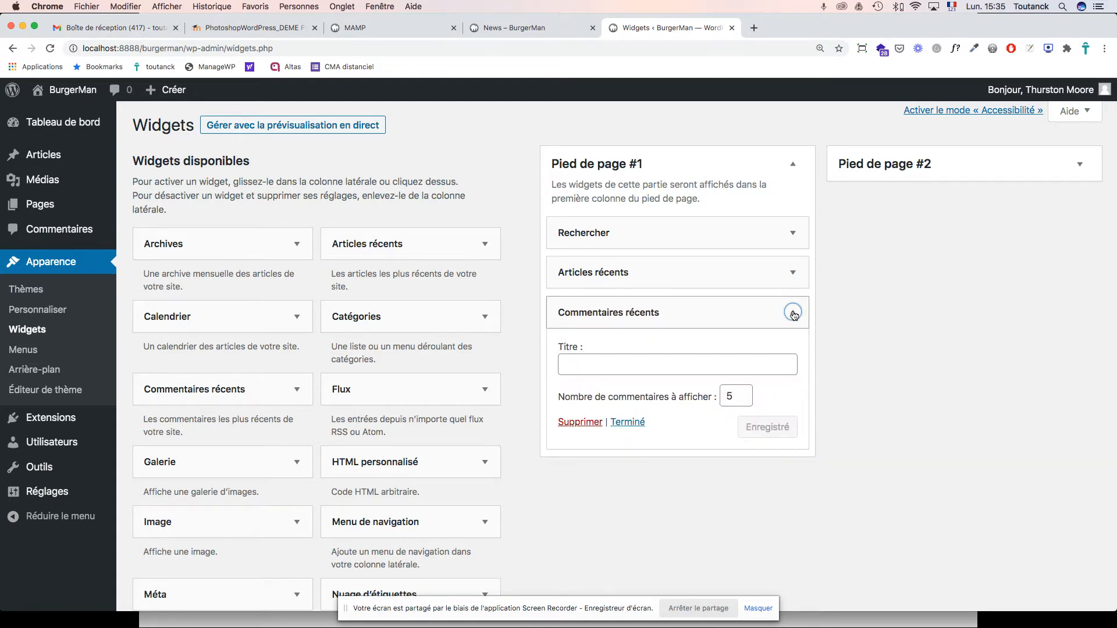
pyautogui.scroll(-2, 792, 314)
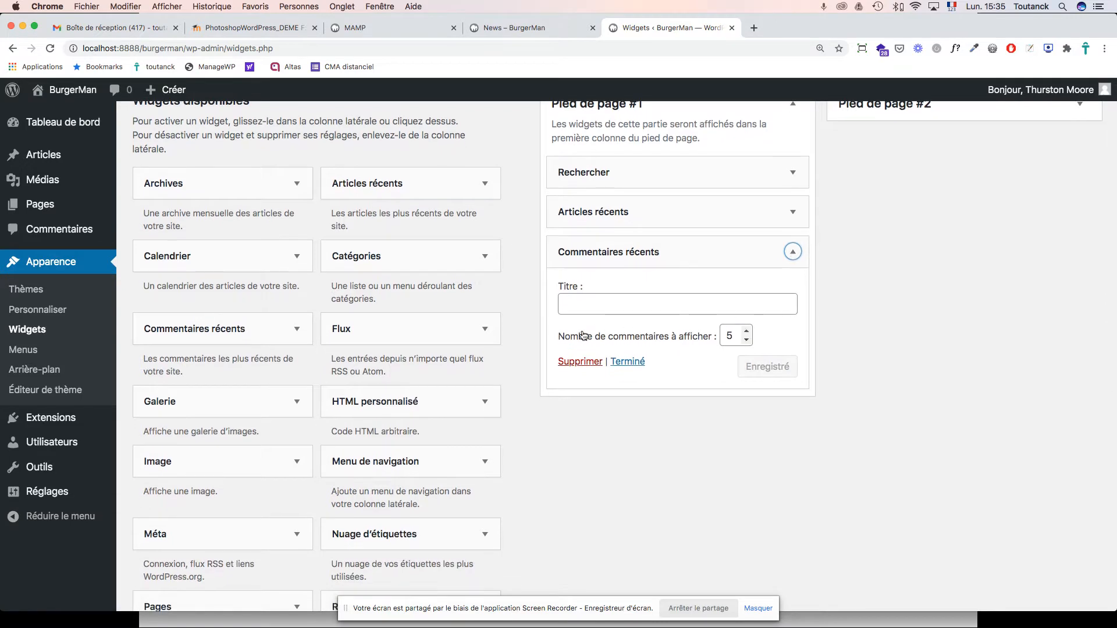
pyautogui.doubleClick(731, 335)
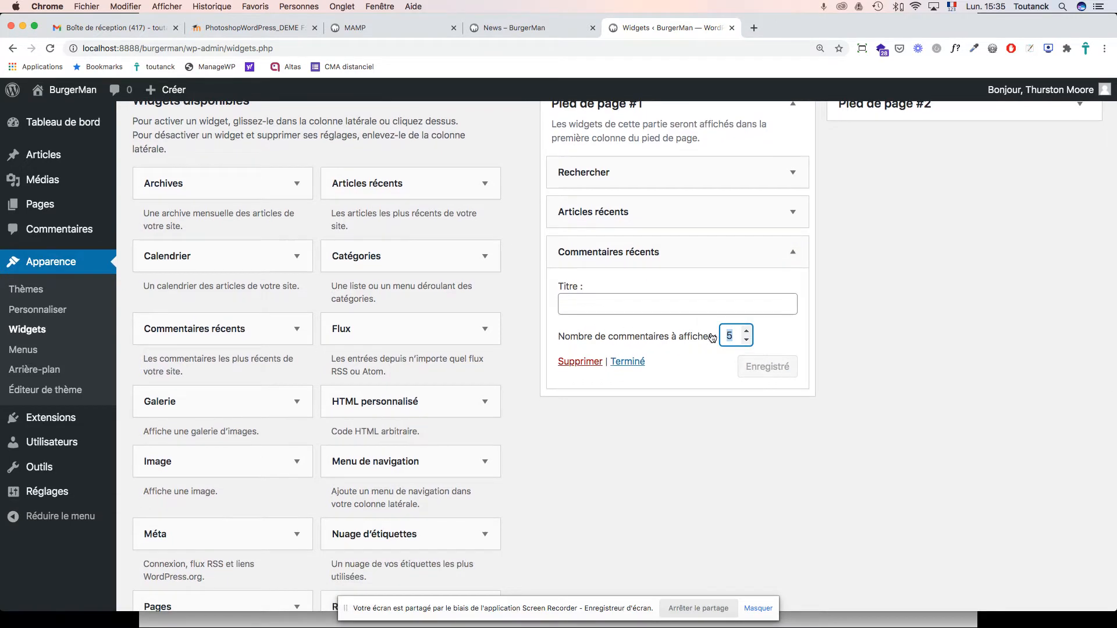
pyautogui.write('3')
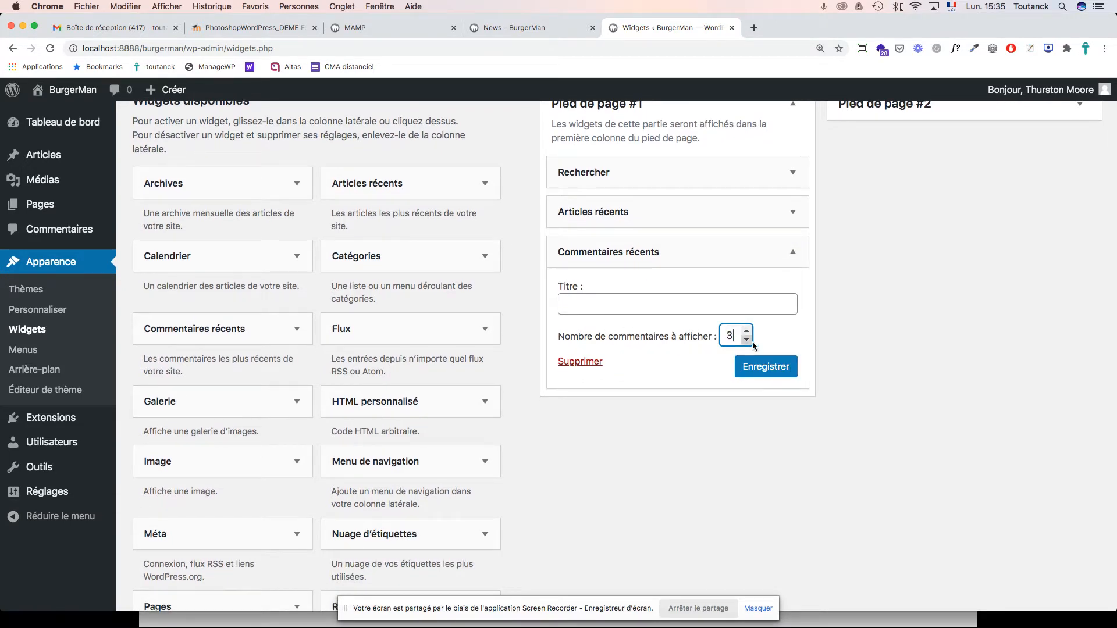
pyautogui.click(776, 368)
pyautogui.scroll(2, 891, 317)
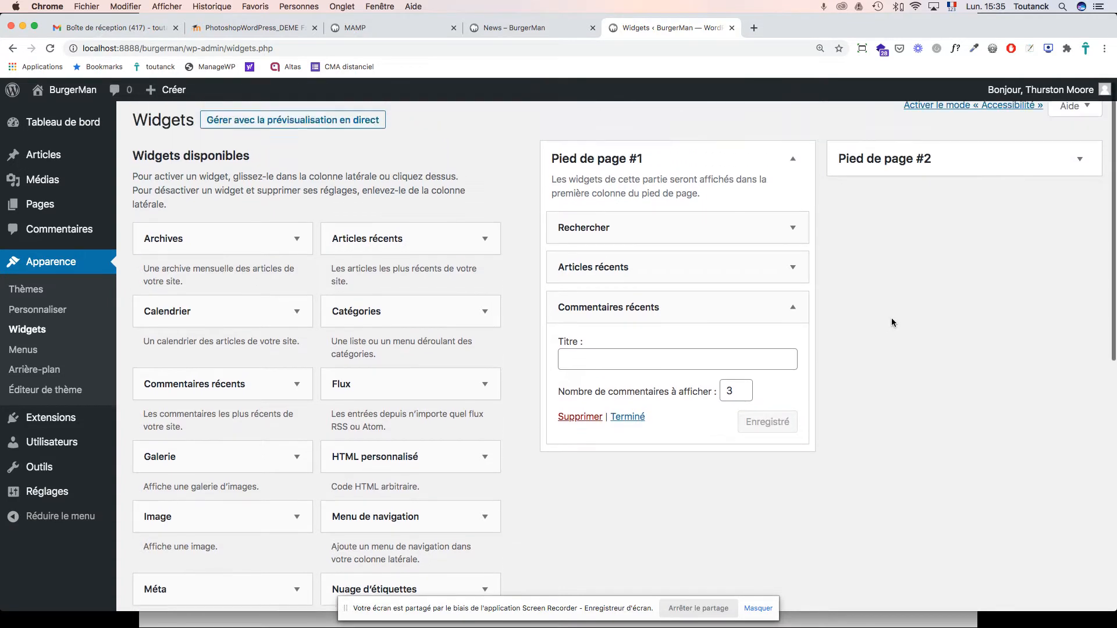
pyautogui.click(793, 314)
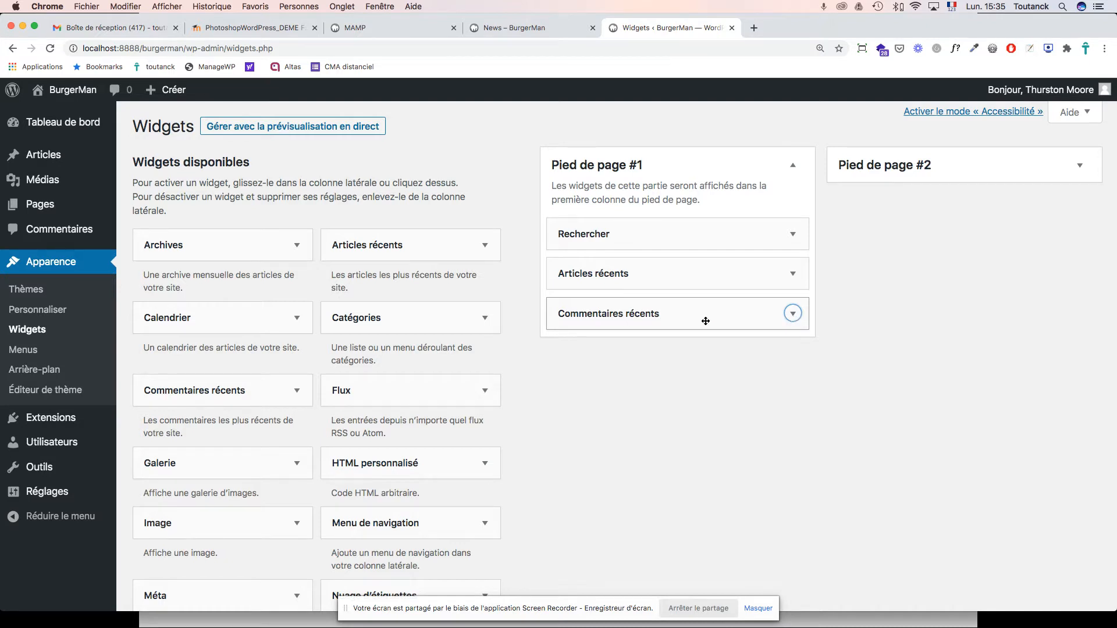
# Consult the course slide on the HTML personnalisé widget in Adobe Acrobat and return to Chrome.
pyautogui.press('super+Tab')
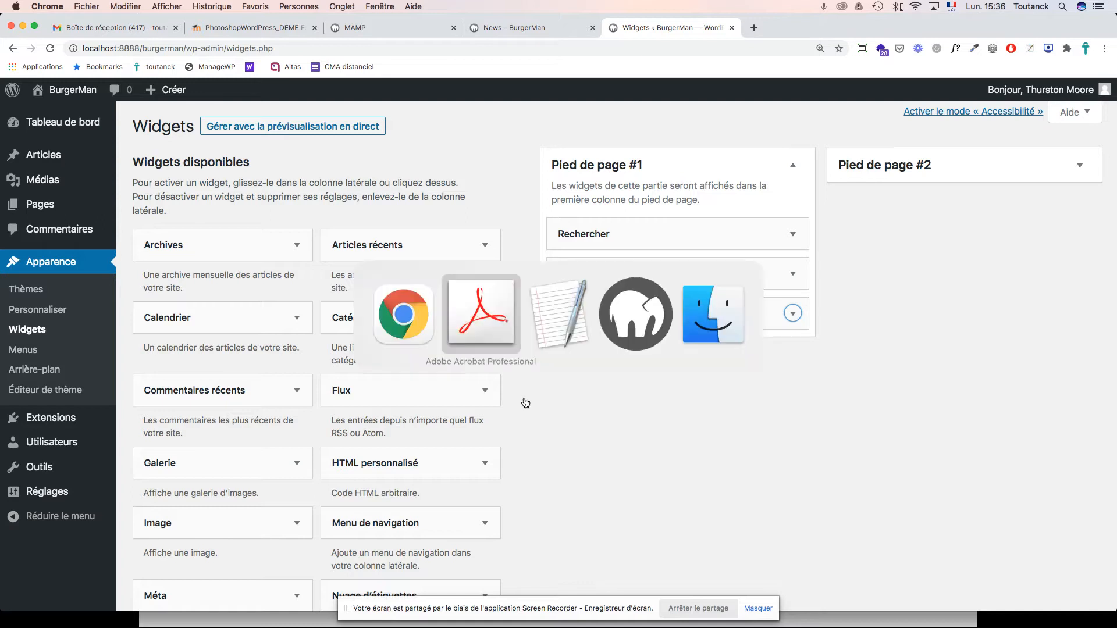
pyautogui.press('Right')
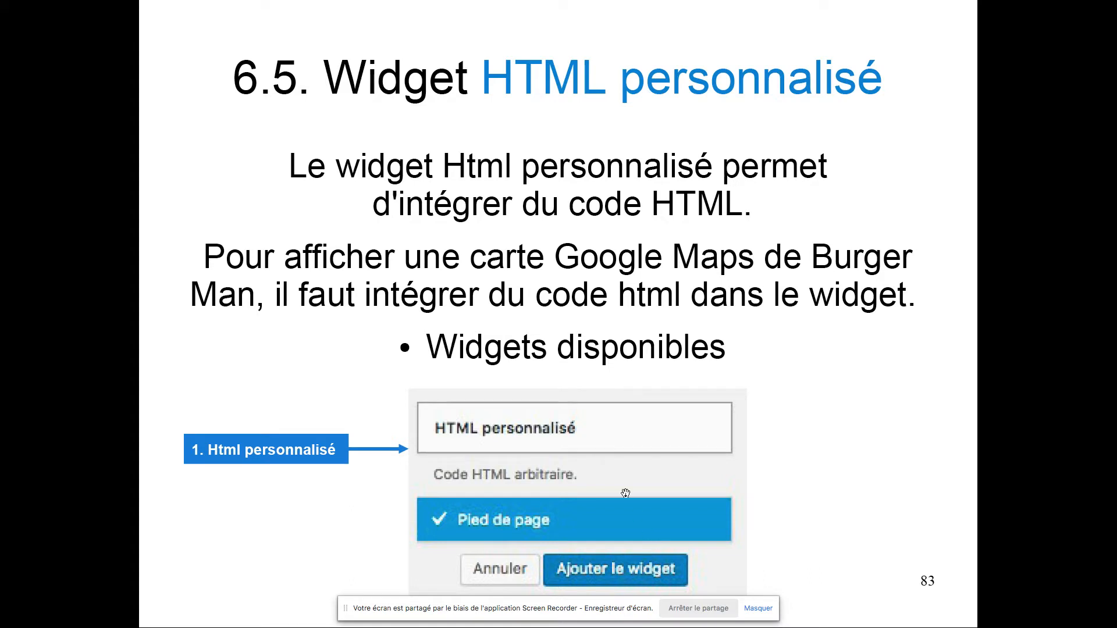
pyautogui.press('super+Tab')
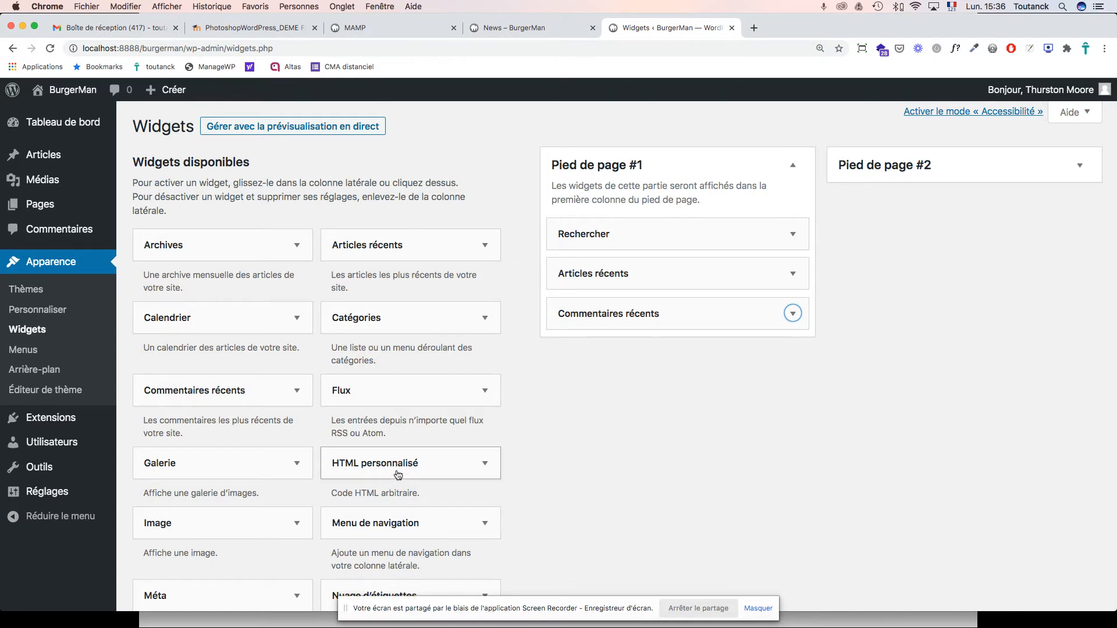
# Open the footer placement choices for the available HTML personnalisé widget.
pyautogui.click(482, 465)
pyautogui.scroll(-2, 482, 464)
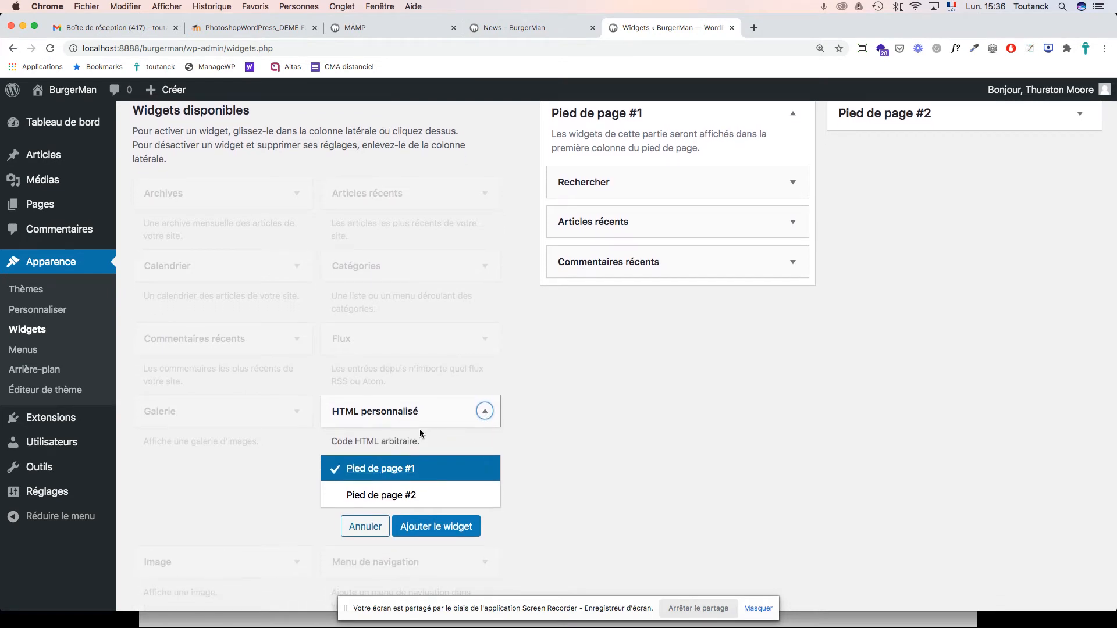
pyautogui.scroll(1, 422, 472)
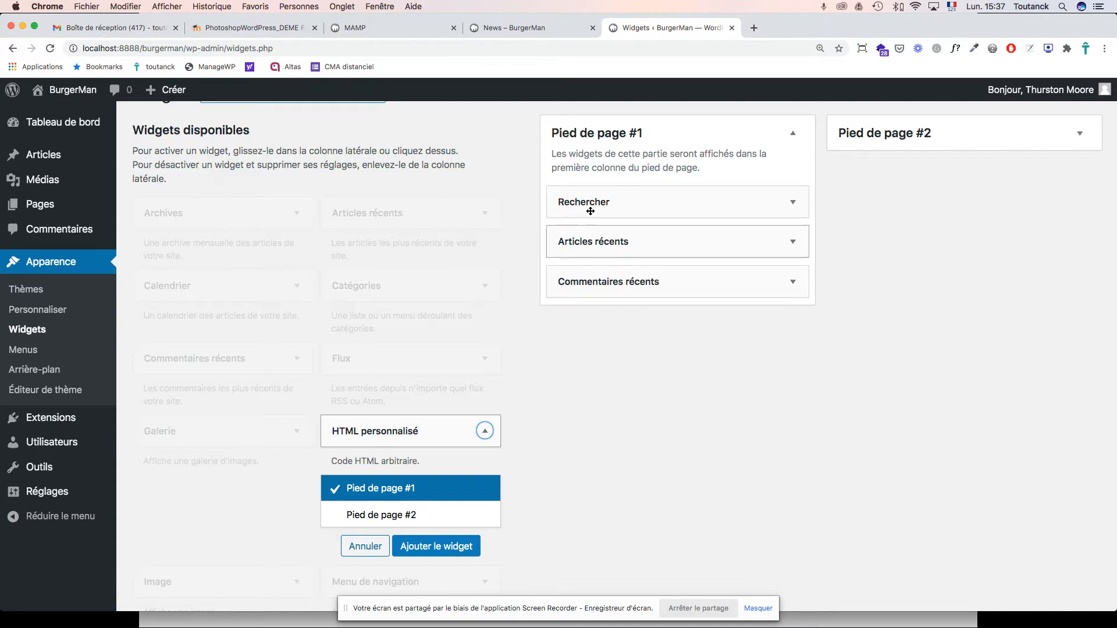
# Examine the two footer widget columns on the News category page.
pyautogui.click(510, 26)
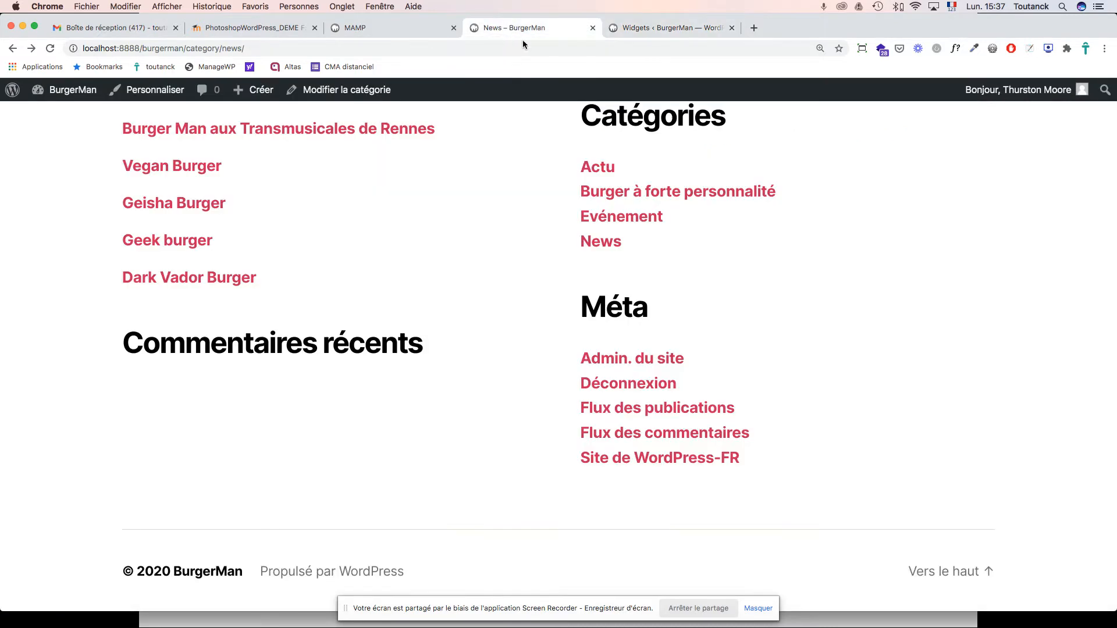
pyautogui.scroll(3, 696, 260)
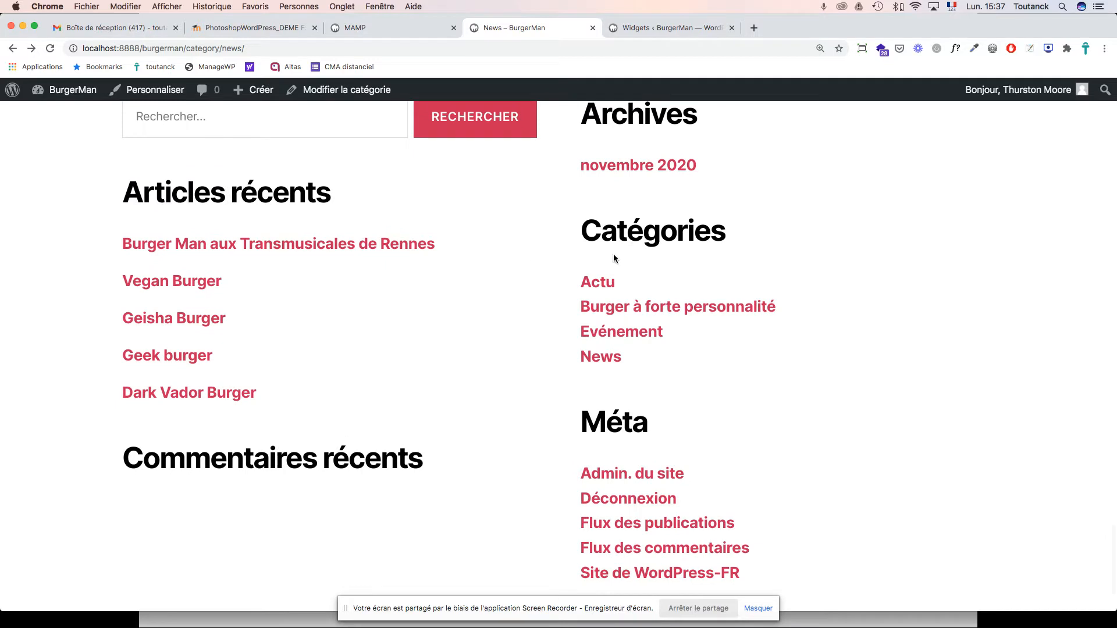
pyautogui.scroll(-3, 640, 287)
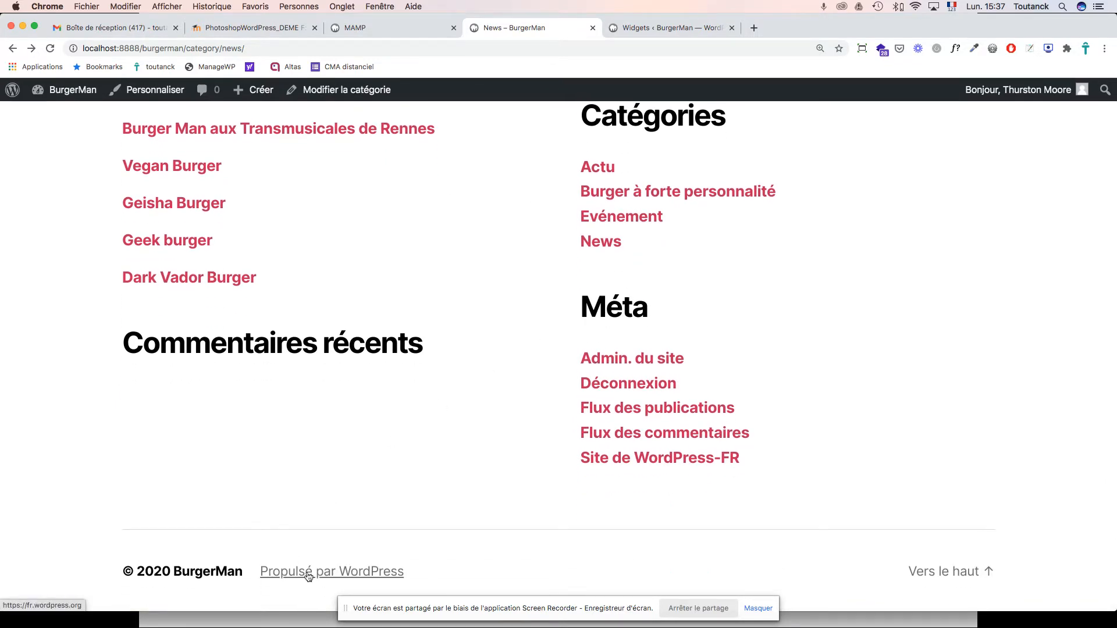
# Add the HTML personnalisé widget to Pied de page #1 from the widgets admin.
pyautogui.click(647, 28)
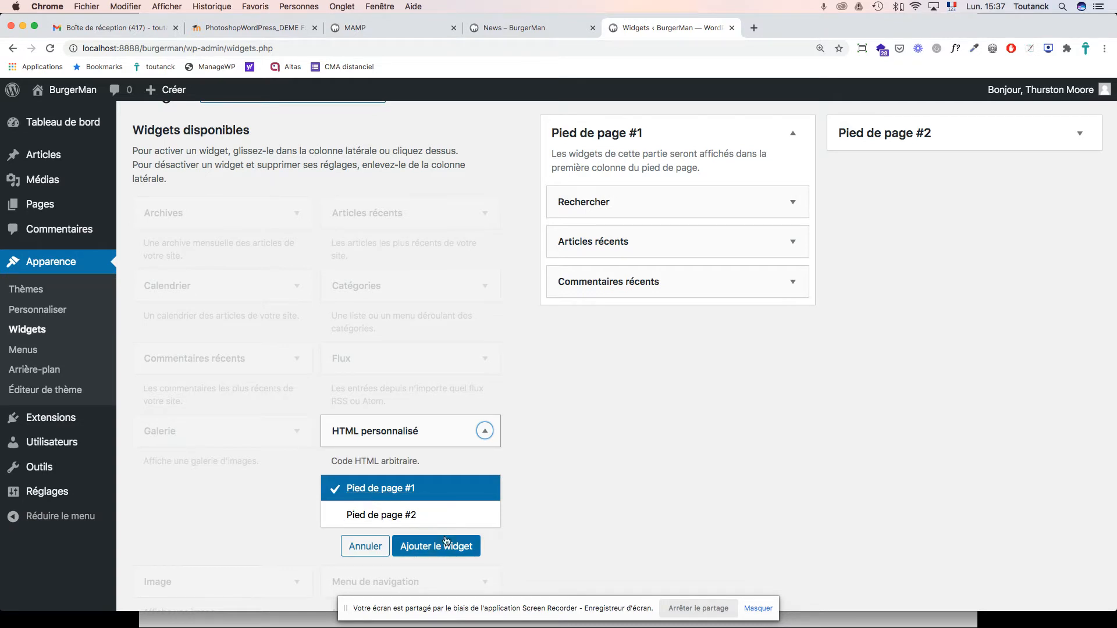
pyautogui.click(430, 551)
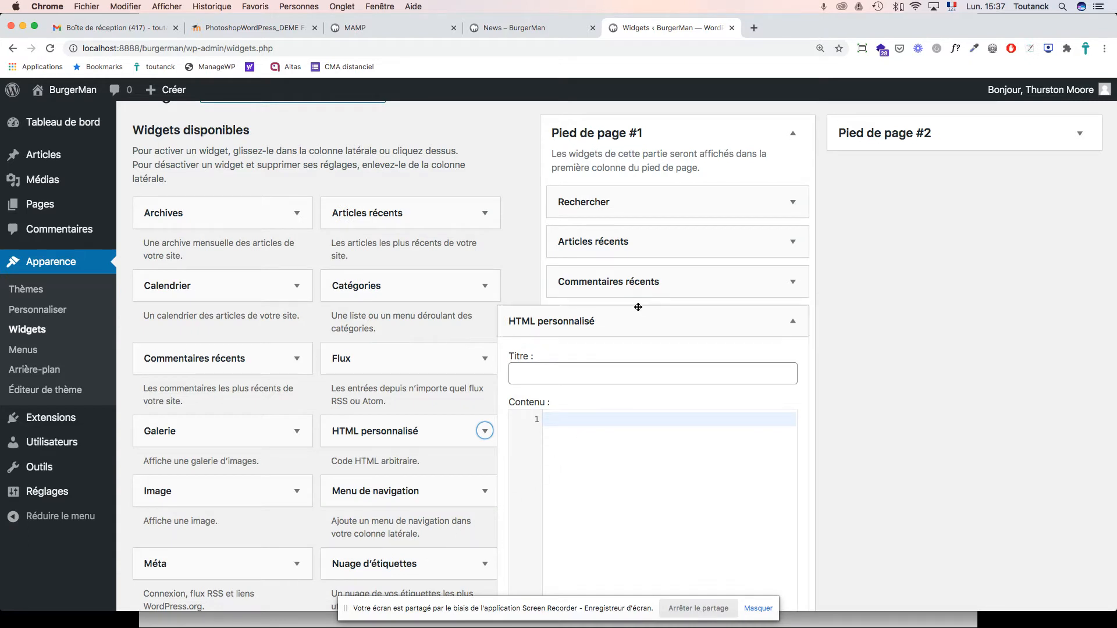
pyautogui.scroll(-1, 640, 300)
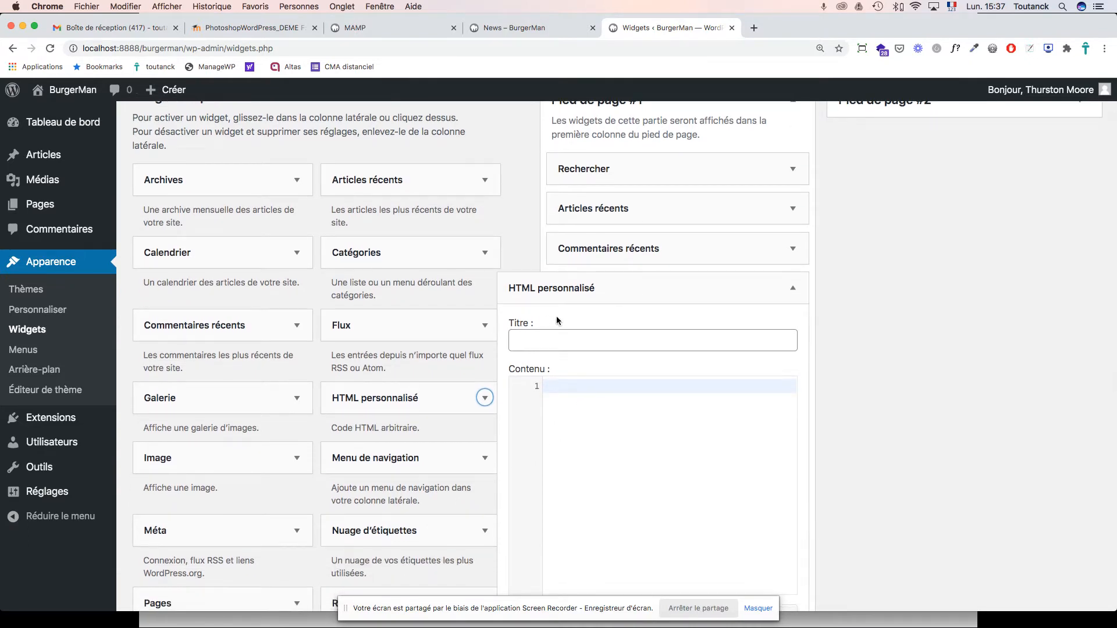
# Title the HTML personnalisé widget "Nous localiser" and save it.
pyautogui.click(558, 336)
pyautogui.write('No')
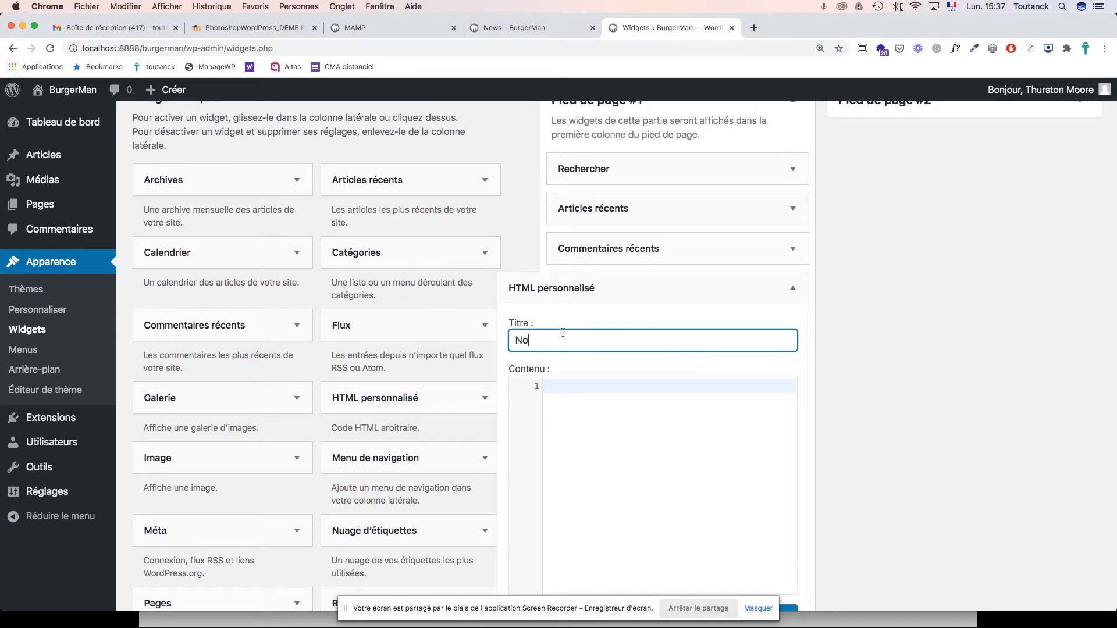
pyautogui.write('us localiser')
pyautogui.scroll(-2, 862, 325)
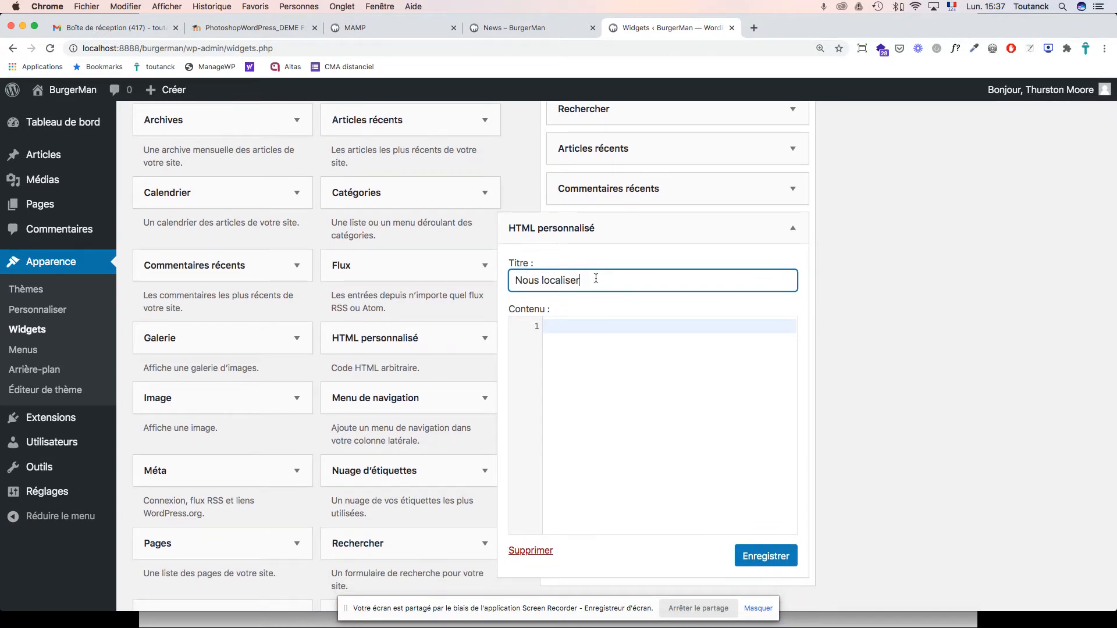
pyautogui.click(774, 562)
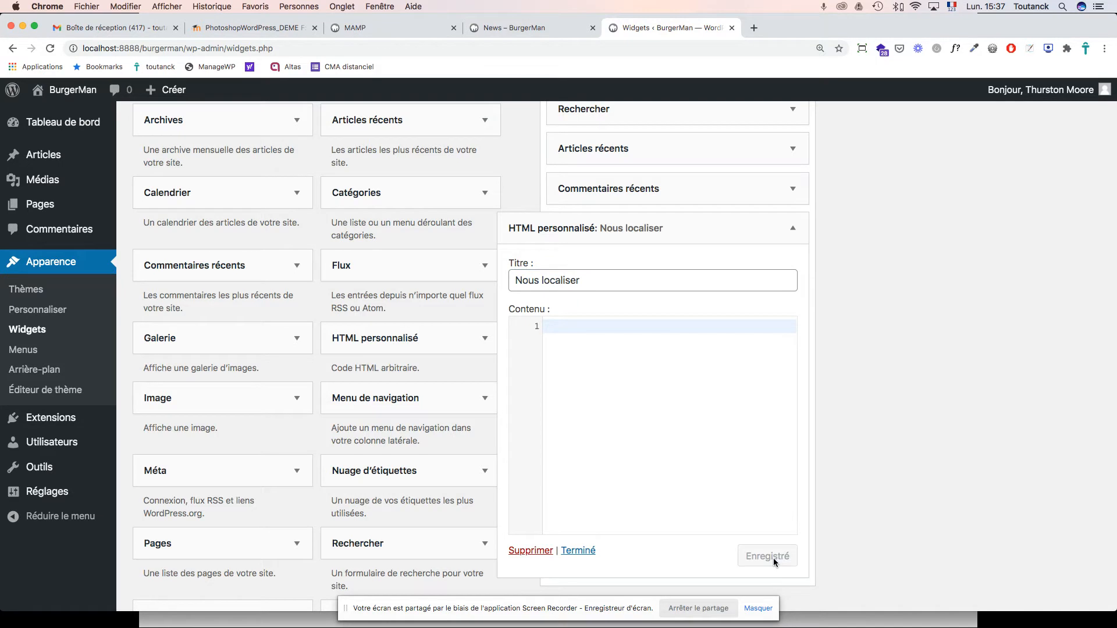
# Reload the News category page to check the footer, and return to the widgets admin.
pyautogui.click(529, 28)
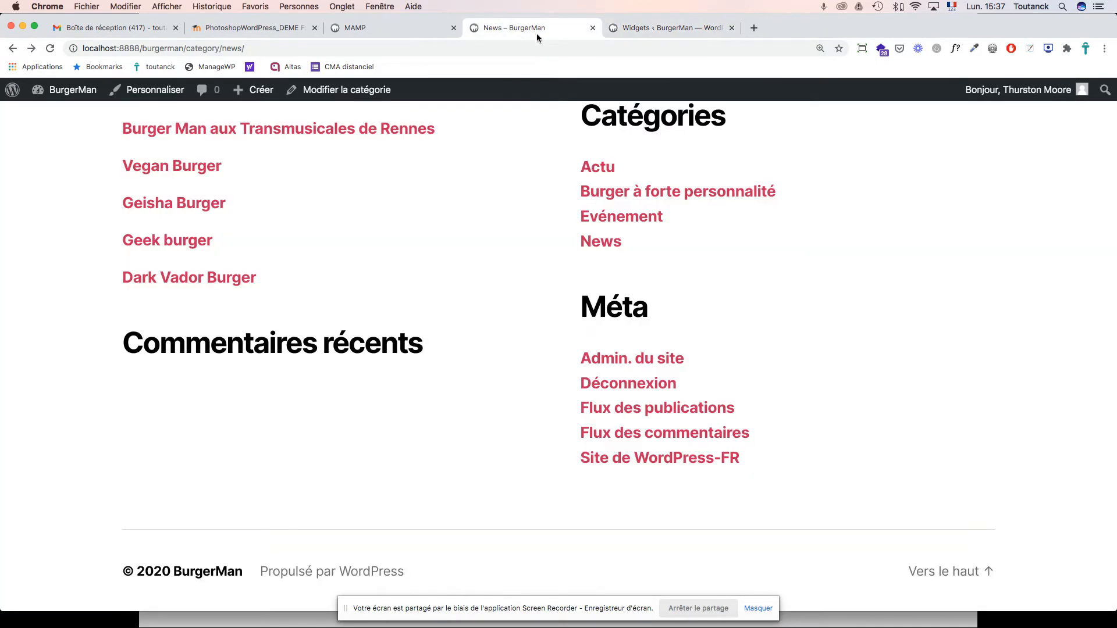
pyautogui.press('super+r')
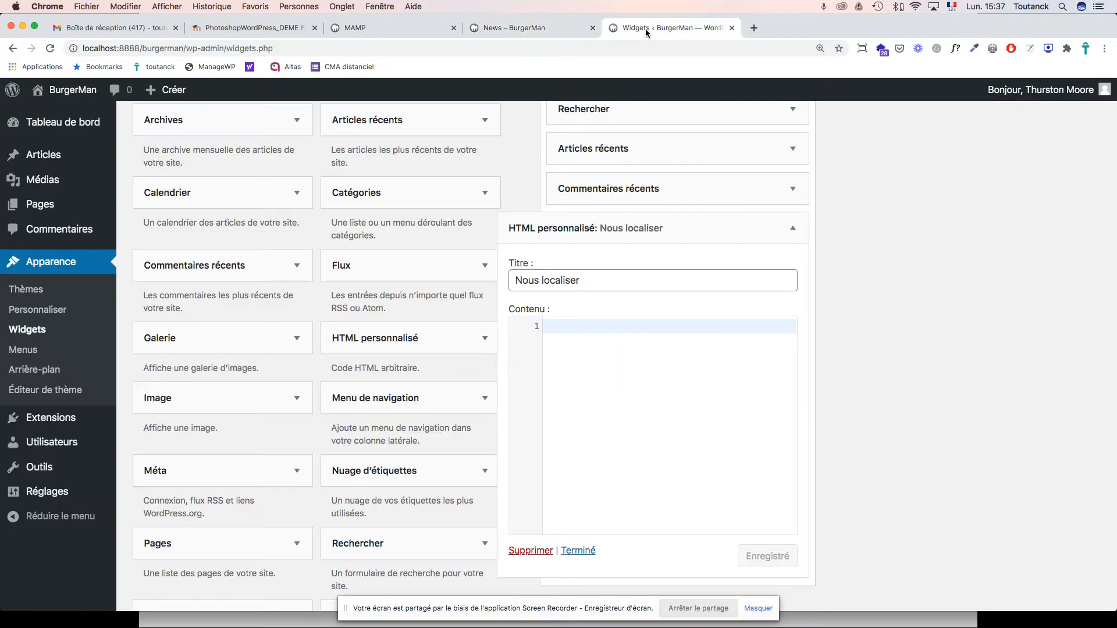
pyautogui.click(645, 28)
# Search the web for "google maps" in a new tab and open the Google Maps site.
pyautogui.click(754, 29)
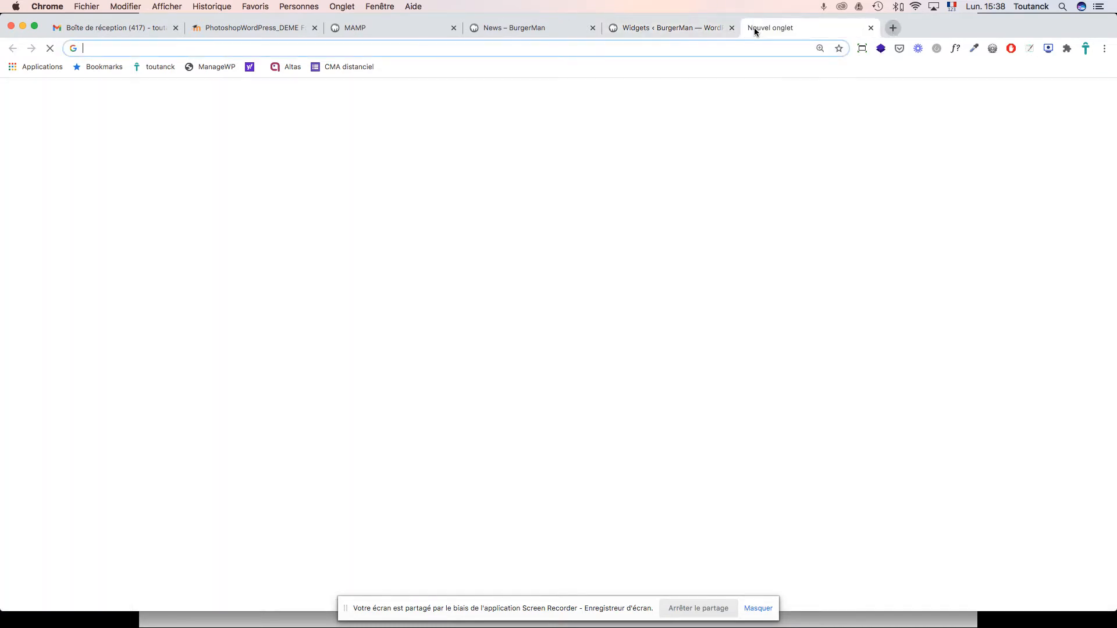
pyautogui.write('google maps')
pyautogui.press('Return')
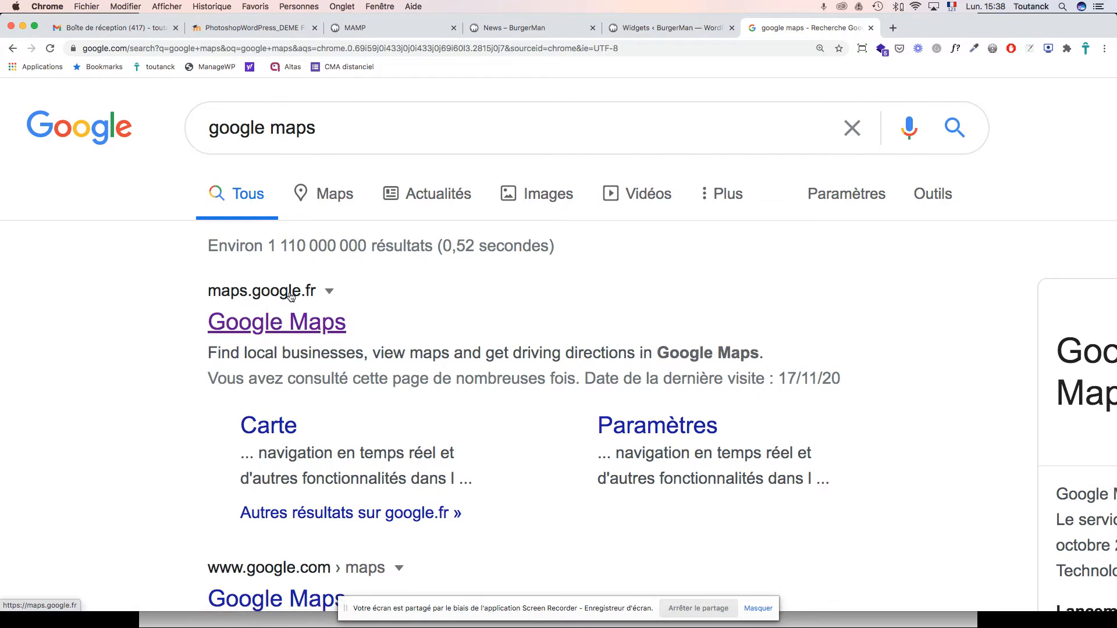
pyautogui.scroll(-1, 308, 327)
pyautogui.click(308, 327)
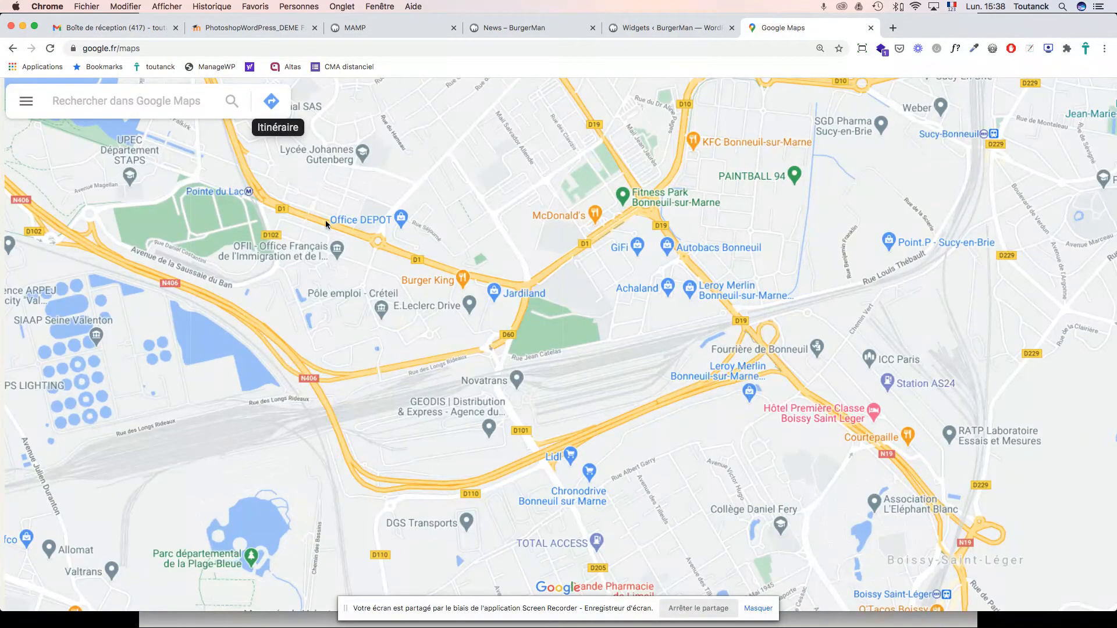
# Search Google Maps for the restaurant's street address and inspect the area around its marker.
pyautogui.click(181, 104)
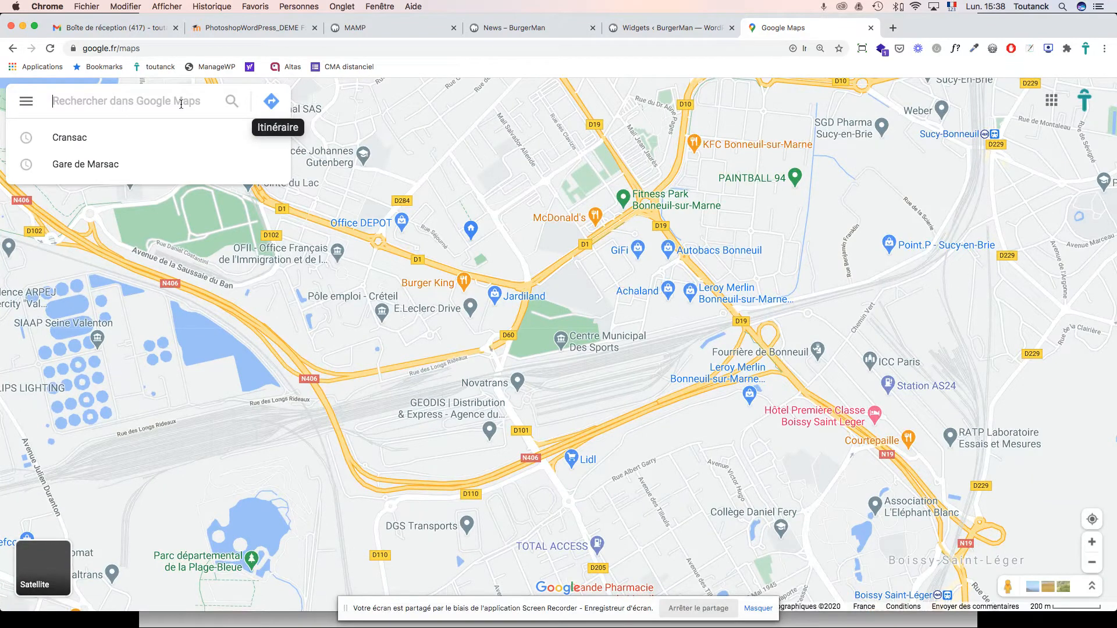
pyautogui.write('35')
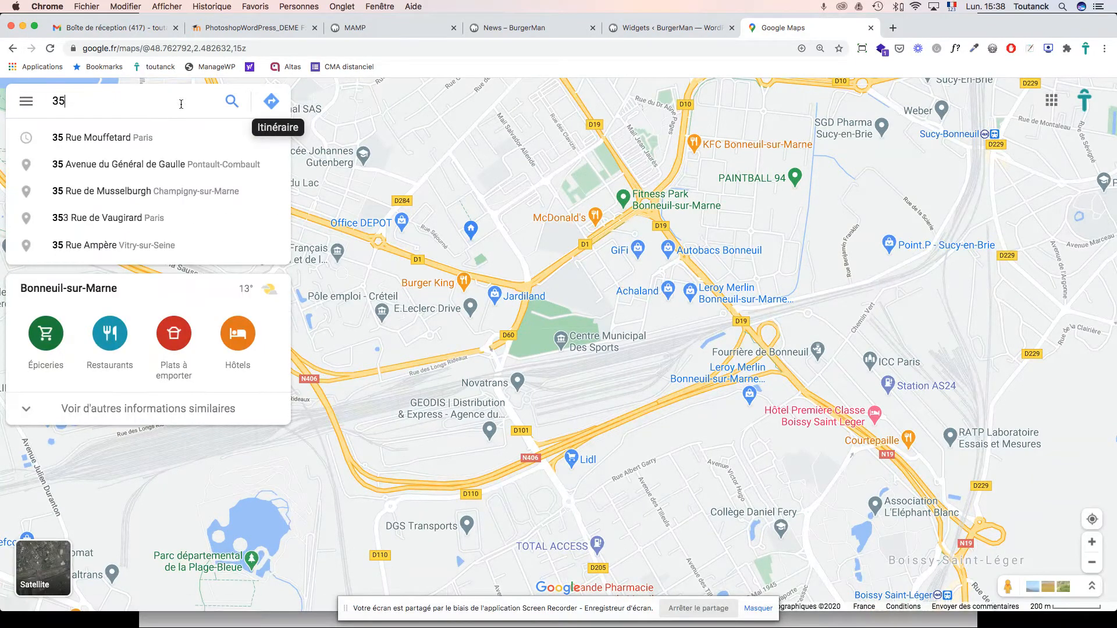
pyautogui.write(' rue mouffetard ')
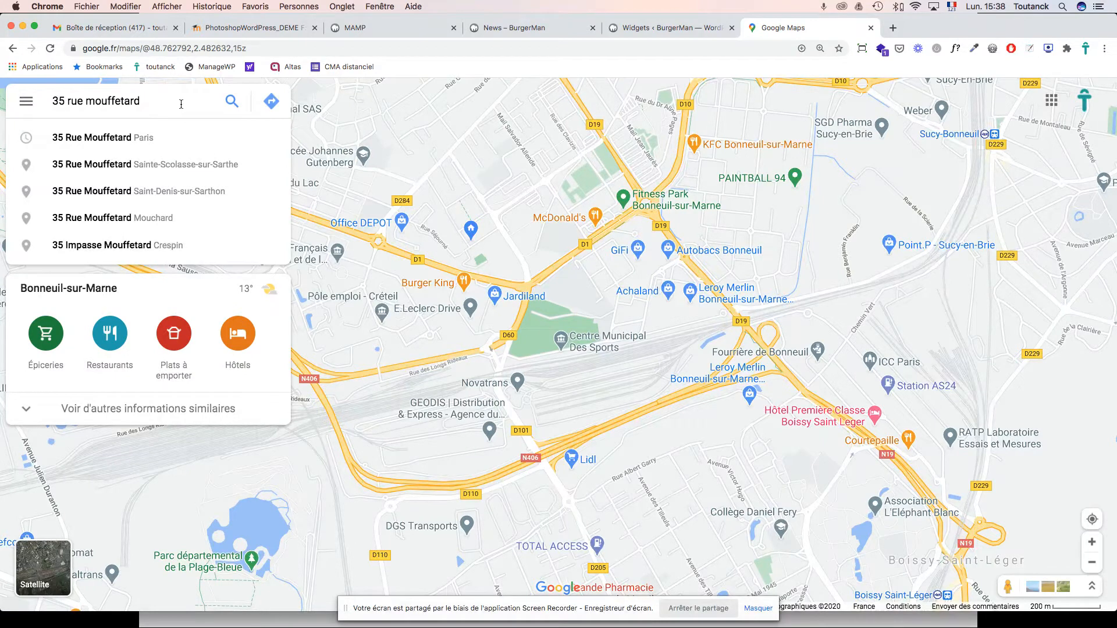
pyautogui.write('7500')
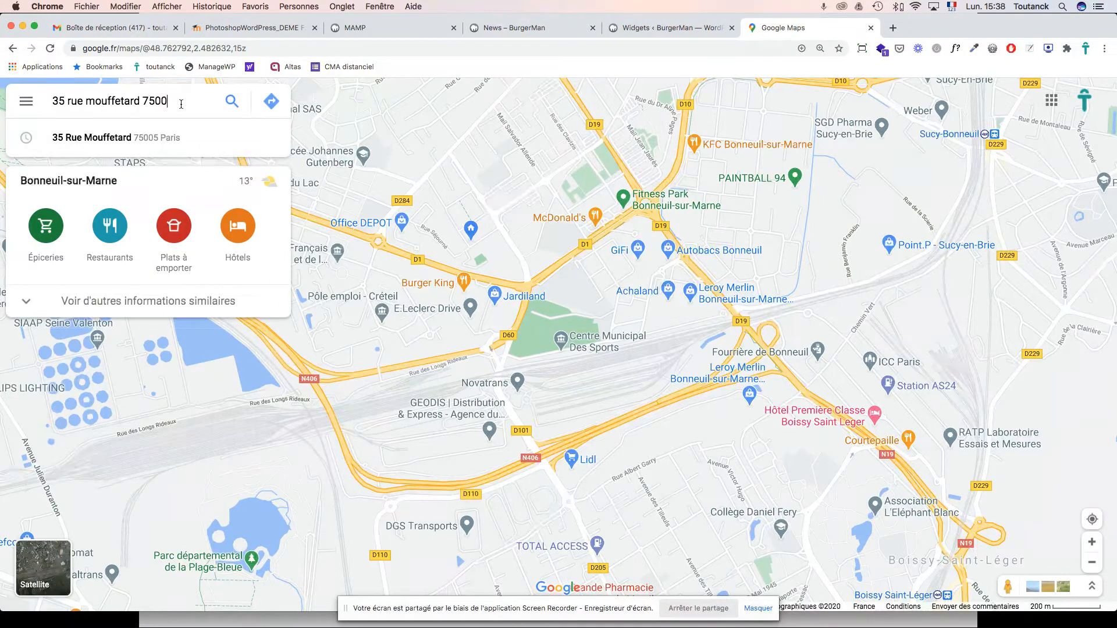
pyautogui.press('Return')
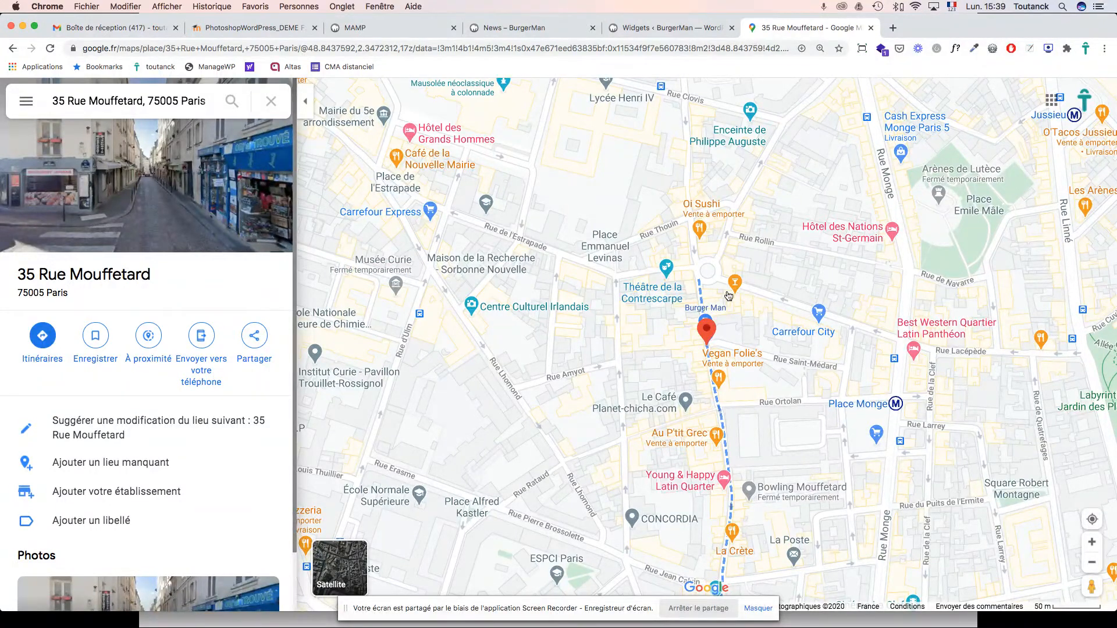
pyautogui.scroll(-2, 727, 295)
pyautogui.scroll(3, 698, 295)
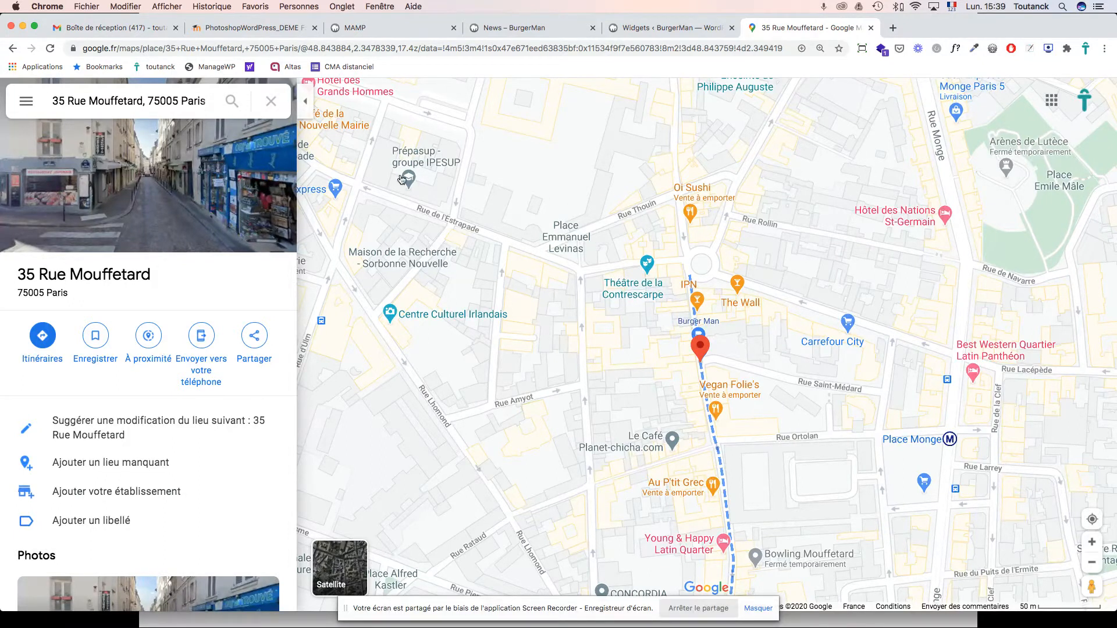
# Copy the Moyenne-size embed HTML for the located address and paste it into the Nous localiser widget's content.
pyautogui.click(255, 337)
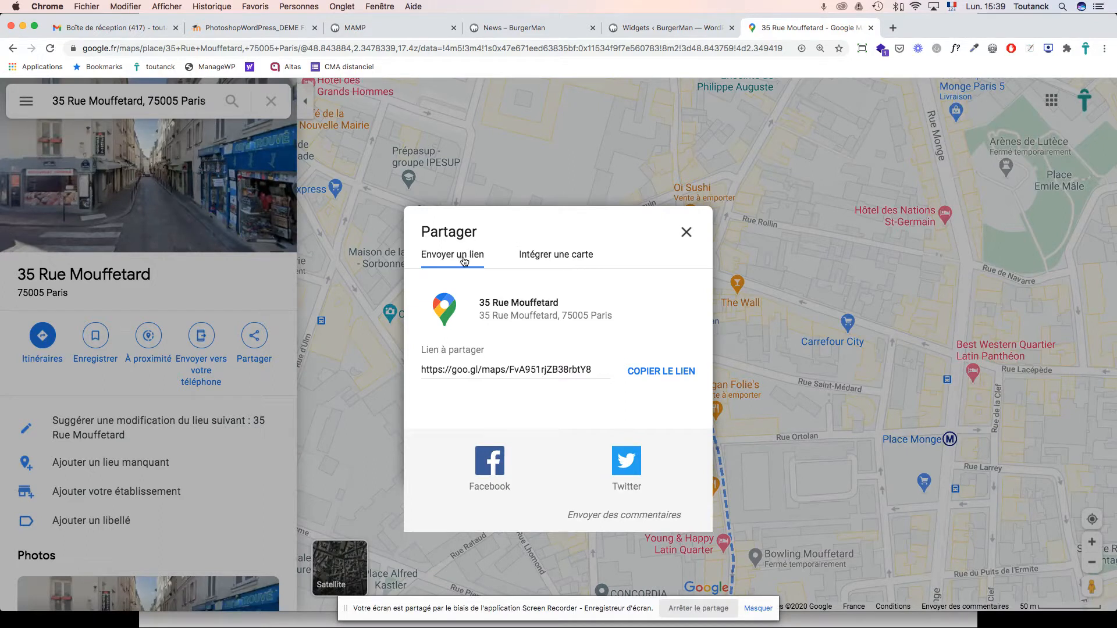
pyautogui.click(553, 259)
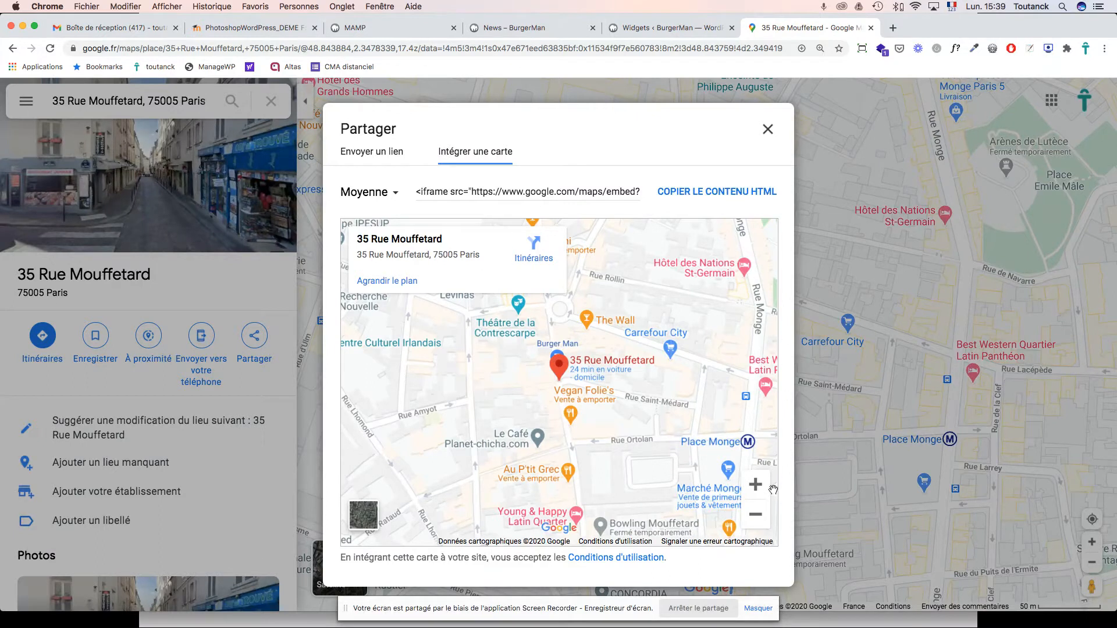
pyautogui.moveTo(630, 395)
pyautogui.mouseDown()
pyautogui.moveTo(511, 402)
pyautogui.moveTo(394, 438)
pyautogui.moveTo(647, 410)
pyautogui.mouseUp()
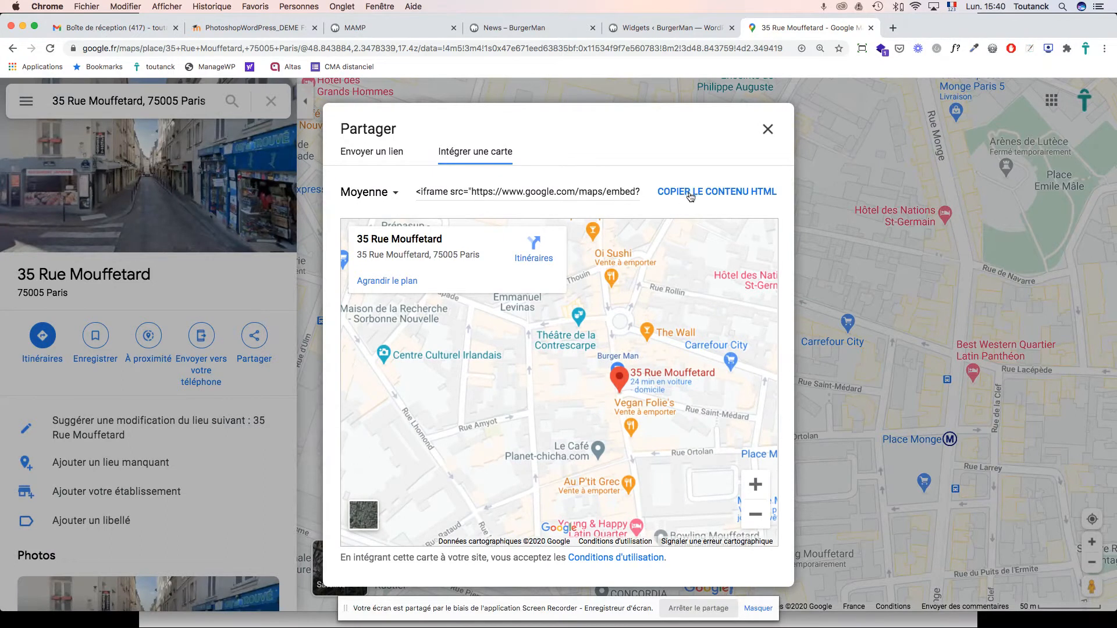
pyautogui.click(724, 195)
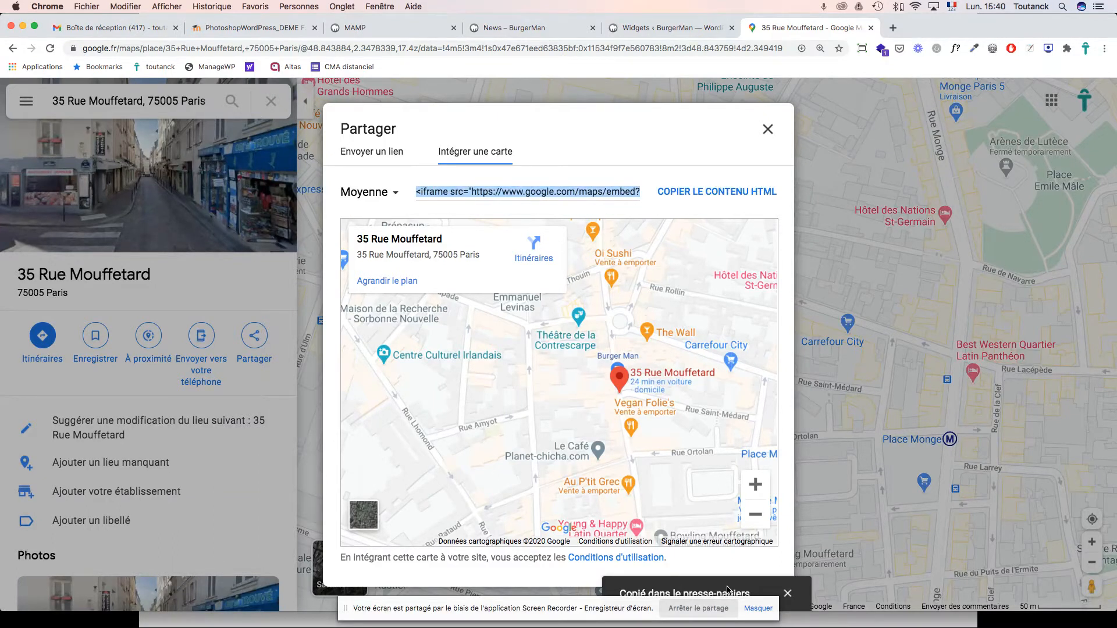
pyautogui.click(692, 30)
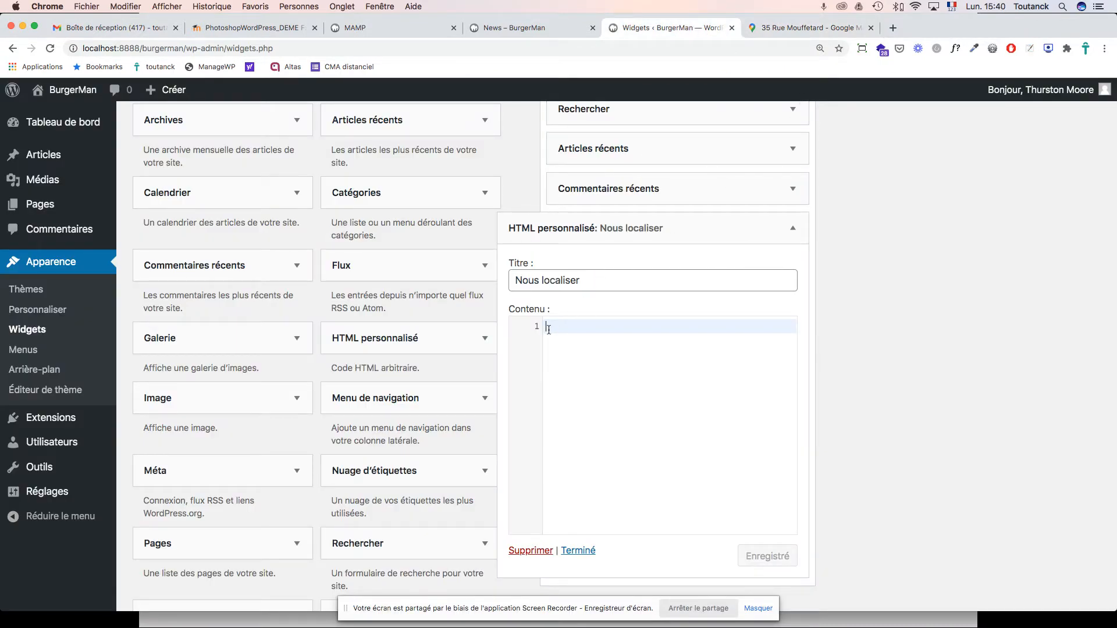
pyautogui.press('super+v')
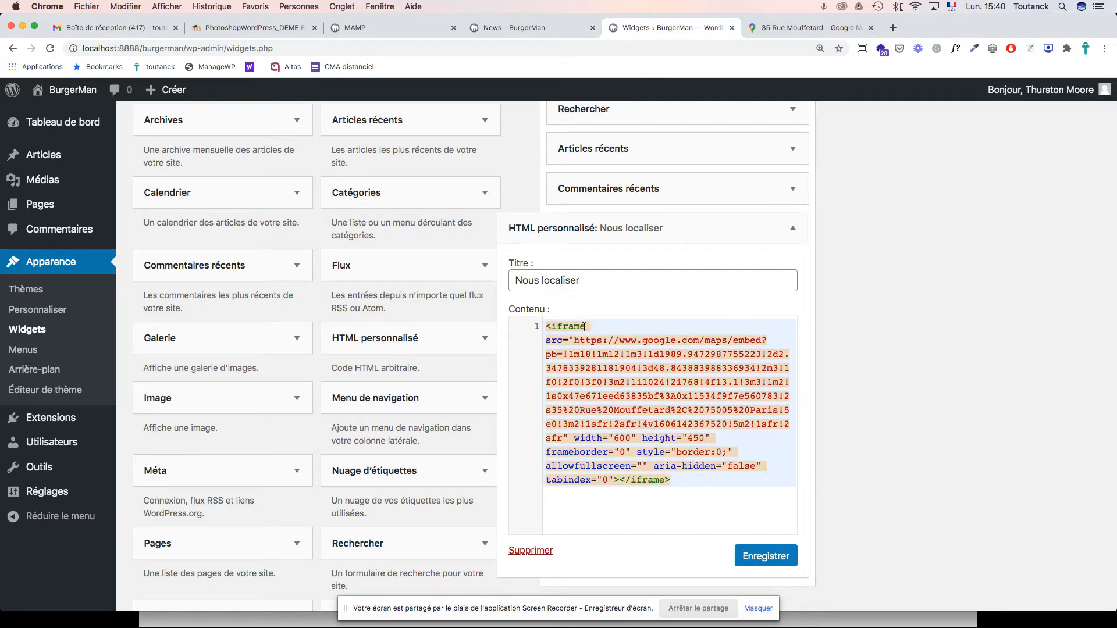
# Examine the pasted iframe code, including its source URL, encoded address, width, height and border attributes.
pyautogui.doubleClick(557, 327)
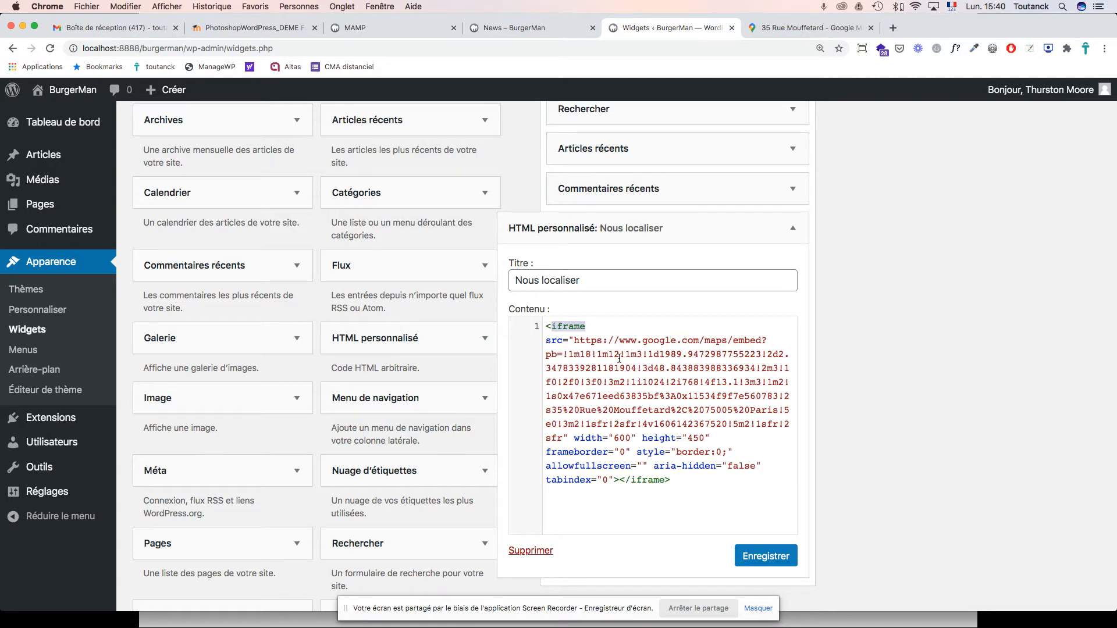
pyautogui.press('super+a')
pyautogui.doubleClick(554, 341)
pyautogui.moveTo(575, 341); pyautogui.dragTo(700, 342)
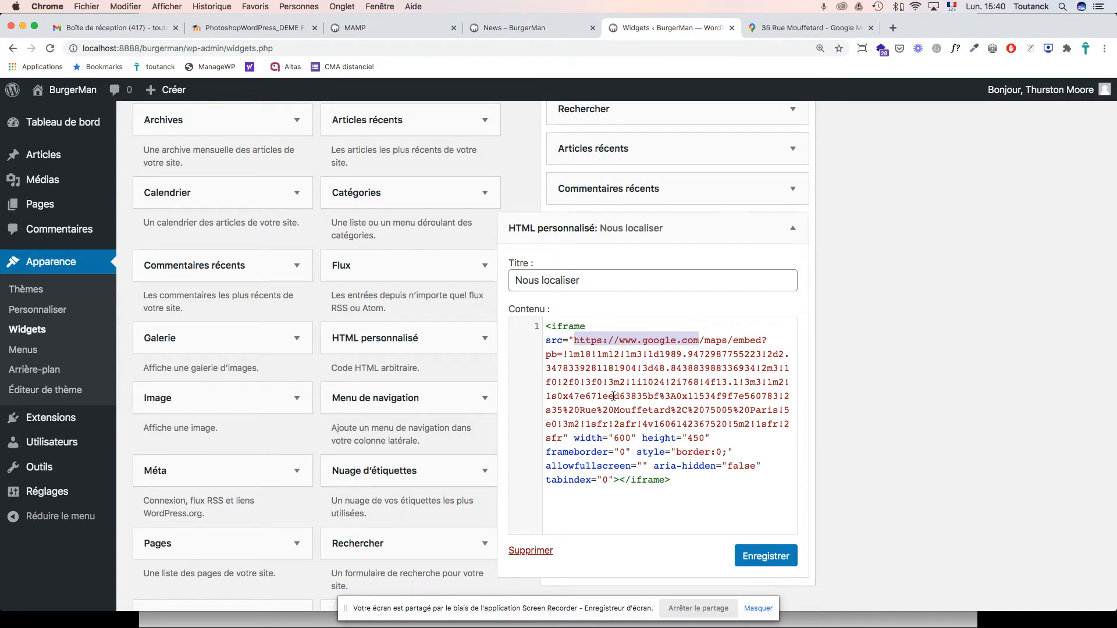
pyautogui.click(552, 410)
pyautogui.press('super+a')
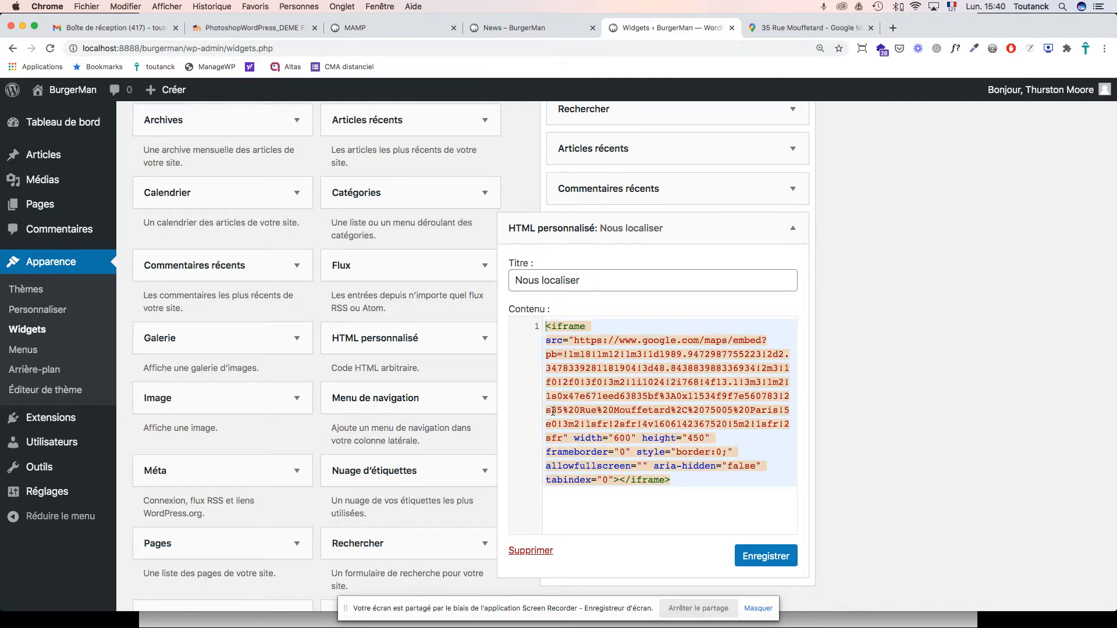
pyautogui.moveTo(552, 410); pyautogui.dragTo(561, 410)
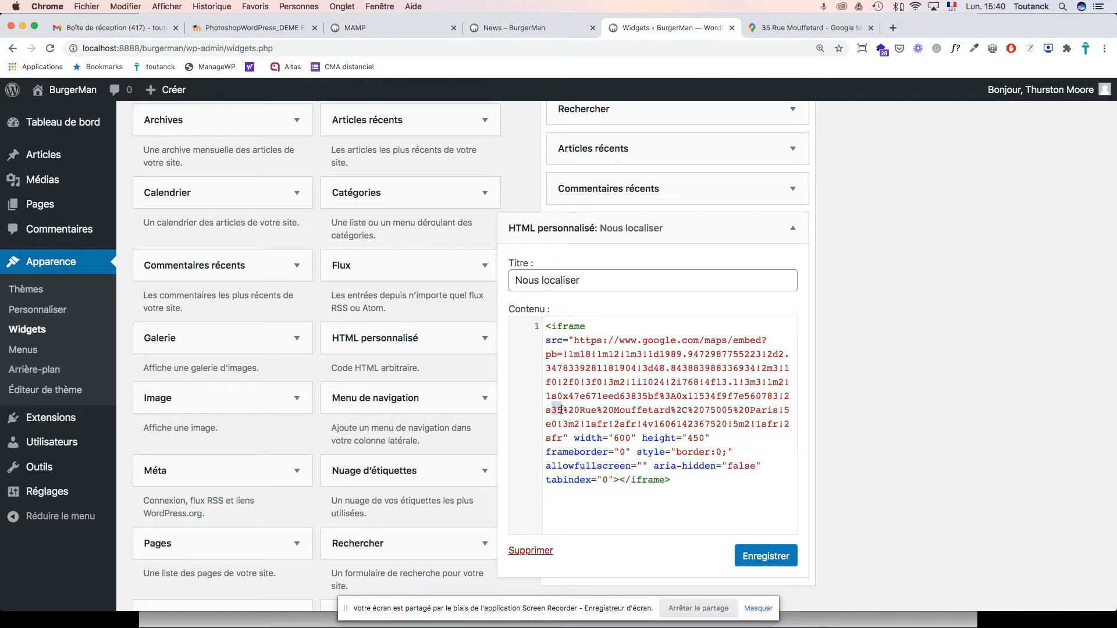
pyautogui.moveTo(581, 411); pyautogui.dragTo(565, 412)
pyautogui.tripleClick(605, 400)
pyautogui.moveTo(579, 410); pyautogui.dragTo(673, 409)
pyautogui.tripleClick(598, 410)
pyautogui.tripleClick(614, 410)
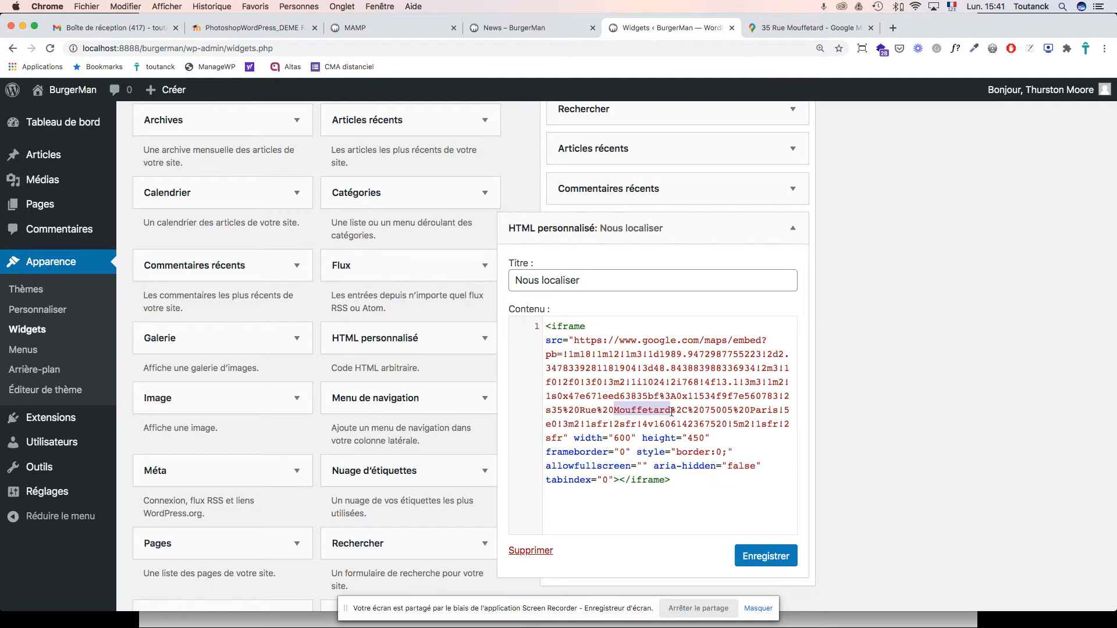
pyautogui.tripleClick(672, 411)
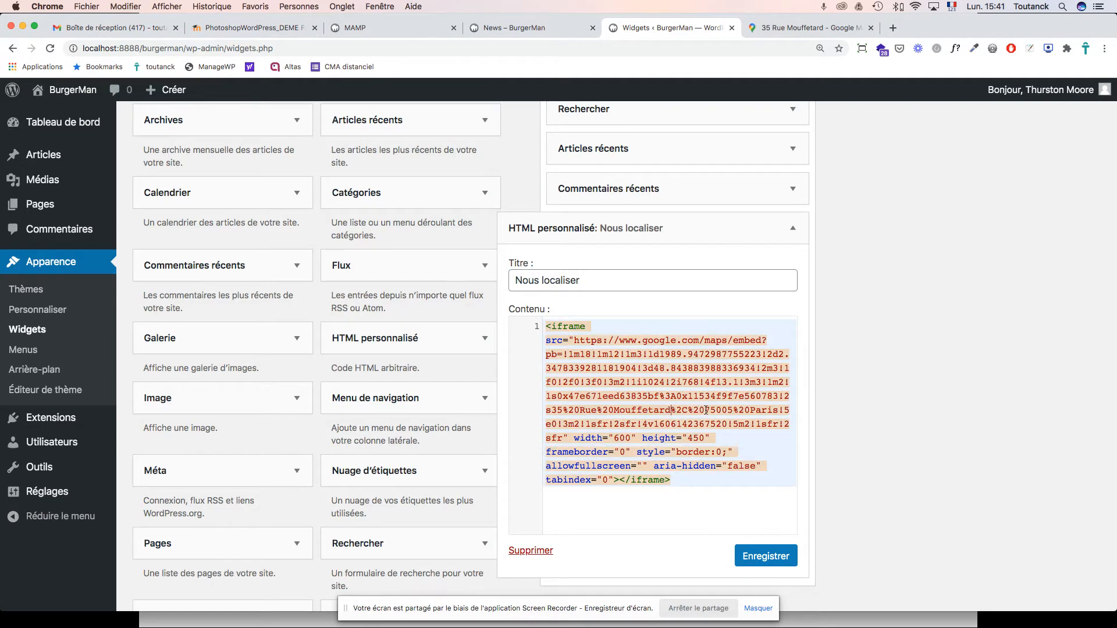
pyautogui.moveTo(704, 410); pyautogui.dragTo(772, 408)
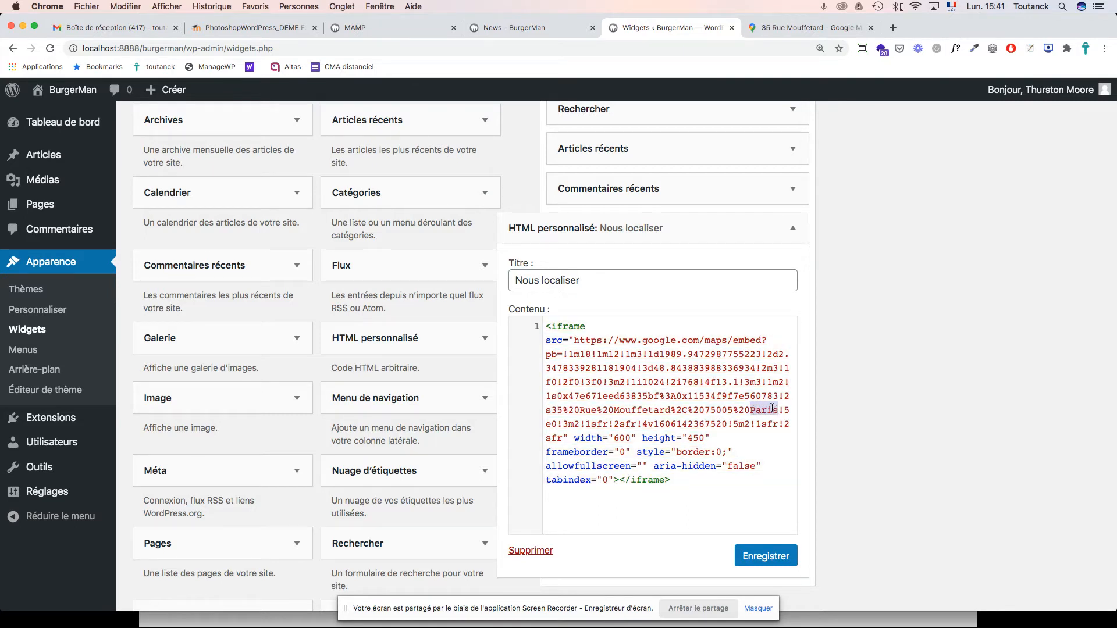
pyautogui.doubleClick(591, 439)
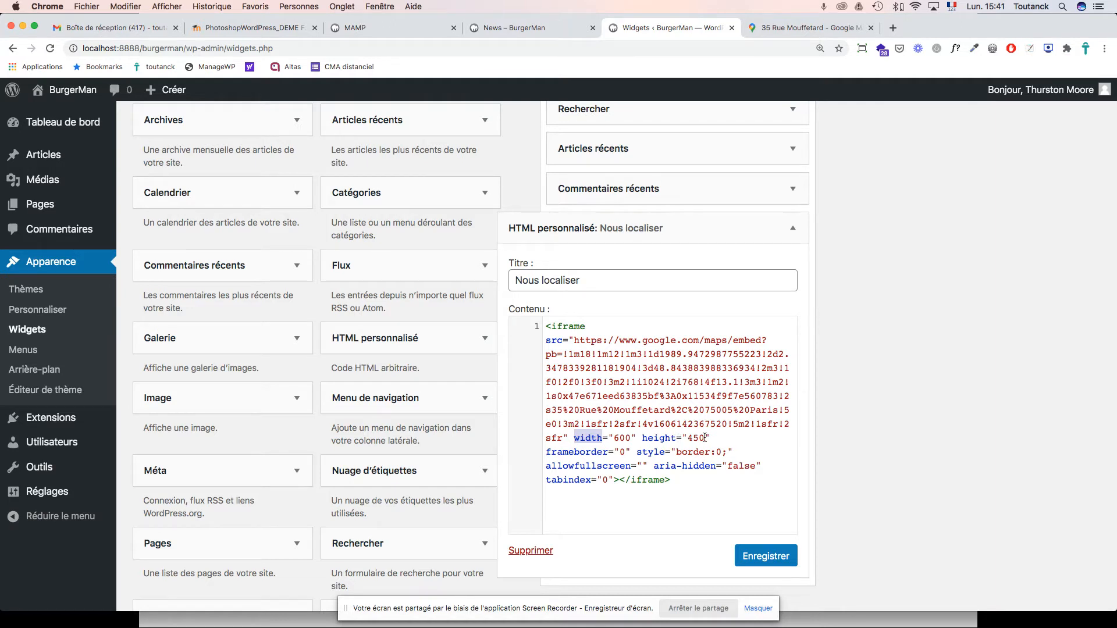
pyautogui.scroll(-2, 705, 437)
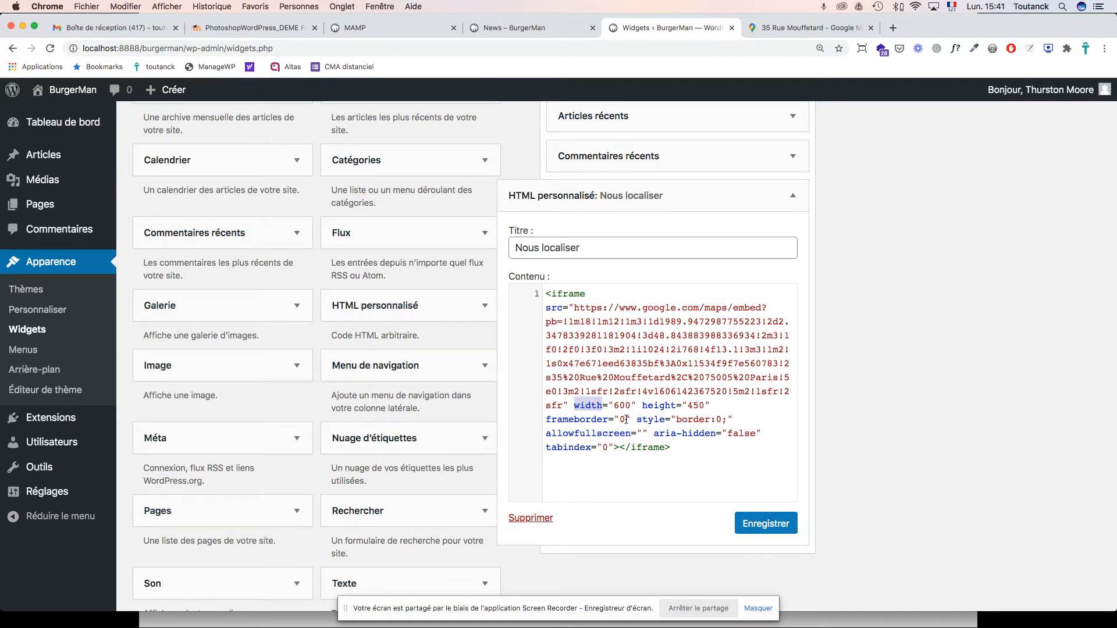
pyautogui.doubleClick(696, 419)
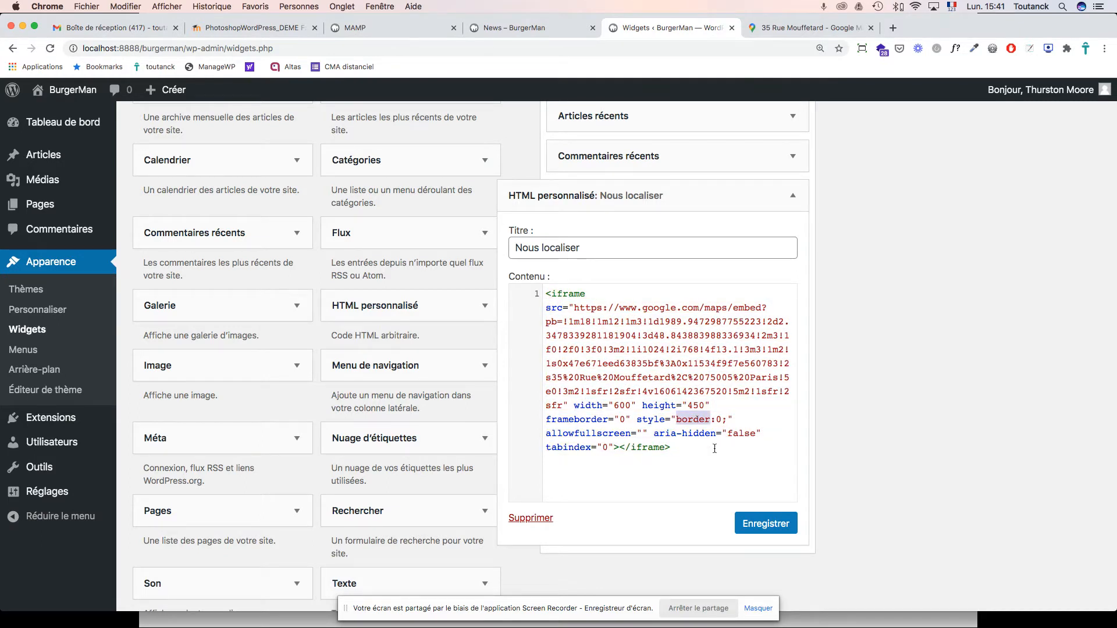
# Save the Nous localiser widget and reload the News category page to check its footer map.
pyautogui.scroll(-2, 712, 446)
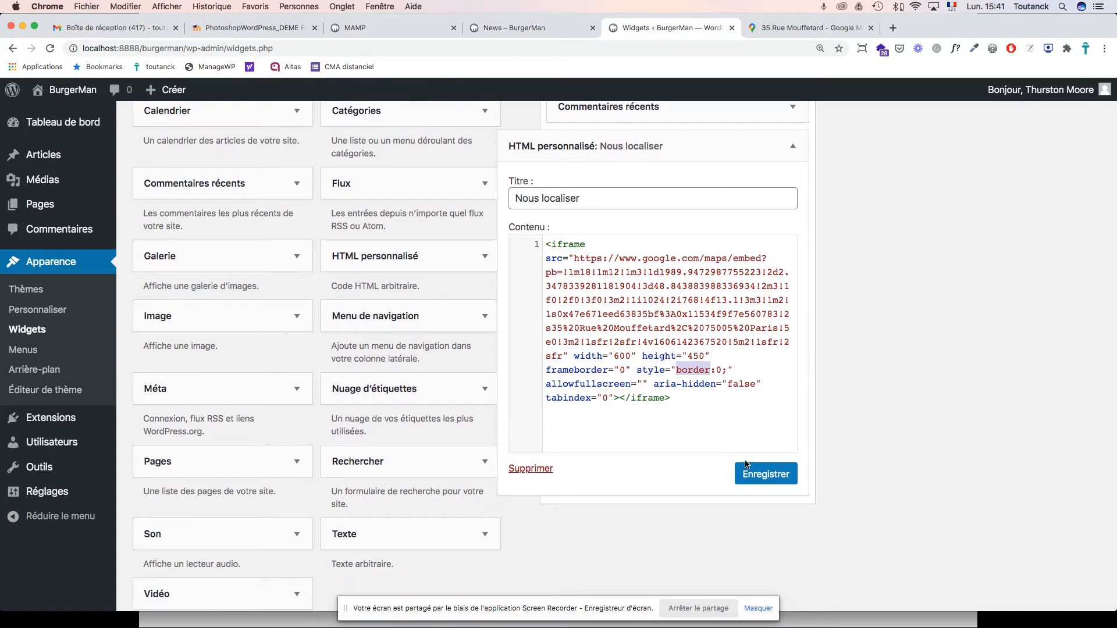
pyautogui.click(759, 475)
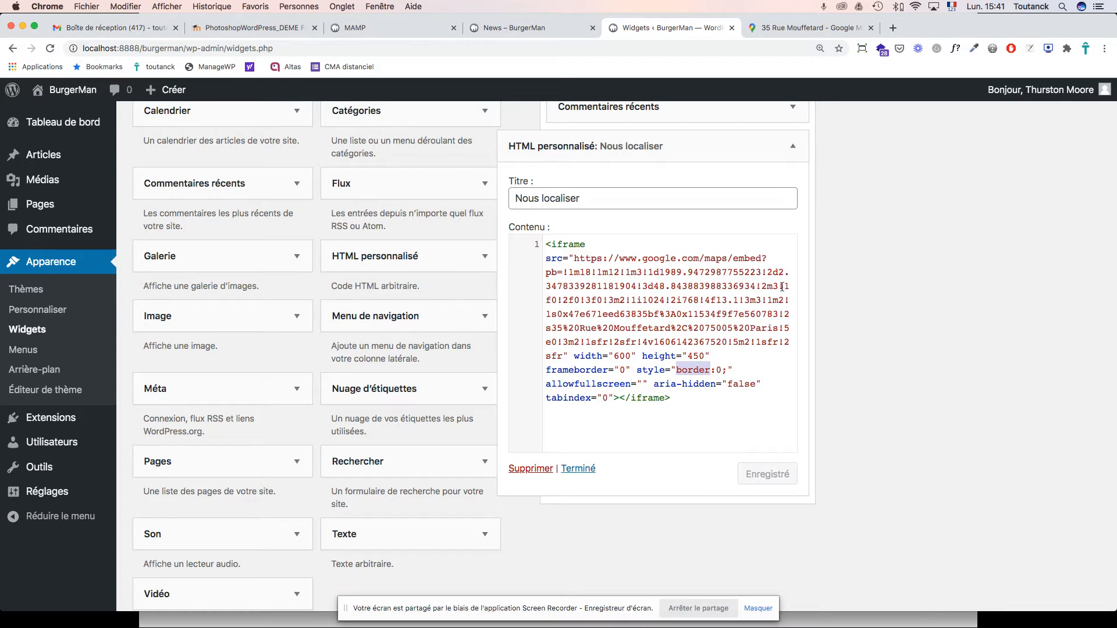
pyautogui.click(521, 27)
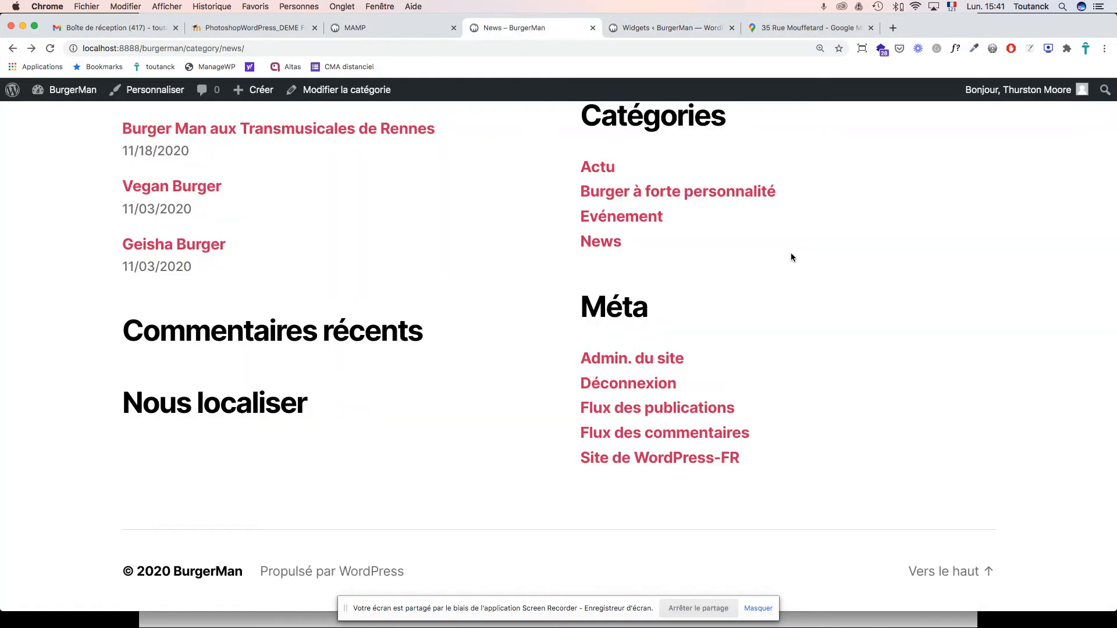
pyautogui.press('super+r')
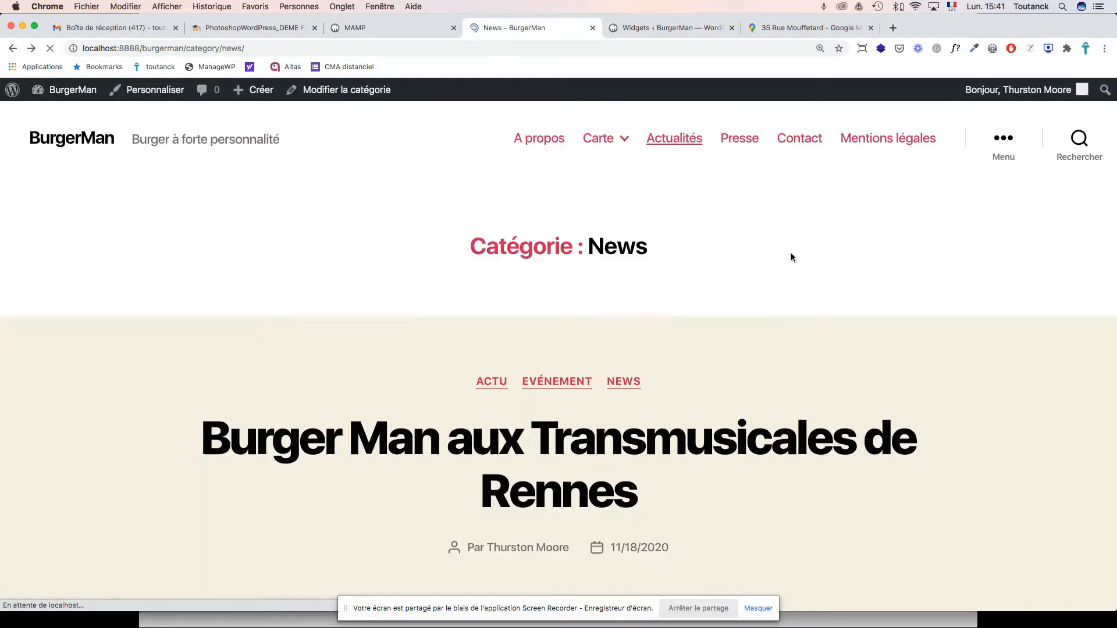
pyautogui.scroll(-3, 790, 257)
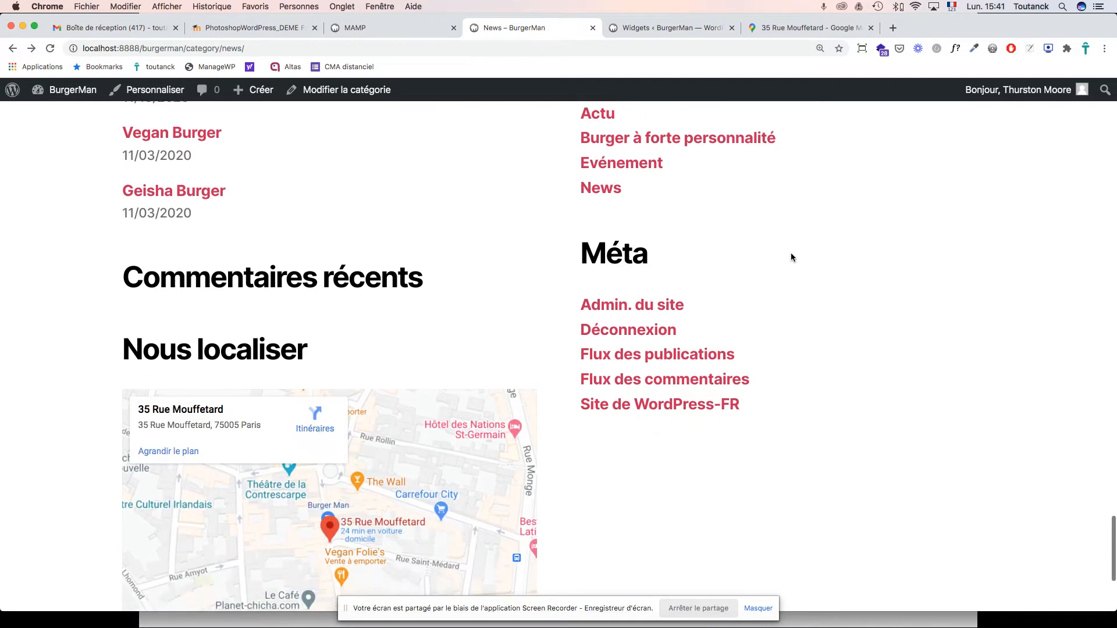
# Inspect the Nous localiser map in the News page footer at a narrow browser width and at full width.
pyautogui.scroll(-1, 791, 252)
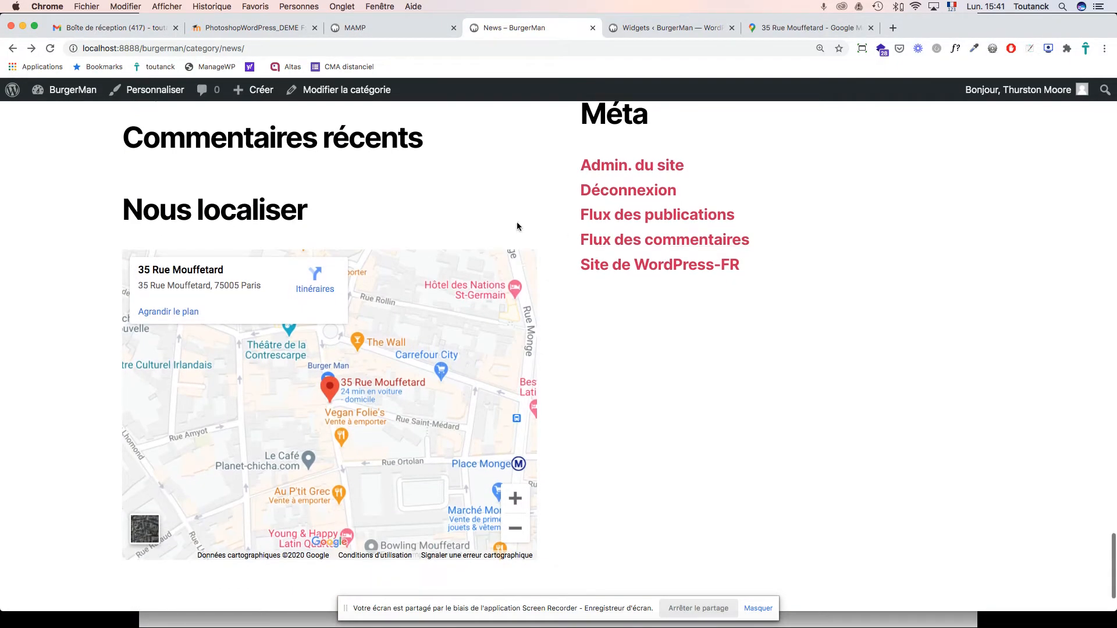
pyautogui.scroll(-1, 340, 225)
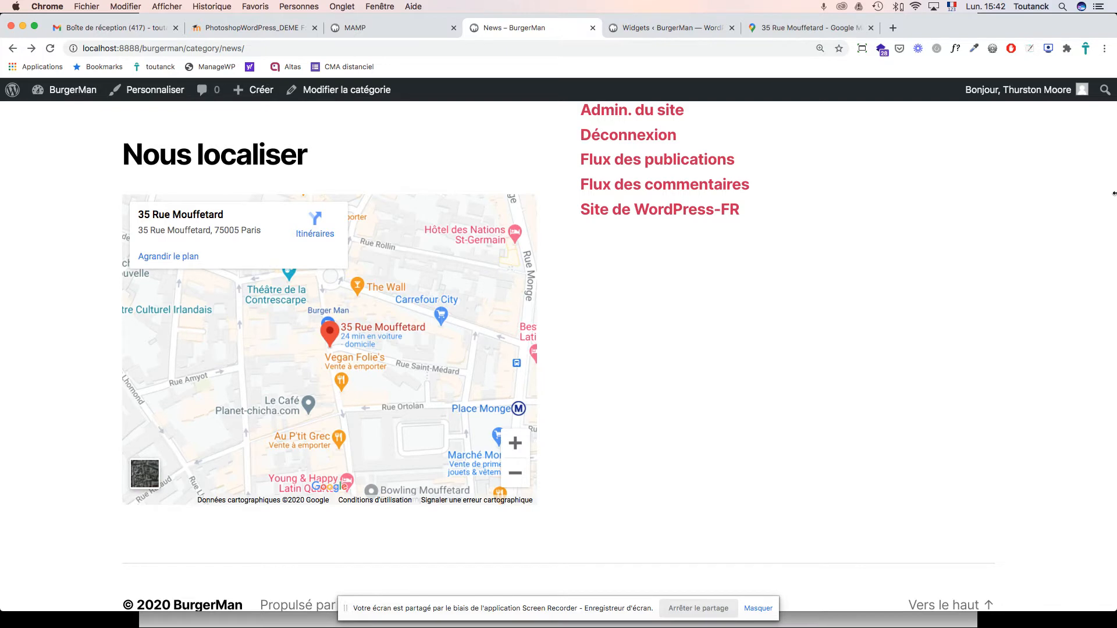
pyautogui.moveTo(1113, 193); pyautogui.dragTo(291, 194)
pyautogui.scroll(10, 204, 266)
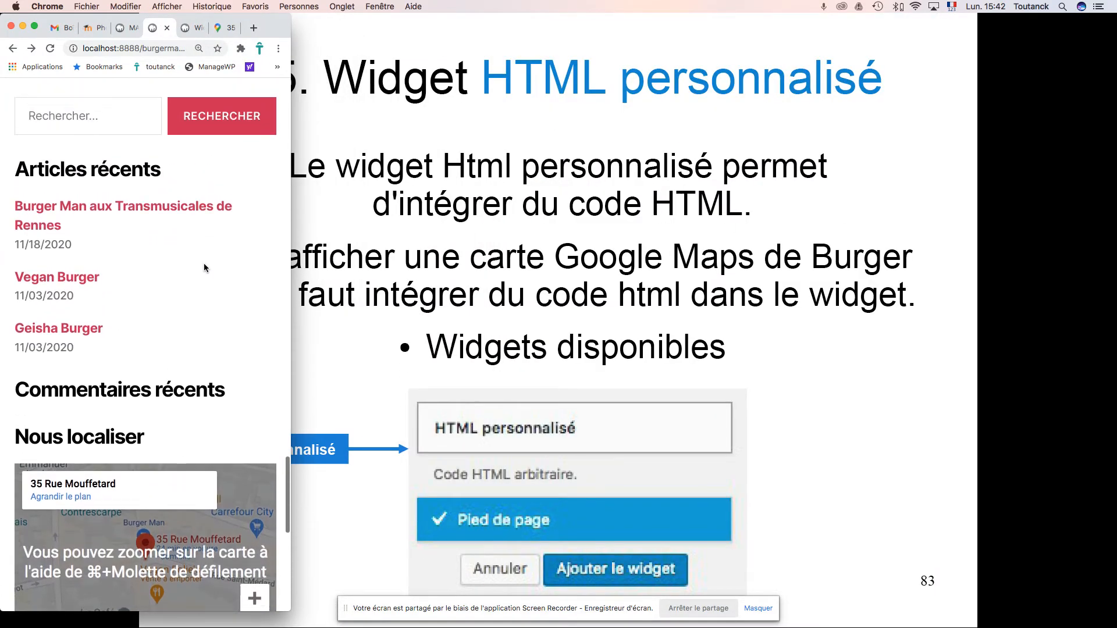
pyautogui.scroll(-3, 204, 263)
pyautogui.moveTo(273, 257); pyautogui.dragTo(1113, 244)
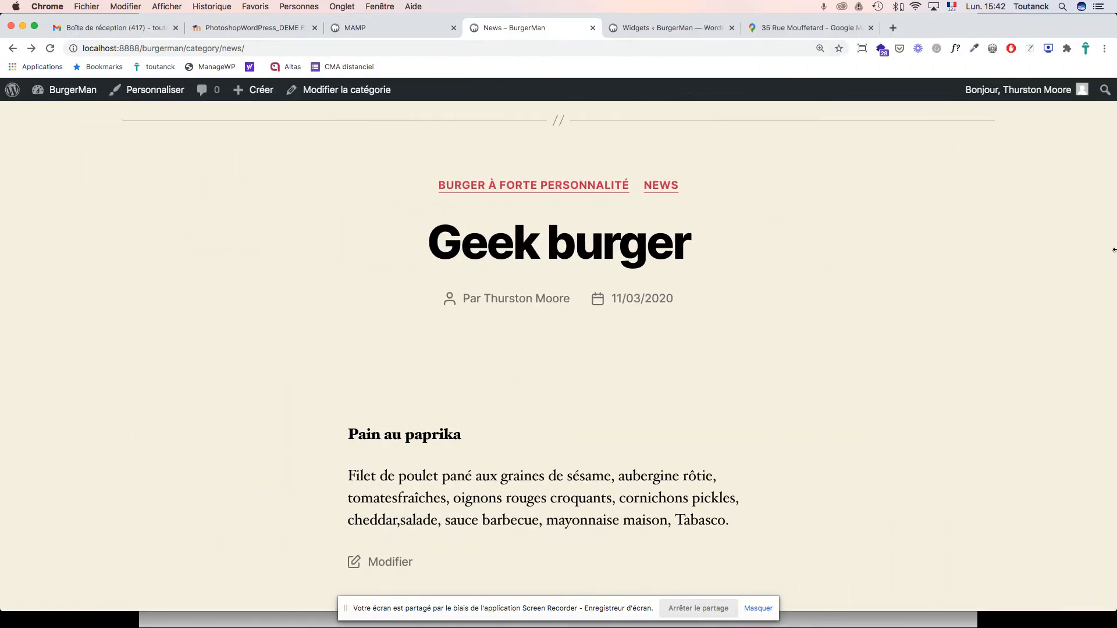
pyautogui.scroll(-15, 847, 262)
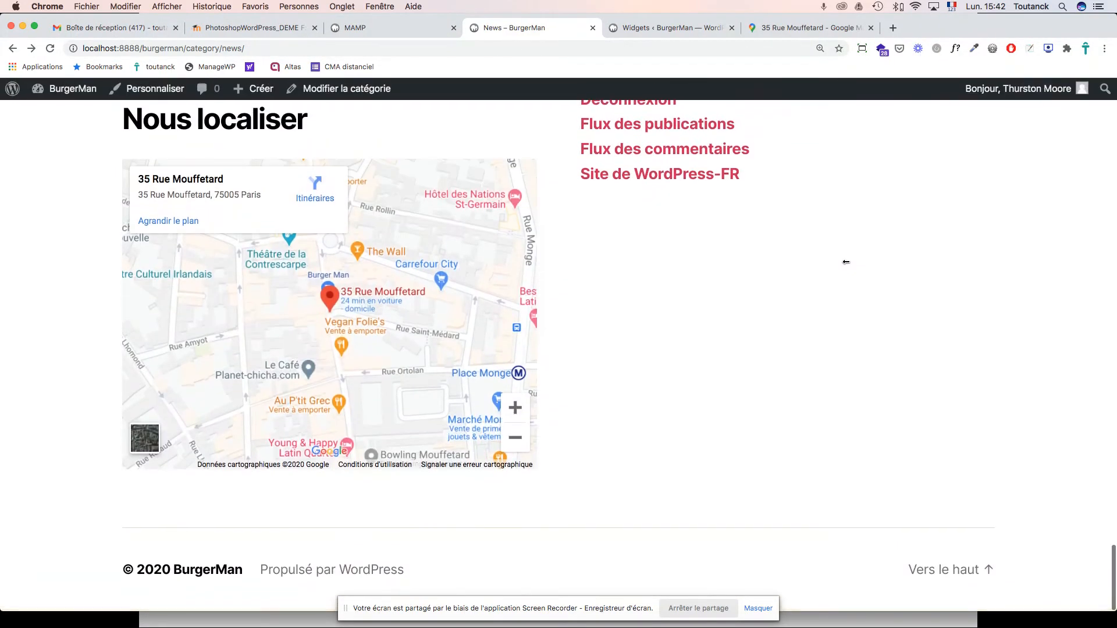
pyautogui.scroll(5, 591, 185)
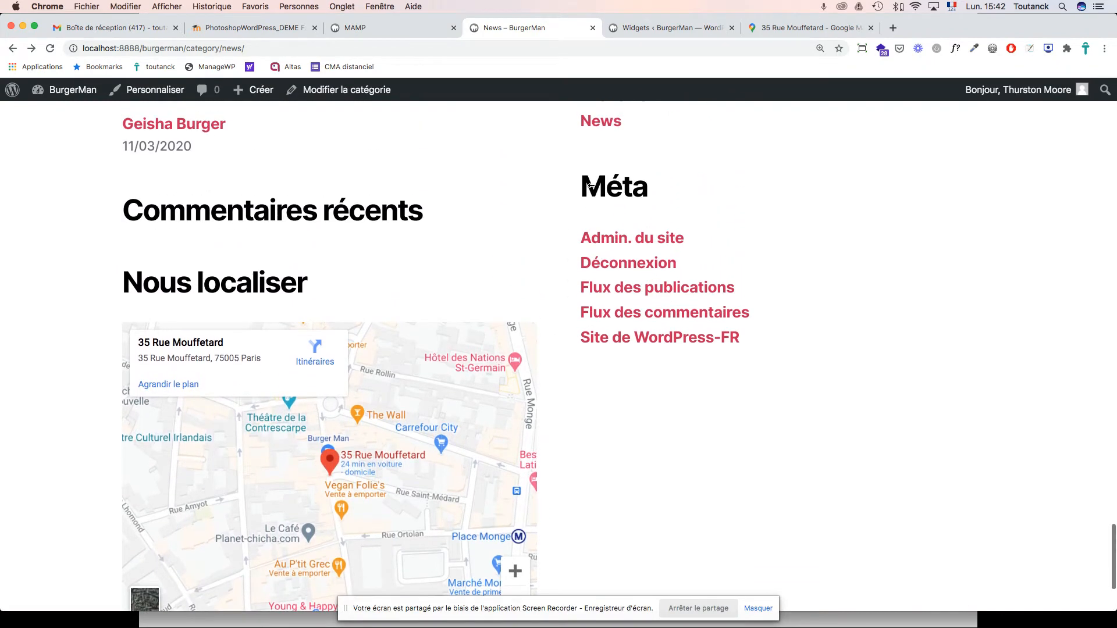
pyautogui.scroll(3, 591, 185)
pyautogui.scroll(-5, 591, 185)
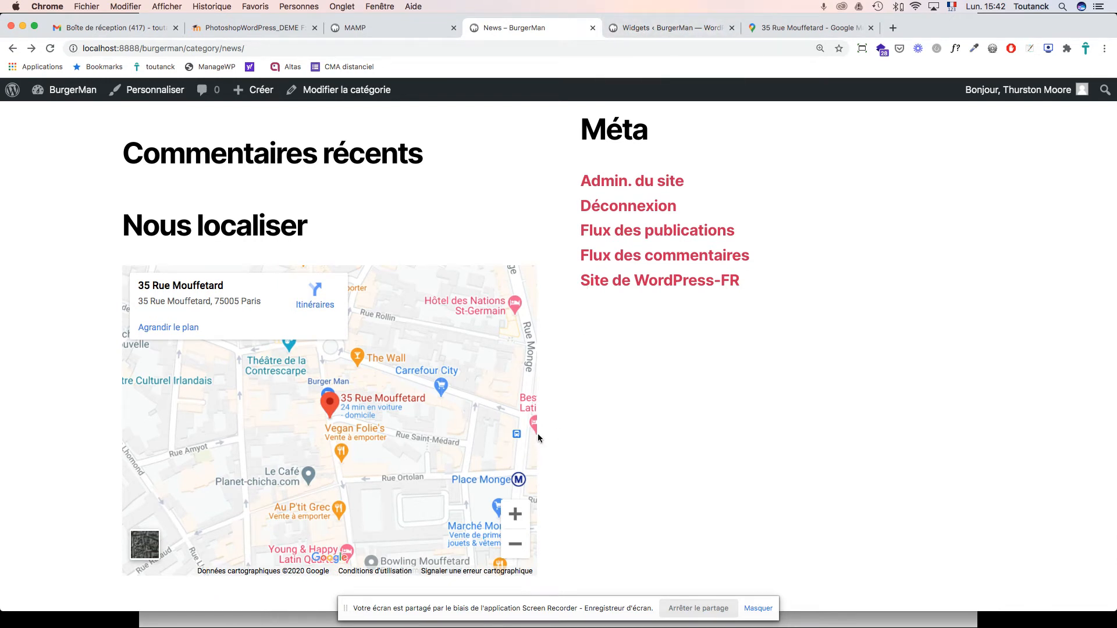
pyautogui.scroll(-3, 567, 429)
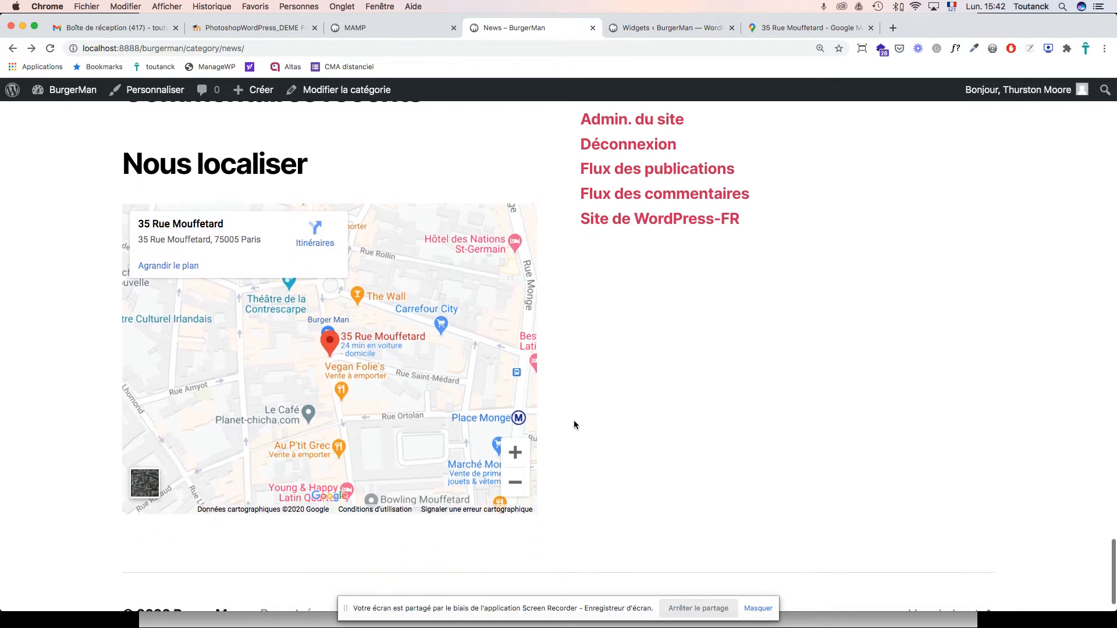
# Set the Nous localiser iframe height to 250, save the widget, and reload the News page to check its map.
pyautogui.click(670, 31)
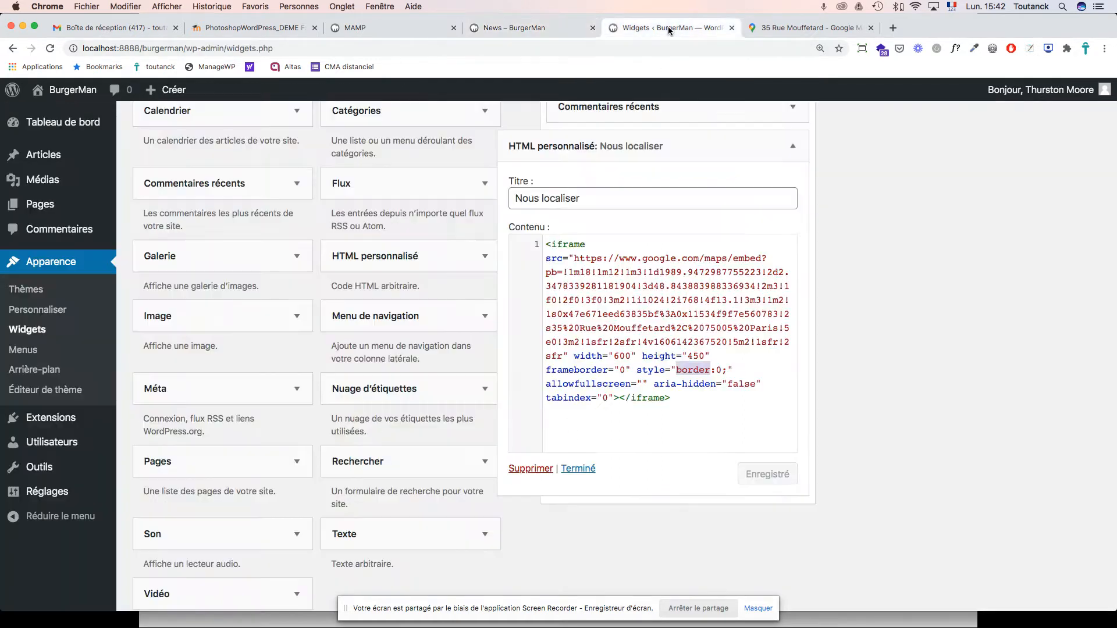
pyautogui.tripleClick(692, 356)
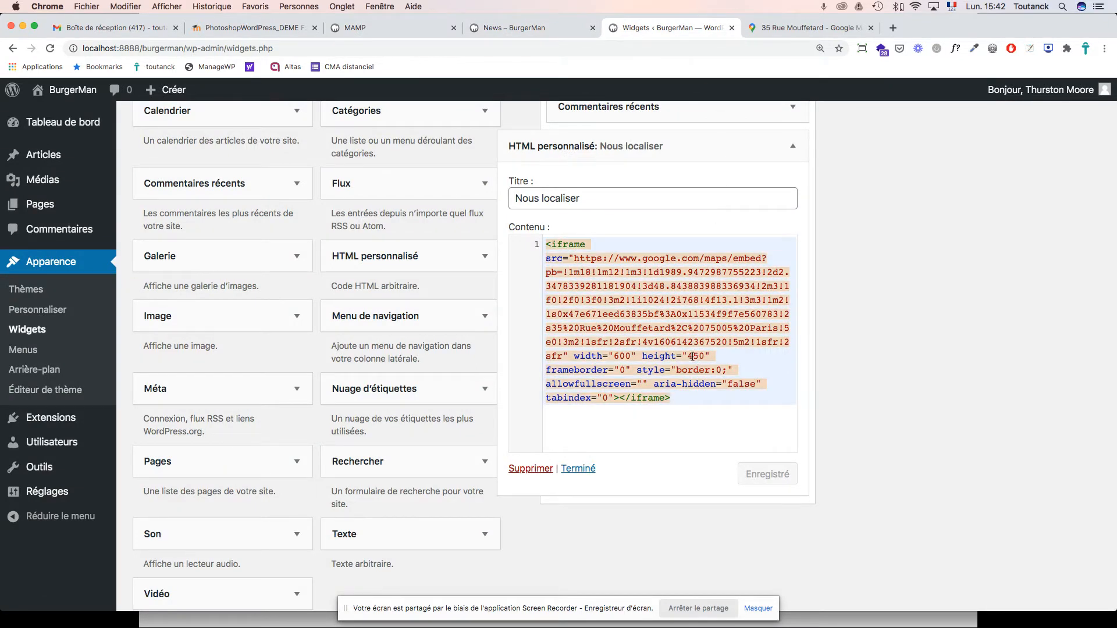
pyautogui.click(690, 356)
pyautogui.write('2')
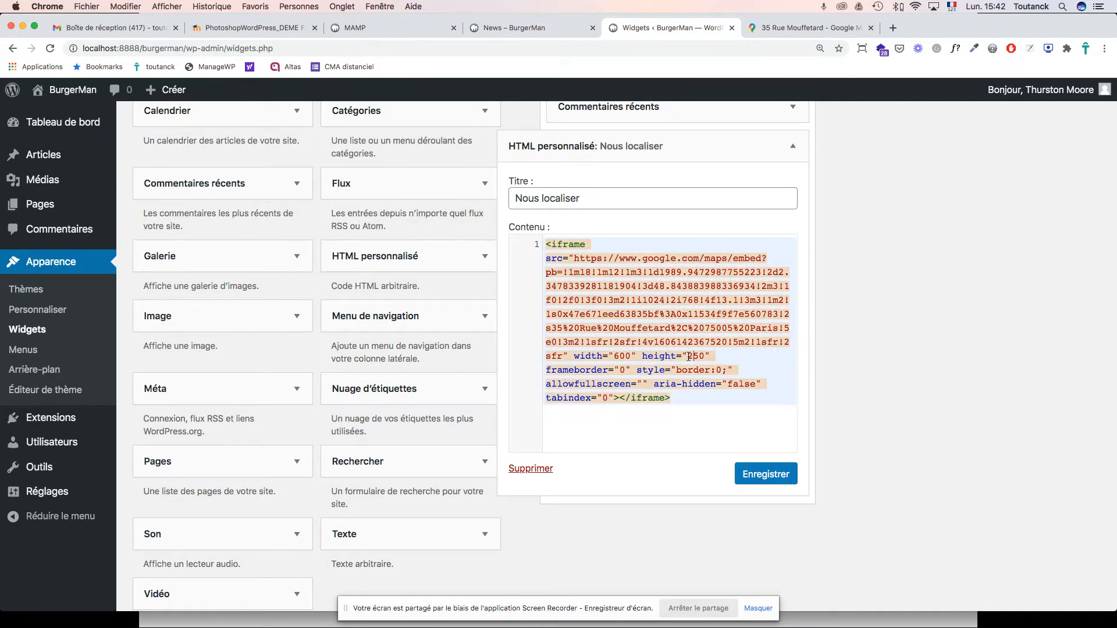
pyautogui.click(764, 481)
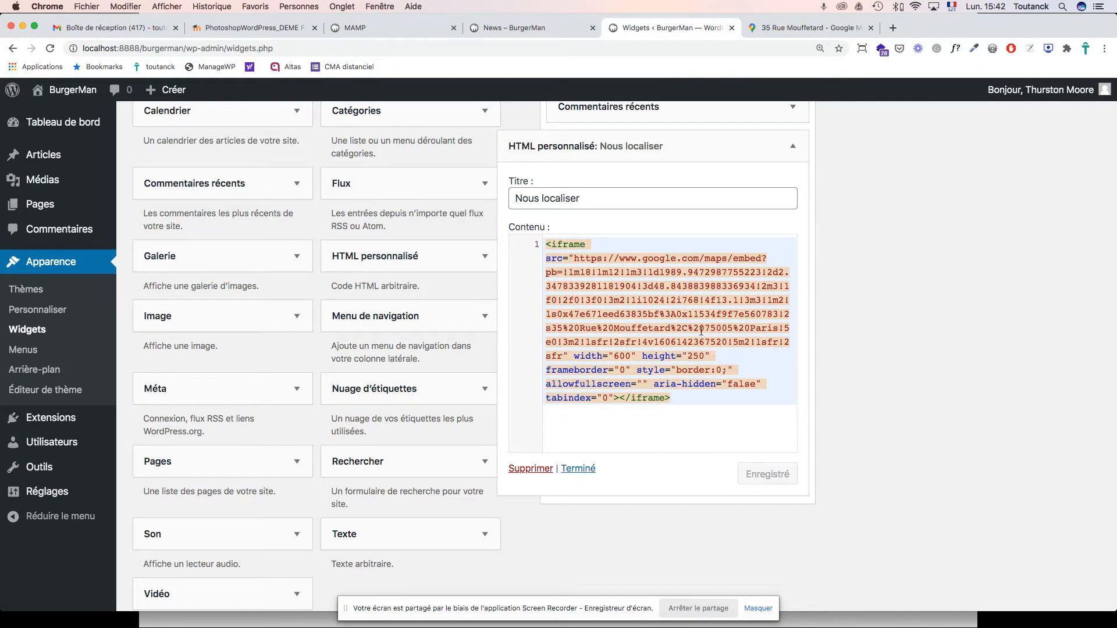
pyautogui.click(545, 29)
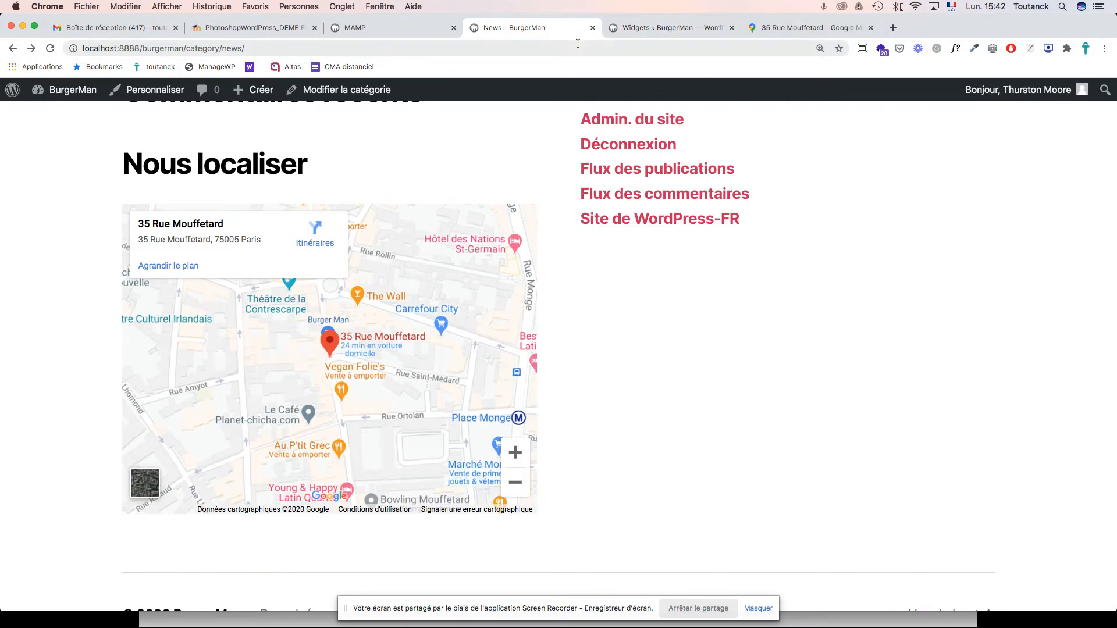
pyautogui.press('super+r')
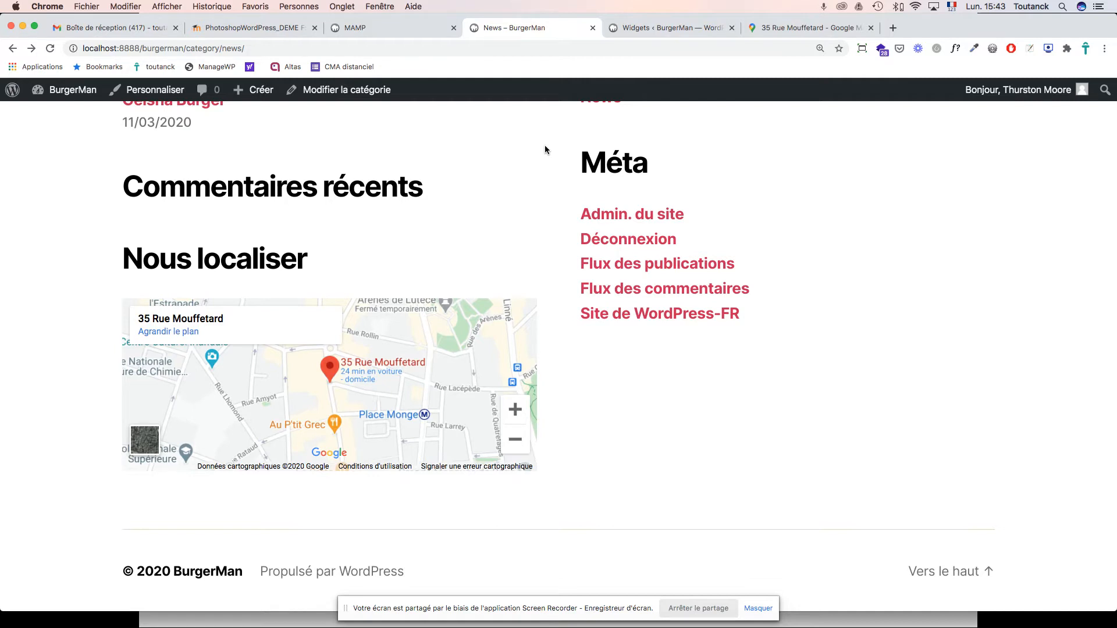
# Switch to the Adobe Acrobat course slides and advance to slide 6.11 on the « Le burger du mois » widget exercise.
pyautogui.press('super+Tab')
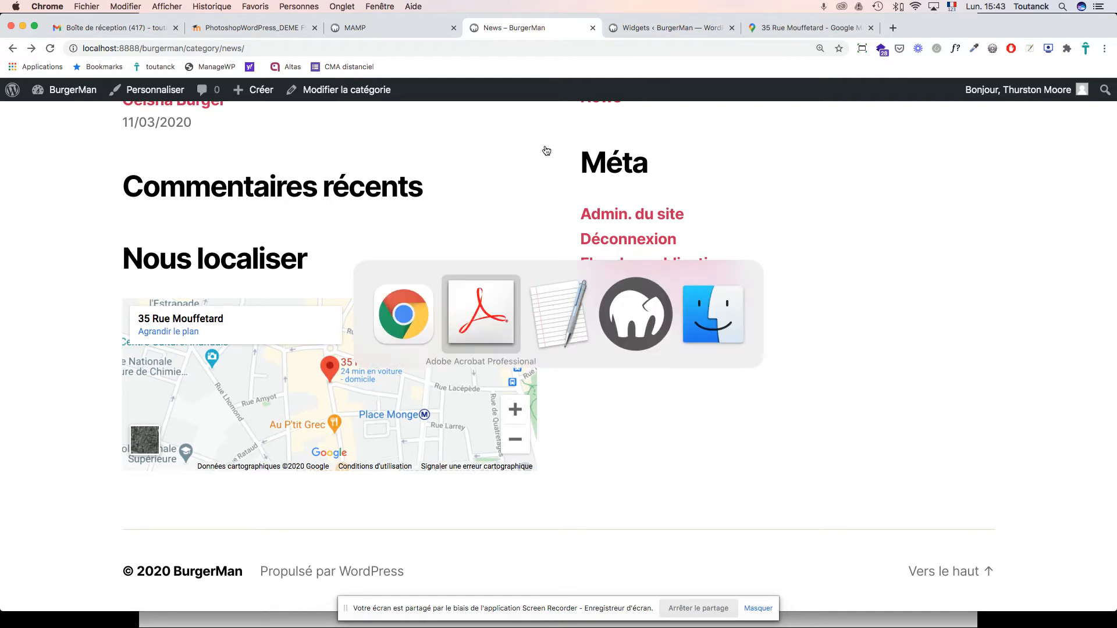
pyautogui.press('Right')
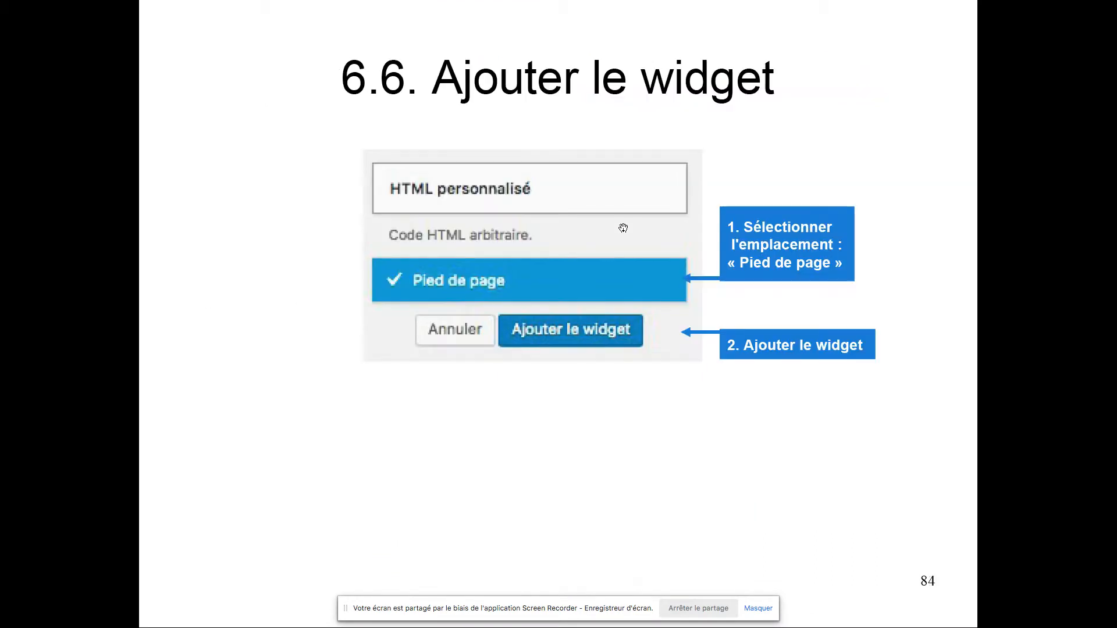
pyautogui.press('Right')
pyautogui.press('Right')
pyautogui.press('Right')
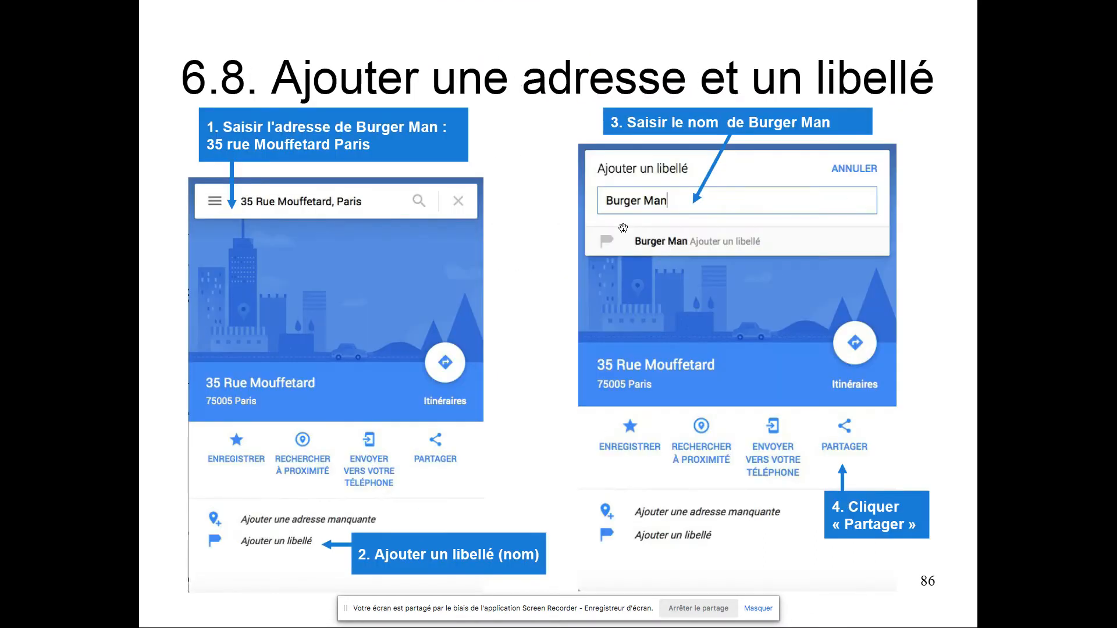
pyautogui.press('Right')
pyautogui.press('Right')
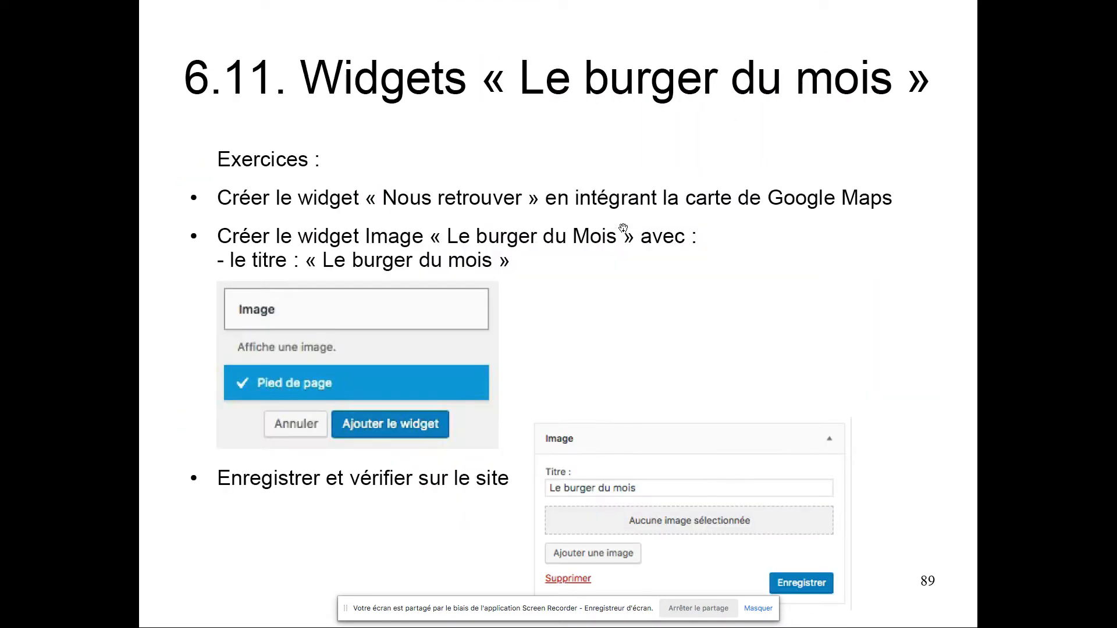
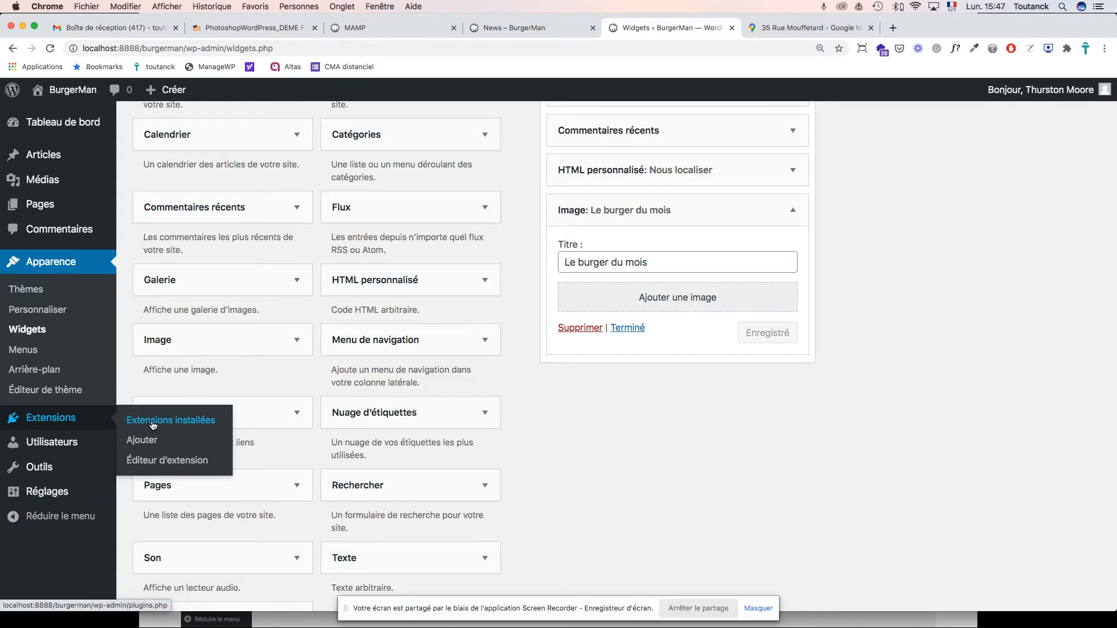
# Activate the Akismet Anti-Spam extension from the installed extensions and deactivate it again.
pyautogui.click(153, 425)
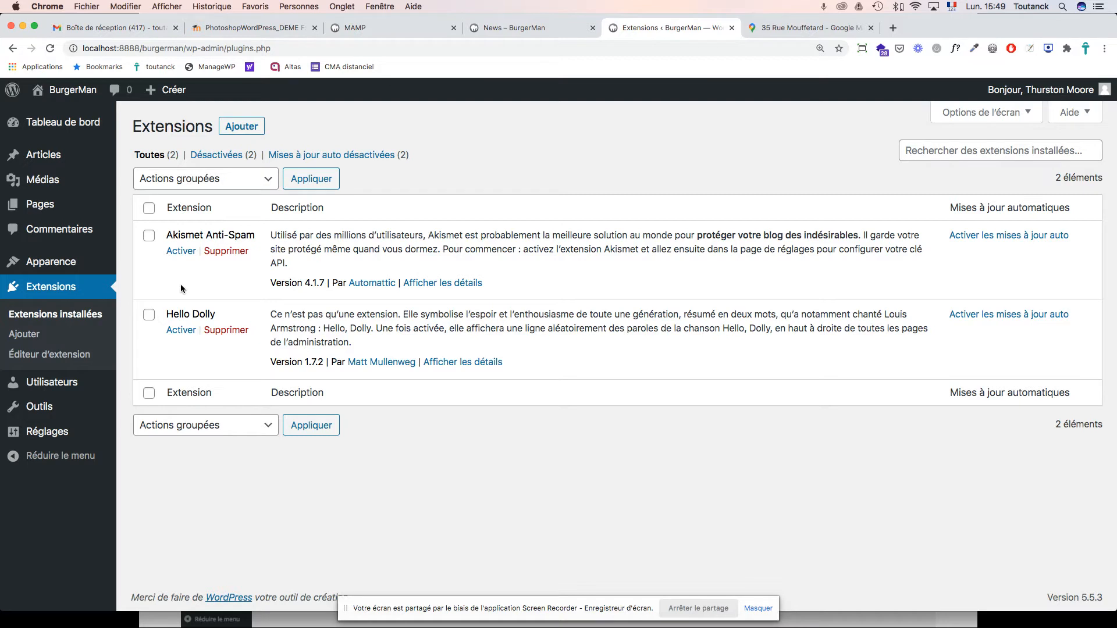
pyautogui.click(182, 252)
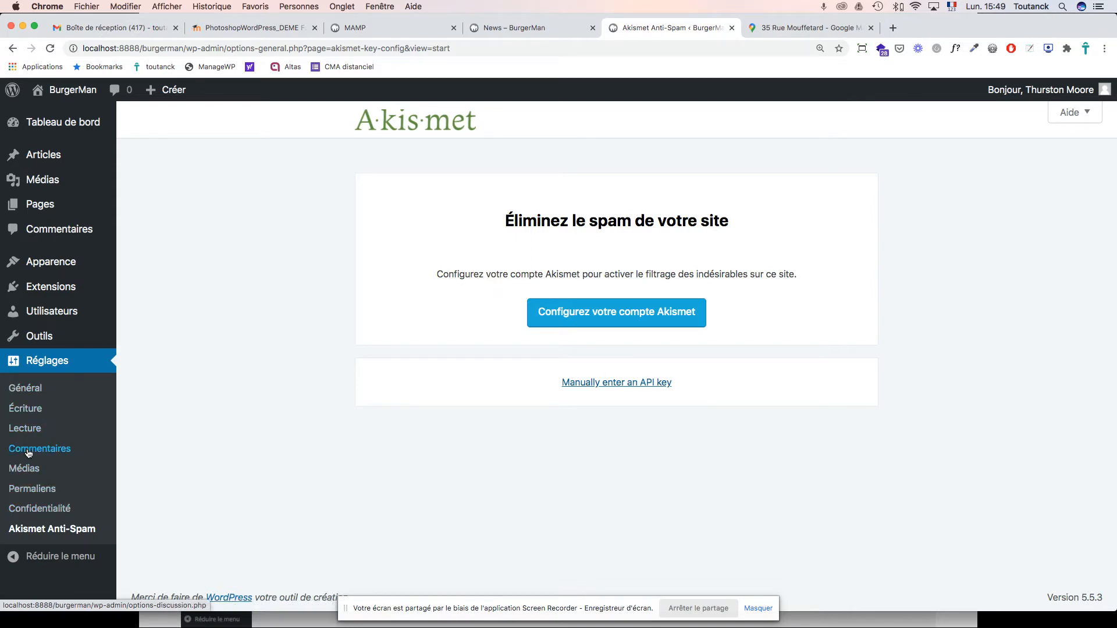
pyautogui.click(37, 291)
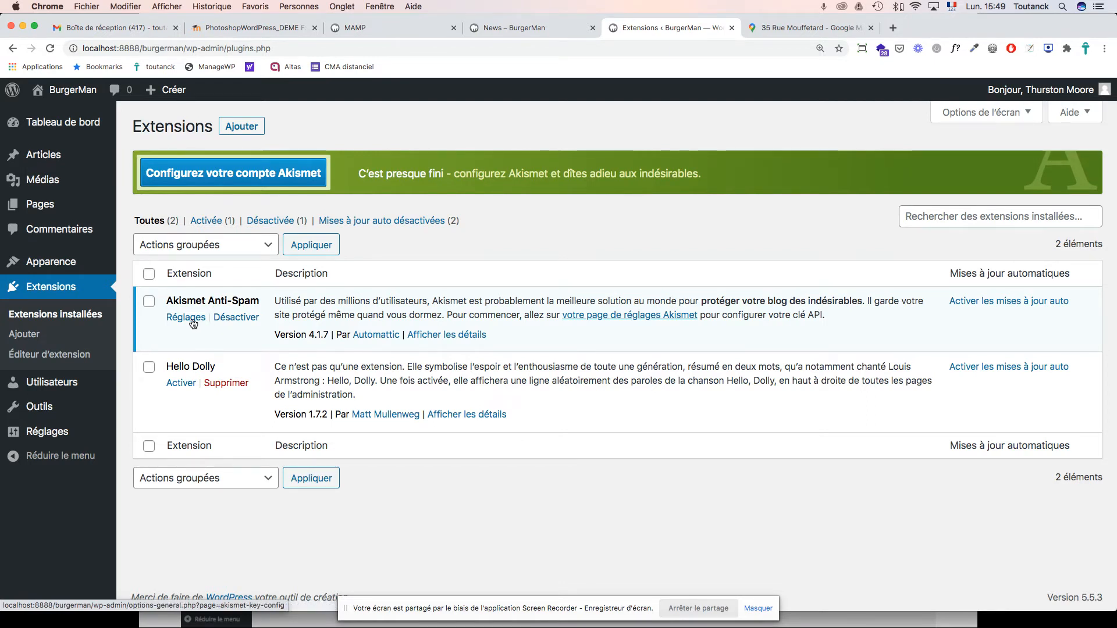
pyautogui.click(243, 321)
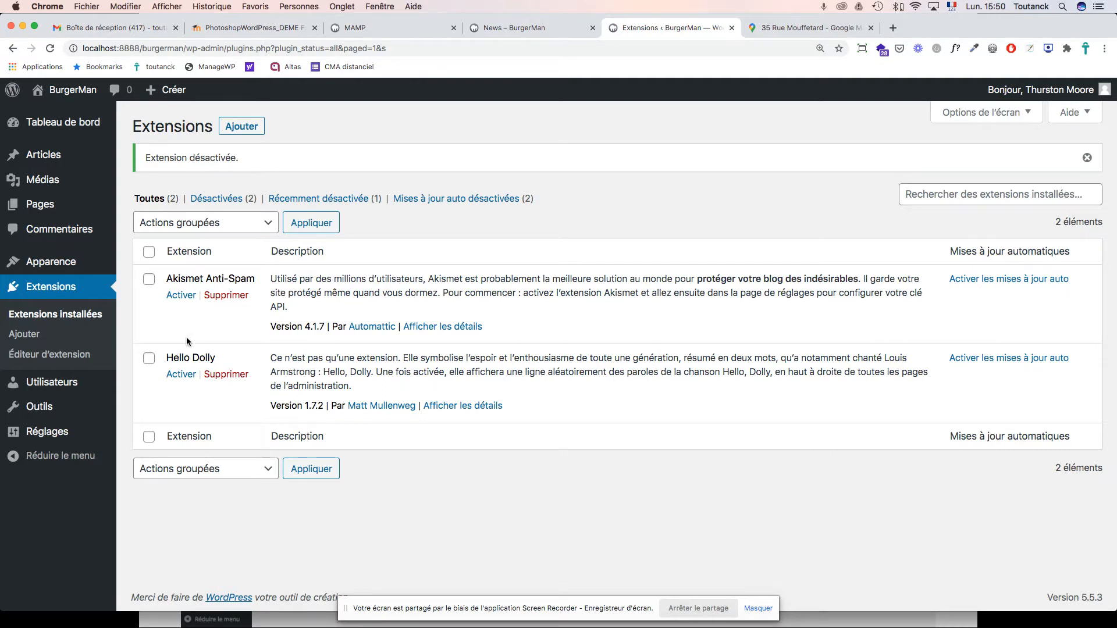
# Open the page for adding extensions, browse the featured ones, and read the Classic Editor summary.
pyautogui.click(244, 128)
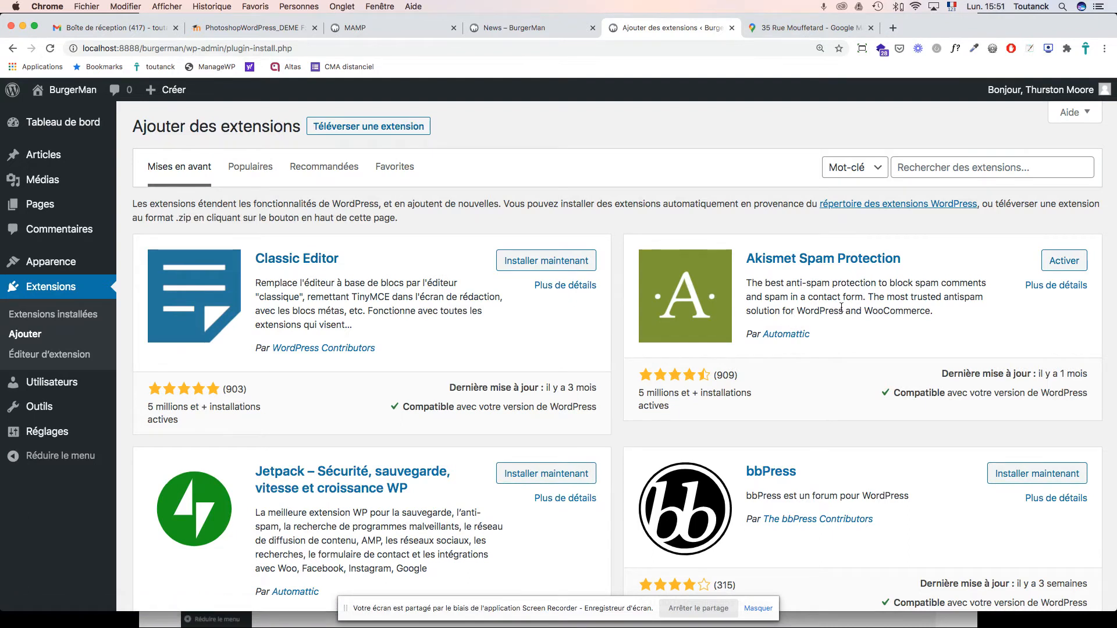
pyautogui.scroll(-3, 841, 306)
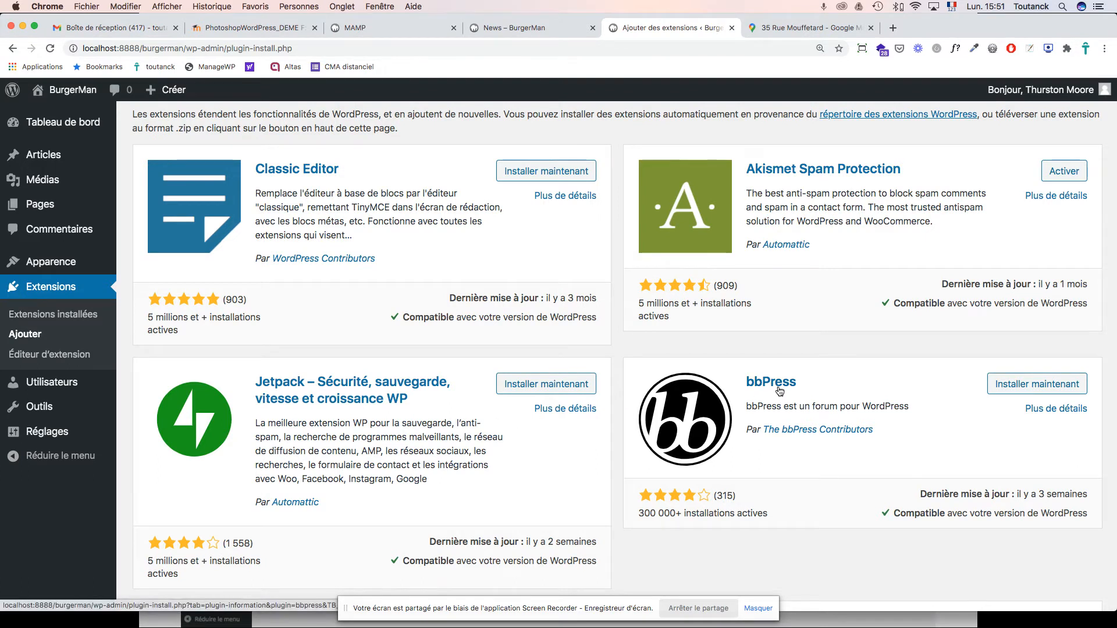
pyautogui.scroll(-1, 779, 391)
pyautogui.scroll(-5, 779, 391)
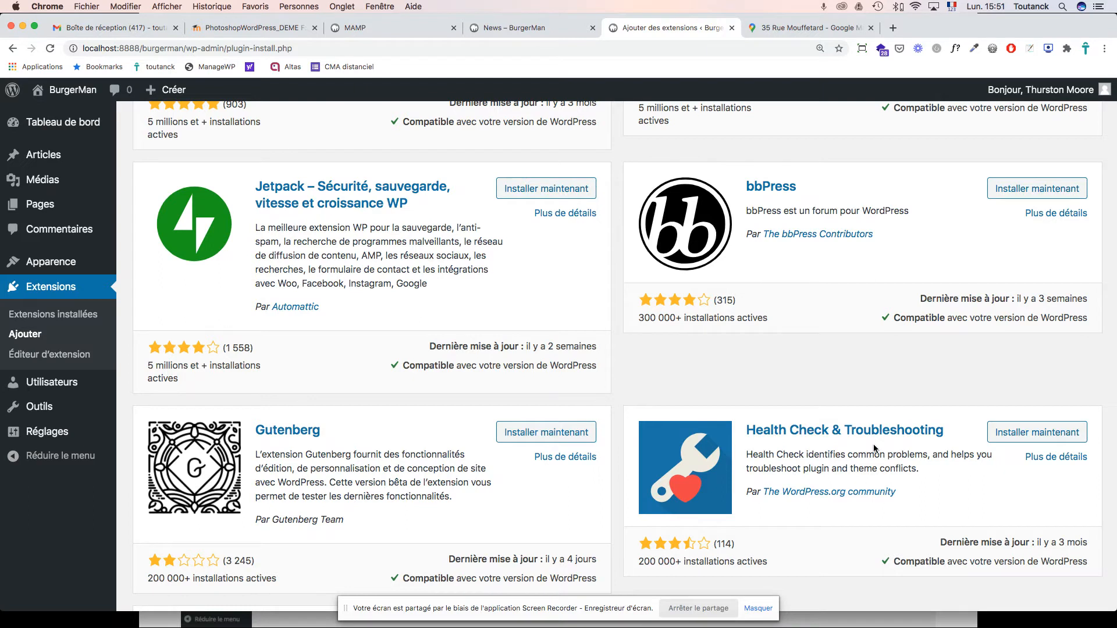
pyautogui.scroll(5, 874, 448)
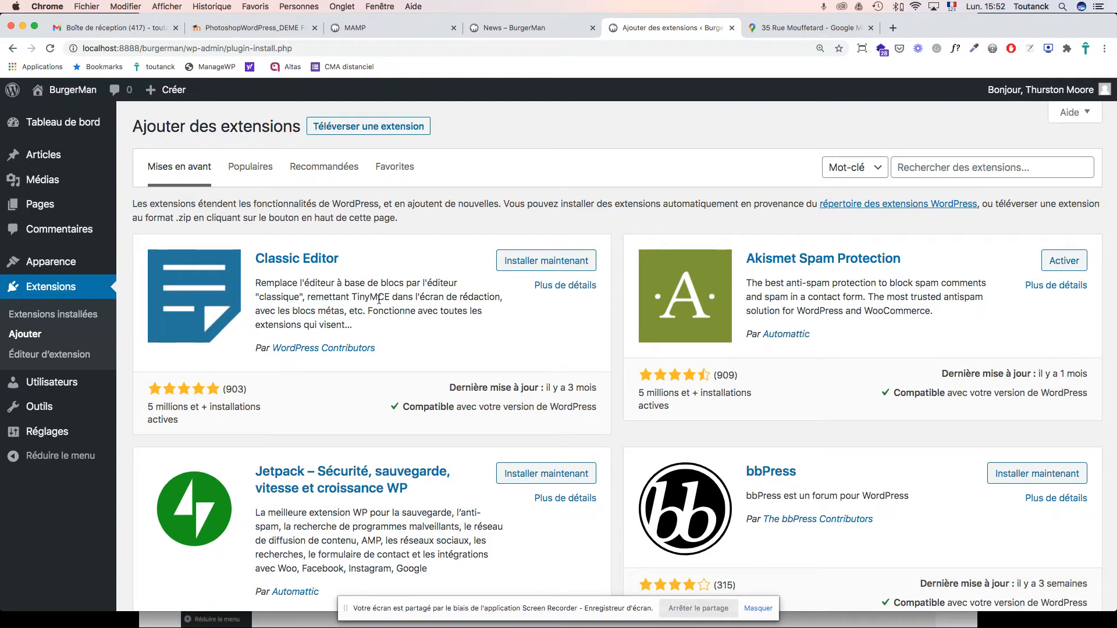
pyautogui.moveTo(389, 297); pyautogui.dragTo(353, 297)
pyautogui.doubleClick(463, 298)
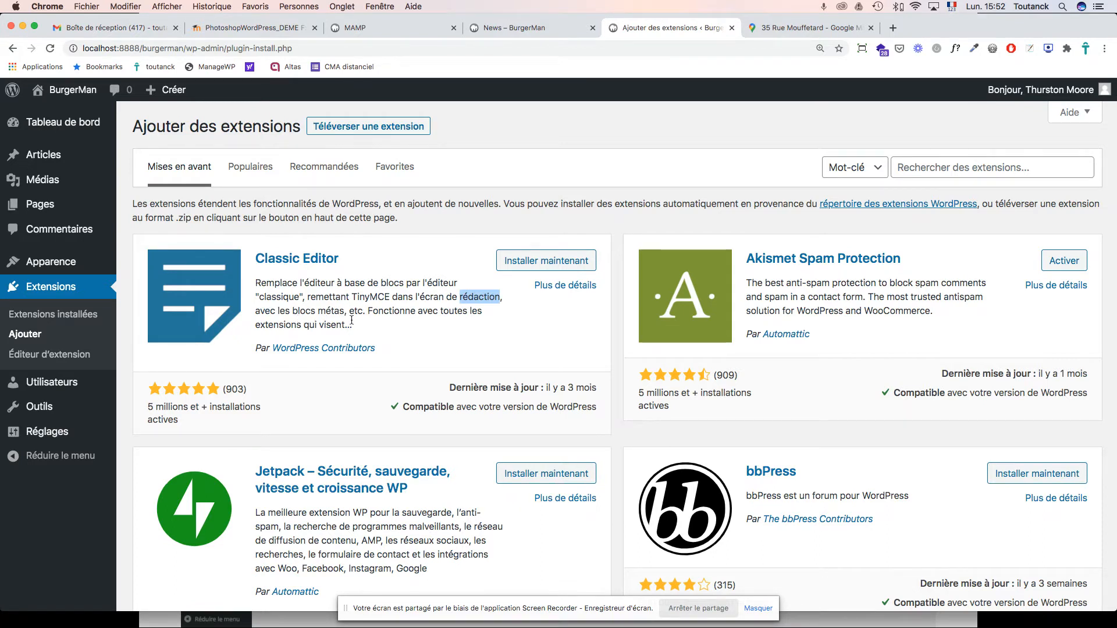
# Open the Classic Editor extension's details and examine its description, version, compatibility requirements, ratings and contributors.
pyautogui.click(577, 291)
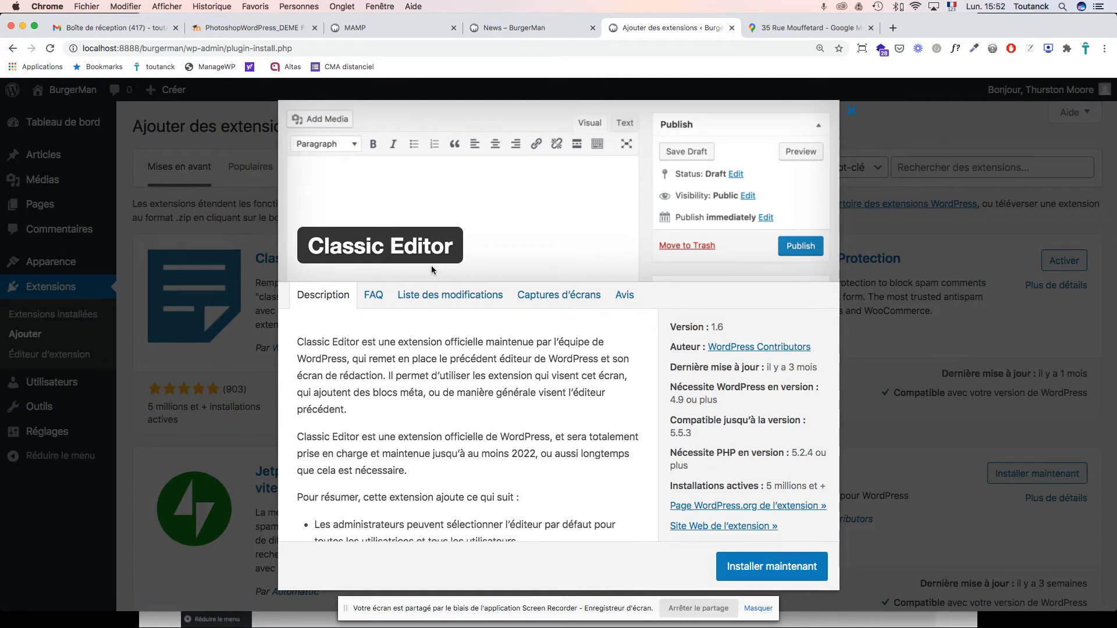
pyautogui.scroll(-5, 361, 339)
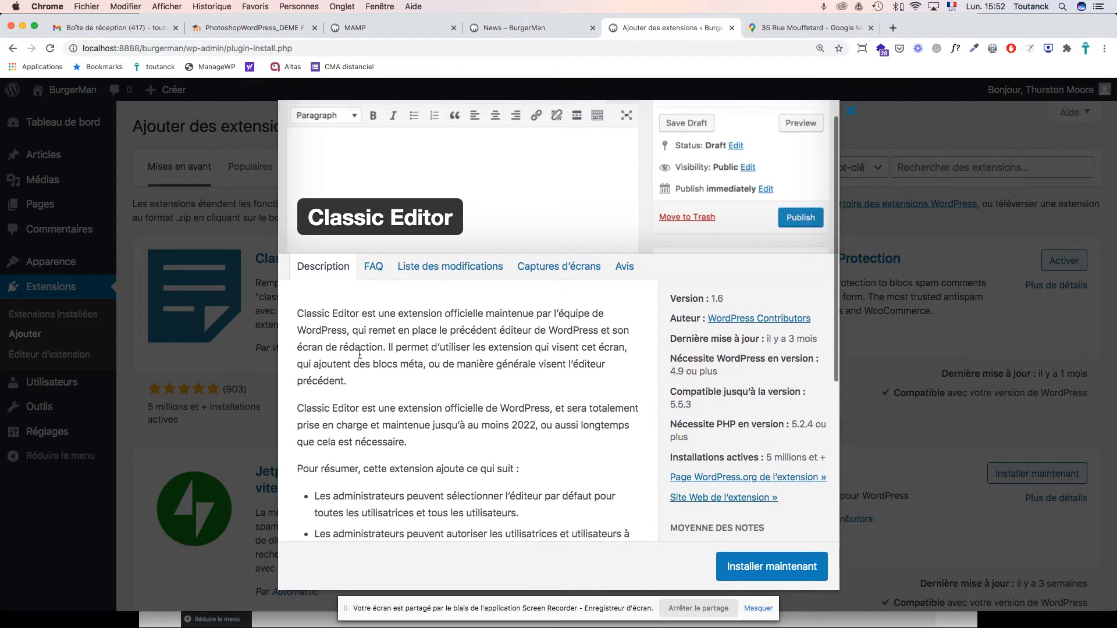
pyautogui.scroll(-9, 359, 357)
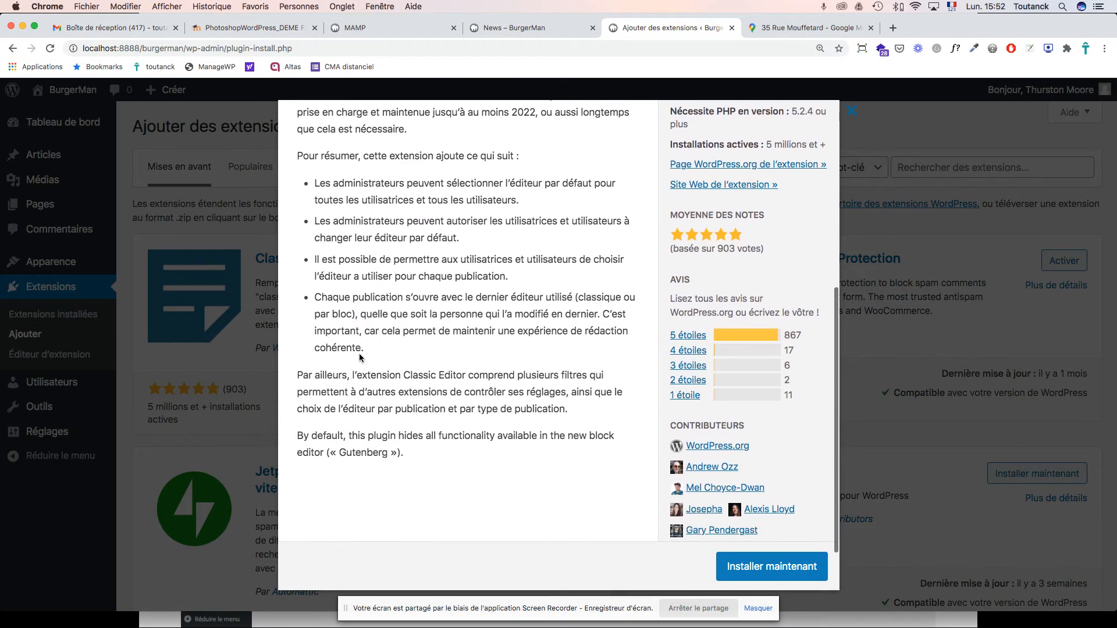
pyautogui.scroll(14, 360, 357)
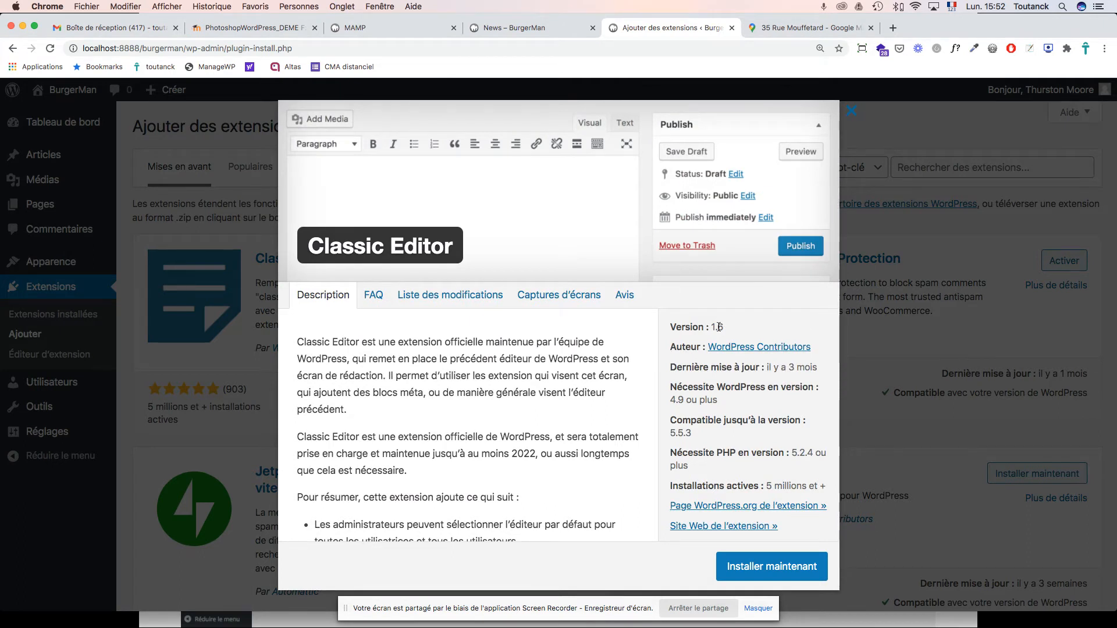
pyautogui.scroll(-2, 757, 353)
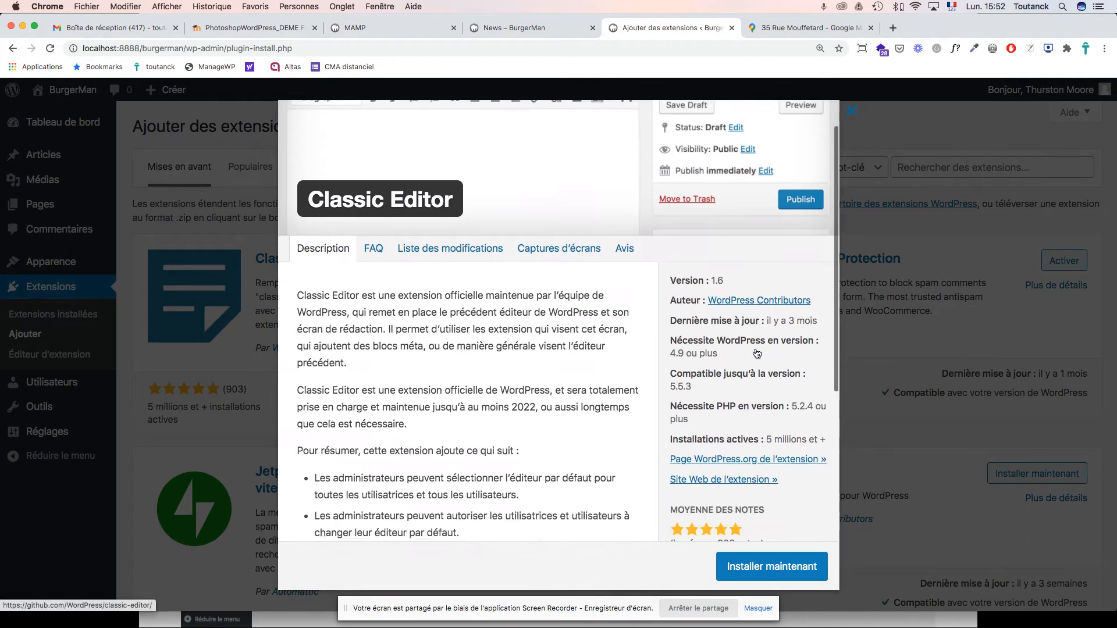
pyautogui.scroll(-2, 757, 353)
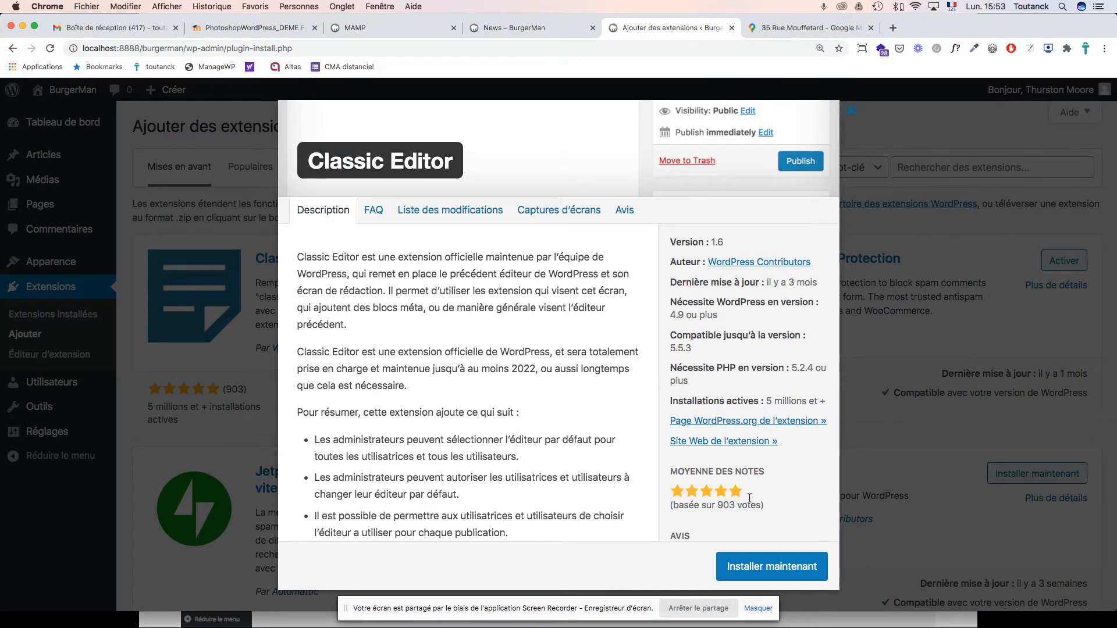
pyautogui.scroll(-4, 749, 498)
pyautogui.scroll(-3, 749, 498)
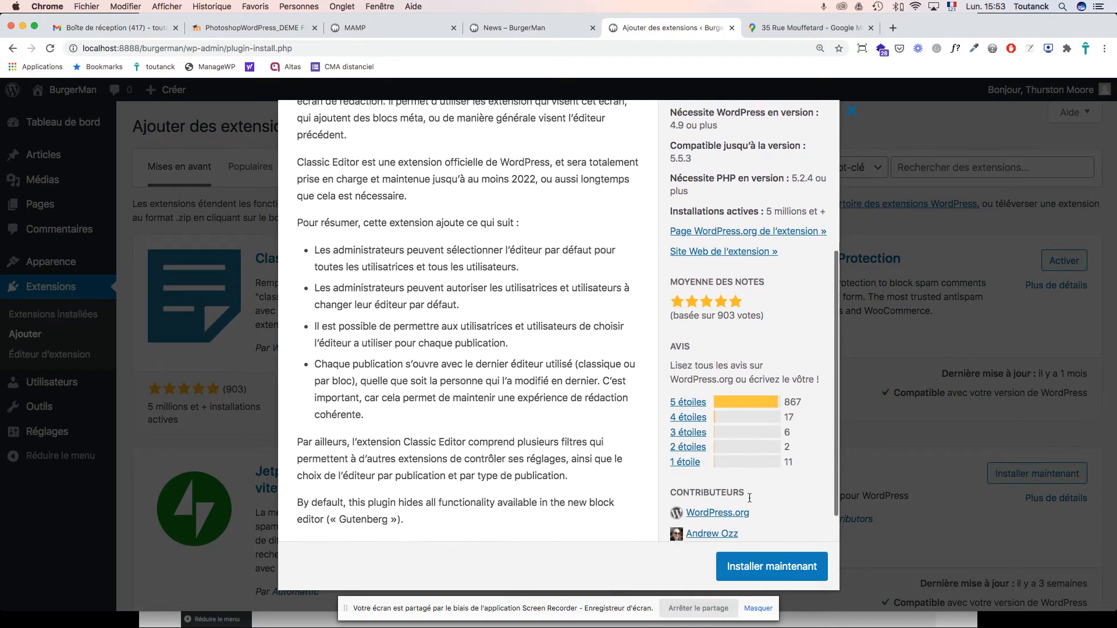
# Close the Classic Editor details and check the last update date and WordPress compatibility on its card.
pyautogui.scroll(10, 750, 499)
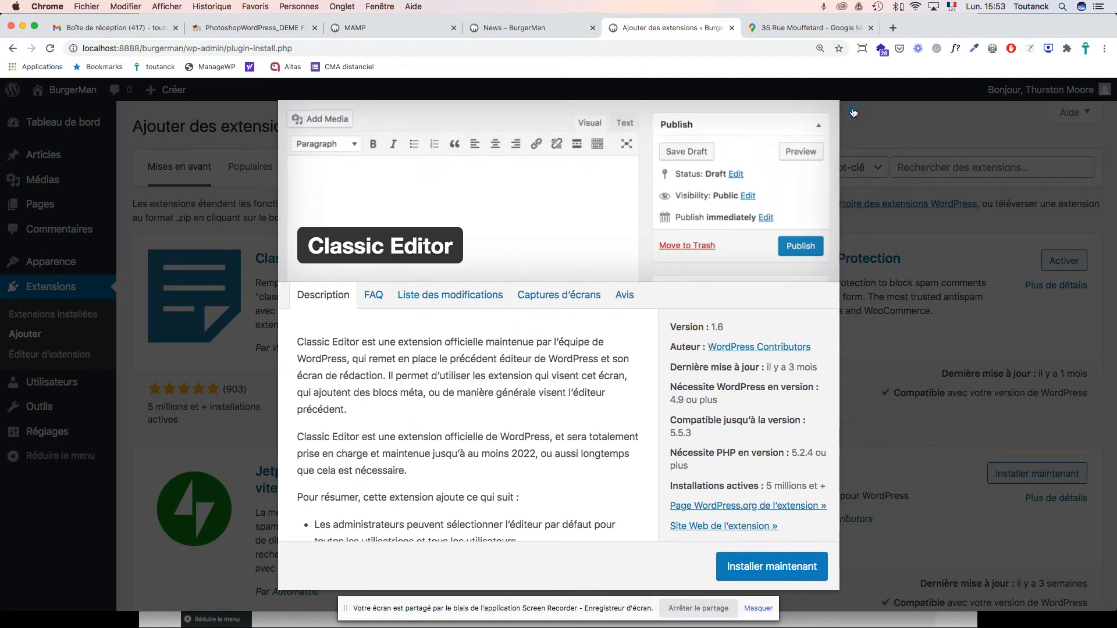
pyautogui.click(851, 110)
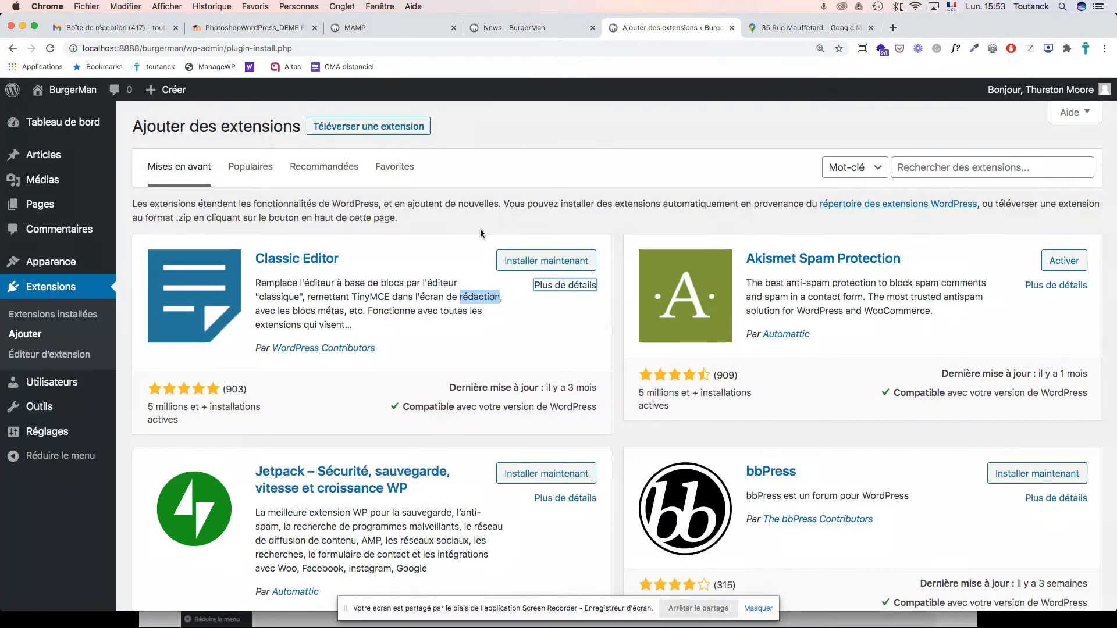
pyautogui.click(606, 335)
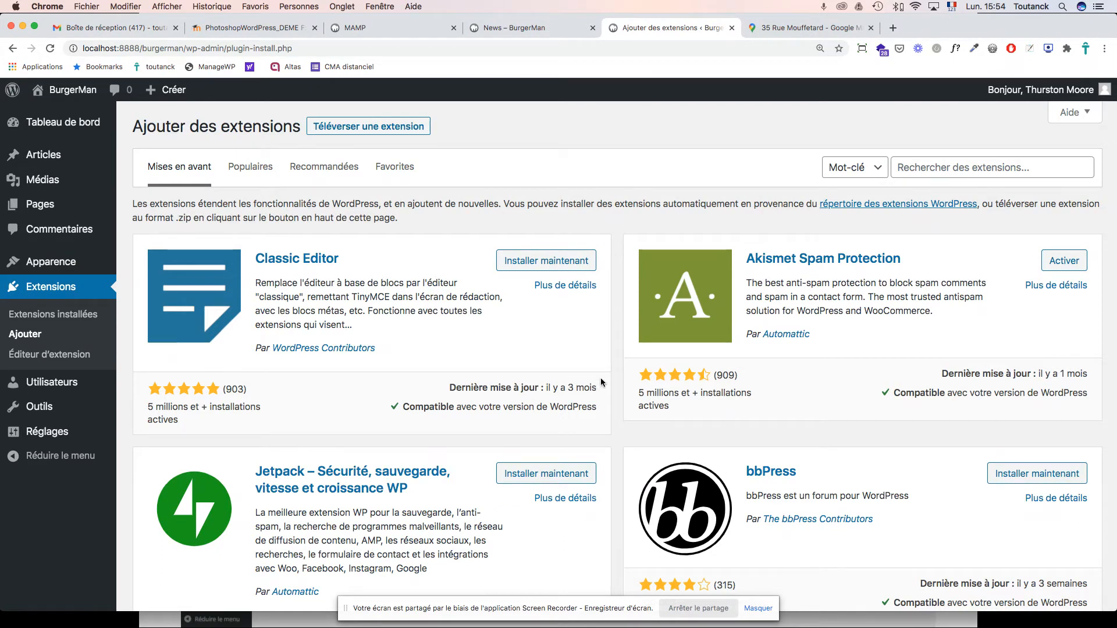
pyautogui.moveTo(595, 386)
pyautogui.mouseDown()
pyautogui.moveTo(548, 387)
pyautogui.moveTo(595, 387)
pyautogui.mouseUp()
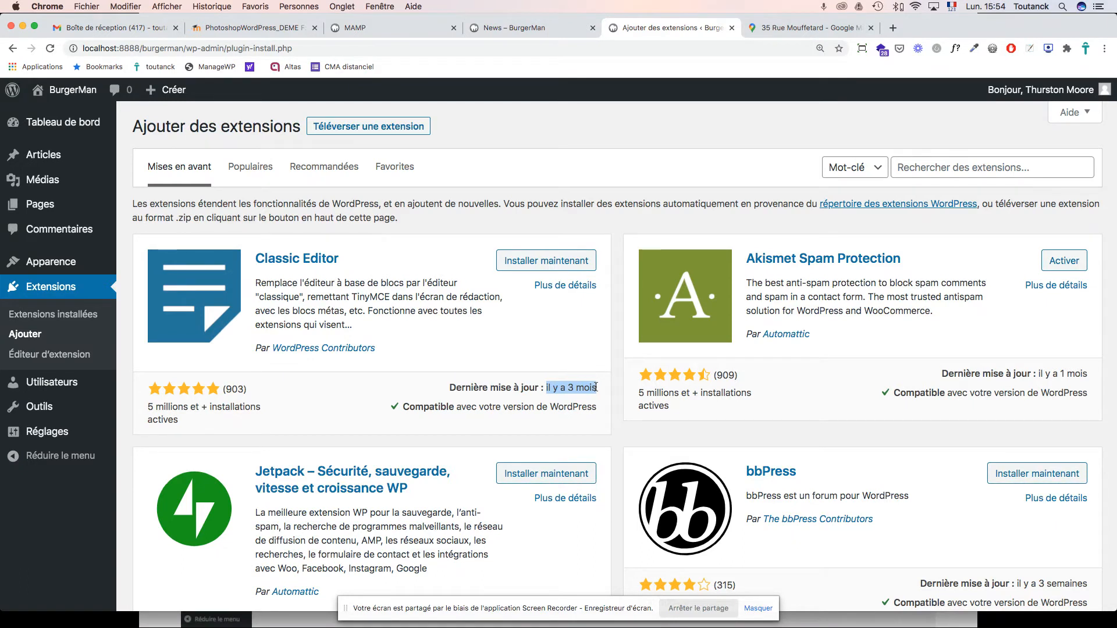
pyautogui.moveTo(402, 408)
pyautogui.mouseDown()
pyautogui.moveTo(598, 407)
pyautogui.moveTo(397, 410)
pyautogui.moveTo(411, 409)
pyautogui.mouseUp()
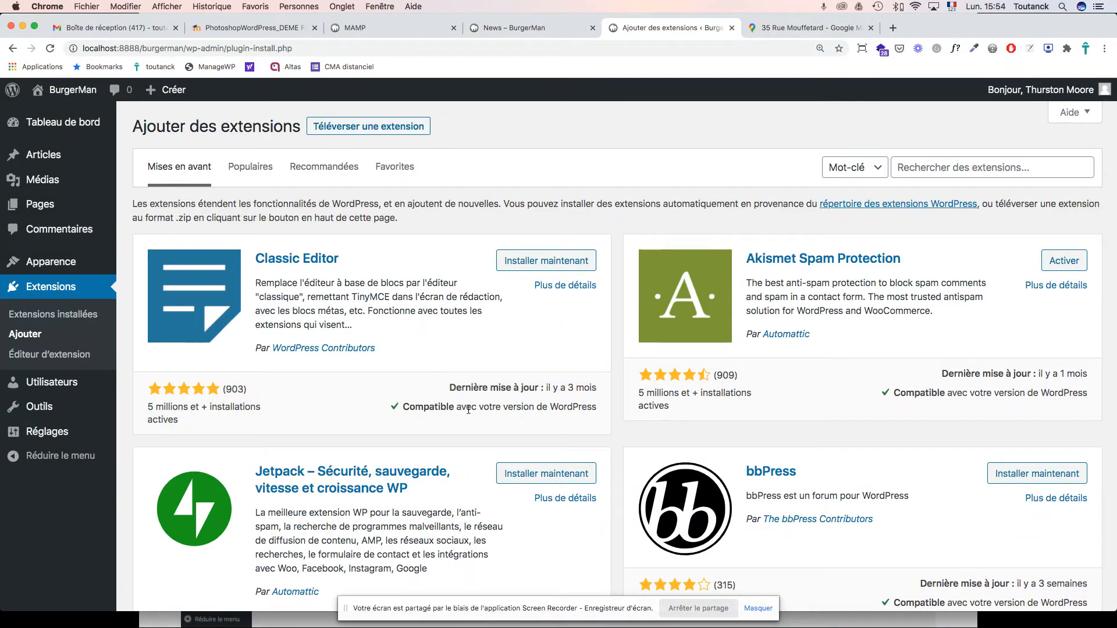
# Look through the remaining featured extensions and search the extensions by keyword for « sécurité ».
pyautogui.scroll(-2, 530, 405)
pyautogui.scroll(-8, 530, 405)
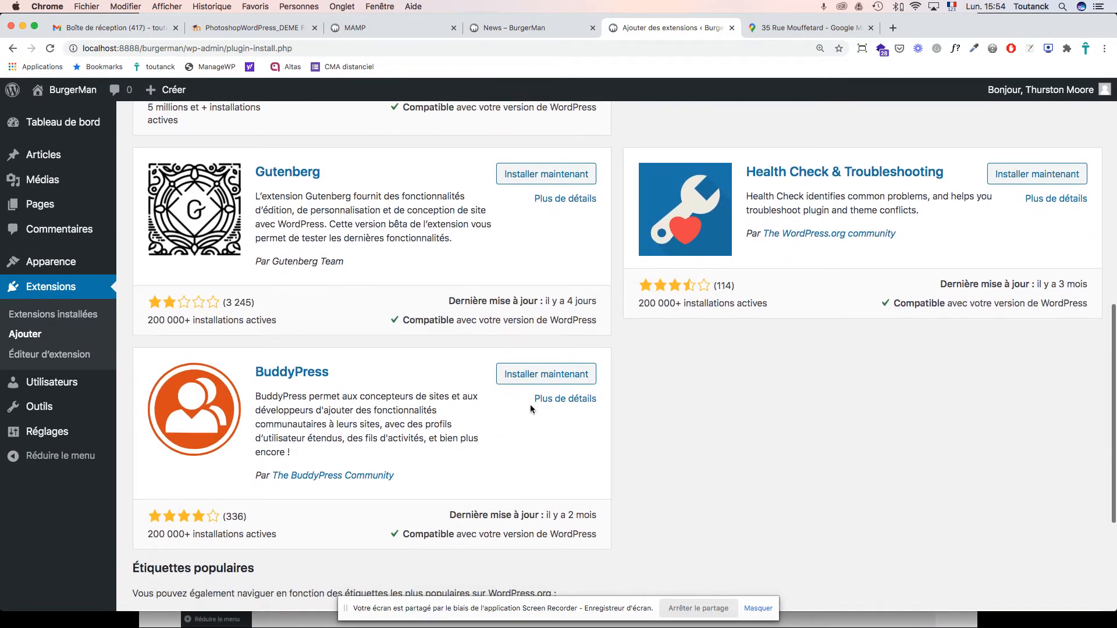
pyautogui.scroll(-4, 530, 404)
pyautogui.scroll(4, 529, 403)
pyautogui.scroll(12, 530, 409)
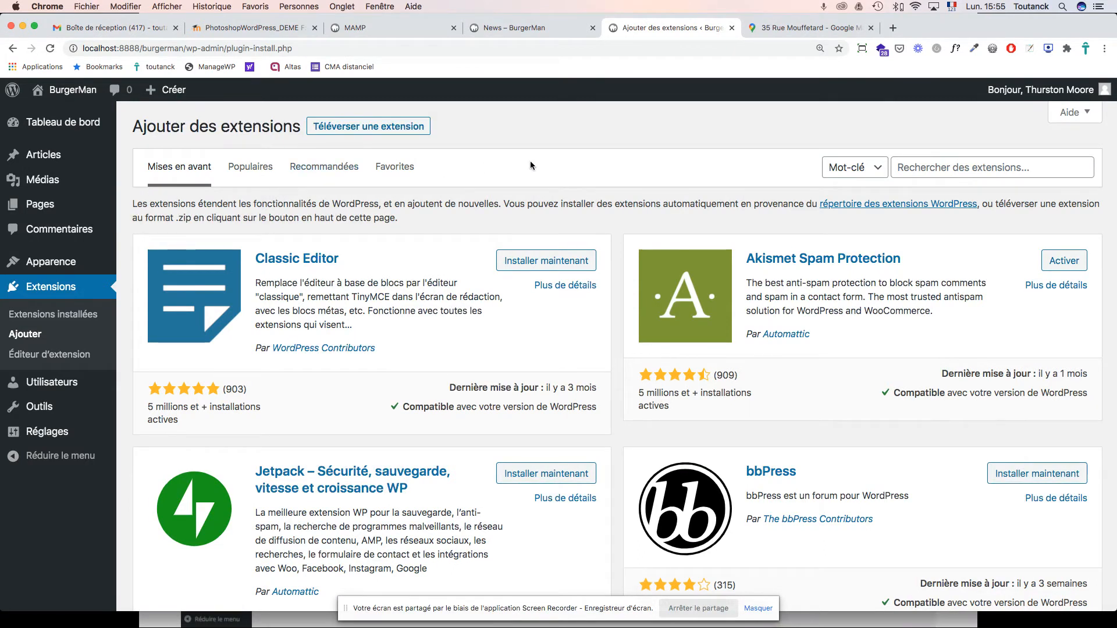
pyautogui.click(899, 167)
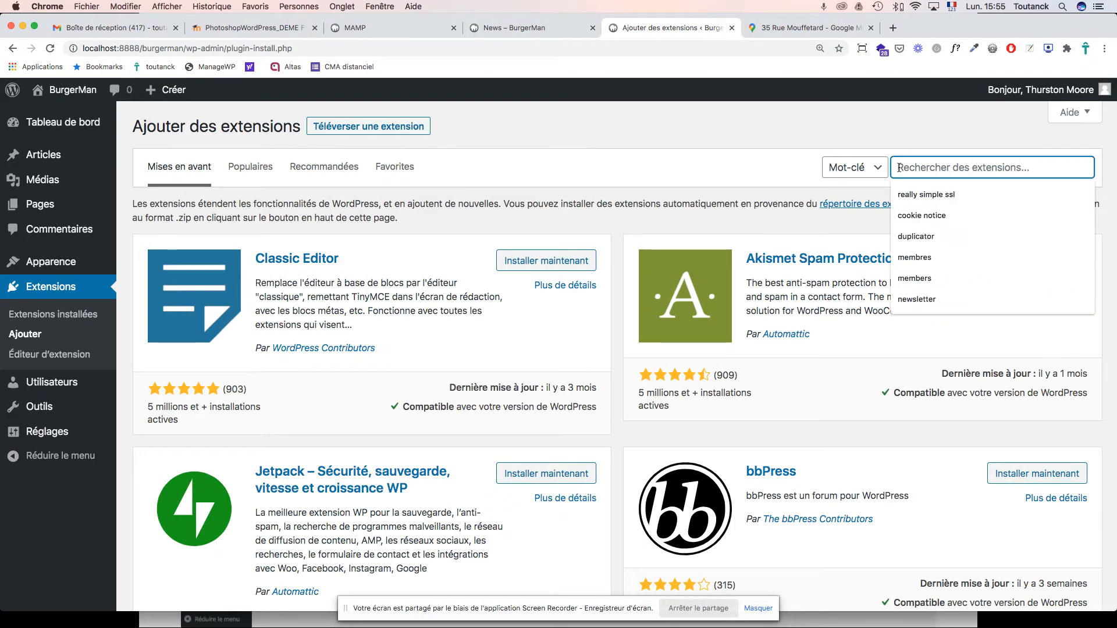
pyautogui.write('sécurit')
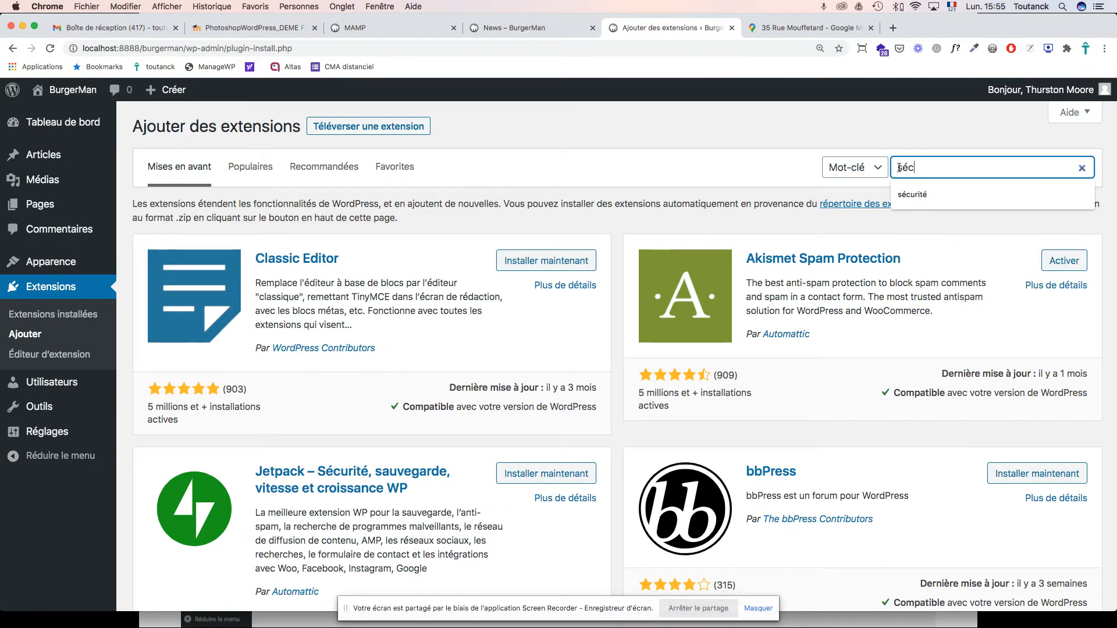
pyautogui.write('é')
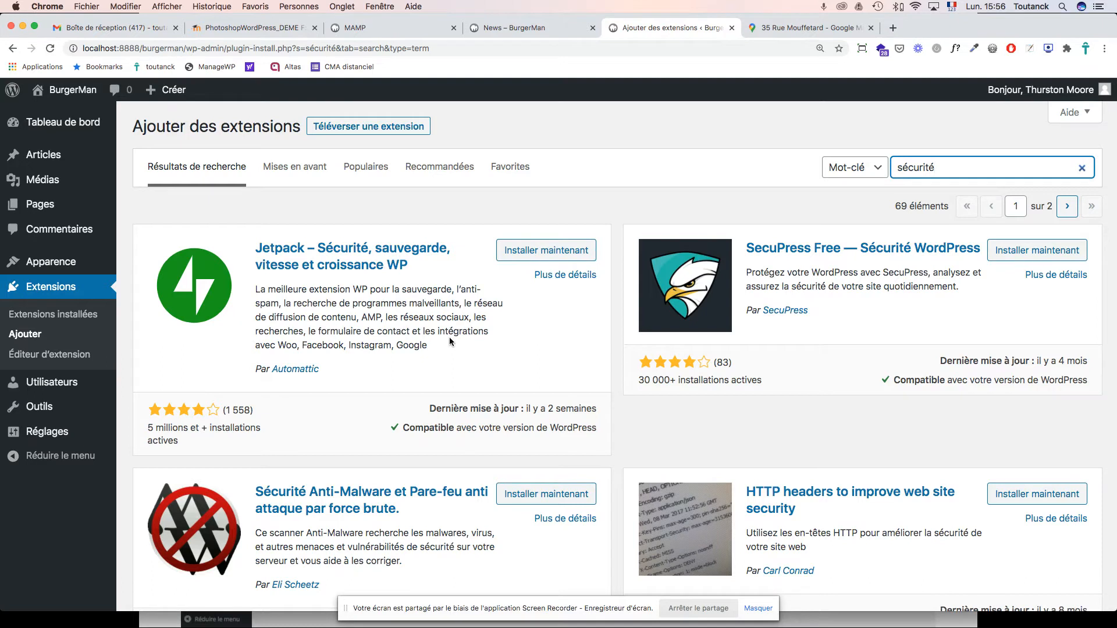
# Examine the security search results, comparing ratings, active installations, last update dates and compatibility of extensions such as Jetpack and SecuPress Free.
pyautogui.scroll(-3, 788, 347)
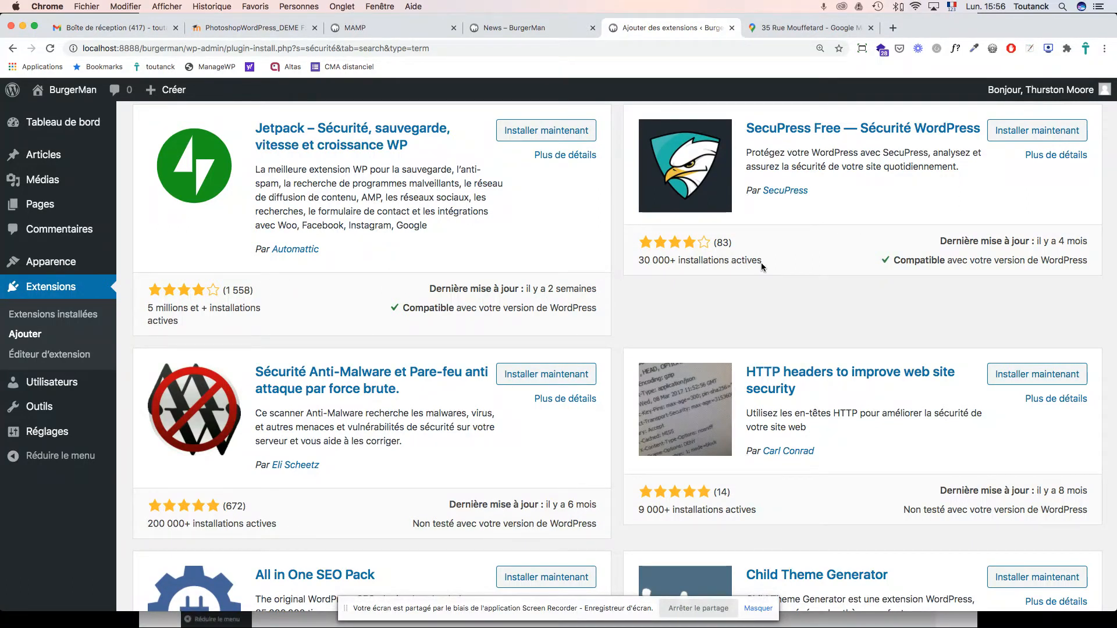
pyautogui.scroll(1, 761, 263)
pyautogui.scroll(-1, 769, 269)
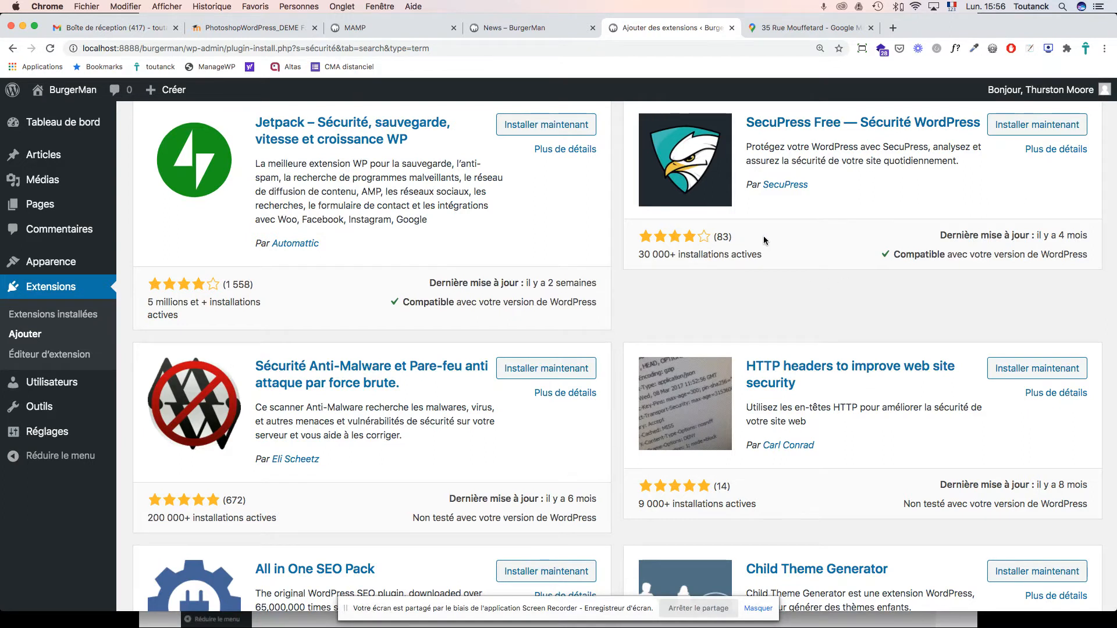
pyautogui.scroll(2, 989, 238)
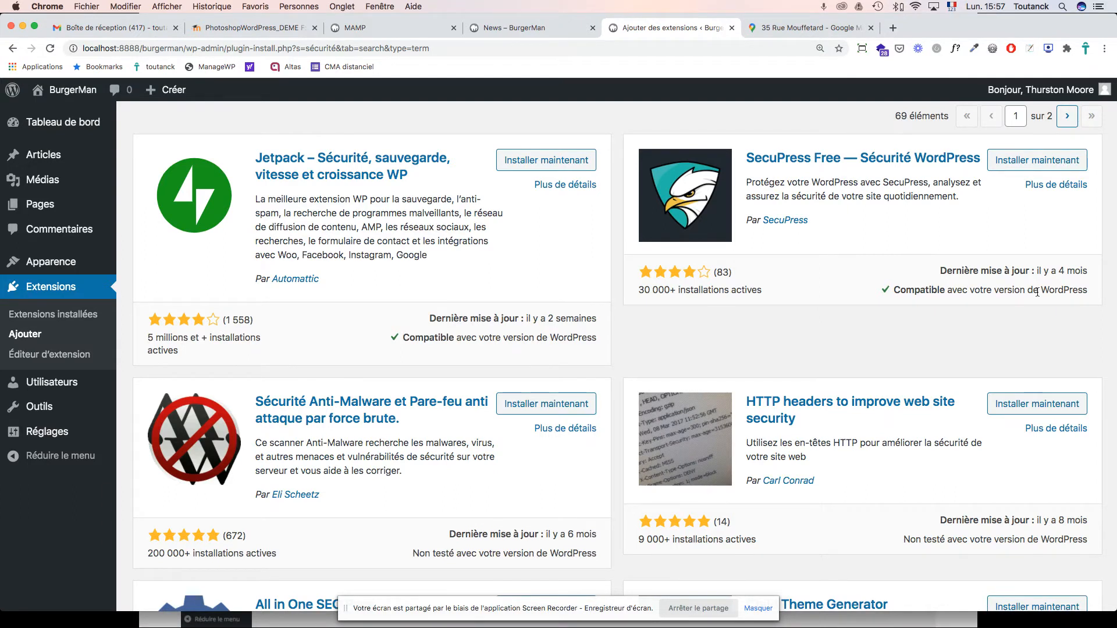
pyautogui.scroll(-5, 896, 303)
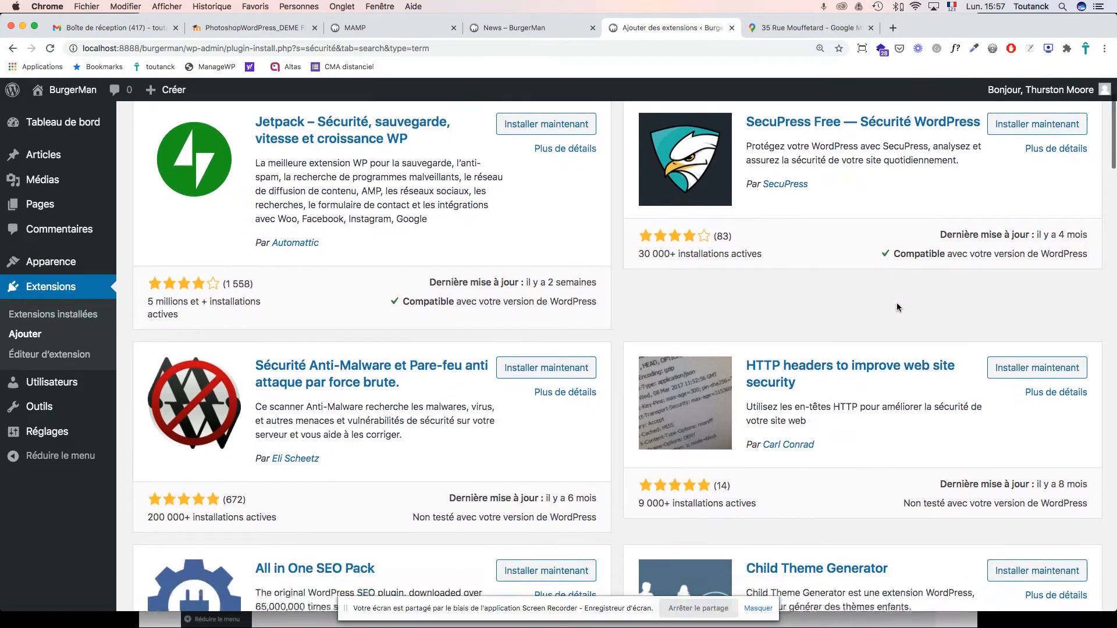
pyautogui.scroll(-6, 896, 307)
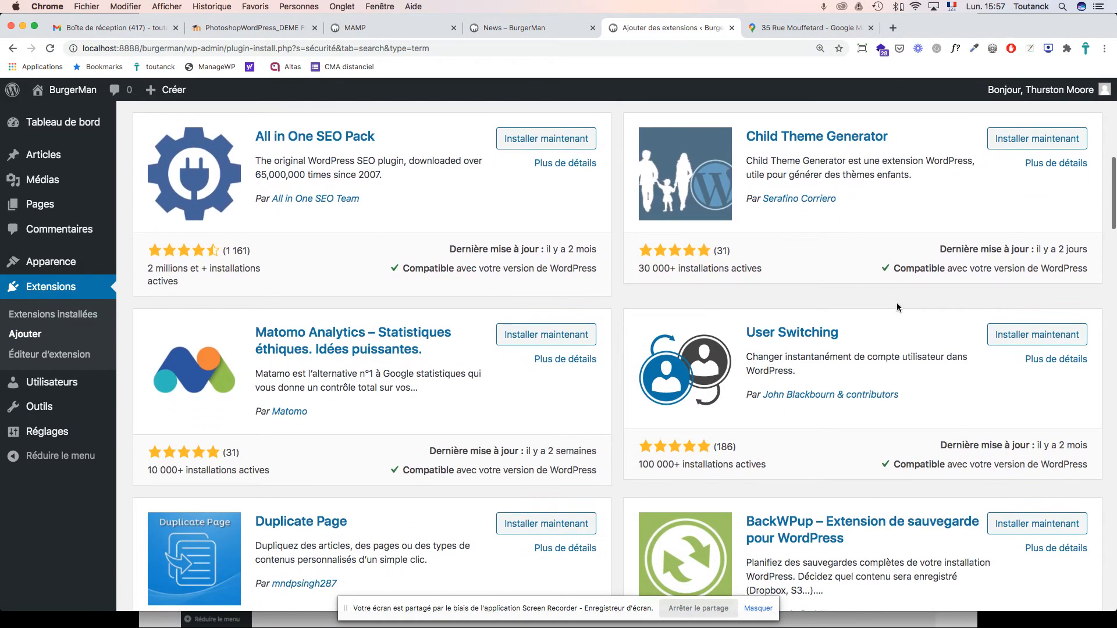
pyautogui.scroll(-10, 896, 307)
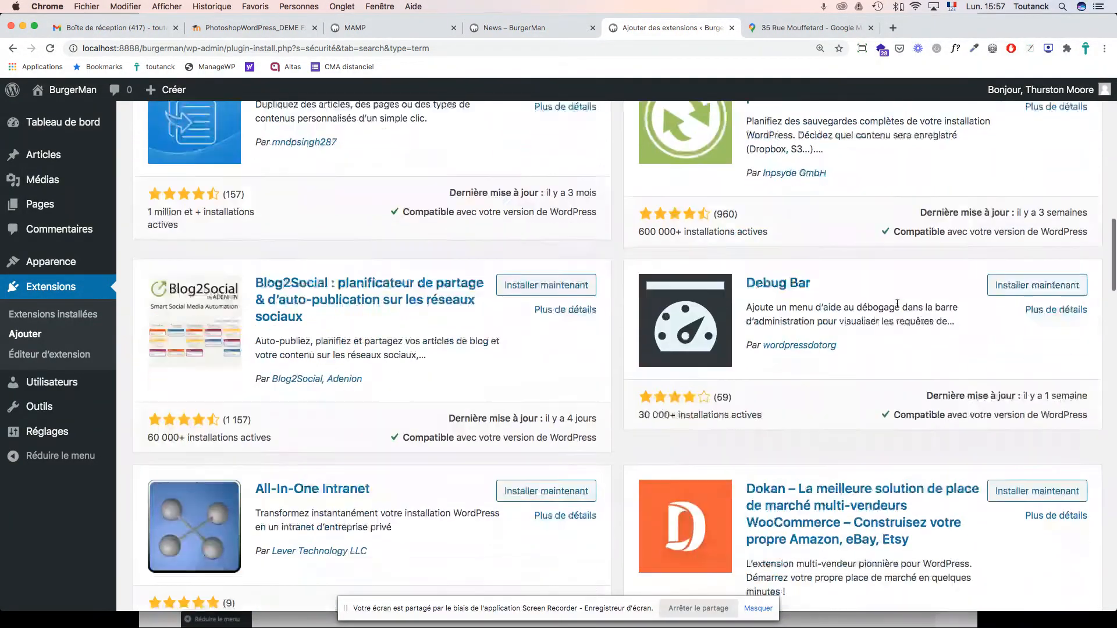
pyautogui.scroll(-15, 897, 306)
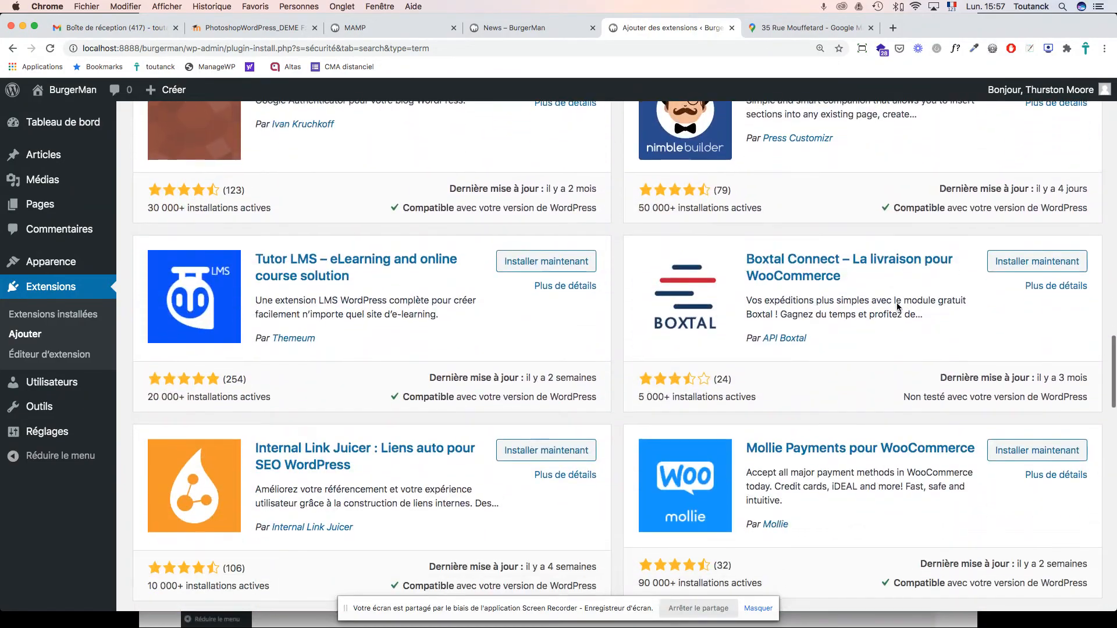
pyautogui.scroll(5, 897, 307)
pyautogui.scroll(20, 897, 307)
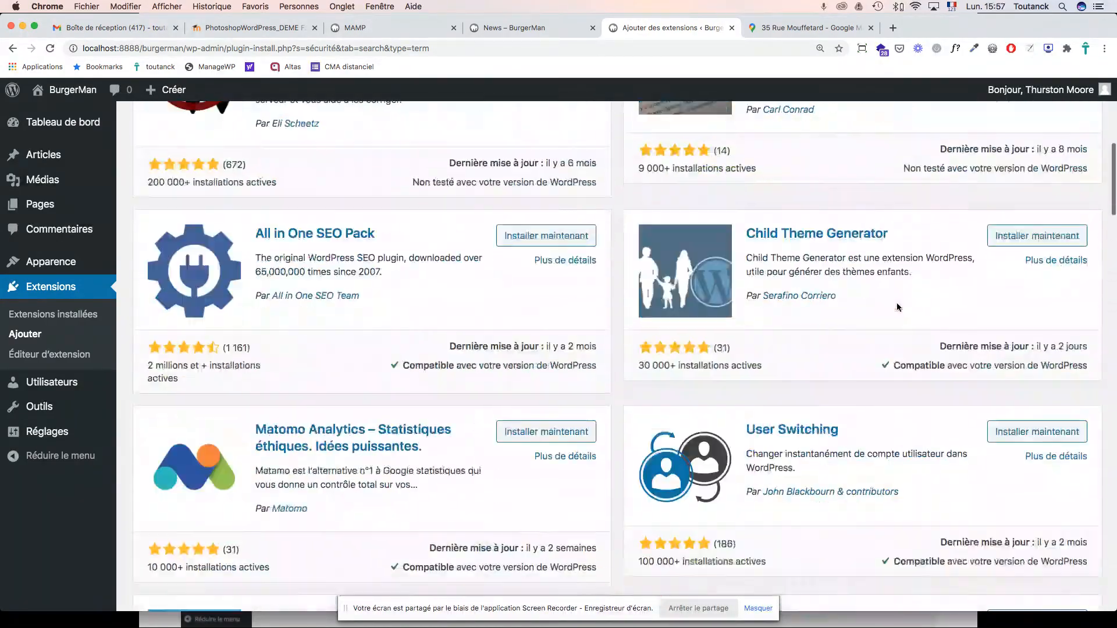
# Clear the « sécurité » keyword from the extension search.
pyautogui.doubleClick(933, 168)
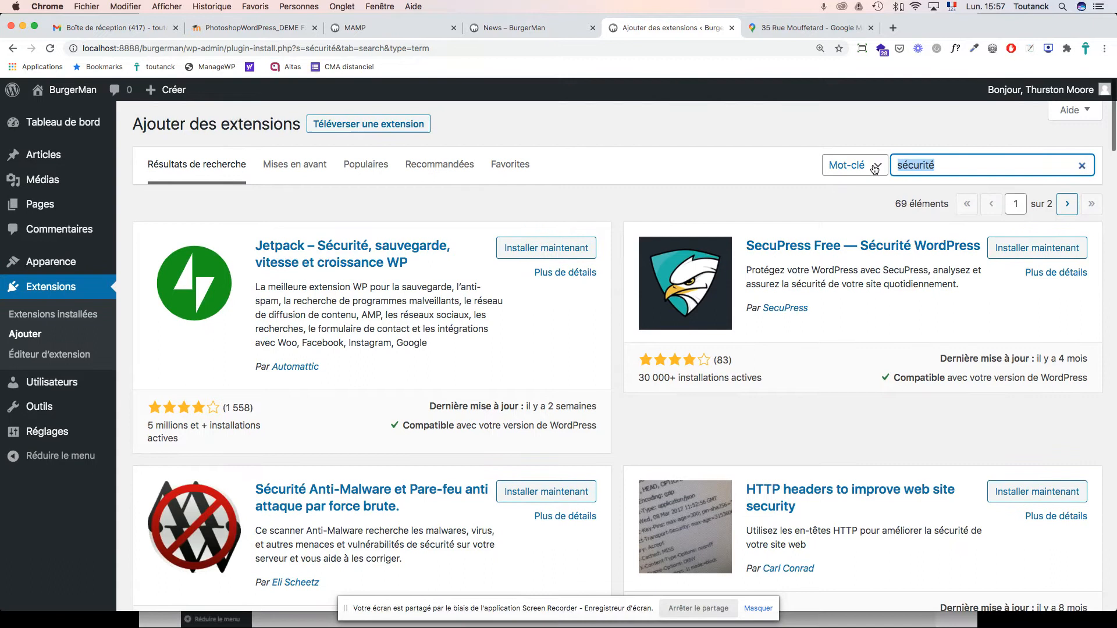
pyautogui.press('BackSpace')
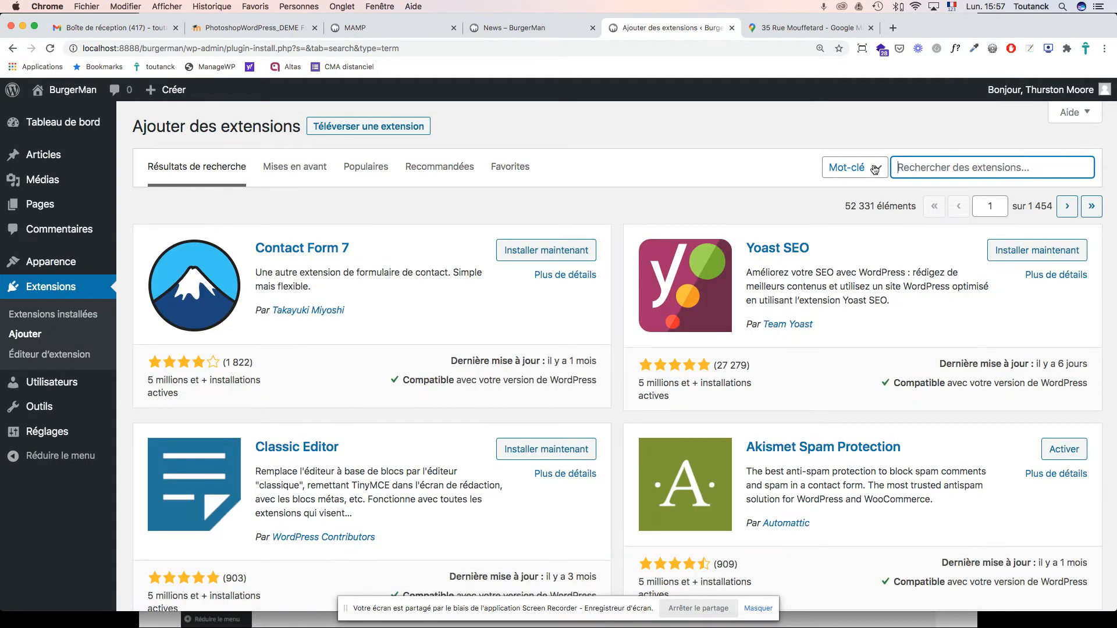
# Search the plugin directory for "e-commerce" and browse the matching extensions, such as WooCommerce and its add-ons.
pyautogui.write('e-commer')
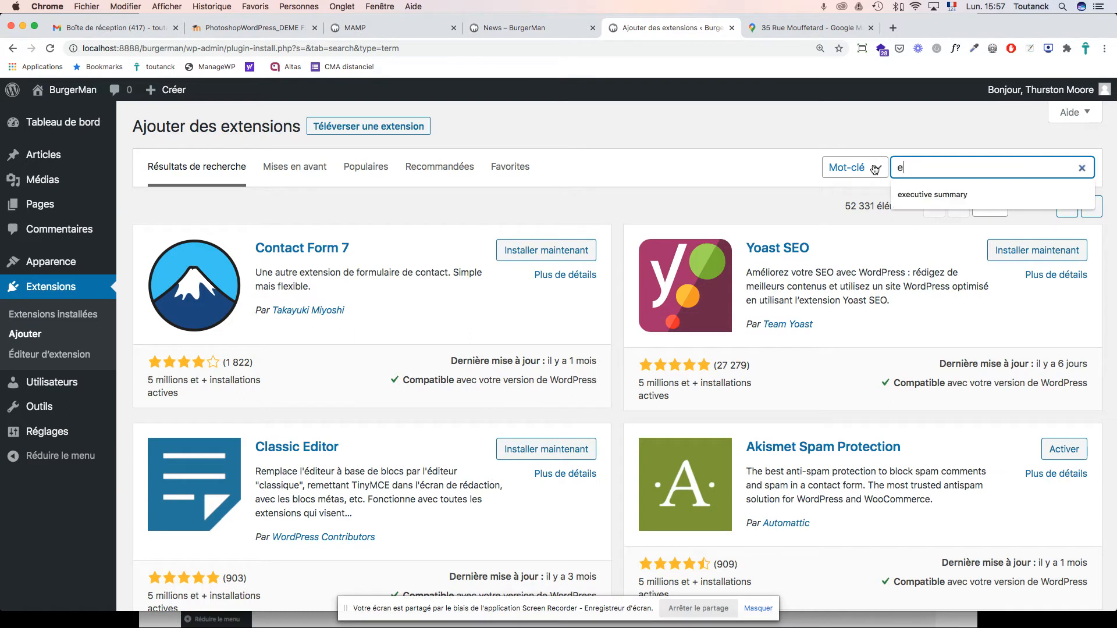
pyautogui.write('ce')
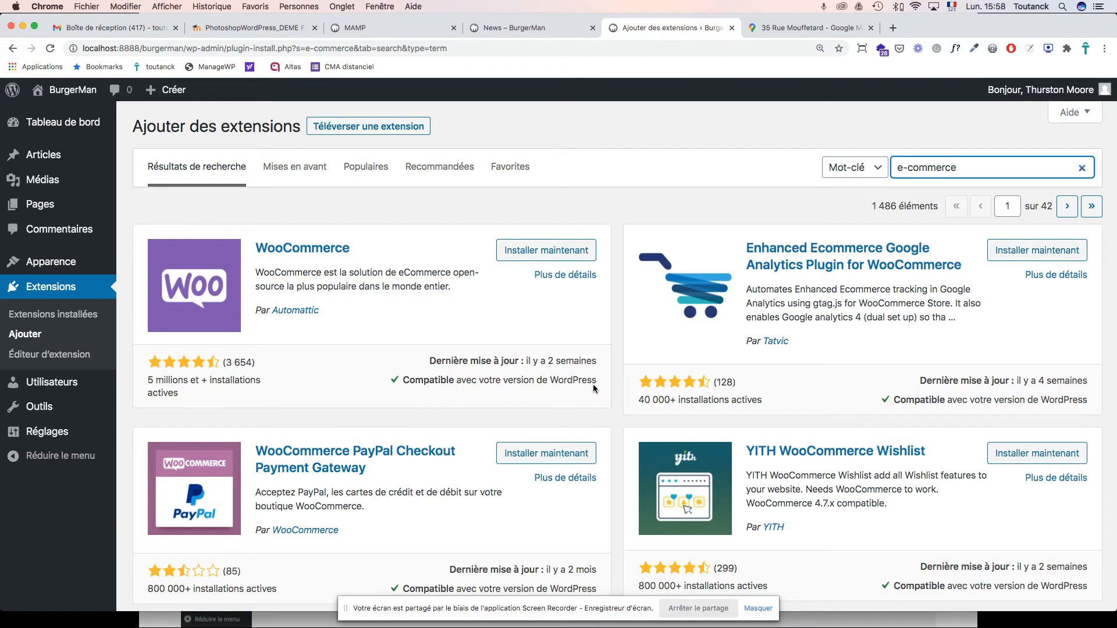
pyautogui.scroll(-3, 592, 383)
pyautogui.scroll(-1, 592, 384)
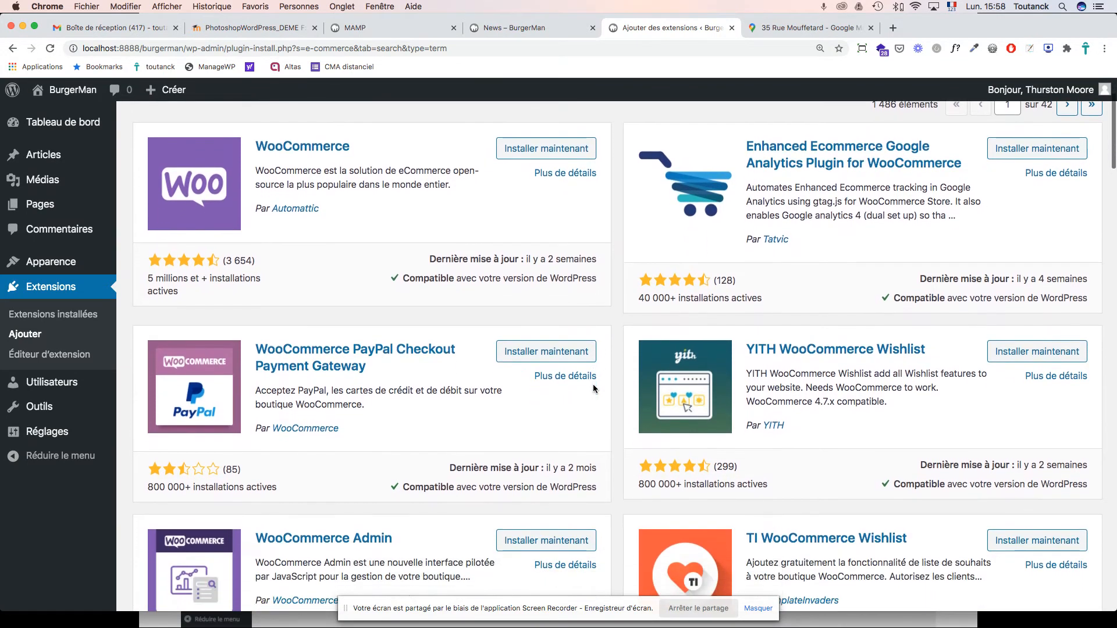
pyautogui.scroll(-1, 592, 383)
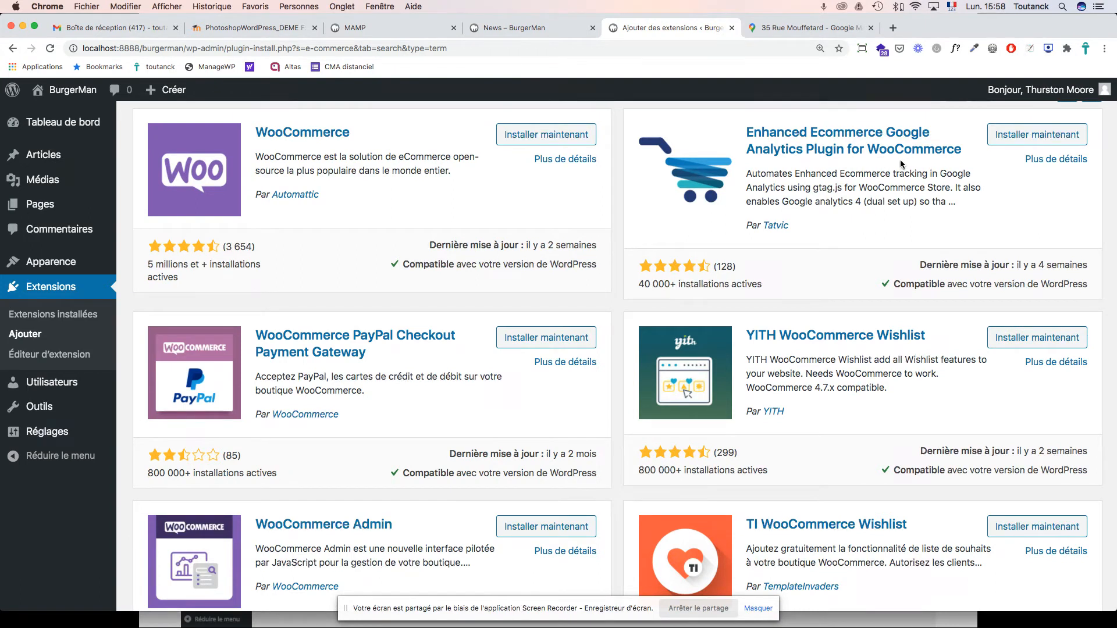
pyautogui.scroll(1, 899, 162)
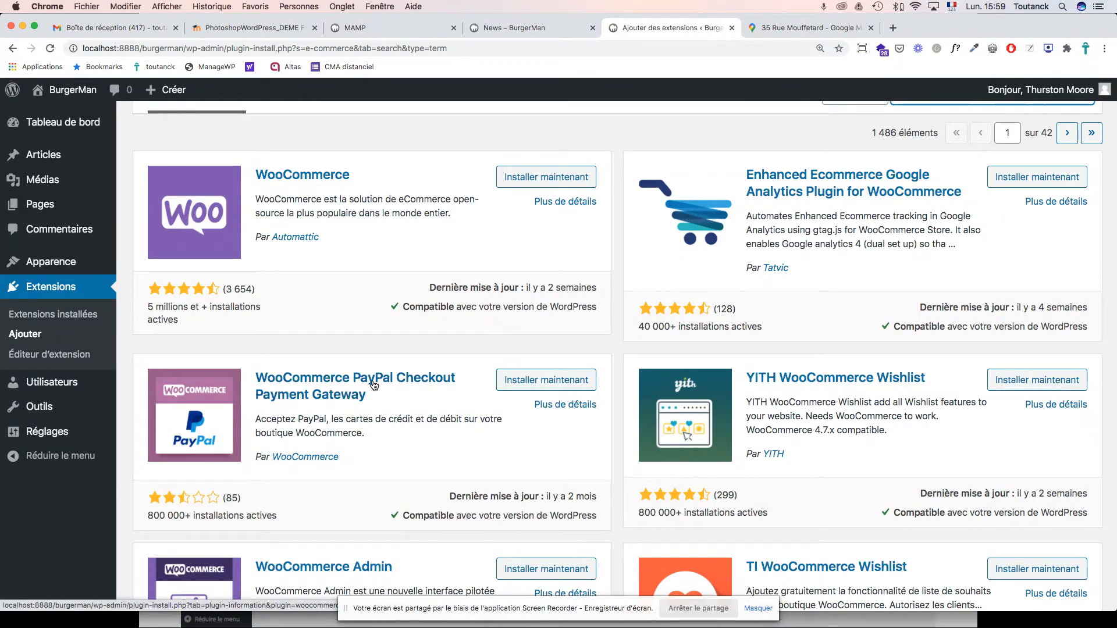
pyautogui.scroll(-2, 374, 385)
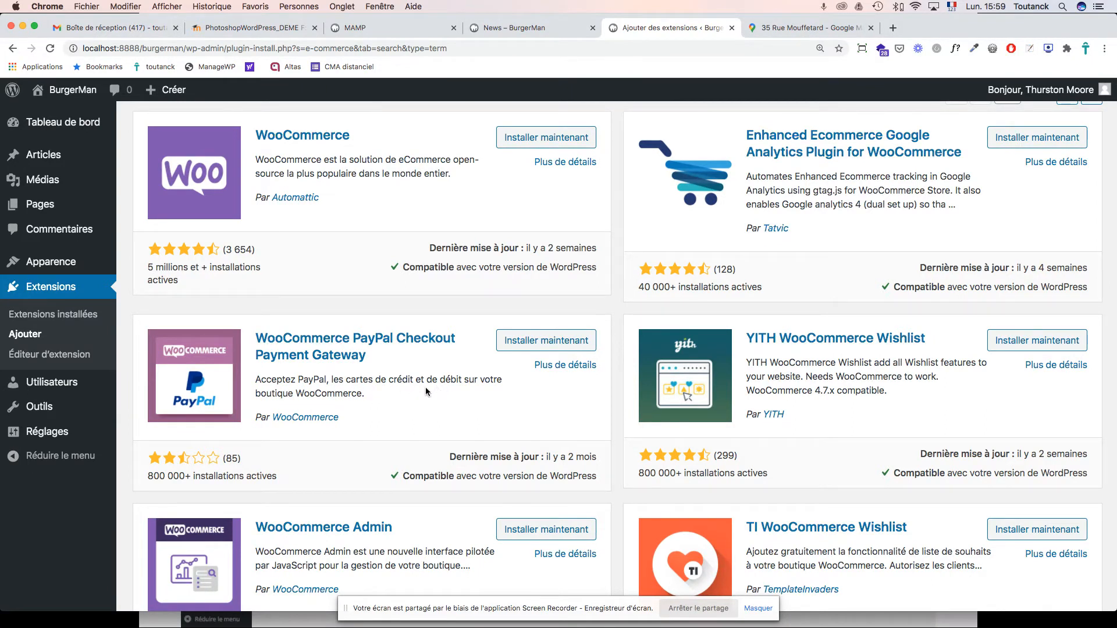
pyautogui.scroll(-5, 338, 398)
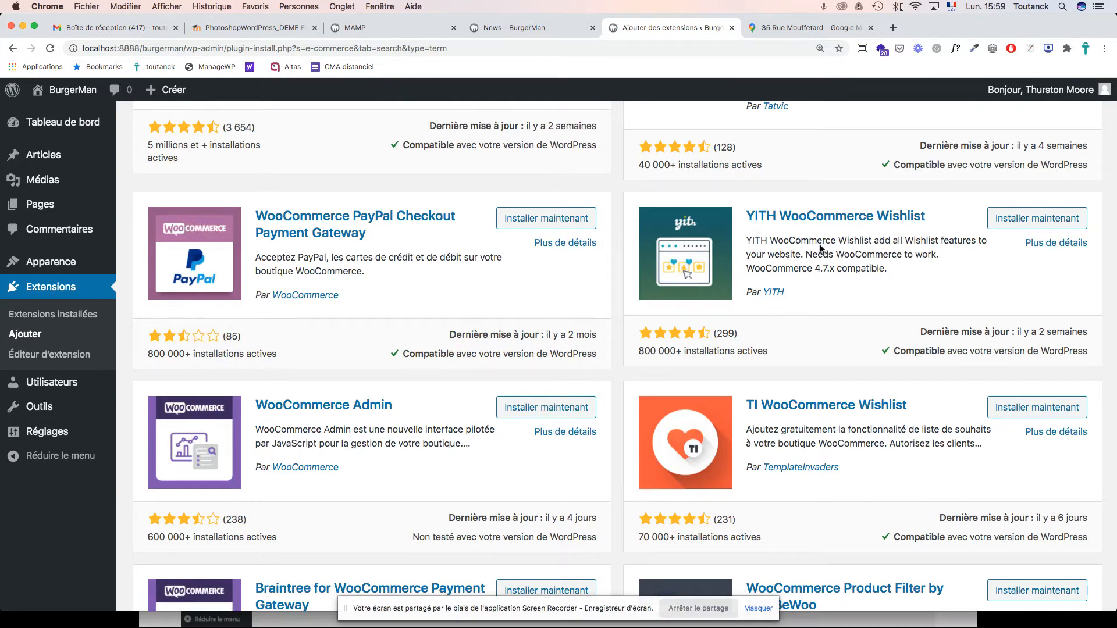
pyautogui.scroll(-3, 819, 247)
pyautogui.scroll(-4, 819, 249)
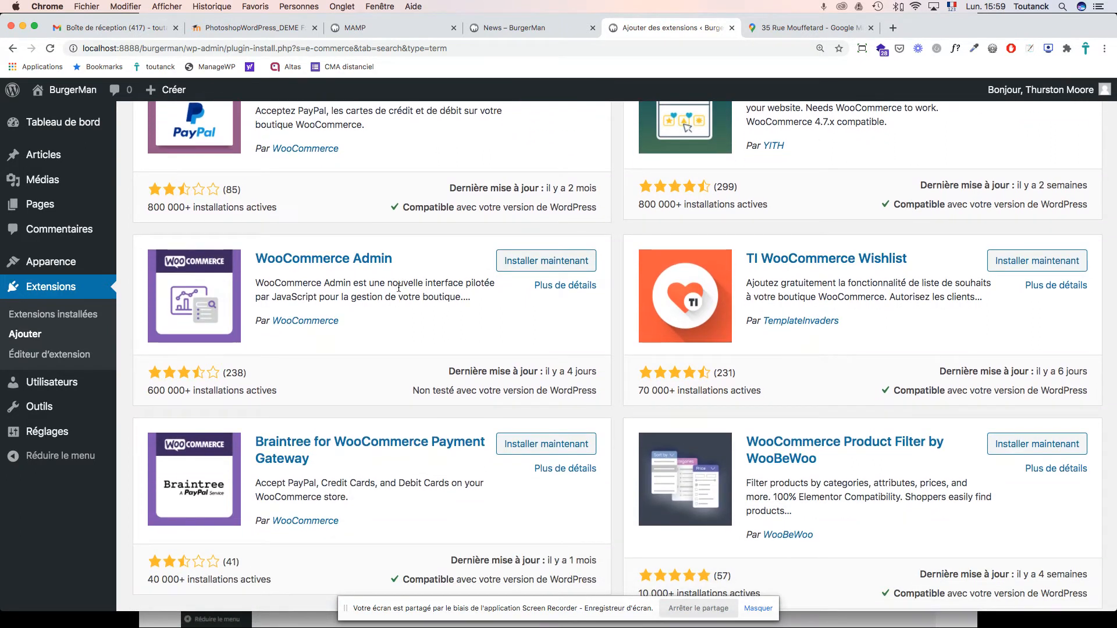
pyautogui.scroll(-8, 396, 289)
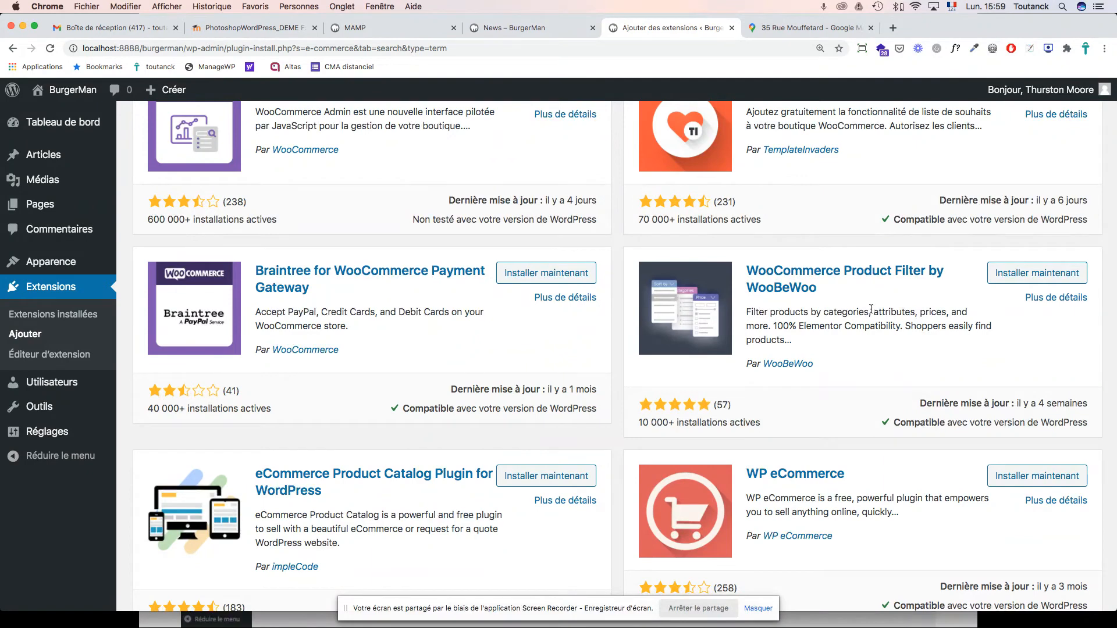
pyautogui.scroll(-20, 870, 309)
pyautogui.scroll(-15, 870, 309)
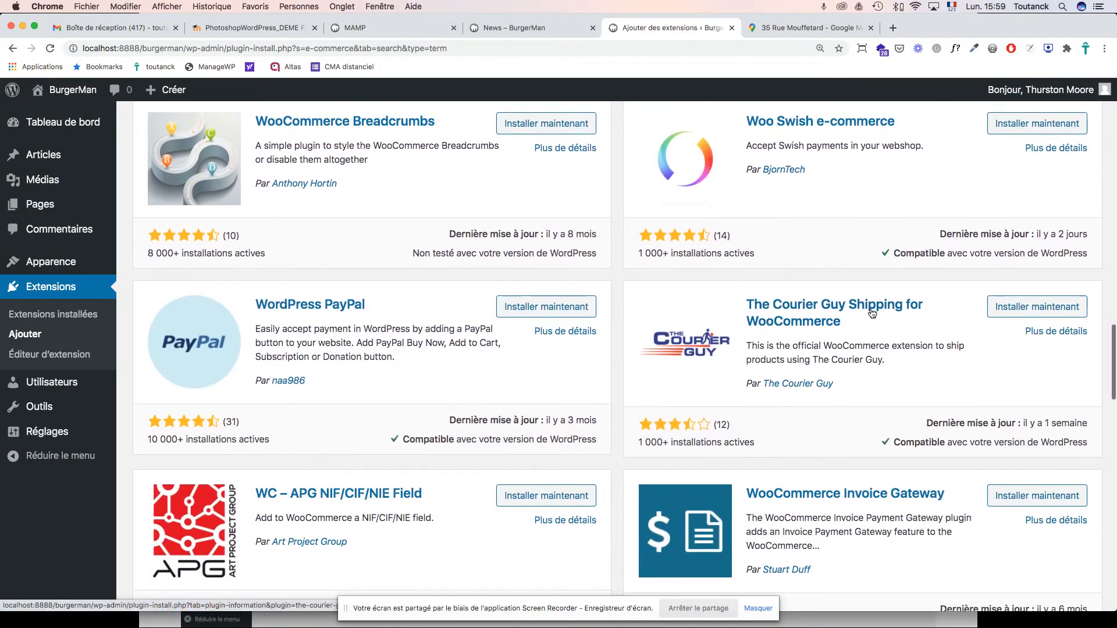
pyautogui.scroll(20, 871, 313)
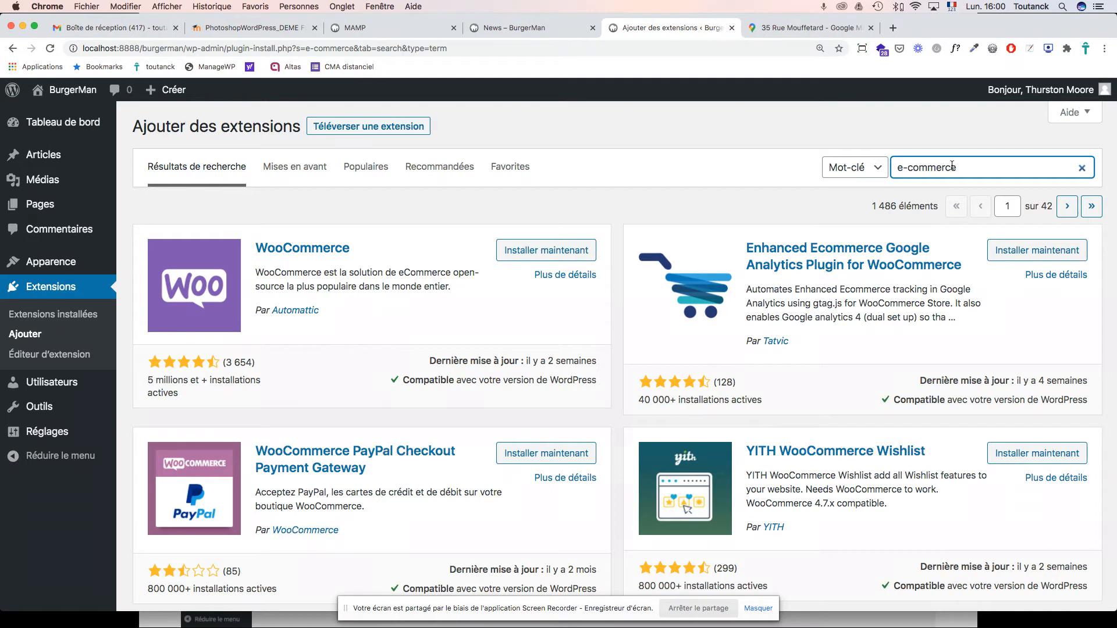
# Search the extensions for "annuaire" and read the detailed description of the Name Directory plugin.
pyautogui.moveTo(965, 168); pyautogui.dragTo(879, 167)
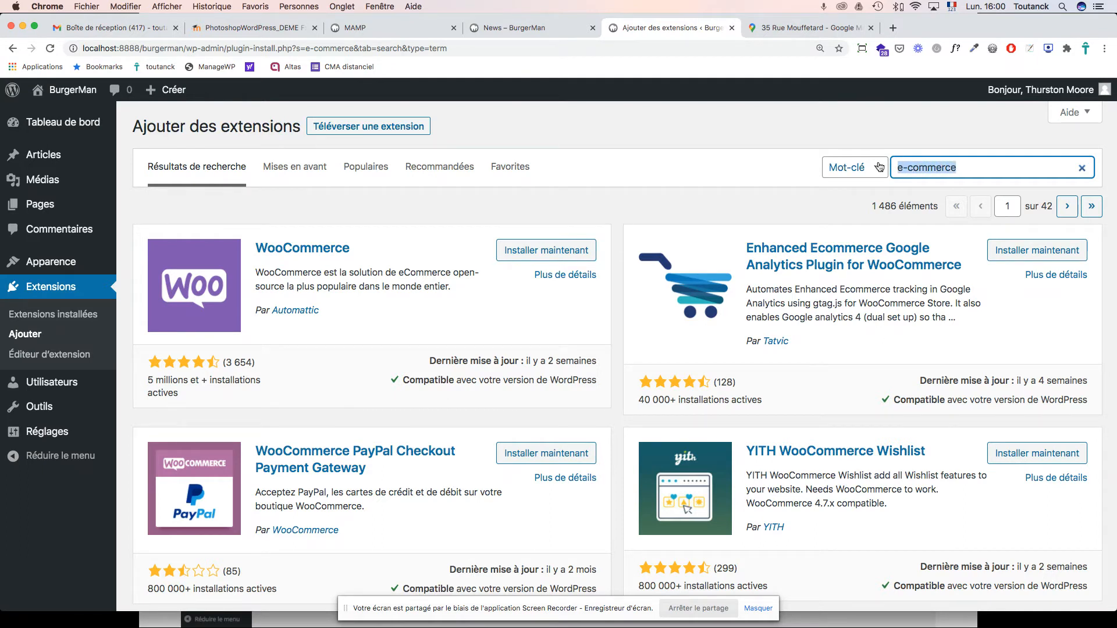
pyautogui.write('annuaire')
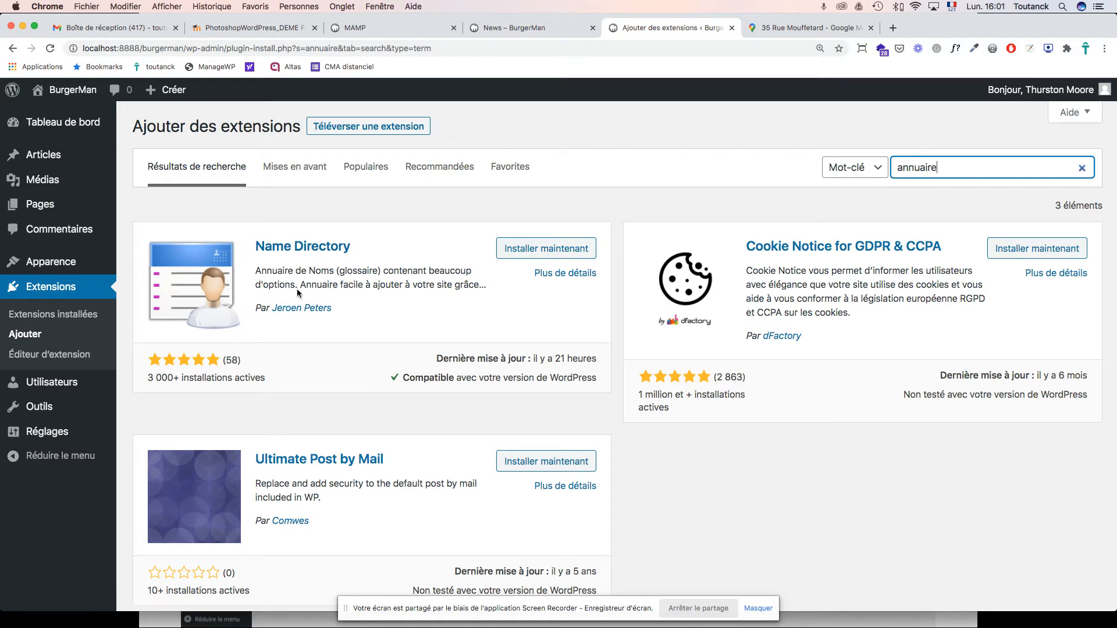
pyautogui.click(571, 279)
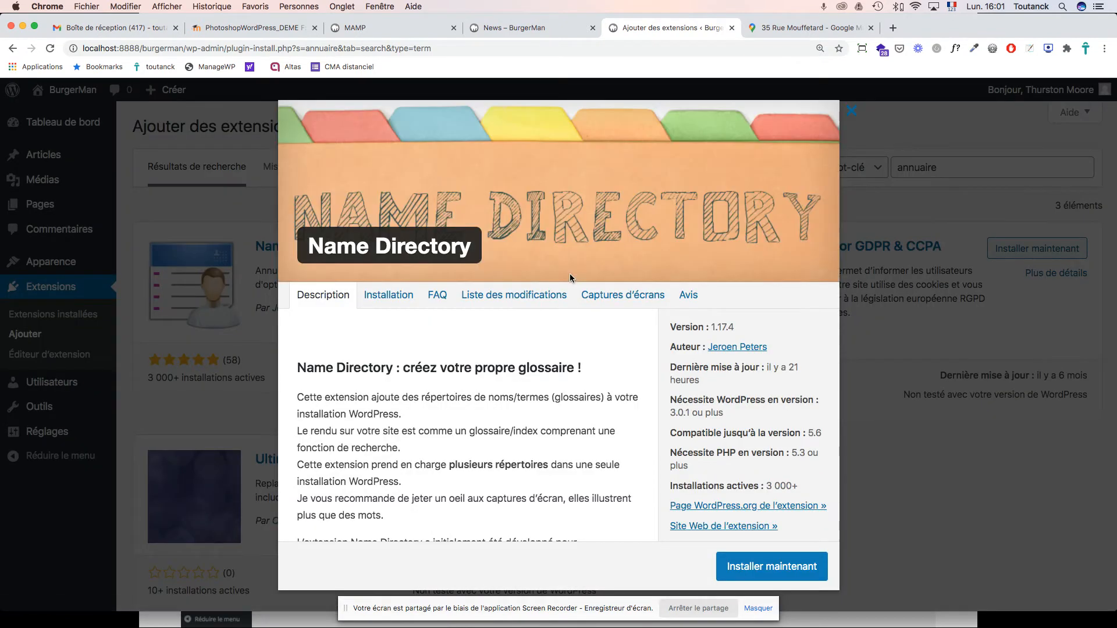
pyautogui.scroll(-2, 527, 401)
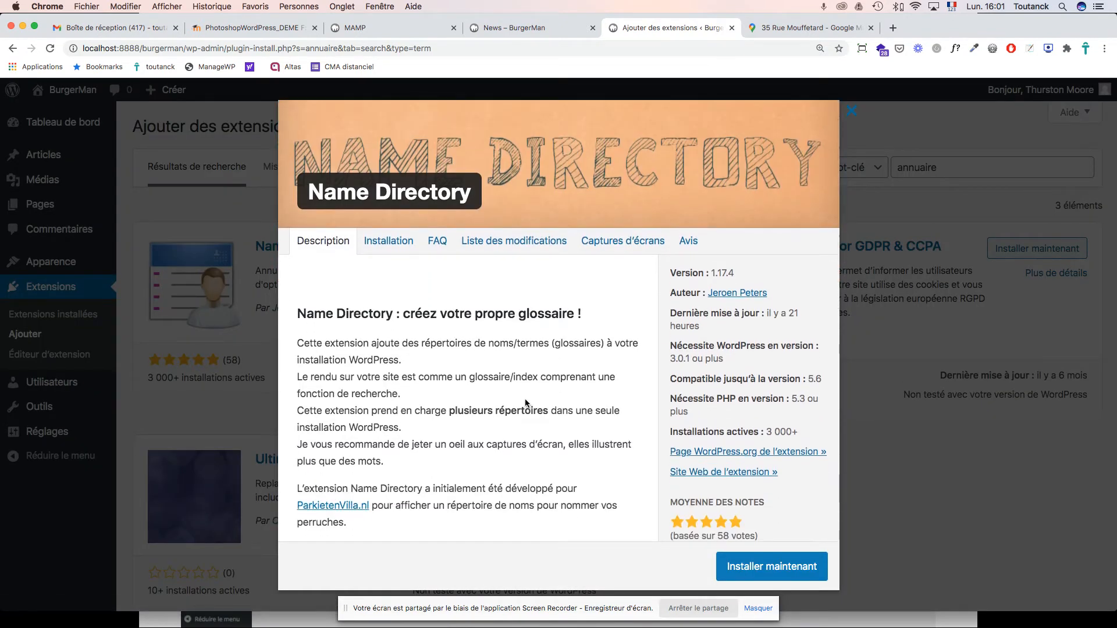
pyautogui.scroll(-3, 518, 389)
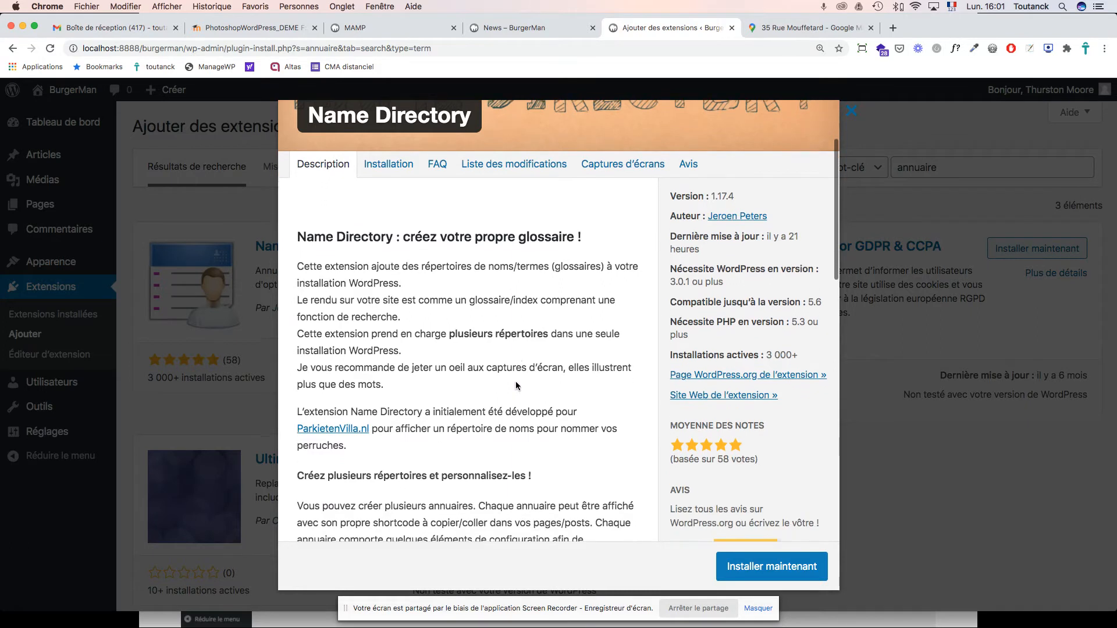
pyautogui.scroll(-3, 516, 386)
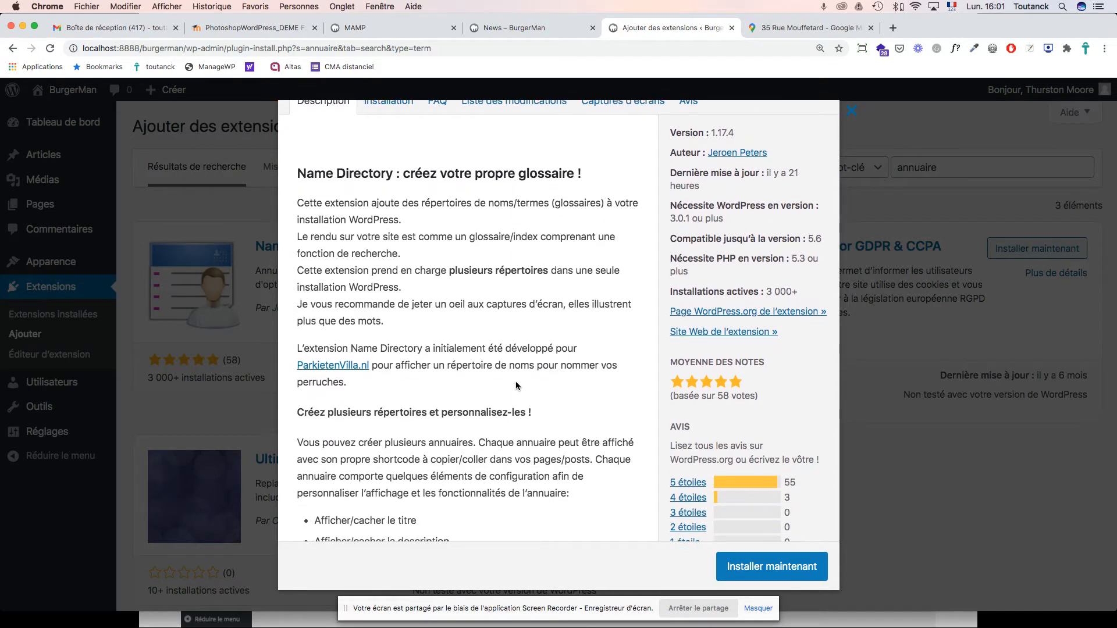
pyautogui.scroll(-6, 516, 385)
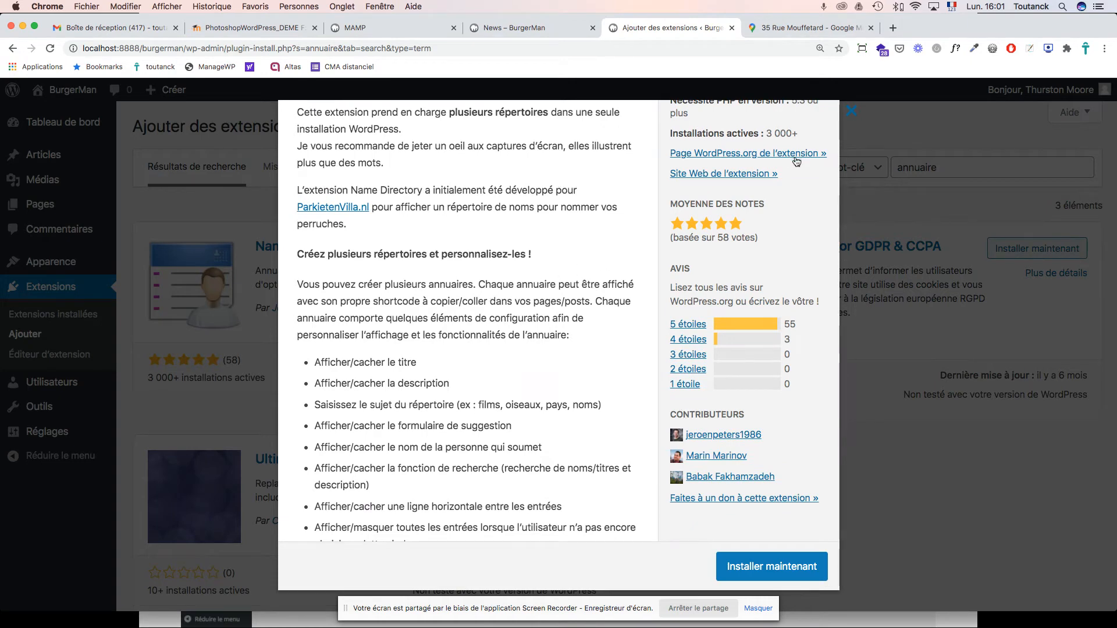
pyautogui.scroll(10, 791, 160)
pyautogui.click(851, 111)
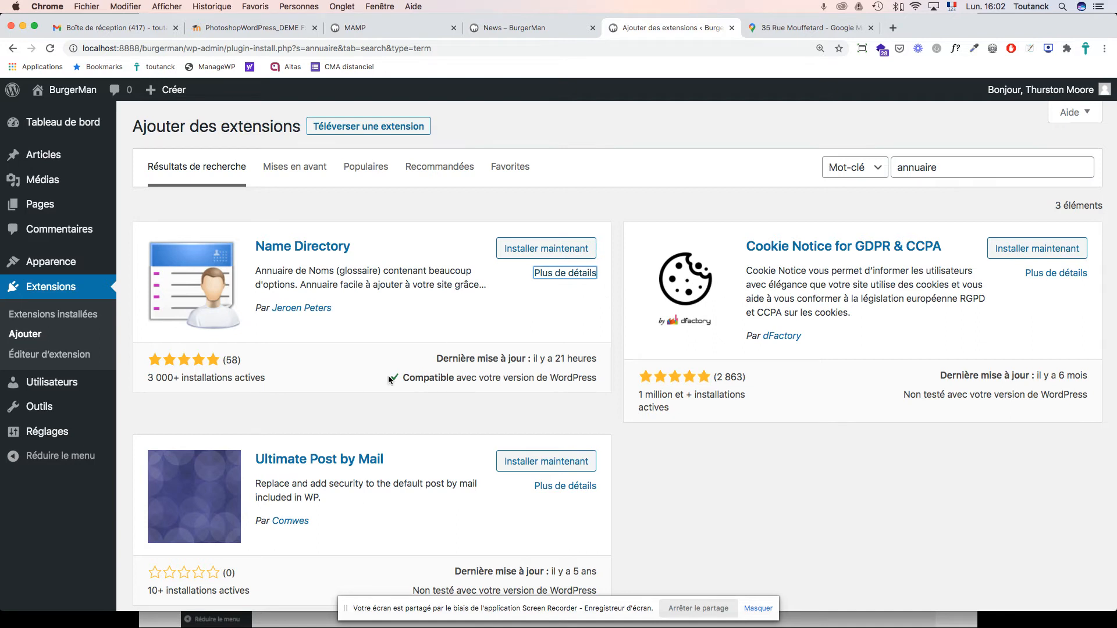
pyautogui.scroll(-3, 375, 389)
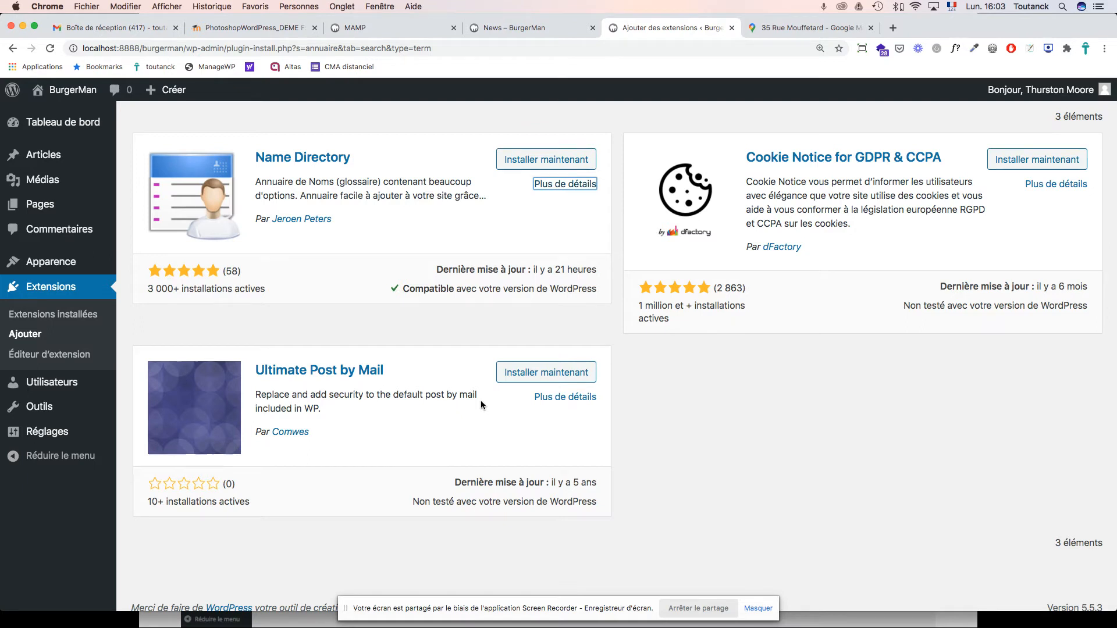
pyautogui.scroll(3, 480, 400)
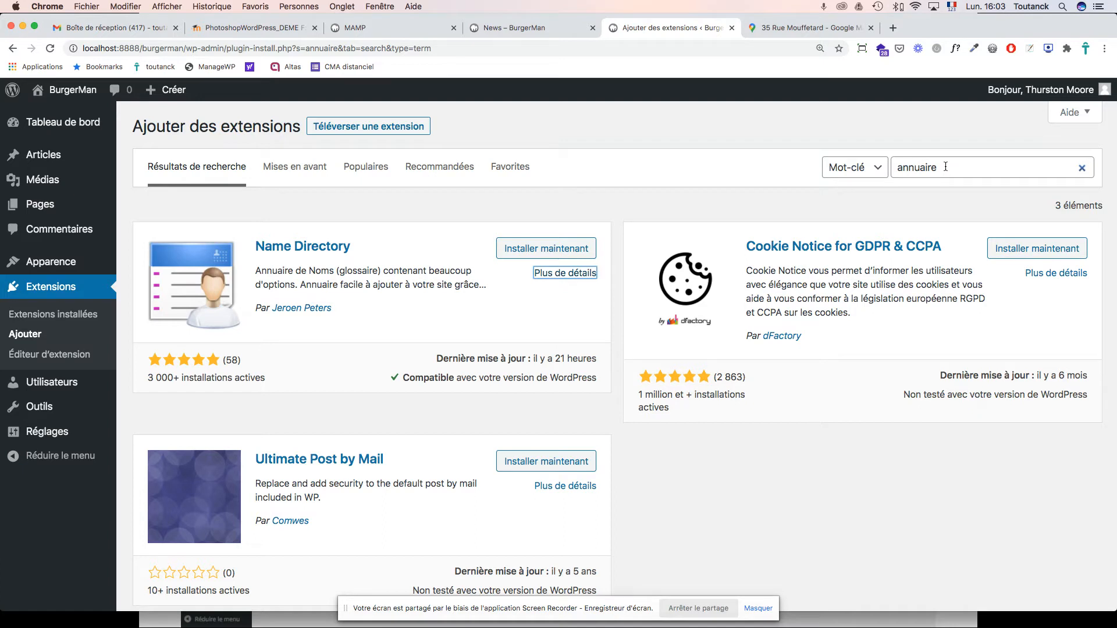
# Search the extensions for "directory" and look through the matching plugins.
pyautogui.moveTo(945, 167); pyautogui.dragTo(883, 172)
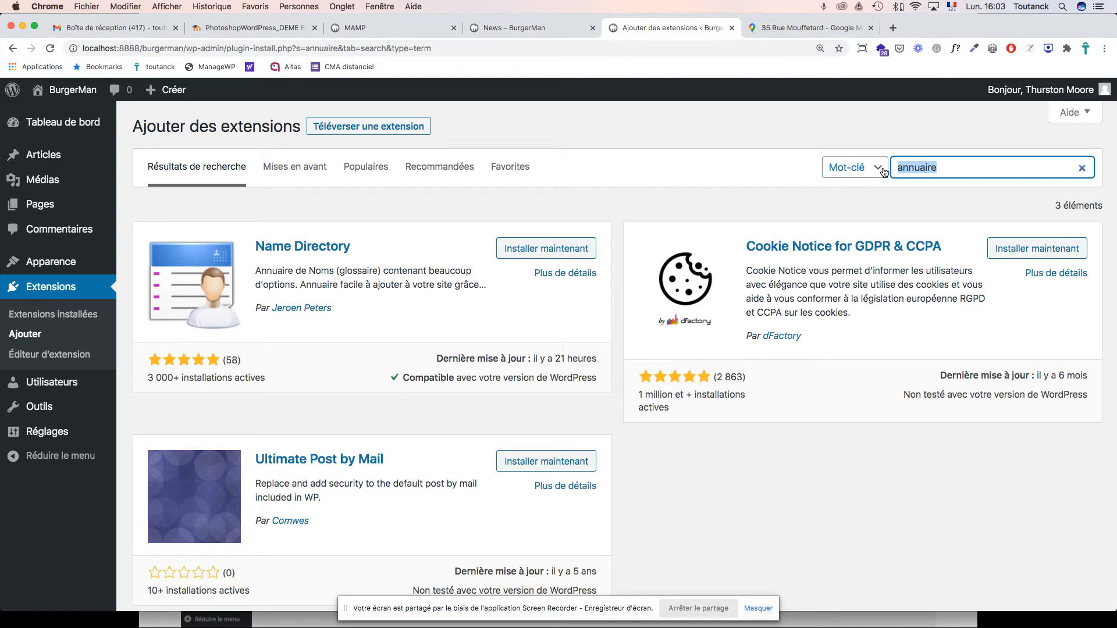
pyautogui.write('director')
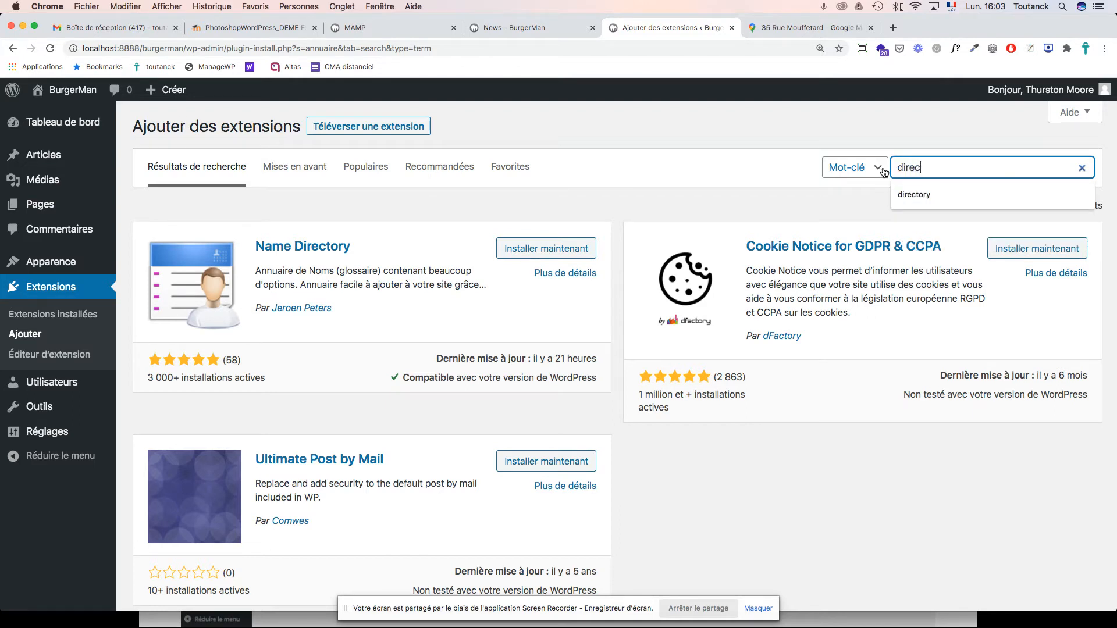
pyautogui.write('y')
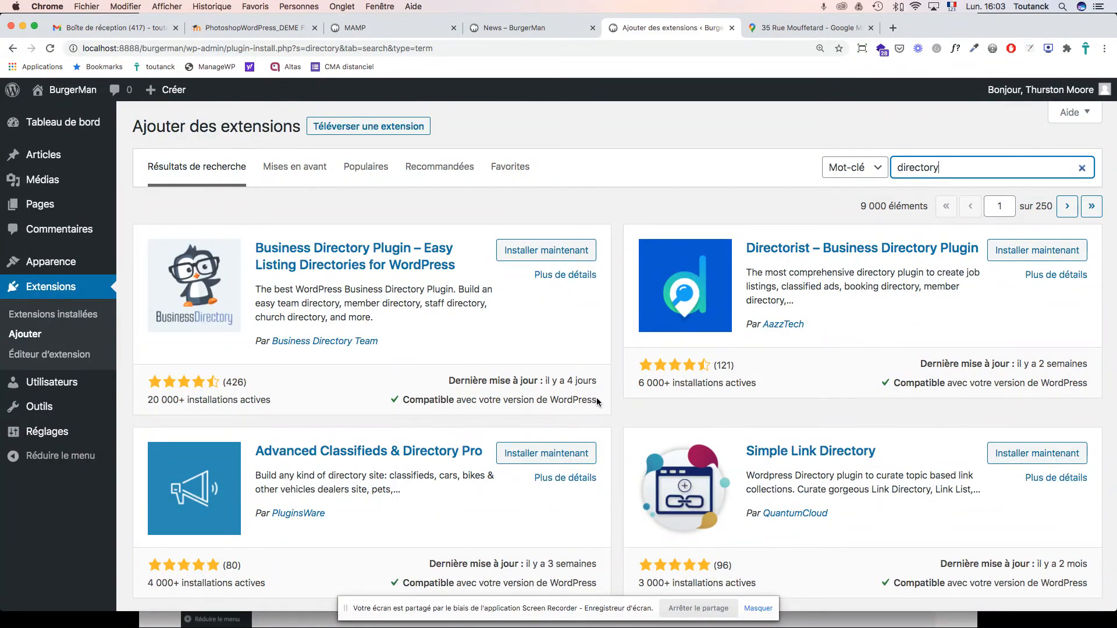
pyautogui.scroll(-10, 598, 401)
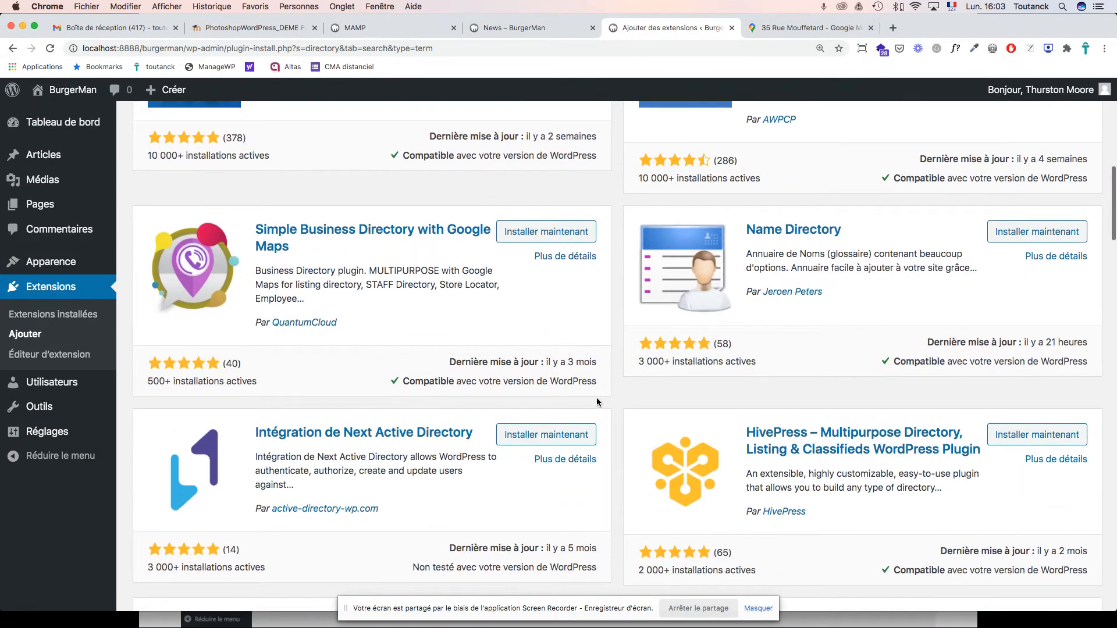
pyautogui.scroll(10, 597, 401)
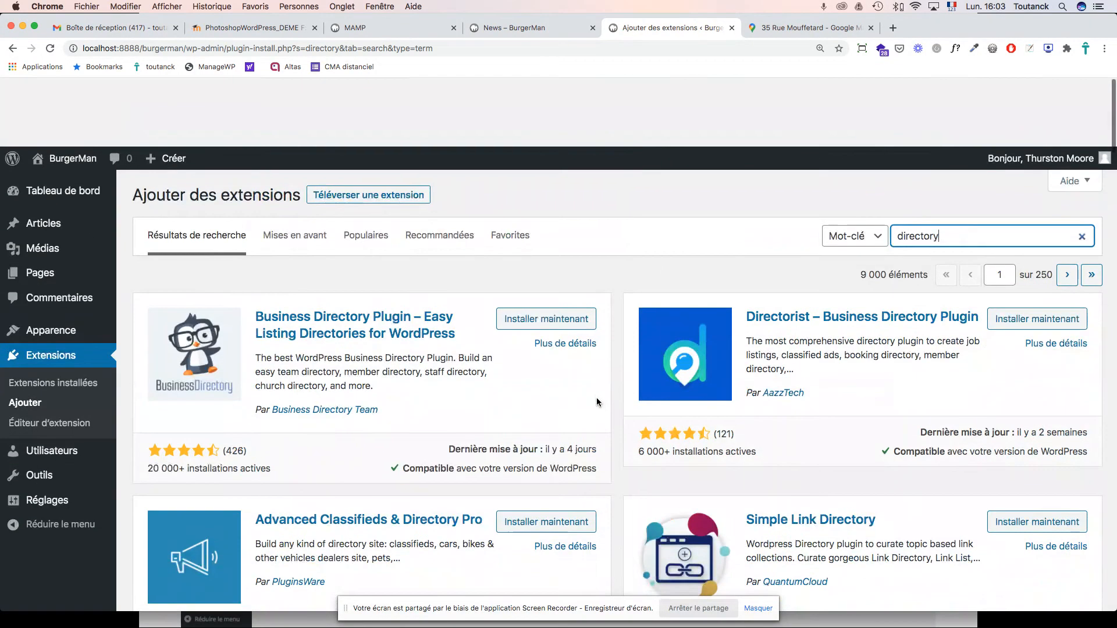
pyautogui.press('super+Tab')
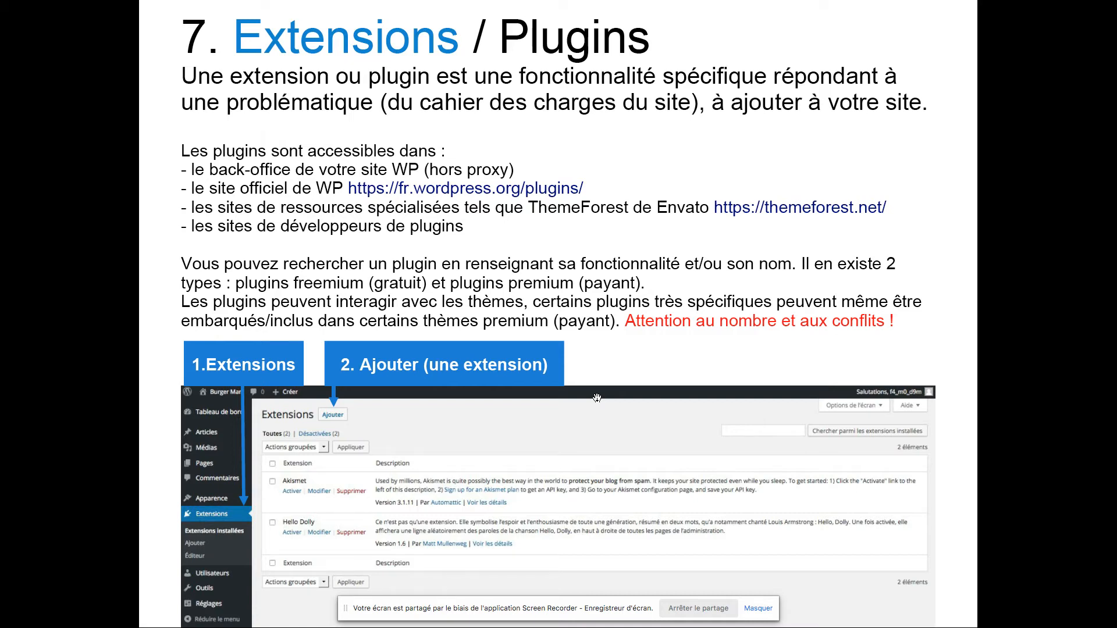
pyautogui.press('super+Tab')
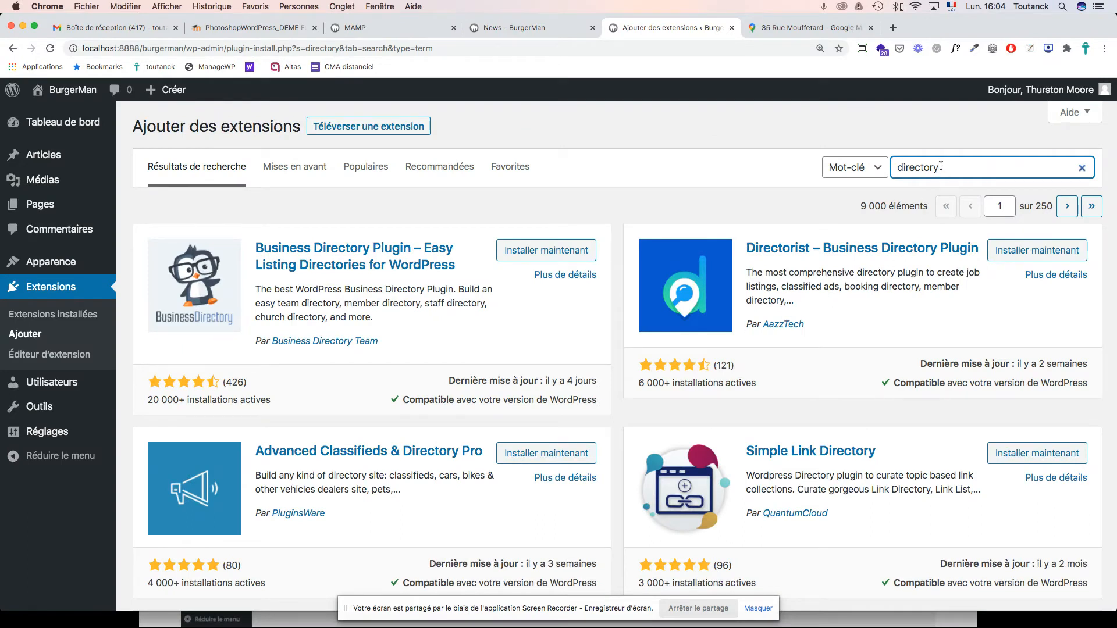
# Search the extensions for "child themify" and compare the listed plugins' ratings, update dates and compatibility.
pyautogui.moveTo(938, 166); pyautogui.dragTo(882, 169)
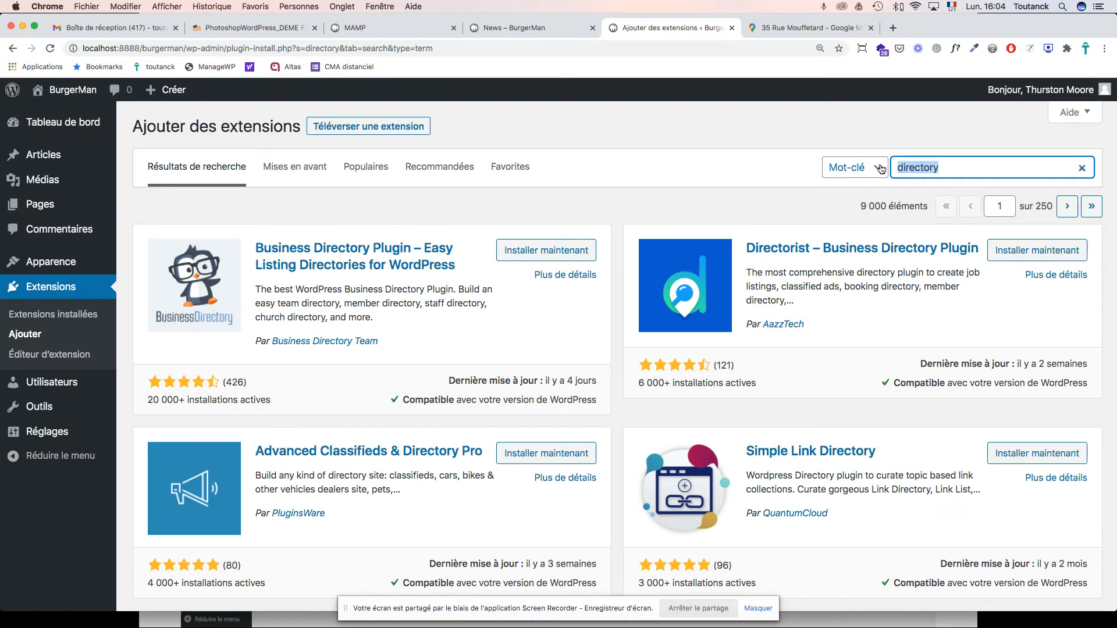
pyautogui.write('child themify')
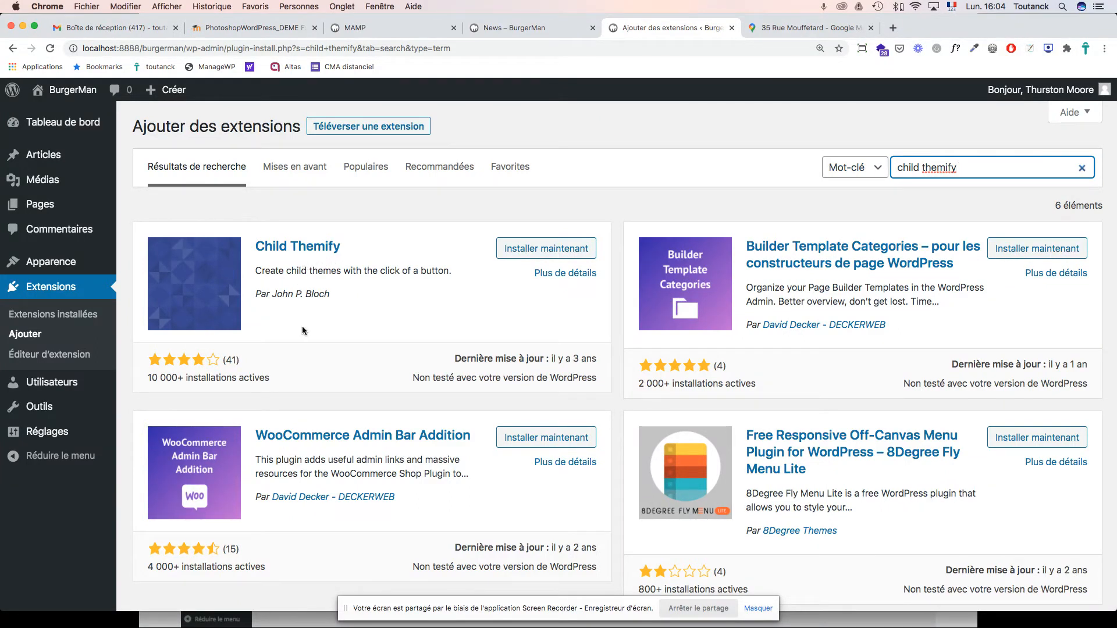
pyautogui.scroll(-5, 302, 330)
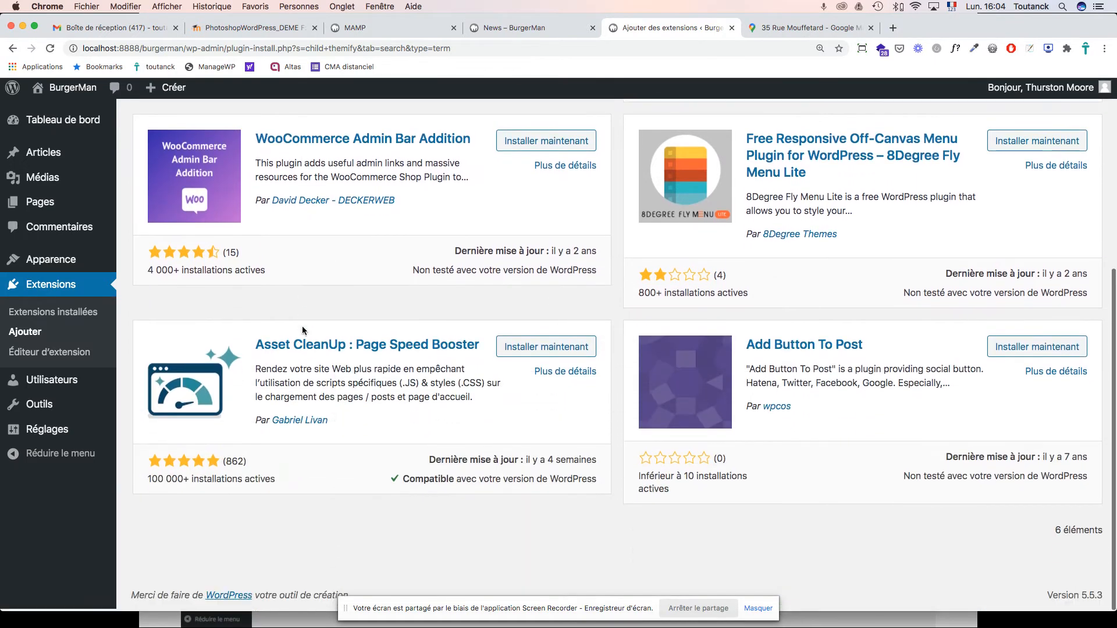
pyautogui.scroll(5, 301, 331)
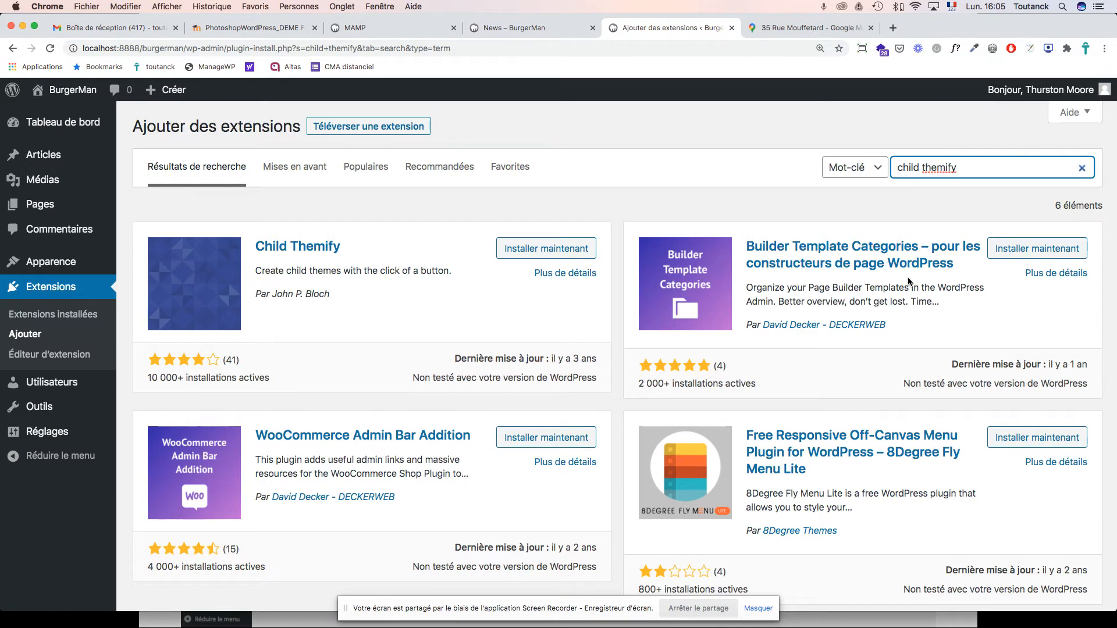
pyautogui.scroll(-1, 909, 281)
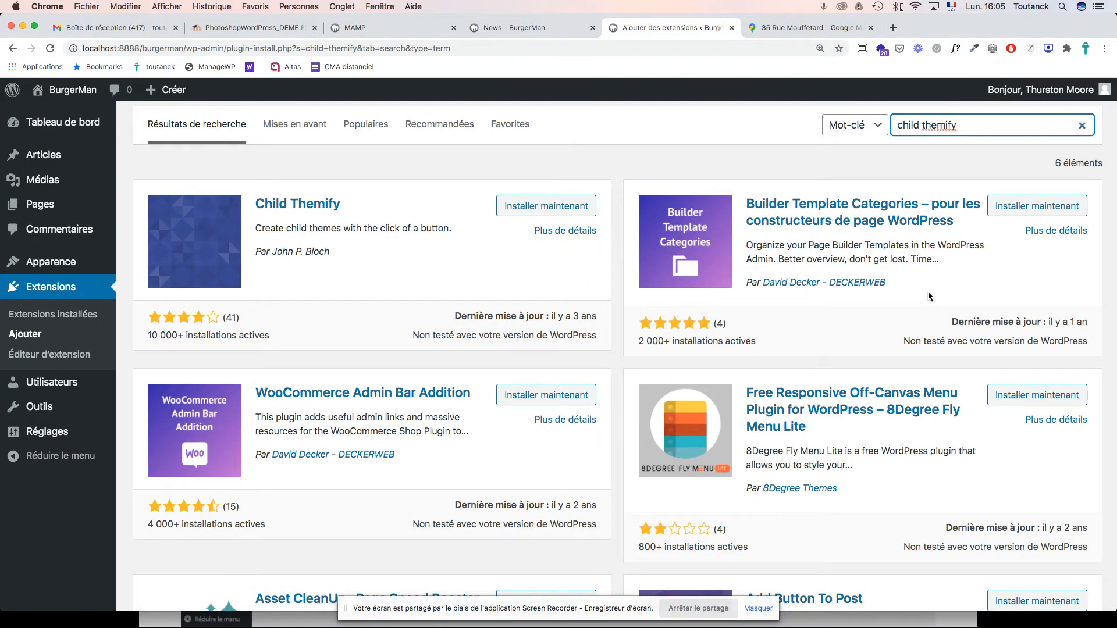
pyautogui.scroll(-2, 929, 295)
pyautogui.scroll(-4, 927, 293)
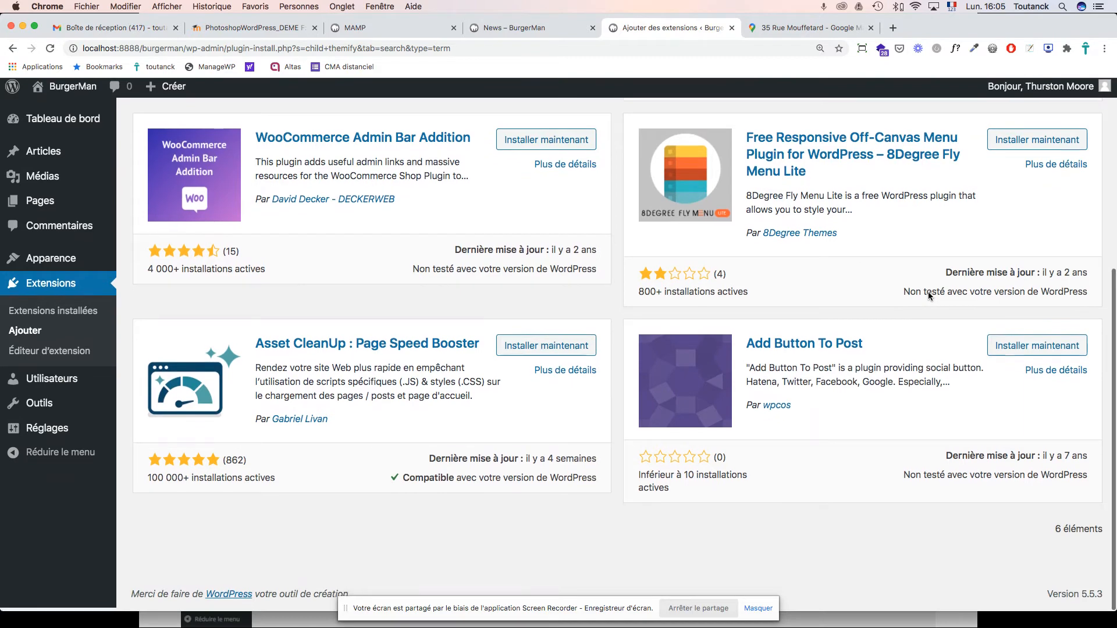
pyautogui.scroll(3, 928, 296)
pyautogui.scroll(5, 929, 296)
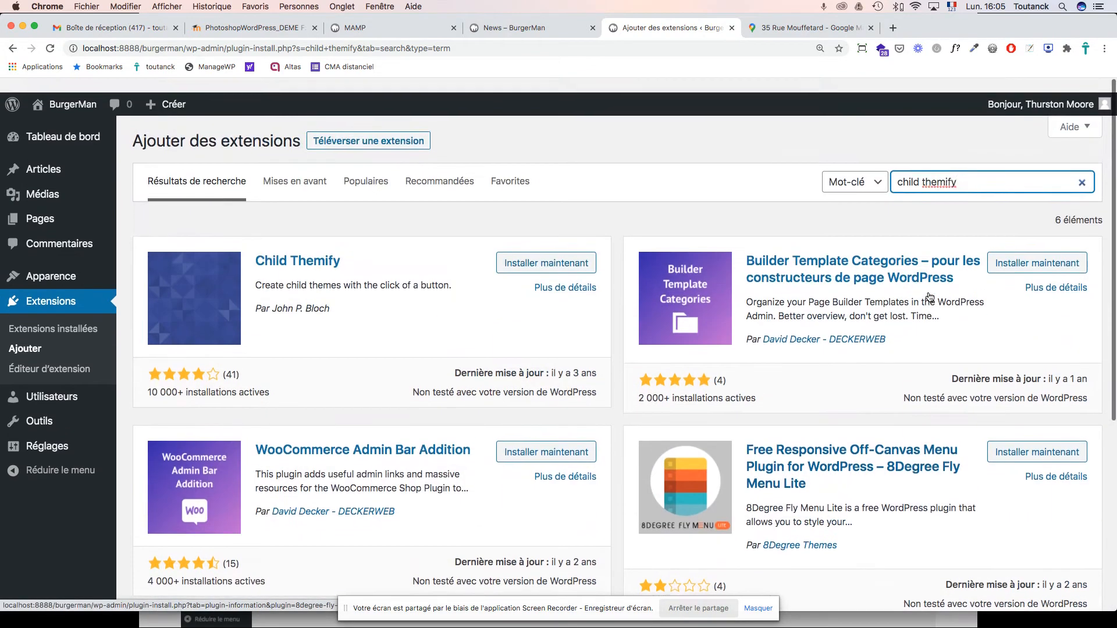
# Change the extension search keyword to "child theme".
pyautogui.moveTo(959, 167); pyautogui.dragTo(947, 168)
pyautogui.press('BackSpace')
pyautogui.write('e')
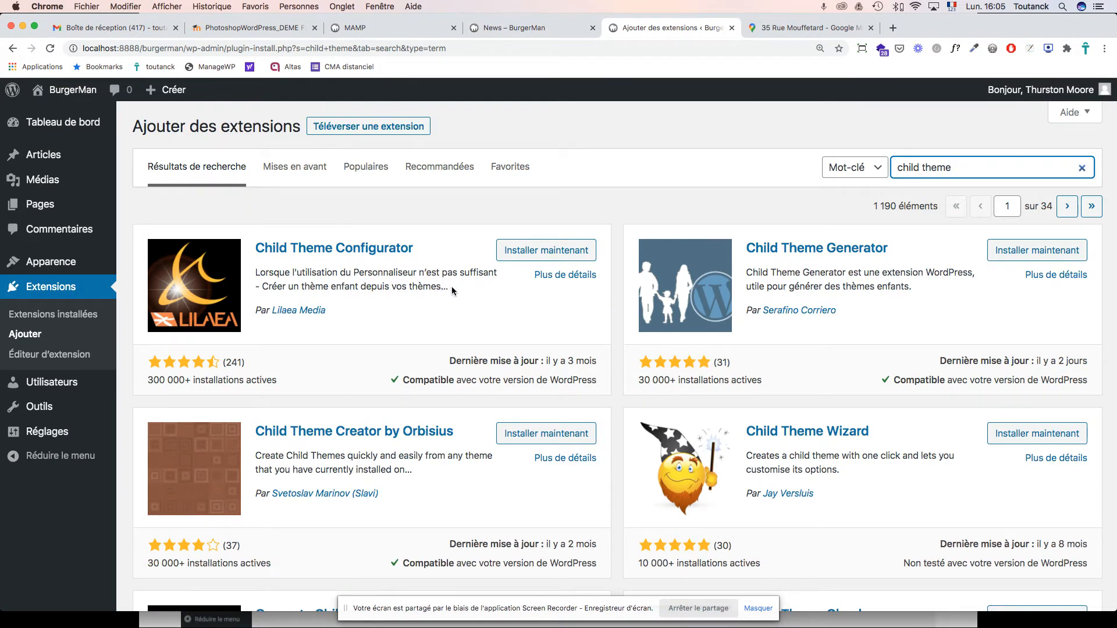
# Read the Child Theme Configurator plugin's detailed description, version requirements and ratings, and close its details.
pyautogui.click(564, 278)
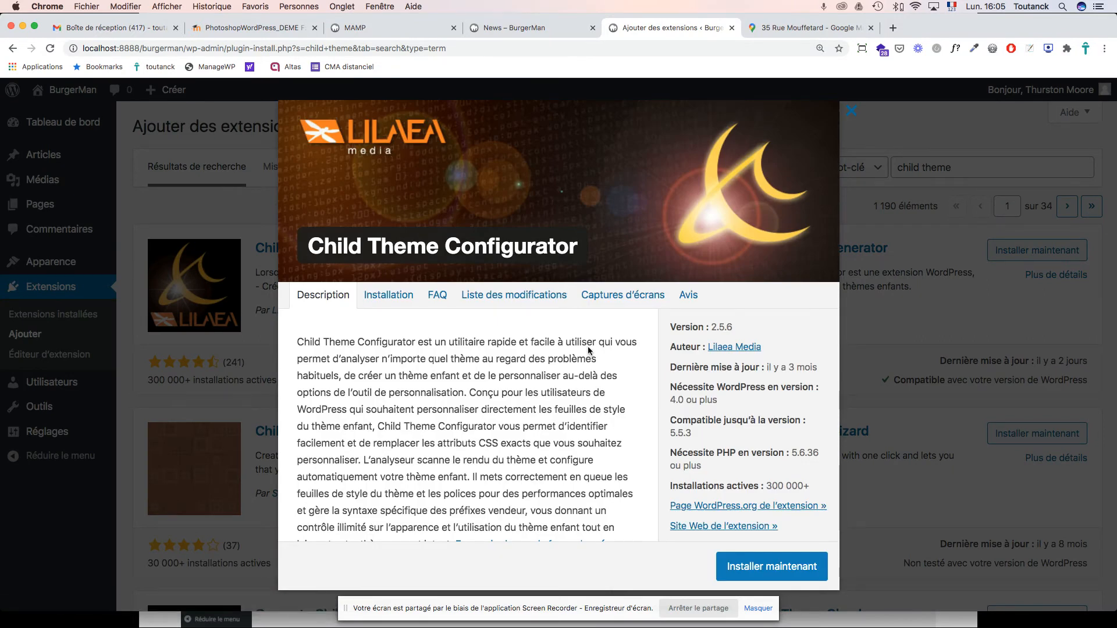
pyautogui.scroll(-3, 538, 378)
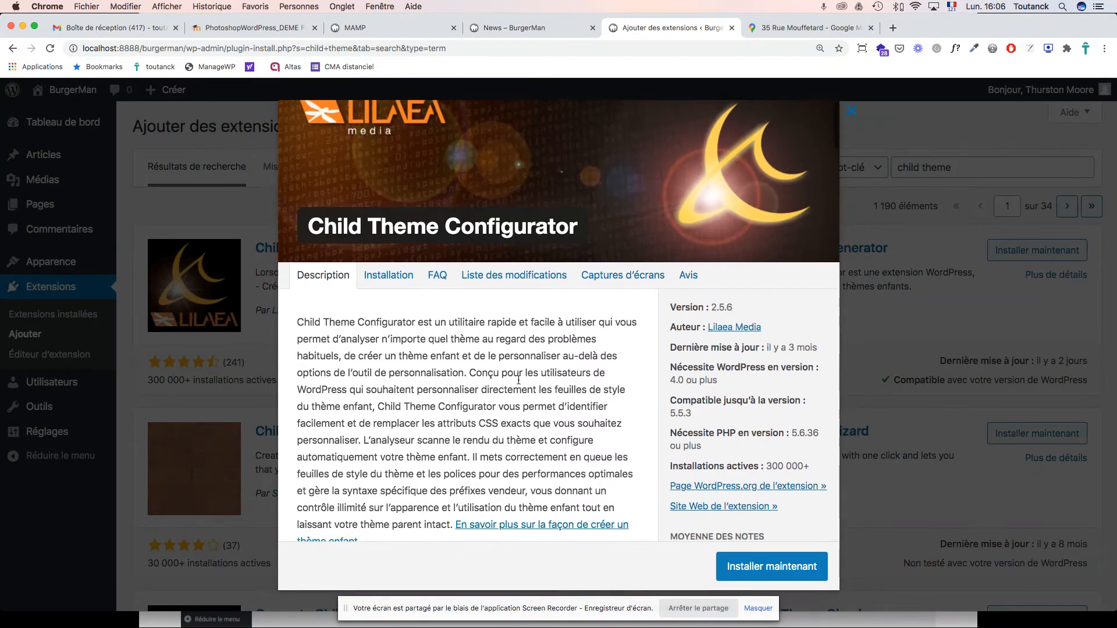
pyautogui.scroll(-3, 518, 379)
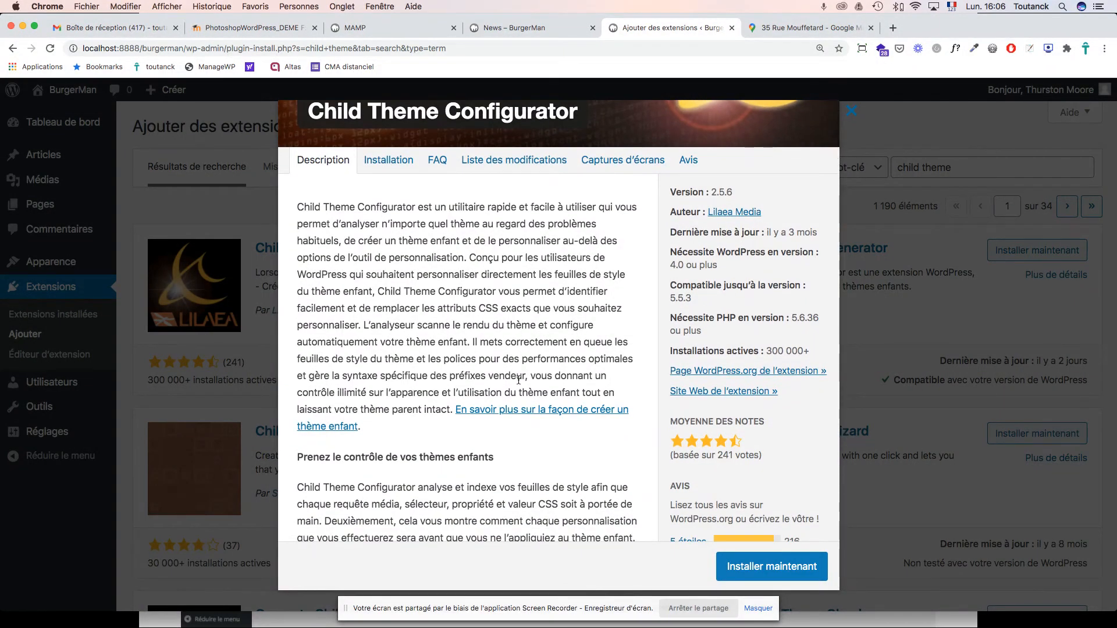
pyautogui.scroll(-3, 518, 379)
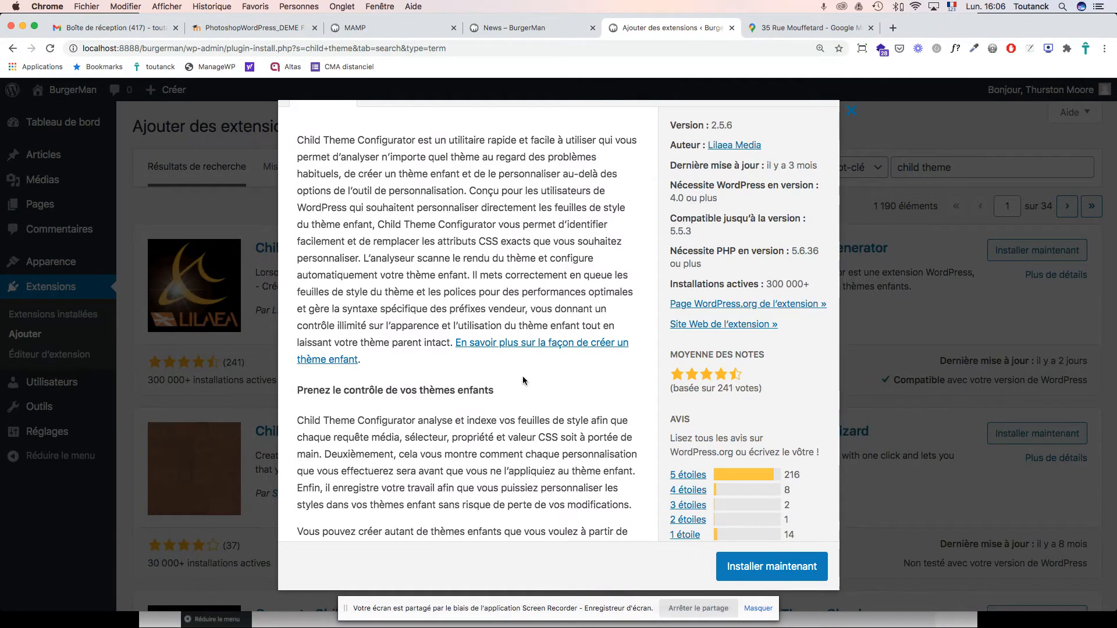
pyautogui.scroll(-5, 524, 374)
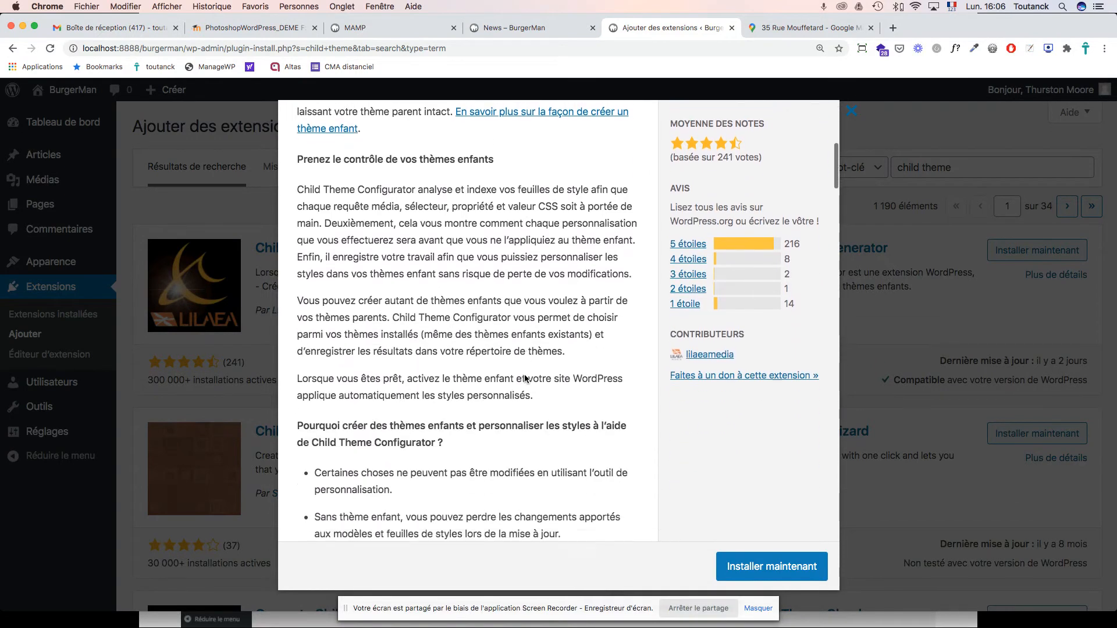
pyautogui.scroll(10, 525, 375)
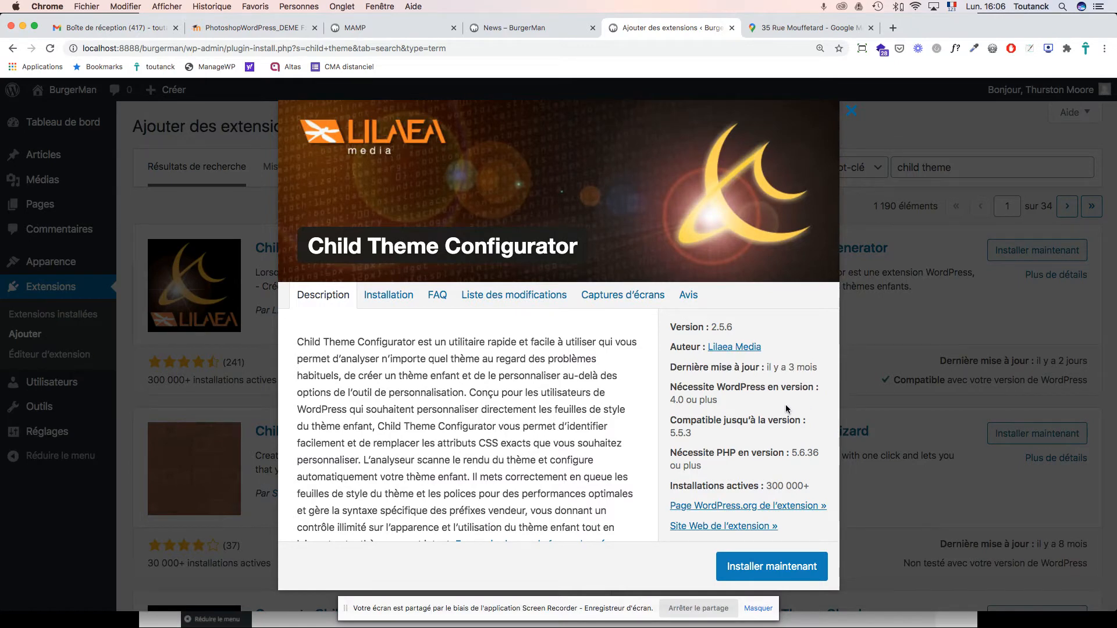
pyautogui.scroll(-3, 786, 409)
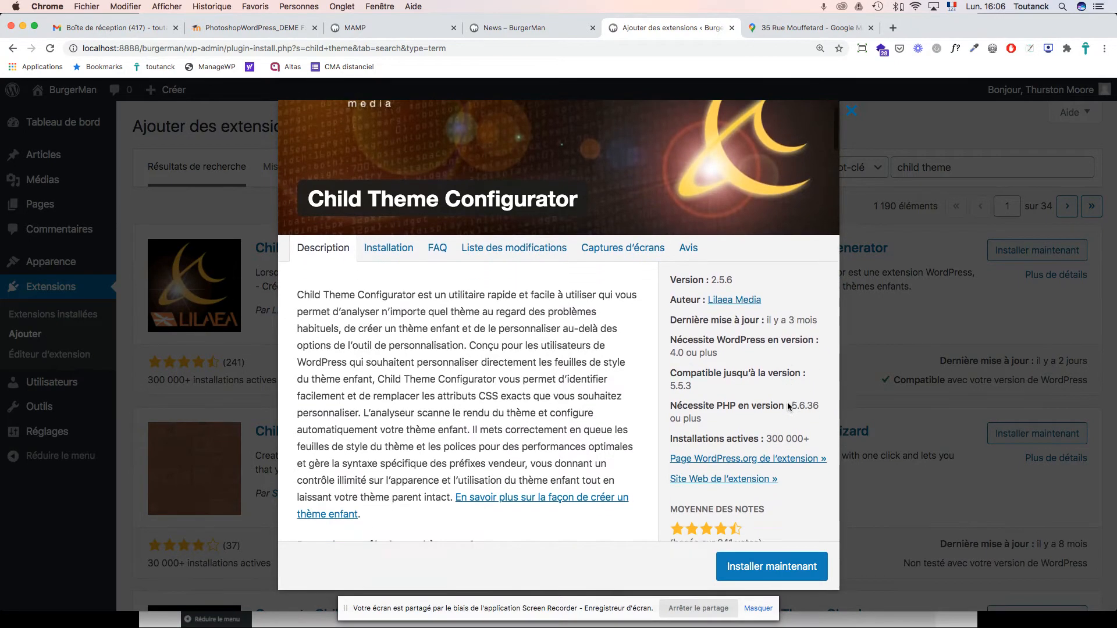
pyautogui.click(855, 112)
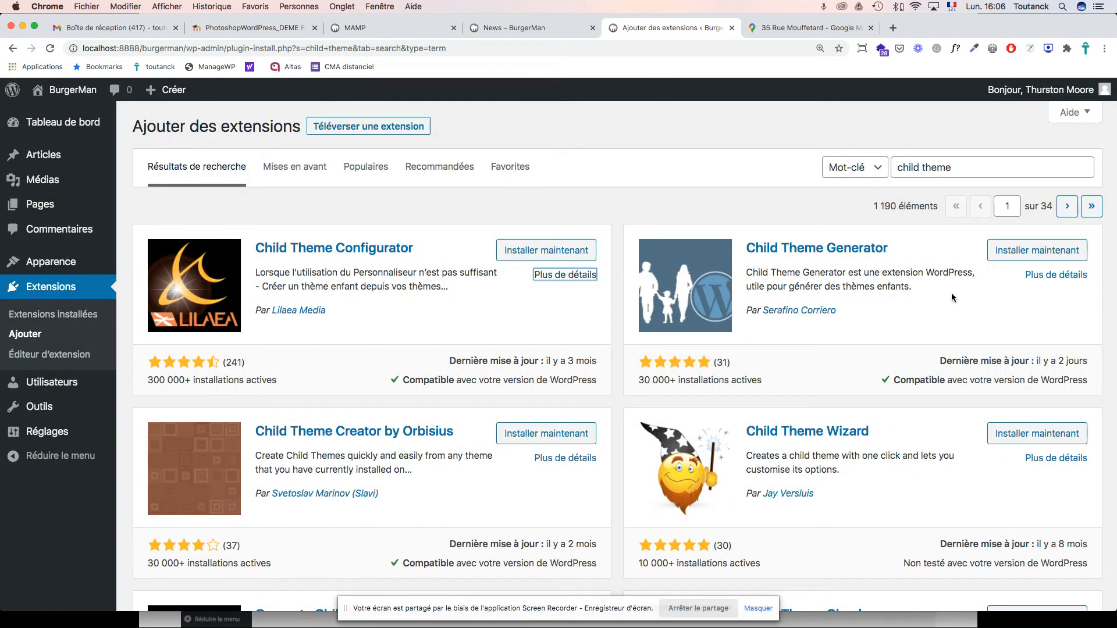
# Compare the "child theme" plugins' ratings, active installations, last update dates and WordPress compatibility.
pyautogui.scroll(-2, 951, 296)
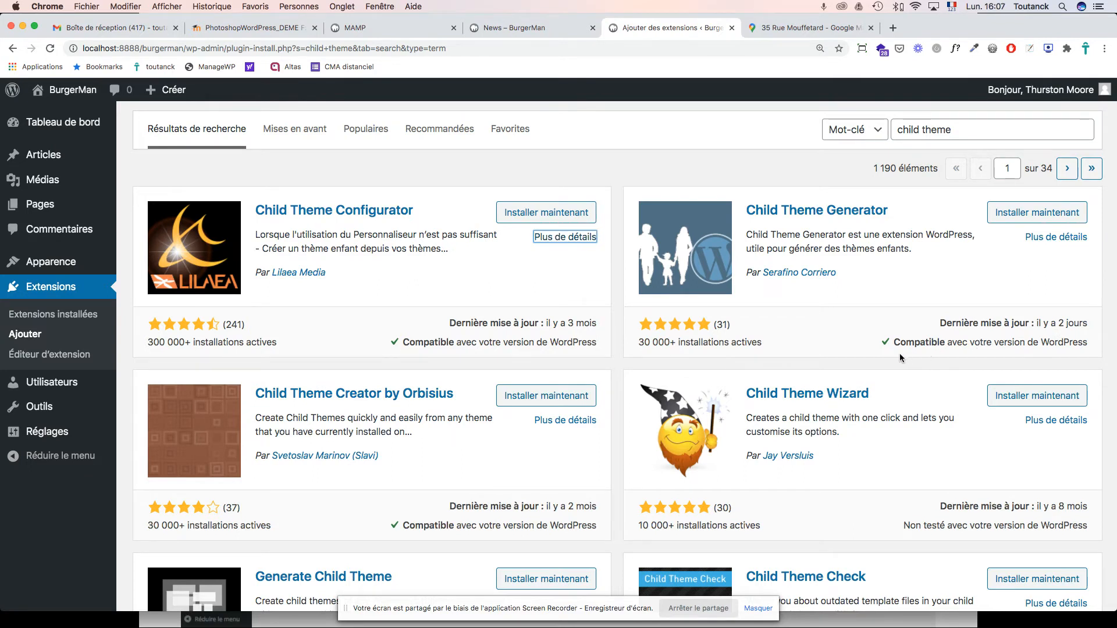
pyautogui.scroll(-3, 900, 355)
pyautogui.scroll(-2, 899, 357)
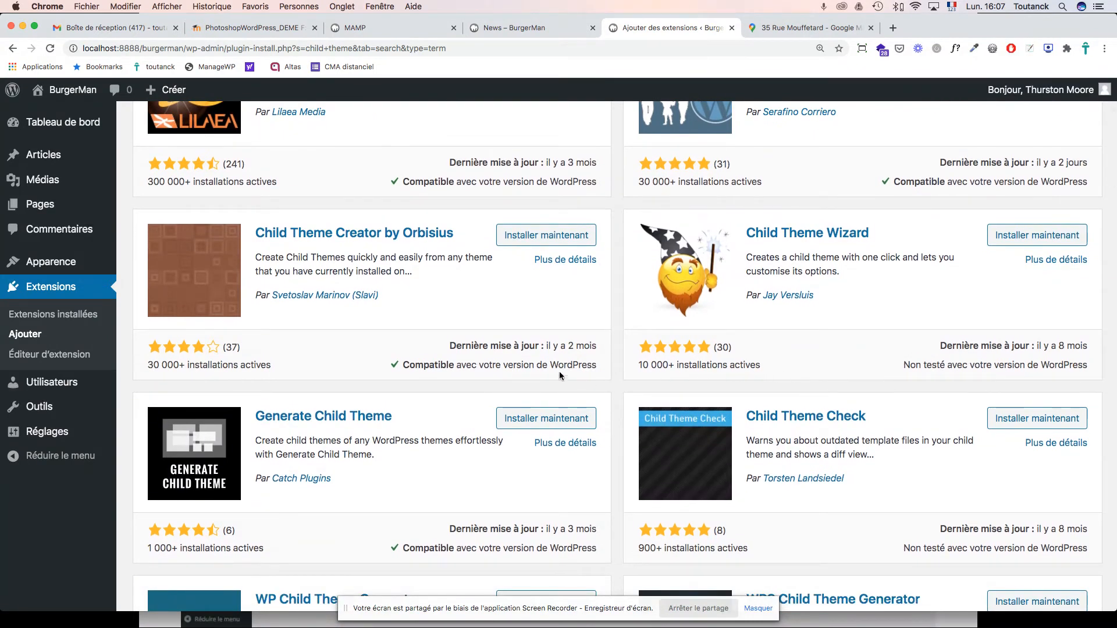
pyautogui.scroll(-5, 508, 393)
pyautogui.scroll(-5, 927, 382)
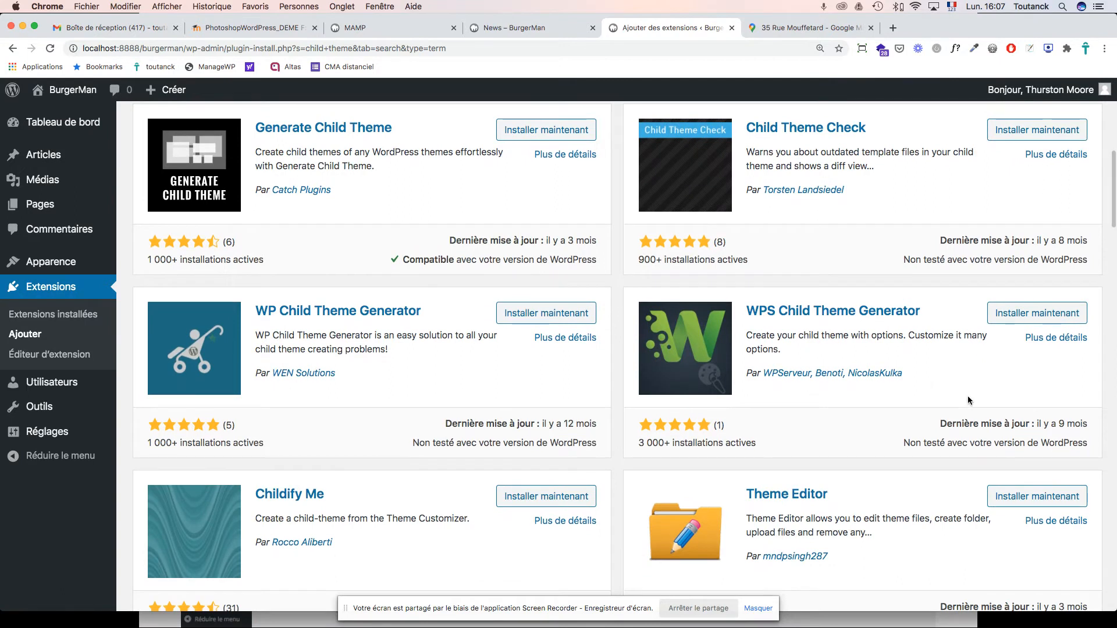
pyautogui.scroll(-4, 611, 424)
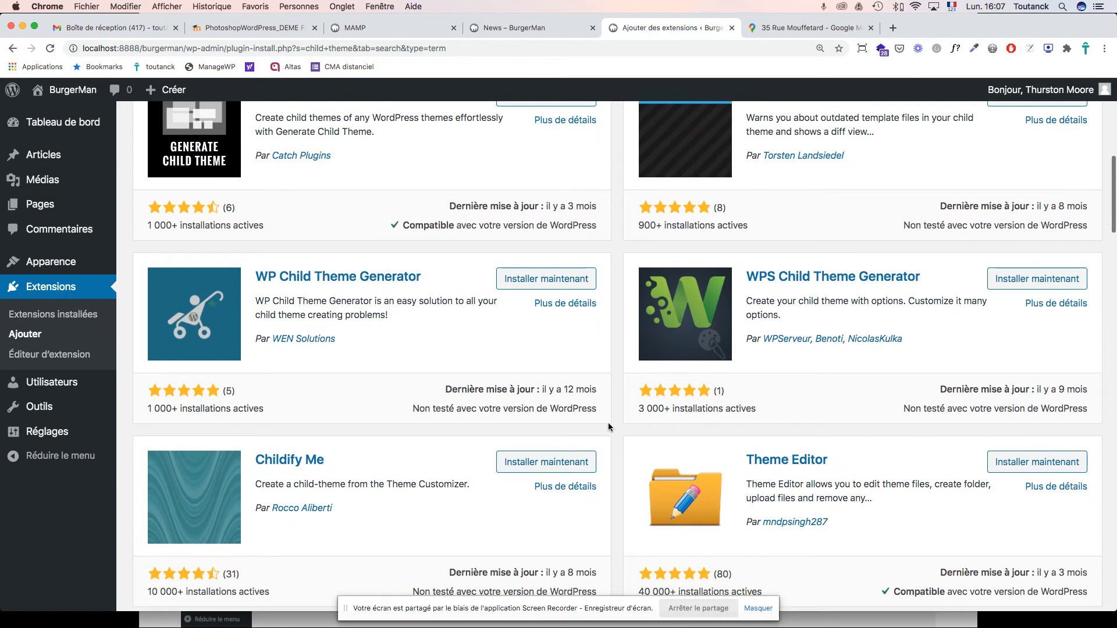
pyautogui.scroll(-6, 608, 427)
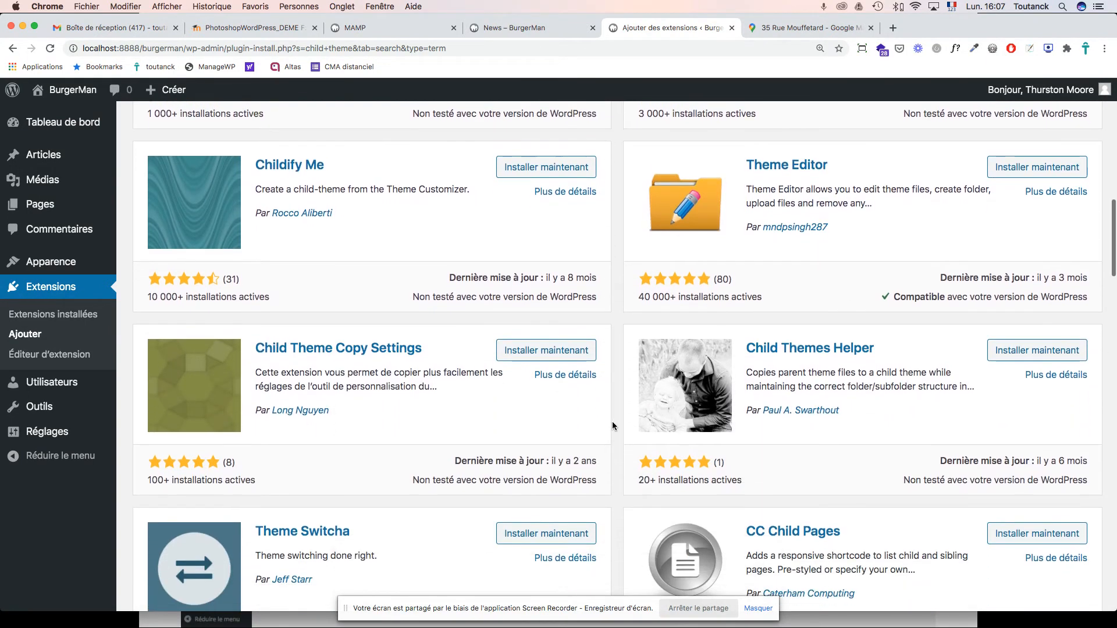
pyautogui.scroll(-5, 913, 381)
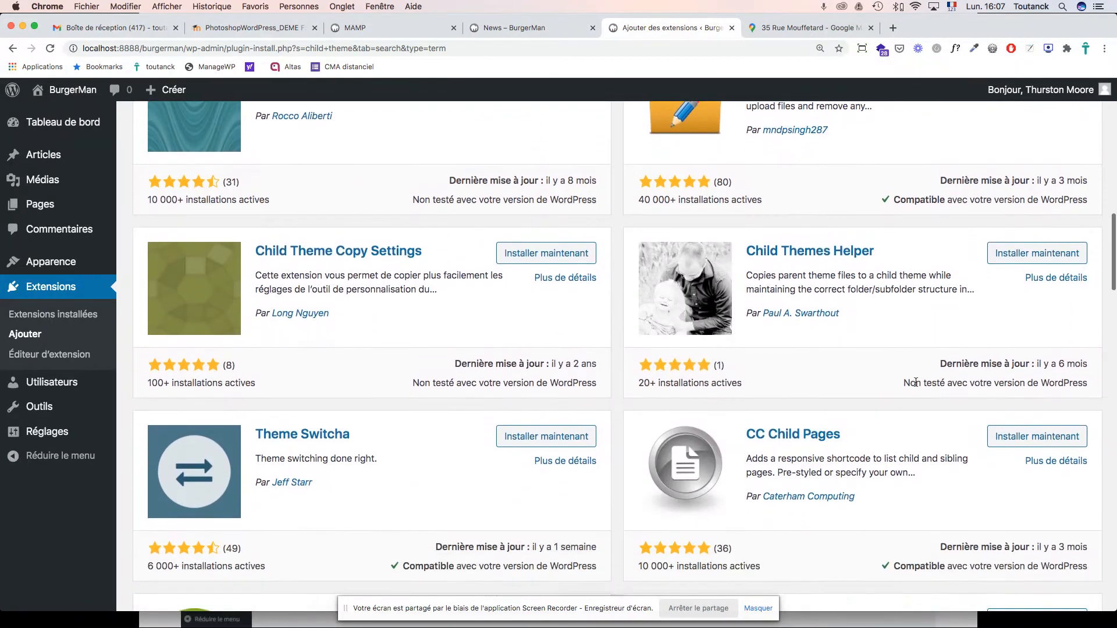
pyautogui.scroll(20, 915, 382)
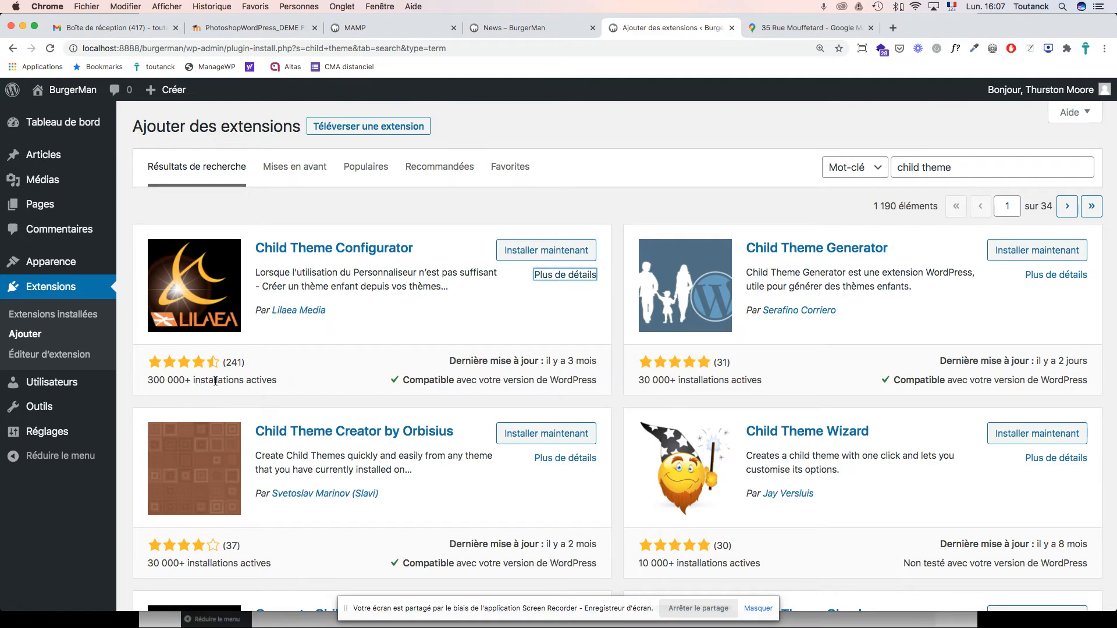
# Install and activate the Child Theme Configurator plugin.
pyautogui.click(540, 252)
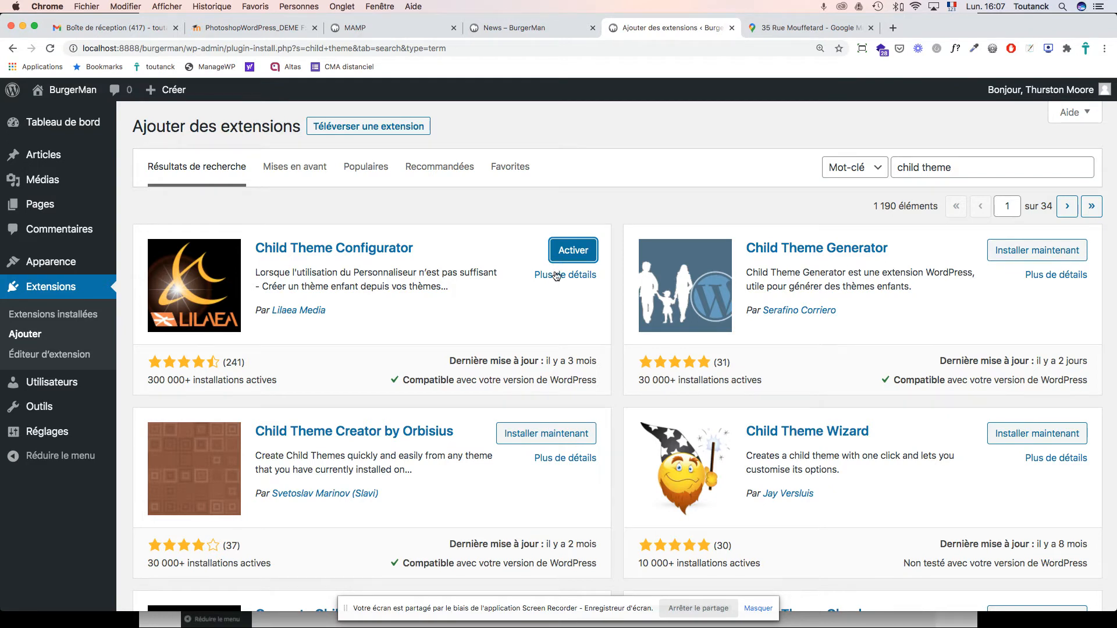
pyautogui.click(577, 257)
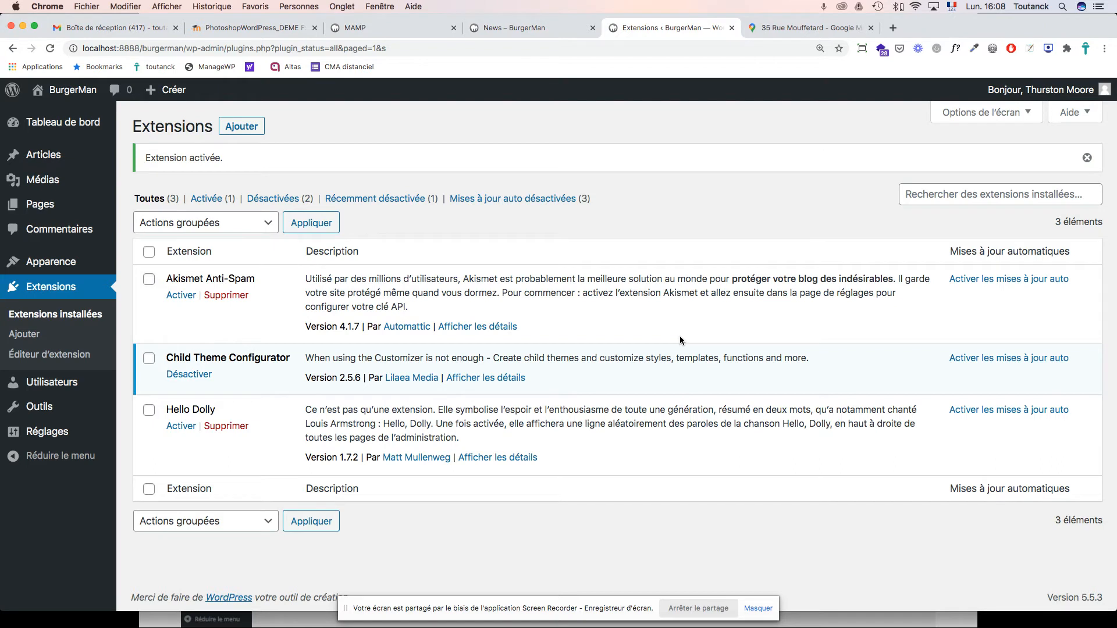
pyautogui.press('super+Tab')
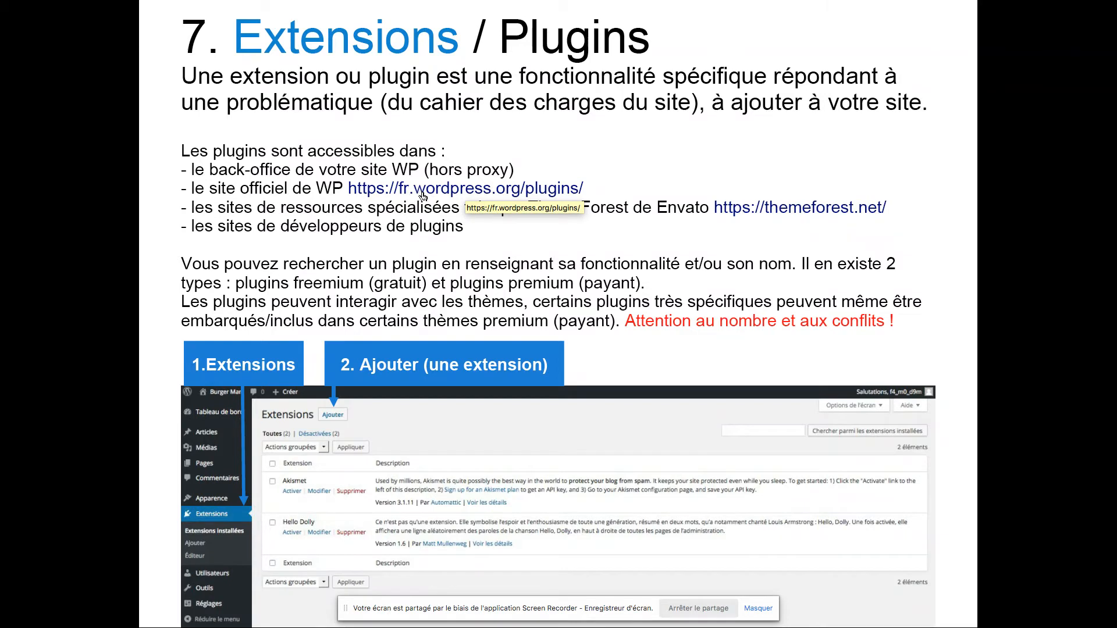
pyautogui.click(482, 193)
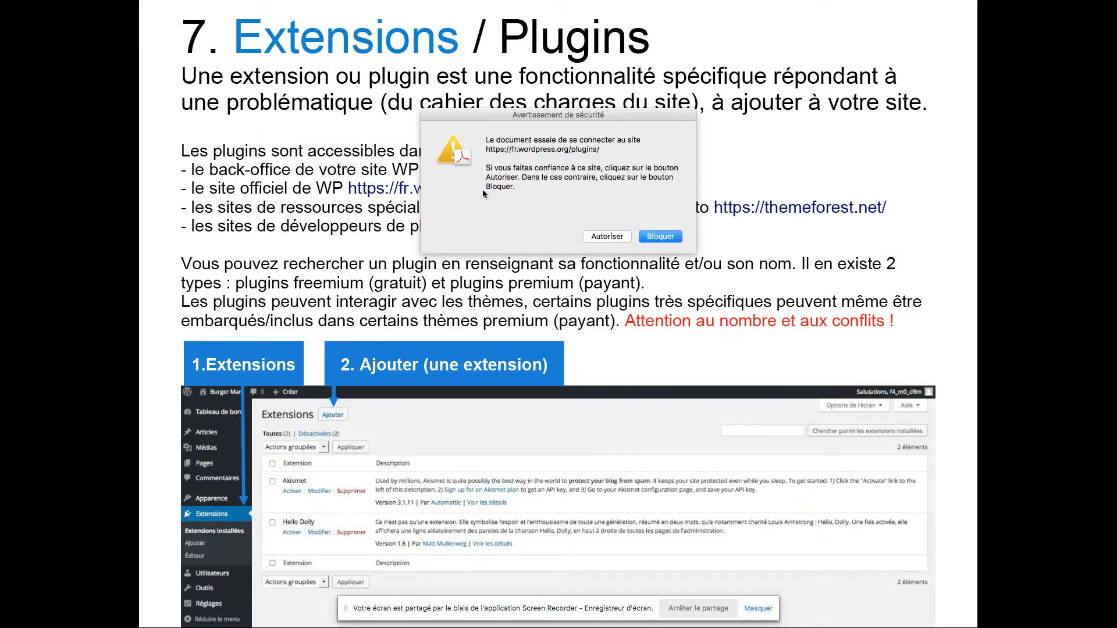
pyautogui.click(607, 237)
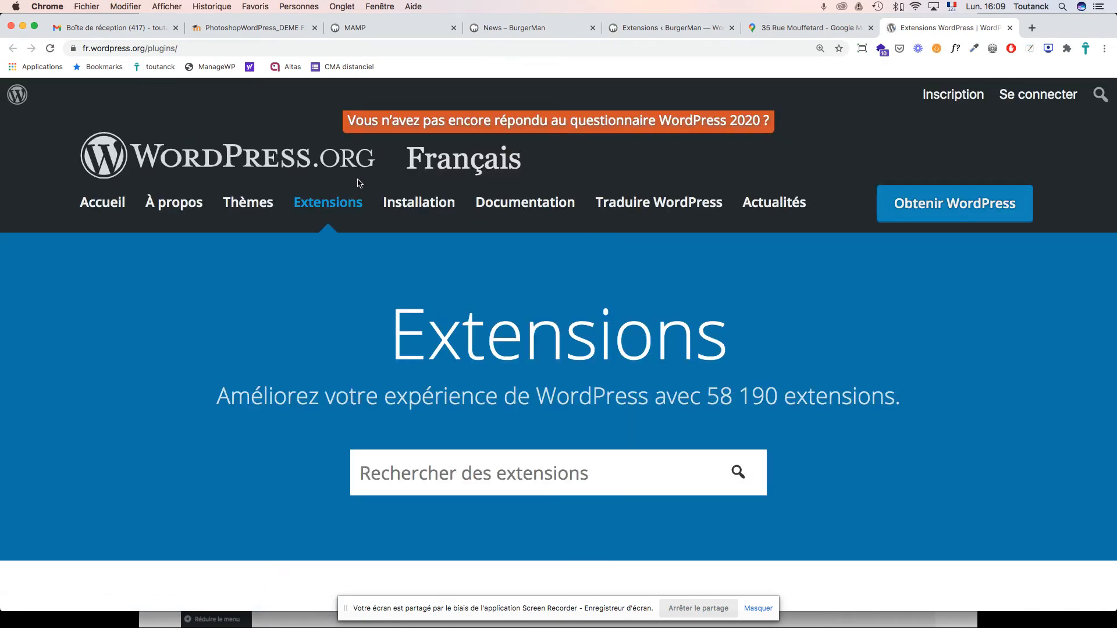
# Examine the address of the French WordPress.org plugin directory and look through the block plugins featured on its home page.
pyautogui.click(87, 49)
pyautogui.moveTo(87, 49); pyautogui.dragTo(170, 49)
pyautogui.doubleClick(190, 48)
pyautogui.scroll(-5, 569, 397)
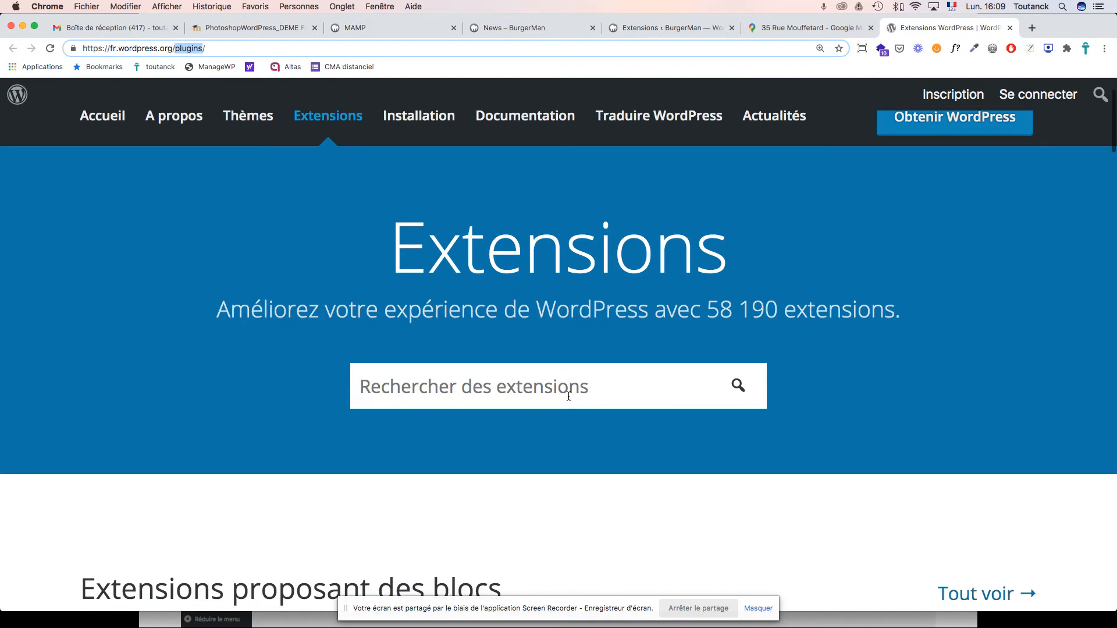
pyautogui.scroll(-8, 569, 396)
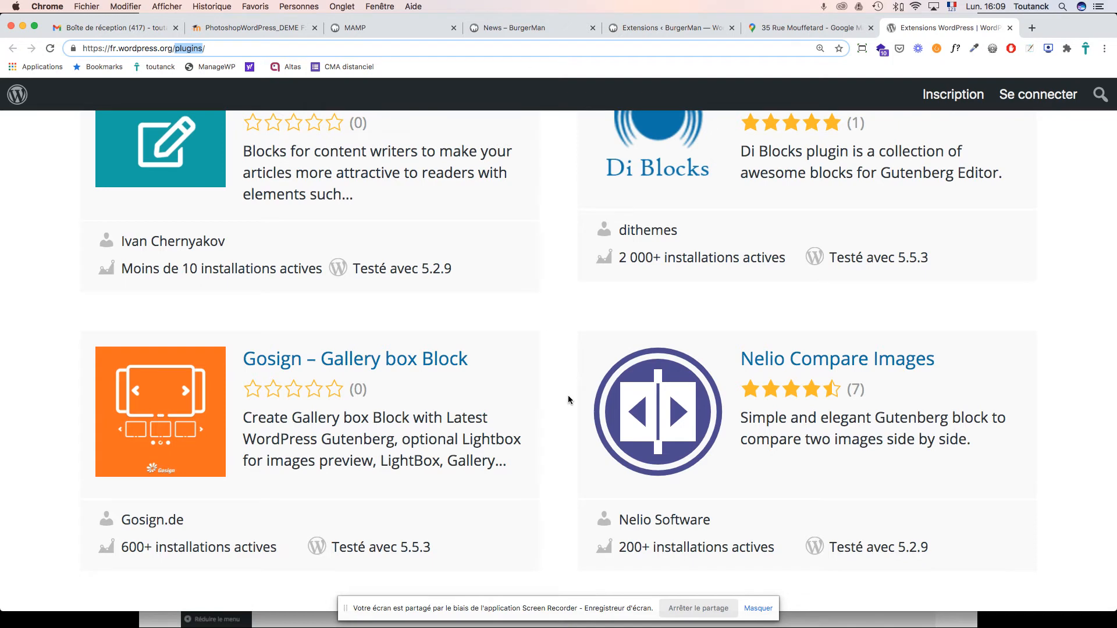
pyautogui.scroll(12, 567, 396)
pyautogui.scroll(-6, 568, 396)
pyautogui.scroll(-4, 568, 396)
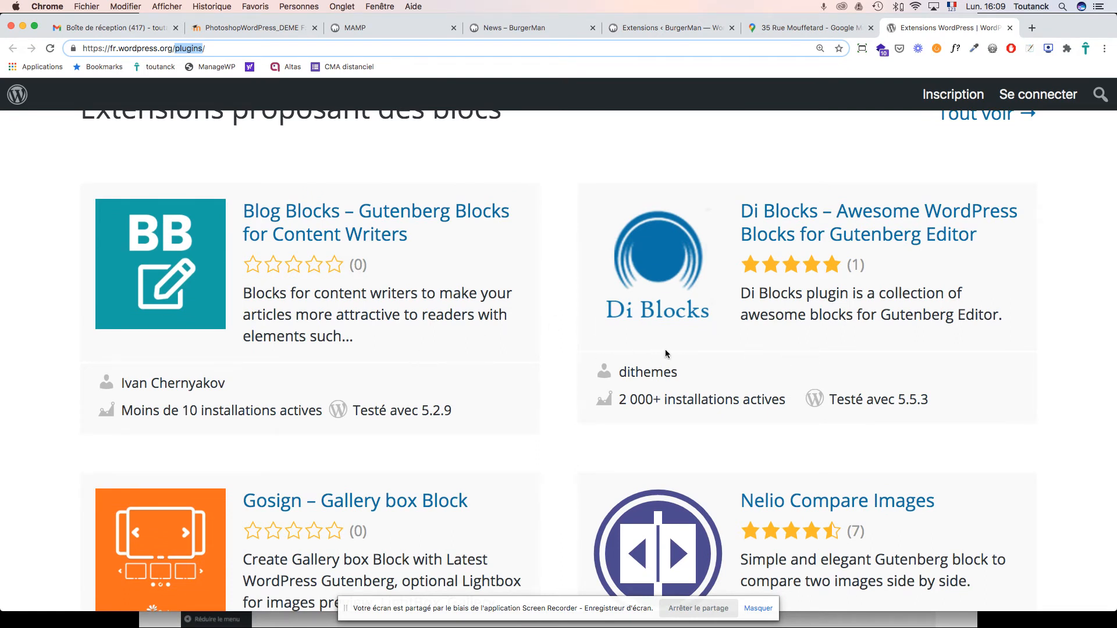
pyautogui.scroll(12, 639, 349)
pyautogui.scroll(-7, 632, 382)
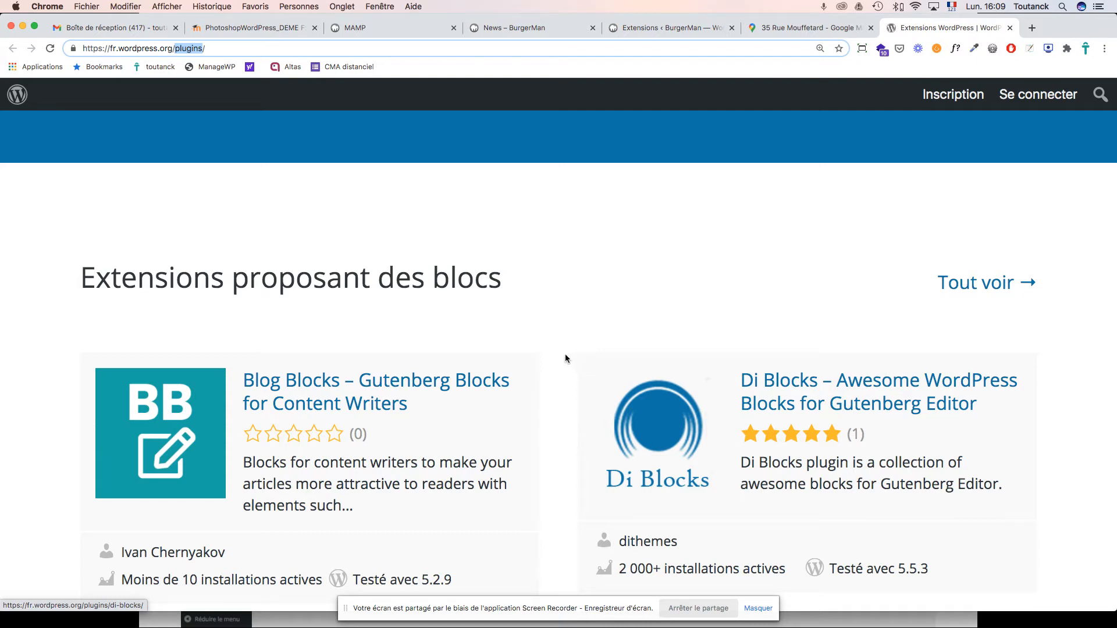
# Search the WordPress.org directory for "formulaire de contact" and check the WordPress version Contact Form 7 was tested with.
pyautogui.scroll(5, 564, 352)
pyautogui.click(532, 321)
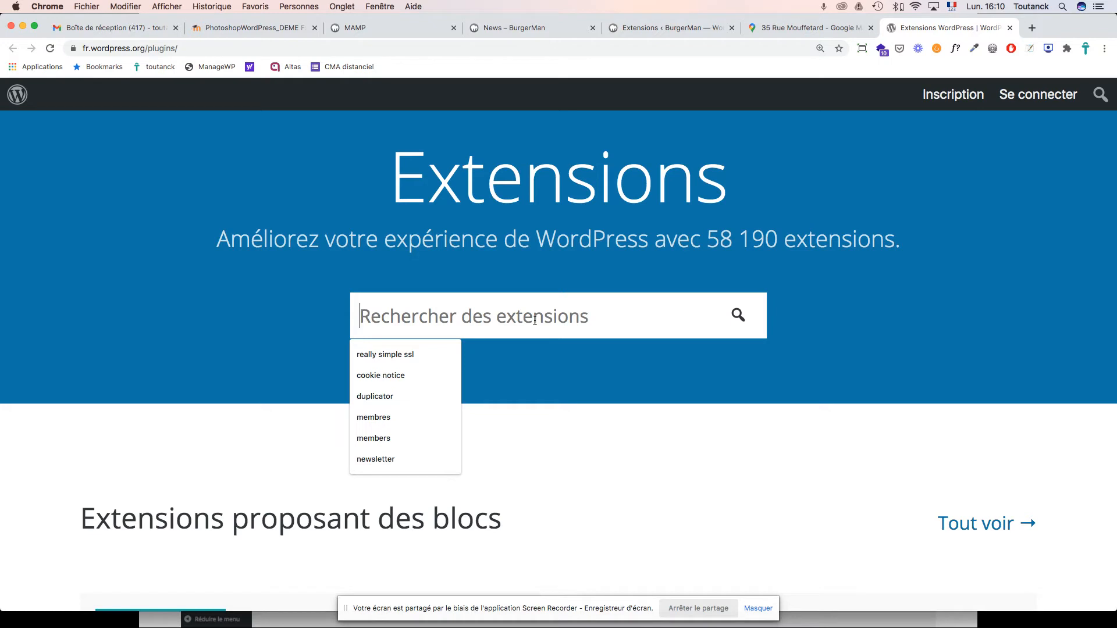
pyautogui.write('formulaire de contact')
pyautogui.press('Return')
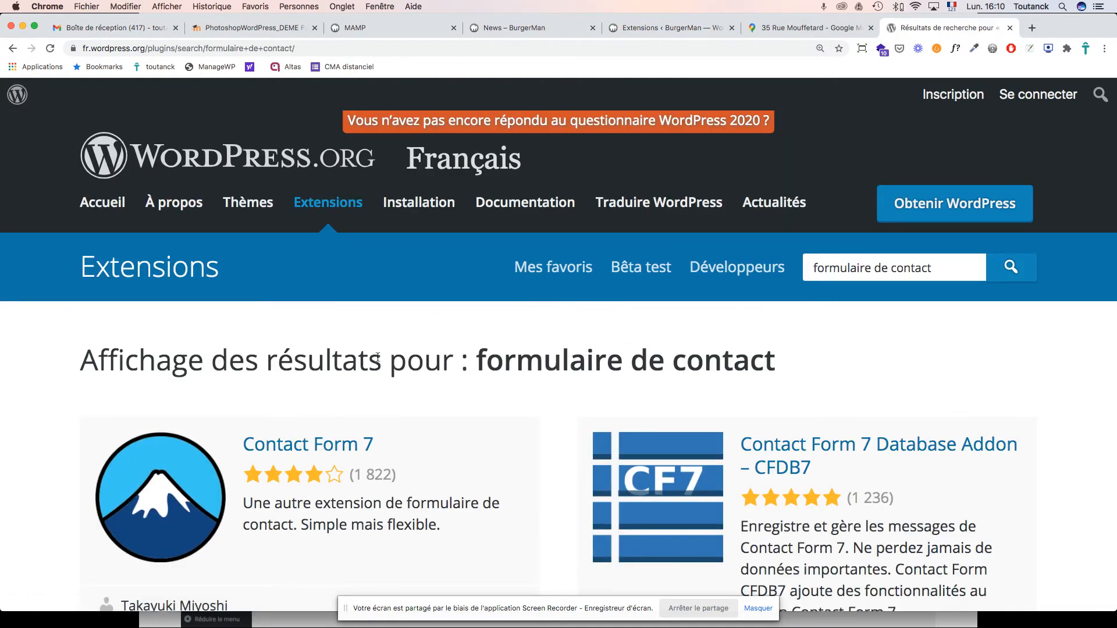
pyautogui.scroll(-5, 658, 396)
pyautogui.scroll(-1, 657, 395)
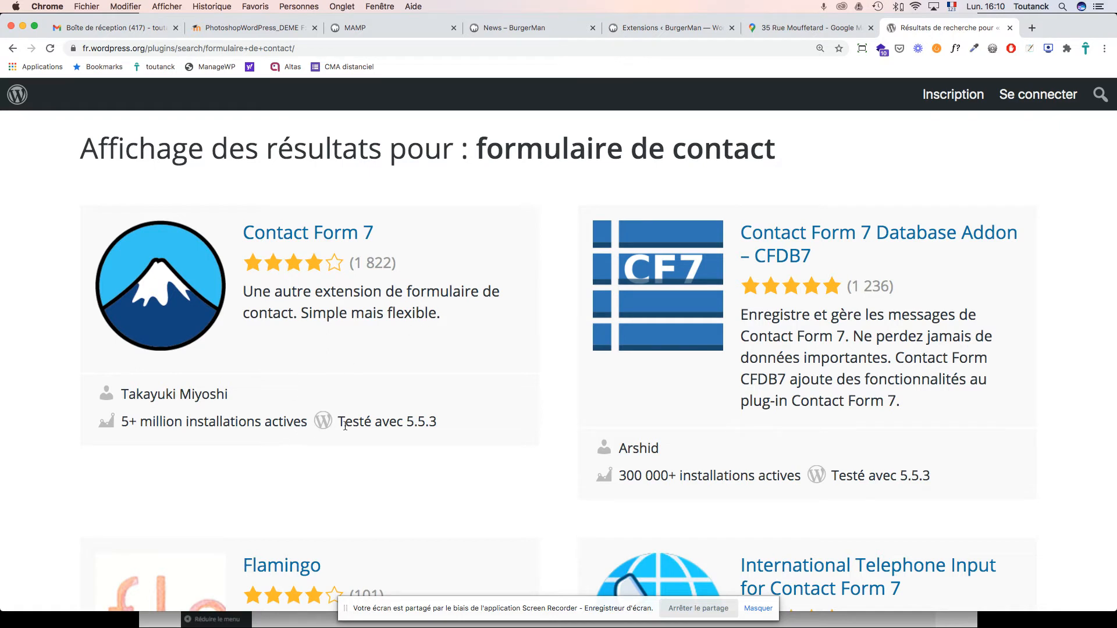
pyautogui.moveTo(437, 424); pyautogui.dragTo(407, 422)
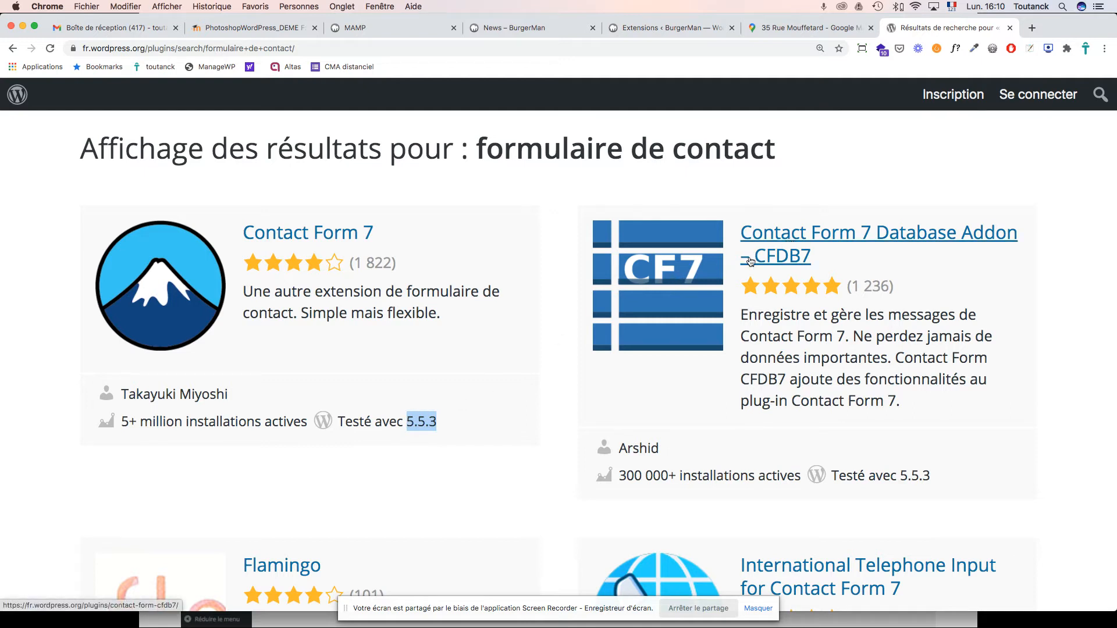
# Check which WordPress version the BurgerMan site runs in its dashboard's at-a-glance summary.
pyautogui.click(666, 32)
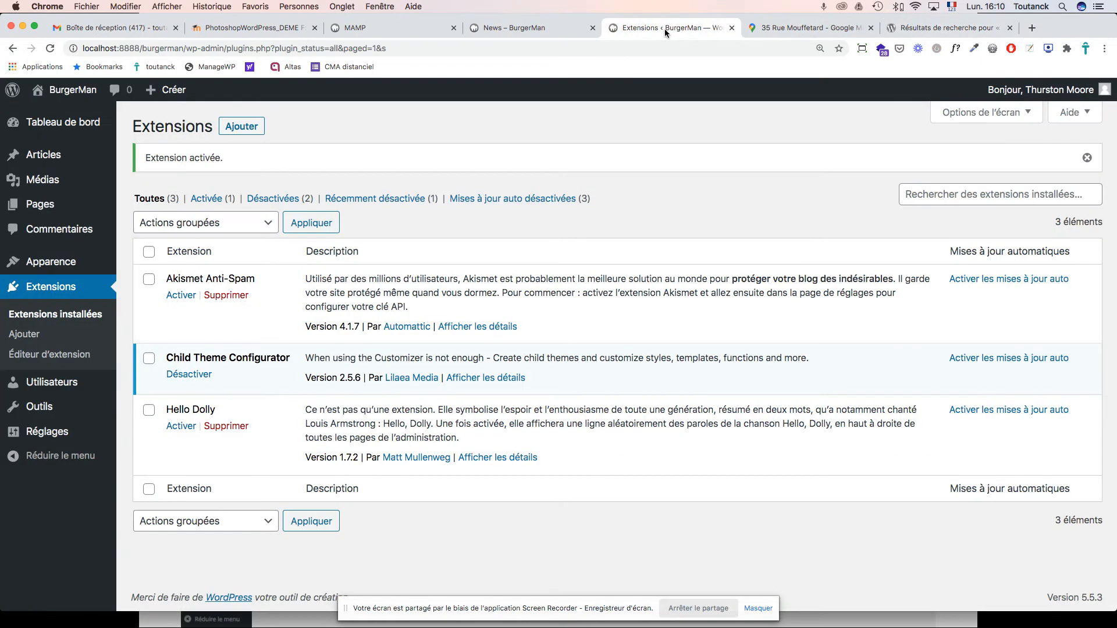
pyautogui.click(69, 132)
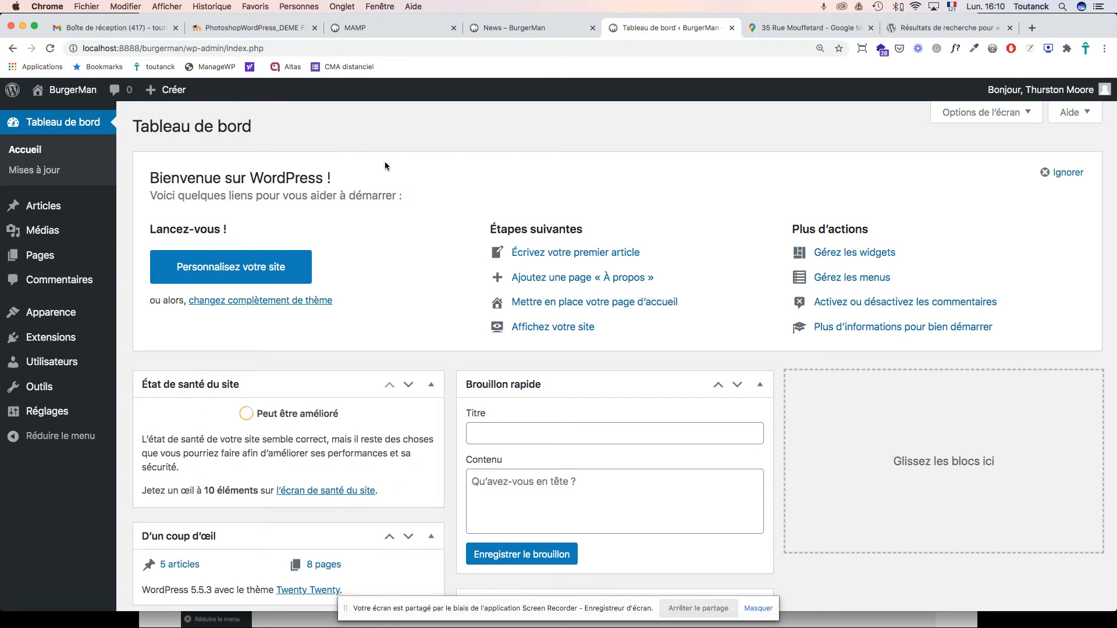
pyautogui.scroll(-5, 403, 242)
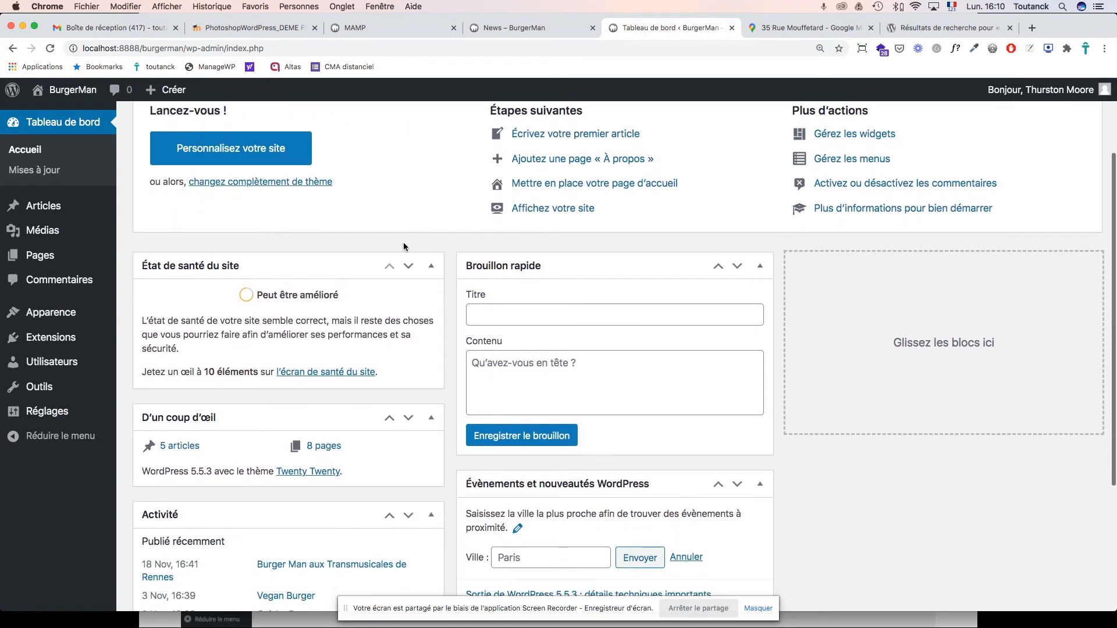
pyautogui.moveTo(192, 436); pyautogui.dragTo(211, 436)
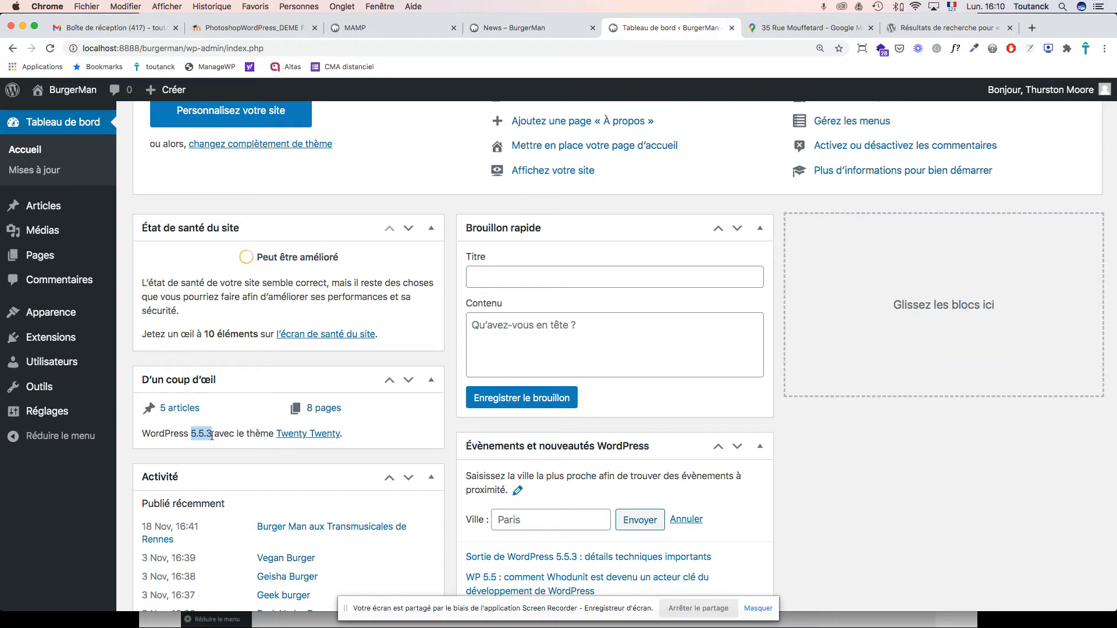
# Return to the "formulaire de contact" results on WordPress.org and look through the other contact form plugins.
pyautogui.click(937, 34)
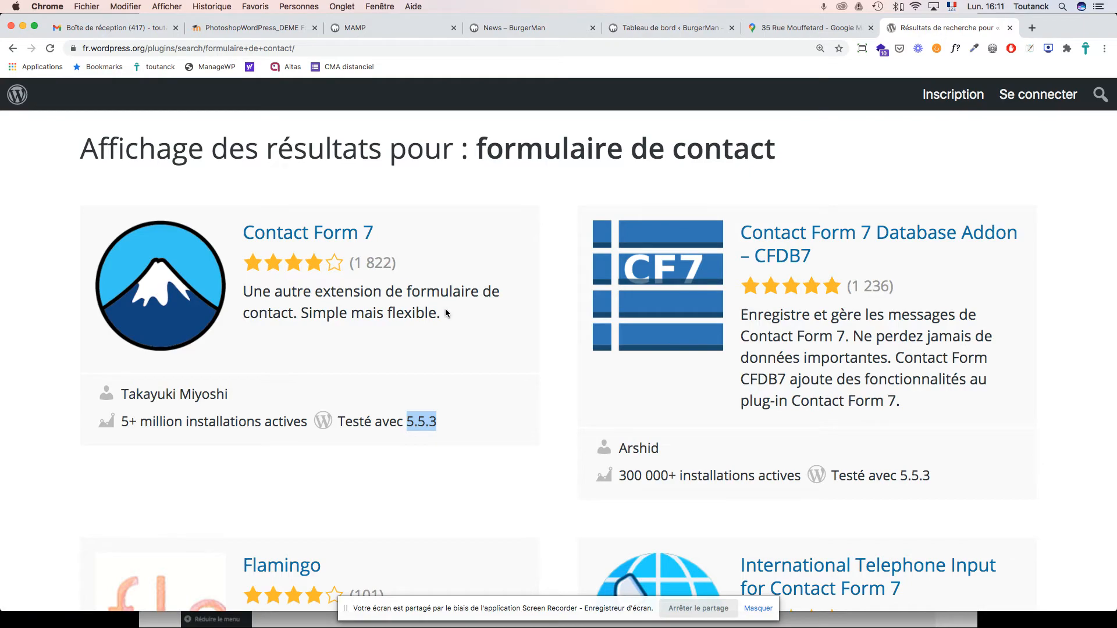
pyautogui.scroll(-2, 446, 313)
pyautogui.scroll(-7, 445, 311)
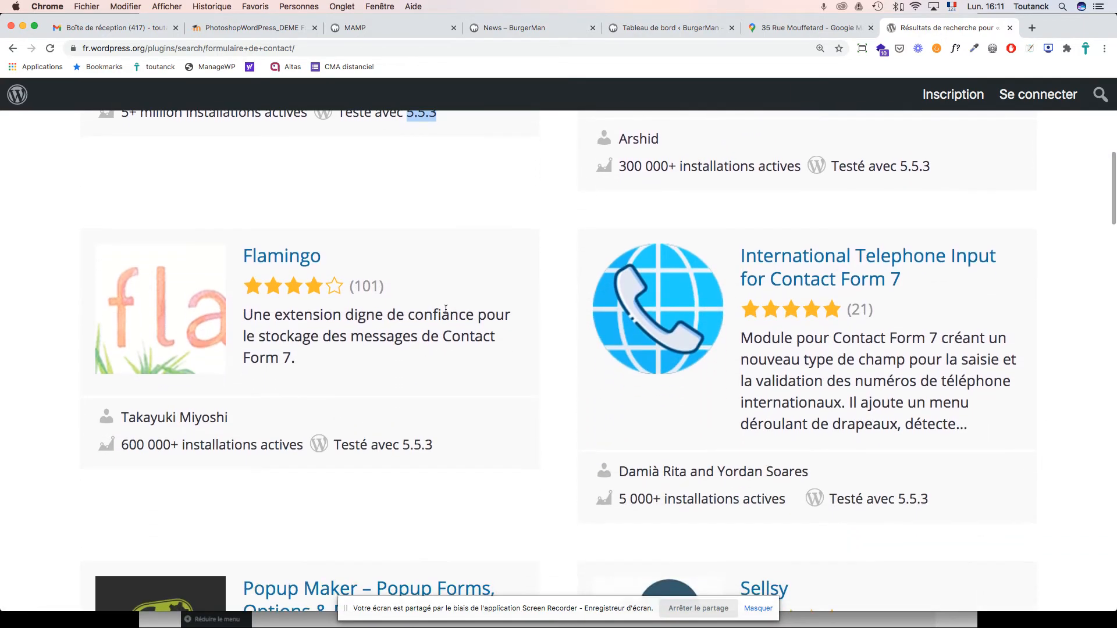
# Look through the first page of "formulaire de contact" results, comparing the plugins' ratings, active installations and tested WordPress versions.
pyautogui.scroll(-1, 446, 310)
pyautogui.scroll(10, 445, 309)
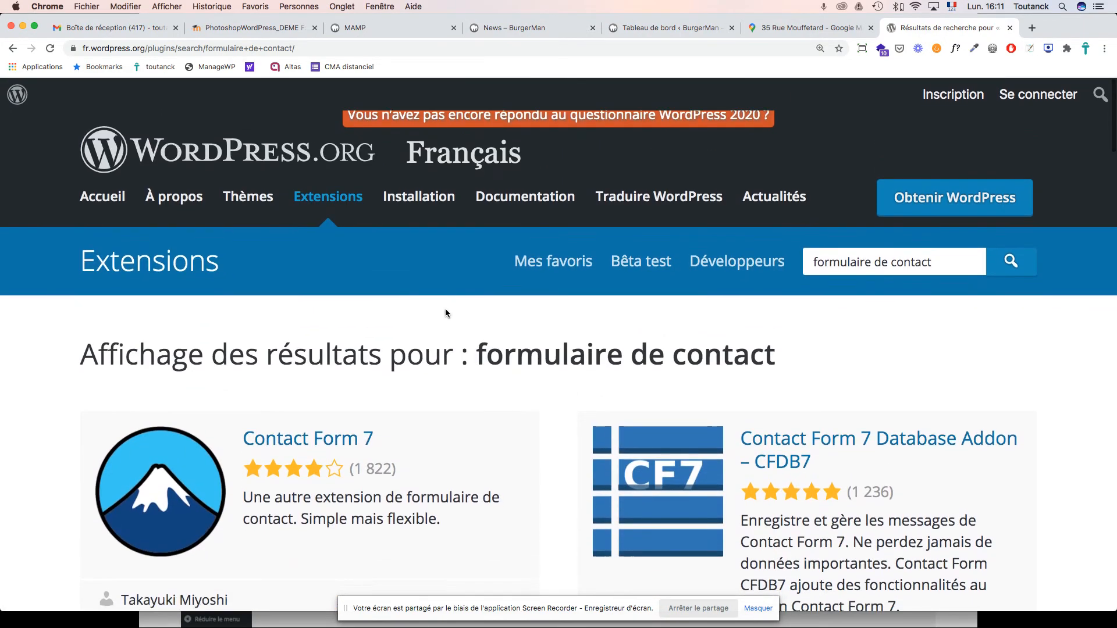
pyautogui.scroll(-7, 446, 311)
pyautogui.scroll(-15, 446, 313)
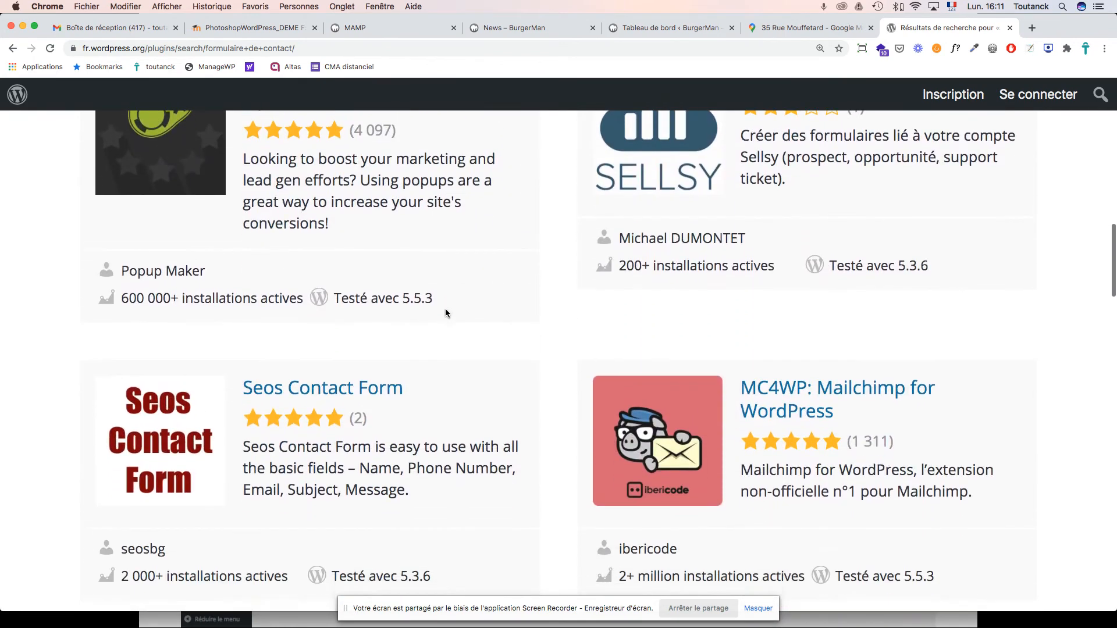
pyautogui.scroll(-5, 445, 313)
pyautogui.scroll(-6, 445, 313)
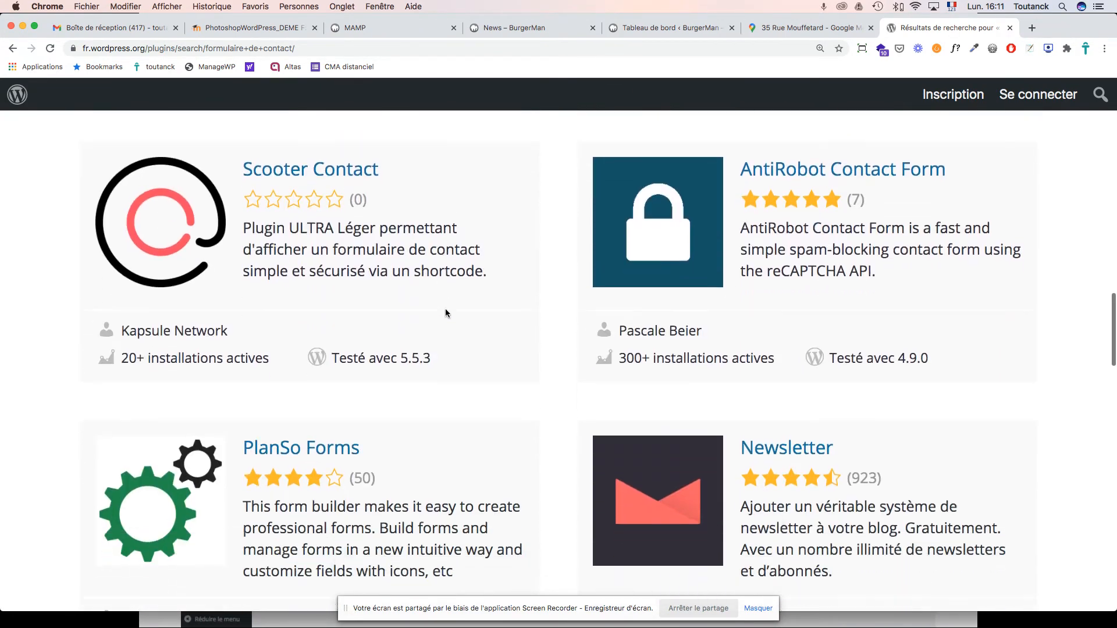
pyautogui.scroll(-12, 445, 313)
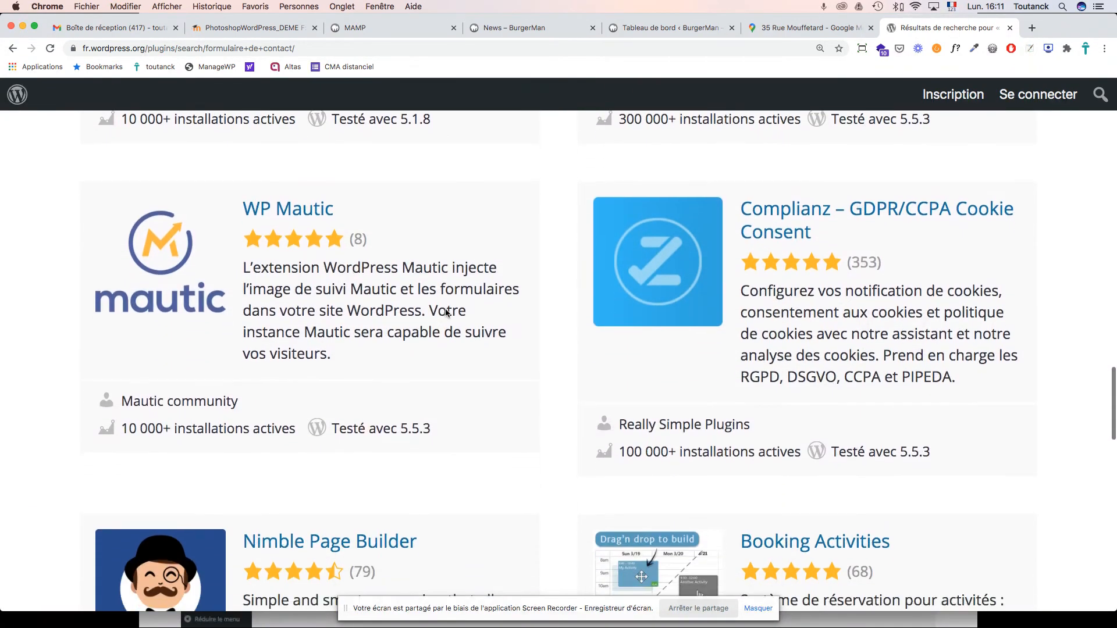
pyautogui.scroll(-20, 445, 313)
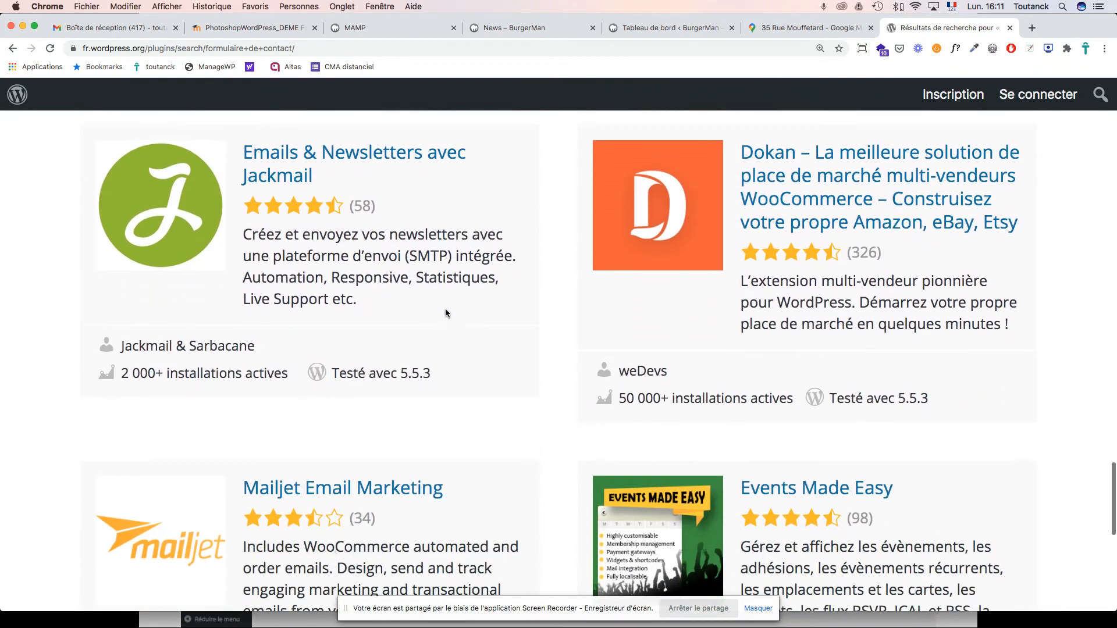
pyautogui.scroll(-5, 445, 308)
pyautogui.scroll(4, 445, 309)
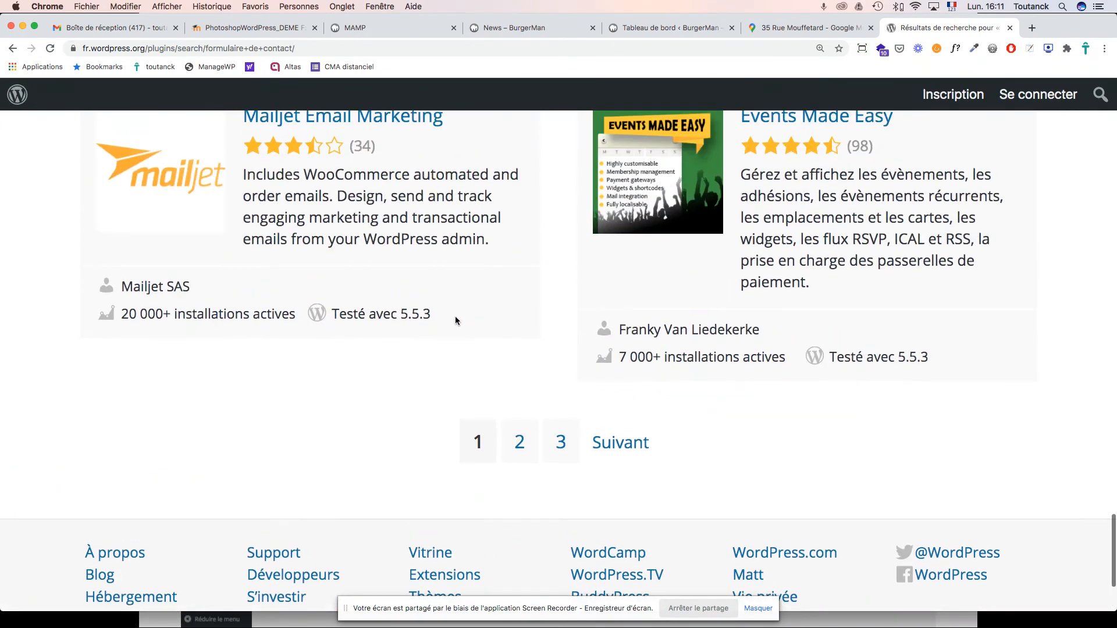
pyautogui.scroll(2, 467, 335)
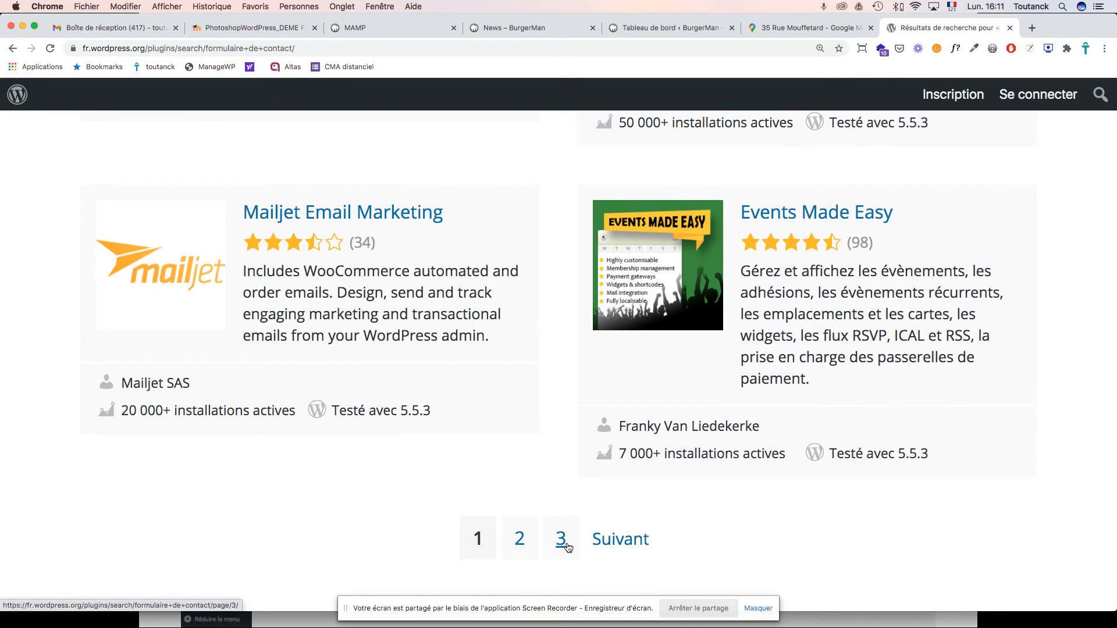
# Open page 2 of the "formulaire de contact" results and look through the plugins listed there.
pyautogui.click(518, 546)
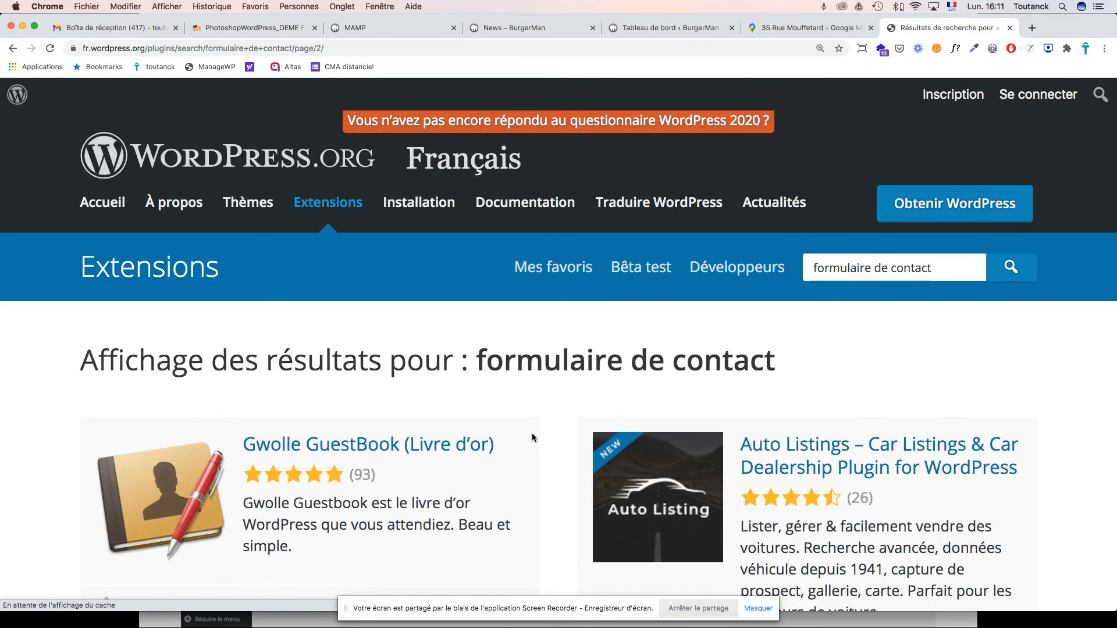
pyautogui.scroll(-10, 546, 371)
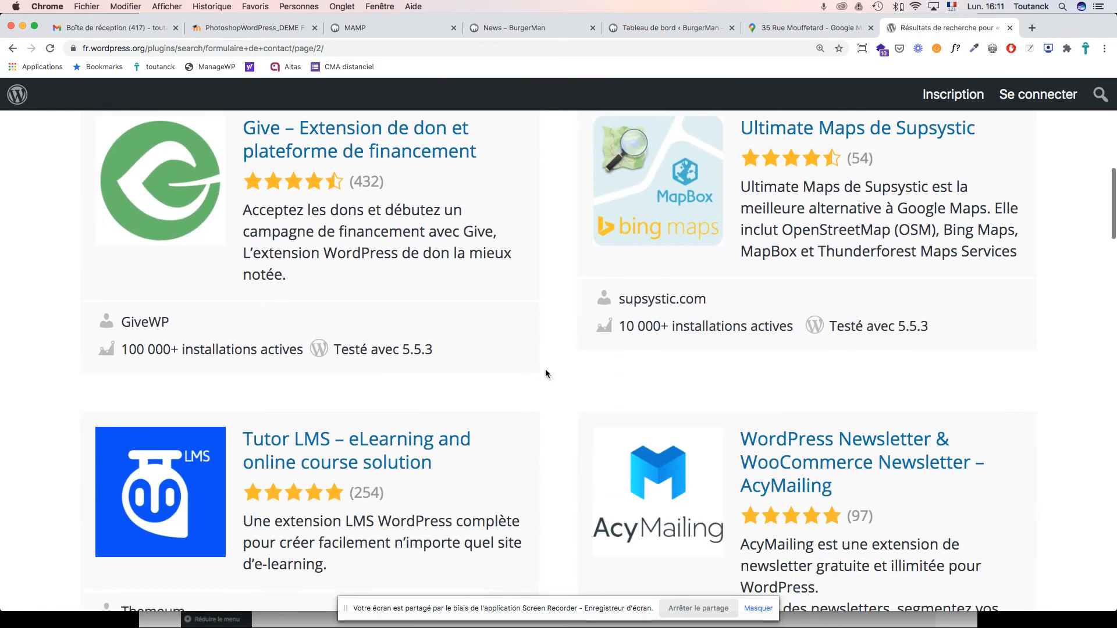
pyautogui.scroll(-10, 545, 372)
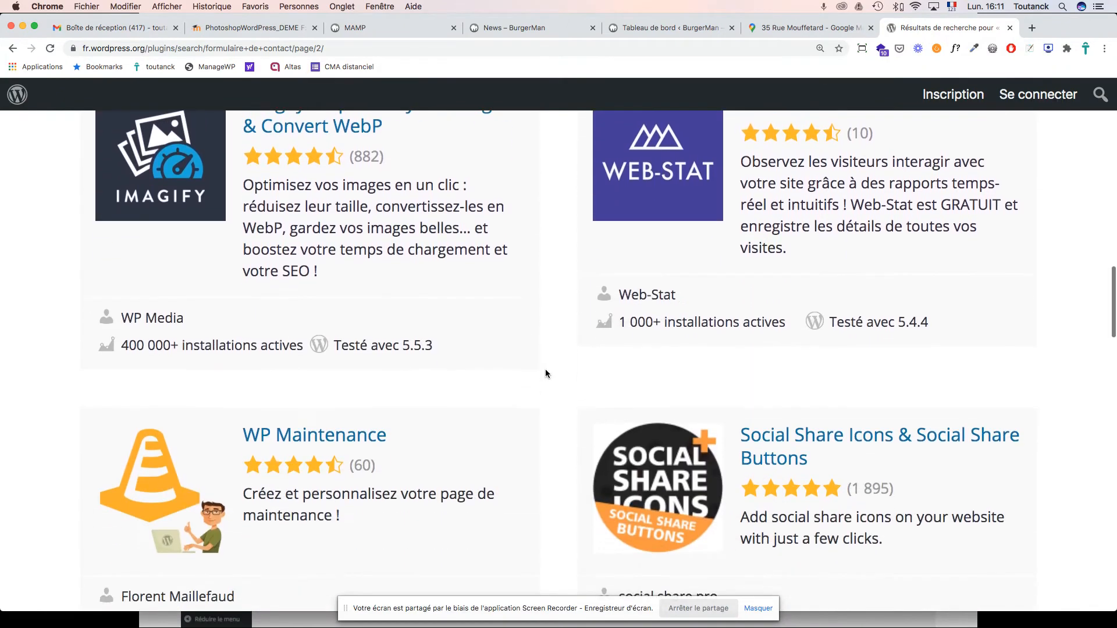
pyautogui.scroll(-10, 545, 373)
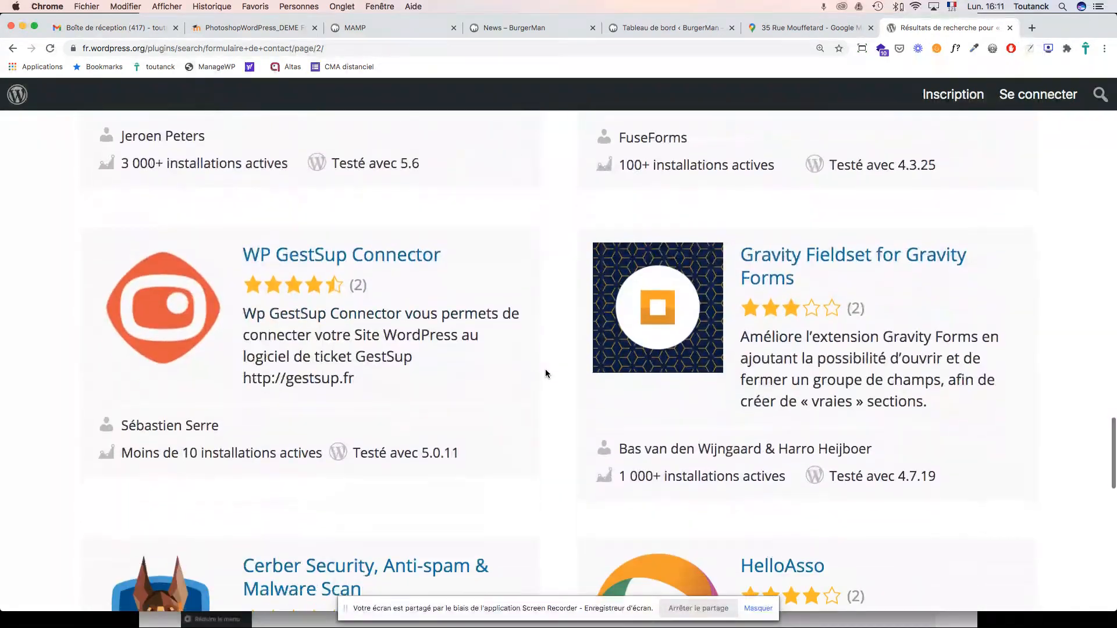
pyautogui.scroll(-10, 546, 373)
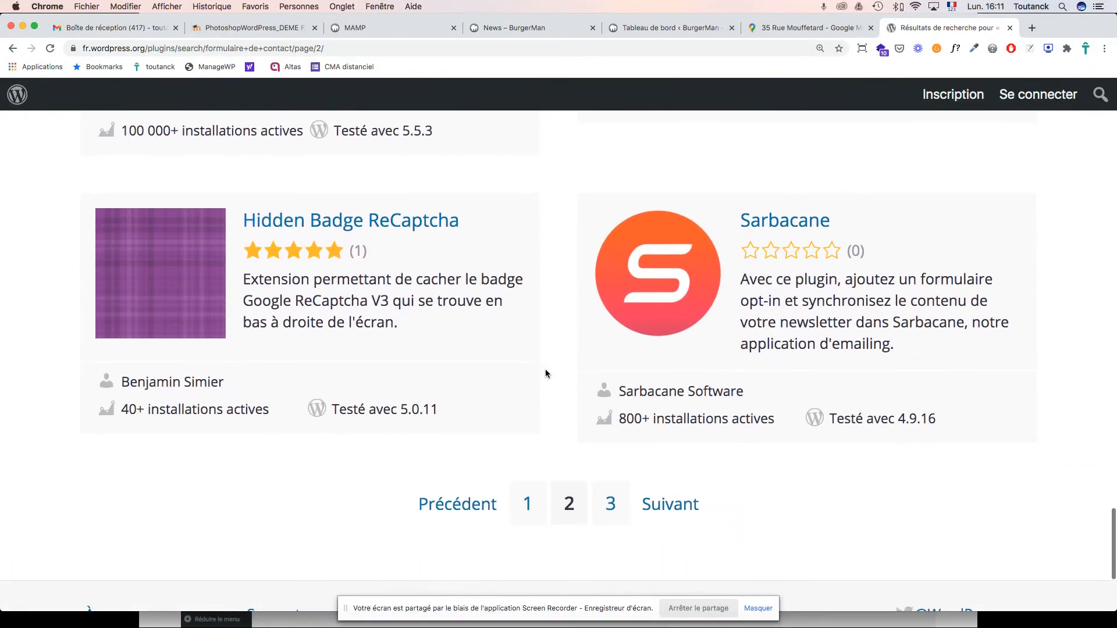
pyautogui.scroll(-3, 545, 373)
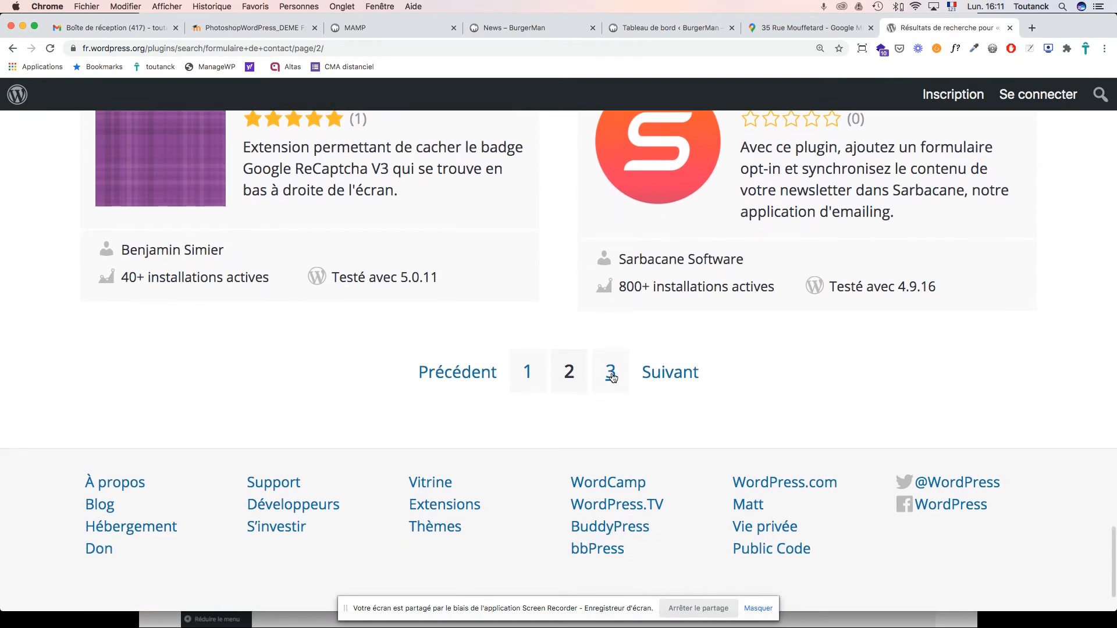
# Open page 3 of the "formulaire de contact" results and look at its plugins.
pyautogui.click(610, 374)
pyautogui.scroll(-10, 638, 392)
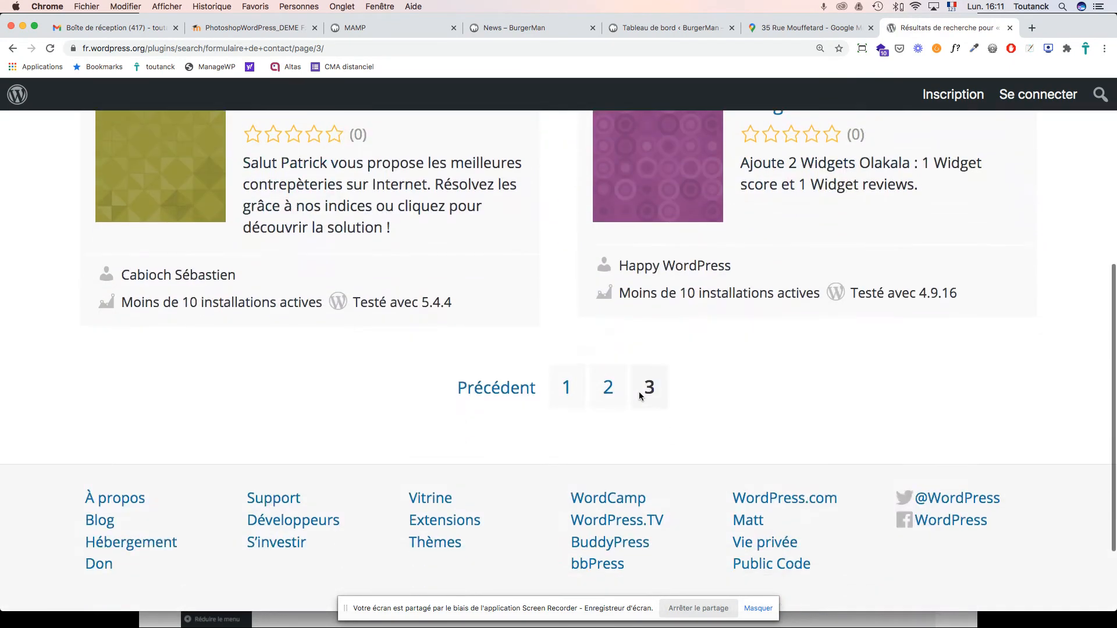
pyautogui.scroll(15, 639, 393)
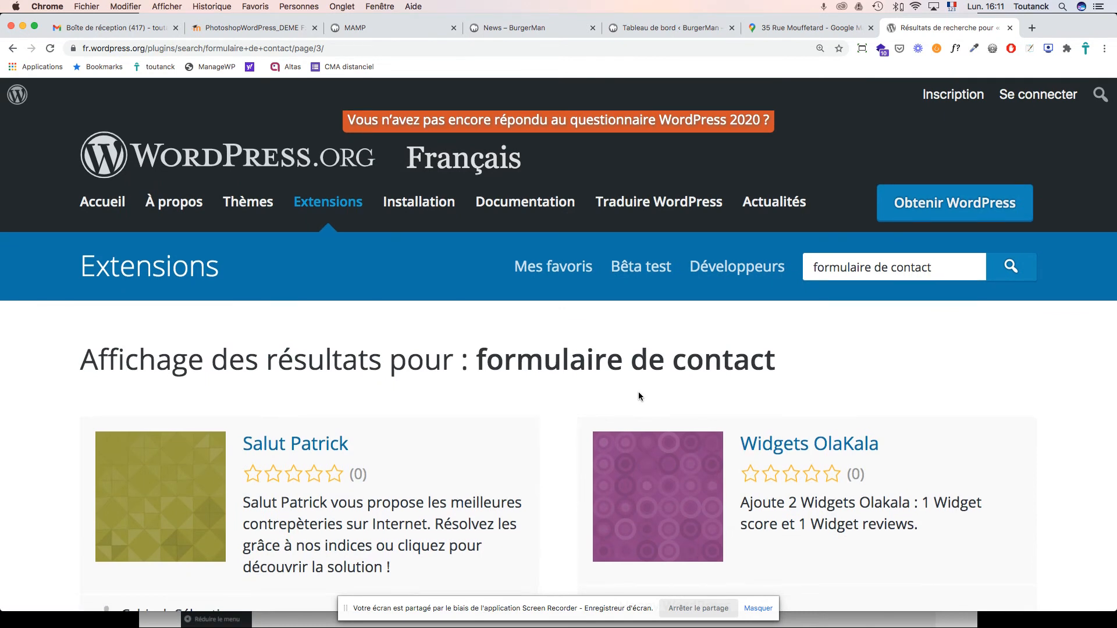
# Shorten the plugin search term to "form" and run the search again.
pyautogui.scroll(-2, 638, 392)
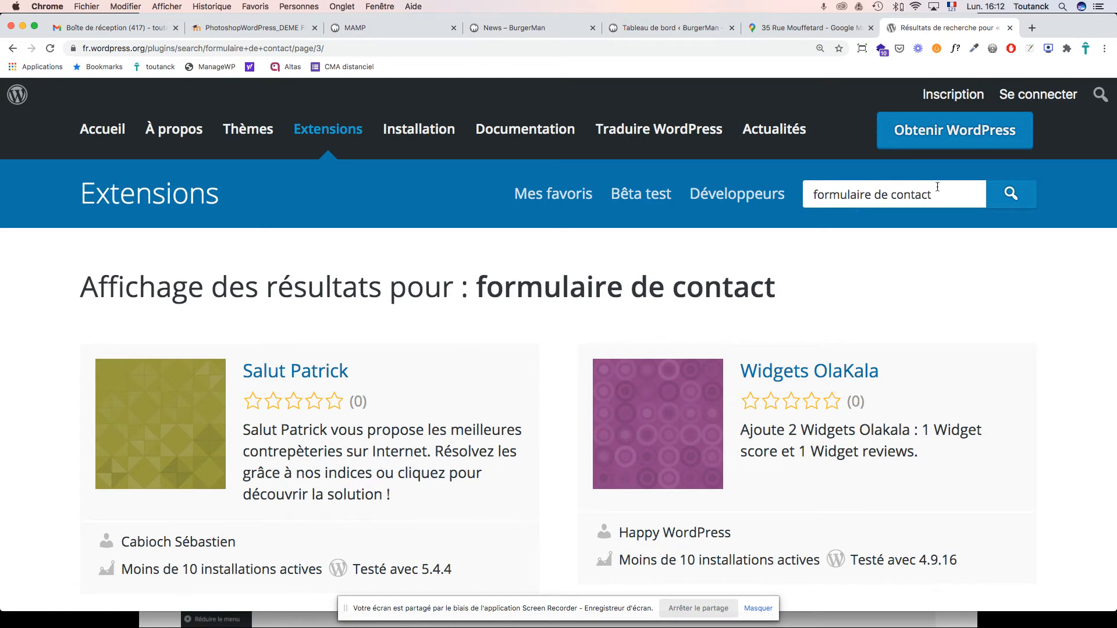
pyautogui.moveTo(934, 198); pyautogui.dragTo(842, 196)
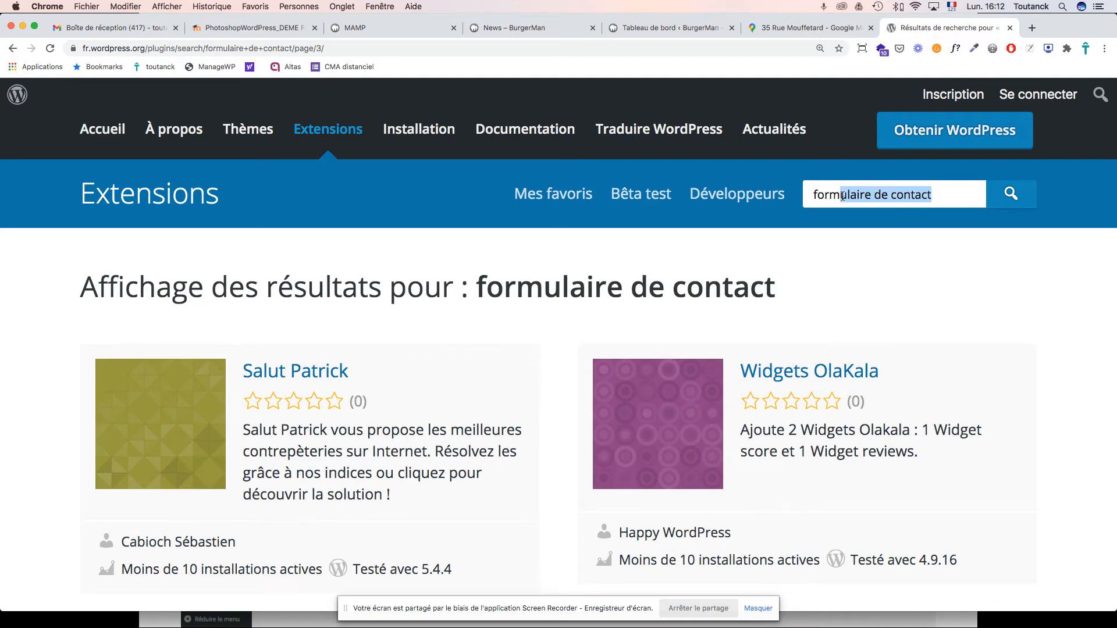
pyautogui.press('BackSpace')
pyautogui.press('Return')
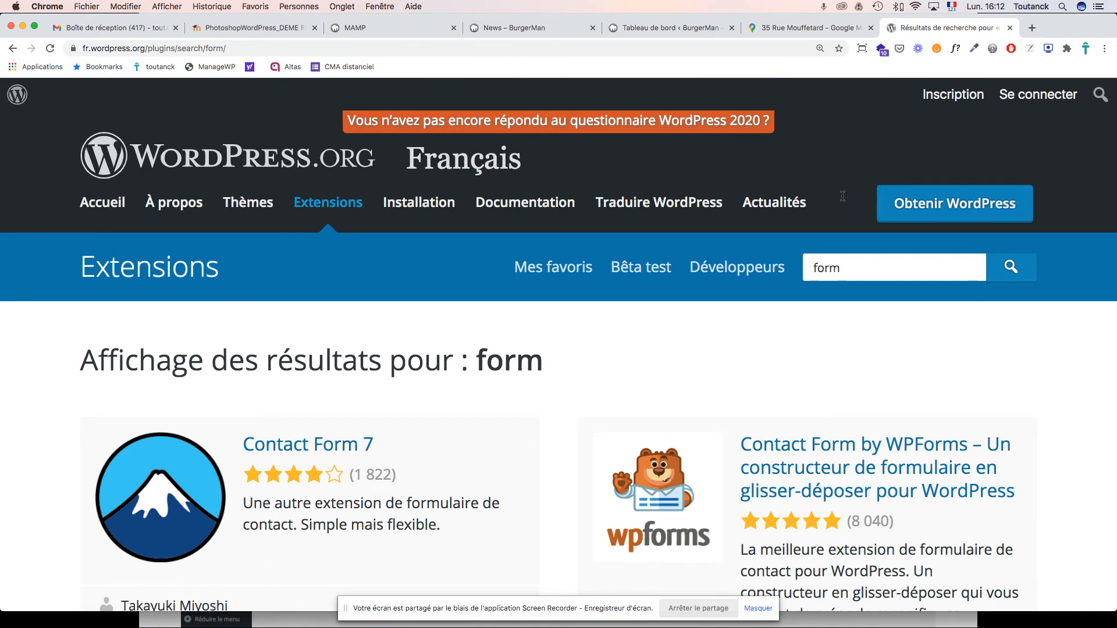
# Look through the "form" results, examining the ratings and descriptions of plugins such as WPForms, Forminator and Ninja Forms.
pyautogui.scroll(-3, 1030, 339)
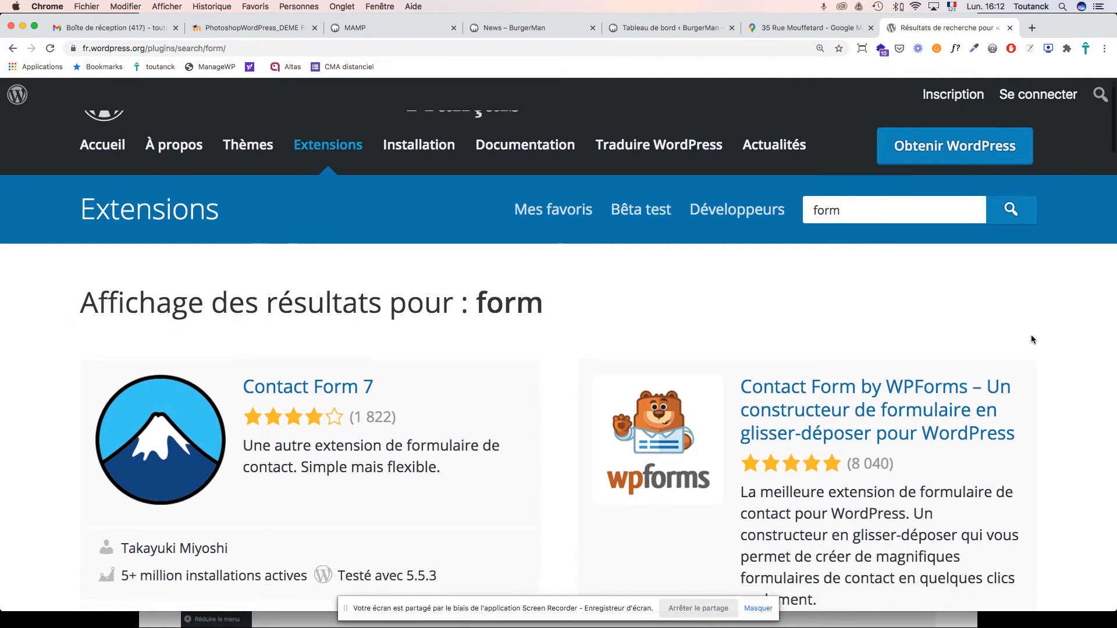
pyautogui.scroll(-2, 1030, 336)
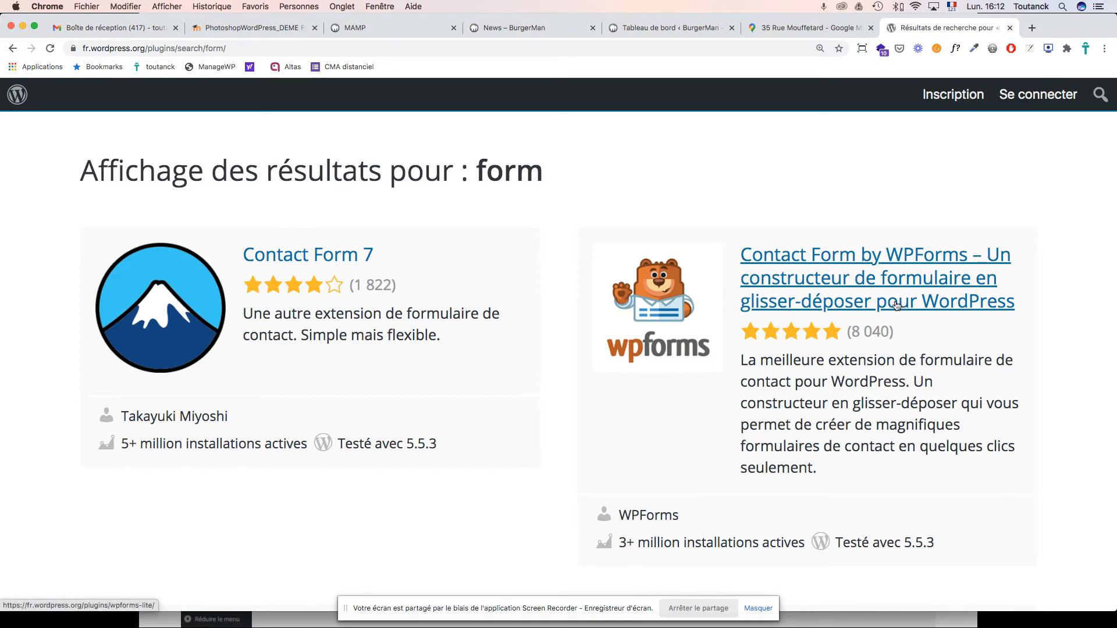
pyautogui.scroll(-2, 669, 284)
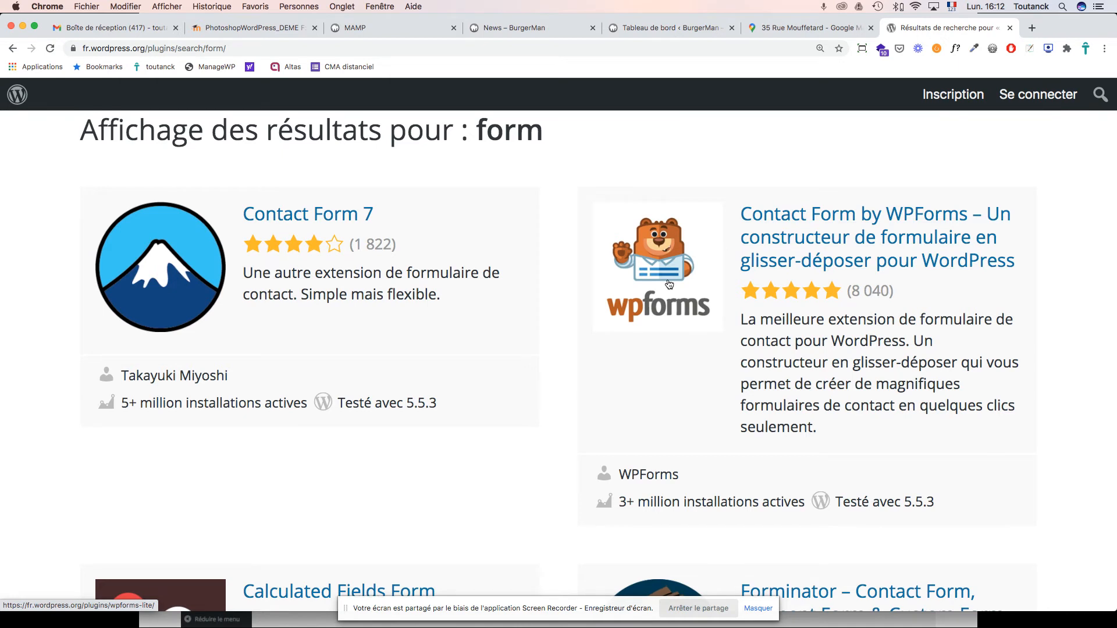
pyautogui.scroll(-7, 669, 284)
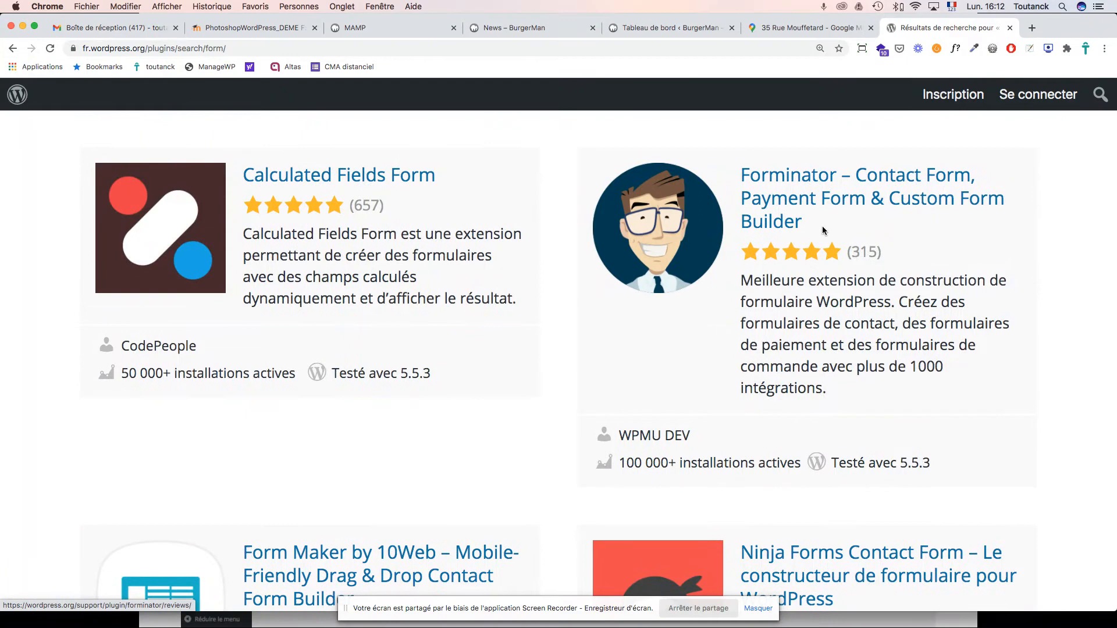
pyautogui.scroll(-4, 676, 233)
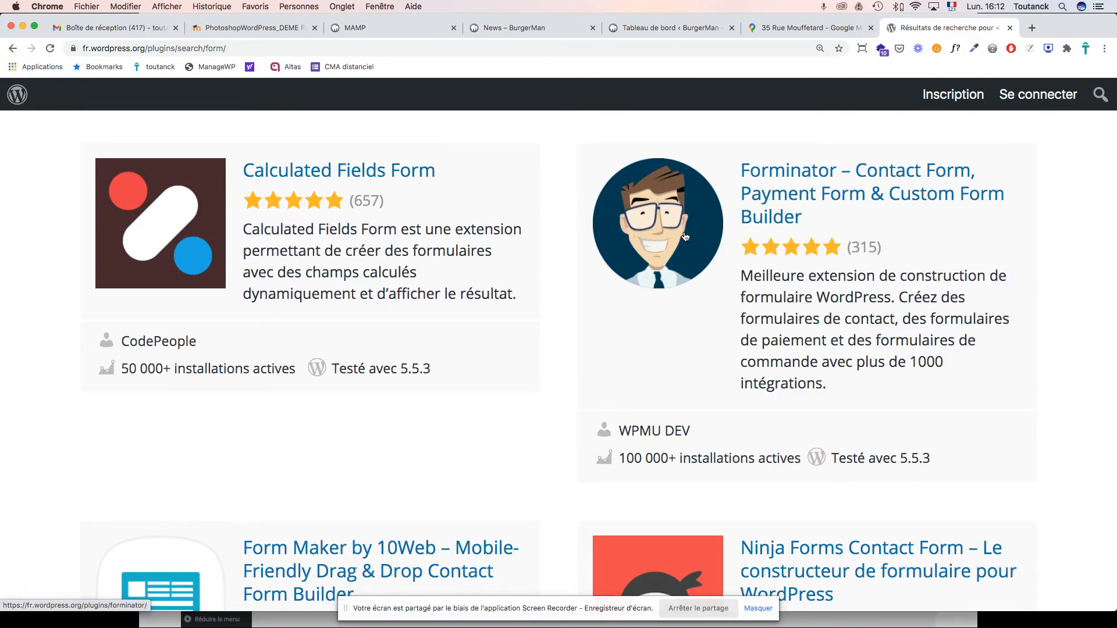
pyautogui.scroll(-2, 685, 236)
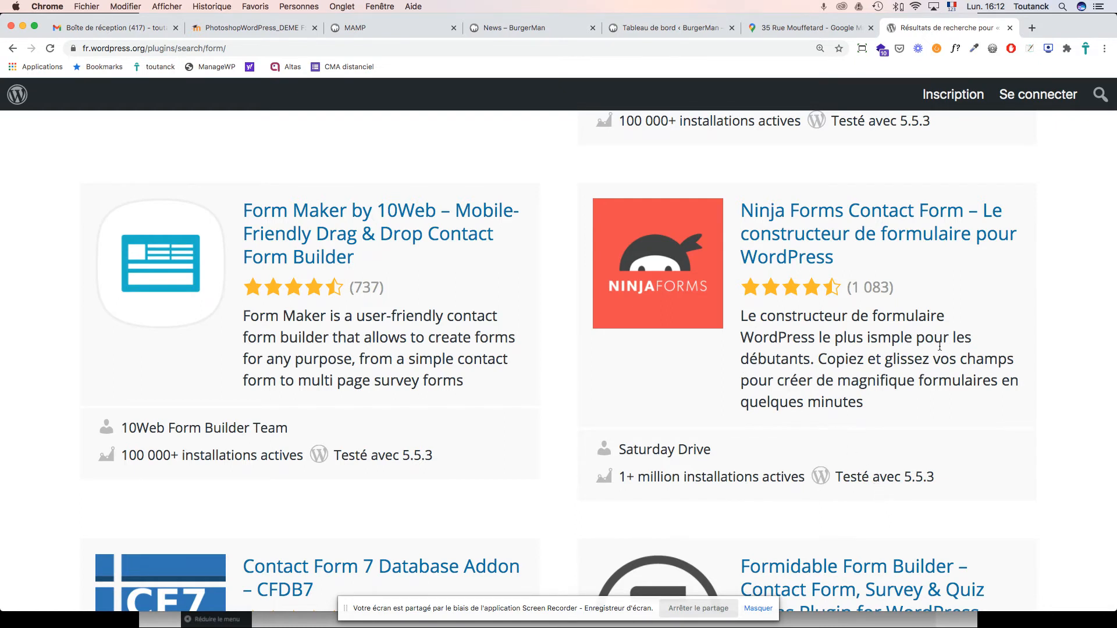
pyautogui.scroll(6, 884, 380)
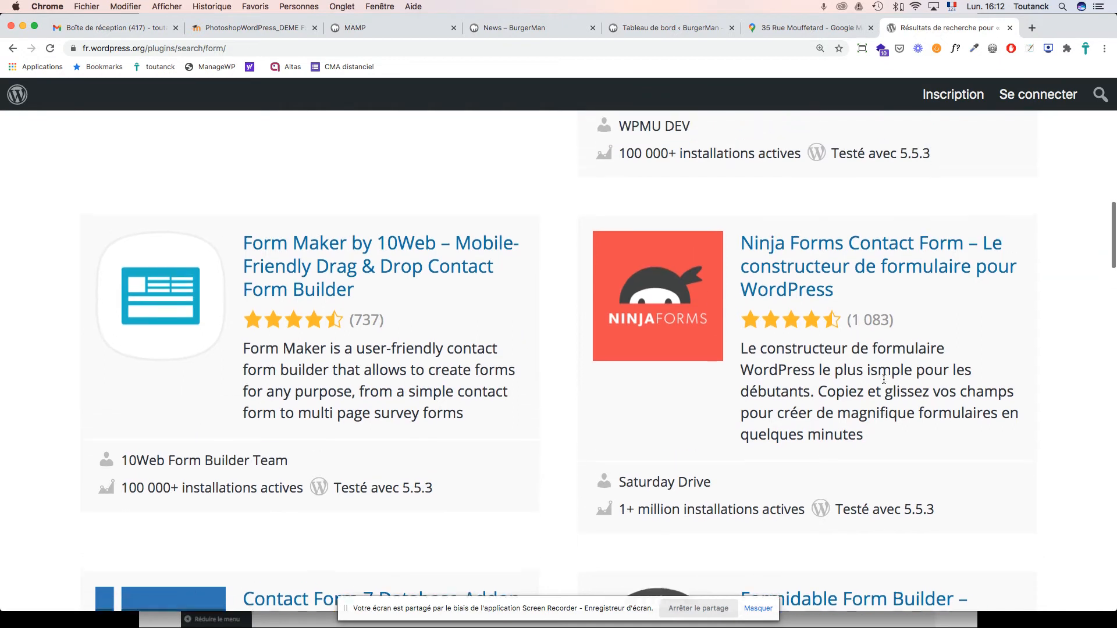
pyautogui.scroll(2, 884, 383)
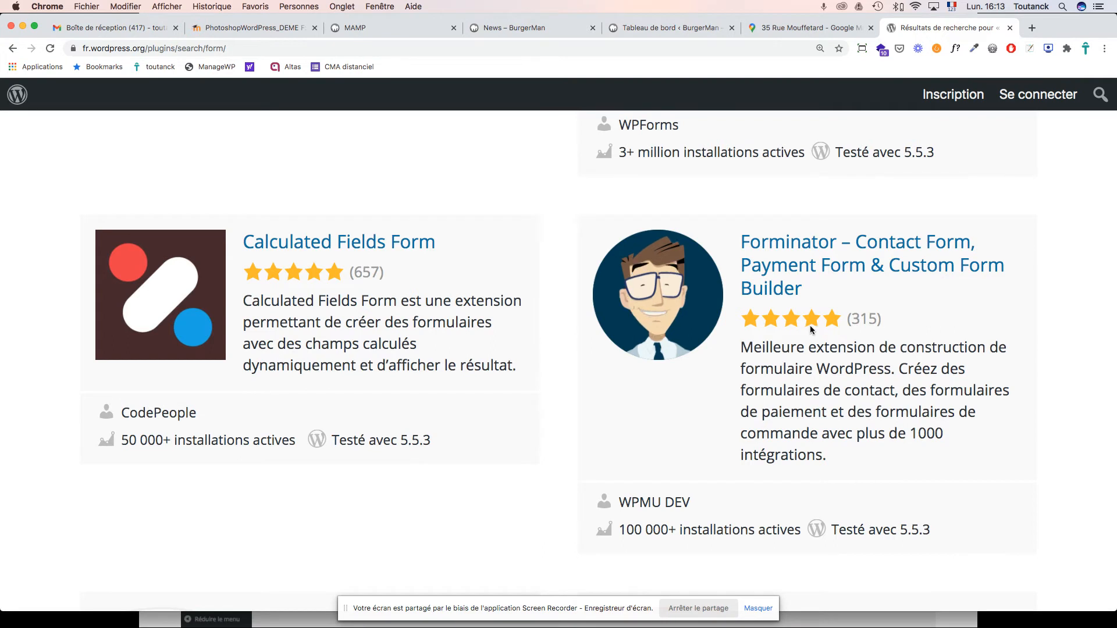
# Compare the ratings, review counts, active installations and tested versions of Contact Form 7 and Contact Form by WPForms.
pyautogui.scroll(9, 813, 327)
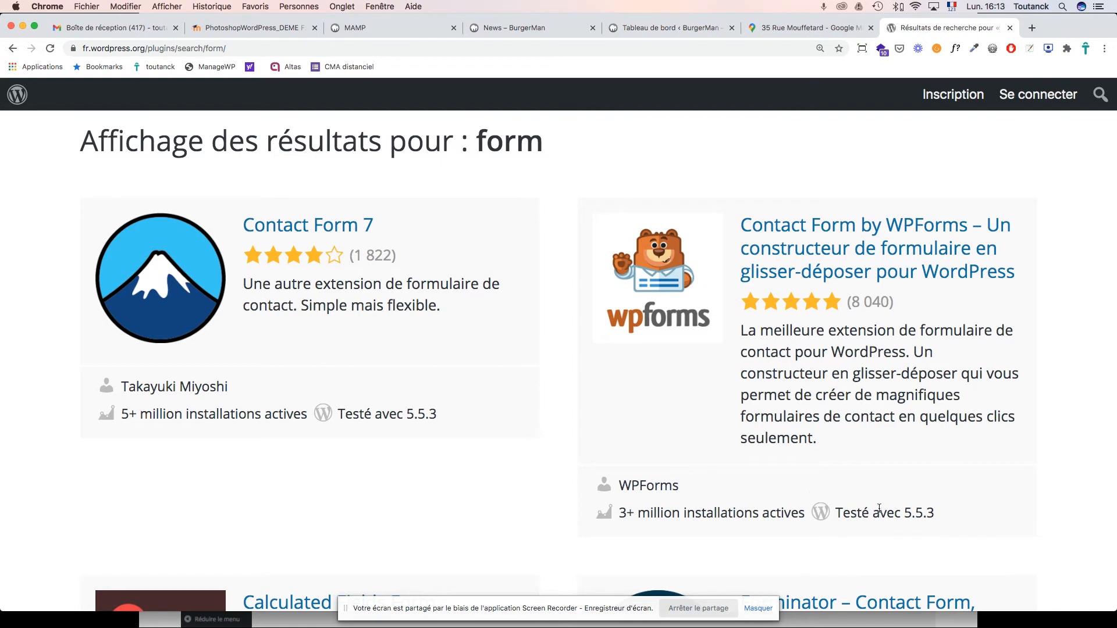
pyautogui.scroll(1, 849, 314)
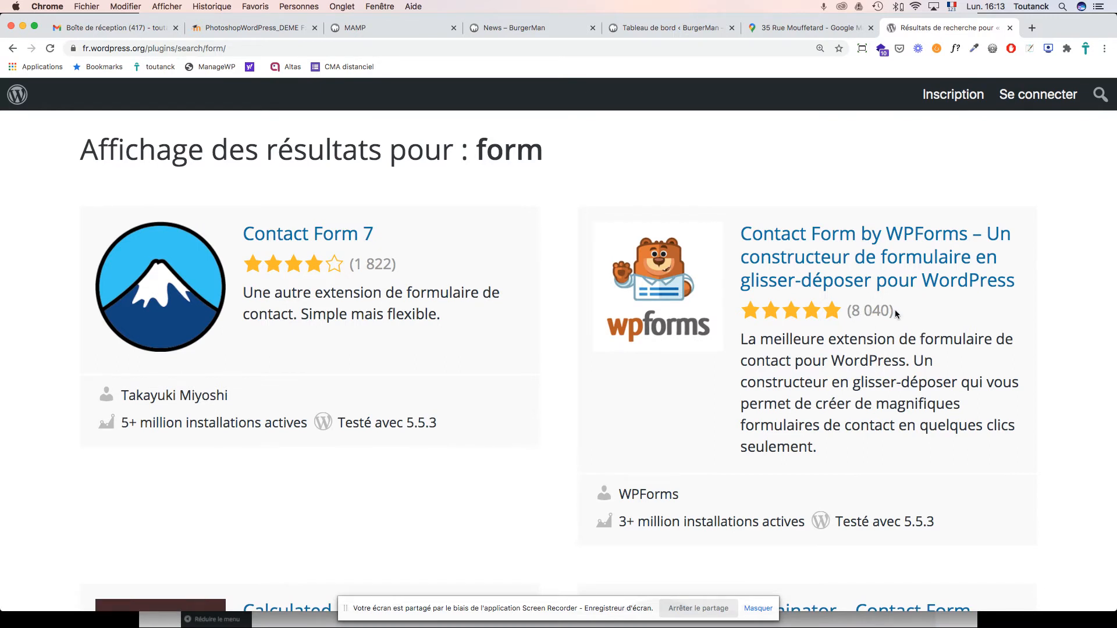
pyautogui.scroll(-1, 364, 267)
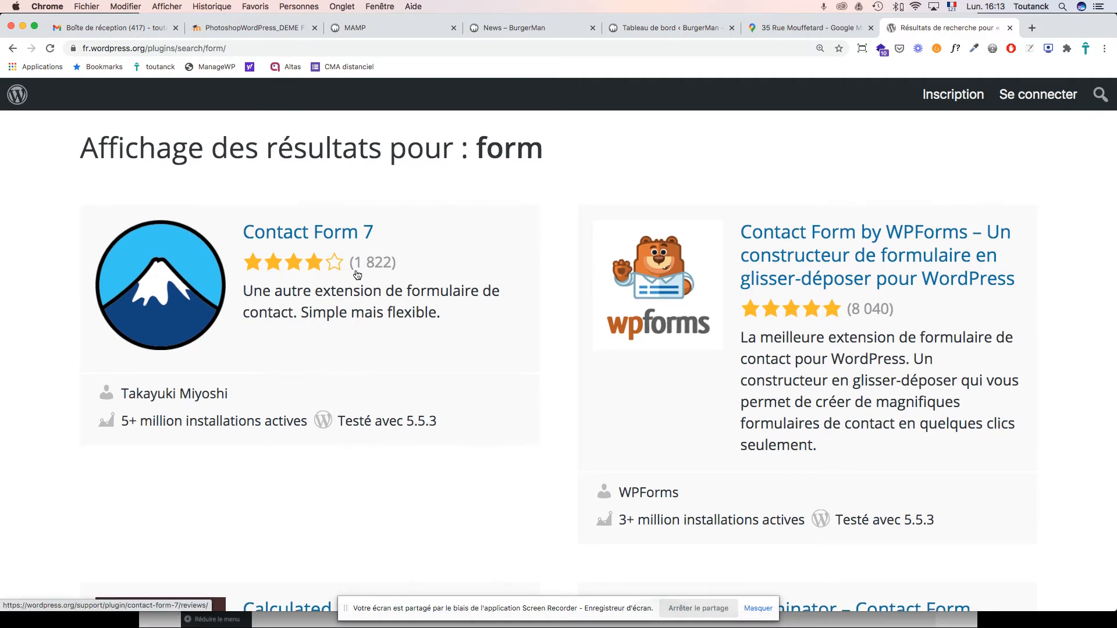
pyautogui.scroll(1, 361, 268)
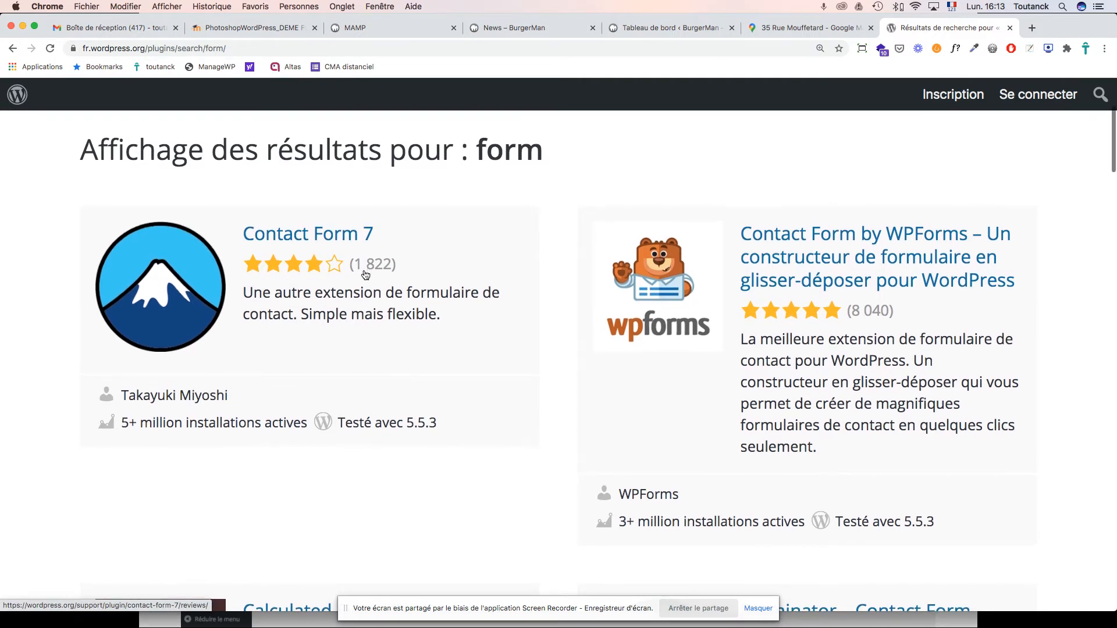
pyautogui.scroll(-1, 359, 271)
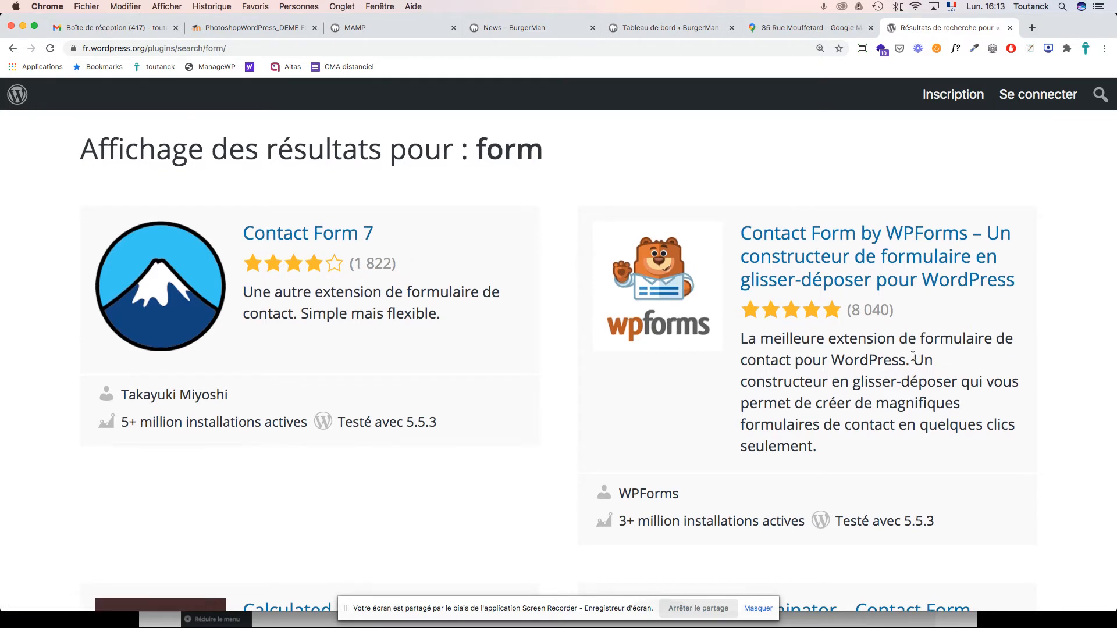
pyautogui.scroll(3, 912, 356)
pyautogui.scroll(-1, 912, 356)
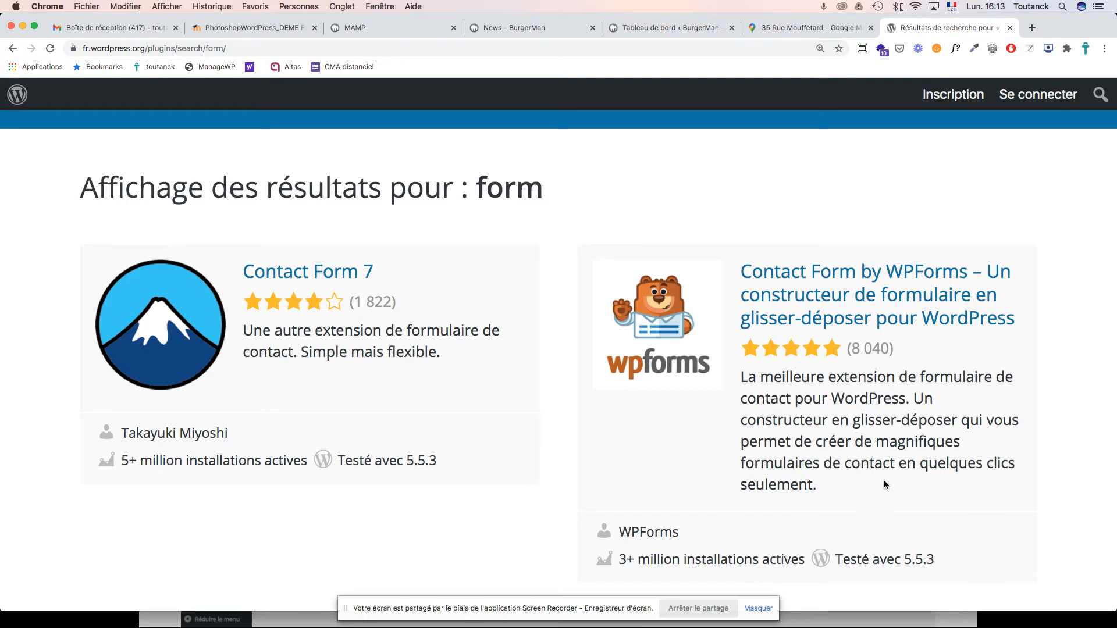
# Open the Contact Form by WPForms plugin page and look over its banner and header.
pyautogui.click(875, 318)
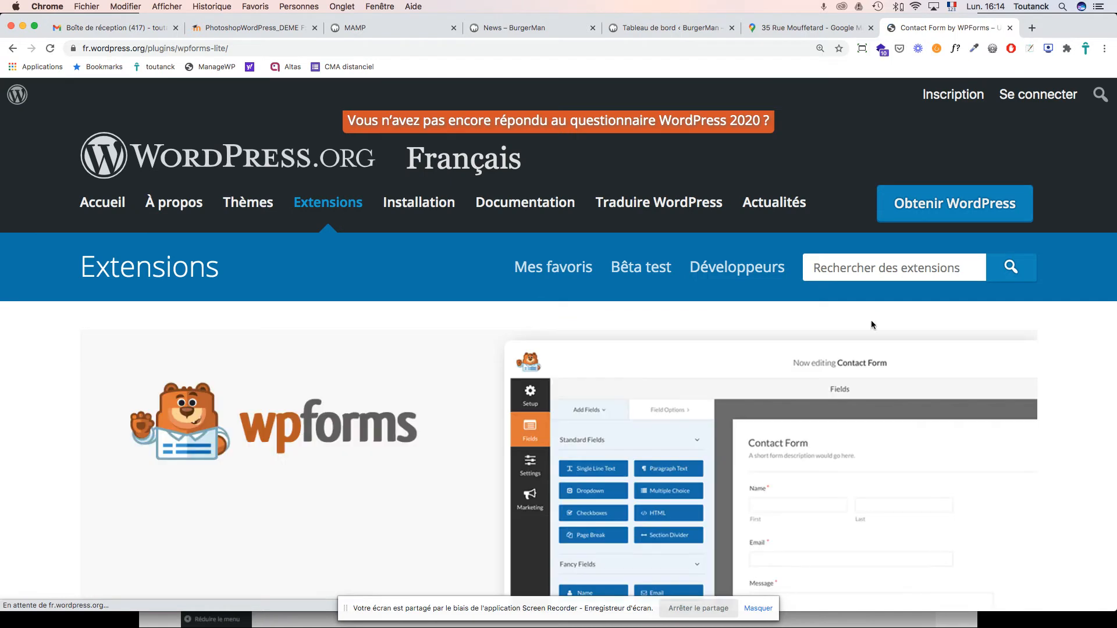
pyautogui.scroll(-5, 832, 394)
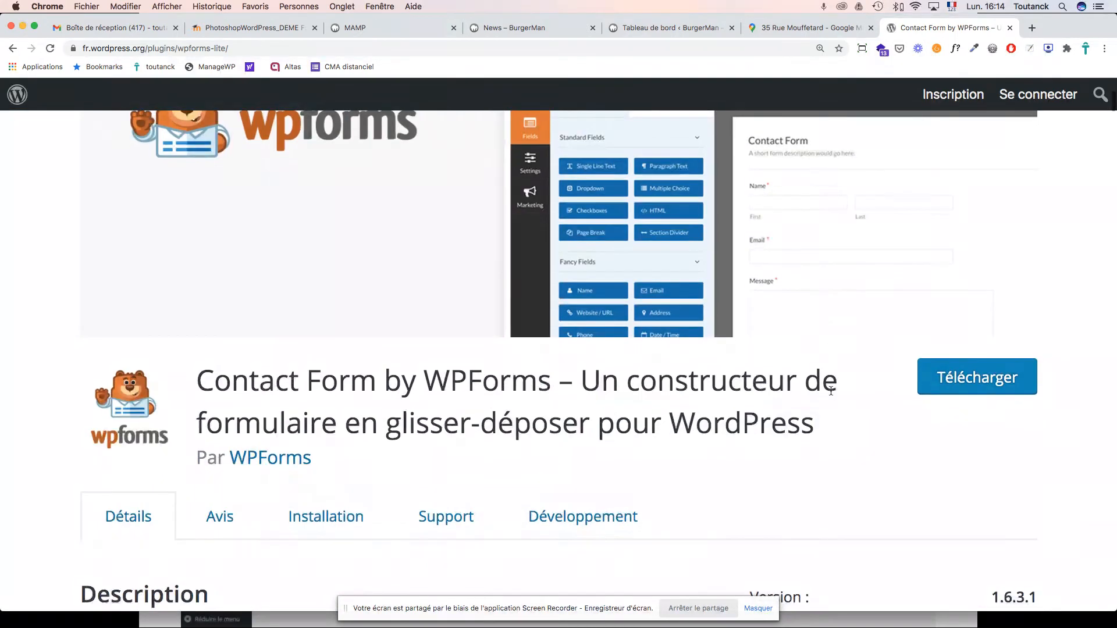
pyautogui.scroll(2, 832, 393)
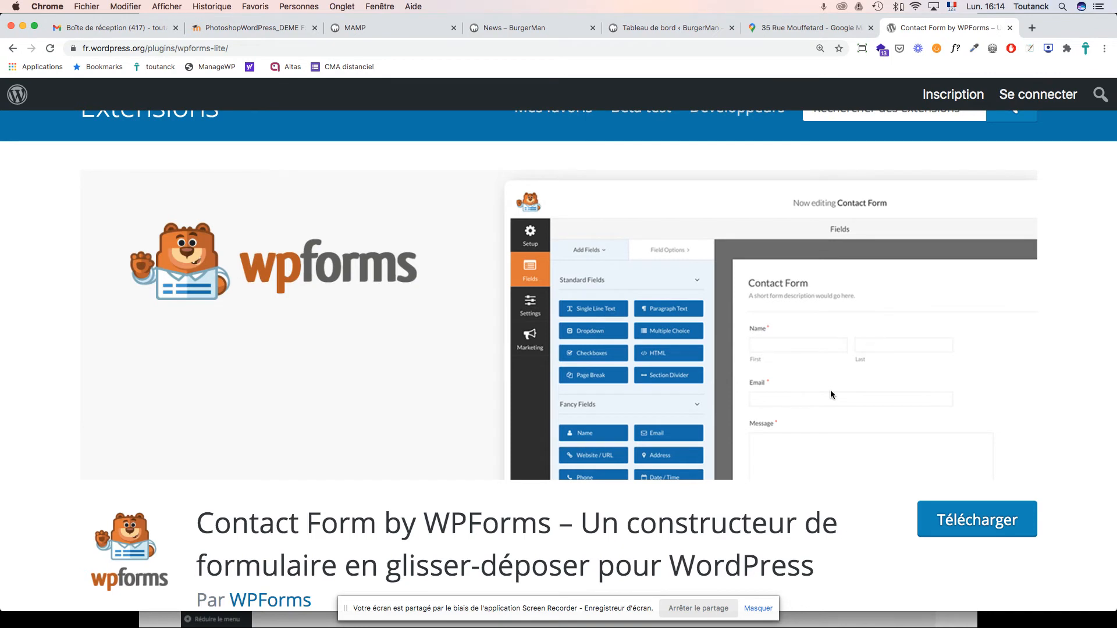
# Examine the WPForms plugin's version, last update, active installations, WordPress and PHP compatibility, and star ratings on its details page.
pyautogui.scroll(5, 830, 394)
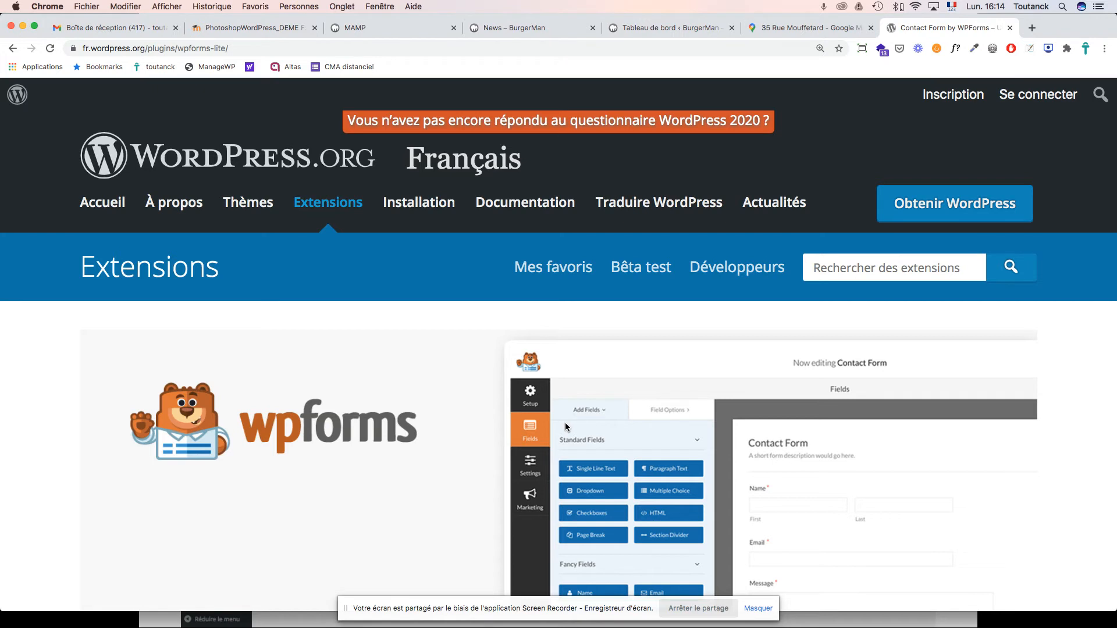
pyautogui.scroll(-7, 564, 422)
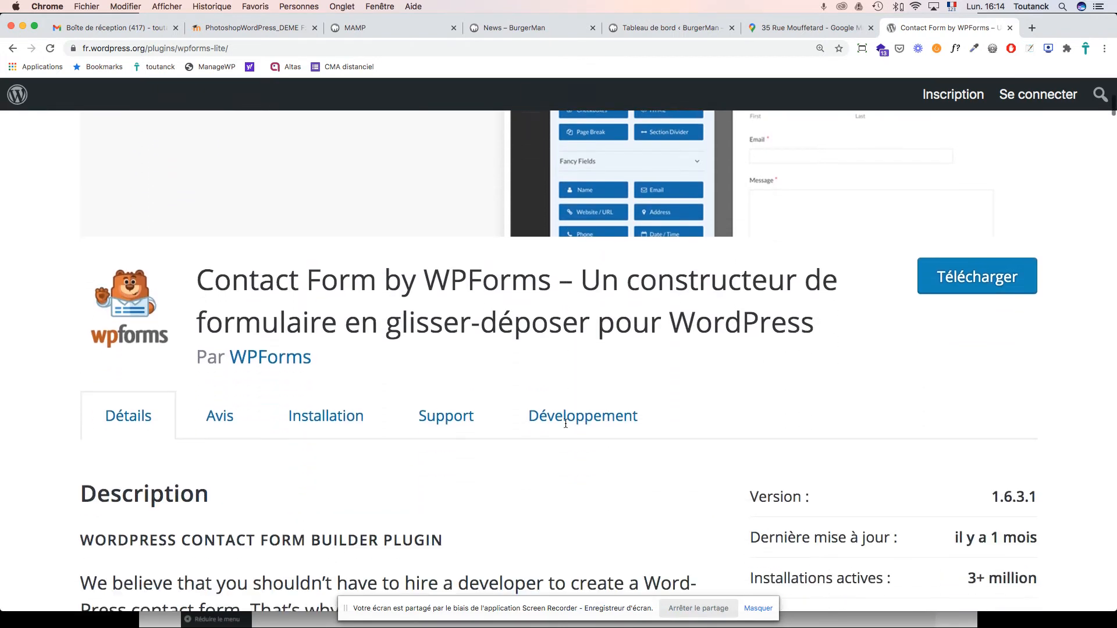
pyautogui.scroll(-4, 566, 423)
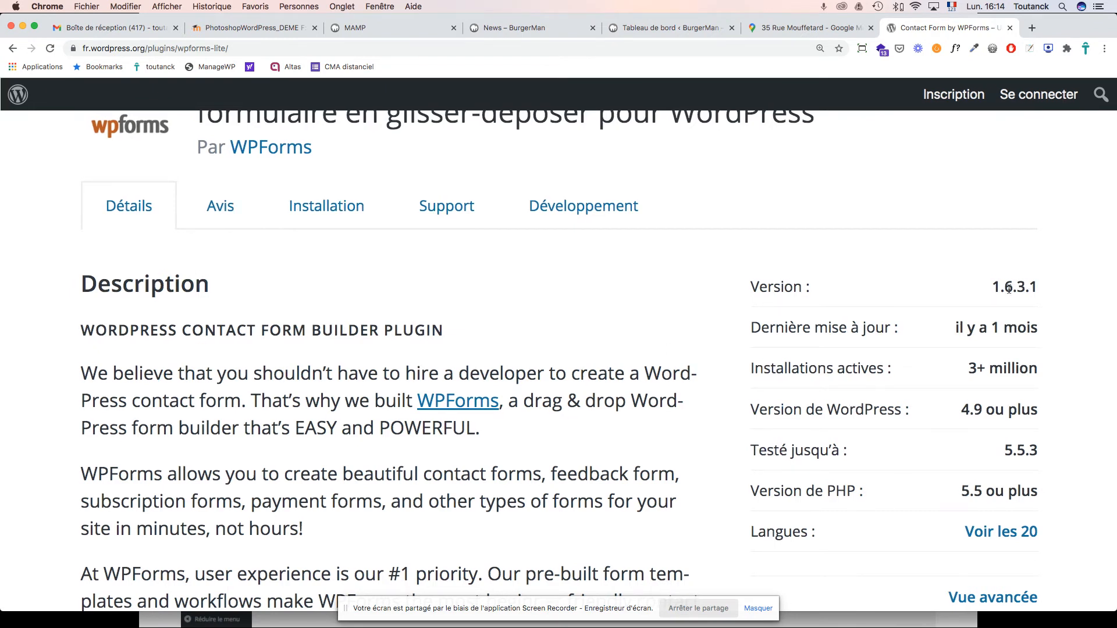
pyautogui.scroll(-1, 961, 378)
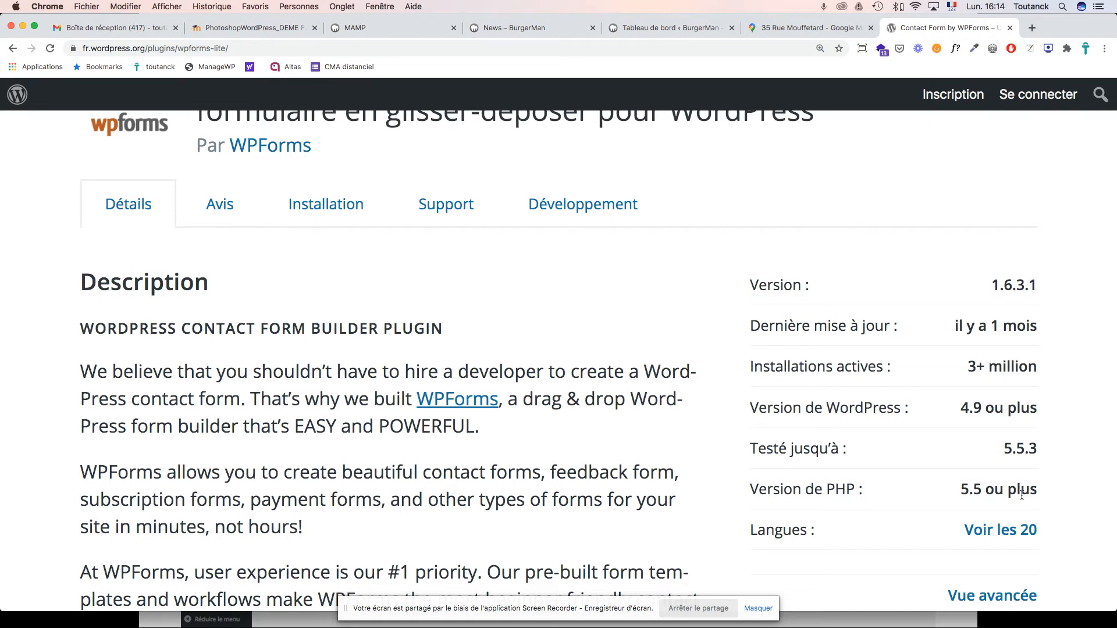
pyautogui.scroll(-3, 1022, 495)
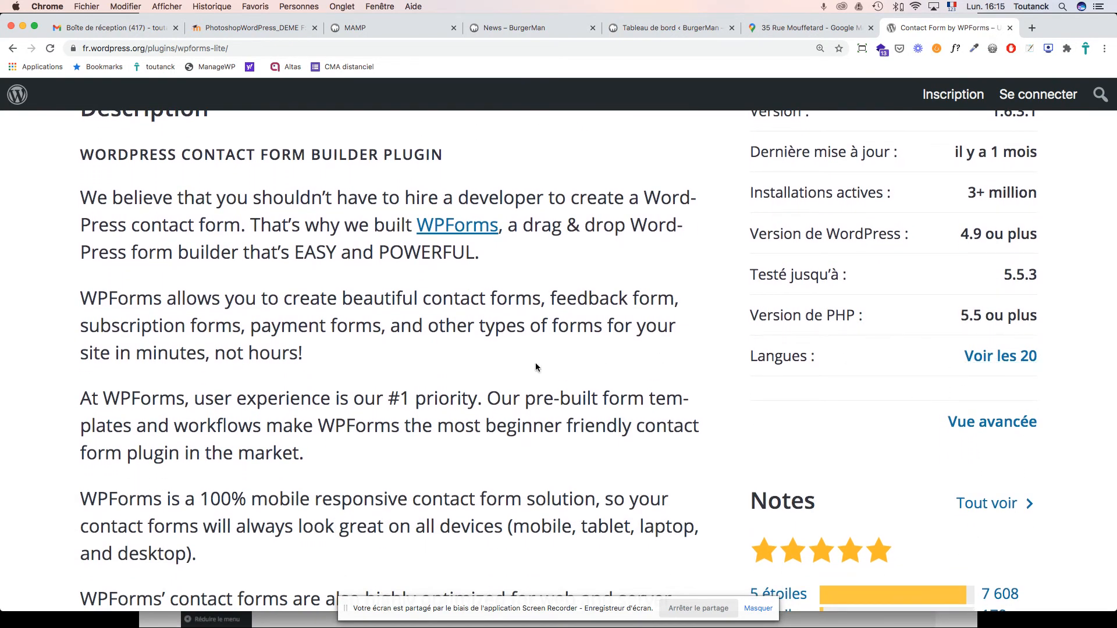
pyautogui.scroll(2, 477, 379)
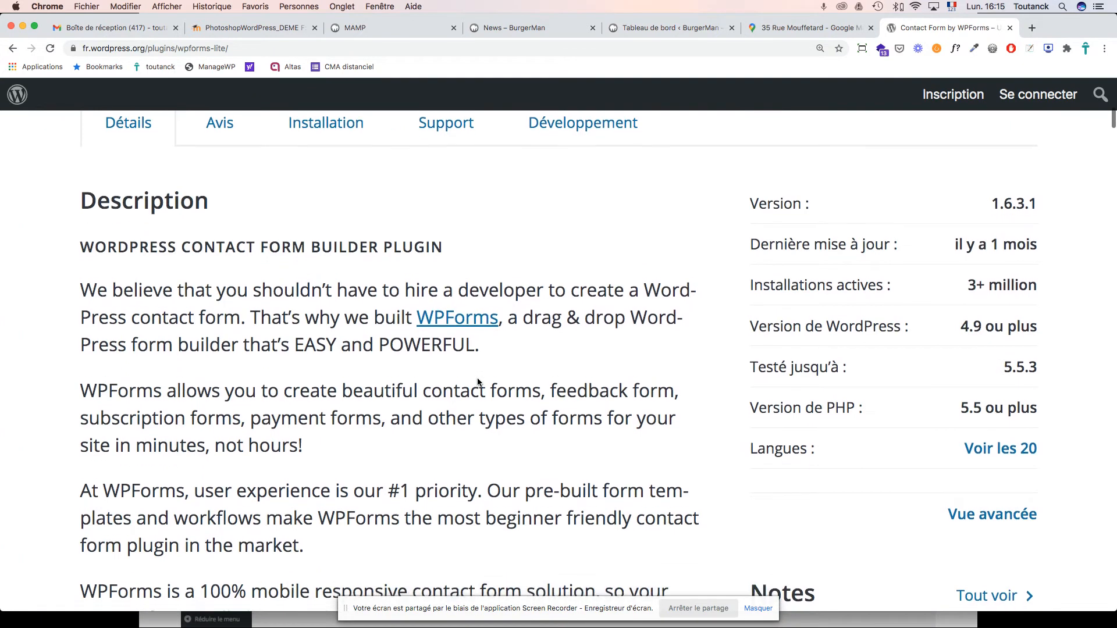
pyautogui.scroll(-1, 477, 382)
pyautogui.scroll(-5, 477, 382)
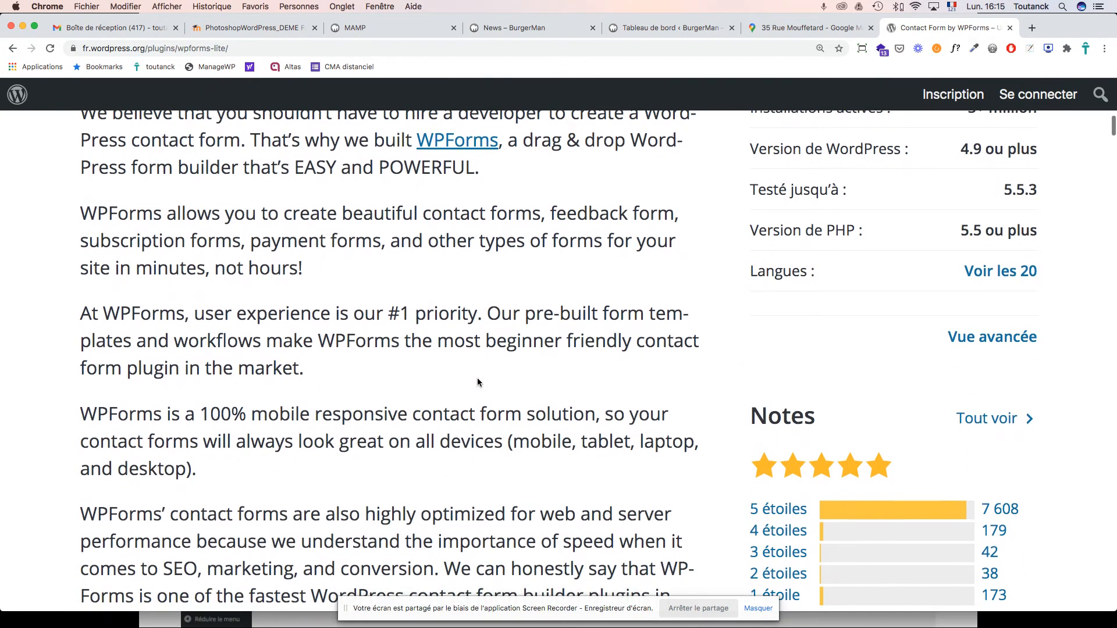
pyautogui.scroll(-5, 476, 381)
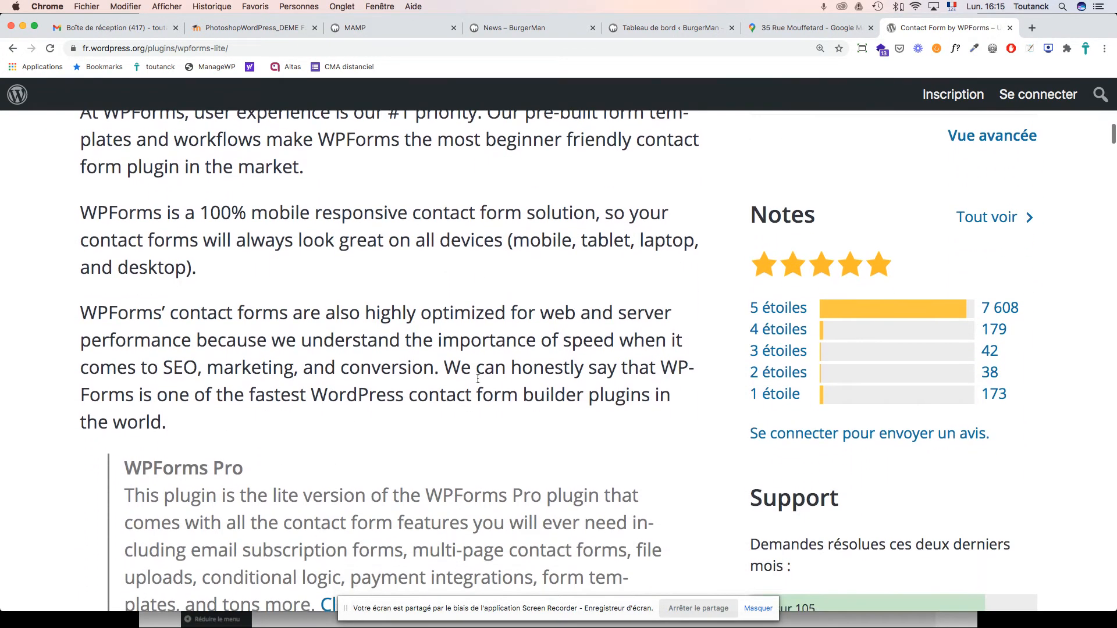
# Look through the WPForms description, including the overview video, form templates, mobile optimisation and field features sections.
pyautogui.scroll(-6, 478, 379)
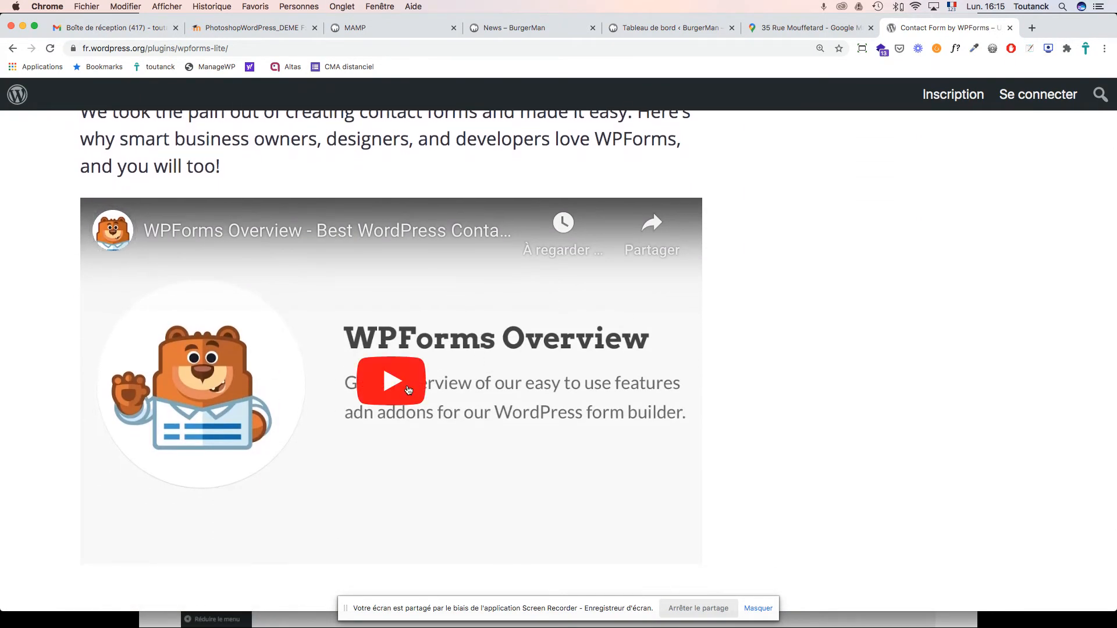
pyautogui.scroll(-8, 408, 389)
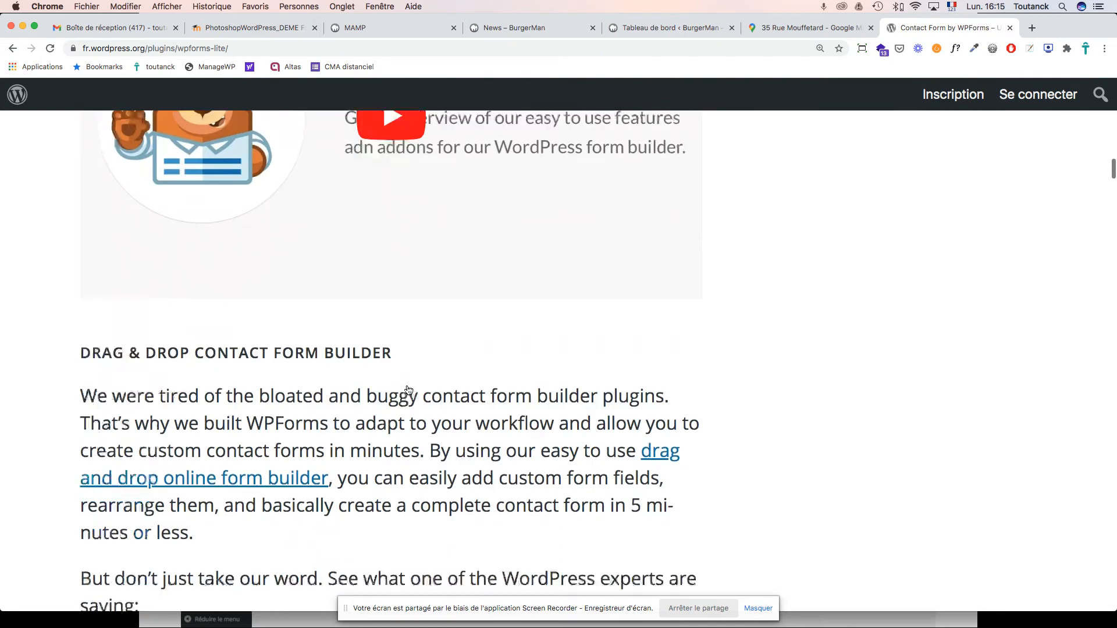
pyautogui.scroll(-6, 408, 389)
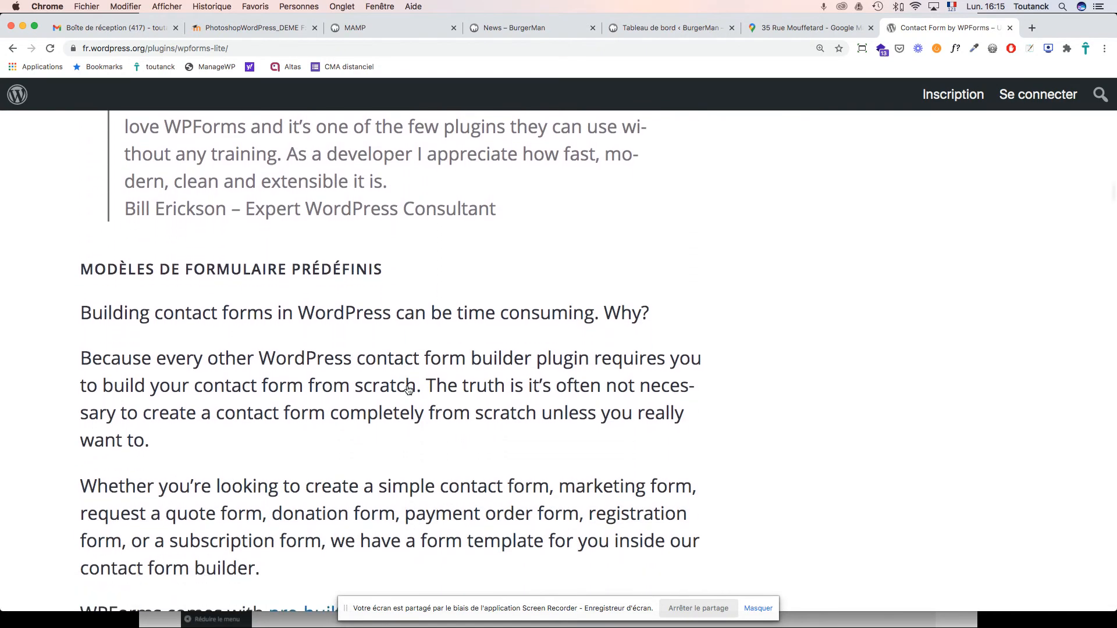
pyautogui.scroll(-8, 408, 390)
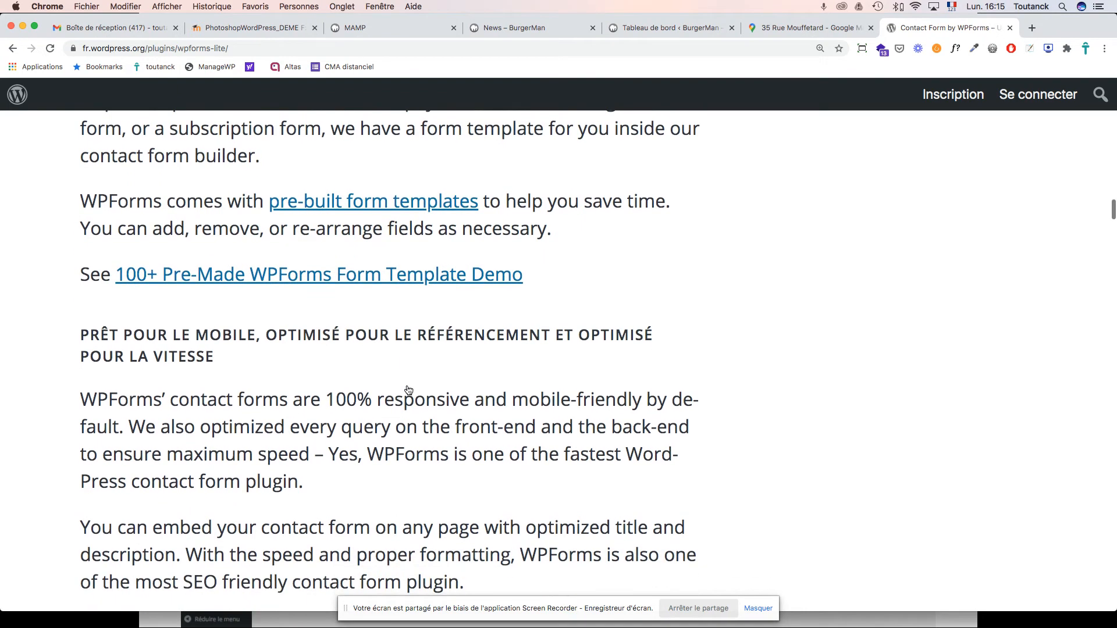
pyautogui.scroll(-2, 408, 390)
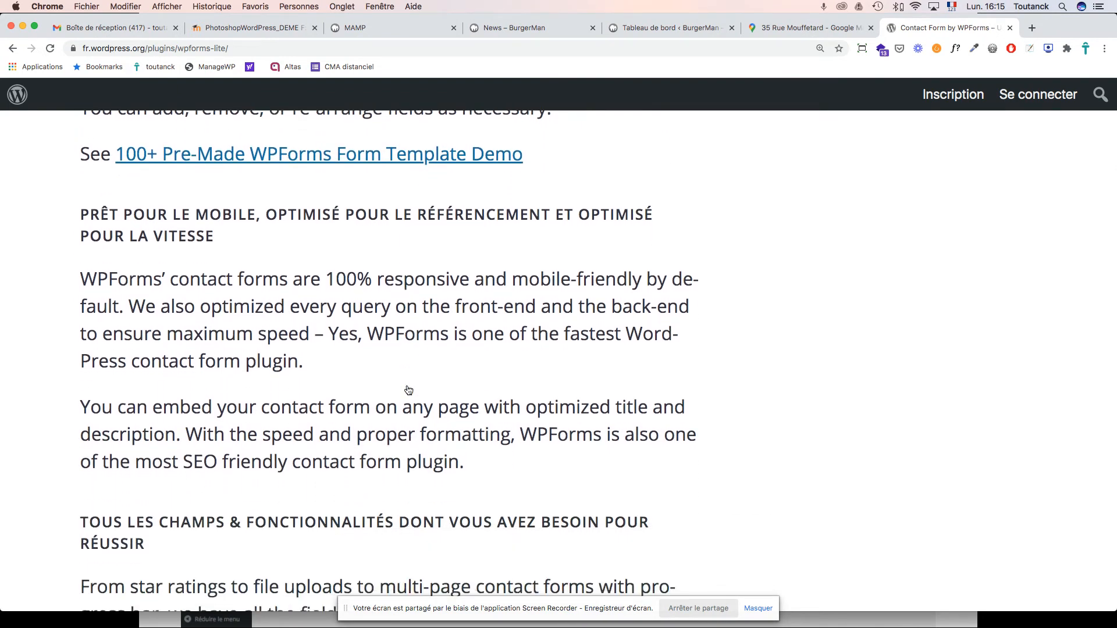
pyautogui.scroll(-15, 408, 390)
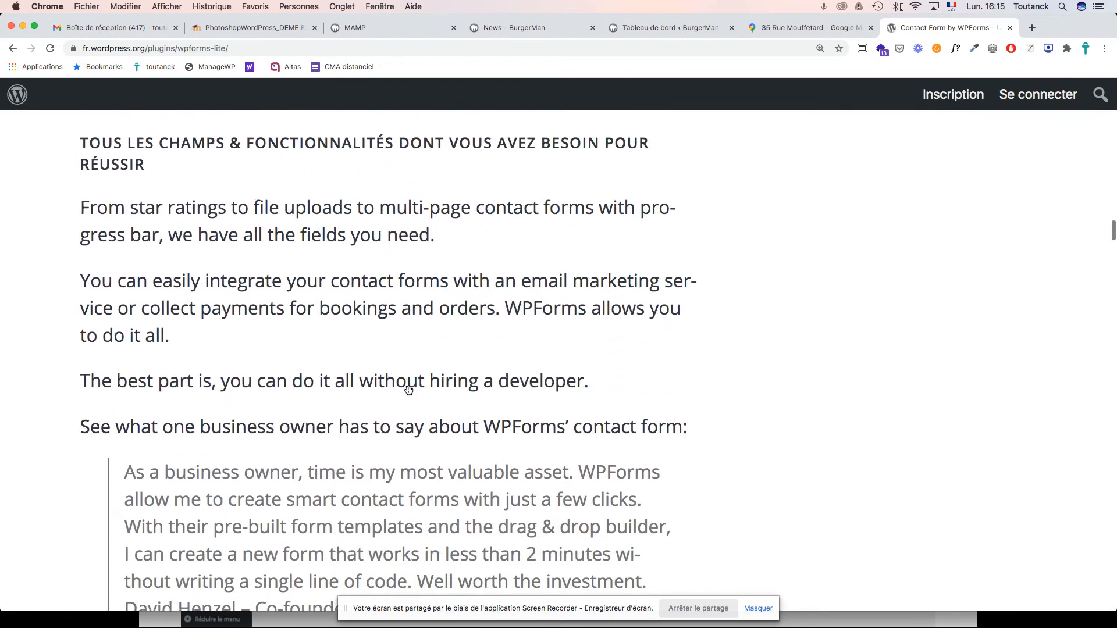
pyautogui.scroll(20, 408, 389)
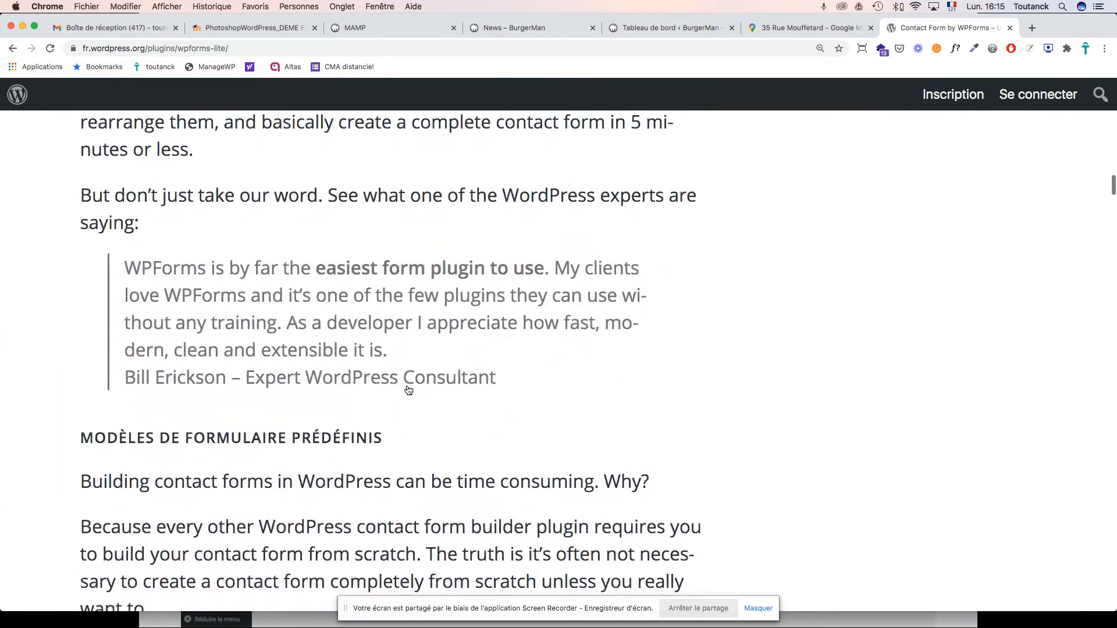
pyautogui.scroll(-7, 408, 390)
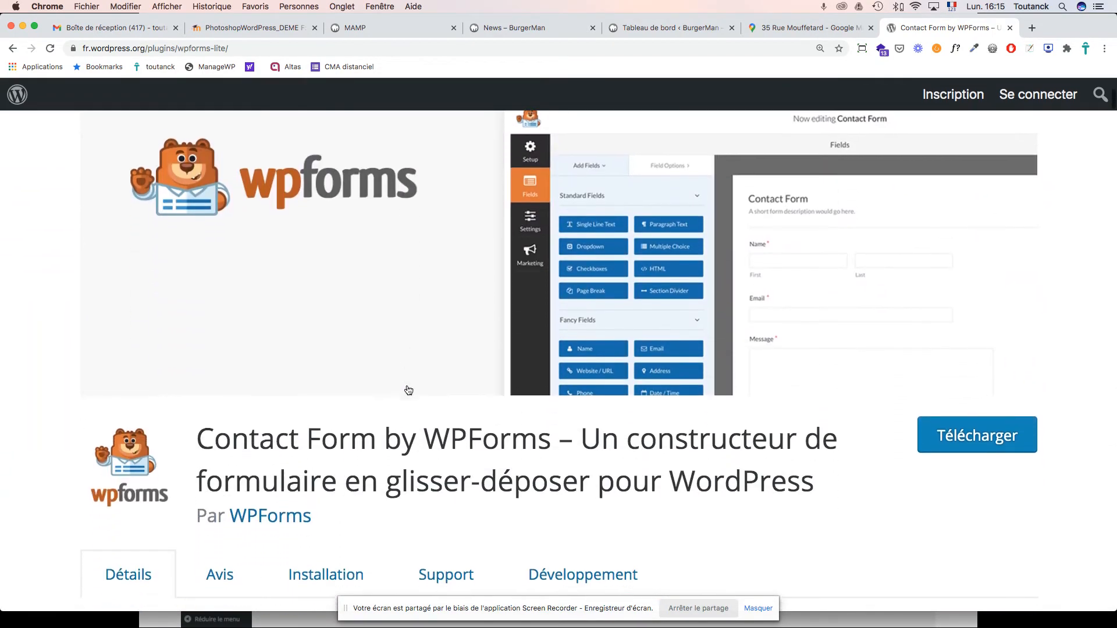
# Open the WPForms plugin's user reviews and read through the most recent ones.
pyautogui.click(245, 429)
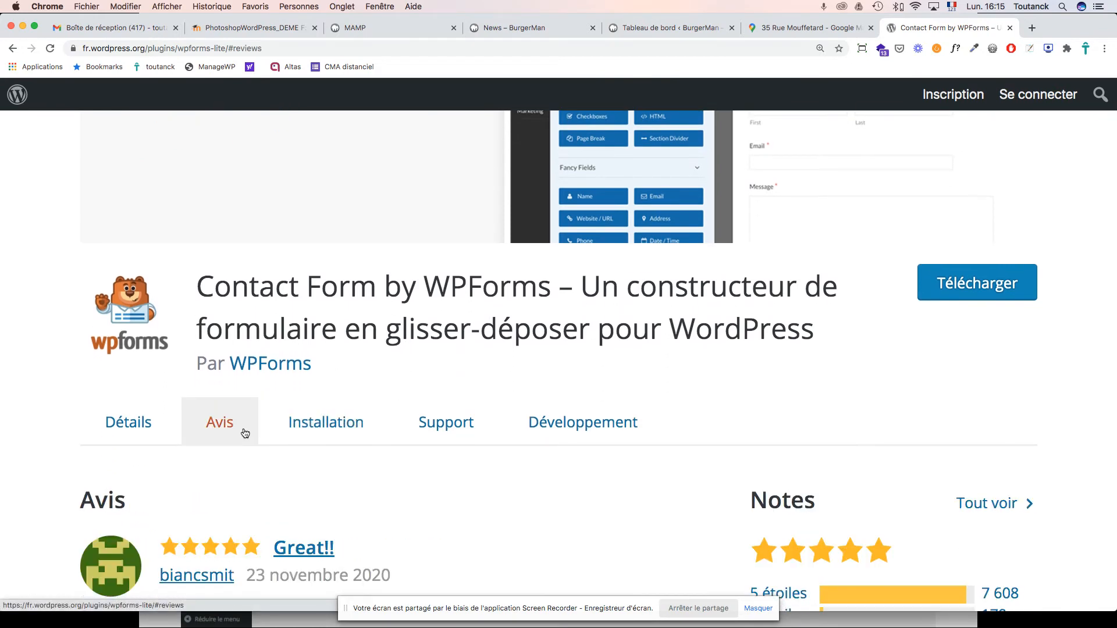
pyautogui.scroll(-2, 308, 421)
pyautogui.scroll(-4, 312, 422)
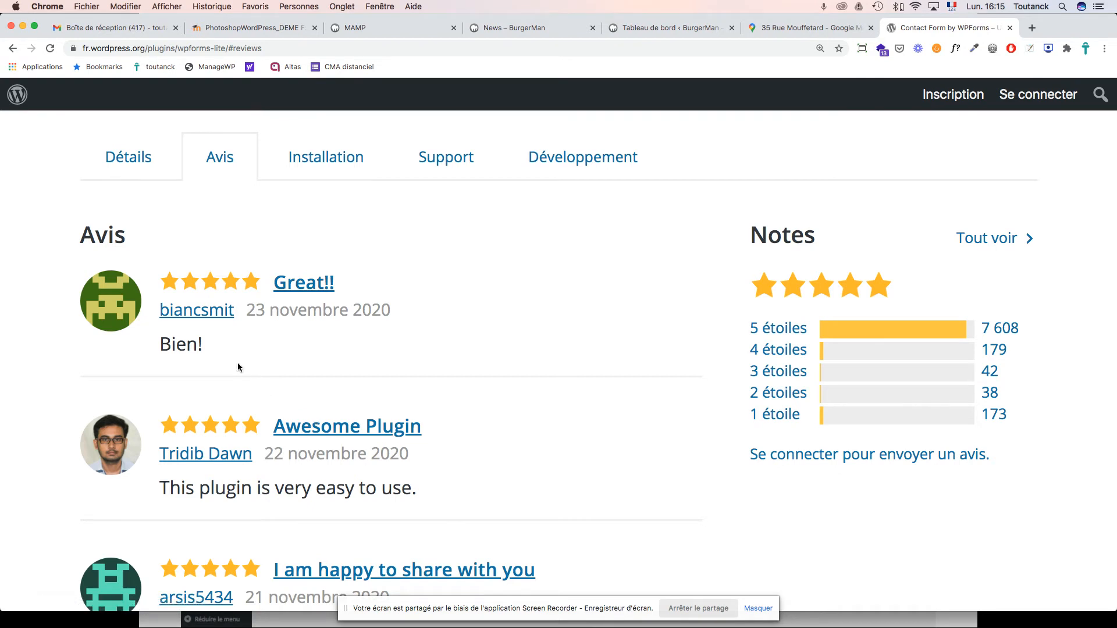
pyautogui.scroll(-2, 466, 425)
pyautogui.scroll(-1, 472, 426)
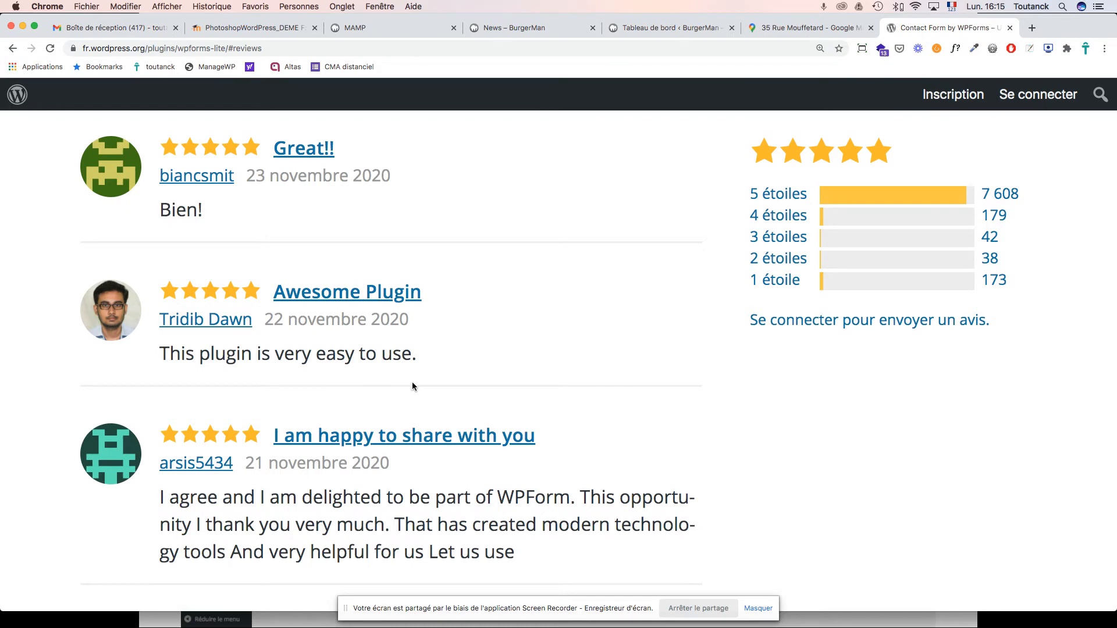
pyautogui.scroll(-10, 413, 386)
# Open the WPForms plugin's installation instructions and read the listed steps.
pyautogui.scroll(14, 415, 386)
pyautogui.scroll(15, 414, 384)
pyautogui.scroll(-5, 414, 384)
pyautogui.scroll(-5, 414, 386)
pyautogui.click(352, 500)
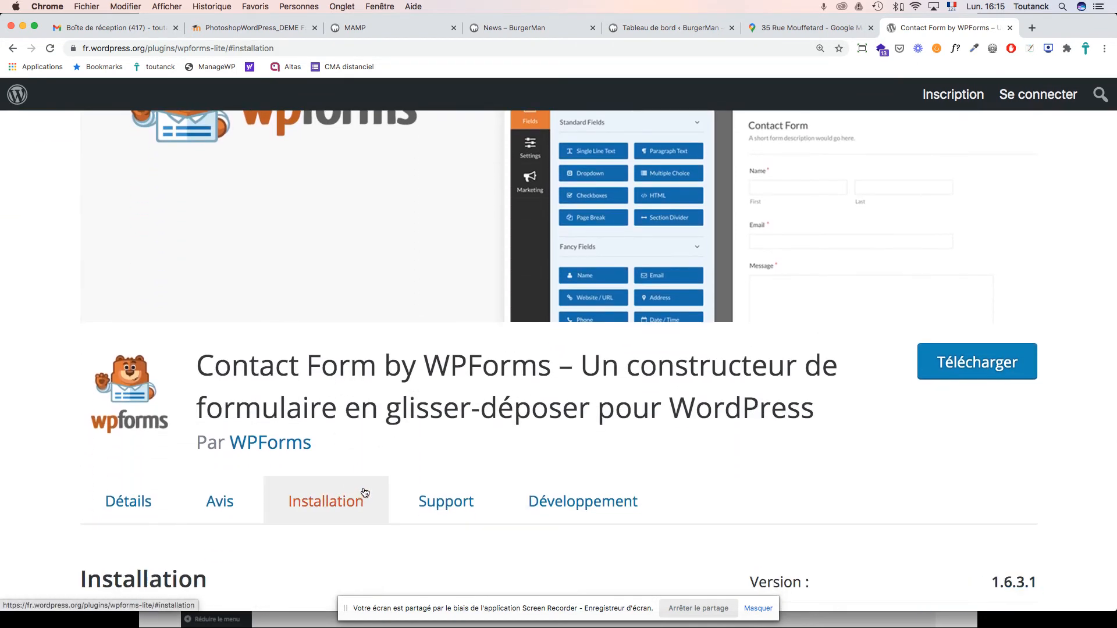
pyautogui.scroll(-7, 476, 437)
pyautogui.scroll(1, 476, 438)
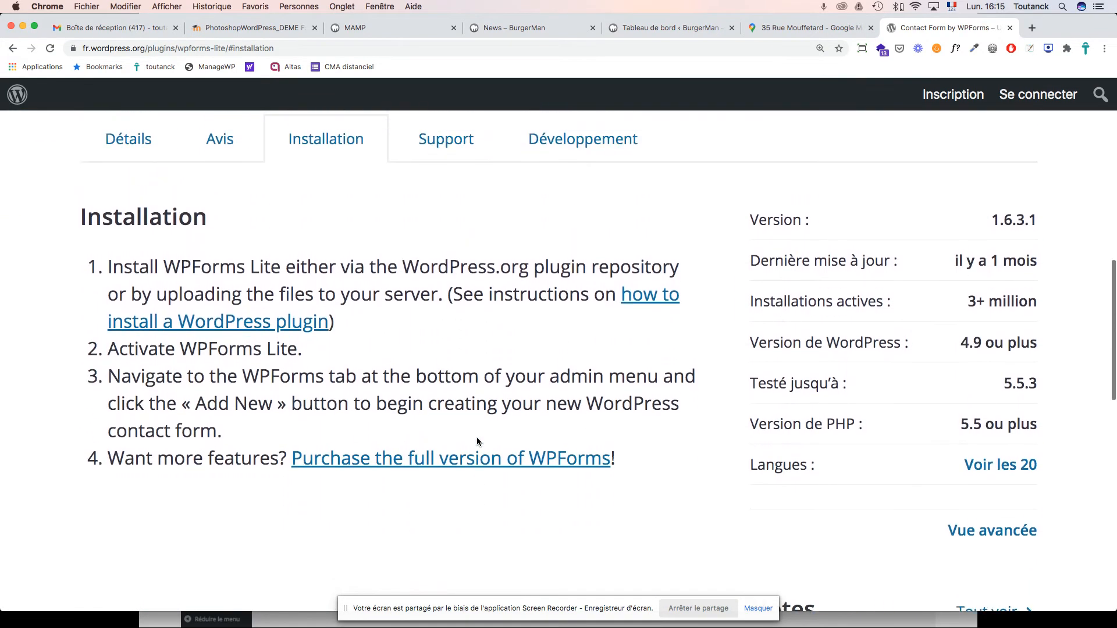
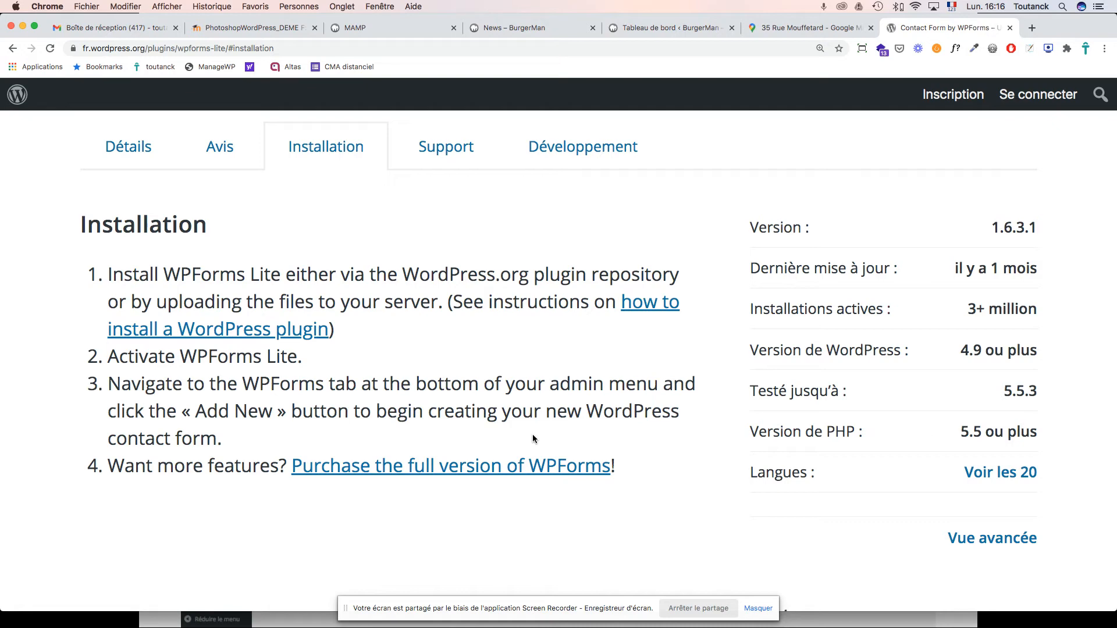
# Download the Contact Form by WPForms plugin archive from its plugin page.
pyautogui.scroll(5, 533, 434)
pyautogui.scroll(6, 533, 435)
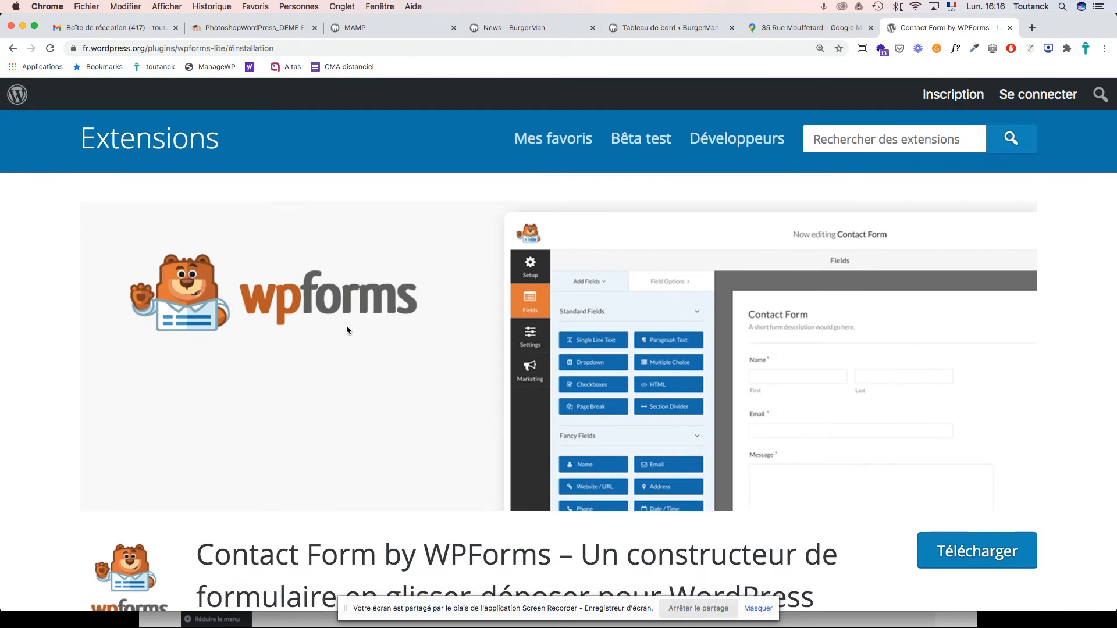
pyautogui.scroll(-2, 986, 462)
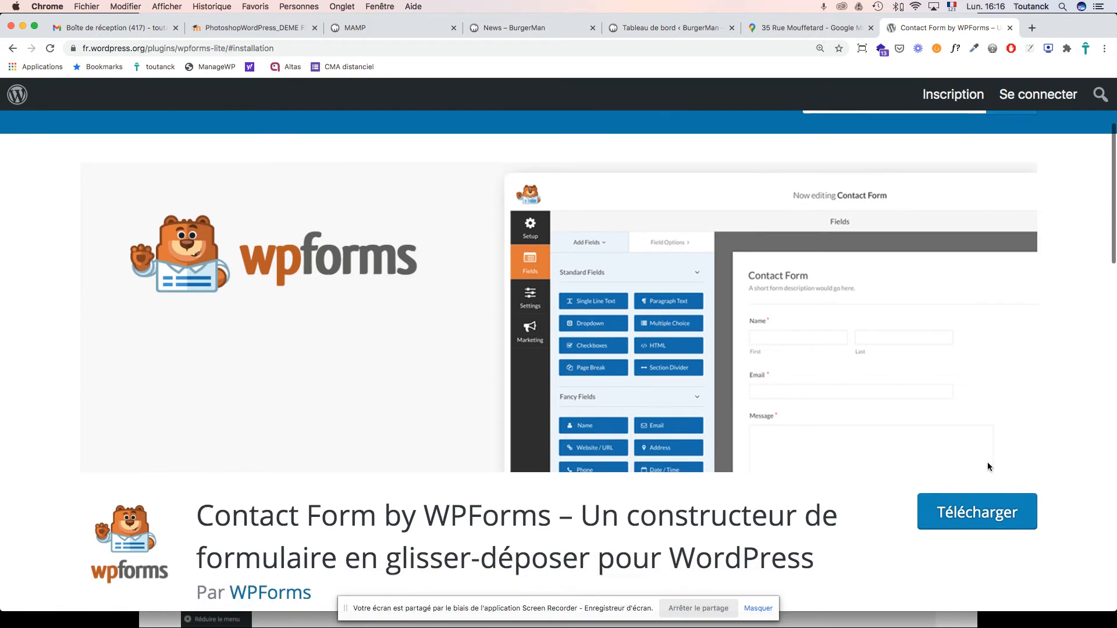
pyautogui.click(987, 513)
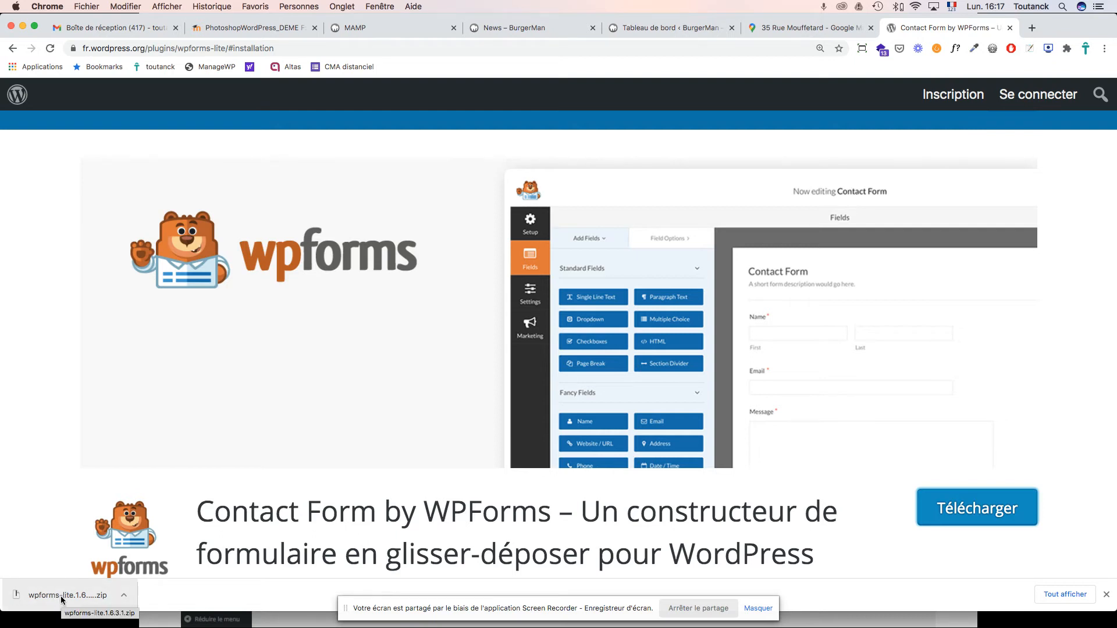
# Switch to the BurgerMan dashboard and open the upload form for adding a plugin from a .zip file.
pyautogui.click(665, 29)
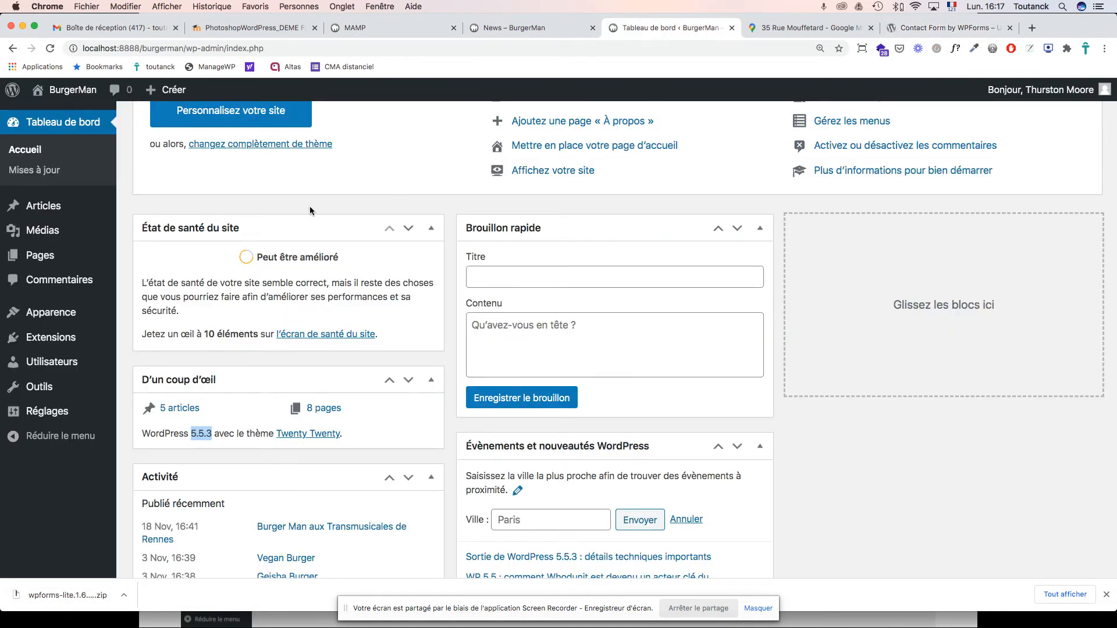
pyautogui.scroll(3, 308, 207)
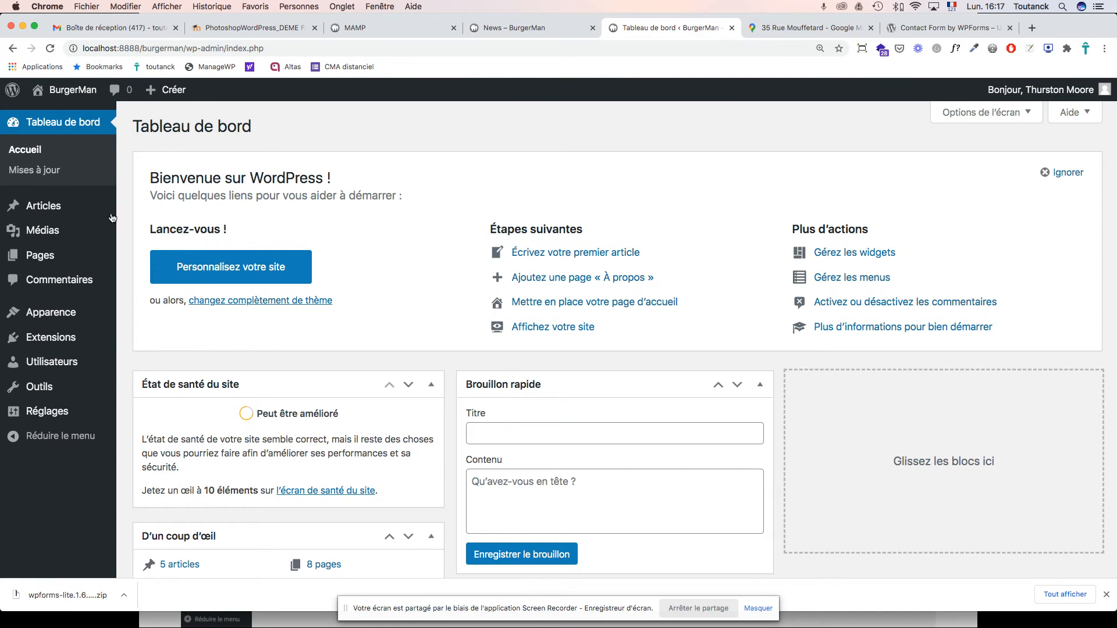
pyautogui.moveTo(51, 337)
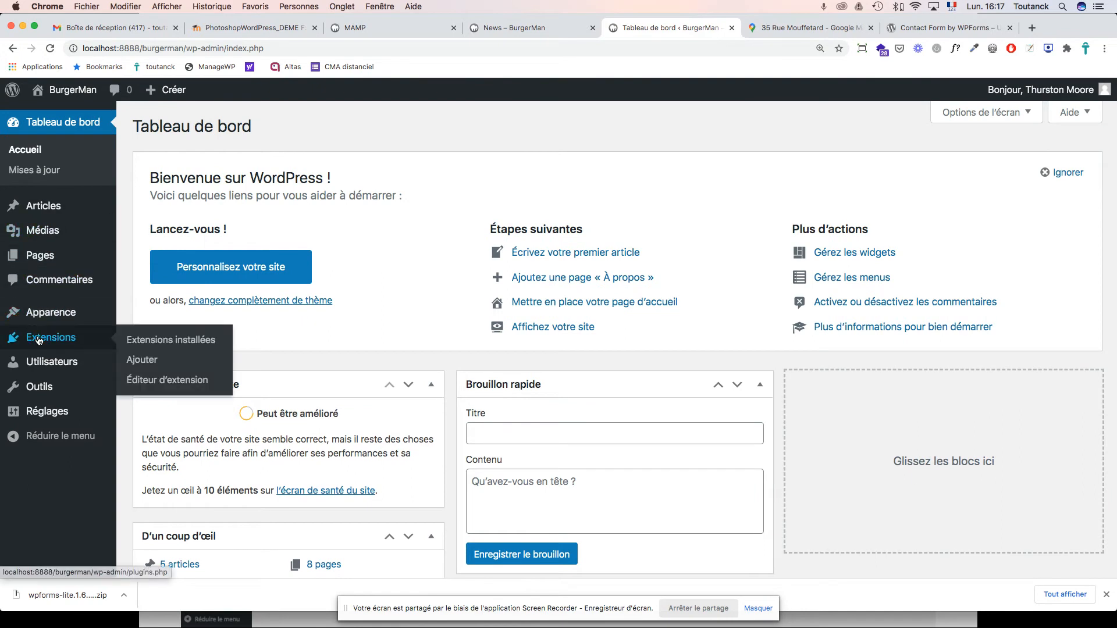
pyautogui.click(145, 361)
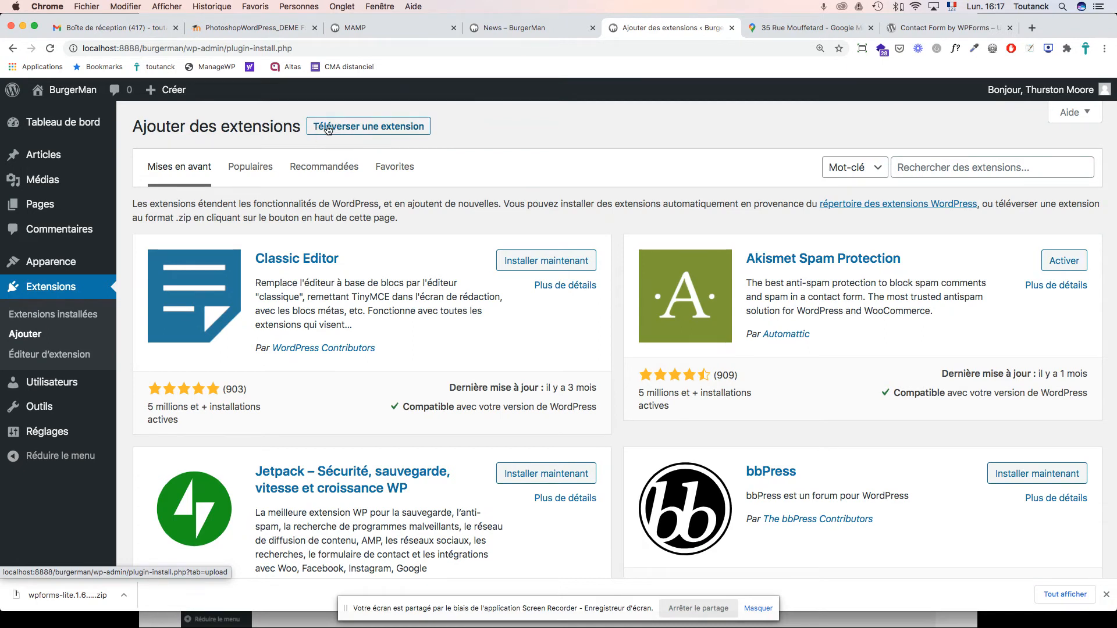
pyautogui.click(355, 133)
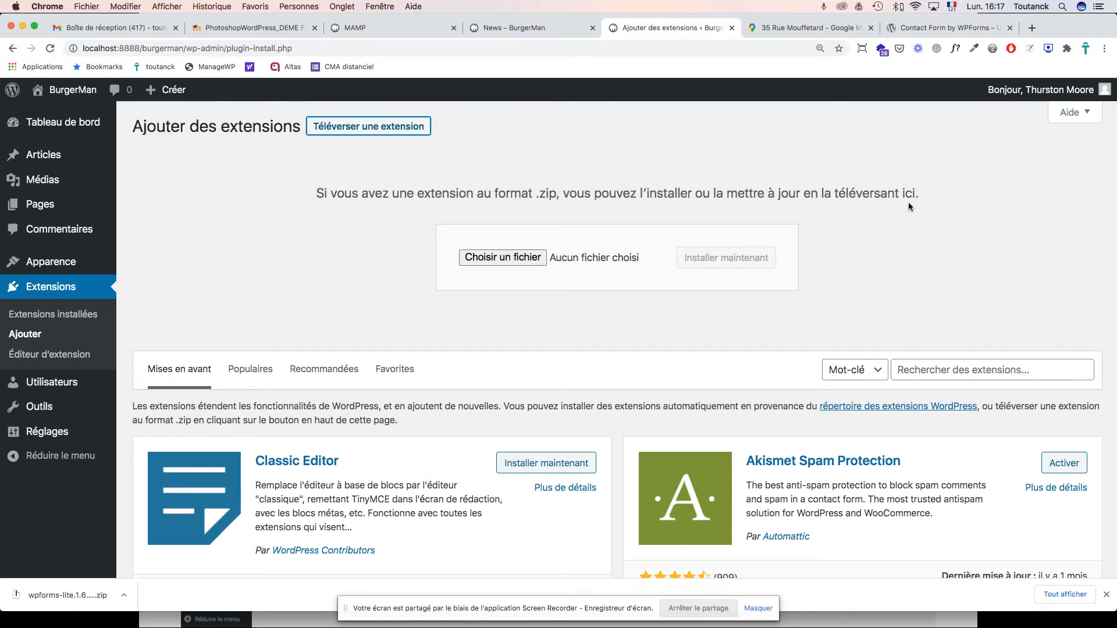
# Choose wpforms-lite.1.6.3.1.zip from the Téléchargements folder and install it as a plugin.
pyautogui.click(511, 260)
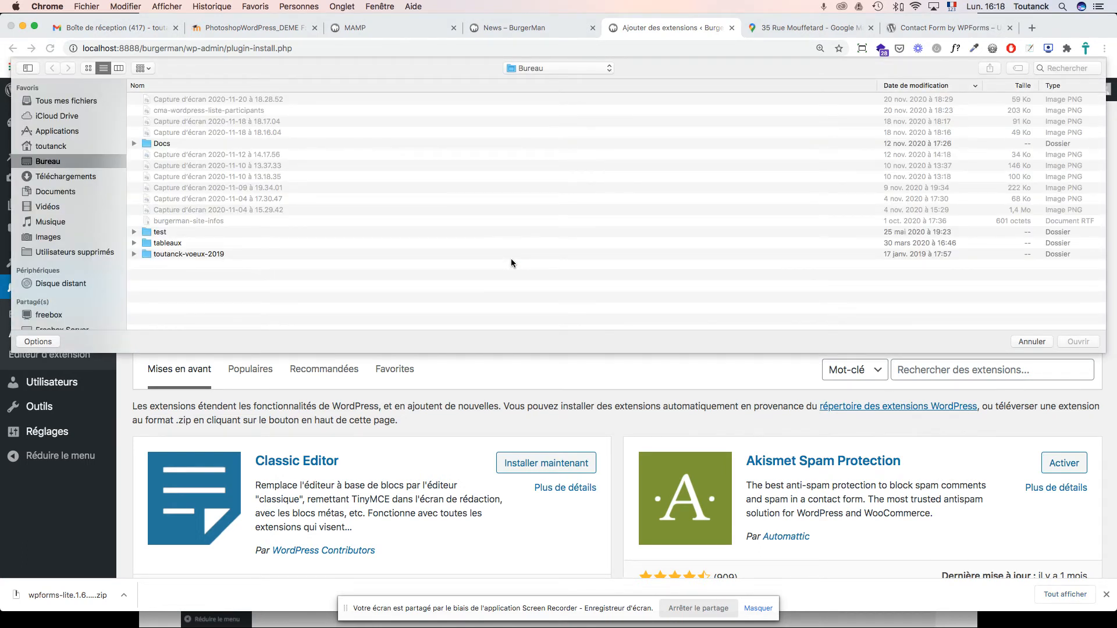
pyautogui.click(82, 176)
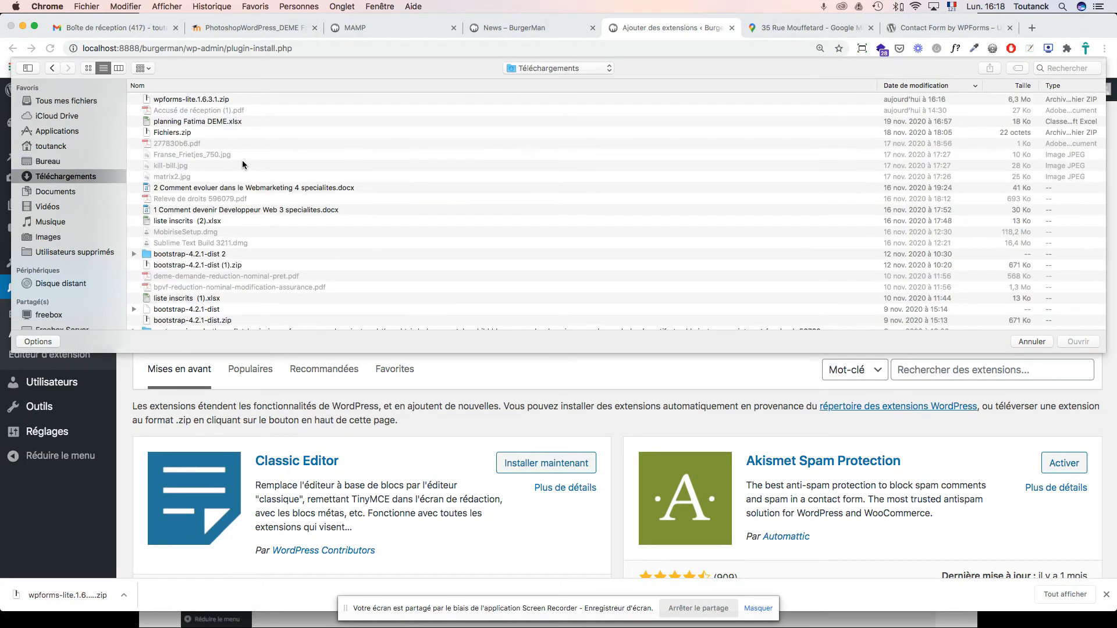
pyautogui.click(211, 99)
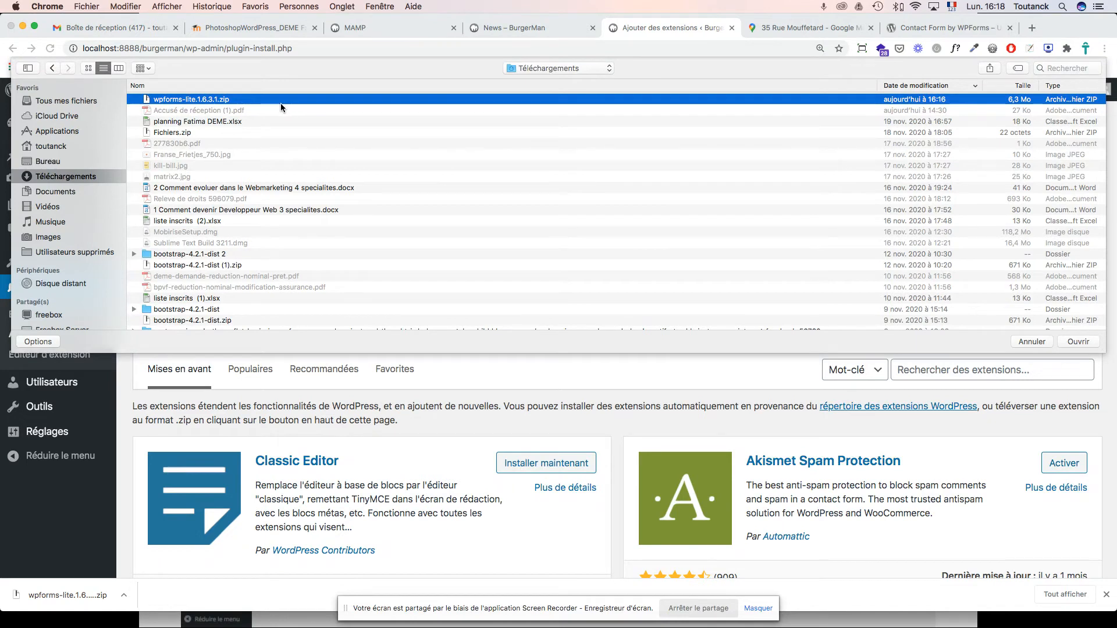
pyautogui.click(1076, 342)
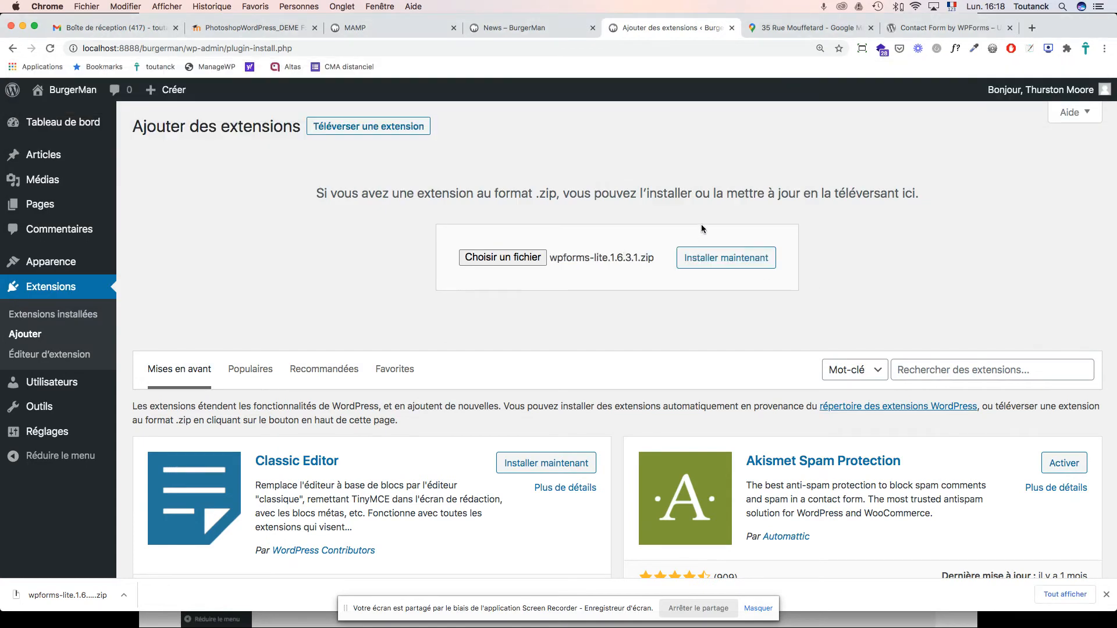
pyautogui.click(721, 259)
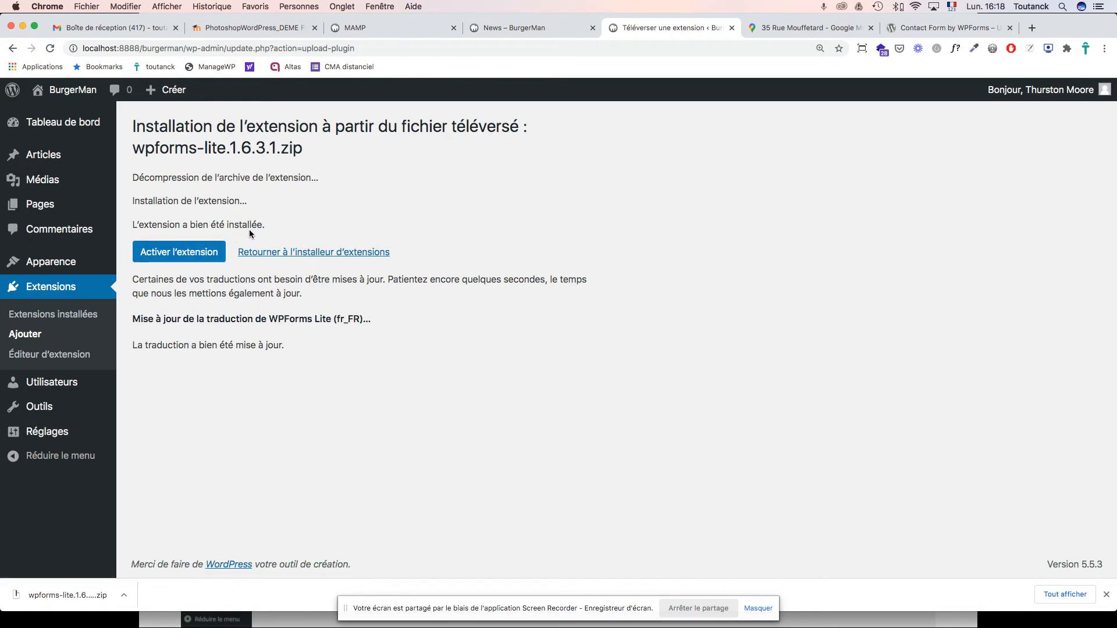
# Activate the newly installed WPForms plugin and look over its welcome page.
pyautogui.click(196, 260)
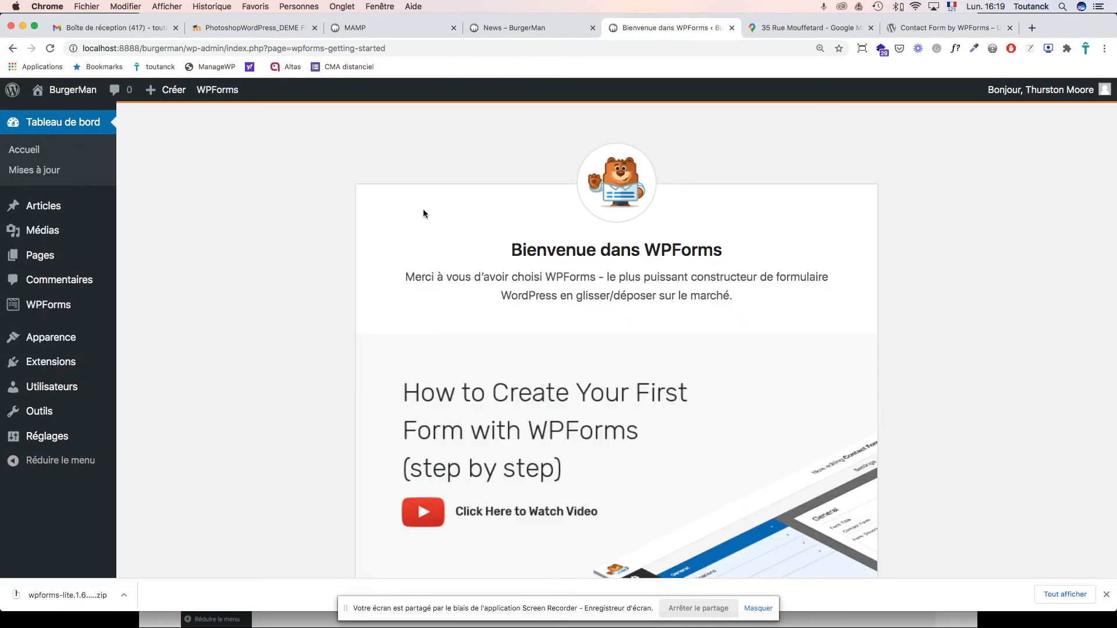
pyautogui.moveTo(64, 308)
pyautogui.scroll(-10, 968, 249)
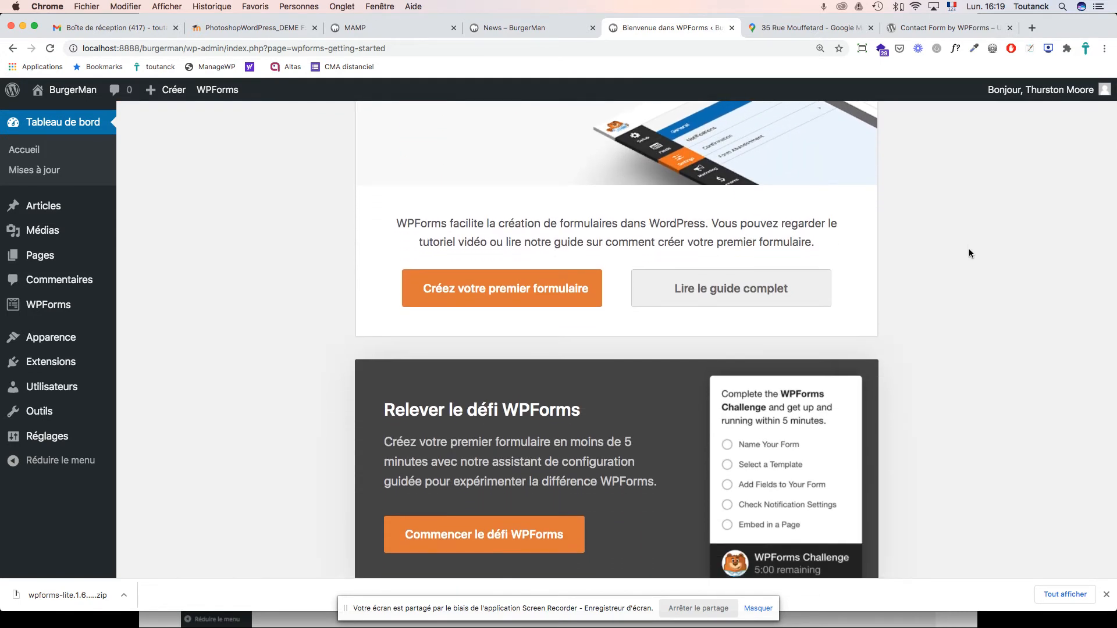
pyautogui.scroll(10, 968, 249)
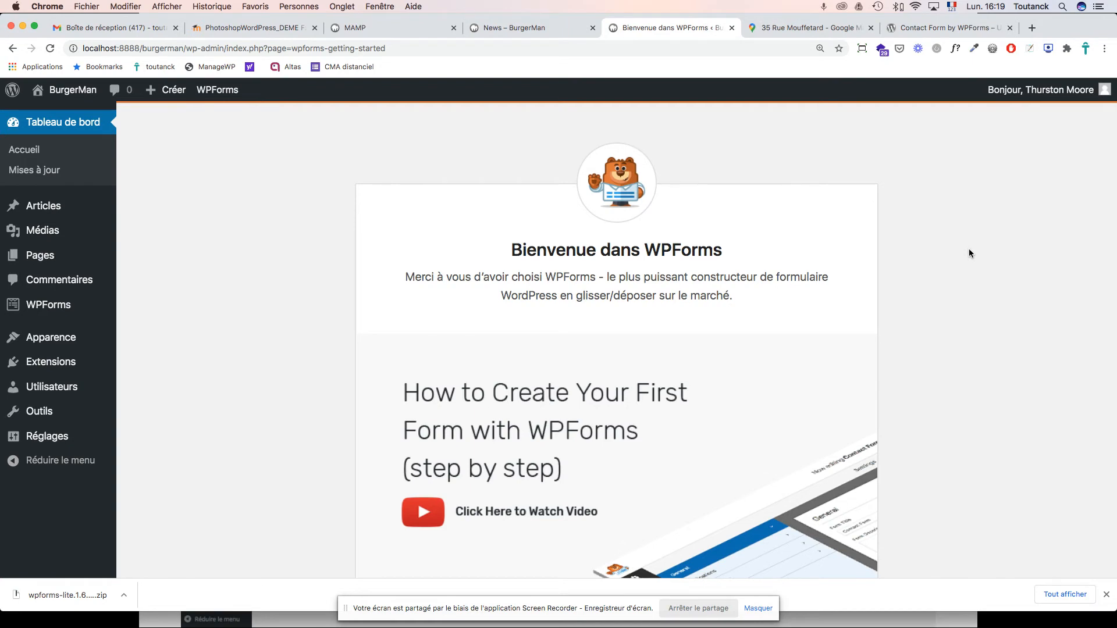
# Return to the WordPress.org plugin directory and search it for duplicator.
pyautogui.click(924, 27)
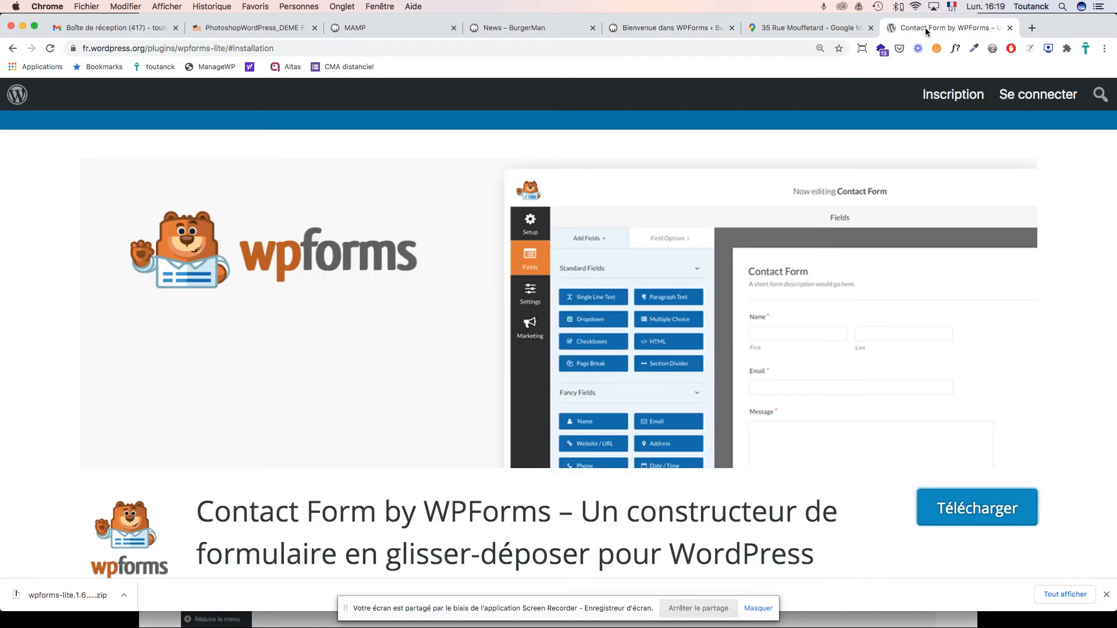
pyautogui.click(12, 49)
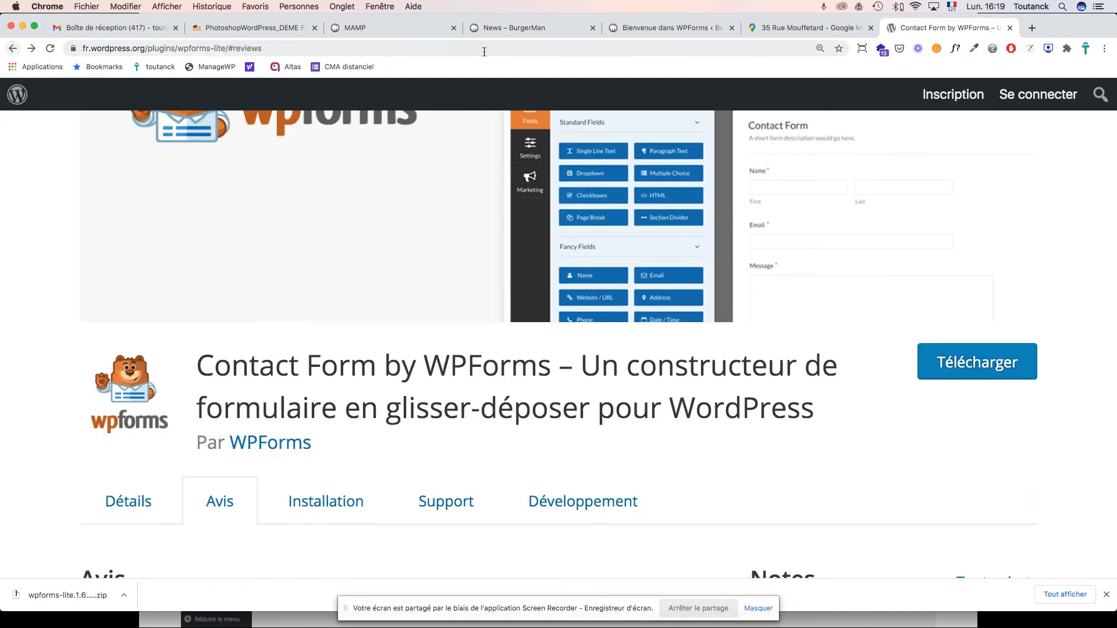
pyautogui.scroll(6, 936, 200)
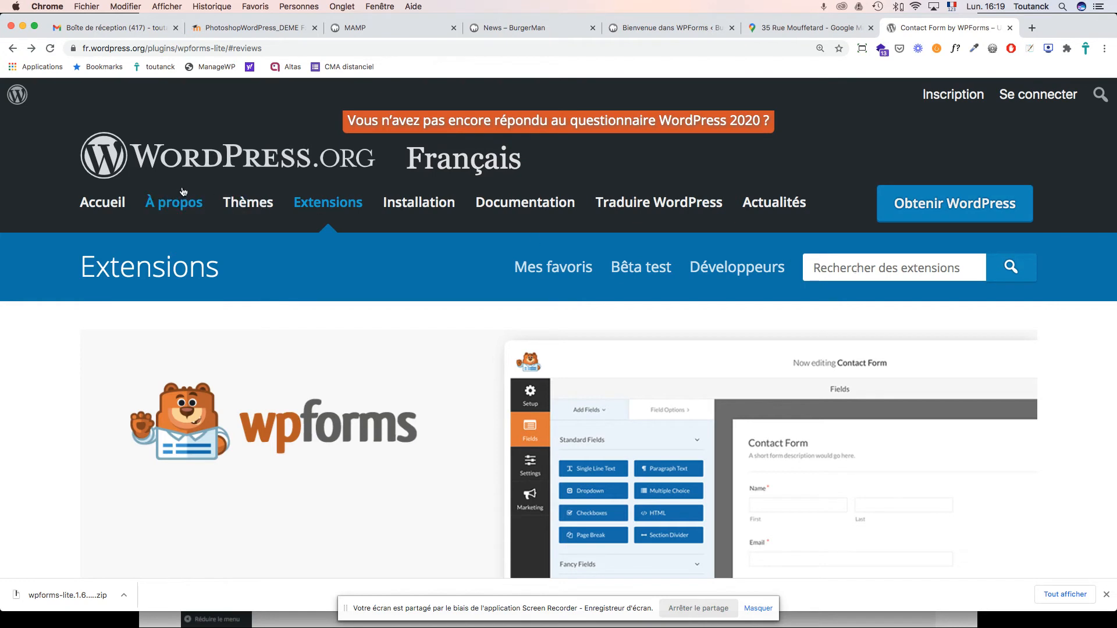
pyautogui.click(329, 207)
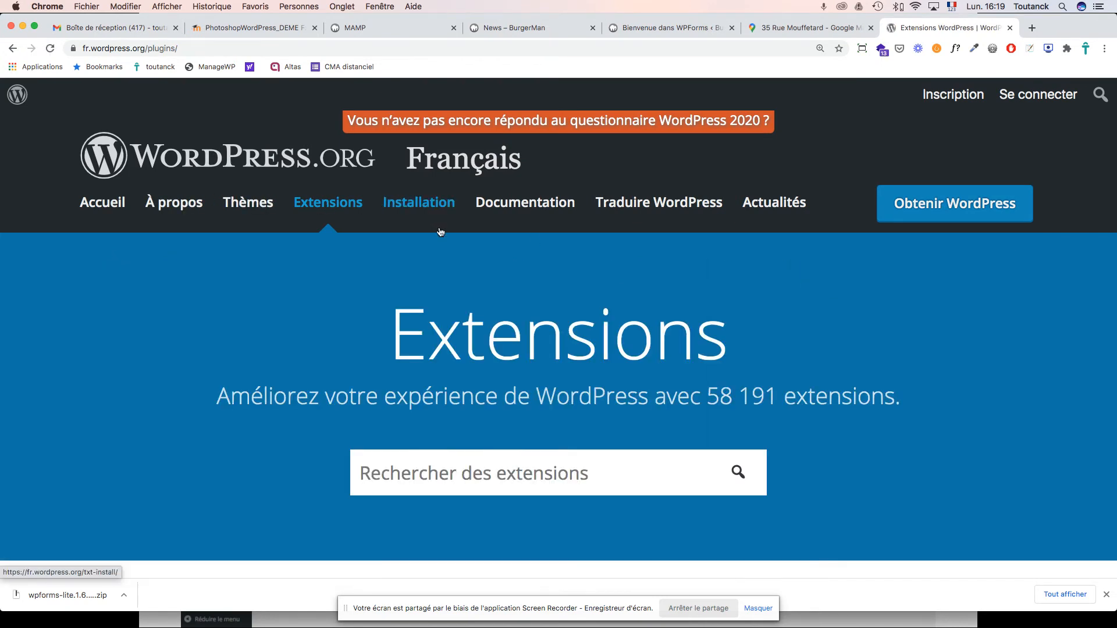
pyautogui.click(413, 477)
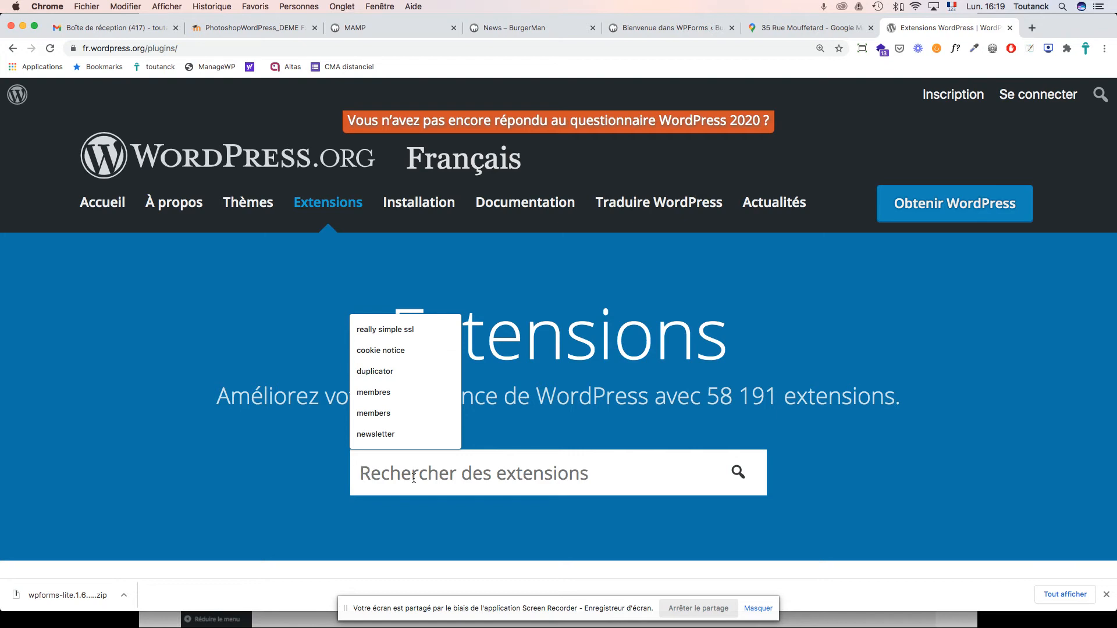
pyautogui.write('duplicator')
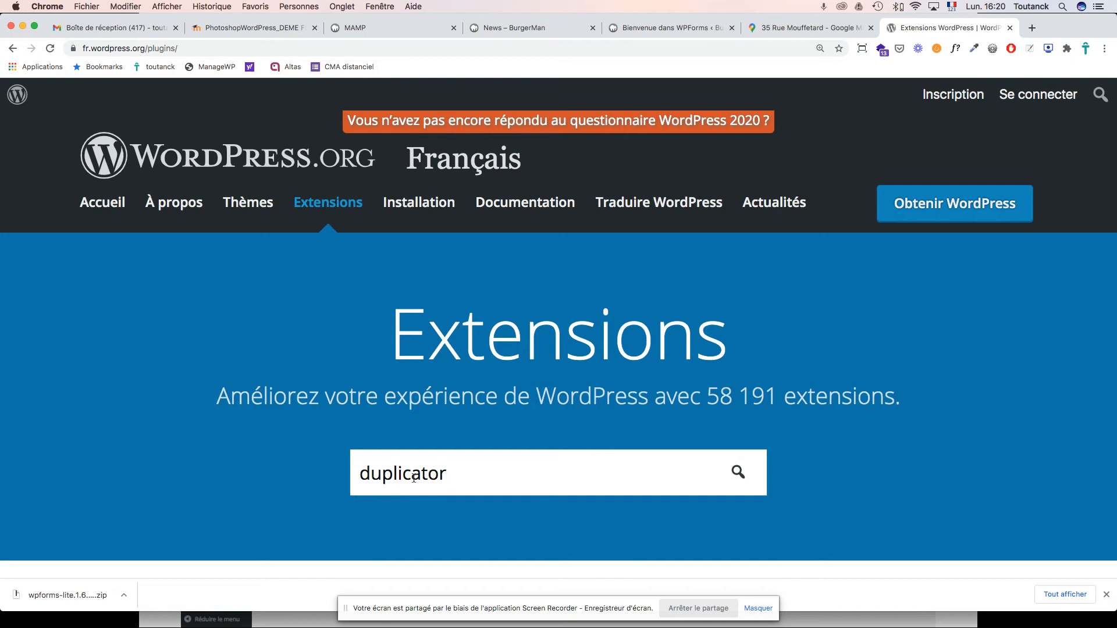
pyautogui.press('Return')
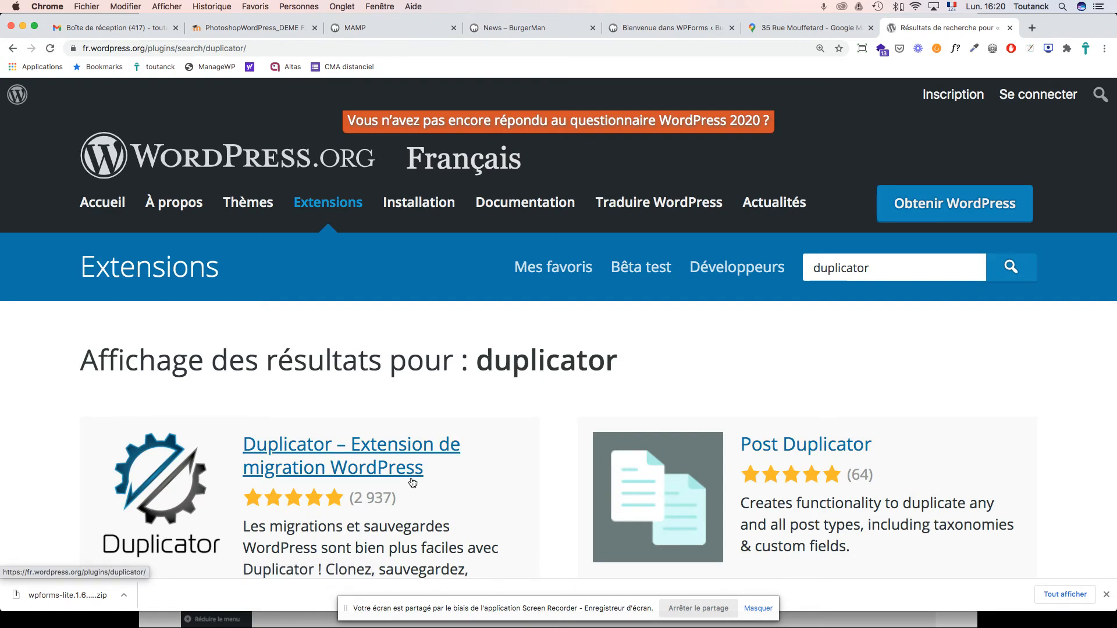
# Open the Duplicator – Extension de migration WordPress page from the results and examine its description, compatibility details and ratings.
pyautogui.scroll(-2, 545, 442)
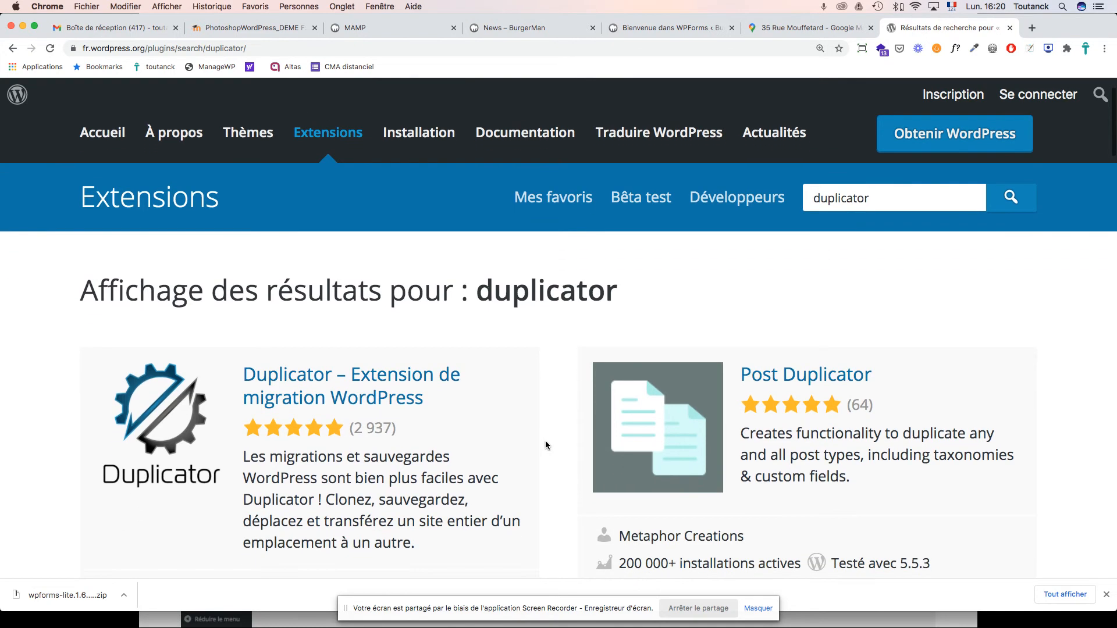
pyautogui.scroll(-3, 545, 440)
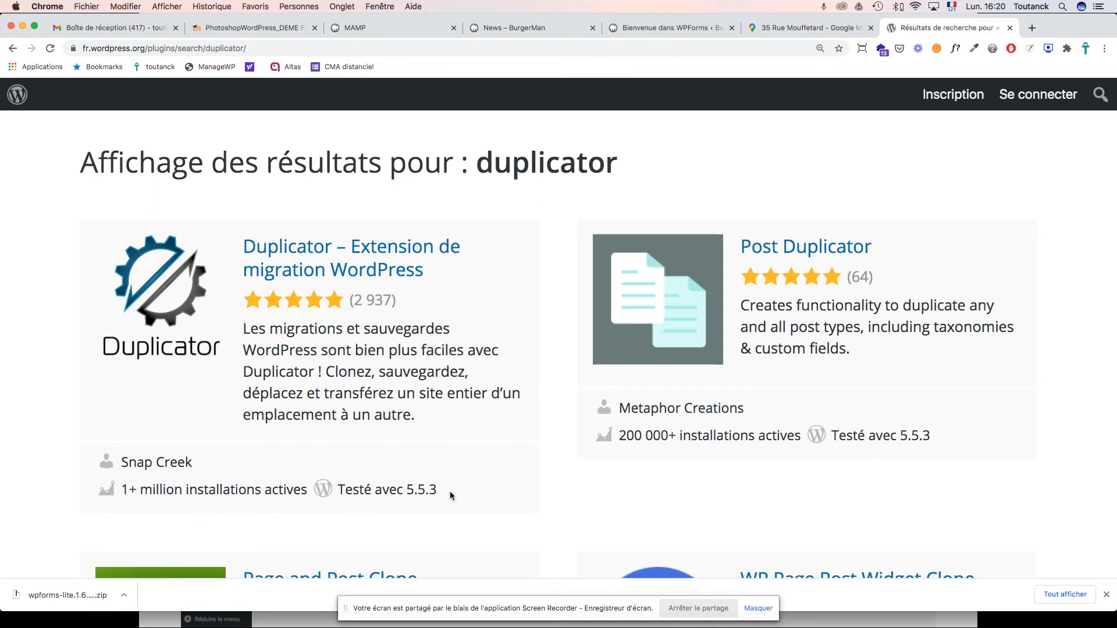
pyautogui.click(331, 275)
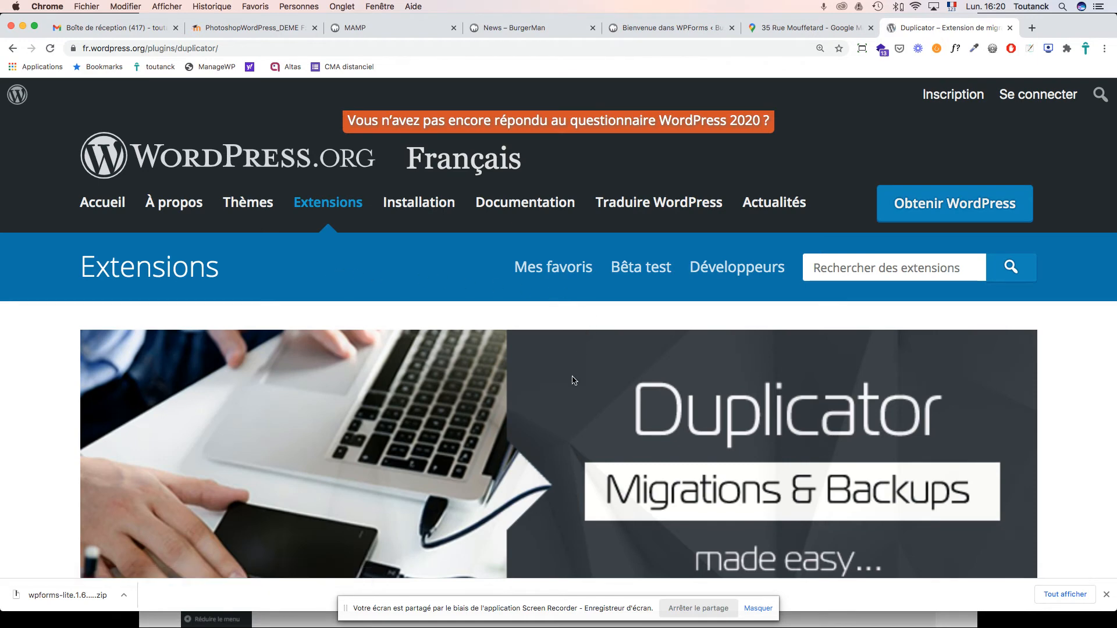
pyautogui.scroll(-10, 573, 380)
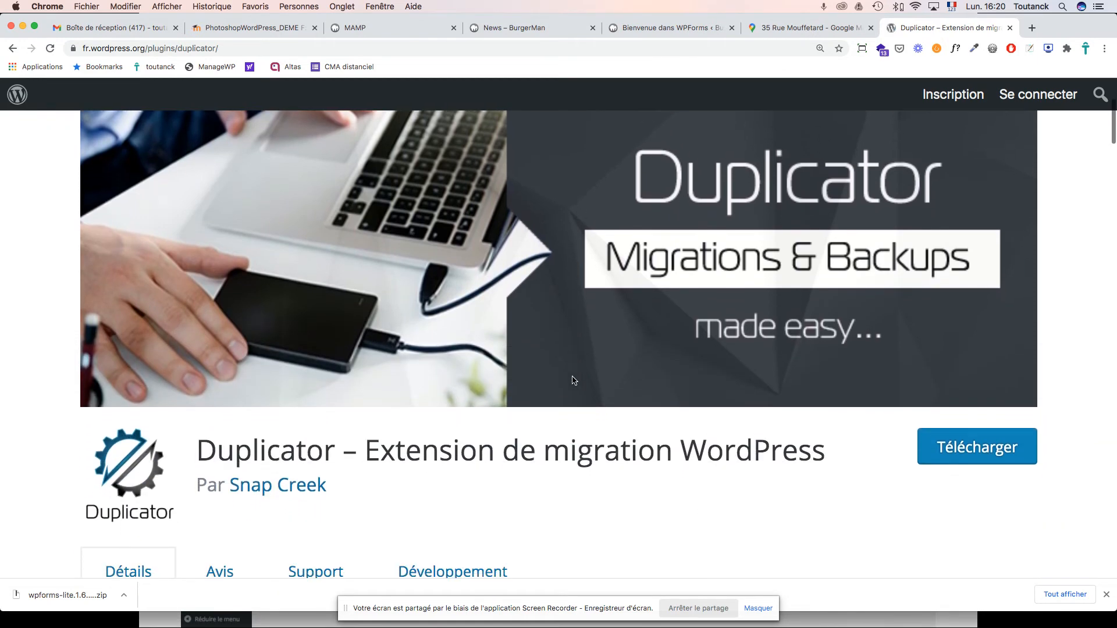
pyautogui.scroll(-3, 573, 380)
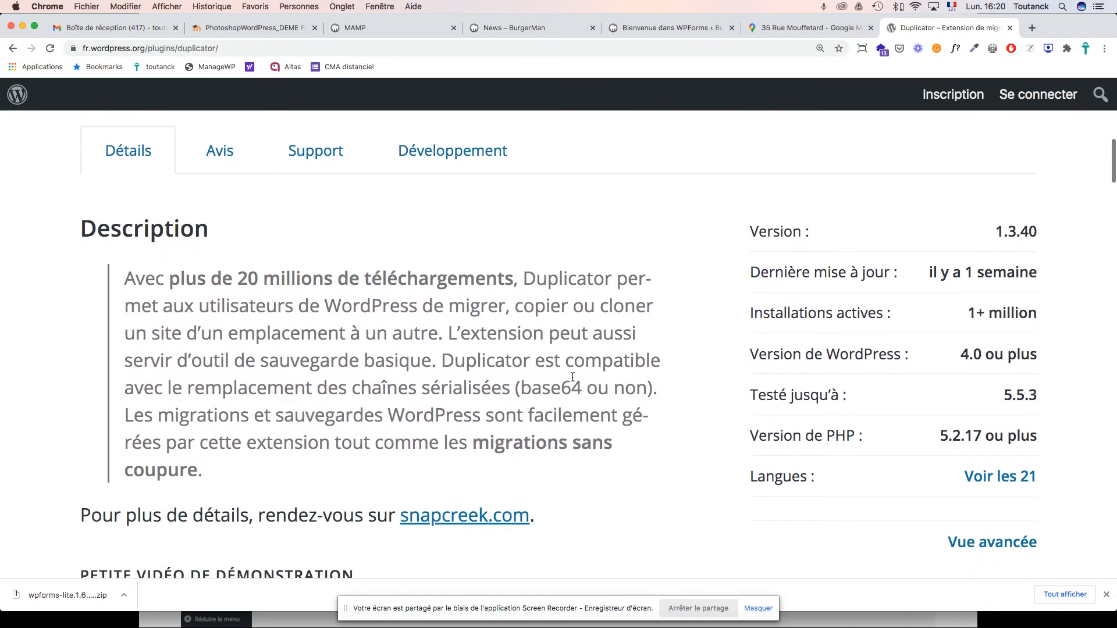
pyautogui.scroll(-5, 573, 377)
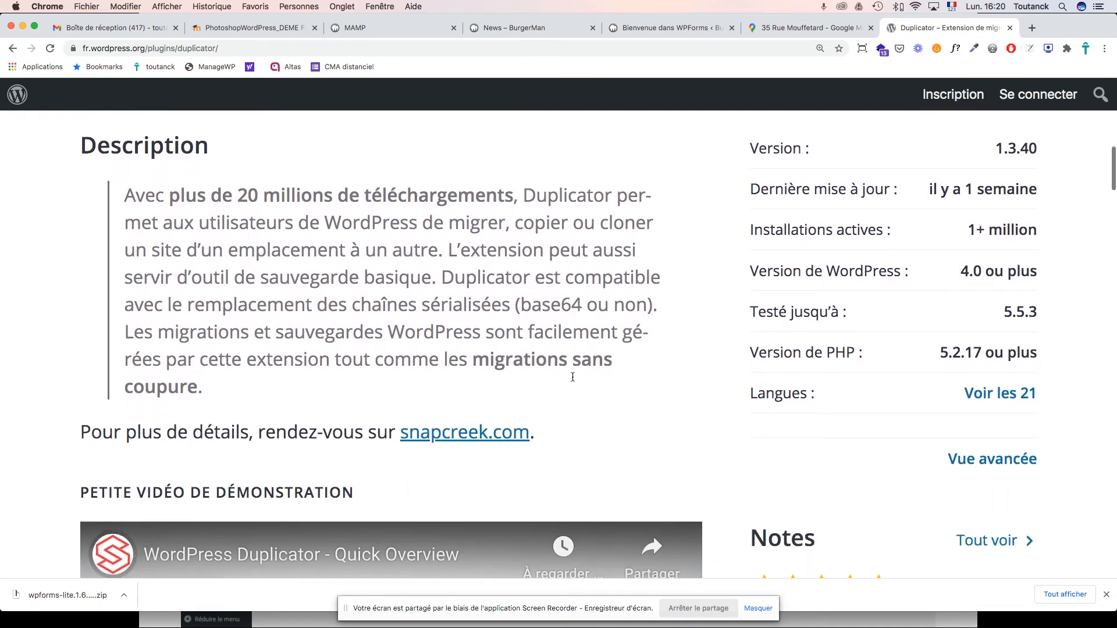
pyautogui.scroll(-12, 572, 378)
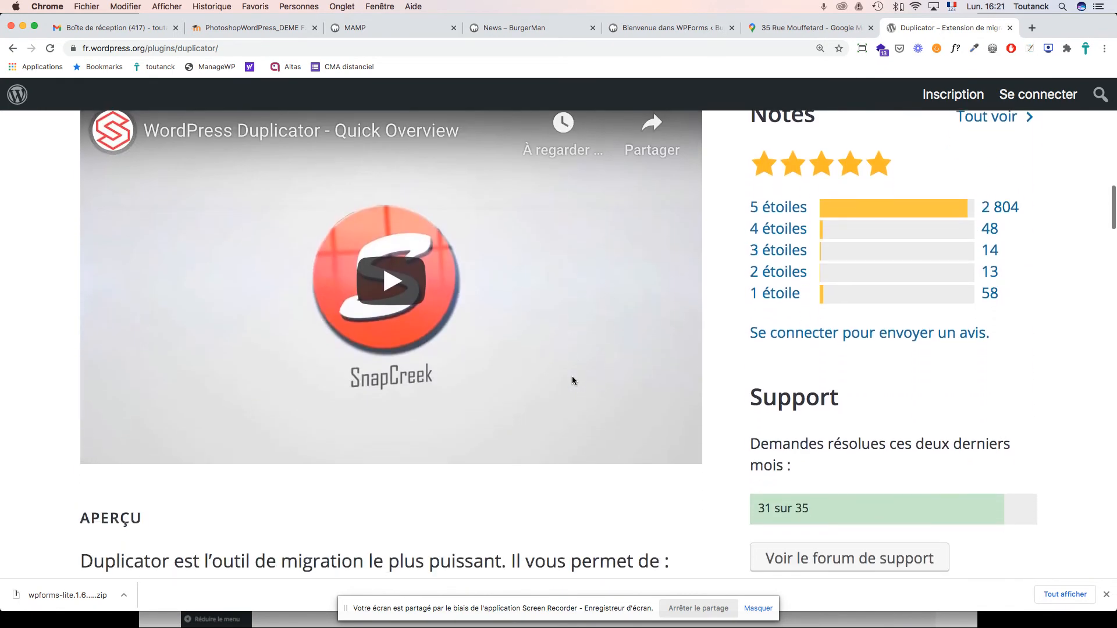
pyautogui.scroll(2, 572, 381)
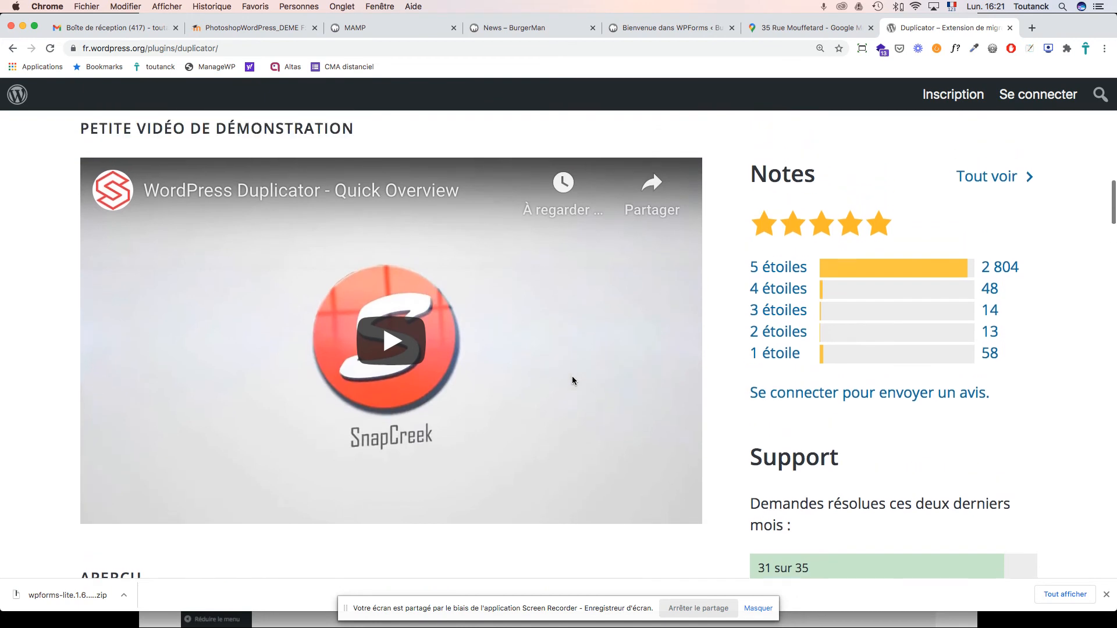
# Play the Duplicator demonstration video briefly, pause it, and read the plugin's overview and migration sections.
pyautogui.click(404, 347)
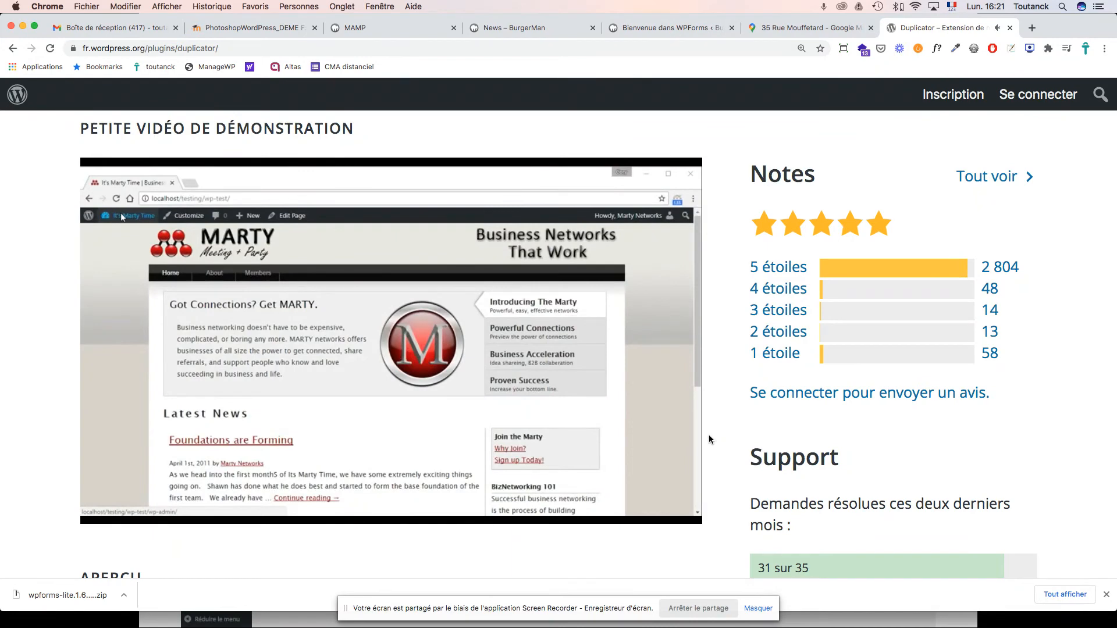
pyautogui.press('space')
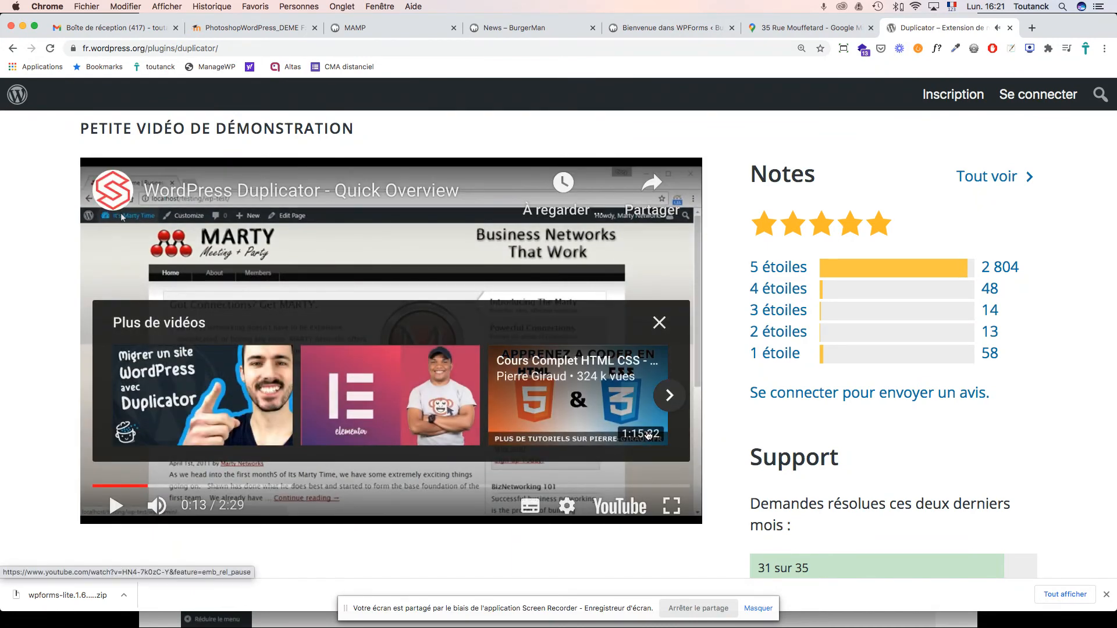
pyautogui.scroll(-10, 464, 429)
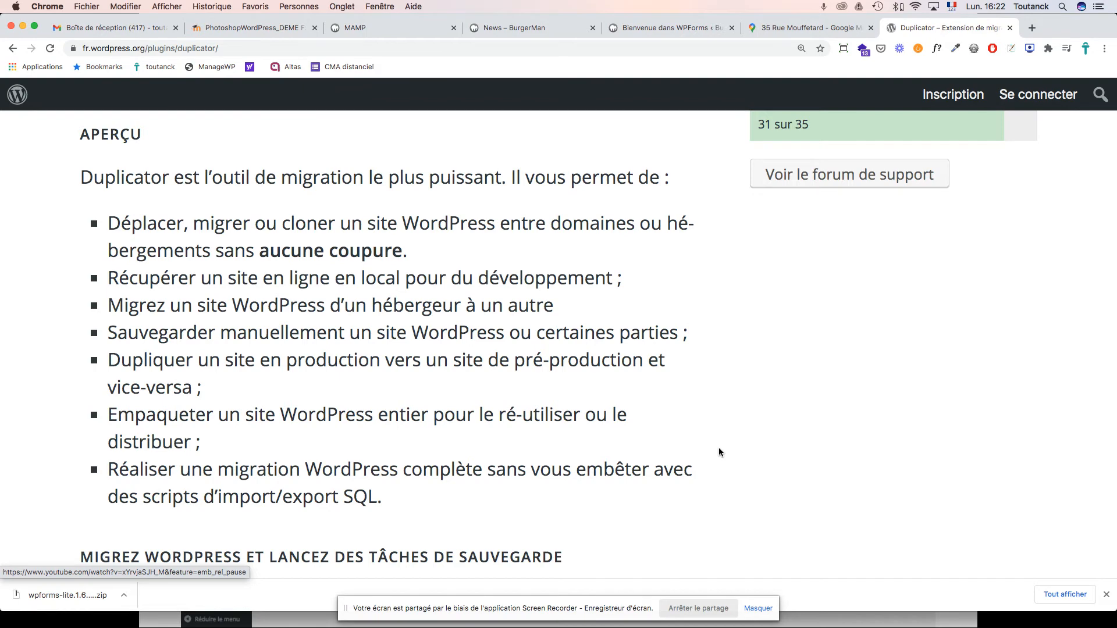
pyautogui.scroll(-5, 719, 452)
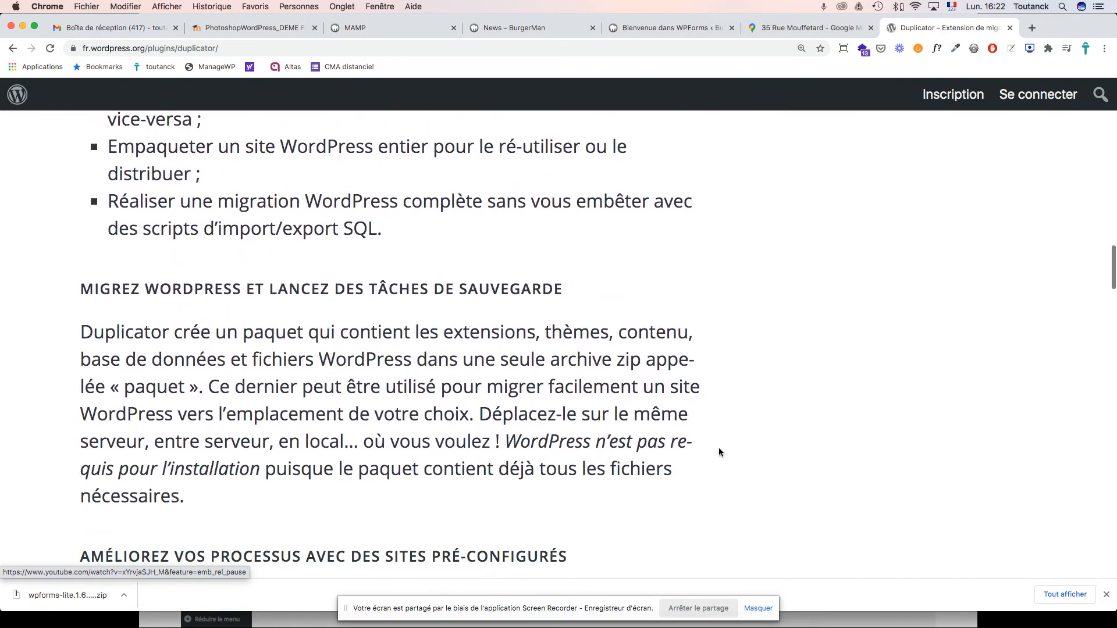
# Download the Duplicator plugin archive from its plugin page.
pyautogui.scroll(15, 718, 448)
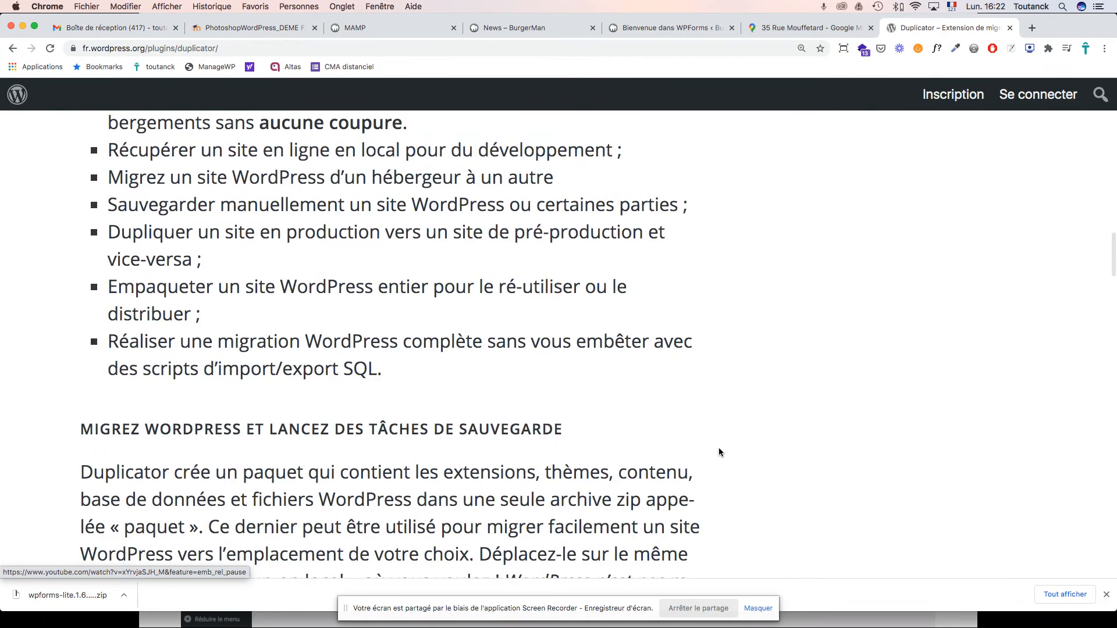
pyautogui.scroll(3, 717, 449)
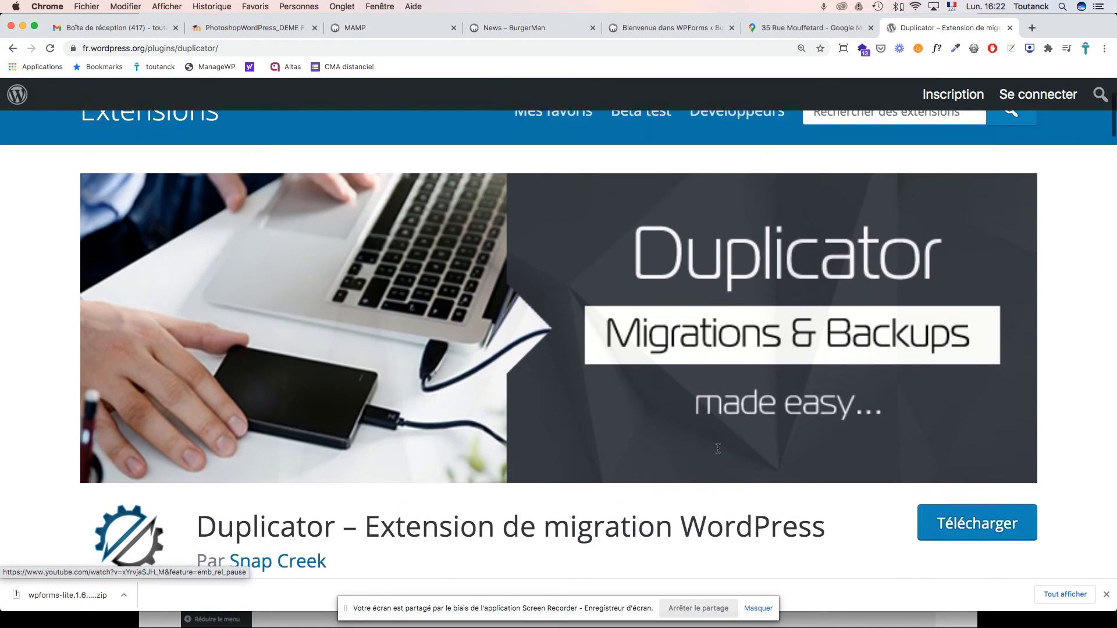
pyautogui.scroll(-2, 785, 450)
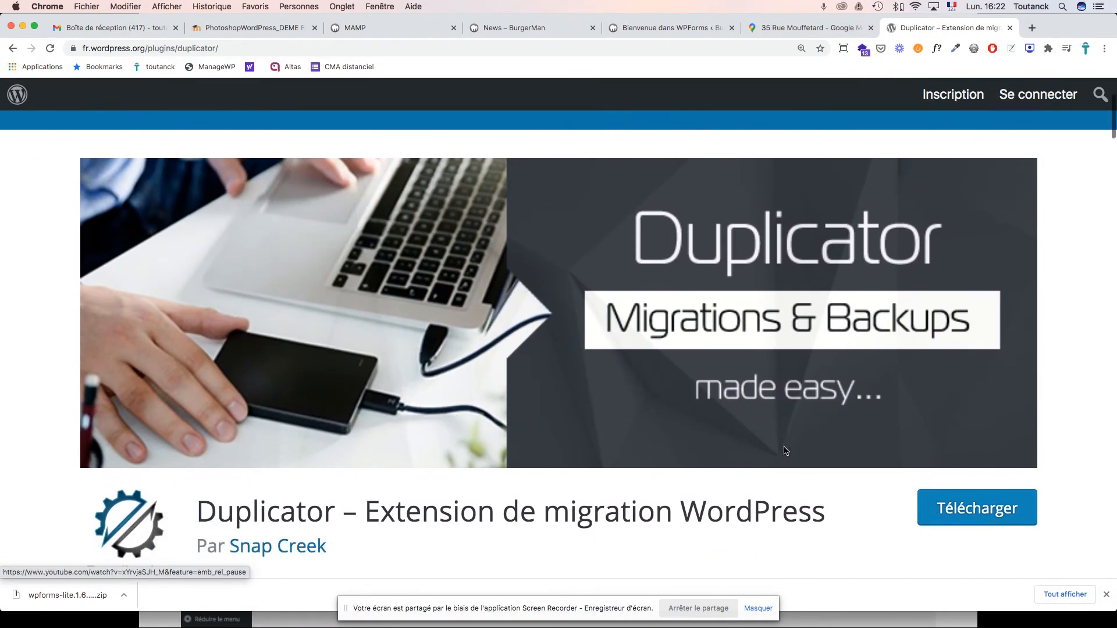
pyautogui.click(970, 509)
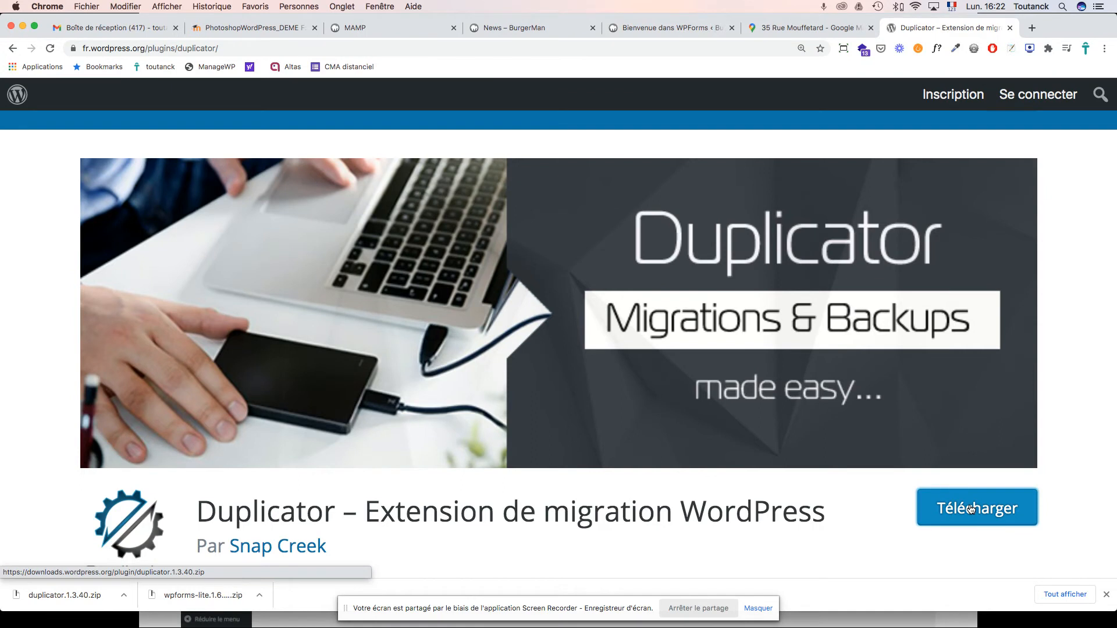
# Switch to the BurgerMan dashboard and open the list of installed plugins.
pyautogui.click(641, 32)
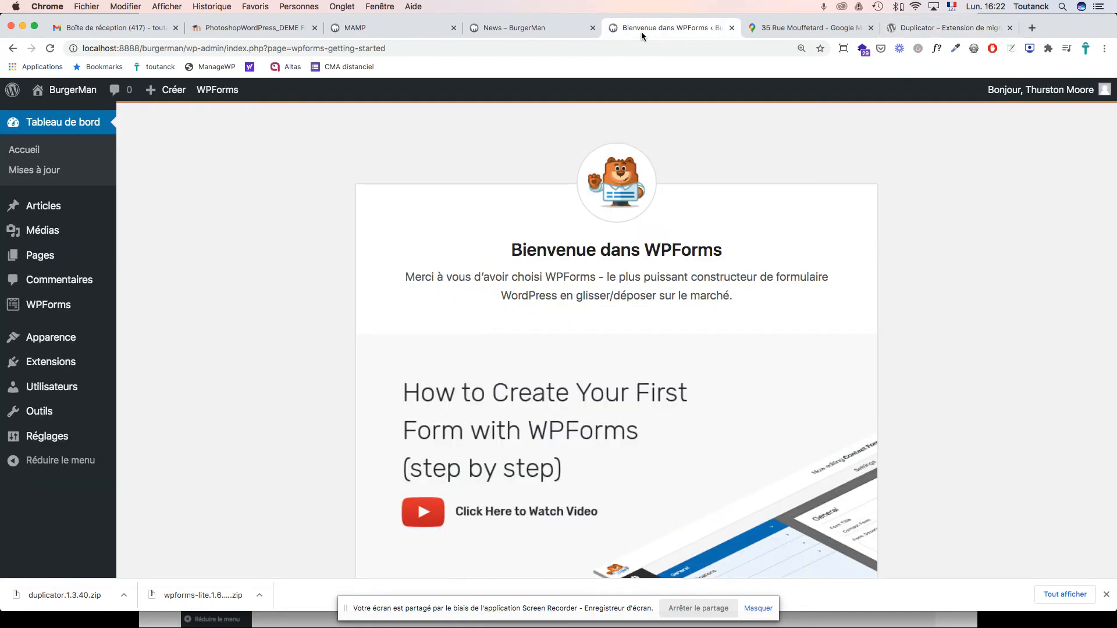
pyautogui.click(47, 364)
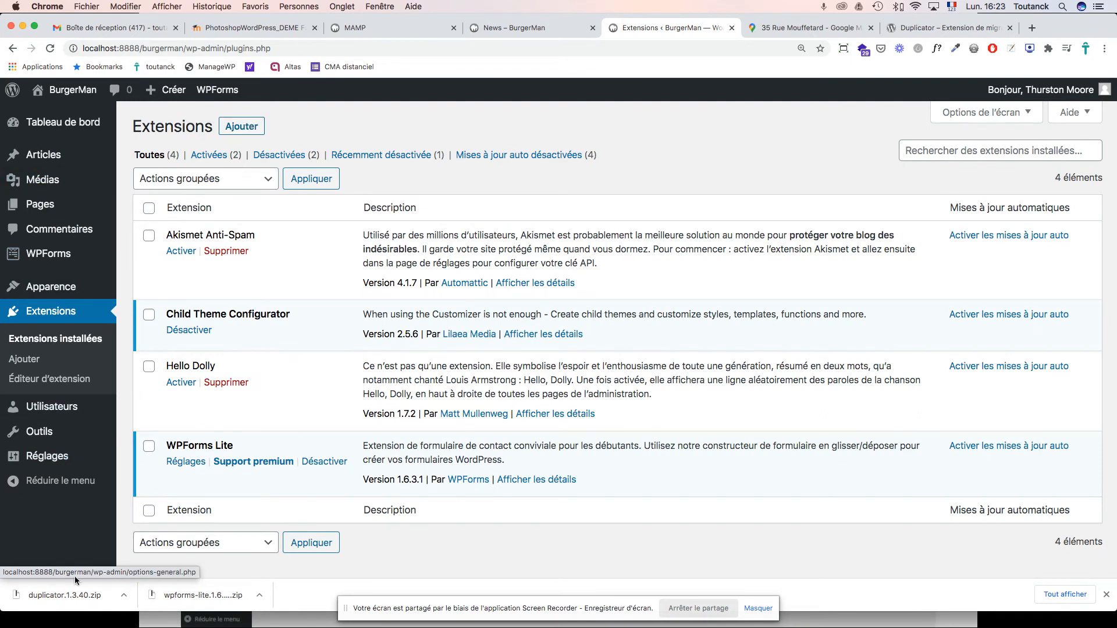
# Minimize the Chrome window, leave the full-screen course presentation in Acrobat and put its document window away.
pyautogui.moveTo(65, 626)
pyautogui.click(23, 26)
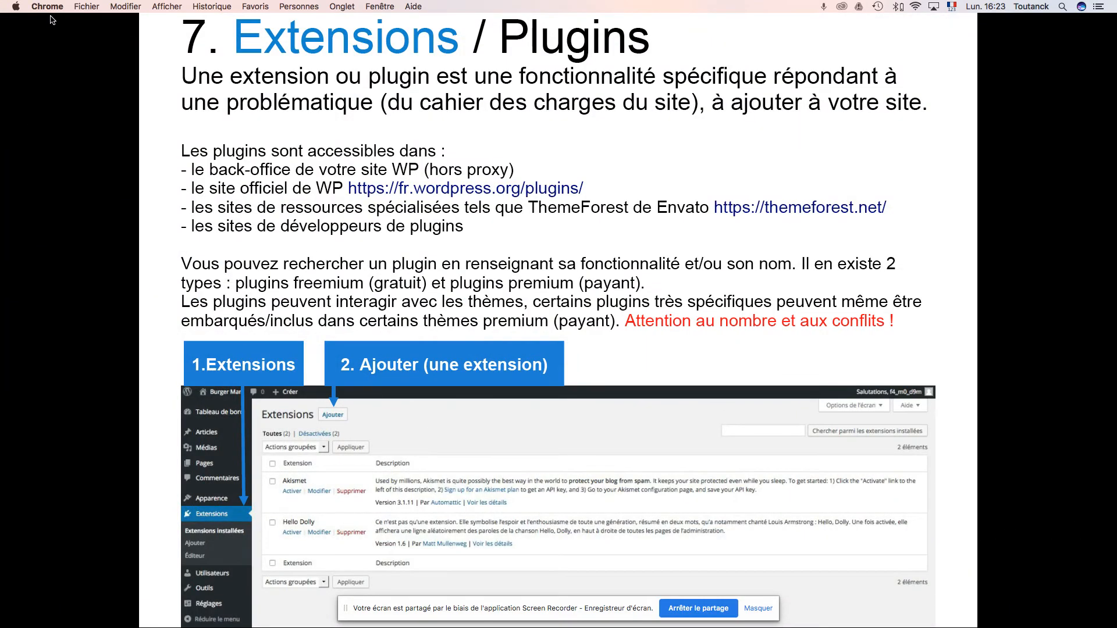
pyautogui.click(153, 57)
pyautogui.click(153, 57)
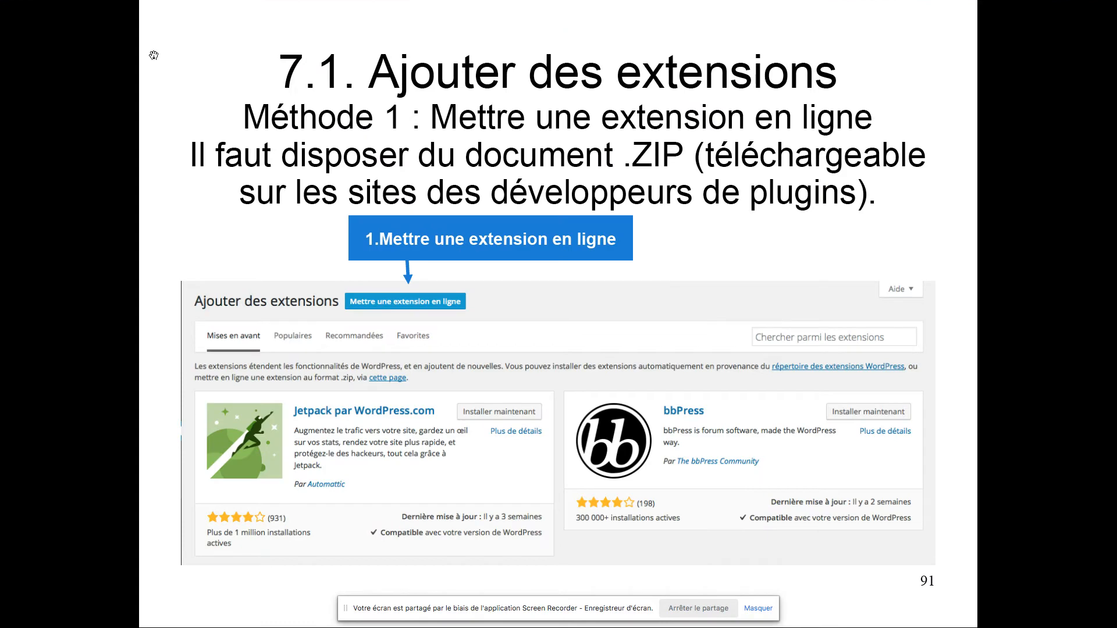
pyautogui.press('Escape')
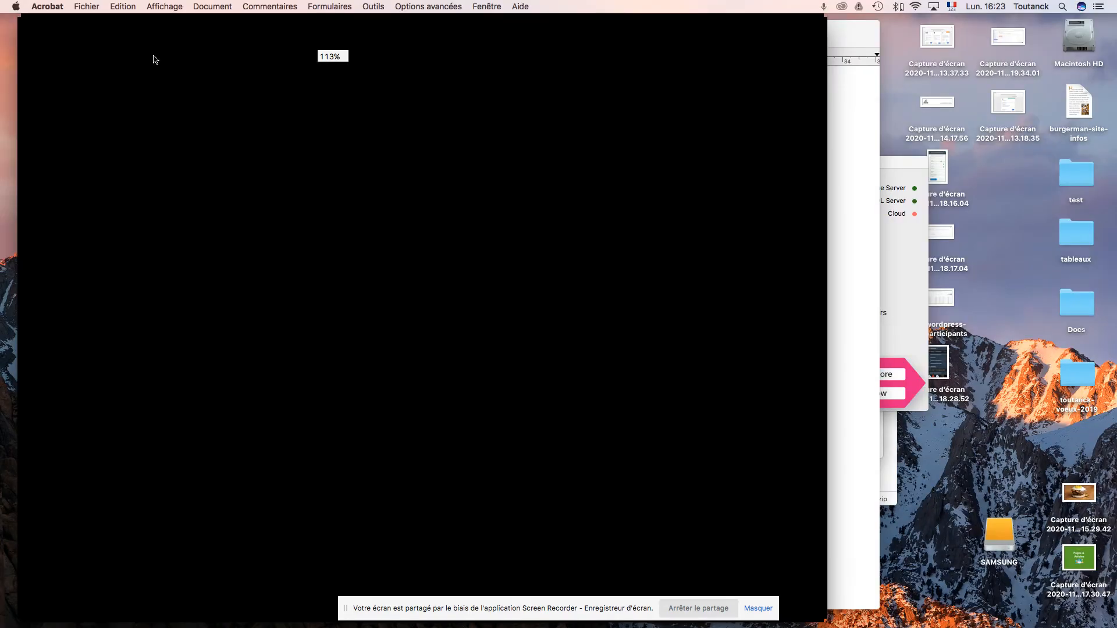
pyautogui.click(37, 21)
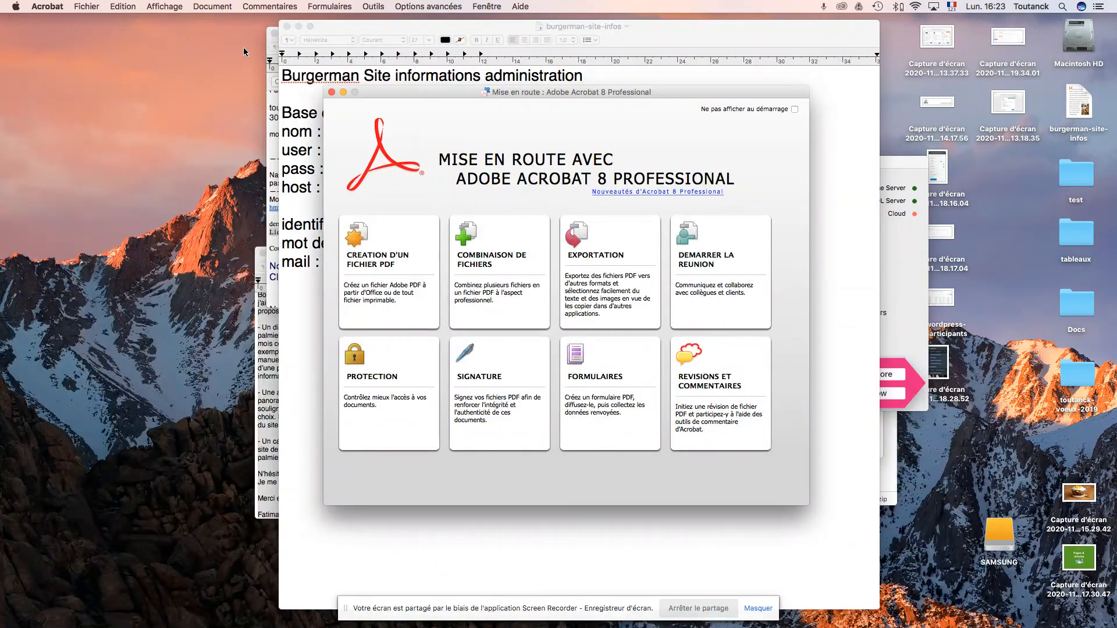
# Close the three open text documents, discarding the changes to the untitled one.
pyautogui.click(287, 27)
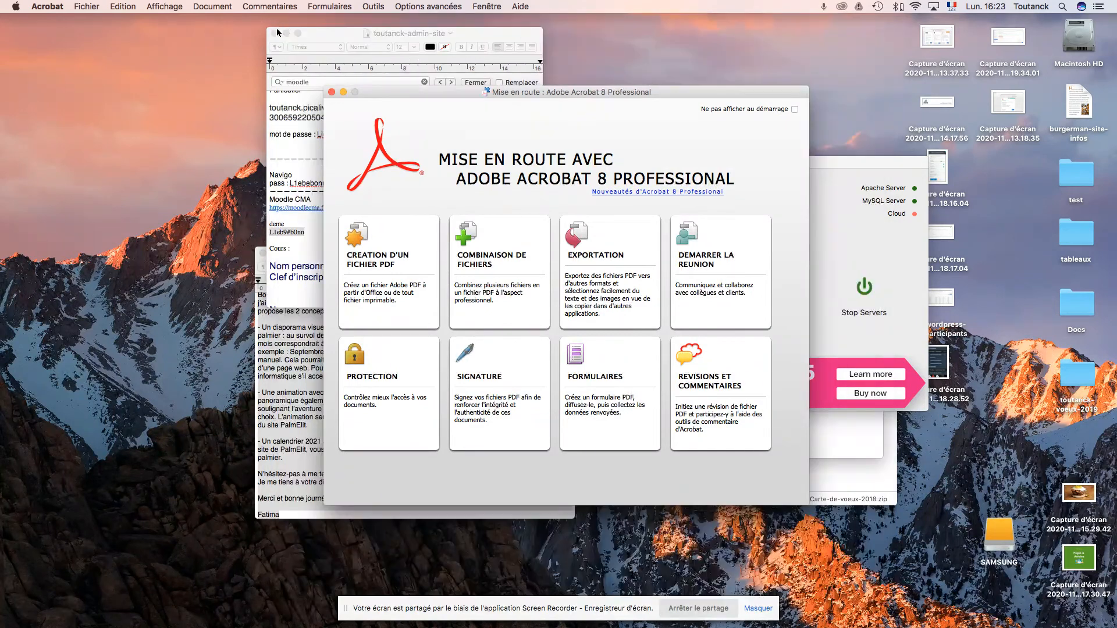
pyautogui.click(274, 34)
pyautogui.click(264, 254)
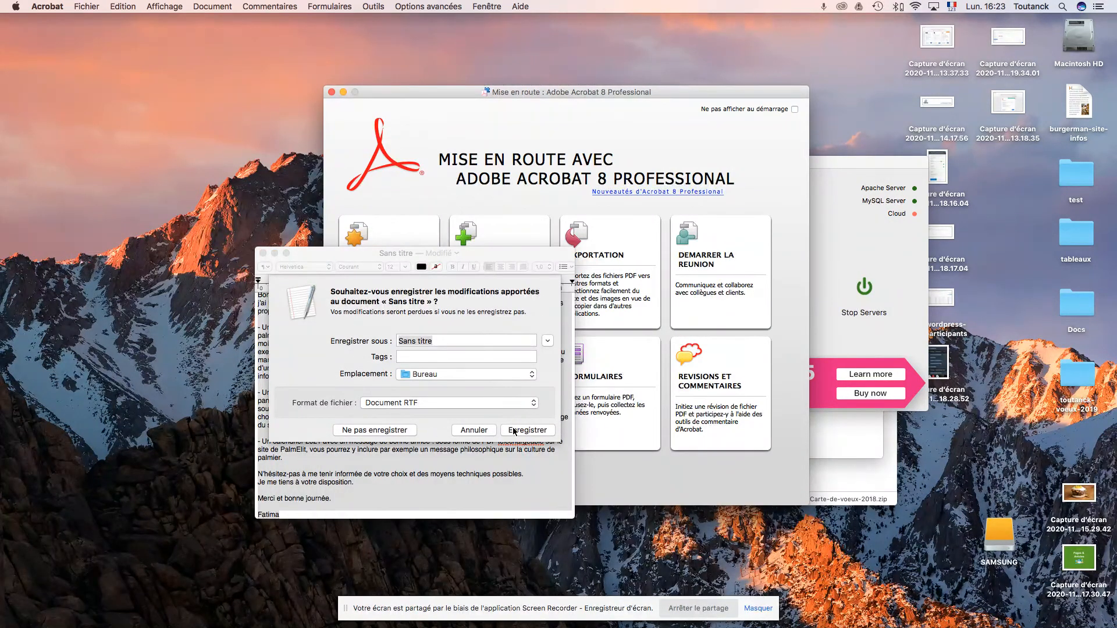
pyautogui.click(384, 432)
# Move the Acrobat welcome window aside and reposition the Finder search window so its sidebar folders are accessible.
pyautogui.moveTo(375, 92); pyautogui.dragTo(510, 109)
pyautogui.moveTo(430, 220); pyautogui.dragTo(123, 211)
pyautogui.moveTo(706, 109); pyautogui.dragTo(927, 172)
pyautogui.moveTo(431, 194); pyautogui.dragTo(351, 77)
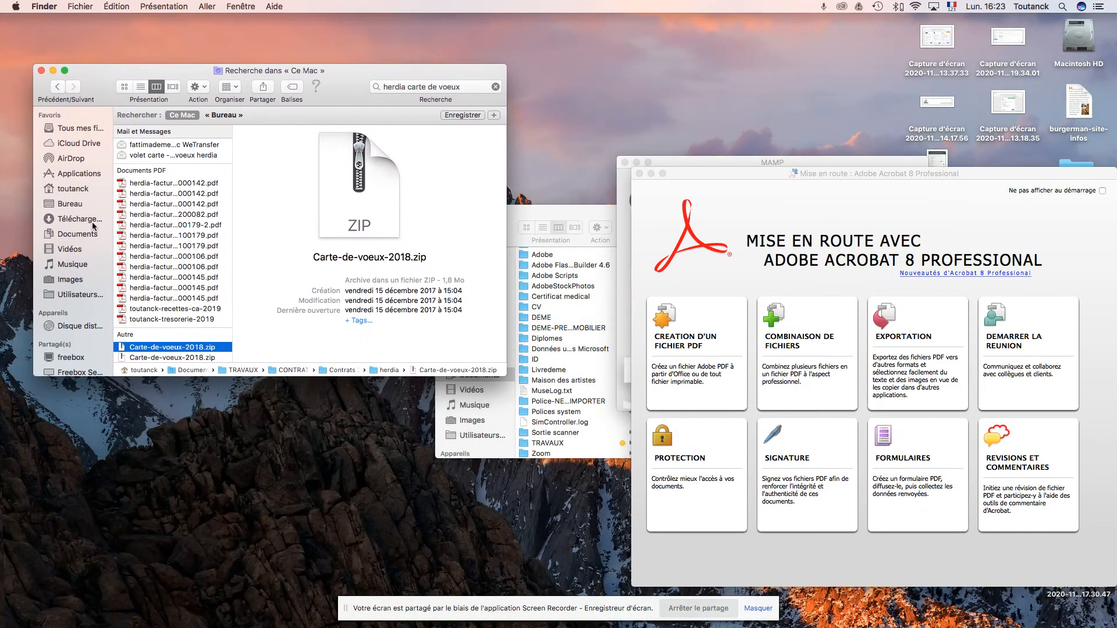
# Show the Downloads folder with the Duplicator and WPForms archives, and place the Documents window beside it at matching height.
pyautogui.click(76, 219)
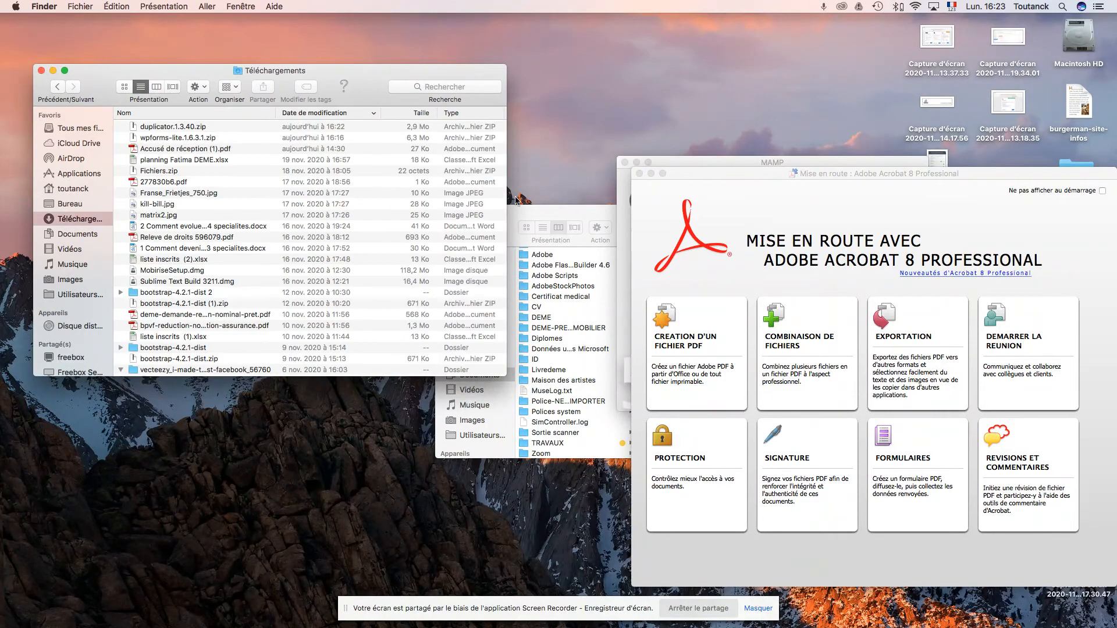
pyautogui.moveTo(591, 208); pyautogui.dragTo(663, 69)
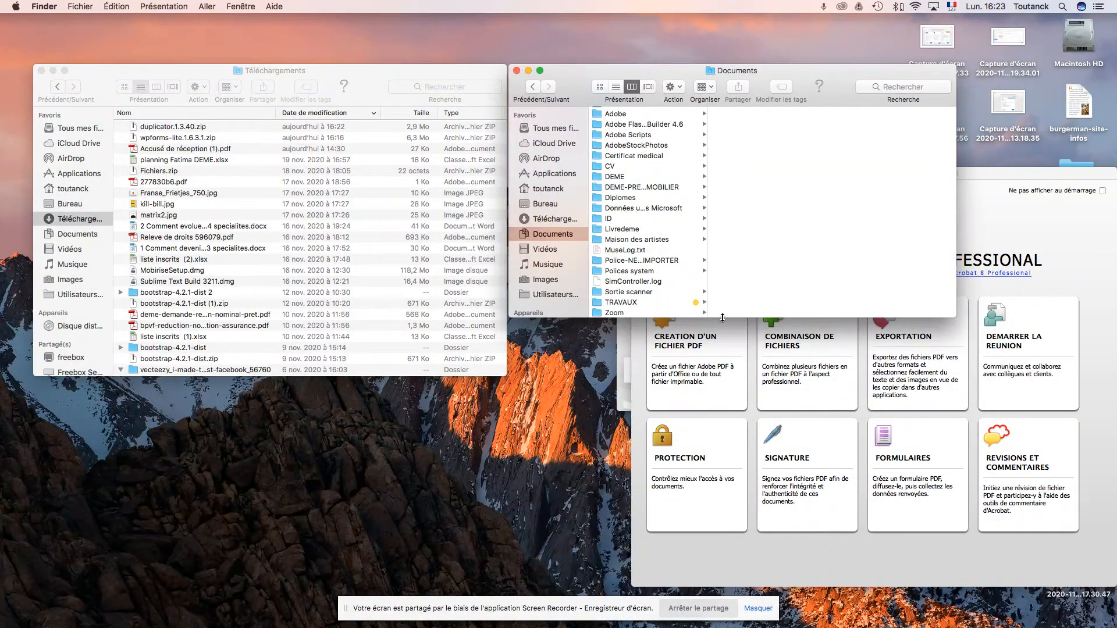
pyautogui.moveTo(723, 324); pyautogui.dragTo(721, 376)
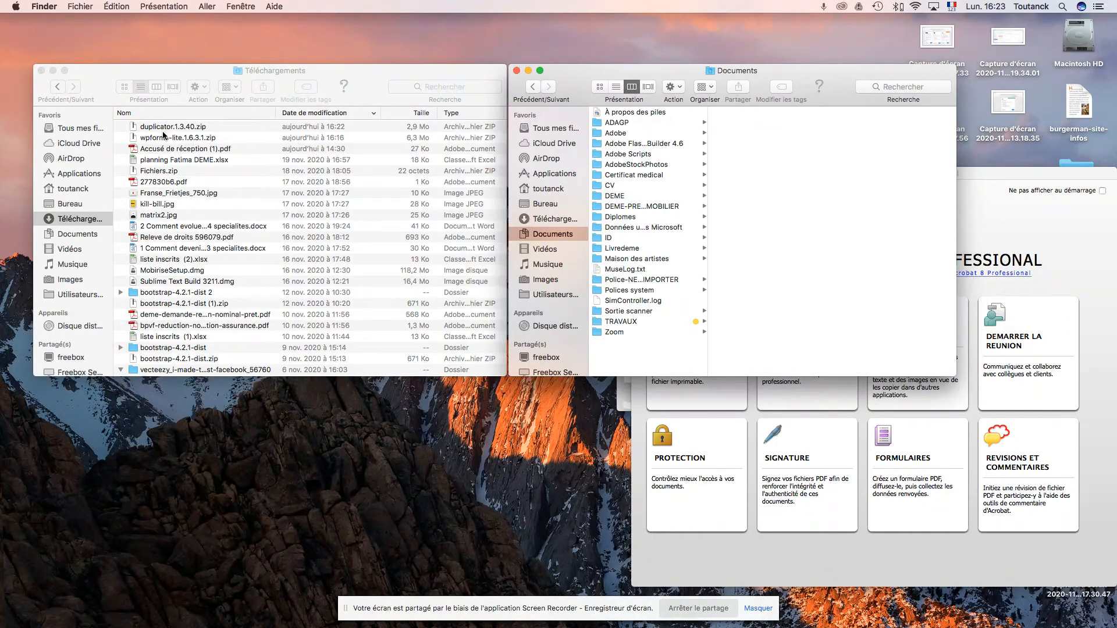
pyautogui.click(189, 133)
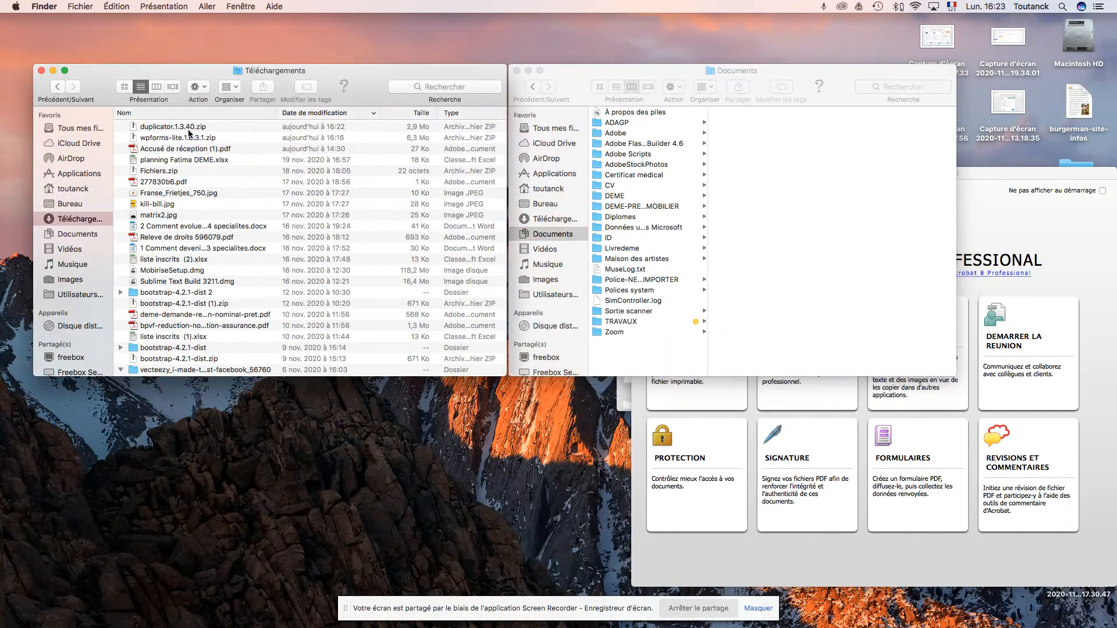
pyautogui.click(189, 128)
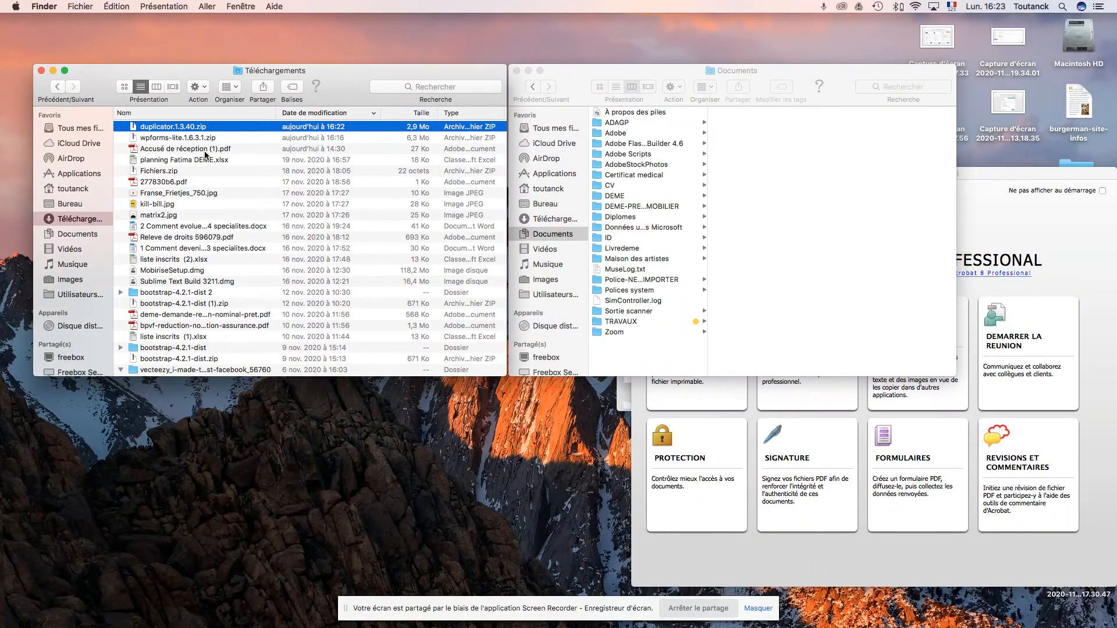
pyautogui.click(176, 137)
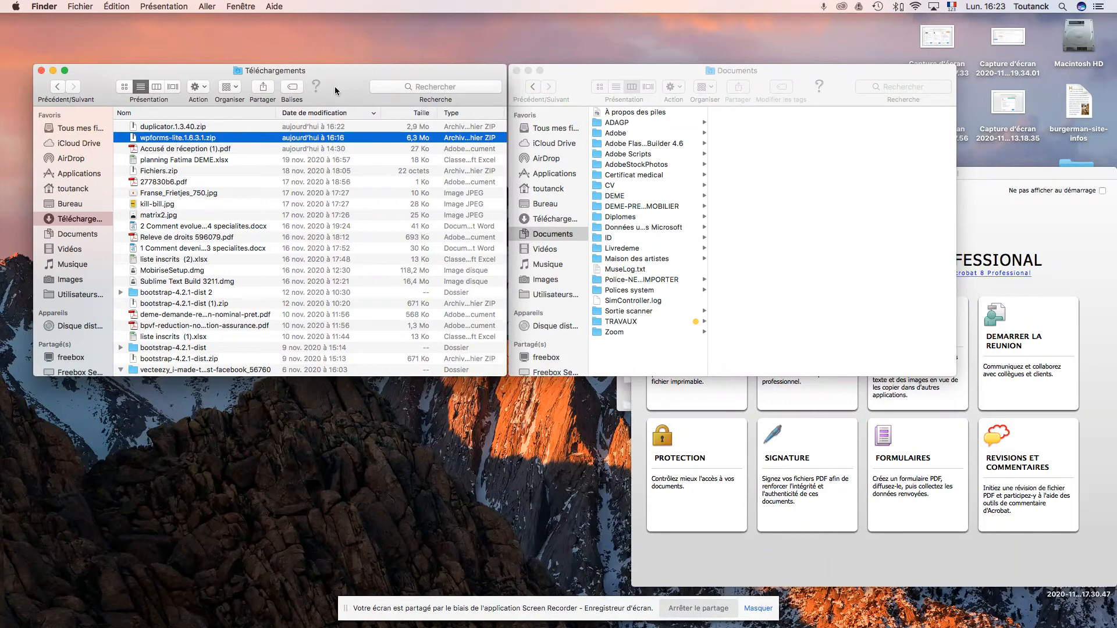
# In the Documents Finder window, browse to the htdocs folder of MAMP in Applications.
pyautogui.click(672, 69)
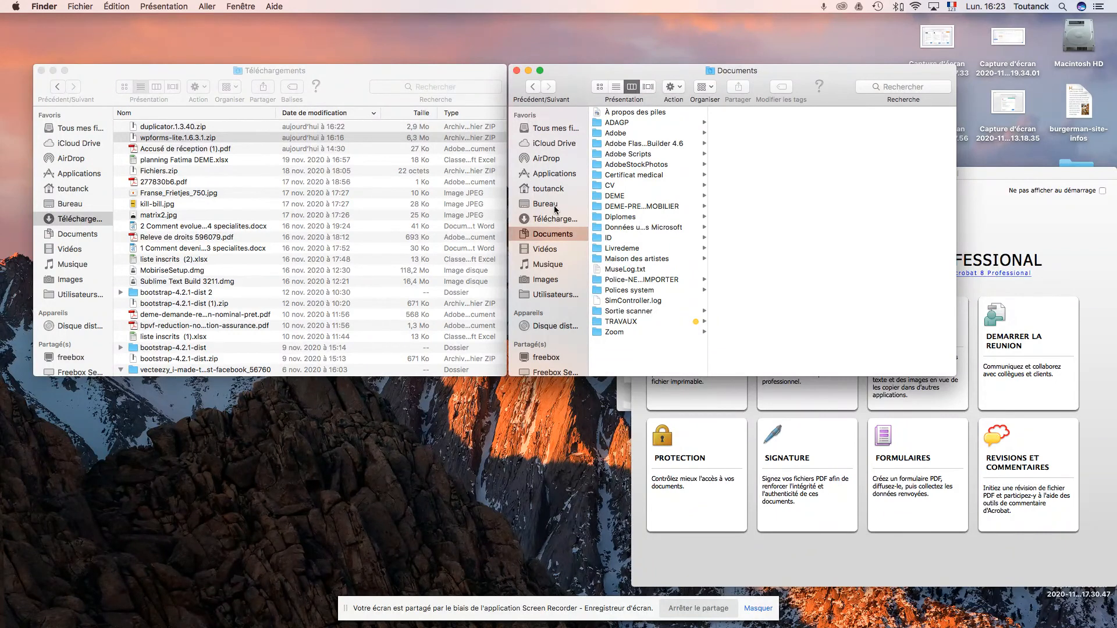
pyautogui.click(556, 175)
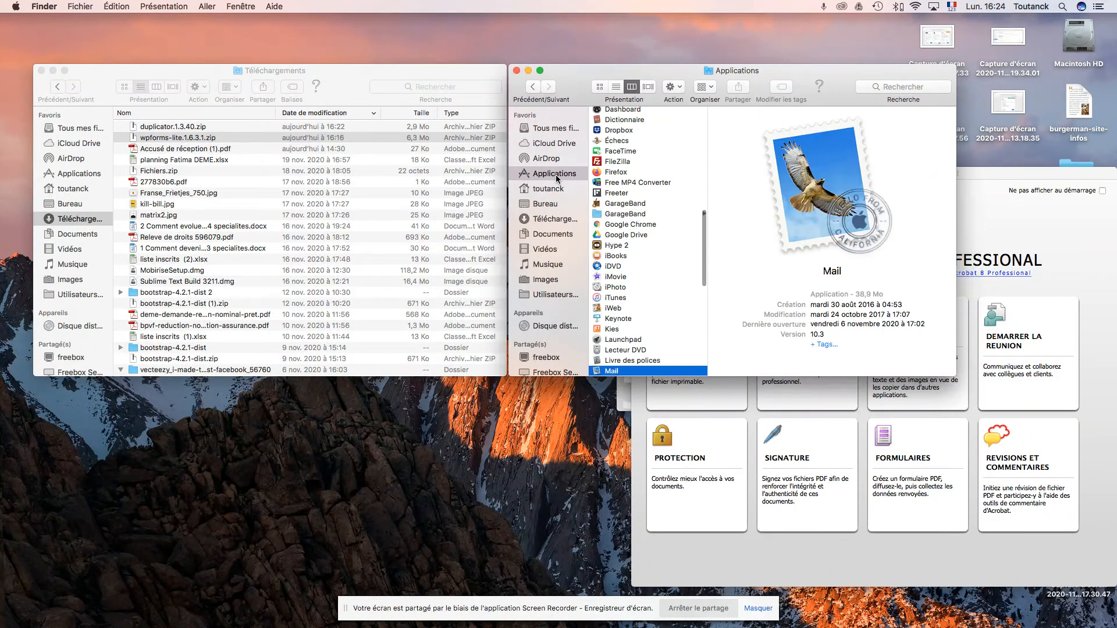
pyautogui.press('Down')
pyautogui.press('Right')
pyautogui.press('Down')
pyautogui.press('Down')
pyautogui.press('Down')
pyautogui.press('Down')
pyautogui.press('Down')
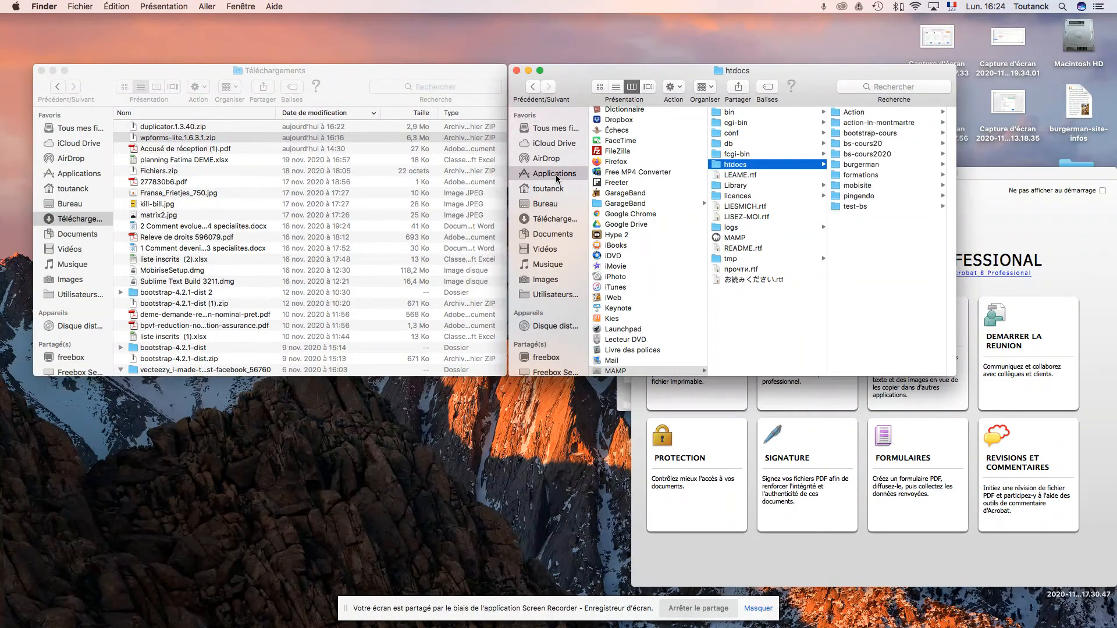
# Select the burgerman site folder inside htdocs to show its WordPress files.
pyautogui.press('Right')
pyautogui.press('Down')
pyautogui.press('Down')
pyautogui.press('Down')
pyautogui.press('Down')
pyautogui.press('Down')
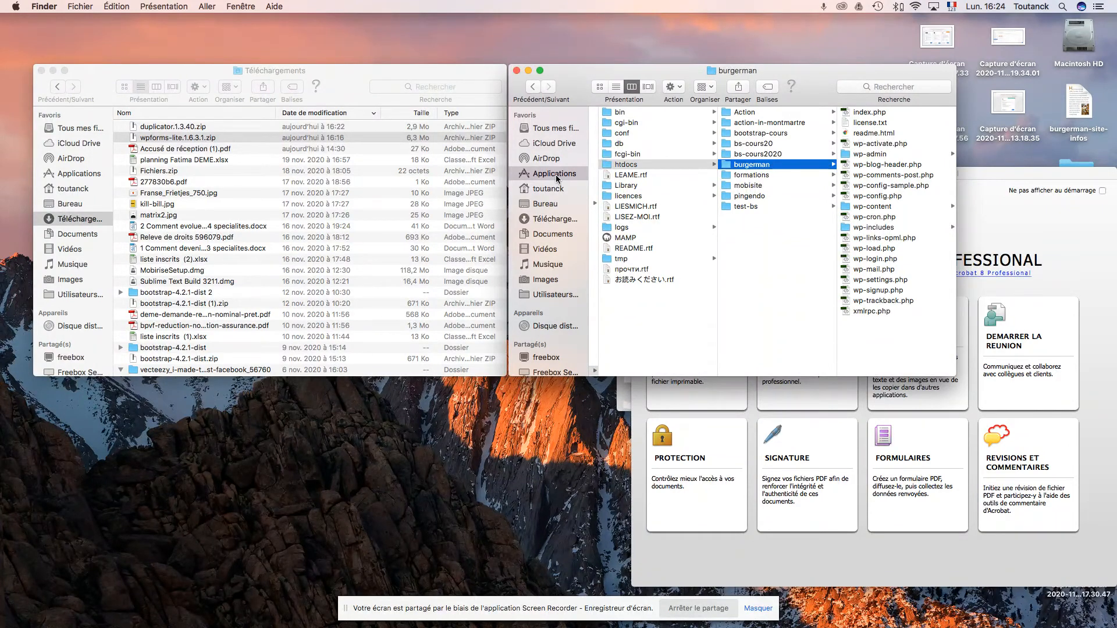
# Select the wp-content folder within the burgerman site to show its subfolders.
pyautogui.press('Right')
pyautogui.press('Down')
pyautogui.press('Down')
pyautogui.press('Down')
pyautogui.press('Down')
pyautogui.press('Down')
pyautogui.press('Down')
pyautogui.press('Down')
pyautogui.press('Down')
pyautogui.press('Down')
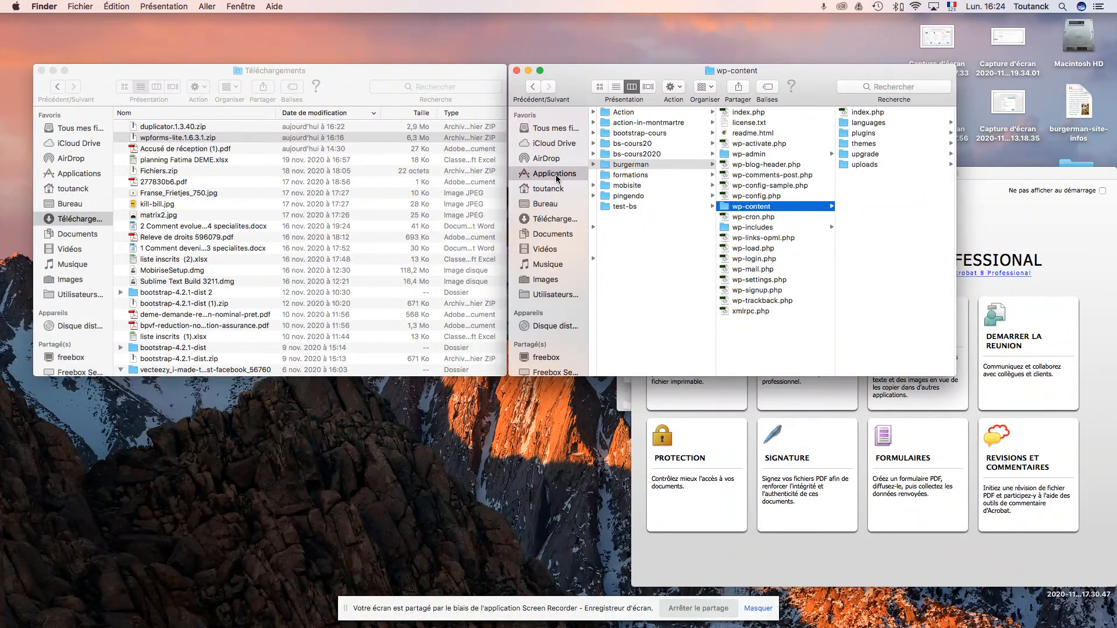
# Open the plugins folder of wp-content, inspect the wpforms-lite folder's contents and return to the plugins folder.
pyautogui.press('Right')
pyautogui.press('Down')
pyautogui.press('Down')
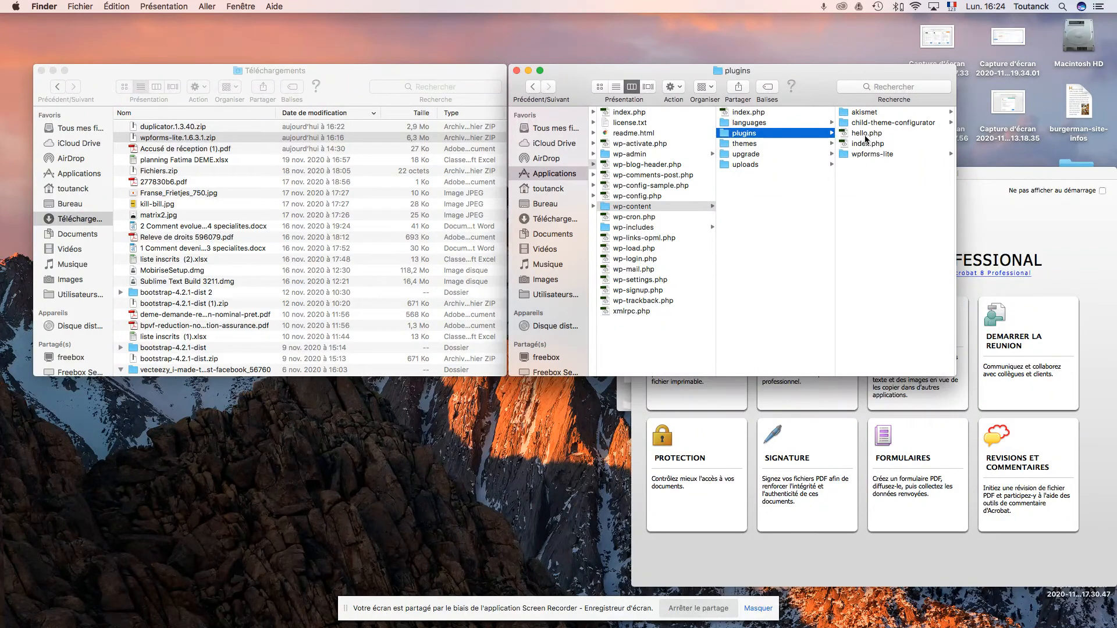
pyautogui.click(867, 155)
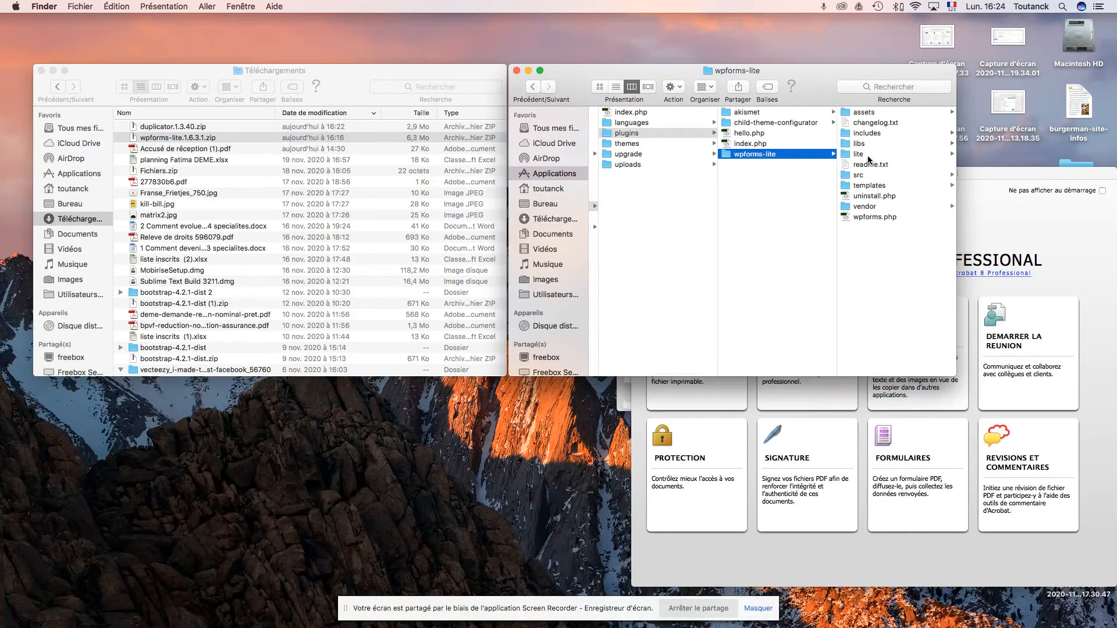
pyautogui.click(742, 209)
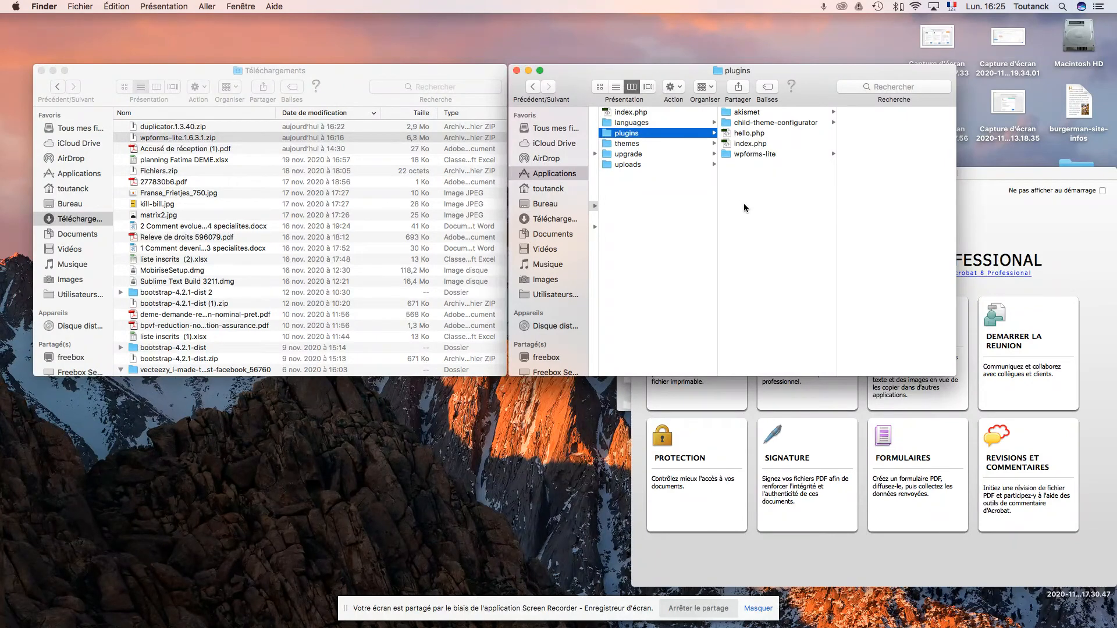
# Move duplicator.1.3.40.zip from Downloads into the site's plugins folder and extract it there.
pyautogui.click(116, 78)
pyautogui.click(154, 127)
pyautogui.moveTo(154, 130); pyautogui.dragTo(744, 212)
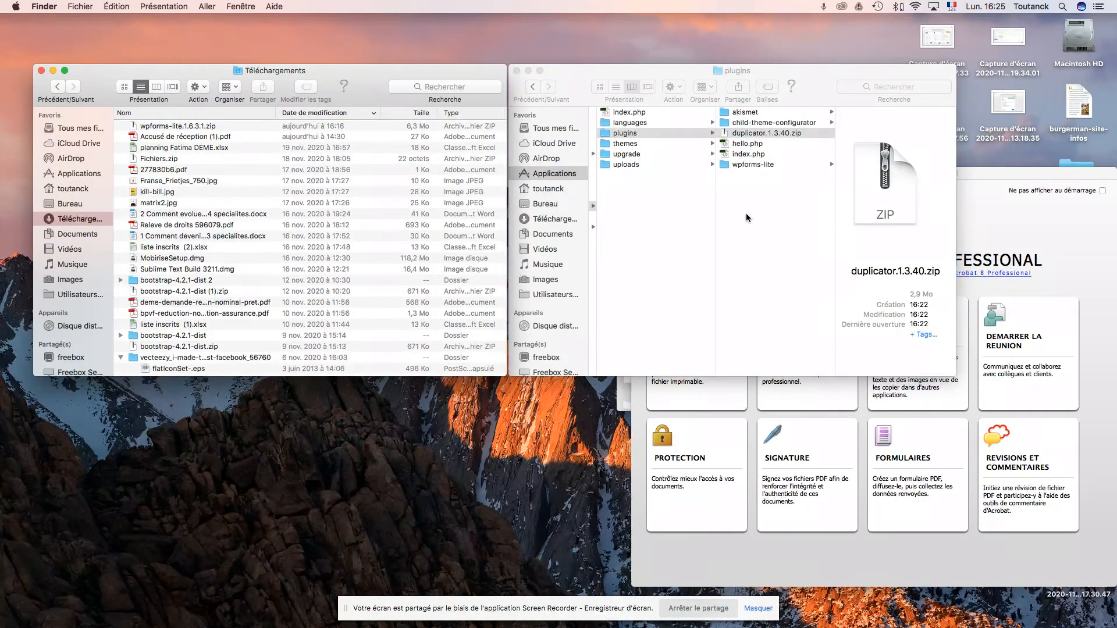
pyautogui.click(759, 134)
pyautogui.doubleClick(759, 134)
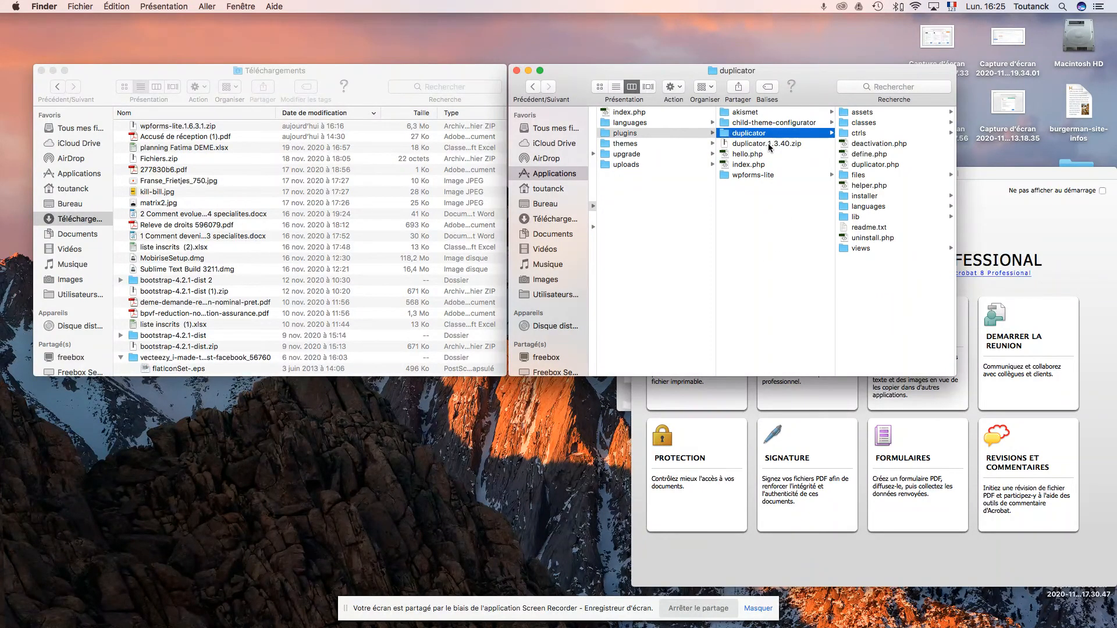
# Move duplicator.1.3.40.zip from the plugins folder to the trash, keeping the extracted duplicator folder.
pyautogui.click(768, 144)
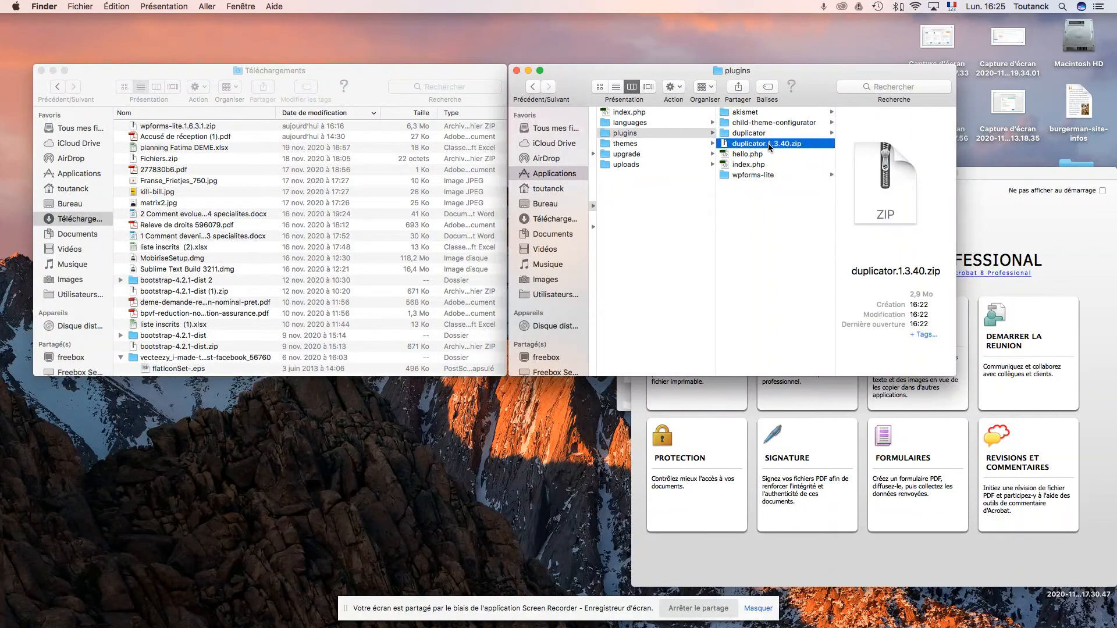
pyautogui.rightClick(768, 143)
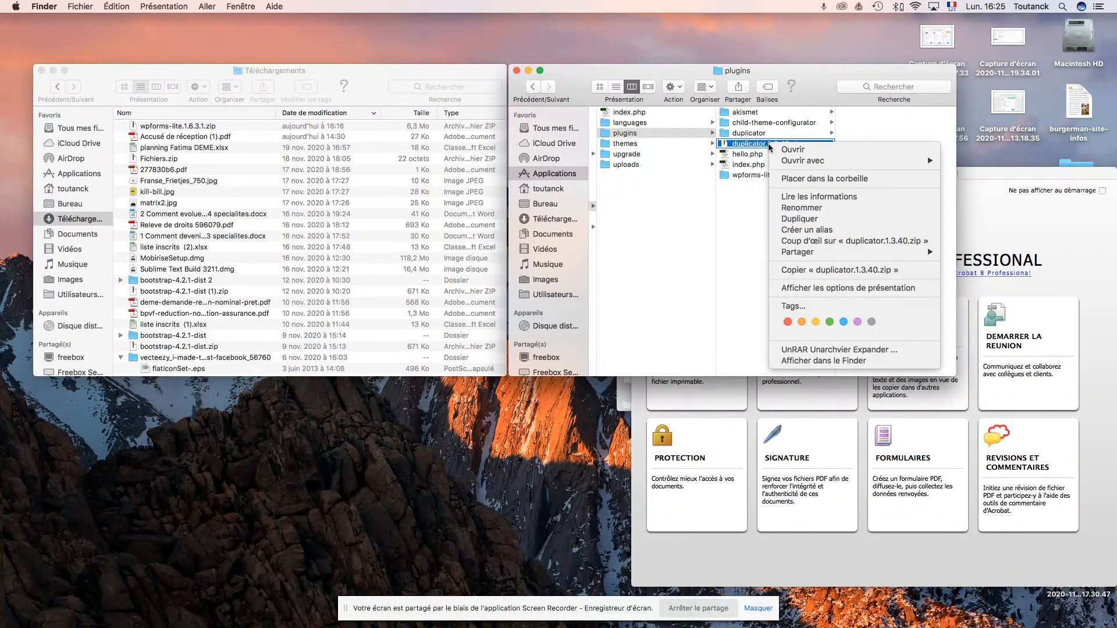
pyautogui.click(791, 178)
pyautogui.click(780, 202)
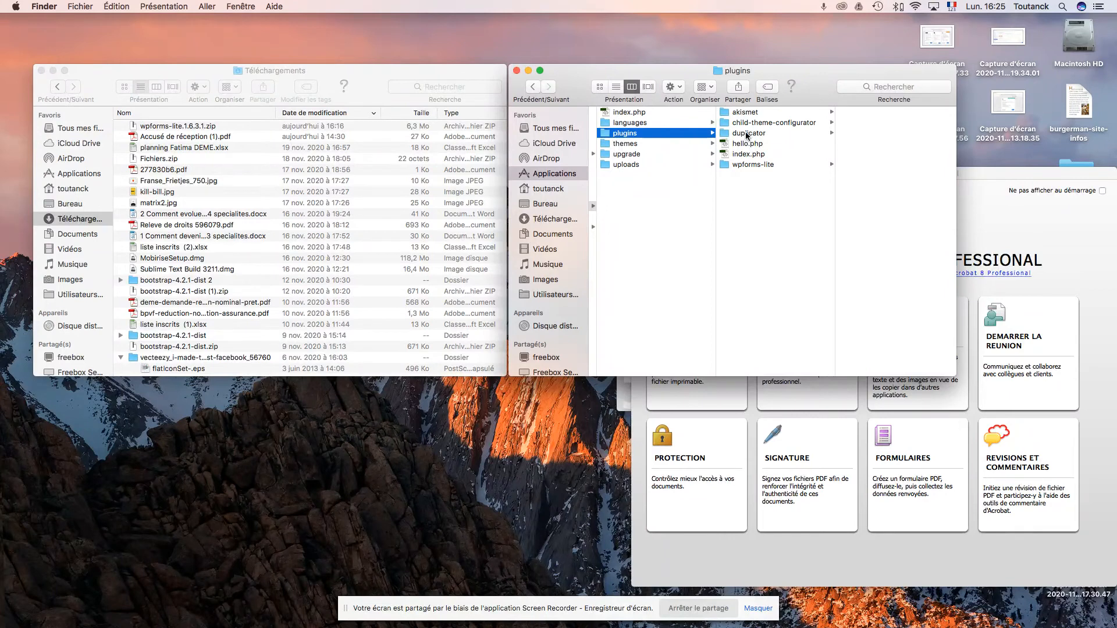
# Switch back to the BurgerMan dashboard in Chrome, reload the installed plugins list and activate Duplicator.
pyautogui.moveTo(837, 620)
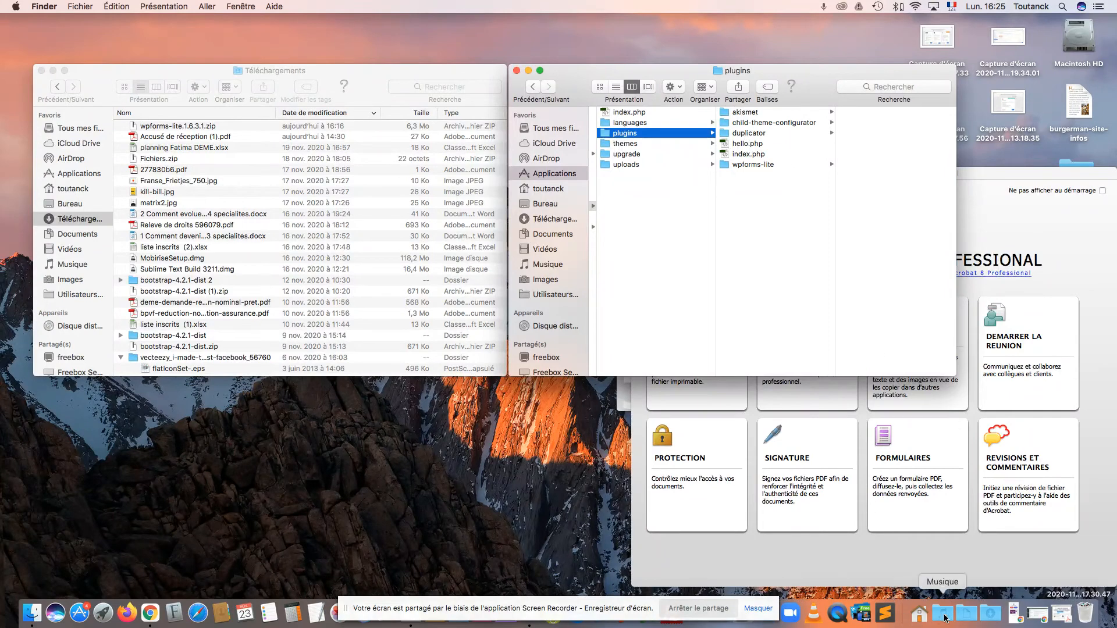
pyautogui.click(1039, 610)
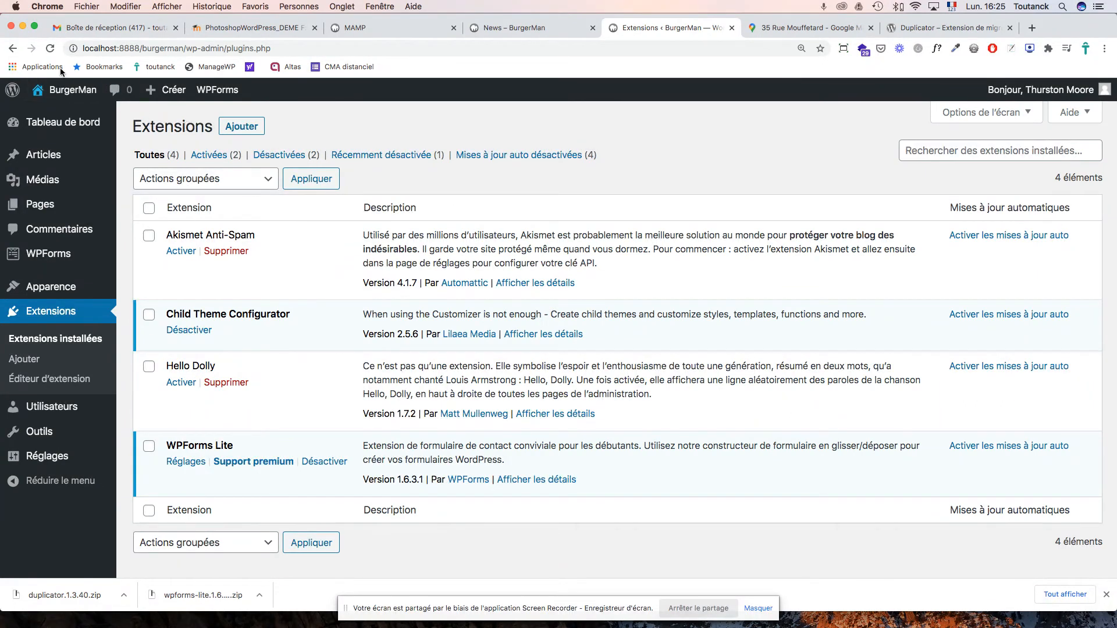
pyautogui.click(51, 50)
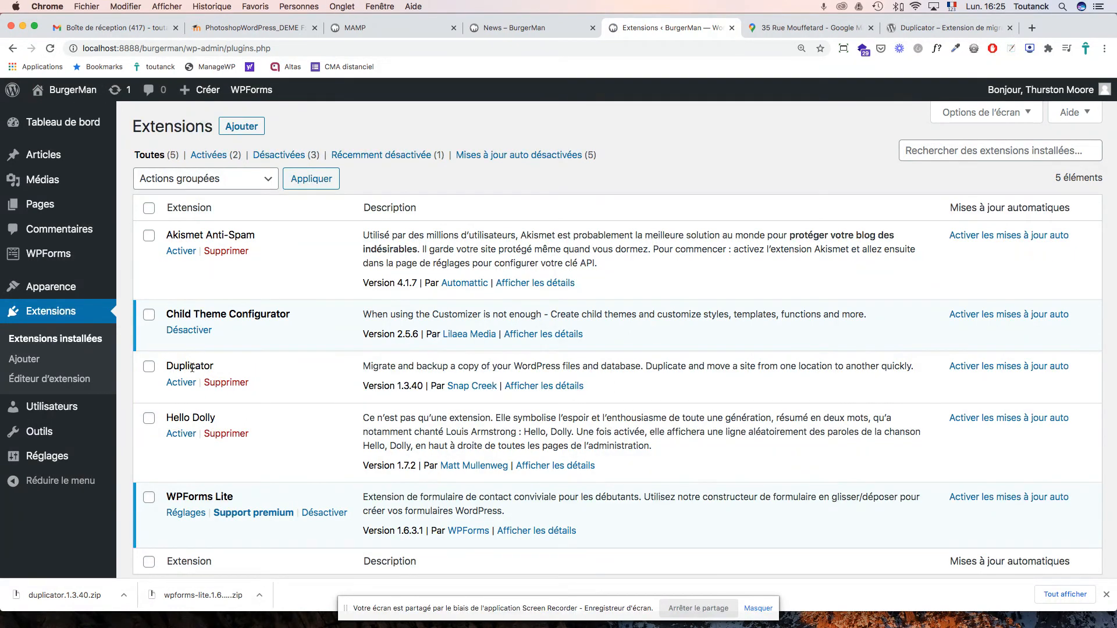
pyautogui.click(180, 383)
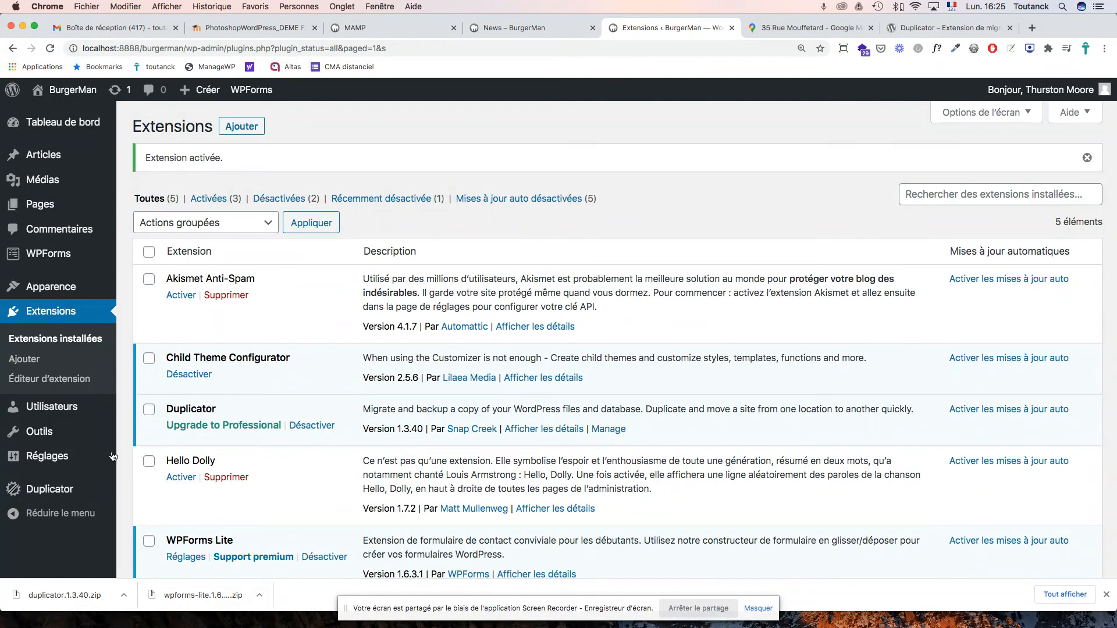
pyautogui.moveTo(45, 493)
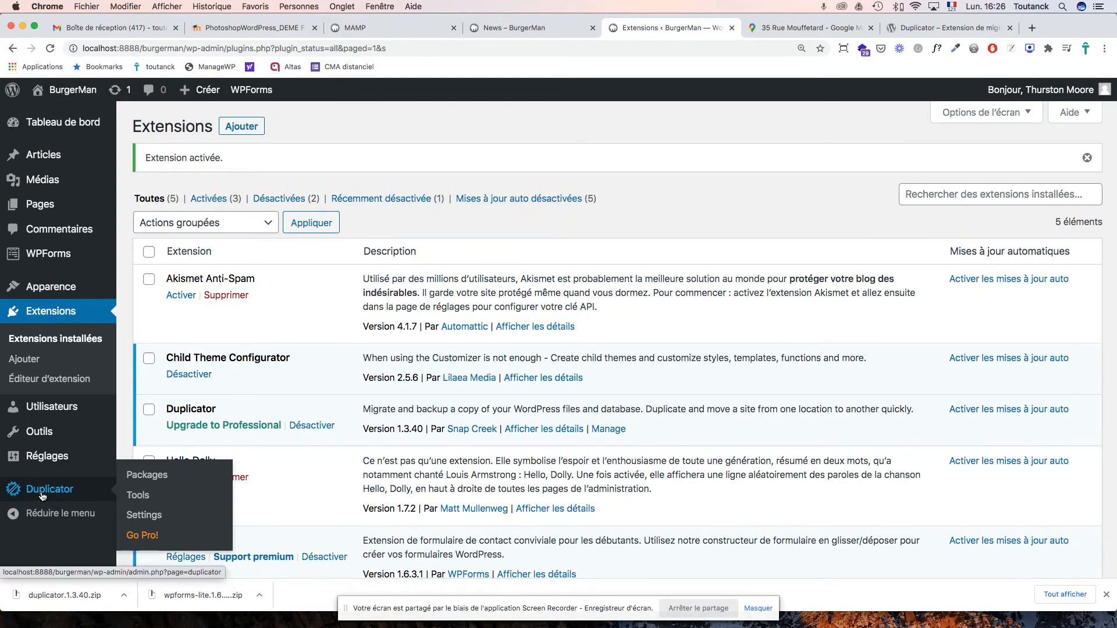
# Switch to Acrobat, restore the course document cma-wordpress-site-cours-04.pdf and present it full screen from slide 7.2.
pyautogui.press('super+Tab')
pyautogui.press('super+Tab')
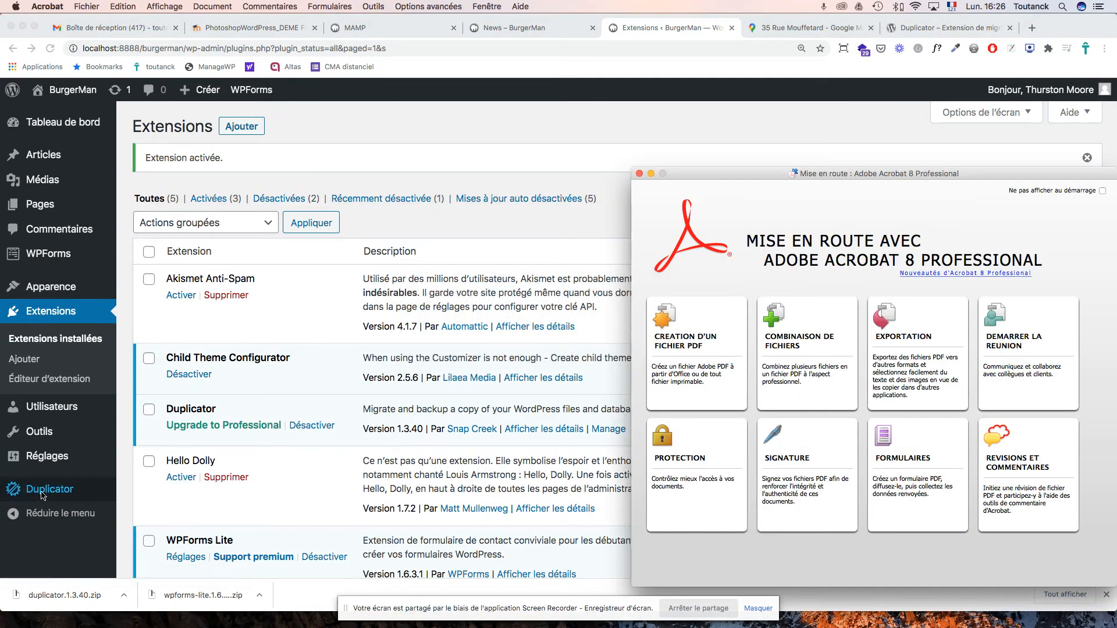
pyautogui.moveTo(838, 625)
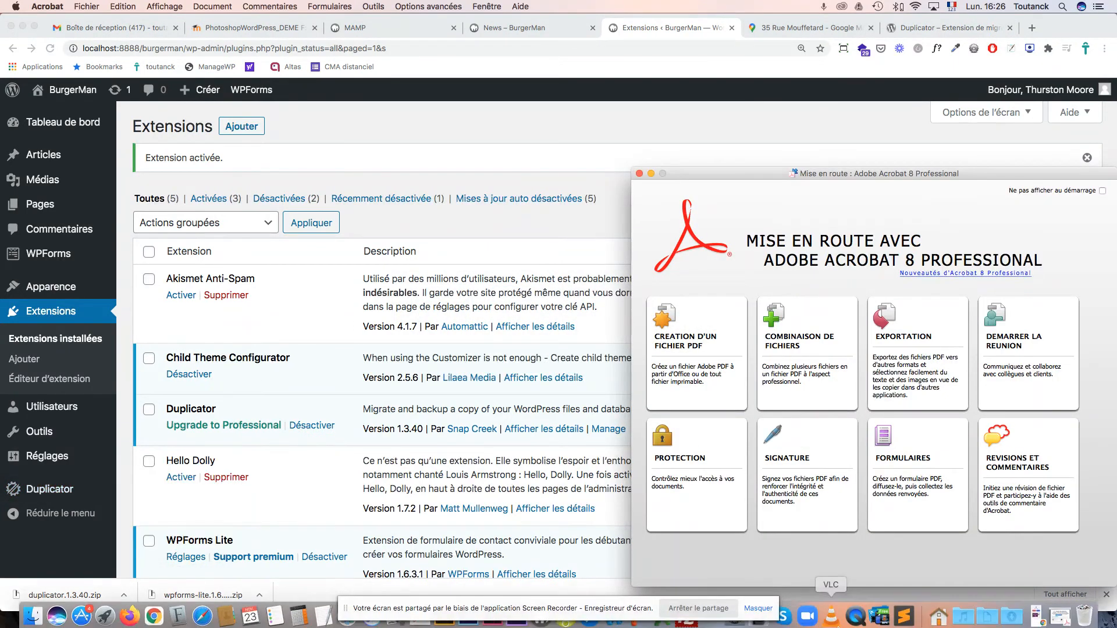
pyautogui.click(1041, 612)
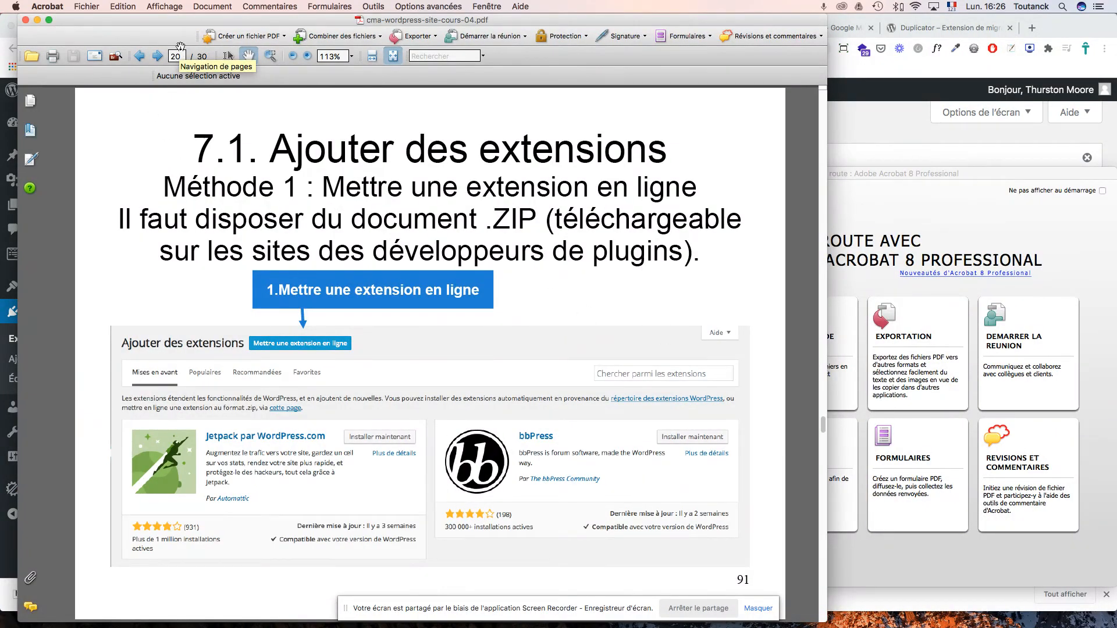
pyautogui.press('super+l')
pyautogui.press('Right')
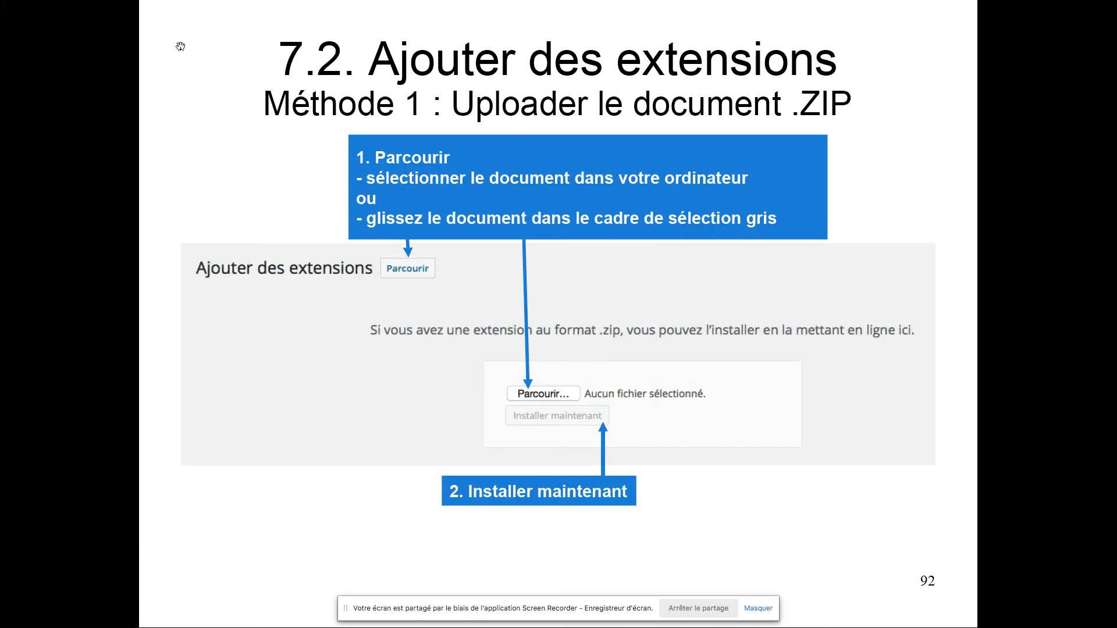
# Page through the course slides on adding plugins, local installation and the WordPress folder structure up to exercise 7.9.
pyautogui.press('Right')
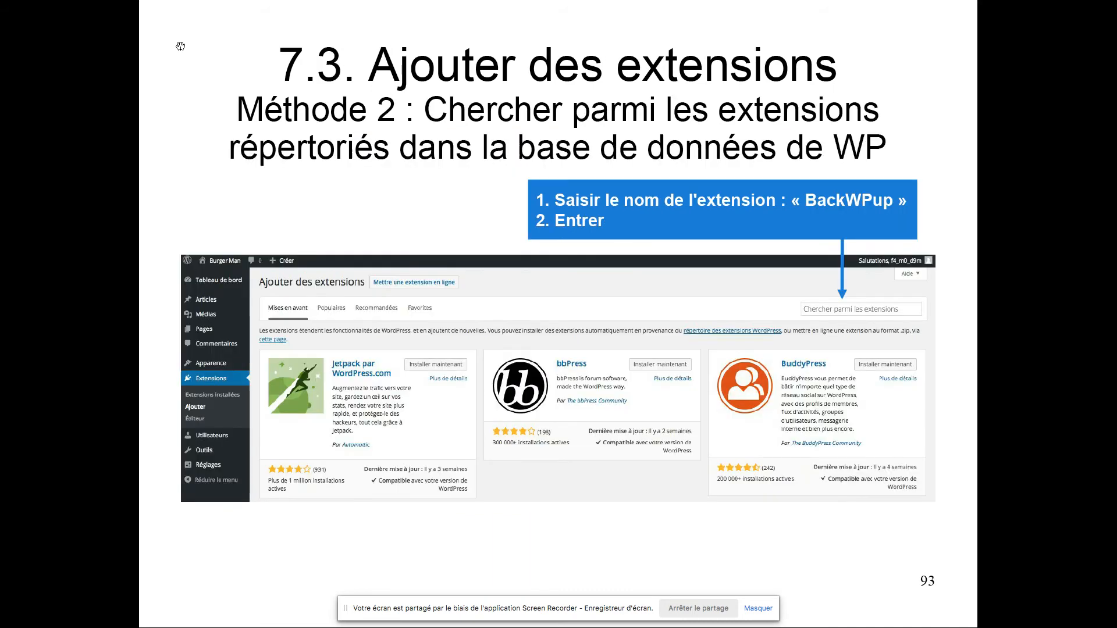
pyautogui.press('Right')
pyautogui.press('Right')
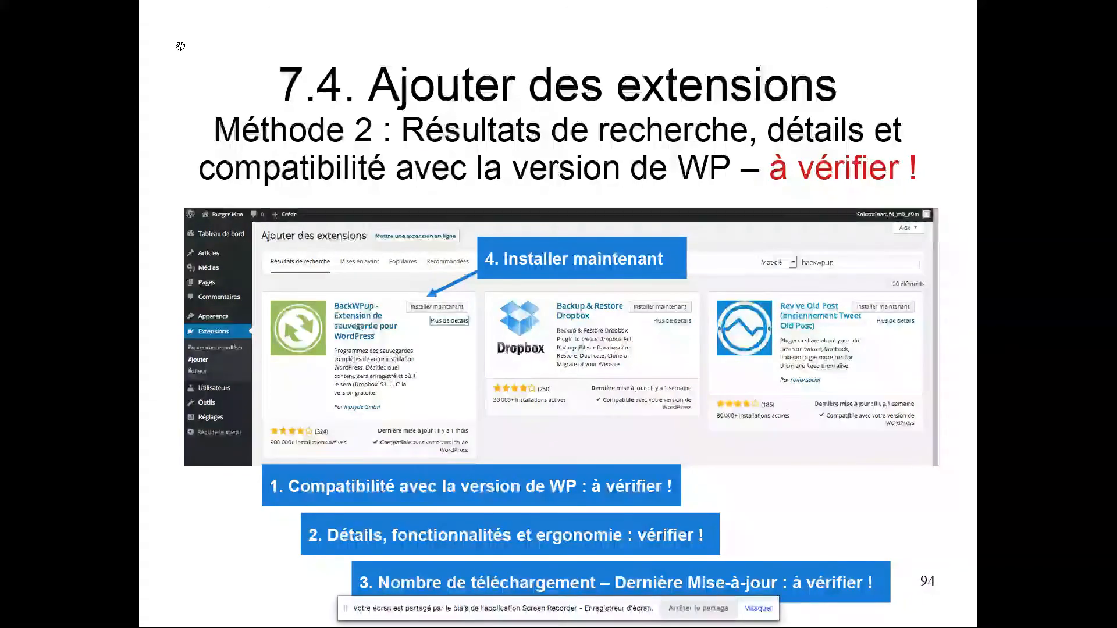
pyautogui.press('Right')
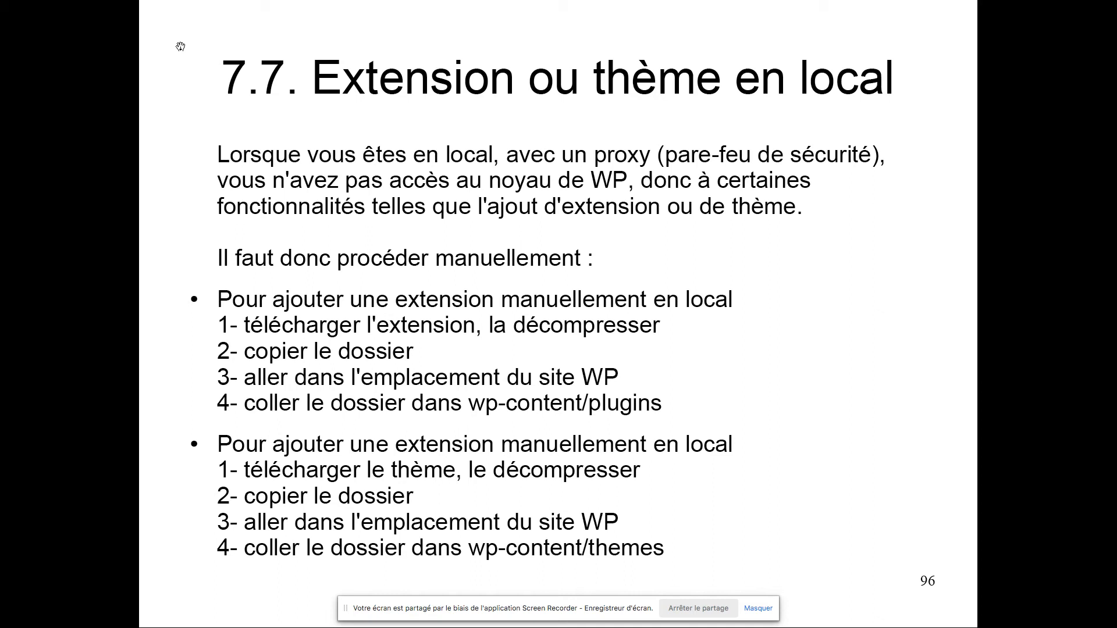
pyautogui.press('Right')
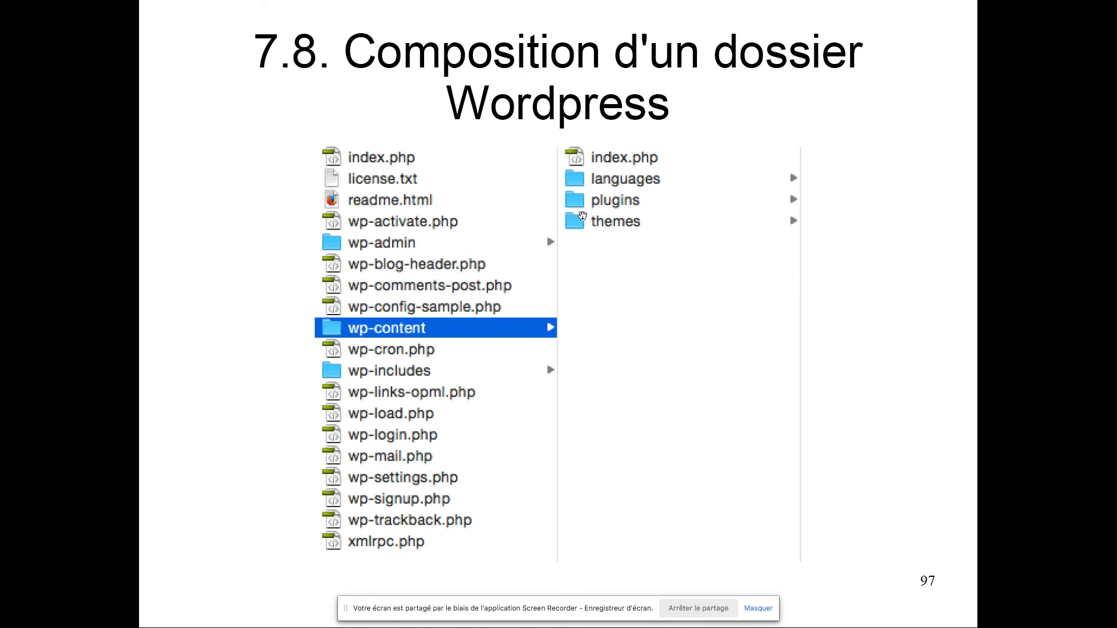
pyautogui.press('Right')
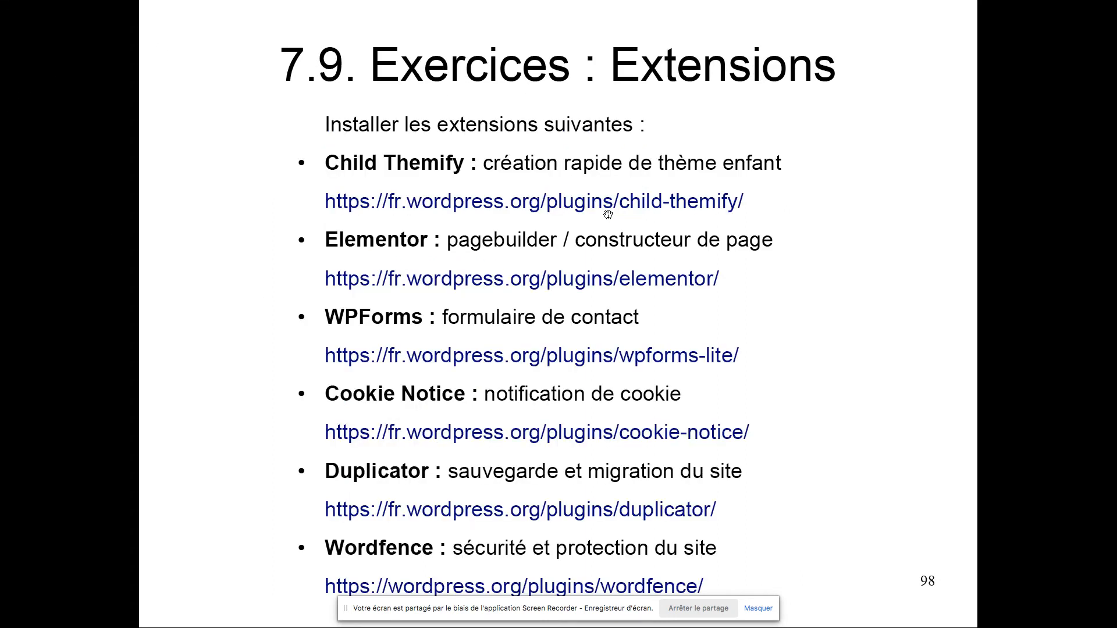
pyautogui.press('Left')
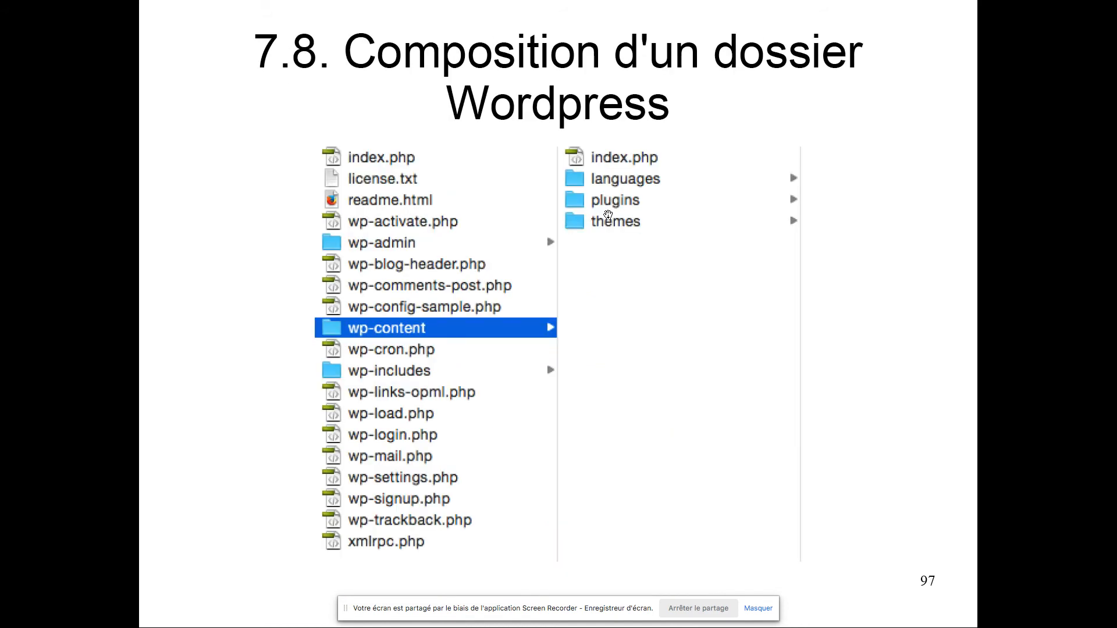
pyautogui.press('Right')
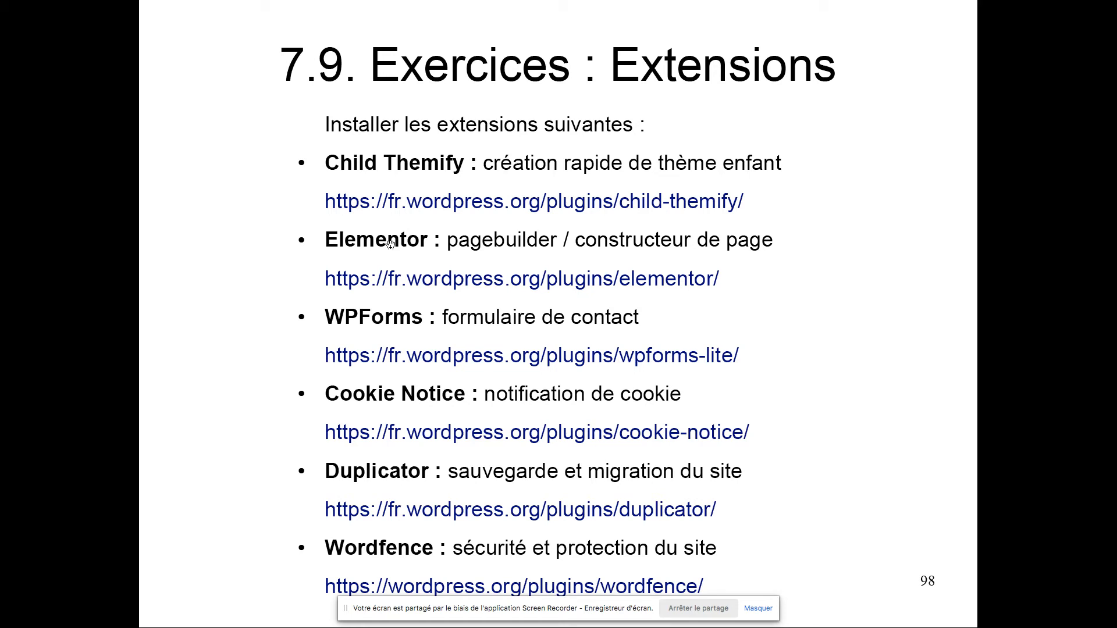
# Switch to the BurgerMan dashboard in Chrome, search the plugins to add for Elementor and install Elementor Website Builder.
pyautogui.press('super+Tab')
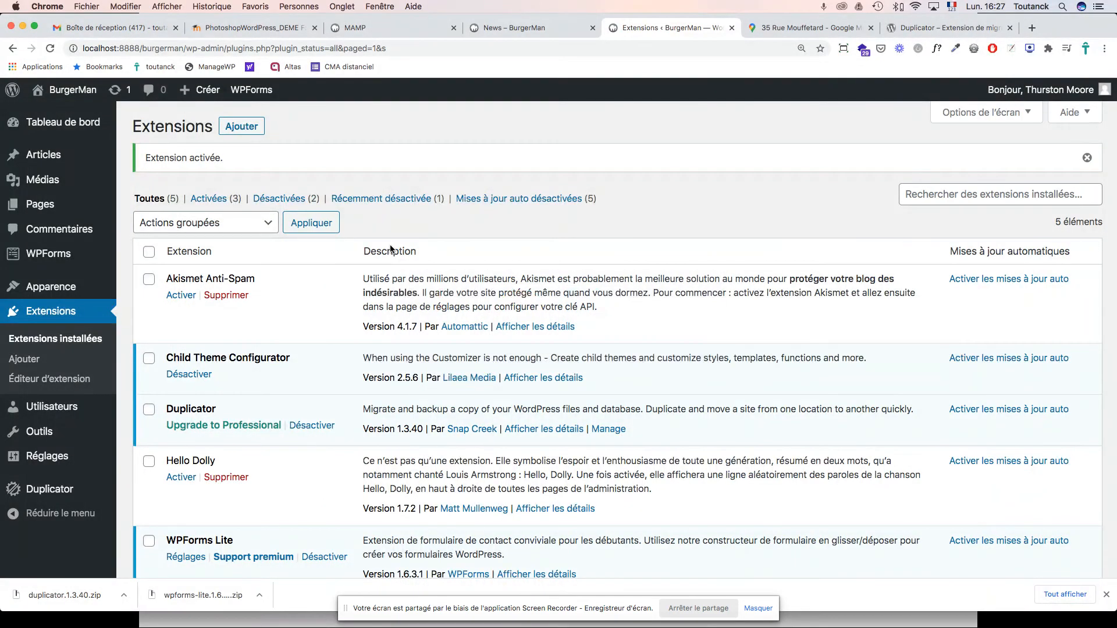
pyautogui.click(235, 131)
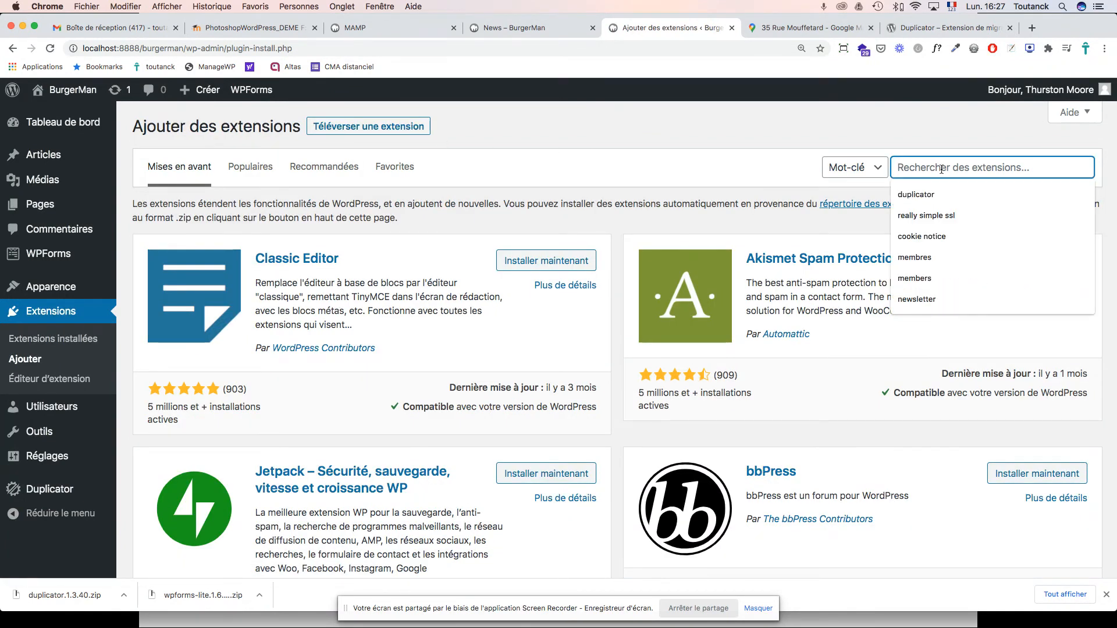
pyautogui.write('Eleme')
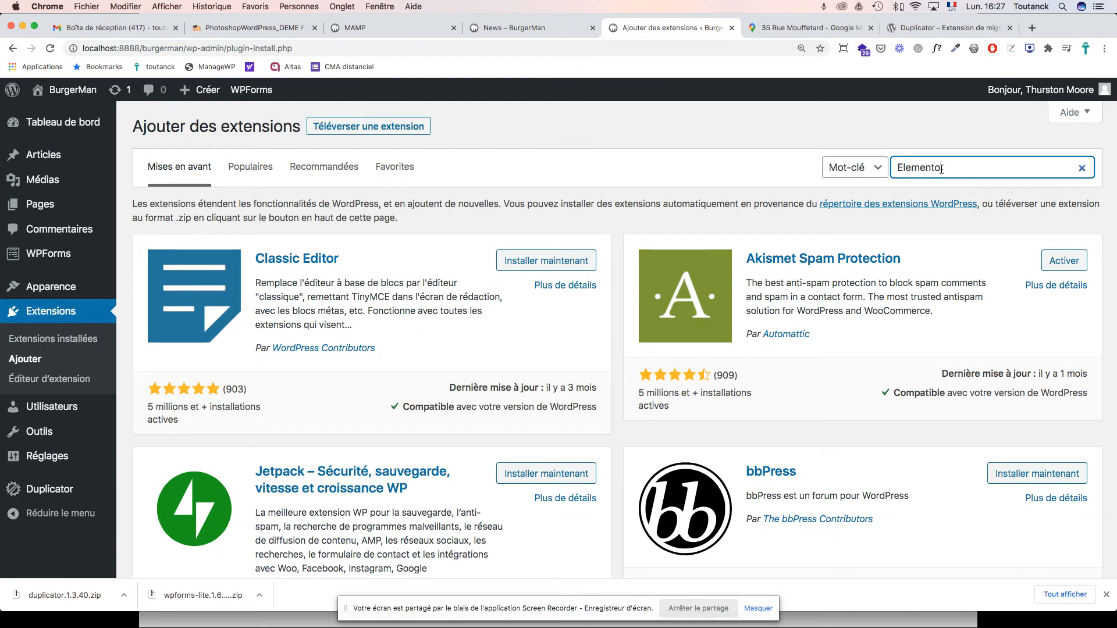
pyautogui.write('ntor')
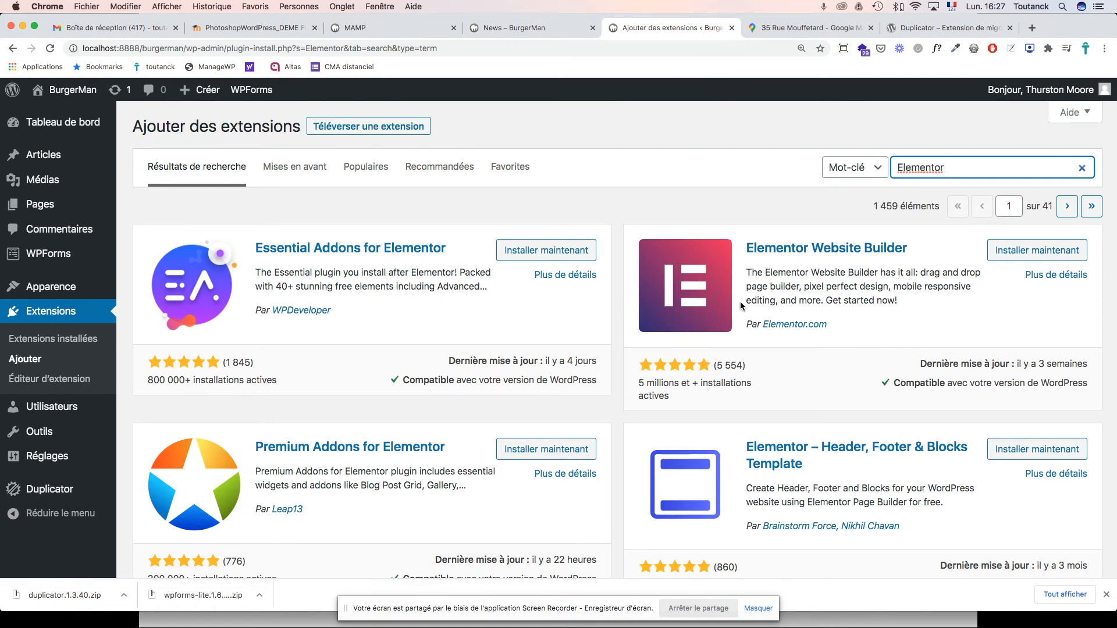
pyautogui.click(1005, 255)
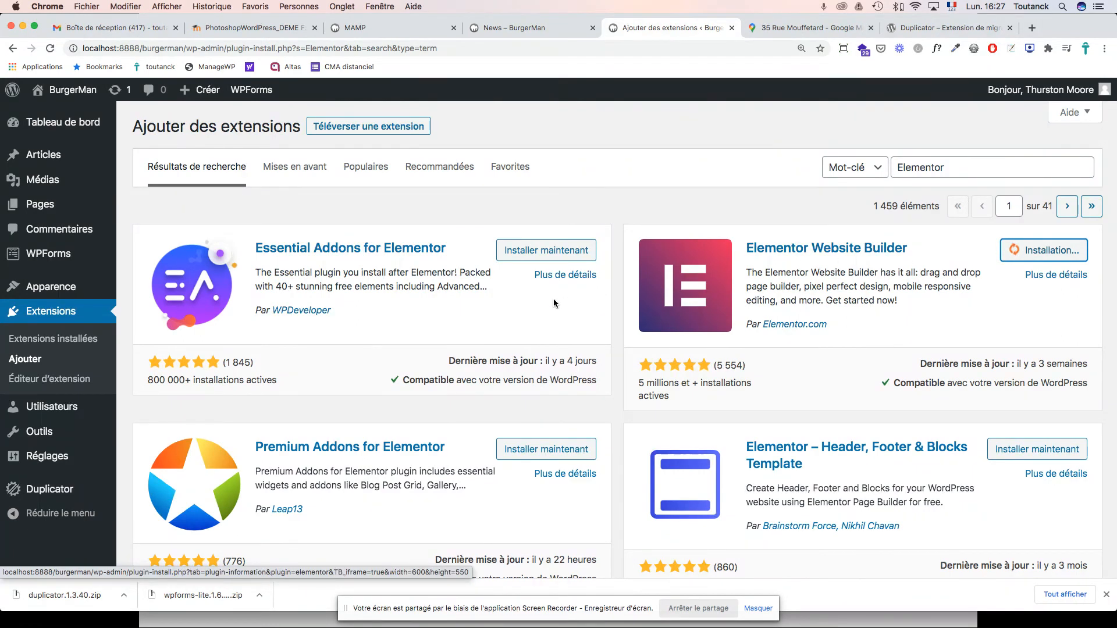
# Activate the Elementor Website Builder plugin and switch back to the course slides in Acrobat.
pyautogui.scroll(-2, 550, 315)
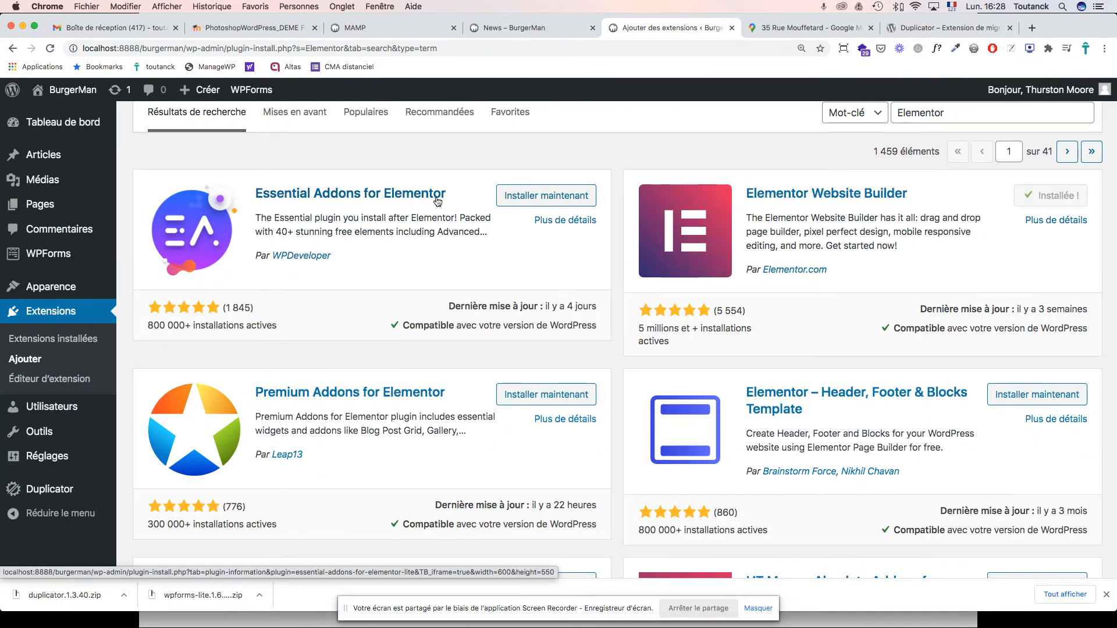
pyautogui.scroll(-1, 528, 312)
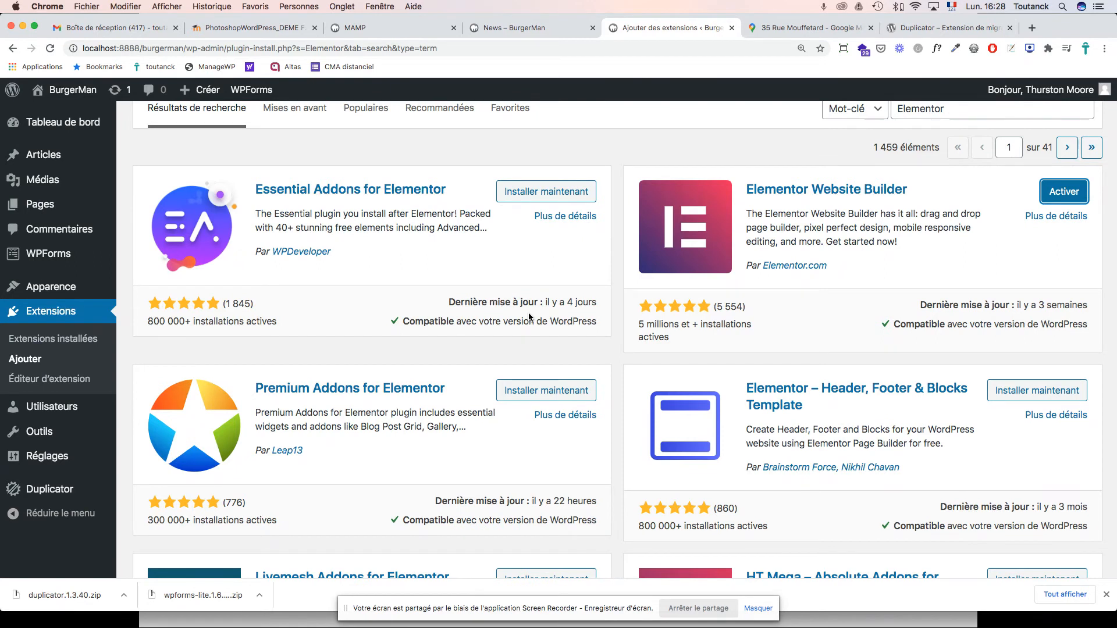
pyautogui.scroll(-3, 529, 316)
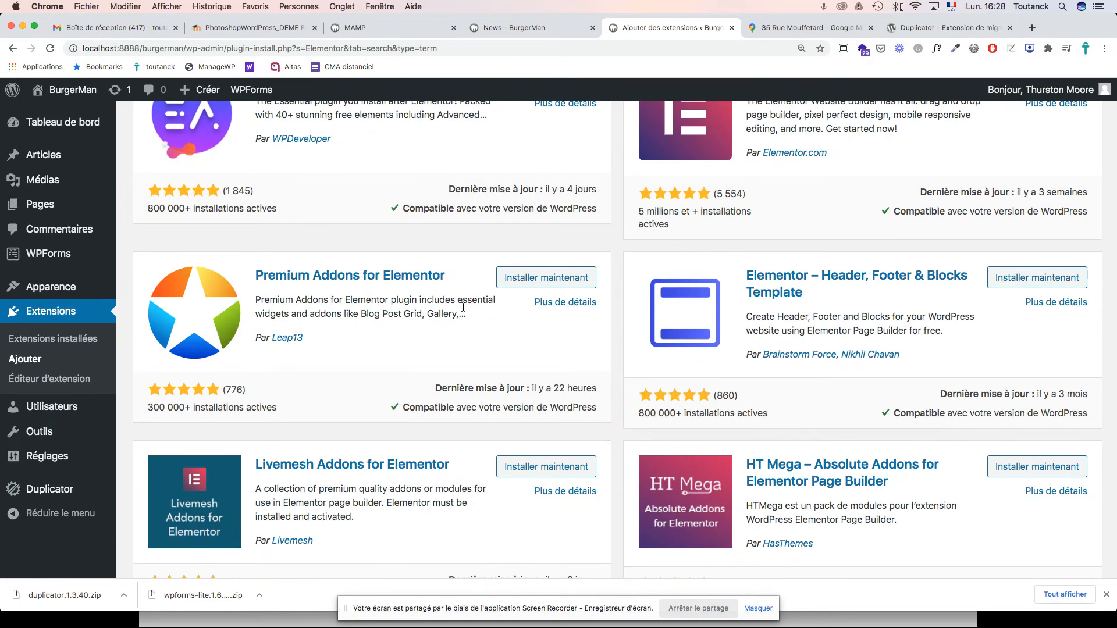
pyautogui.scroll(-10, 463, 307)
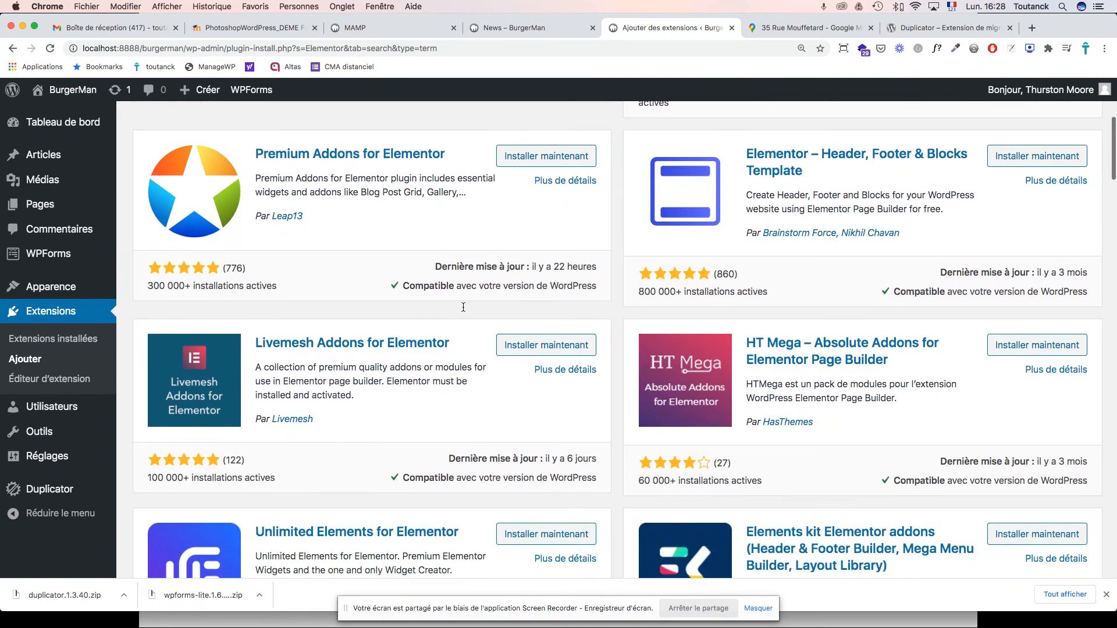
pyautogui.scroll(-20, 464, 310)
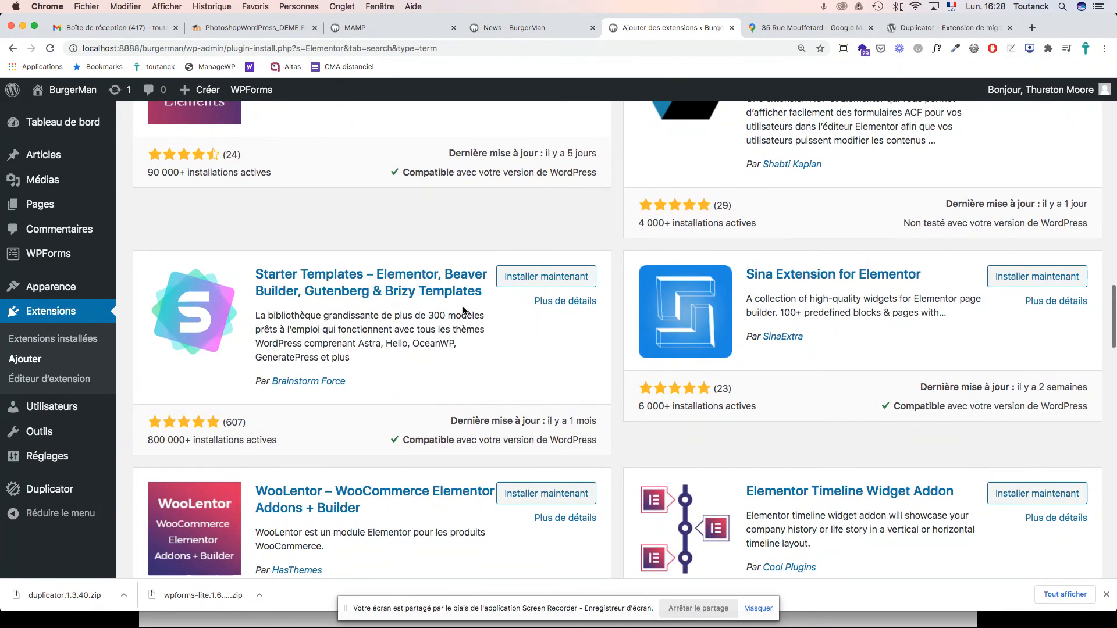
pyautogui.scroll(15, 463, 309)
pyautogui.scroll(18, 463, 309)
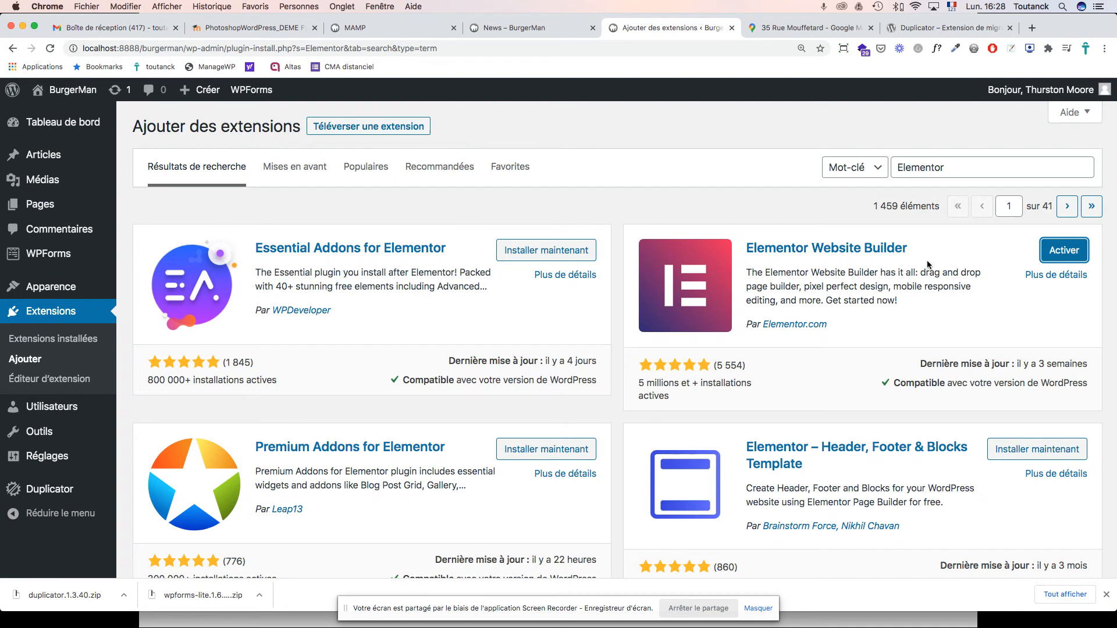
pyautogui.click(1067, 256)
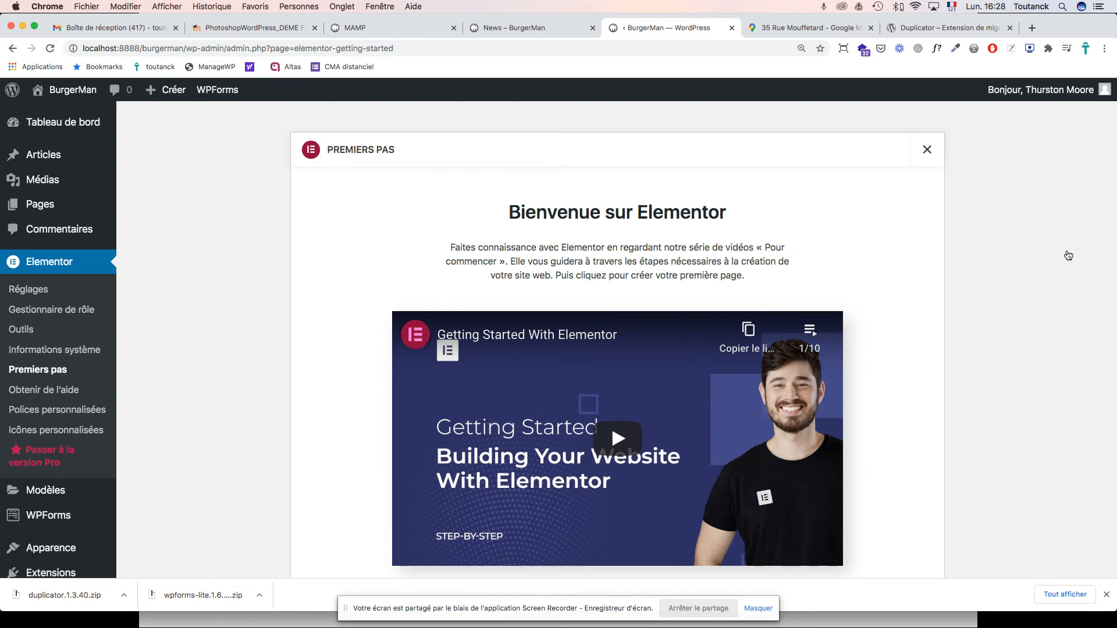
pyautogui.press('super+Tab')
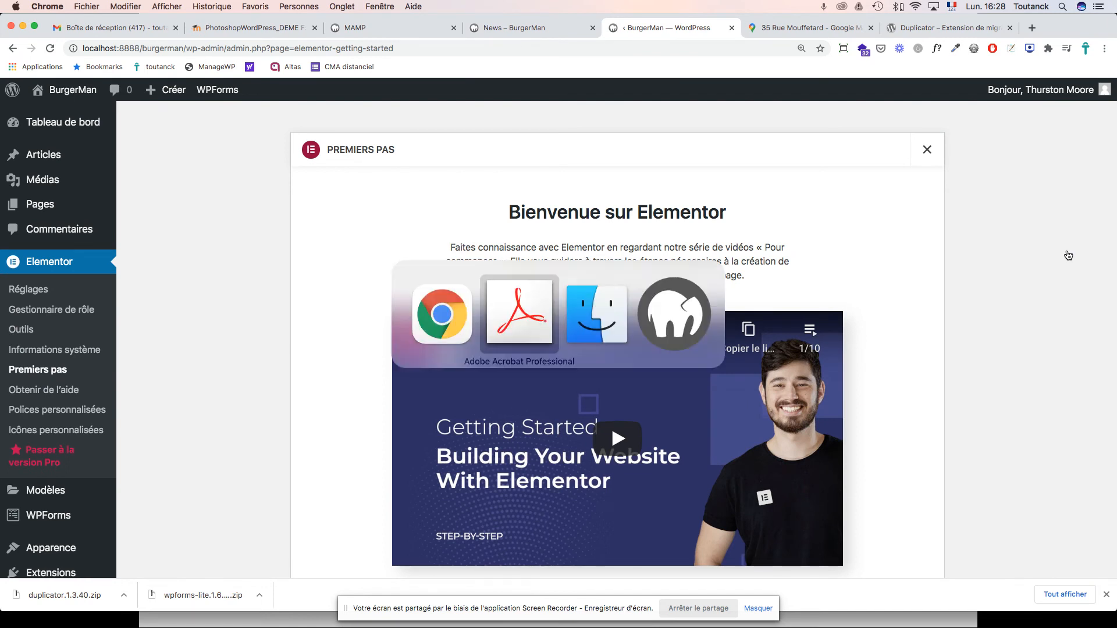
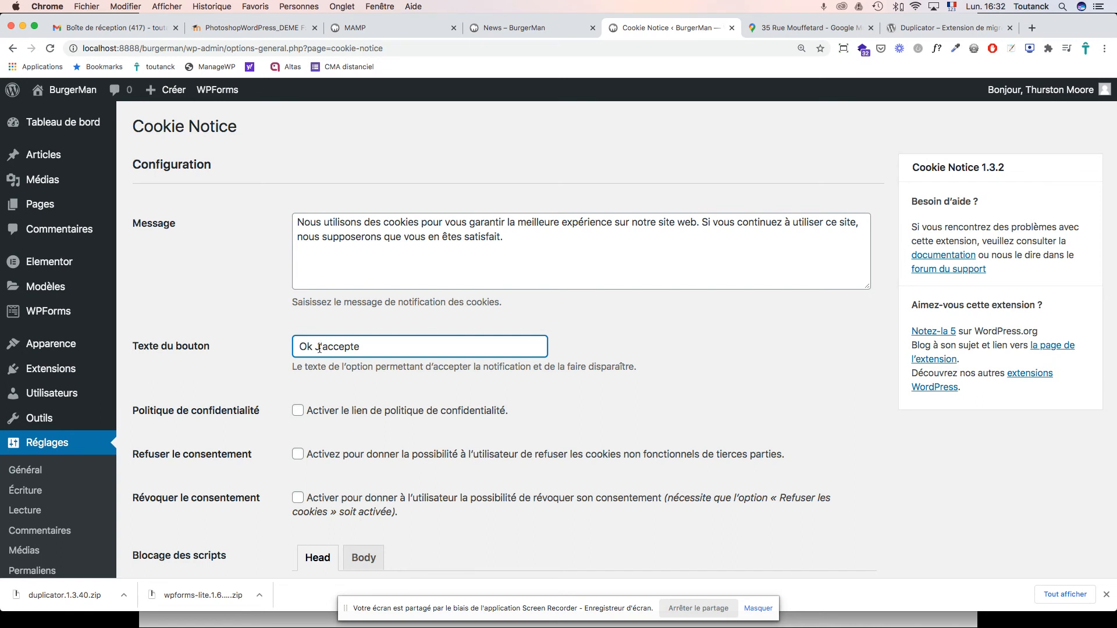
# Set the Cookie Notice accept button text to "OK Tout accepter".
pyautogui.write('j')
pyautogui.moveTo(362, 346); pyautogui.dragTo(316, 347)
pyautogui.press('BackSpace')
pyautogui.press('BackSpace')
pyautogui.press('BackSpace')
pyautogui.write('K Tout accep')
# Enable the privacy policy link in Cookie Notice, pointing to the Mentions légales page with target _self.
pyautogui.scroll(-4, 357, 337)
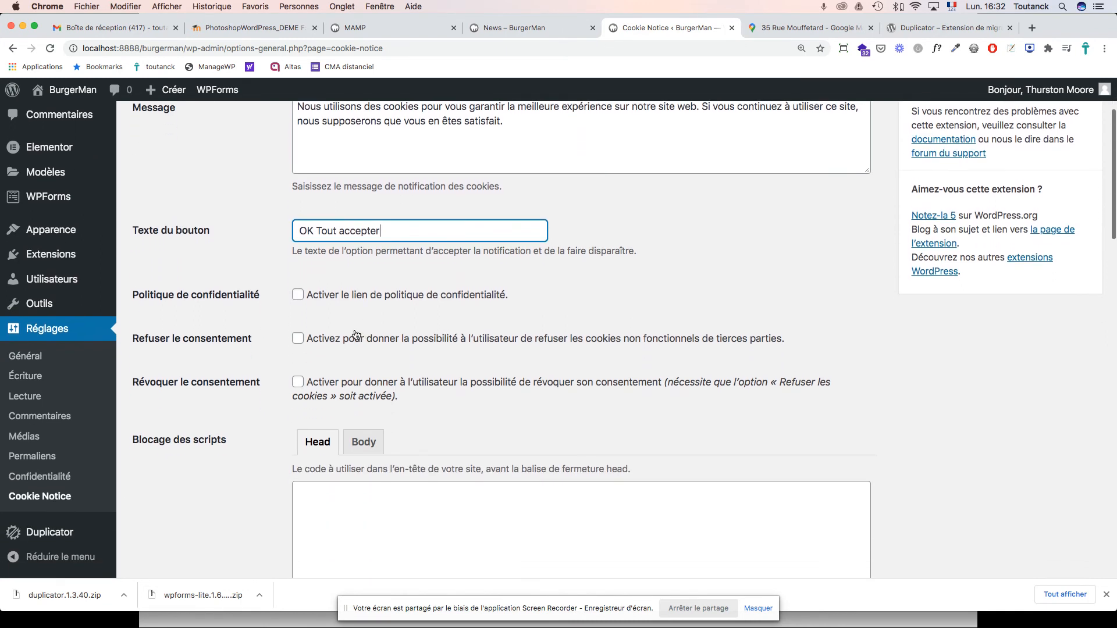
pyautogui.click(299, 296)
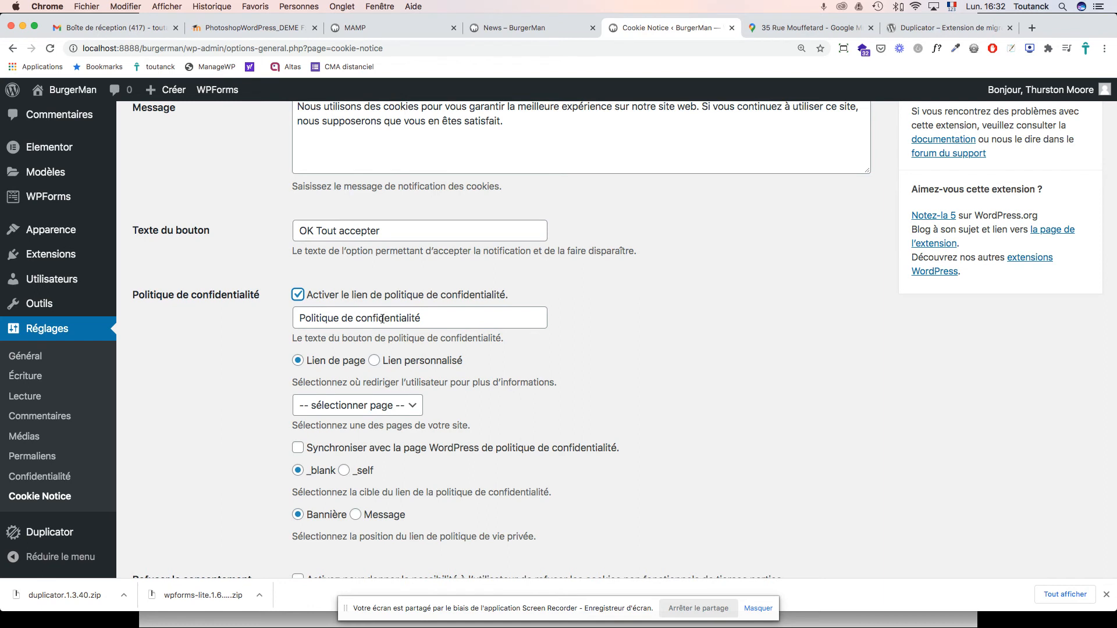
pyautogui.scroll(-3, 382, 318)
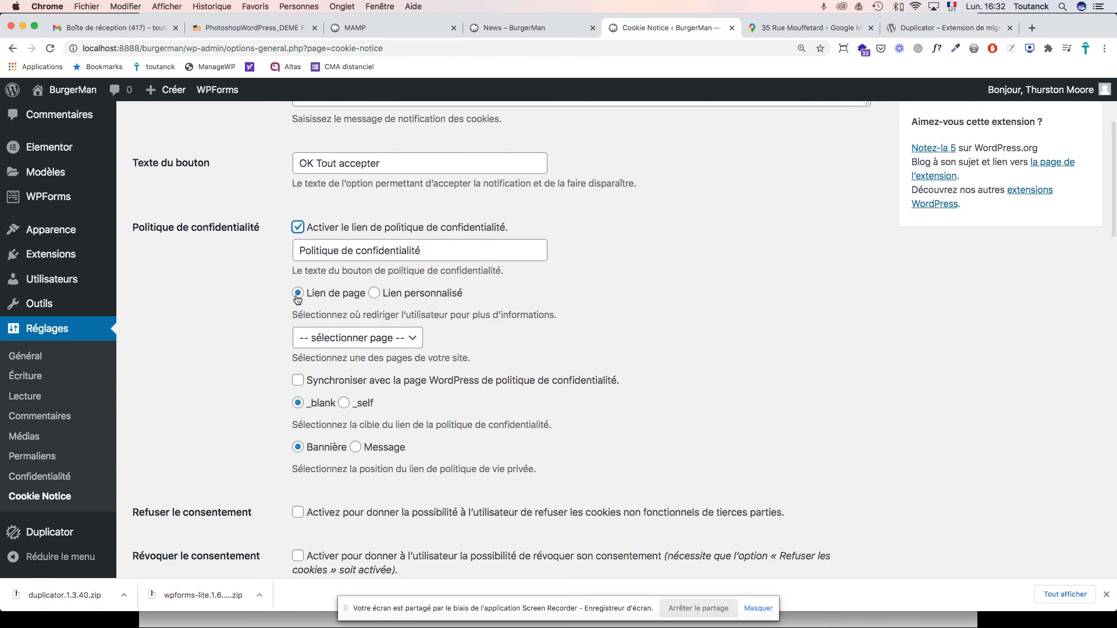
pyautogui.click(414, 340)
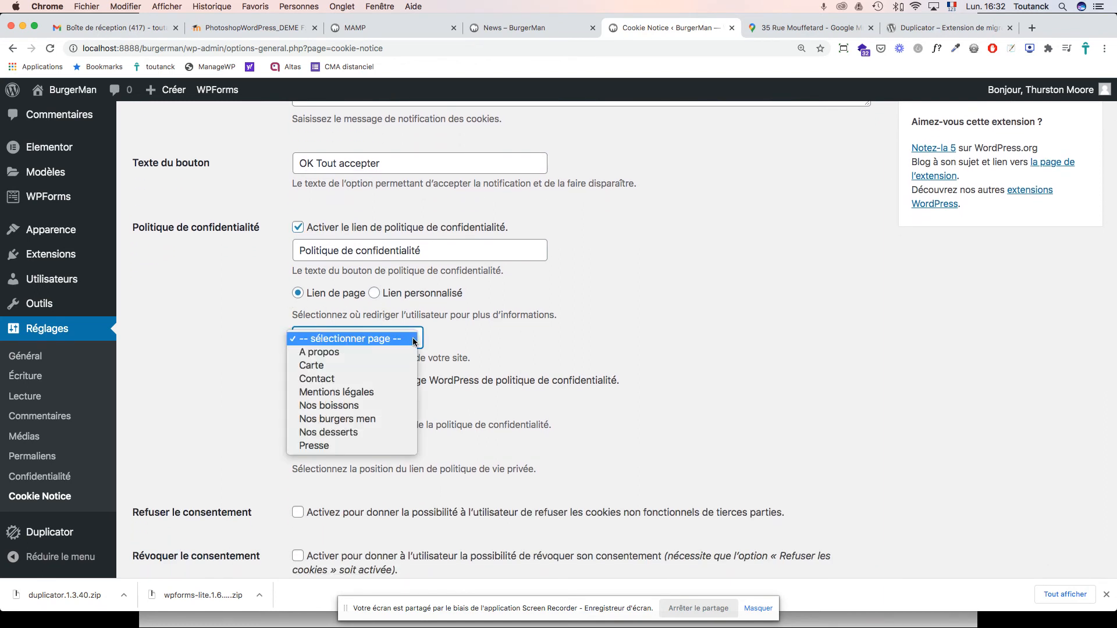
pyautogui.click(377, 392)
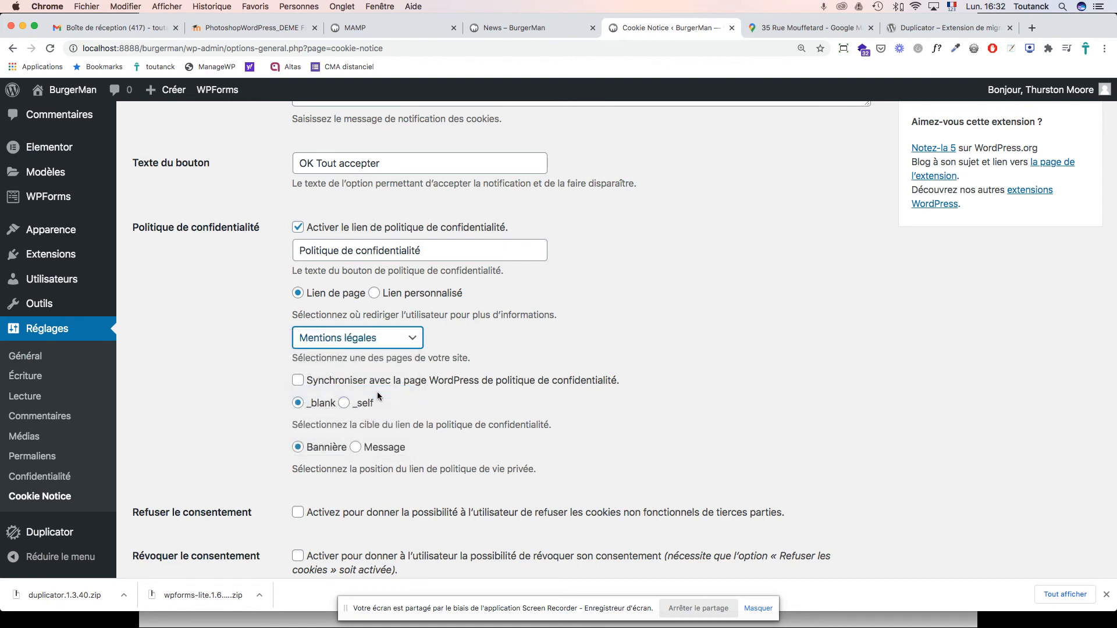
pyautogui.scroll(-3, 437, 381)
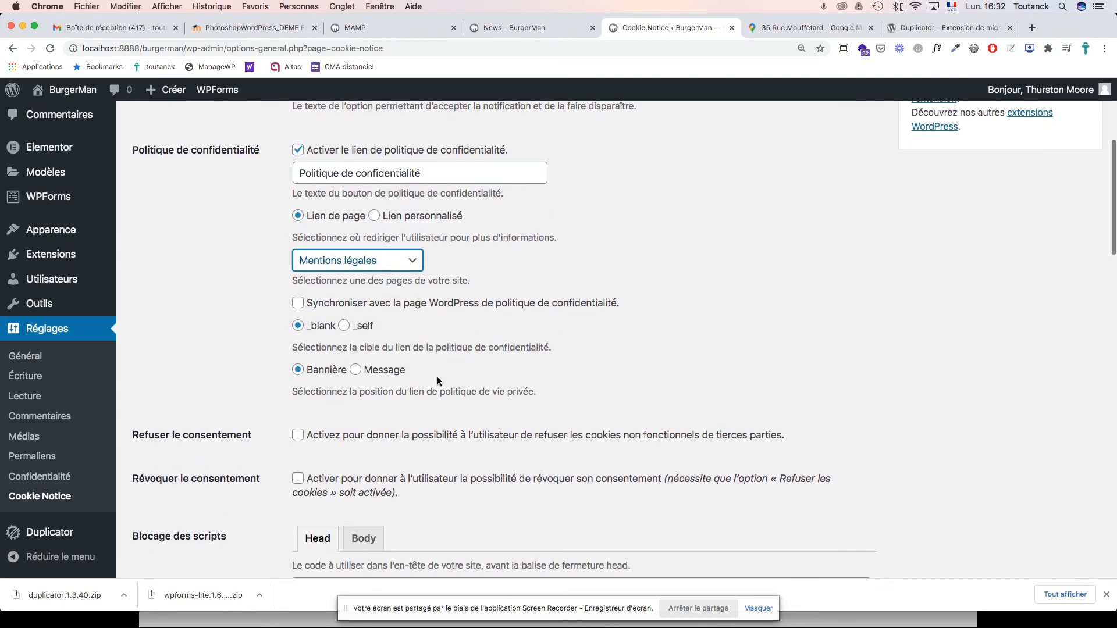
pyautogui.click(344, 326)
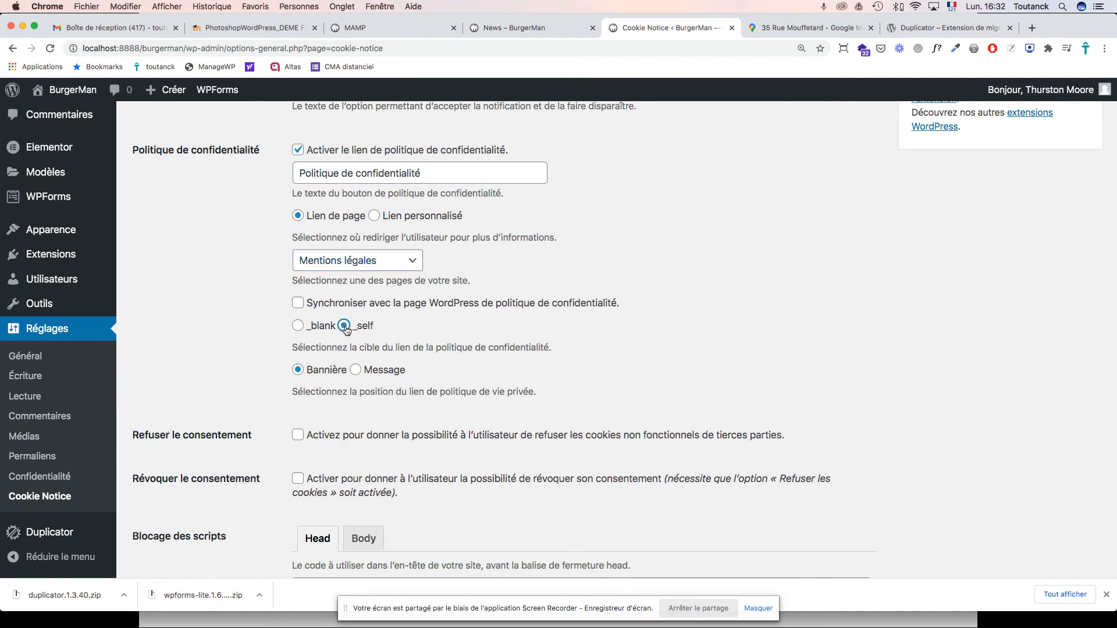
# Allow users to refuse third-party non-functional cookies and set the refusal button text to "Non tout refuser".
pyautogui.scroll(-3, 374, 326)
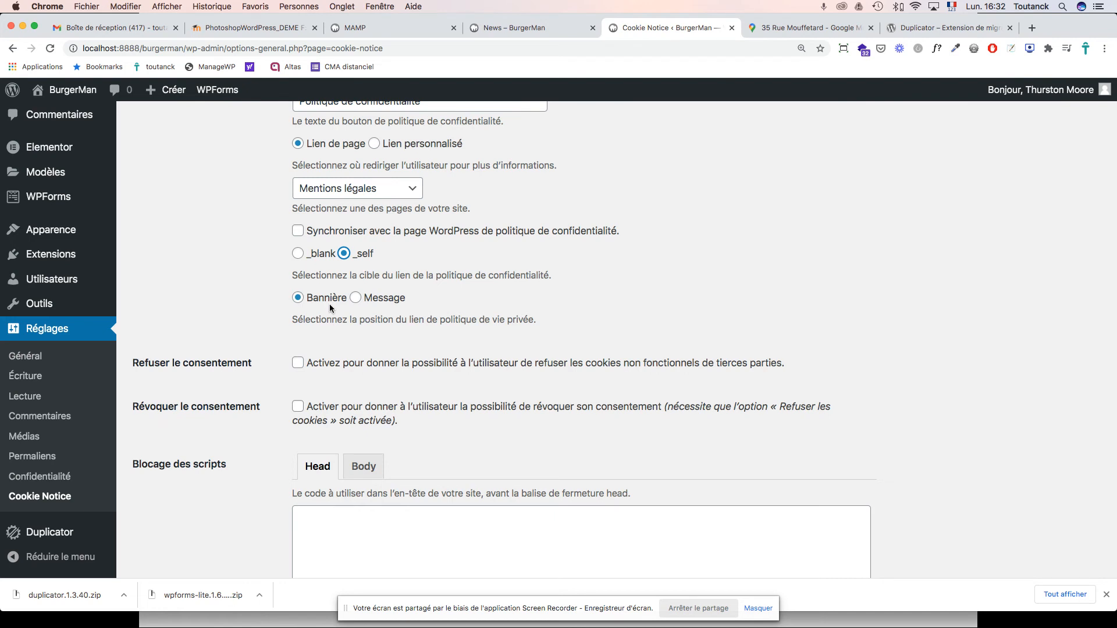
pyautogui.scroll(-3, 329, 307)
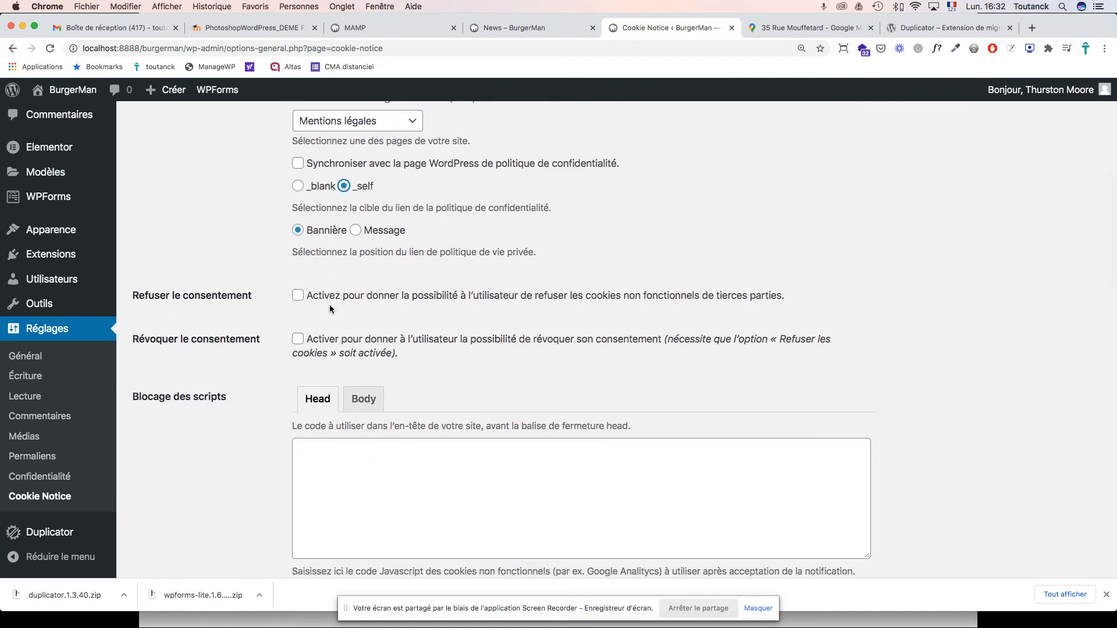
pyautogui.click(298, 296)
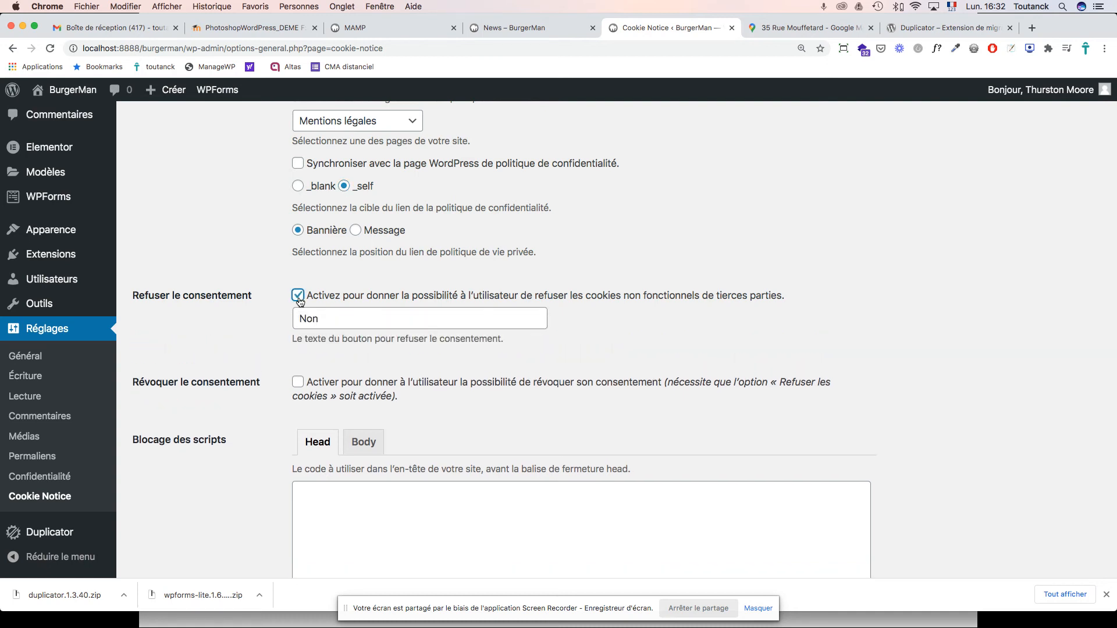
pyautogui.click(342, 317)
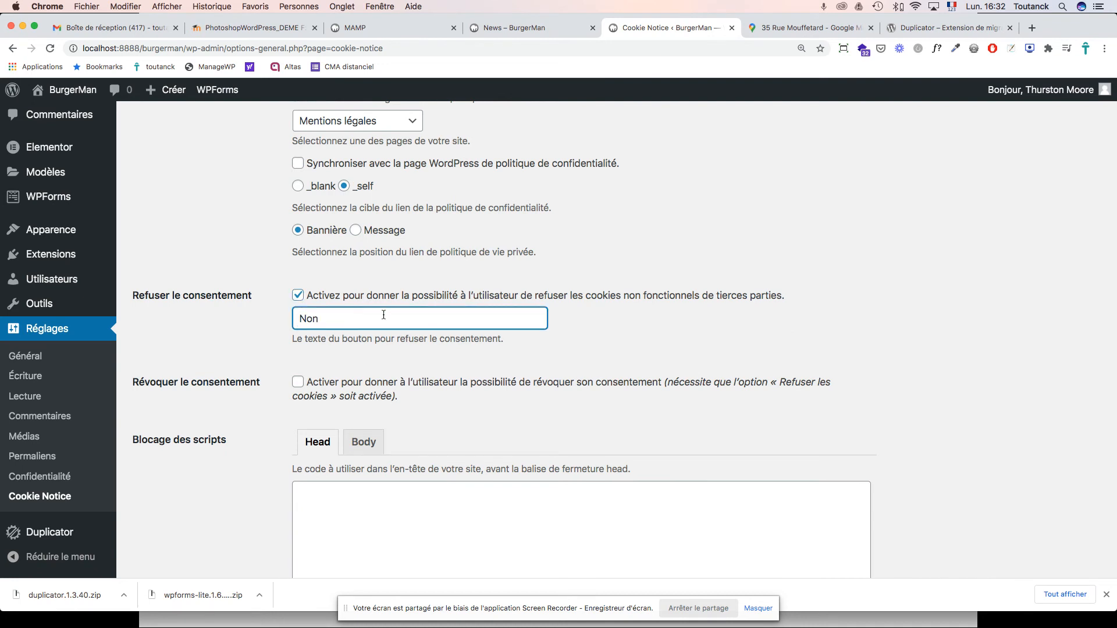
pyautogui.write('T')
pyautogui.write('o')
pyautogui.write('tout')
pyautogui.write(' refuser')
# Examine the Cookie Notice options for consent revocation, script blocking, reloading, acceptance on scroll or click, and expiry.
pyautogui.scroll(-3, 499, 367)
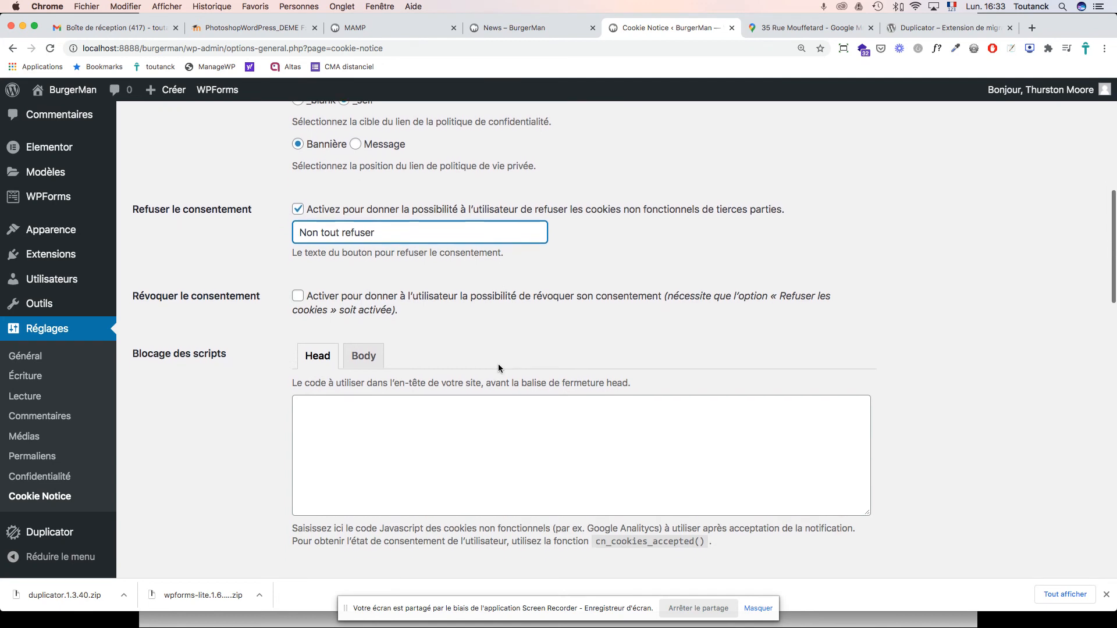
pyautogui.scroll(-5, 497, 366)
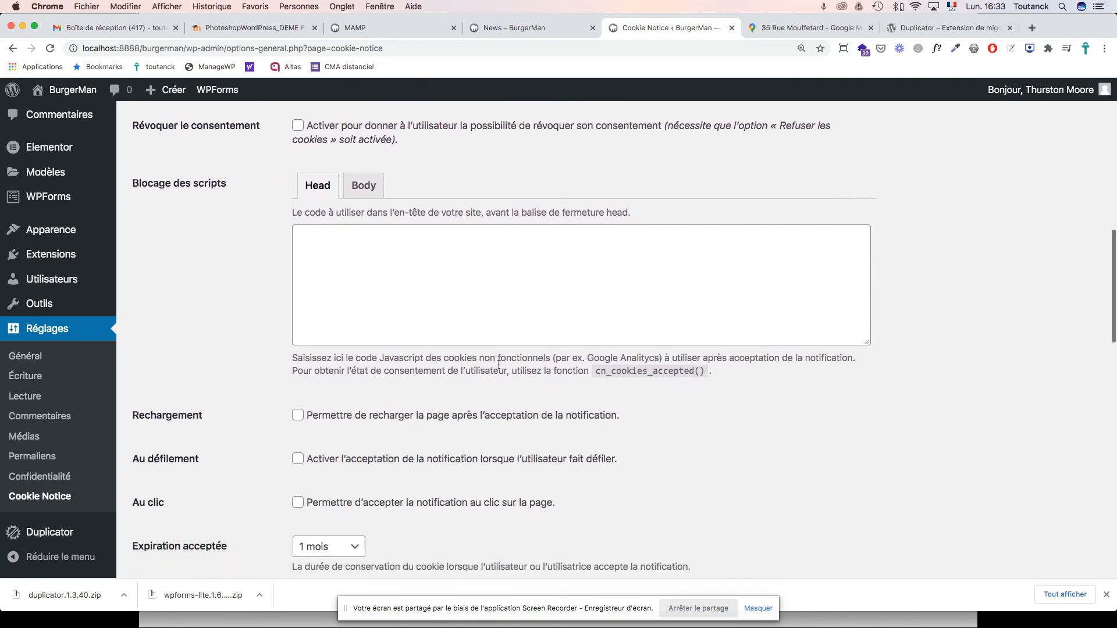
pyautogui.scroll(-2, 498, 364)
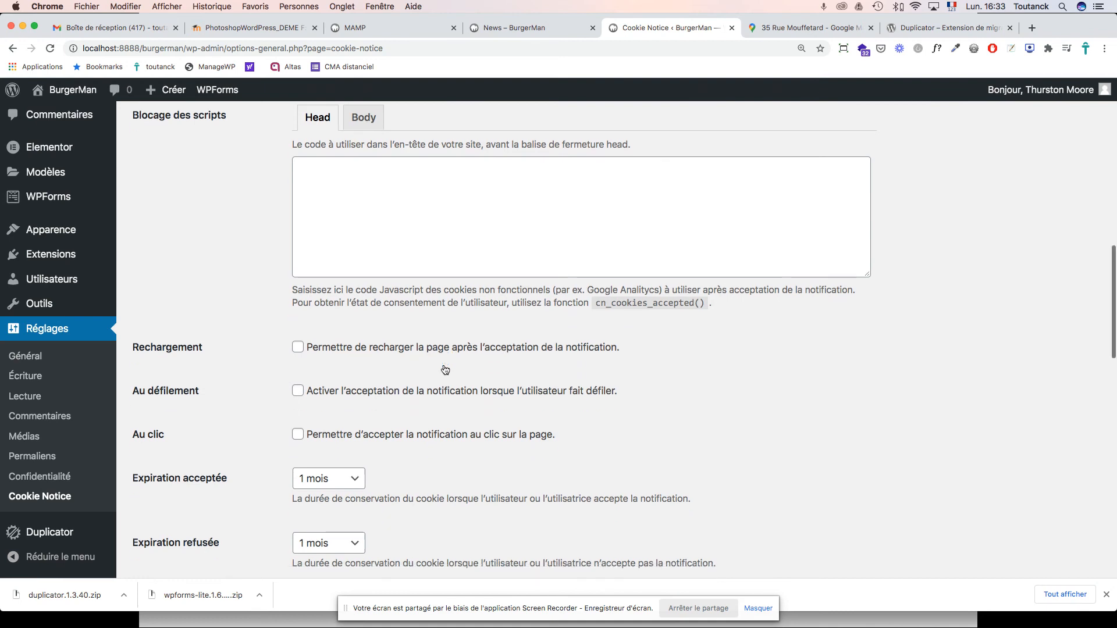
pyautogui.scroll(-3, 445, 370)
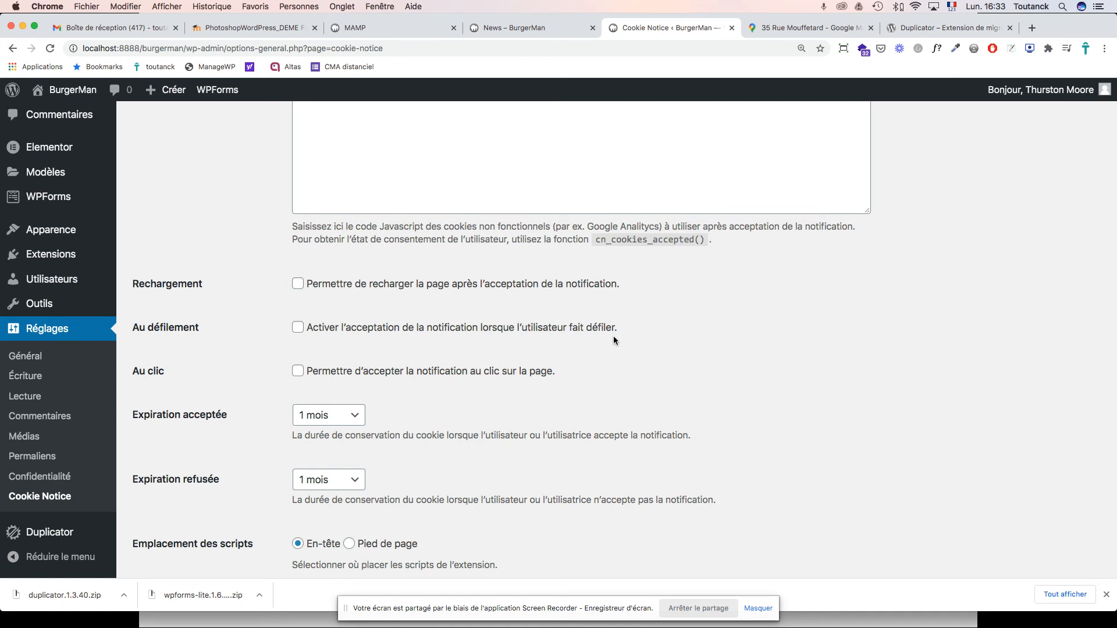
pyautogui.scroll(-1, 613, 336)
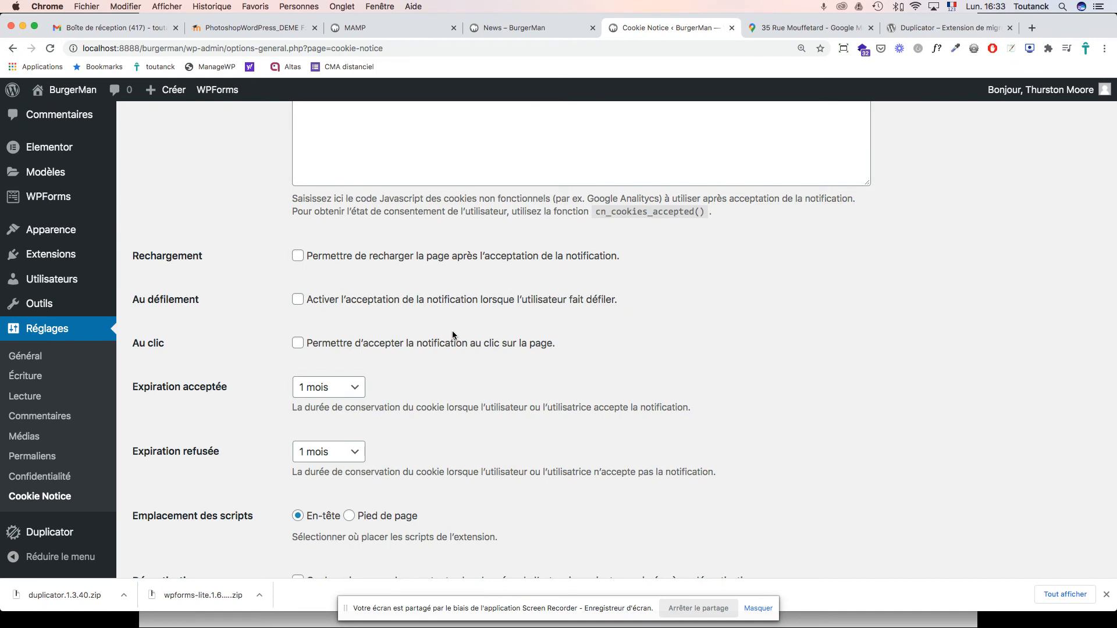
pyautogui.scroll(-6, 451, 330)
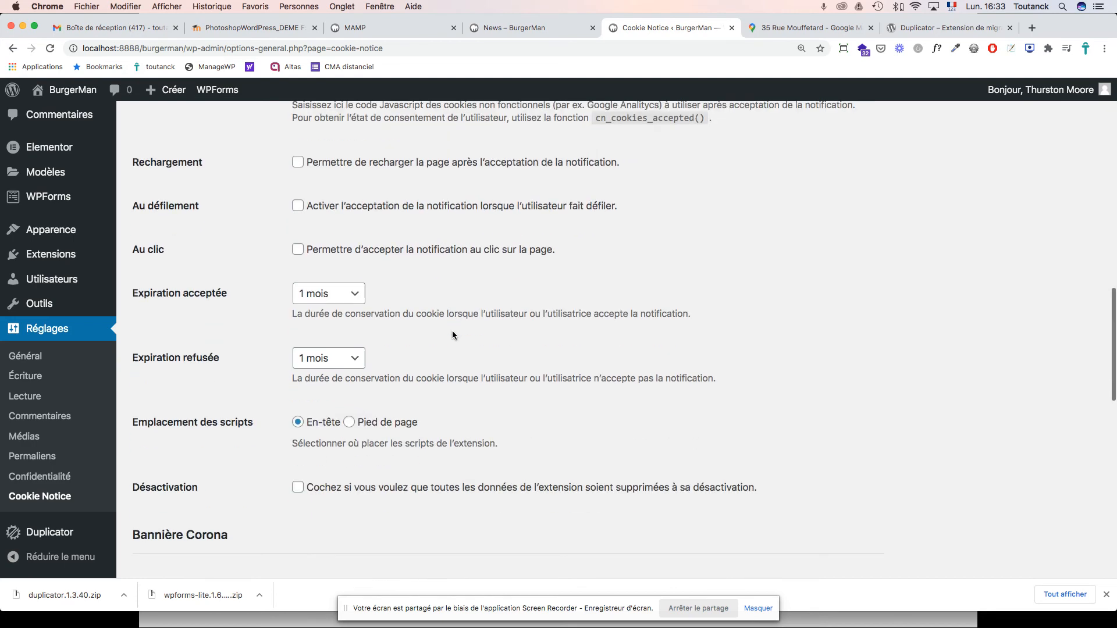
pyautogui.scroll(10, 452, 331)
pyautogui.scroll(5, 452, 330)
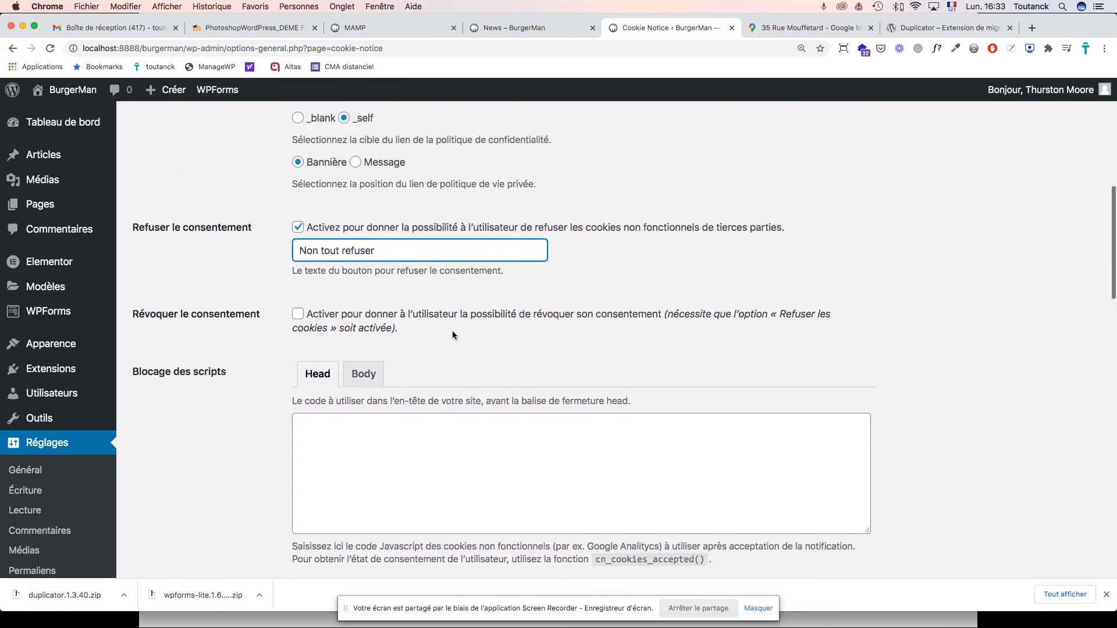
pyautogui.scroll(-3, 452, 330)
pyautogui.scroll(-10, 453, 336)
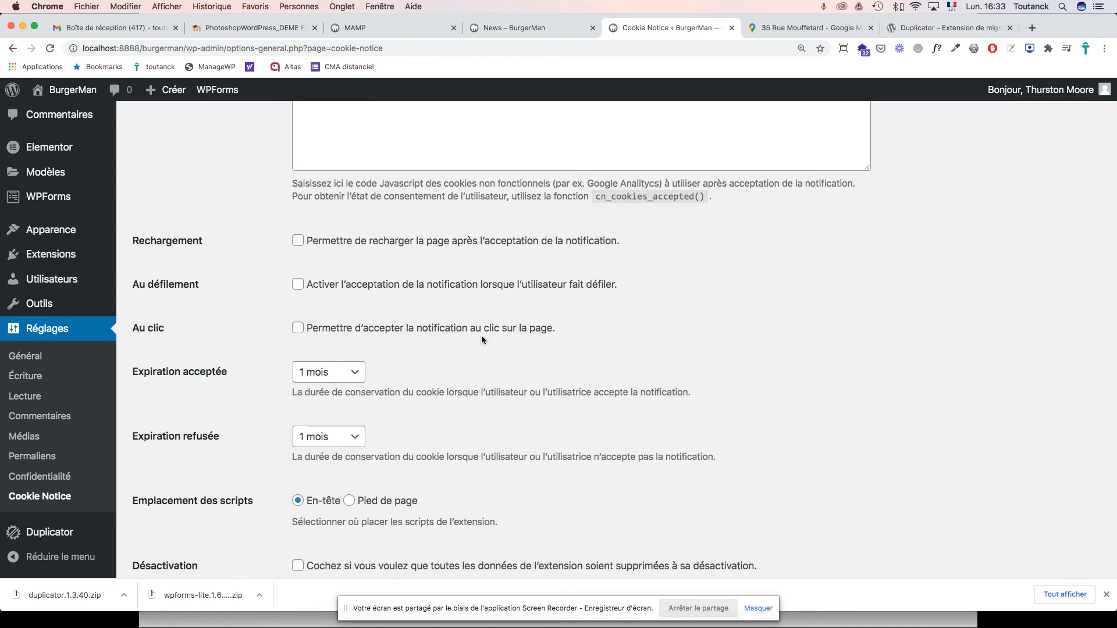
# Set both the accepted and refused cookie expiry periods (Expiration acceptée and Expiration refusée) to 3 mois.
pyautogui.scroll(-5, 514, 339)
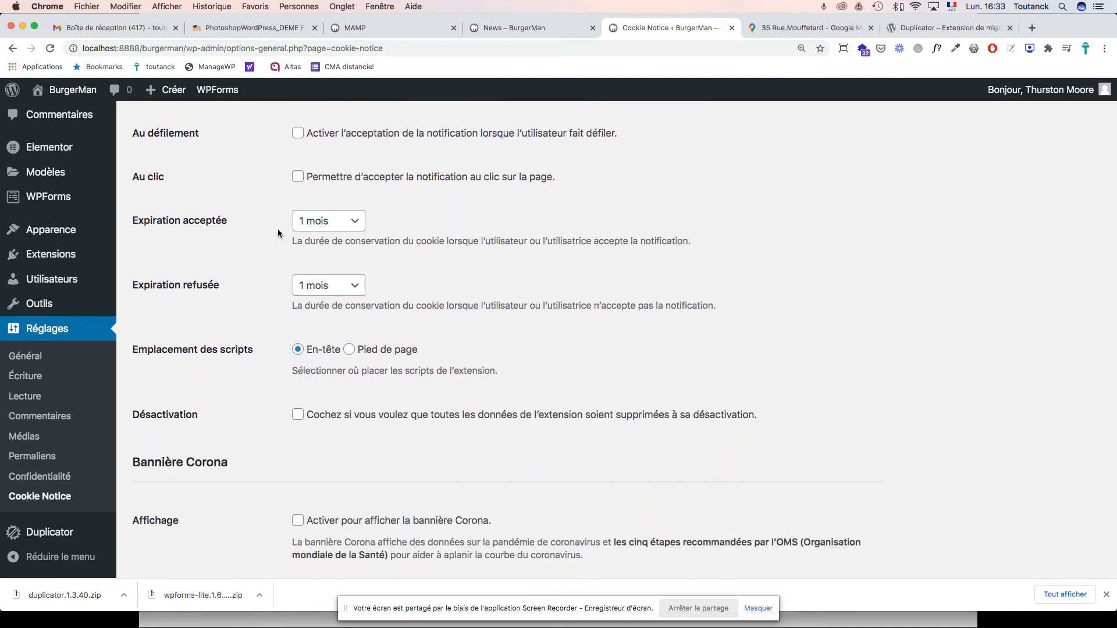
pyautogui.click(357, 222)
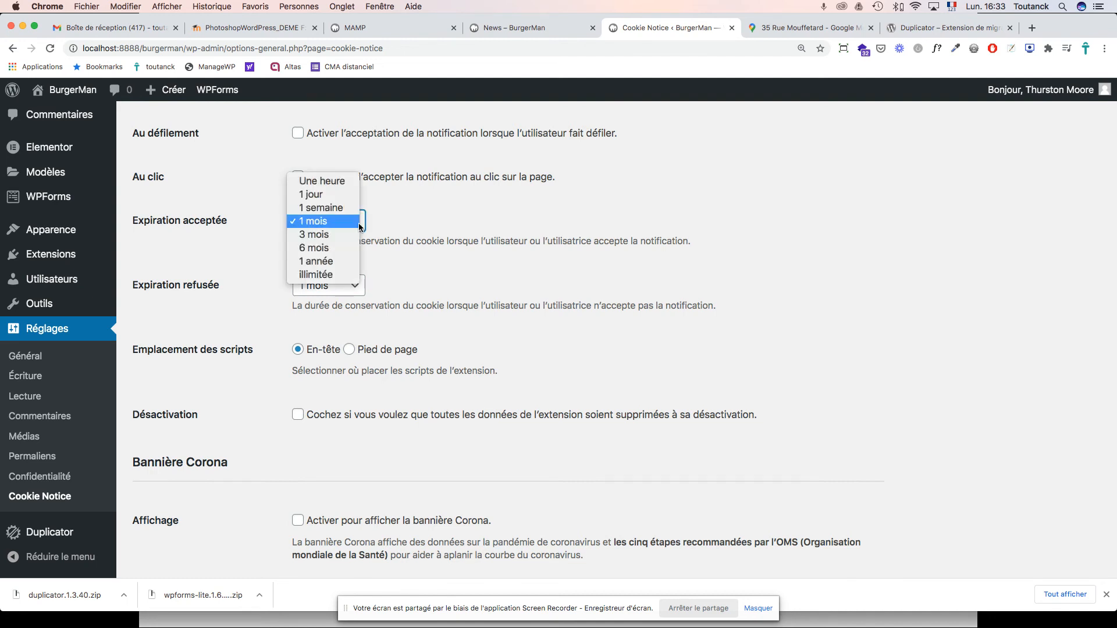
pyautogui.press('Down')
pyautogui.press('Return')
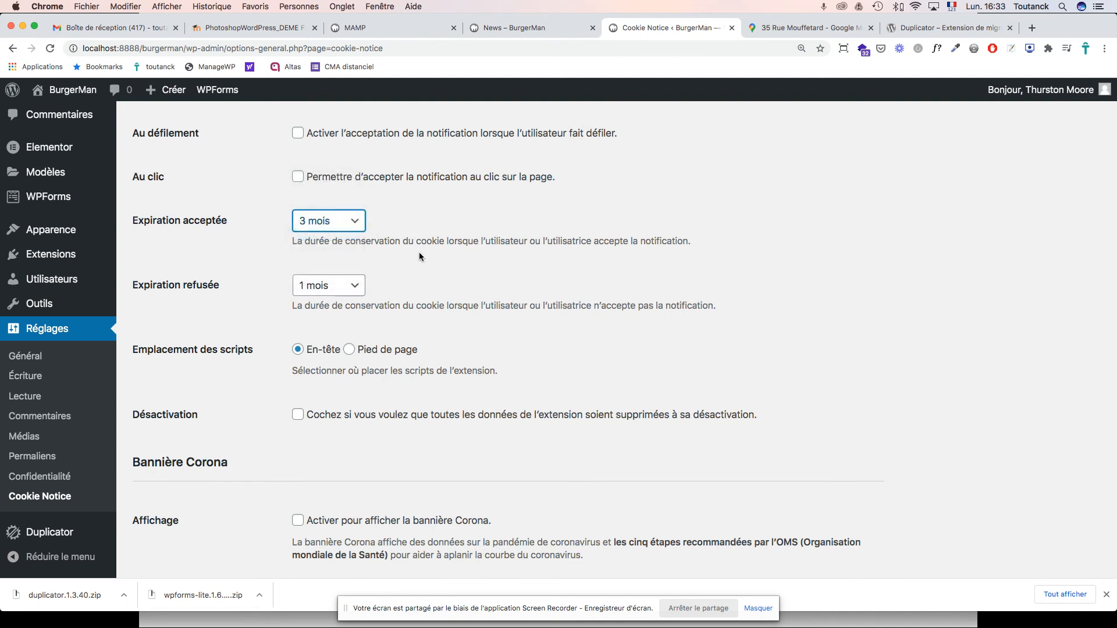
pyautogui.click(353, 285)
pyautogui.click(349, 298)
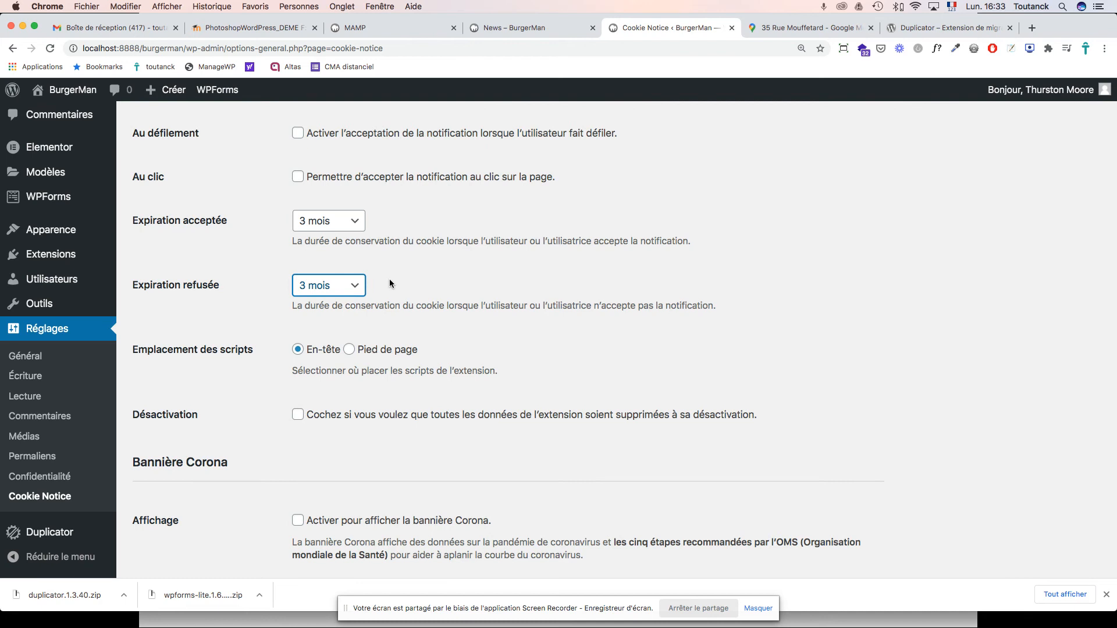
# Set the Cookie Notice script placement (Emplacement des scripts) to Pied de page.
pyautogui.scroll(-5, 398, 283)
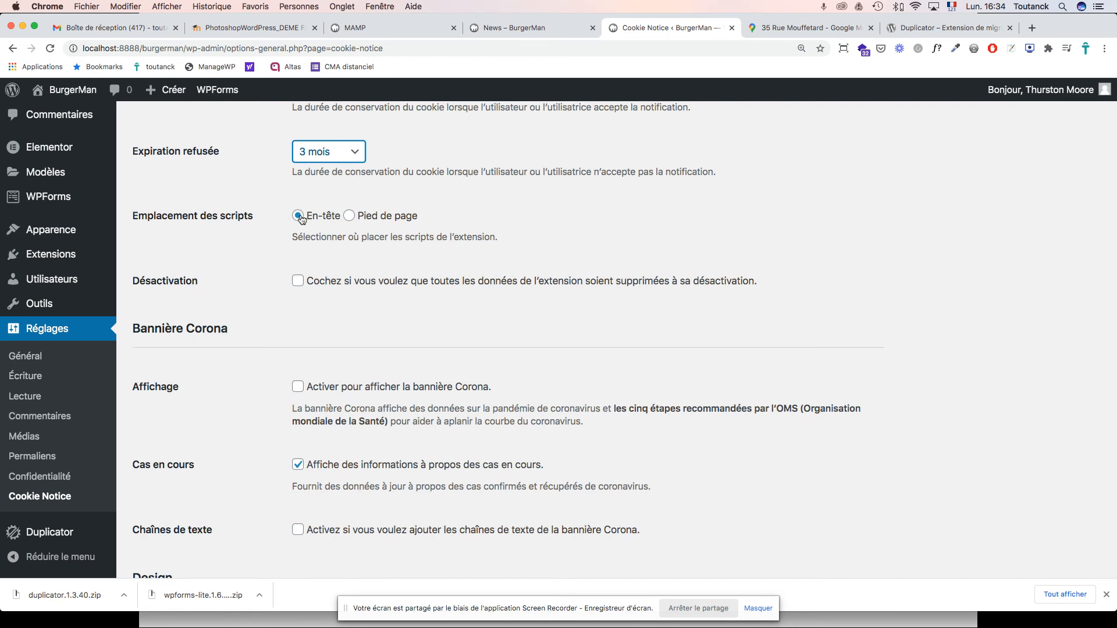
pyautogui.click(349, 215)
# Enable deletion of all plugin data on deactivation and turn off the Corona banner's current case information.
pyautogui.scroll(-1, 423, 267)
pyautogui.scroll(-1, 421, 263)
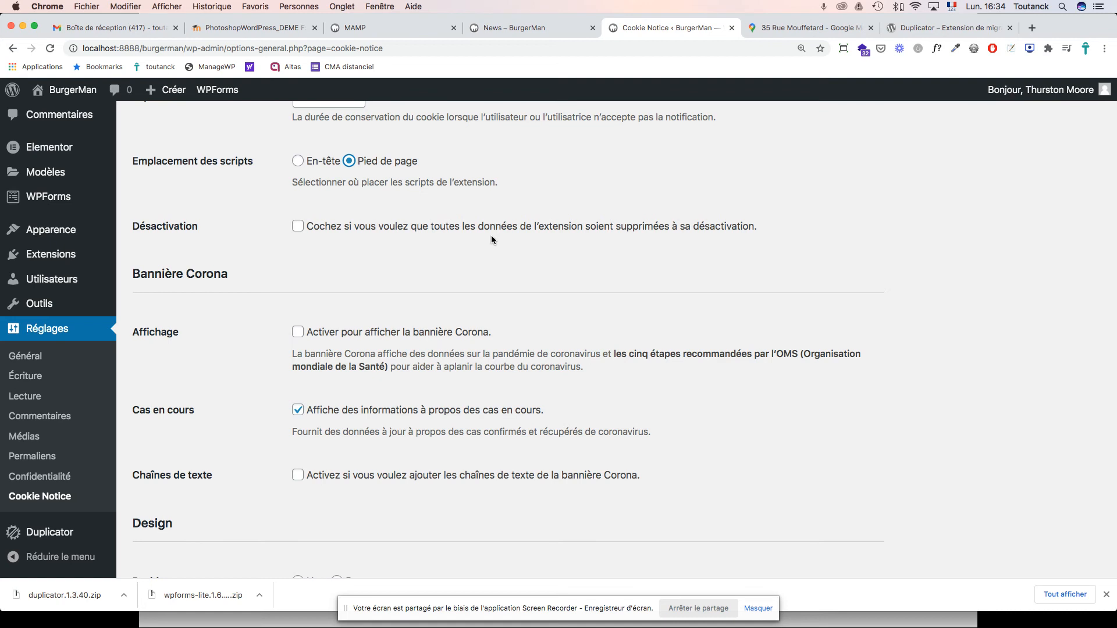
pyautogui.click(298, 226)
pyautogui.scroll(-5, 396, 344)
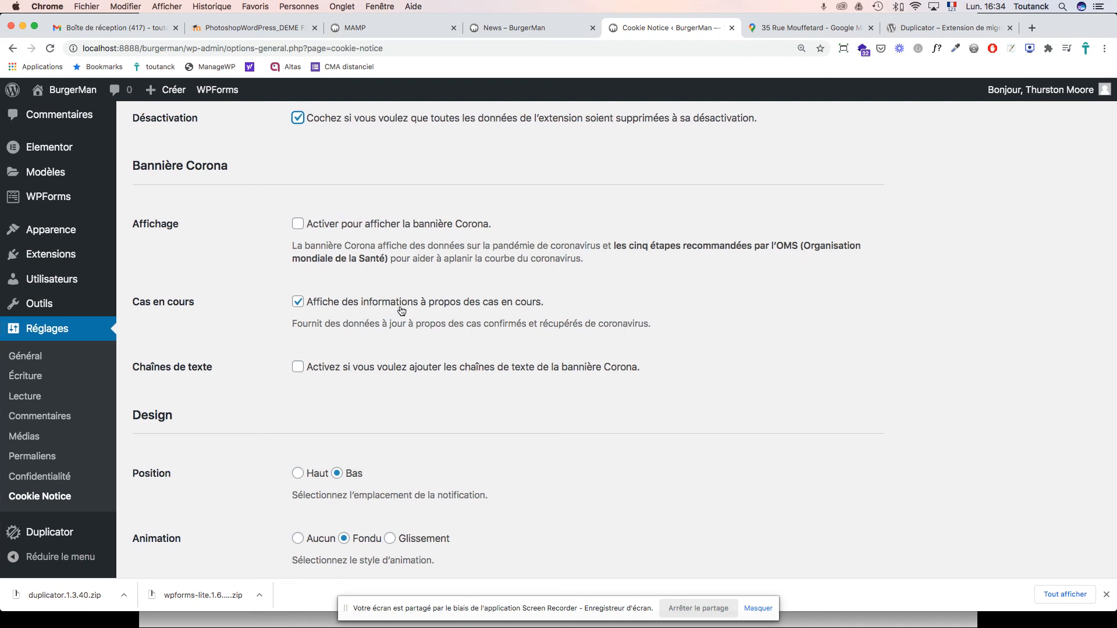
pyautogui.click(308, 304)
# Lower the cookie bar's opacity in the Design settings and save the Cookie Notice changes.
pyautogui.scroll(-2, 389, 351)
pyautogui.scroll(-5, 389, 350)
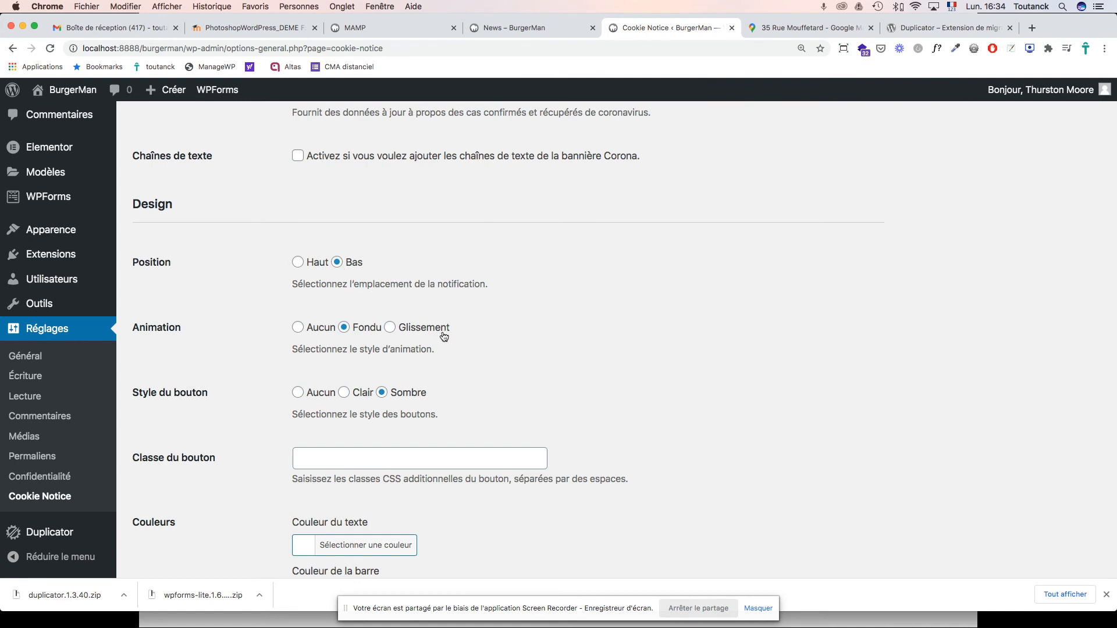
pyautogui.scroll(-2, 442, 333)
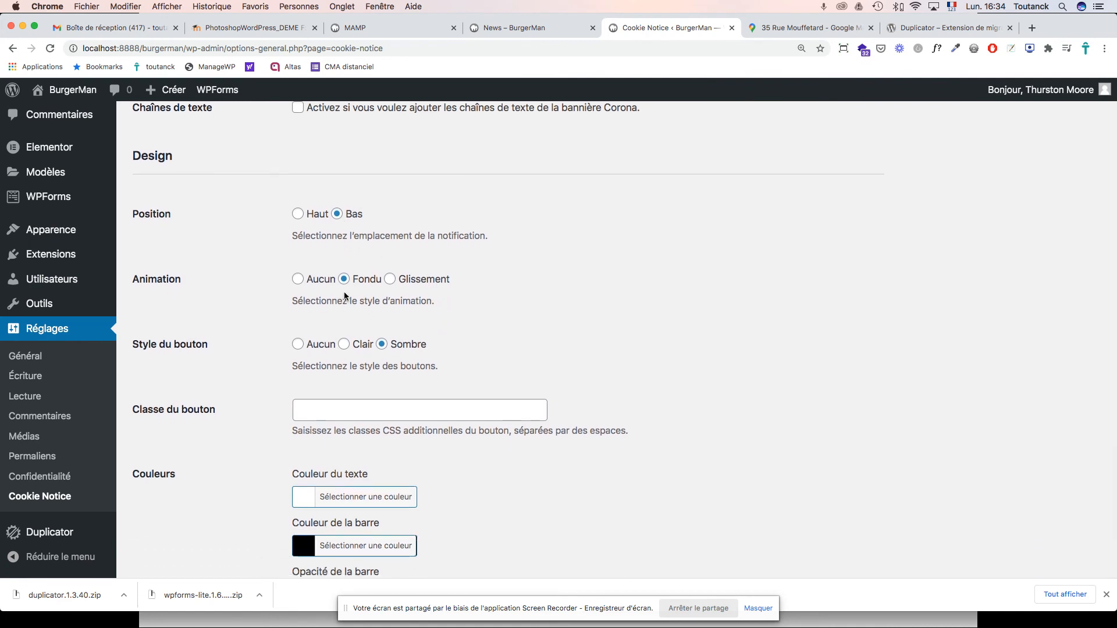
pyautogui.scroll(-4, 348, 297)
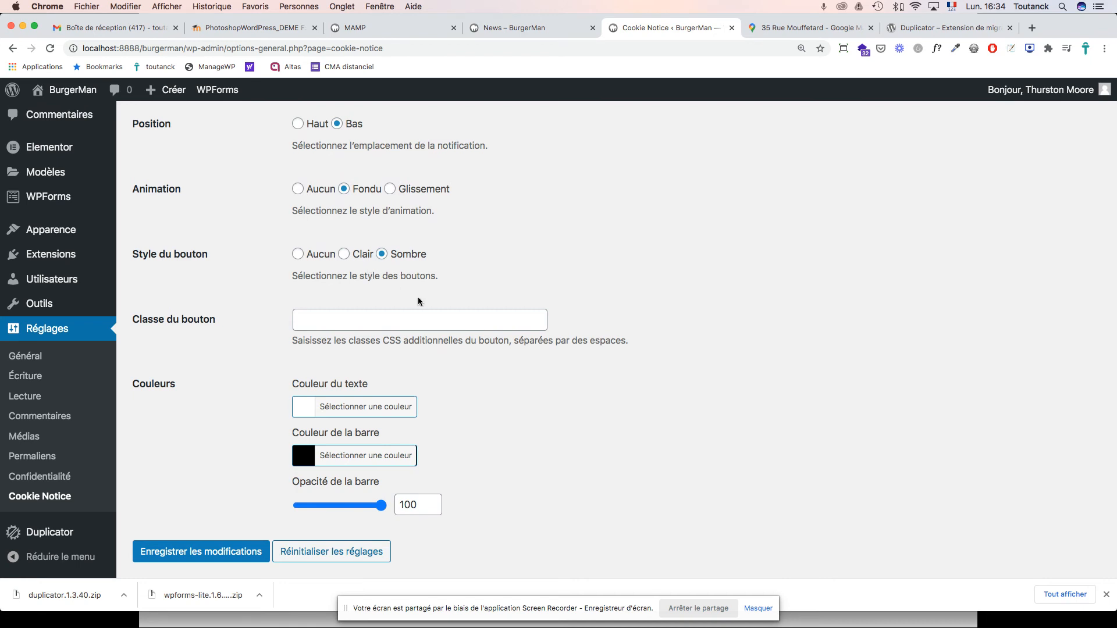
pyautogui.scroll(-2, 423, 302)
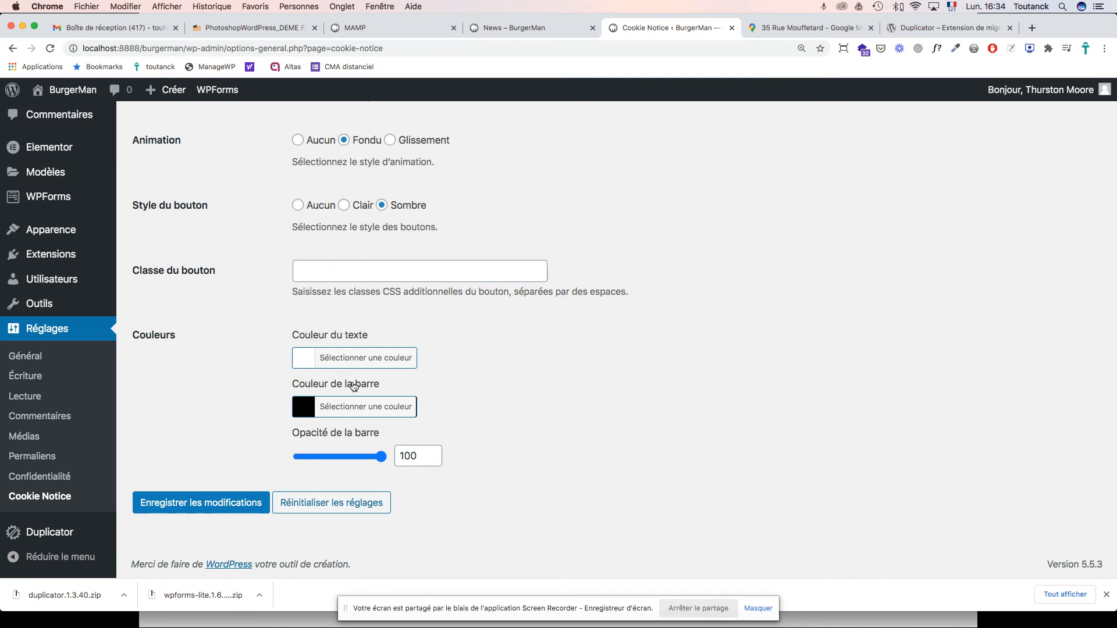
pyautogui.moveTo(381, 457); pyautogui.dragTo(350, 459)
pyautogui.click(233, 503)
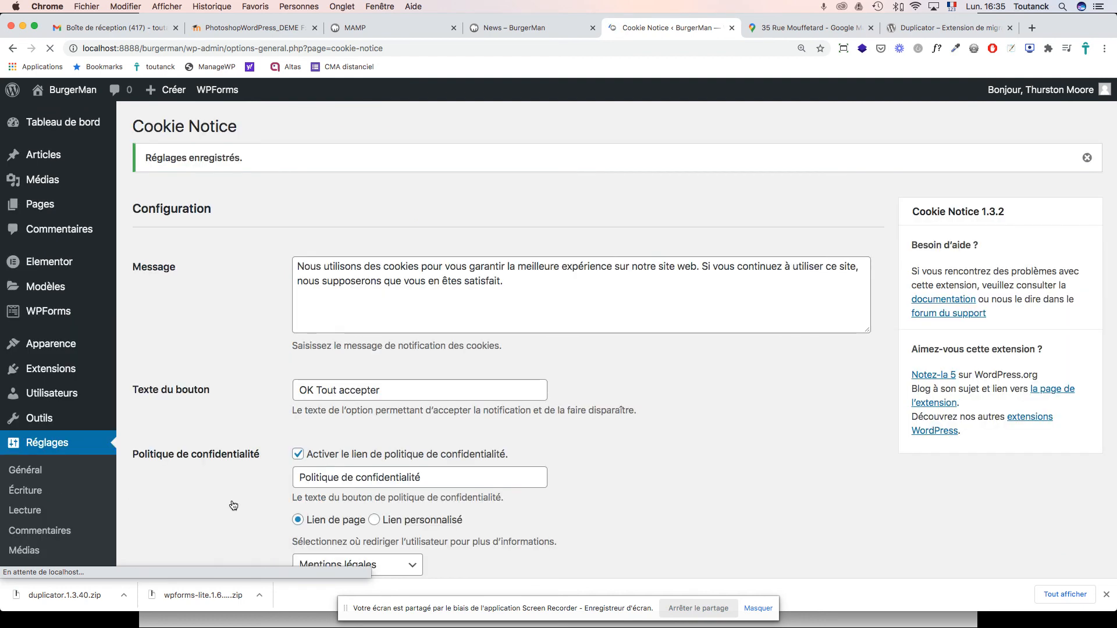
# Reload the BurgerMan News page, refuse all cookies in the notice and view the page footer.
pyautogui.click(532, 31)
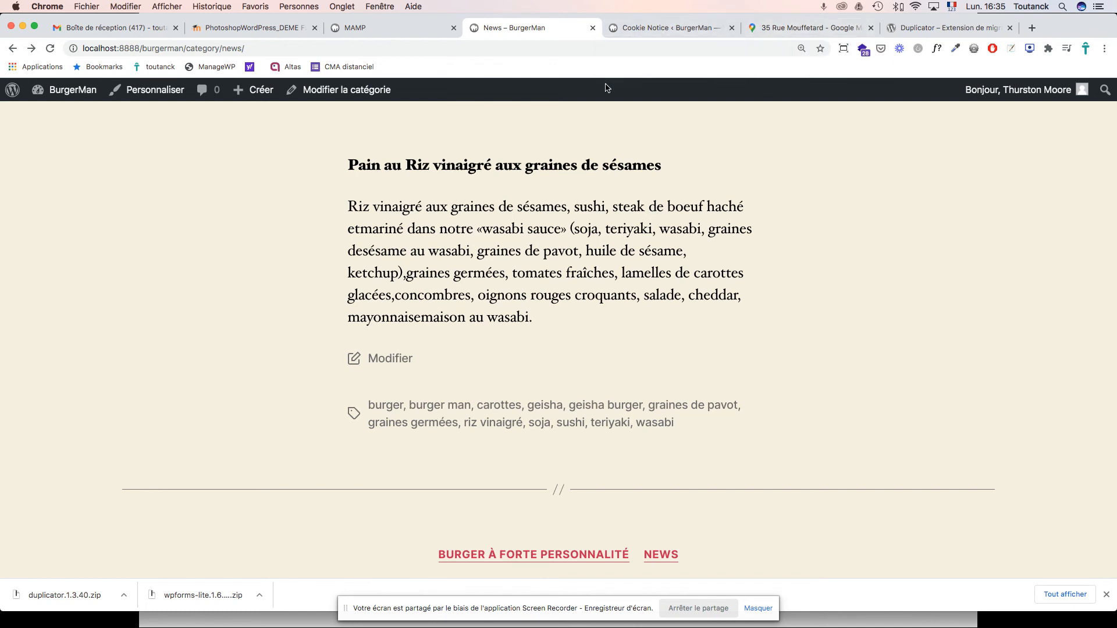
pyautogui.press('super+r')
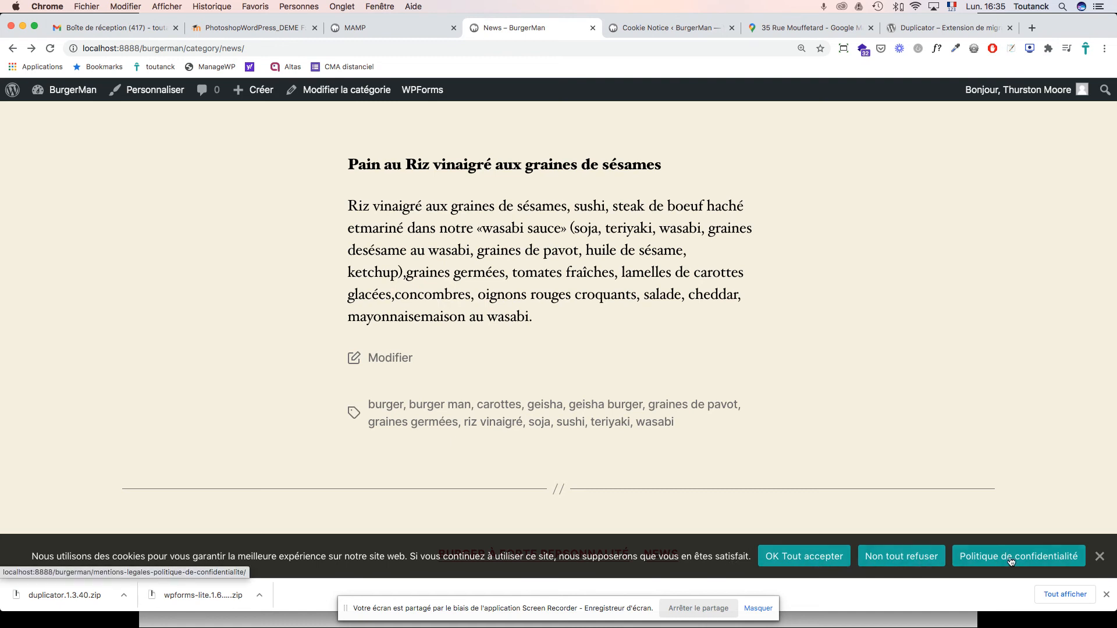
pyautogui.click(878, 557)
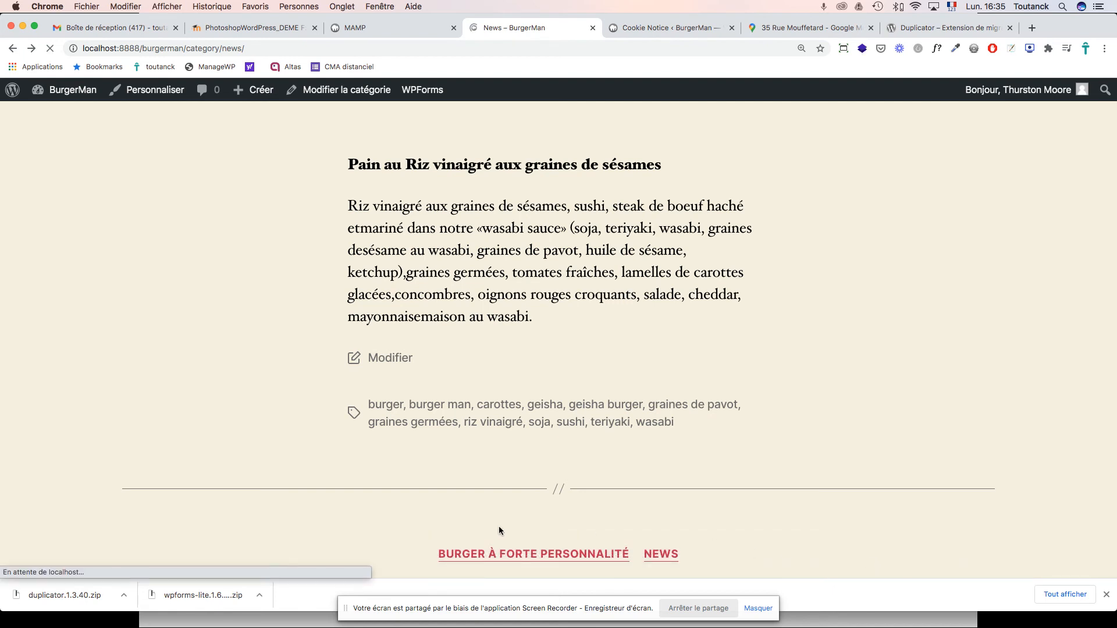
pyautogui.scroll(-20, 643, 552)
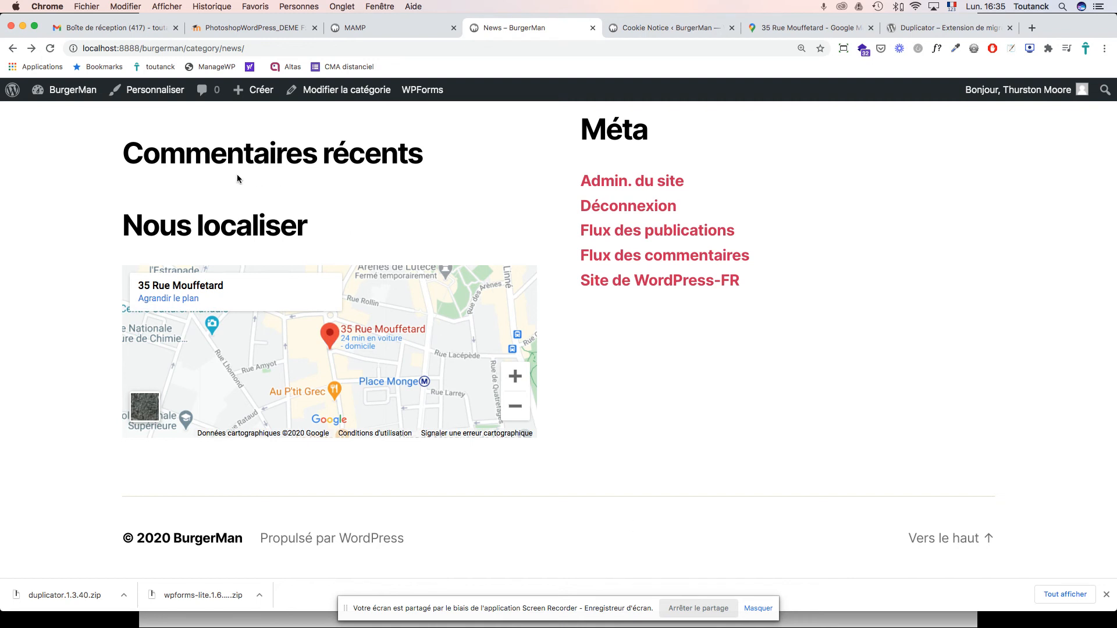
# Switch to the course PDF in Acrobat, read slide 7.10 on plugin recommendations and updates, and exit full screen.
pyautogui.press('super+Tab')
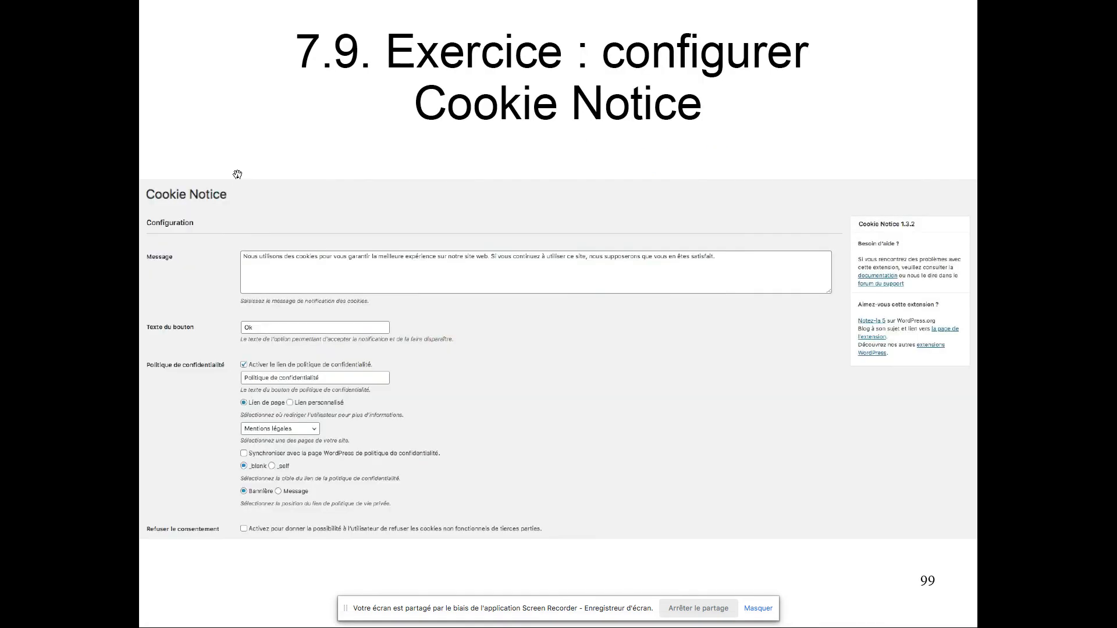
pyautogui.press('Right')
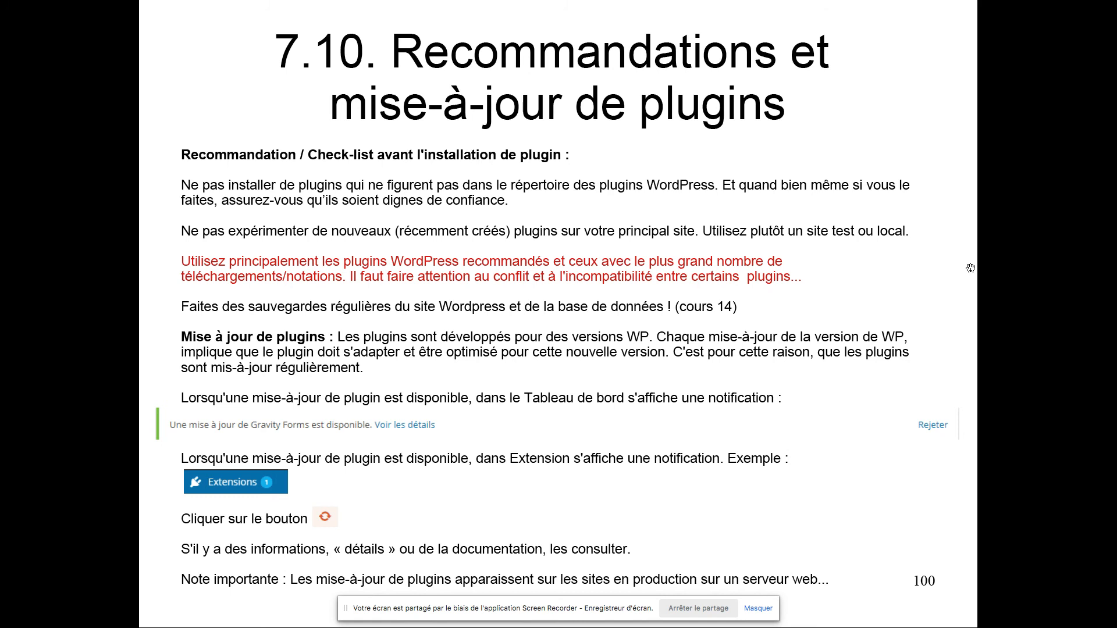
pyautogui.press('Escape')
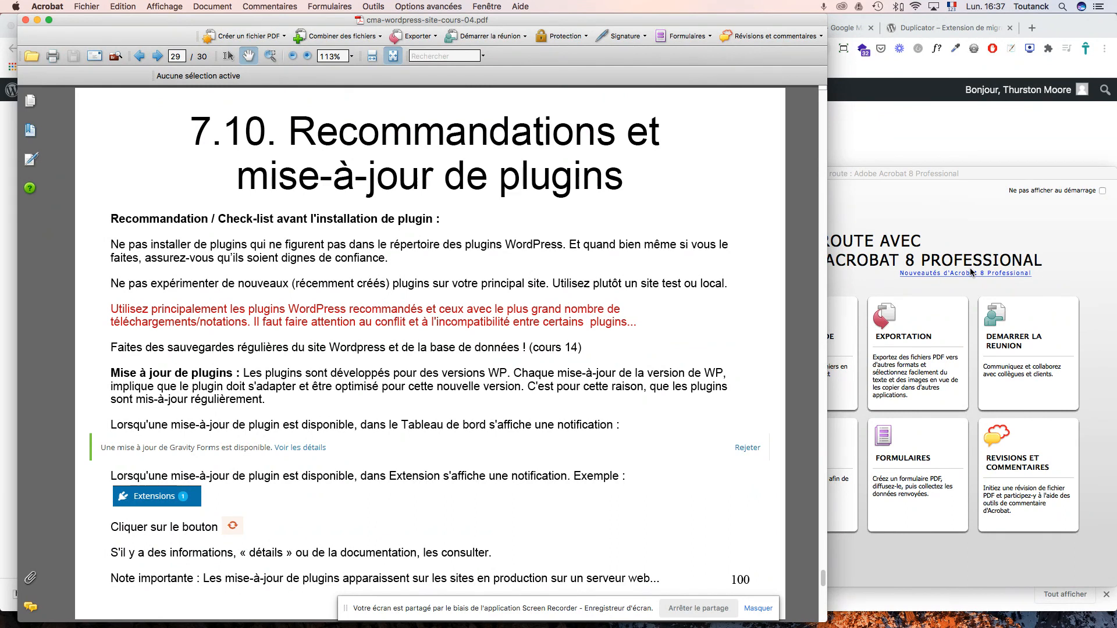
# Switch back to Chrome, search Google for "amelia wp plugin" in a new tab and open the Amelia WordPress booking plugin site.
pyautogui.press('super+Tab')
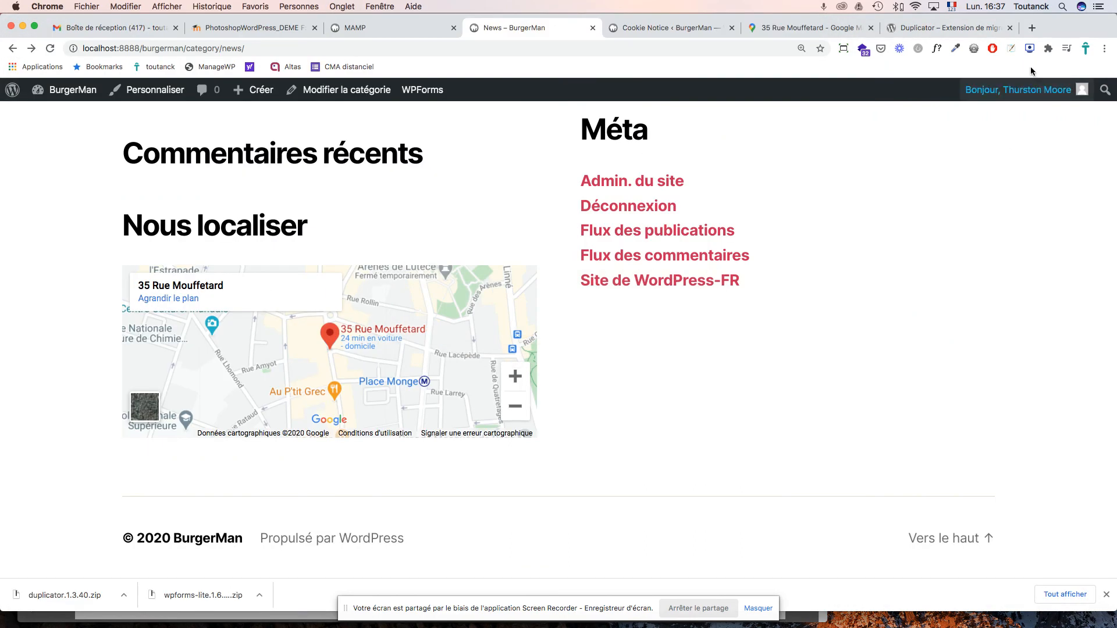
pyautogui.click(1031, 28)
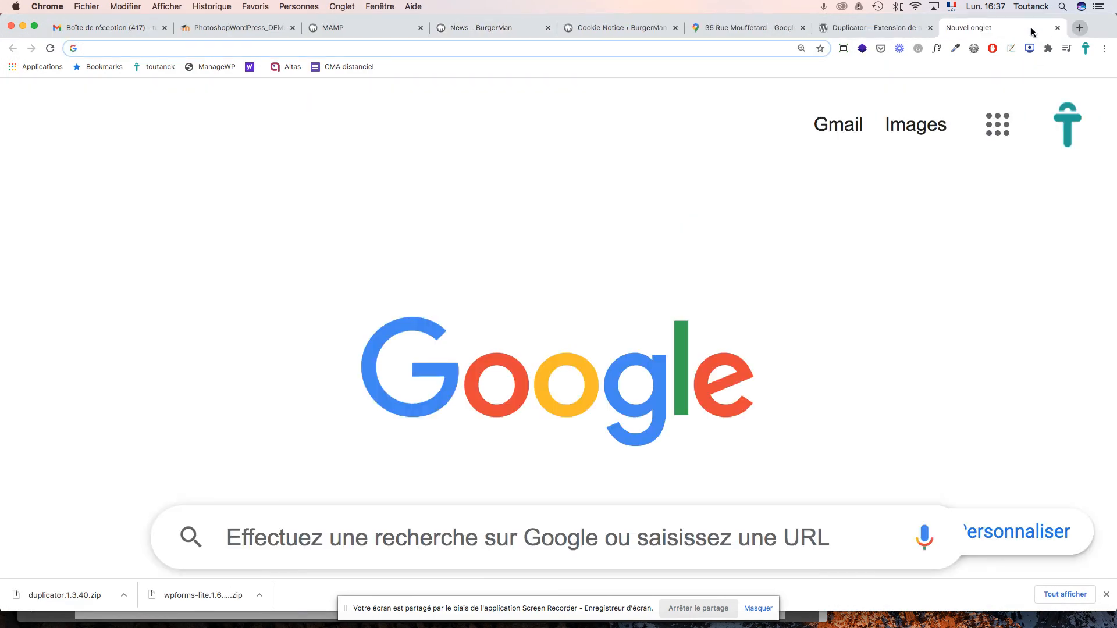
pyautogui.click(281, 543)
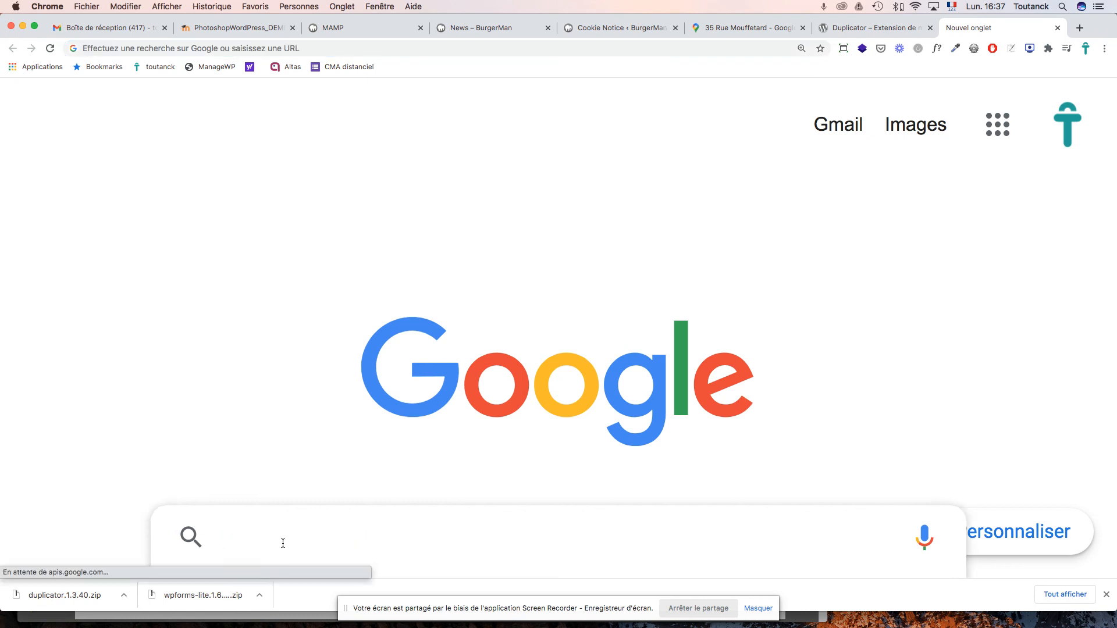
pyautogui.write('amelia')
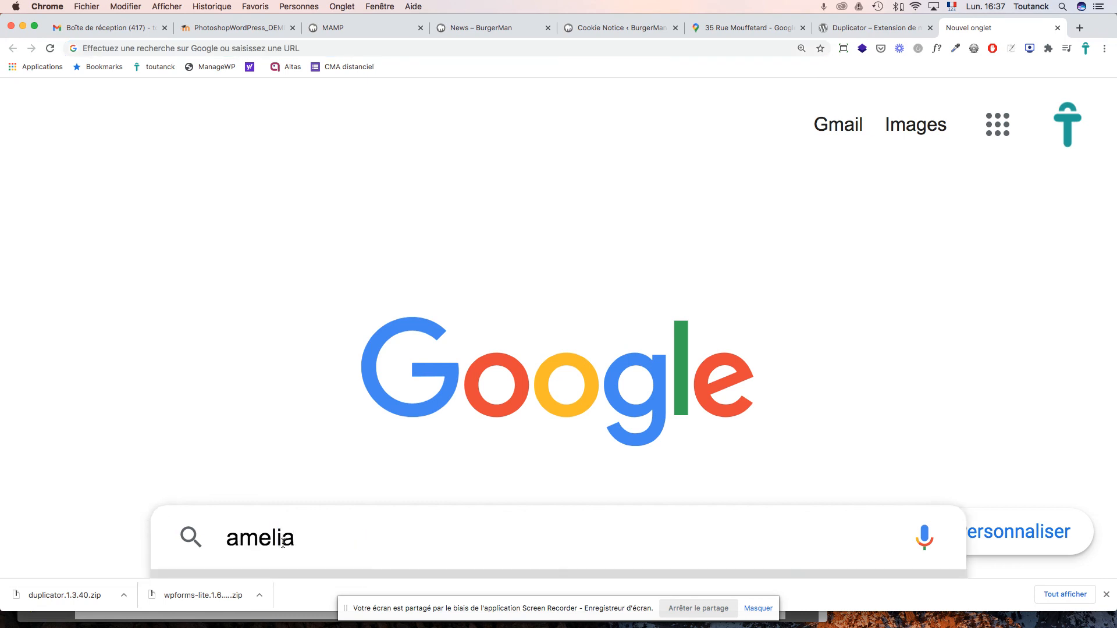
pyautogui.write(' wp plugin')
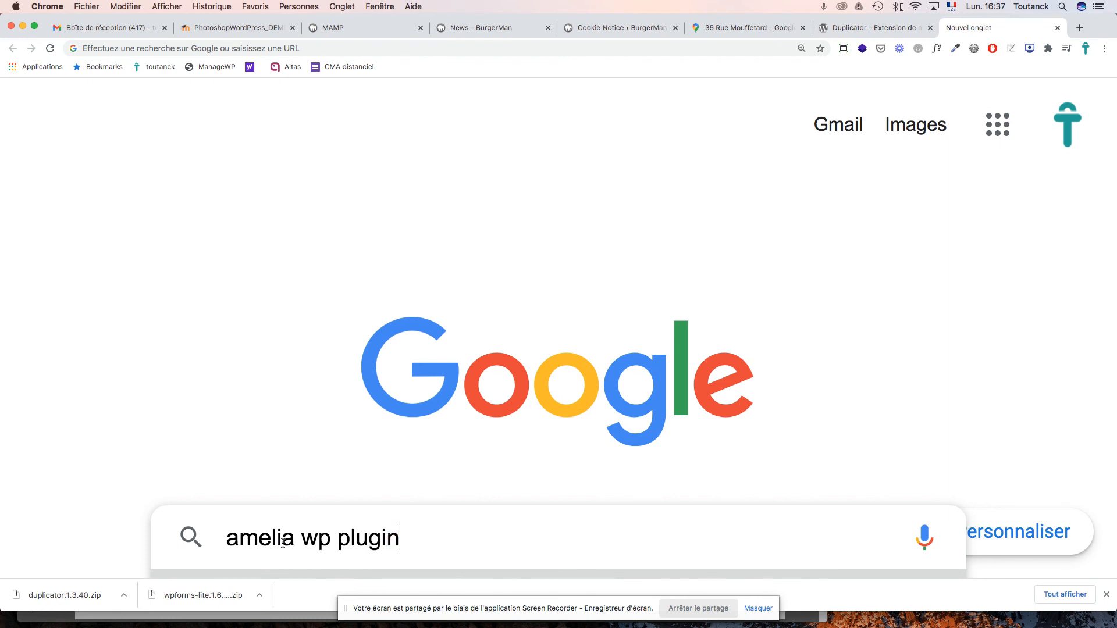
pyautogui.press('Return')
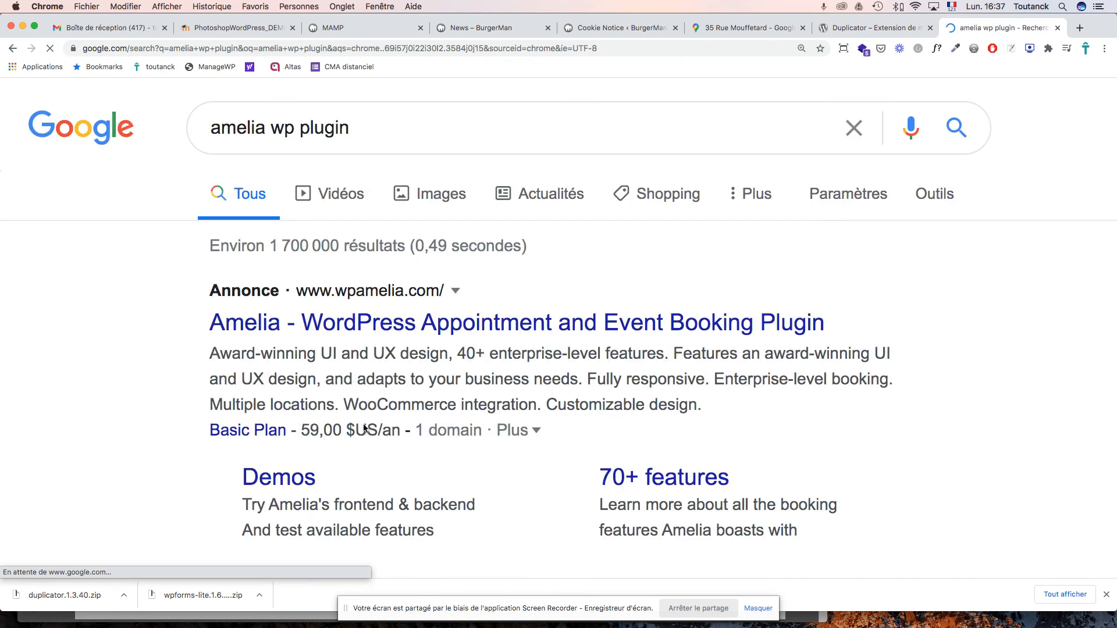
pyautogui.click(404, 331)
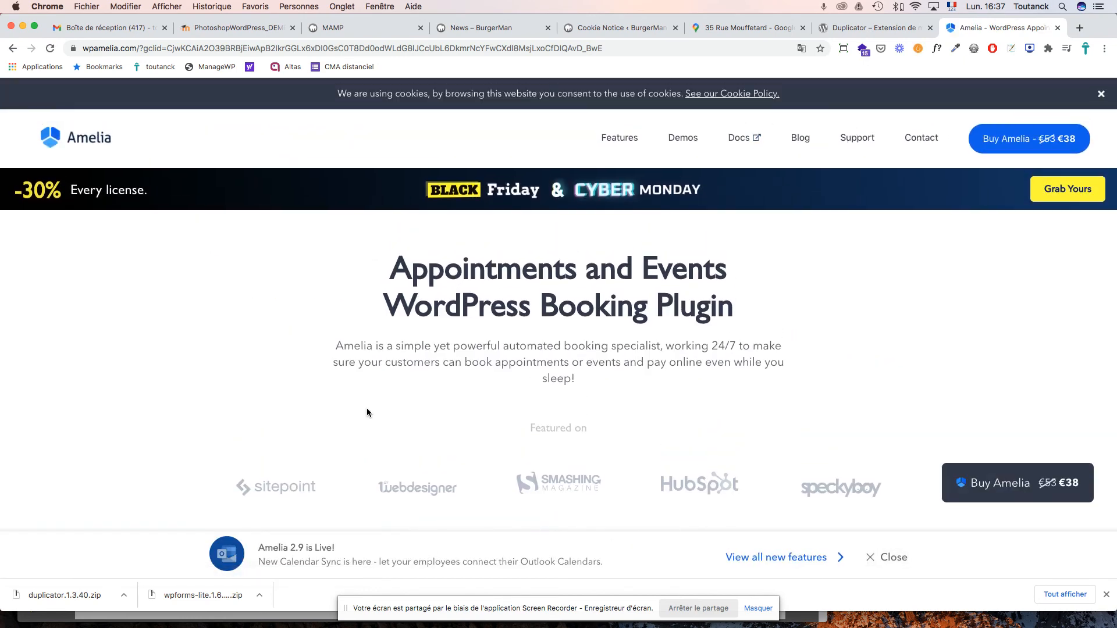
# Examine the Amelia home page, including its booking plugin description, suggested business types and demo section.
pyautogui.scroll(-10, 367, 411)
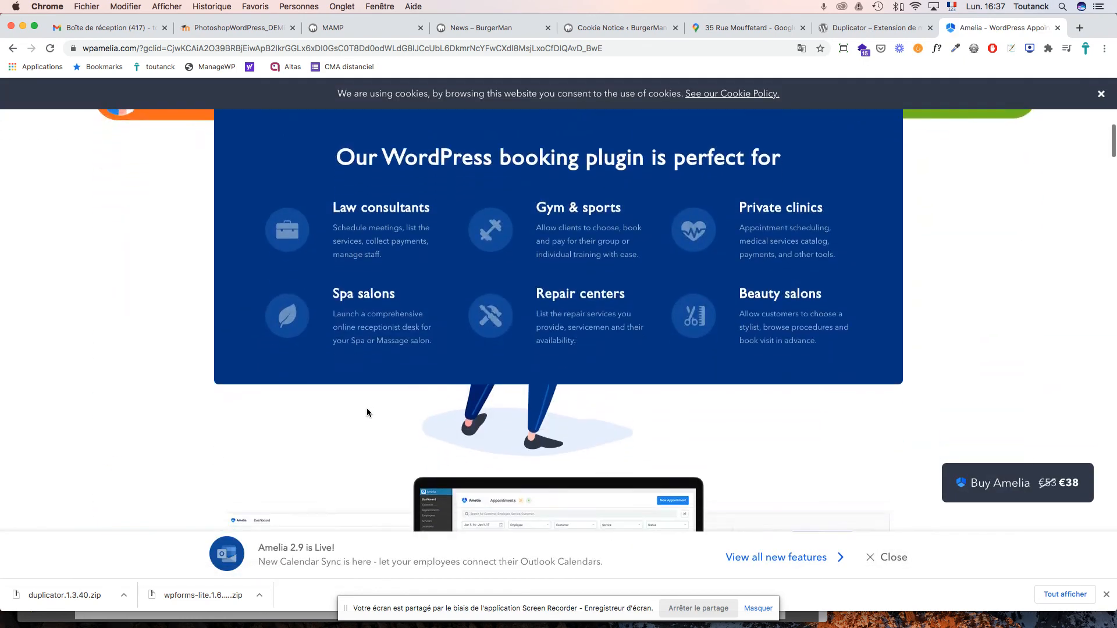
pyautogui.scroll(15, 366, 410)
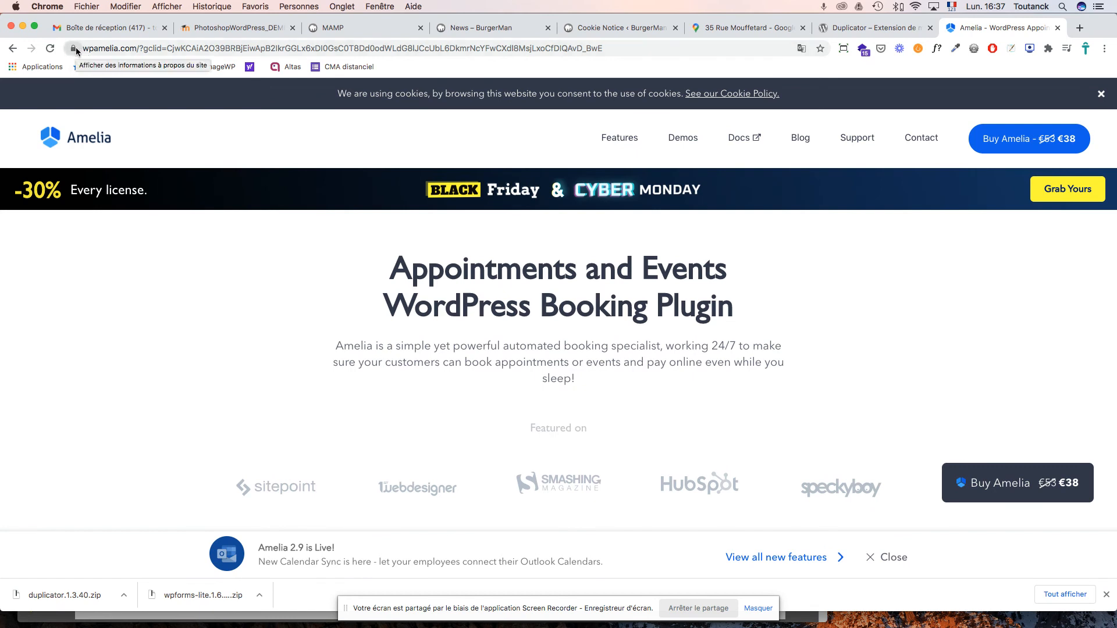
pyautogui.scroll(2, 414, 257)
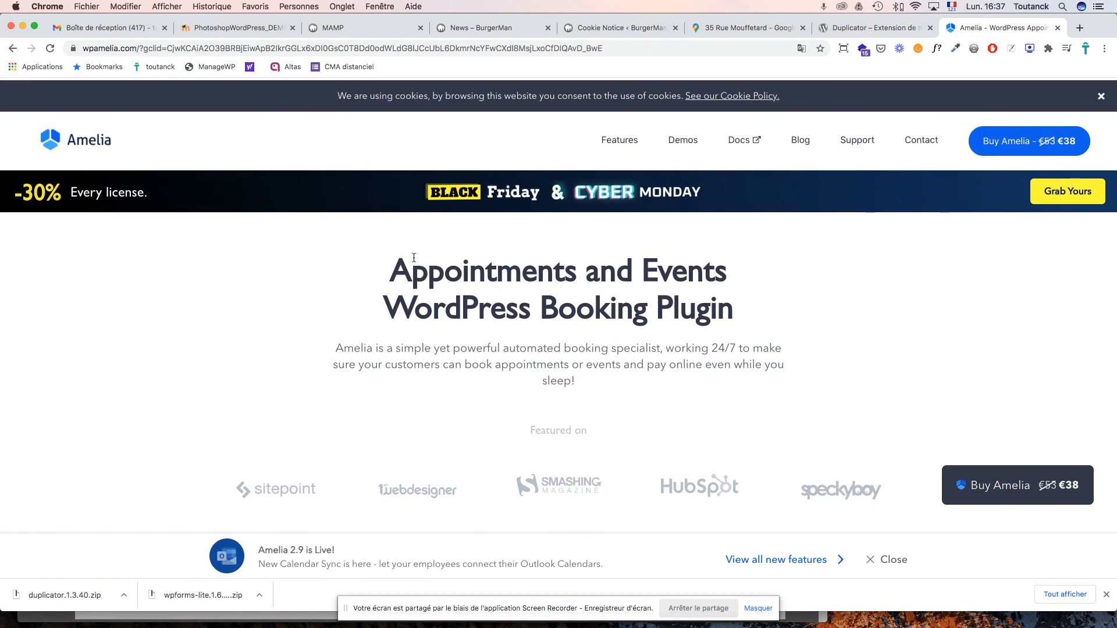
pyautogui.scroll(-1, 398, 313)
pyautogui.scroll(1, 398, 312)
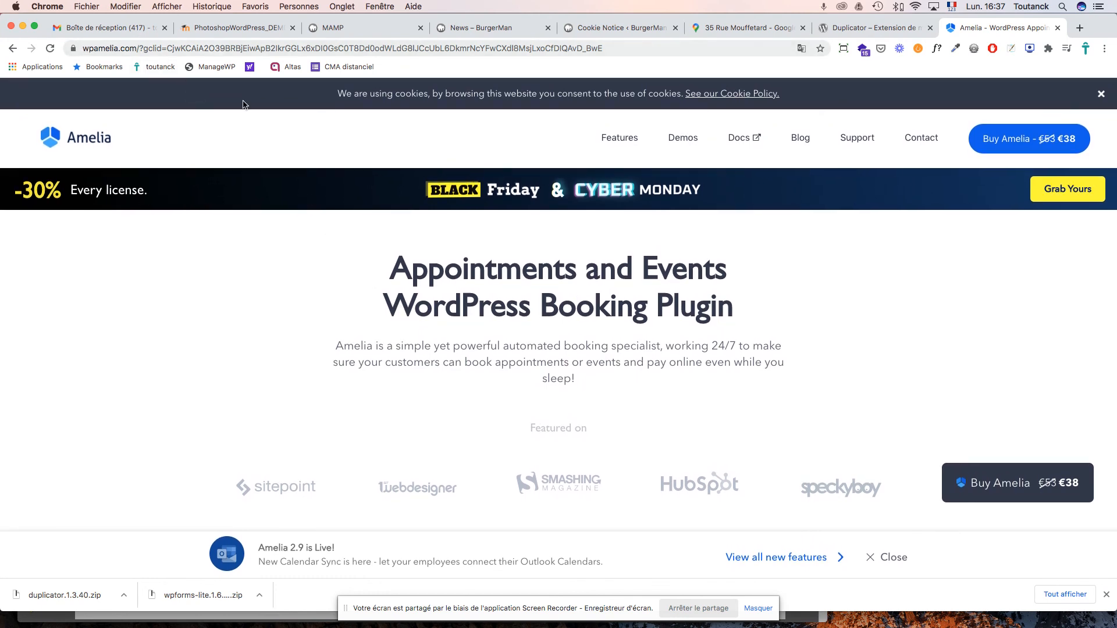
pyautogui.scroll(-5, 535, 243)
pyautogui.scroll(-5, 534, 243)
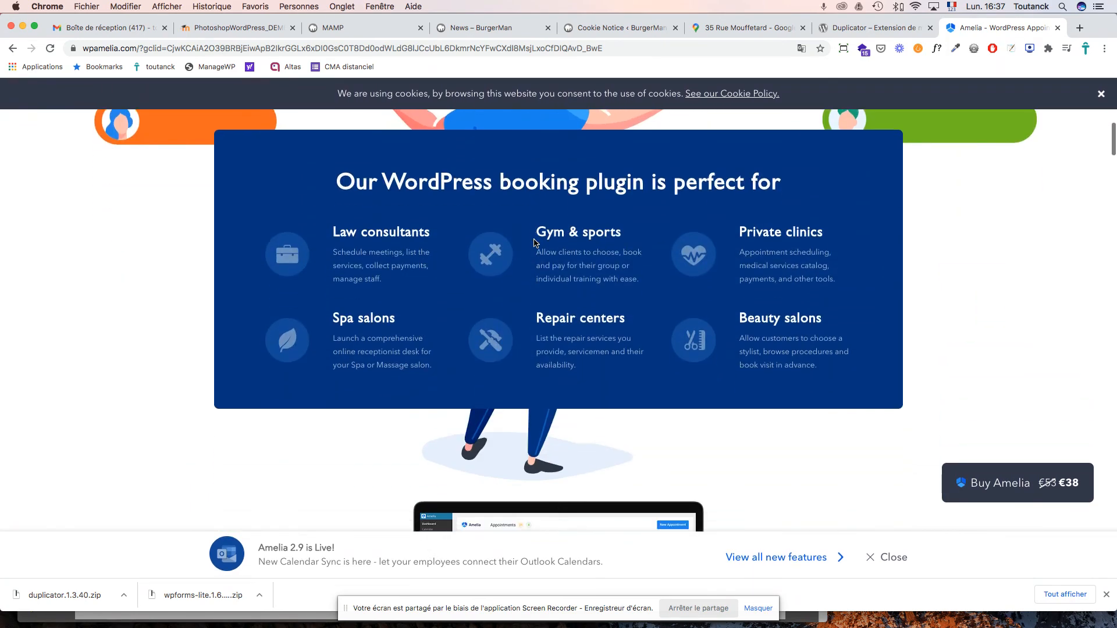
pyautogui.scroll(5, 535, 243)
pyautogui.scroll(5, 534, 243)
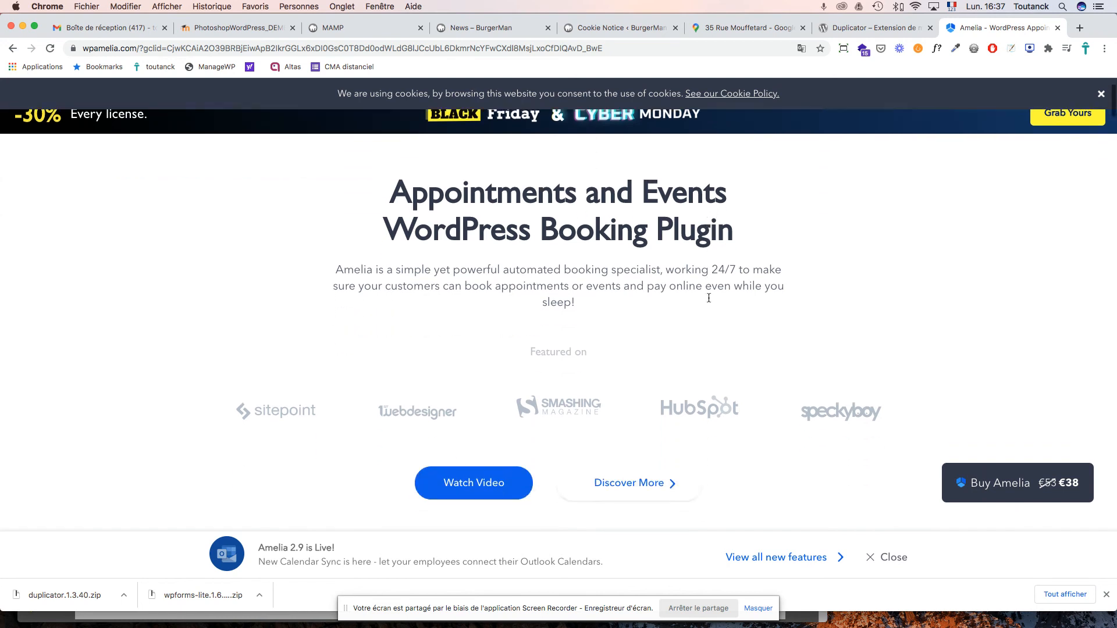
pyautogui.scroll(-5, 708, 297)
pyautogui.scroll(2, 708, 297)
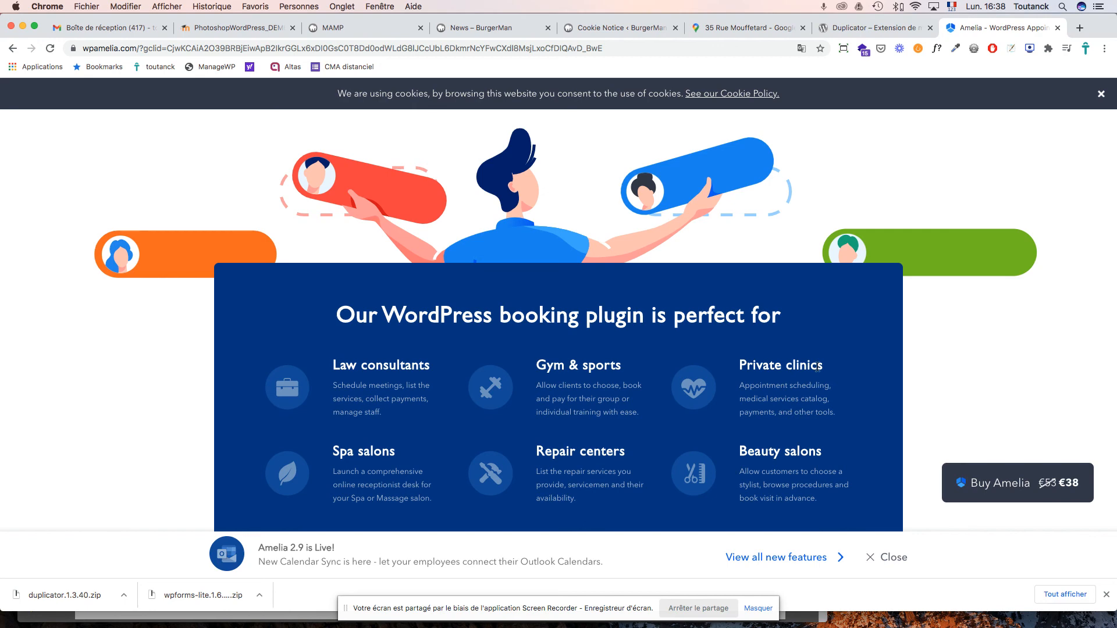
pyautogui.scroll(-6, 803, 464)
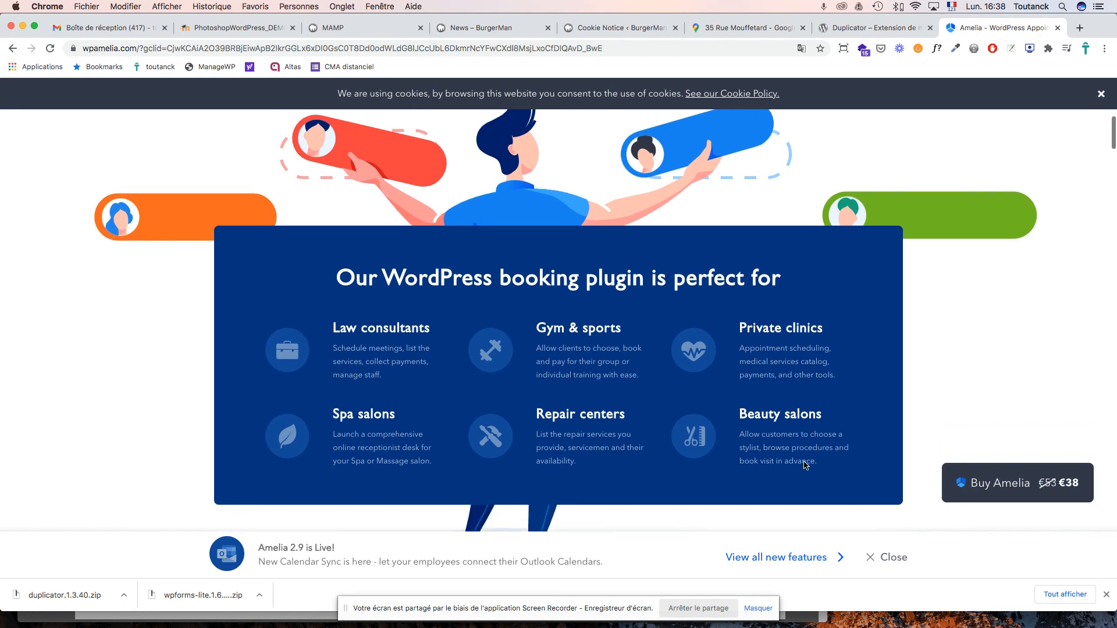
pyautogui.scroll(-2, 803, 465)
pyautogui.scroll(-8, 803, 466)
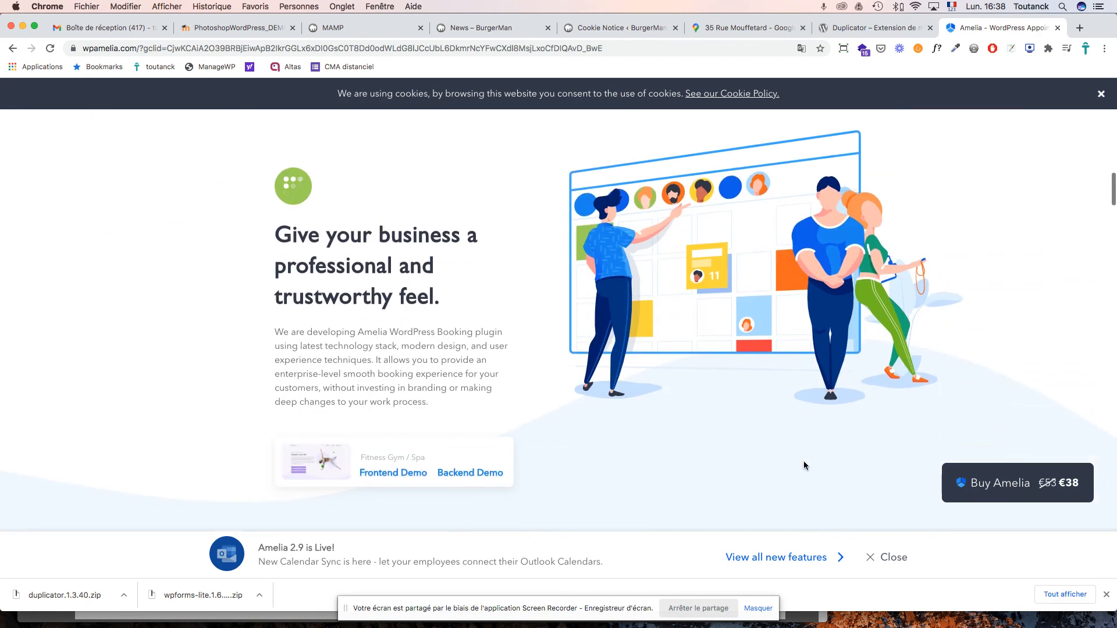
# Read the rest of the Amelia home page, covering its automation features, industry reviews, booking widgets and customizable design, and return to its header.
pyautogui.scroll(-7, 804, 466)
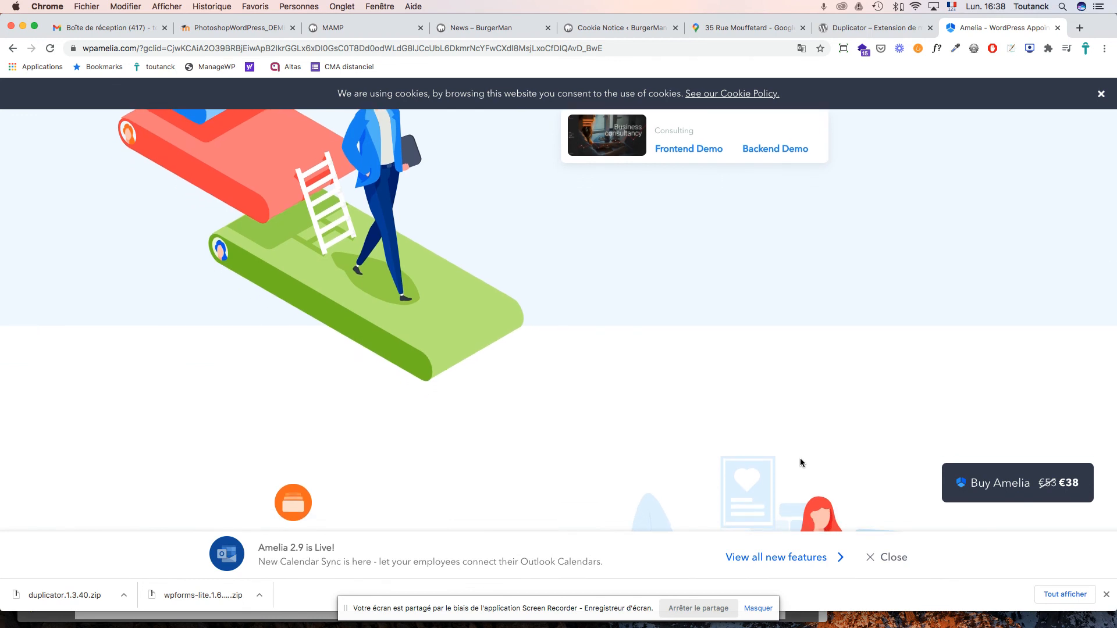
pyautogui.scroll(3, 756, 430)
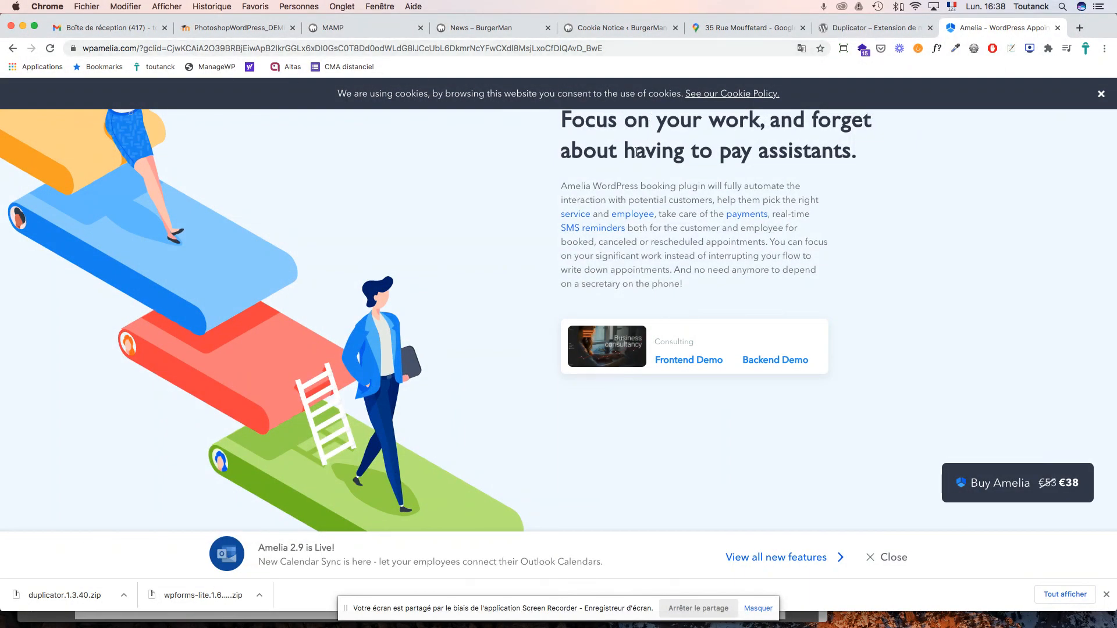
pyautogui.scroll(-15, 586, 209)
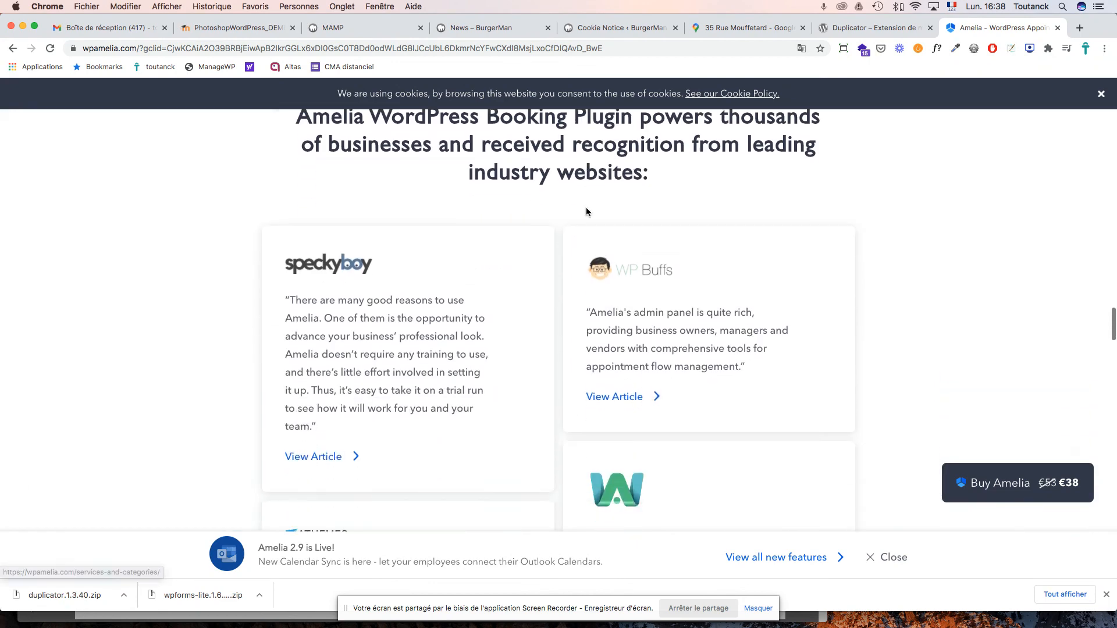
pyautogui.scroll(-10, 585, 207)
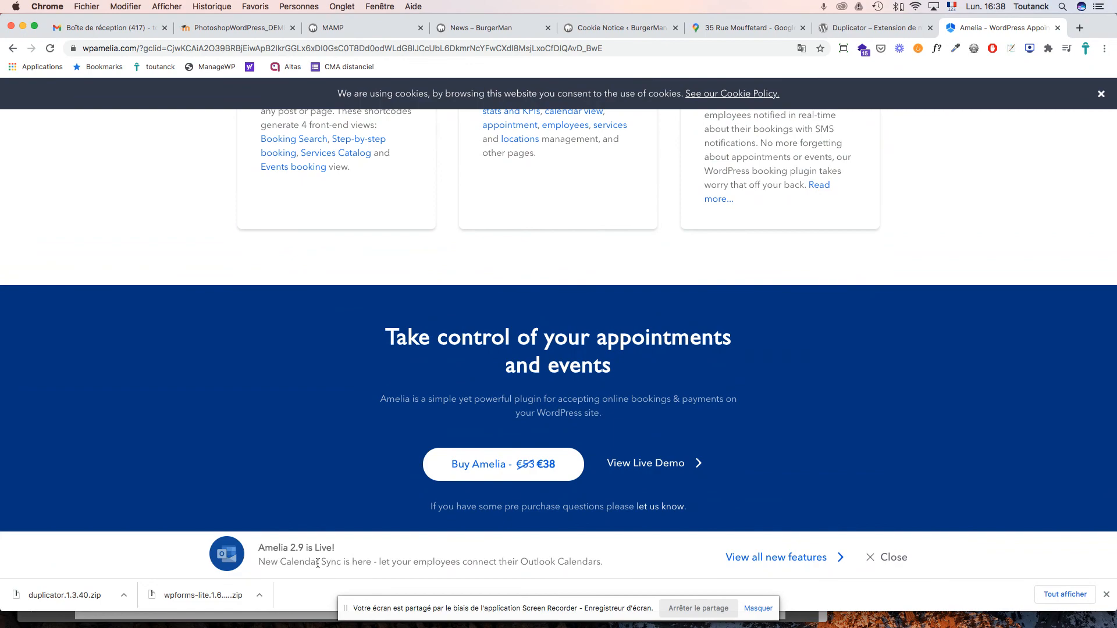
pyautogui.scroll(10, 732, 267)
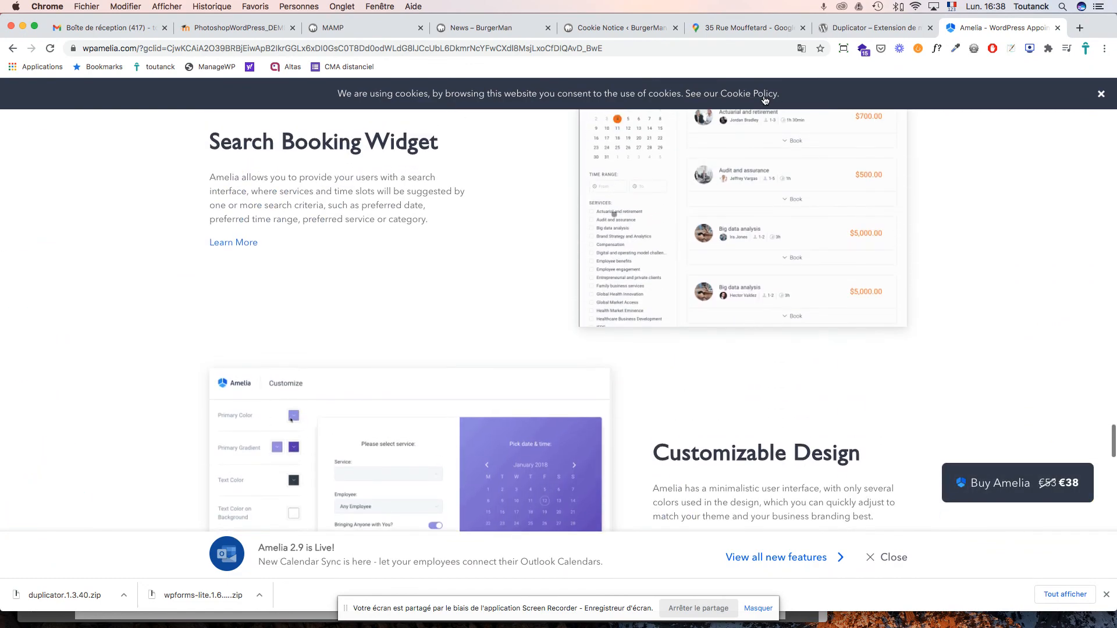
pyautogui.scroll(8, 1047, 163)
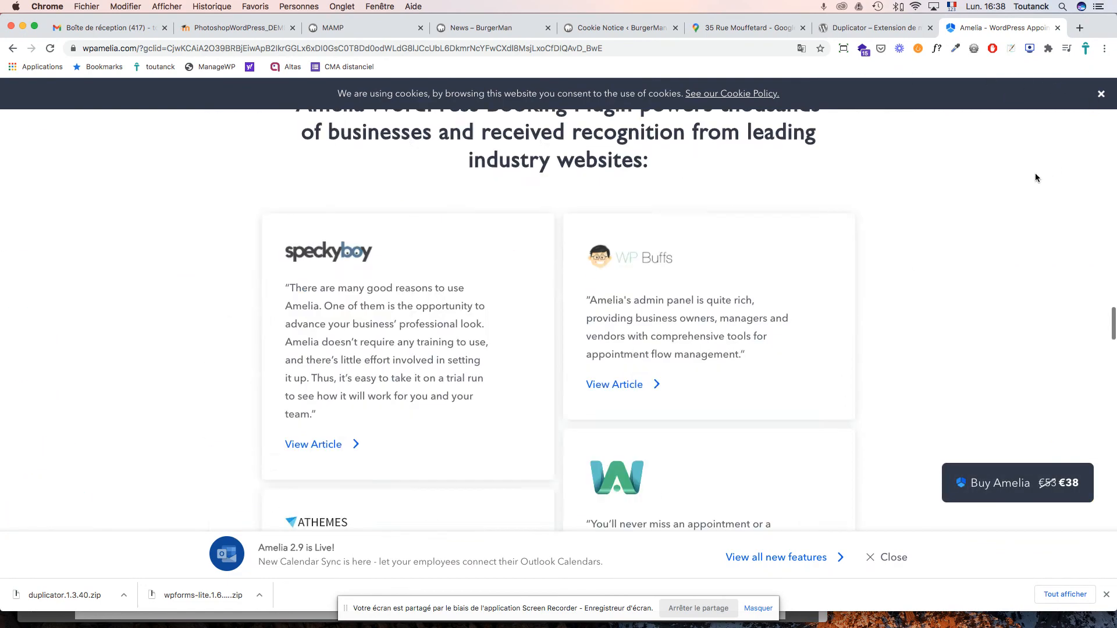
pyautogui.scroll(15, 1035, 177)
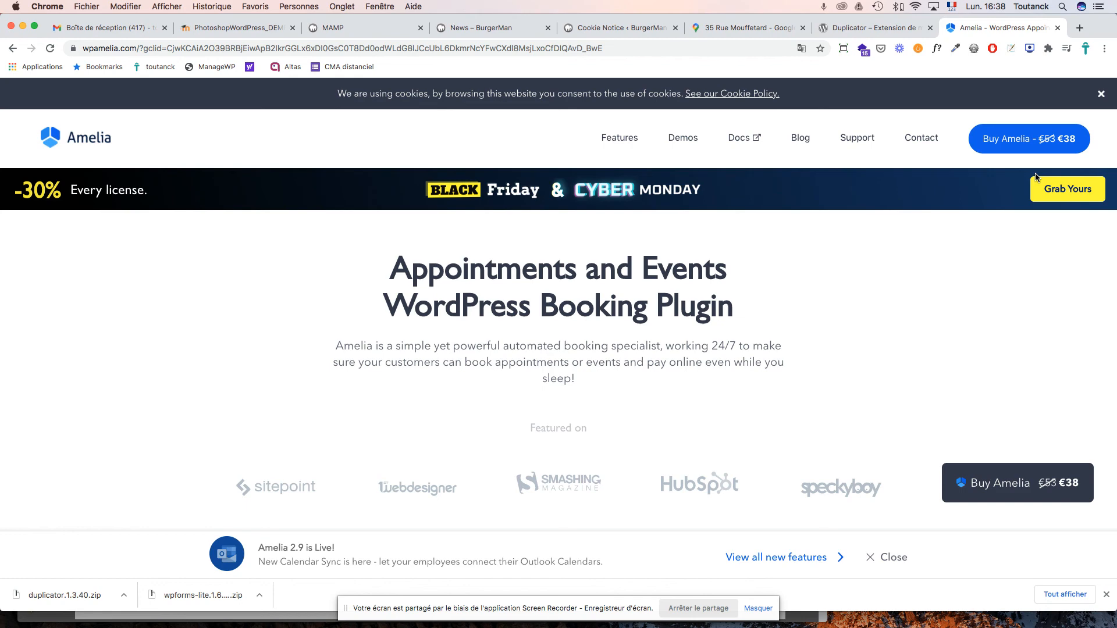
# Switch to the course PDF in Acrobat and show slide 7.10 on plugin recommendations in full screen.
pyautogui.press('super+Tab')
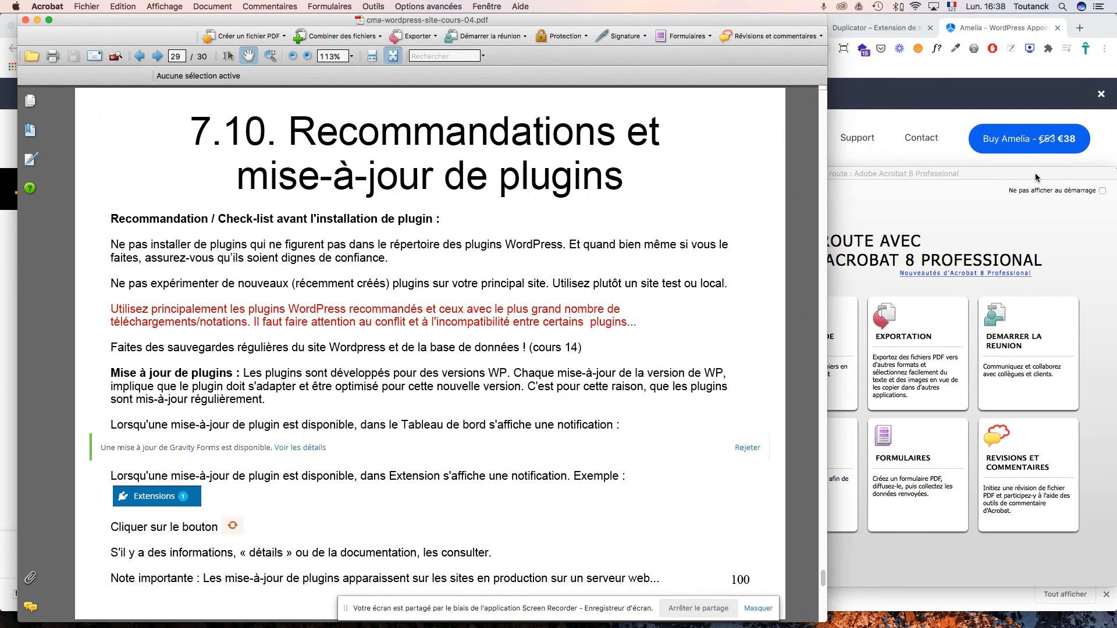
pyautogui.press('super+l')
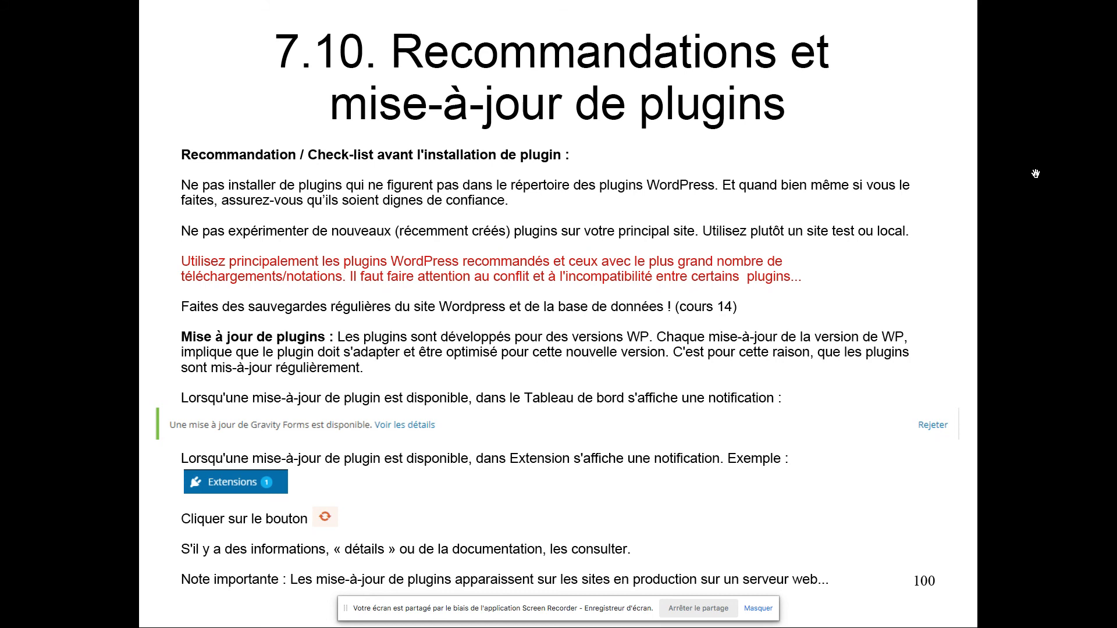
# Switch to Chrome and search Google for "wp plugin amelia avis" in a new tab.
pyautogui.press('super+Tab')
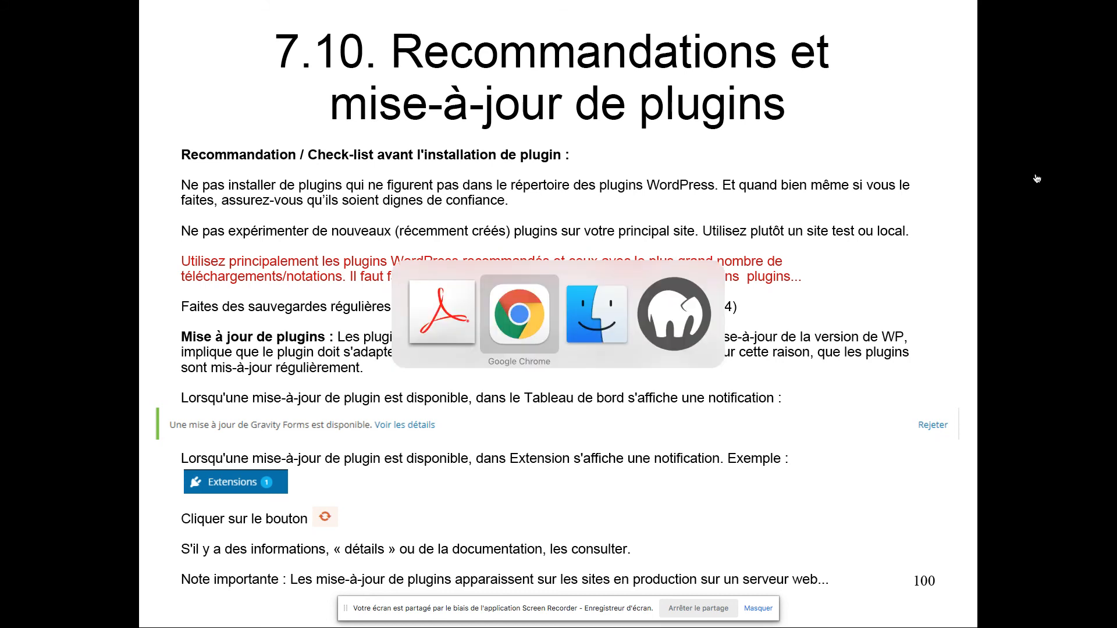
pyautogui.press('super+t')
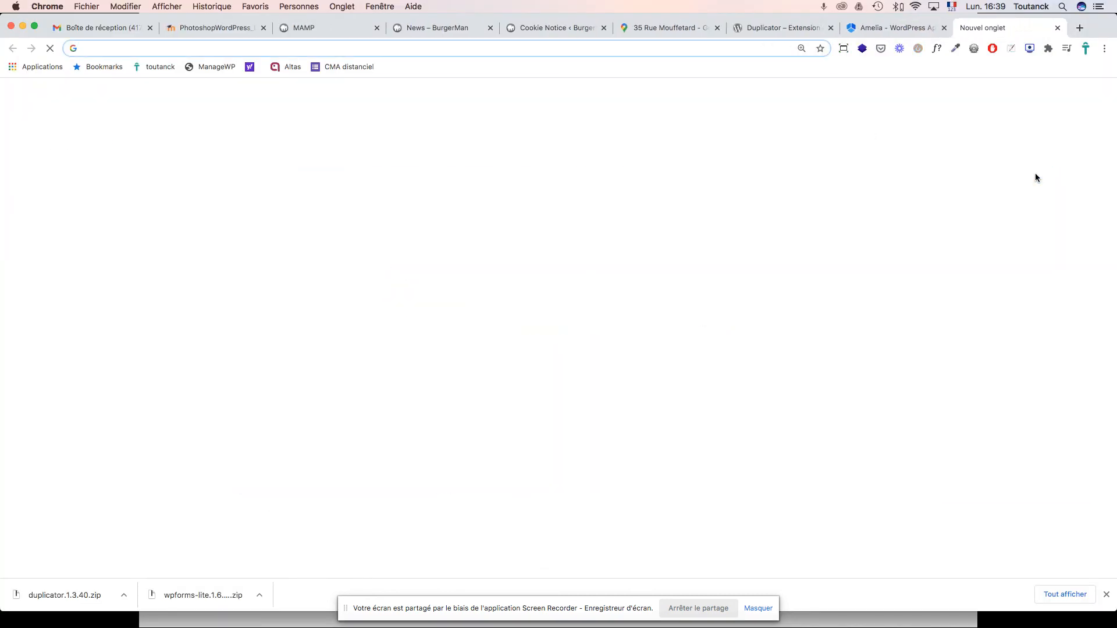
pyautogui.write('ame')
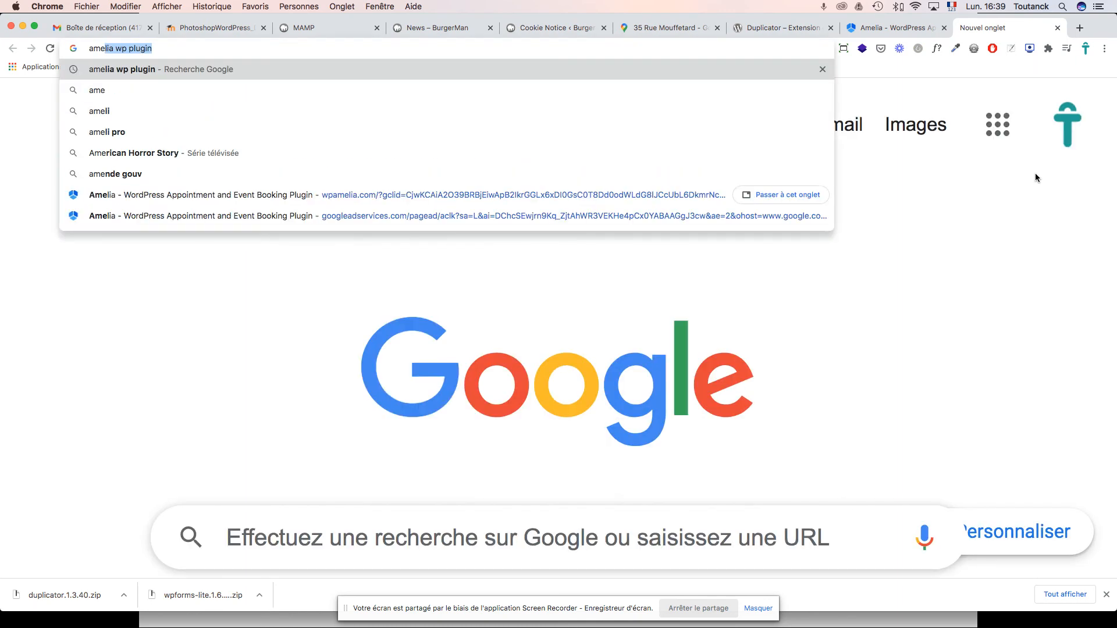
pyautogui.write('lia avis')
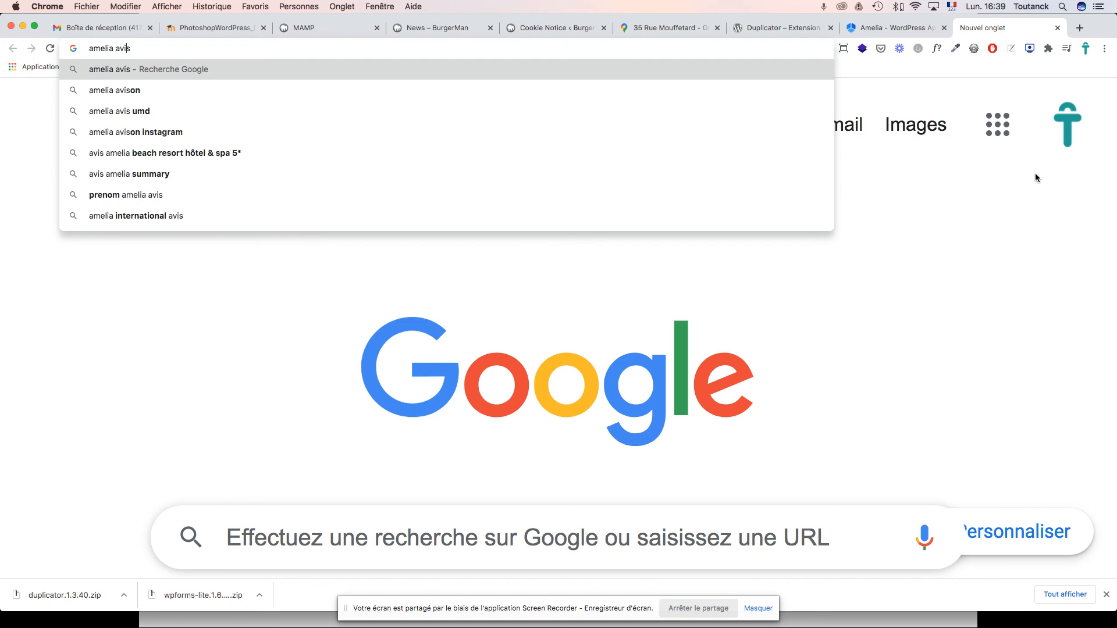
pyautogui.press('super+Left')
pyautogui.write('wp pl')
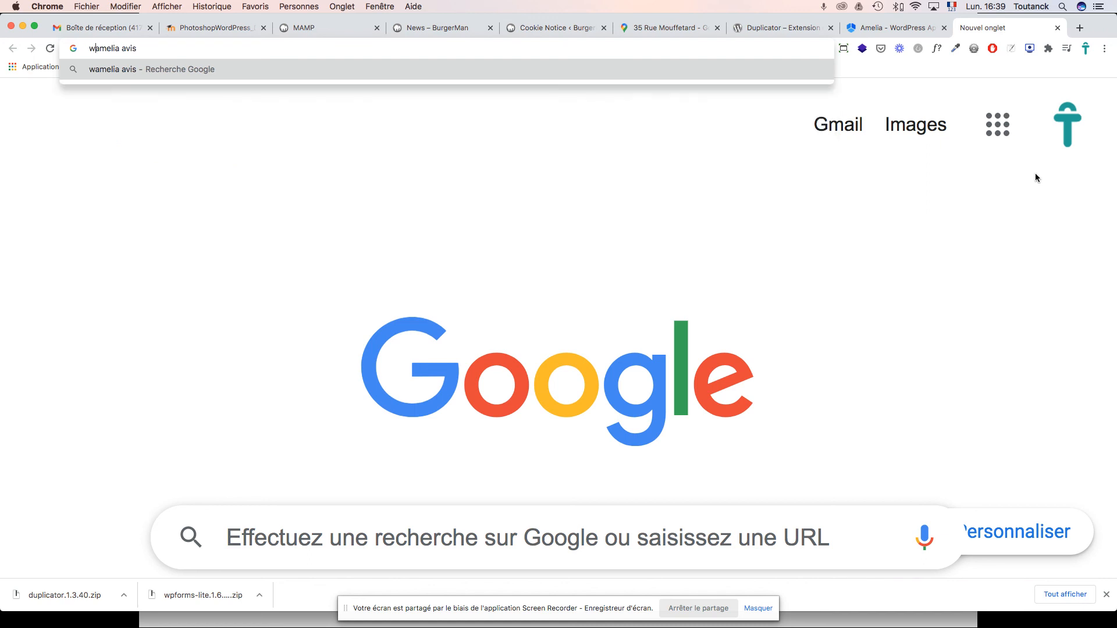
pyautogui.write('ugin')
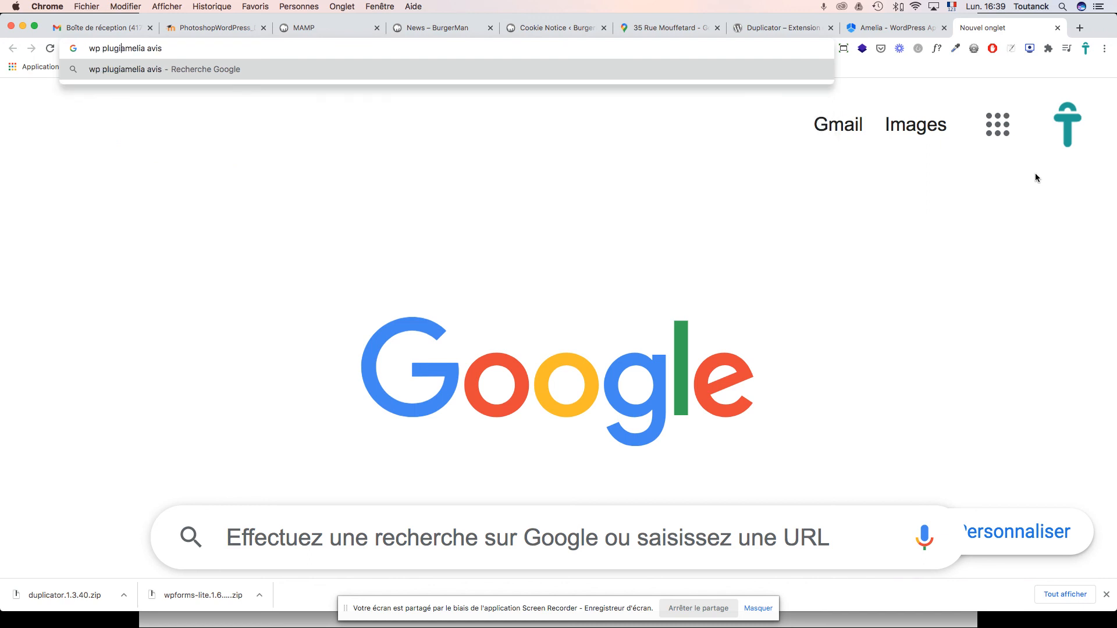
pyautogui.press('Return')
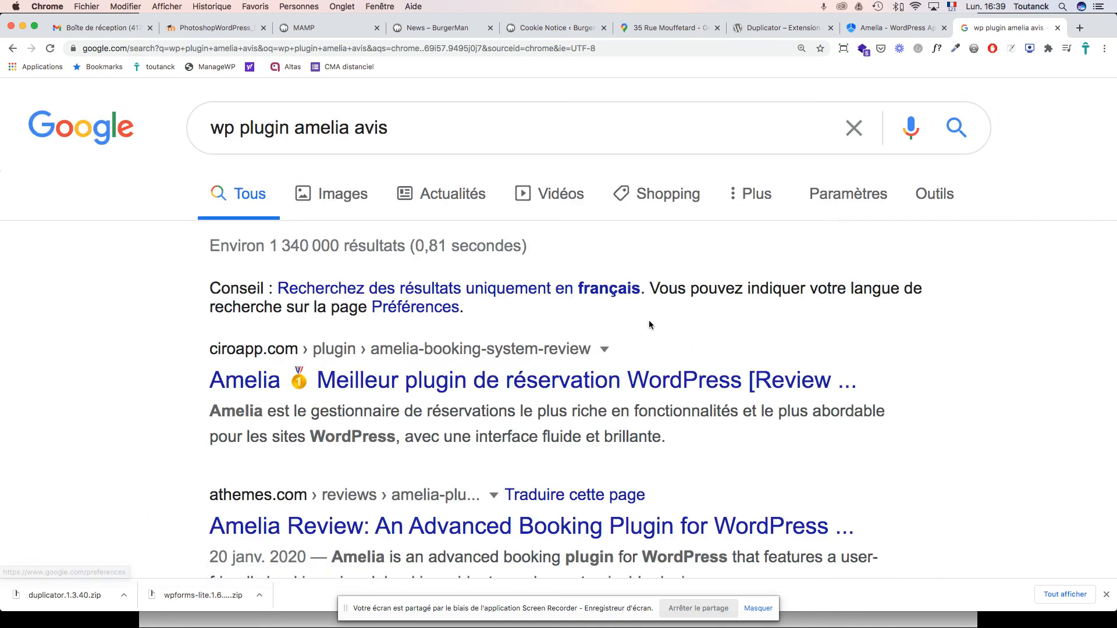
# Look through the Google results for reviews and ratings of the Amelia plugin, and switch back to slide 7.10 in Acrobat.
pyautogui.scroll(-2, 464, 379)
pyautogui.scroll(-2, 463, 380)
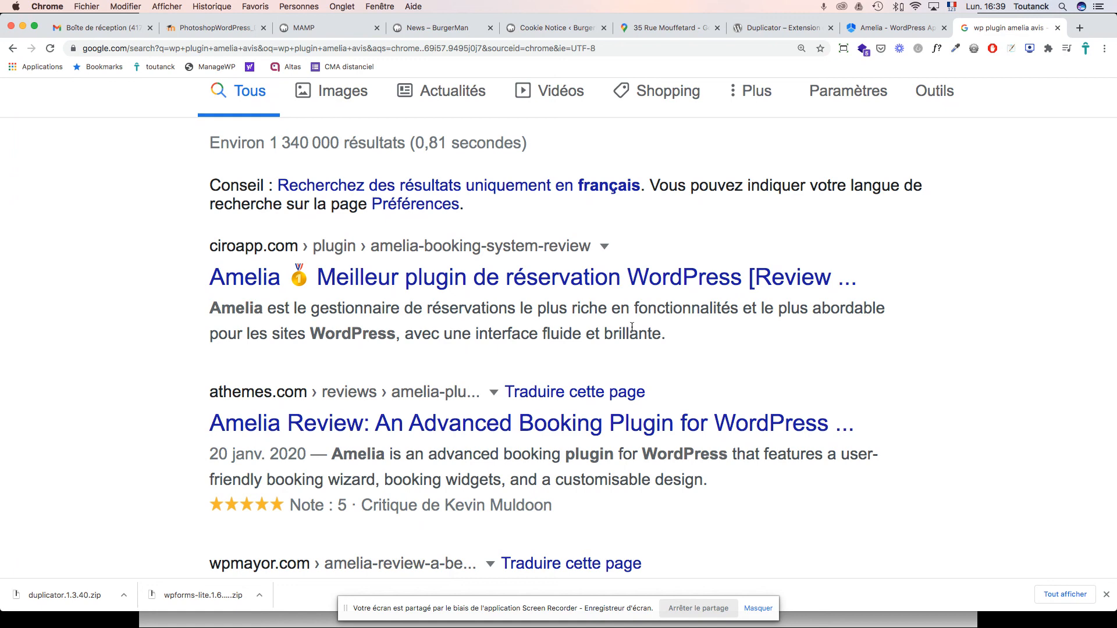
pyautogui.scroll(-6, 631, 327)
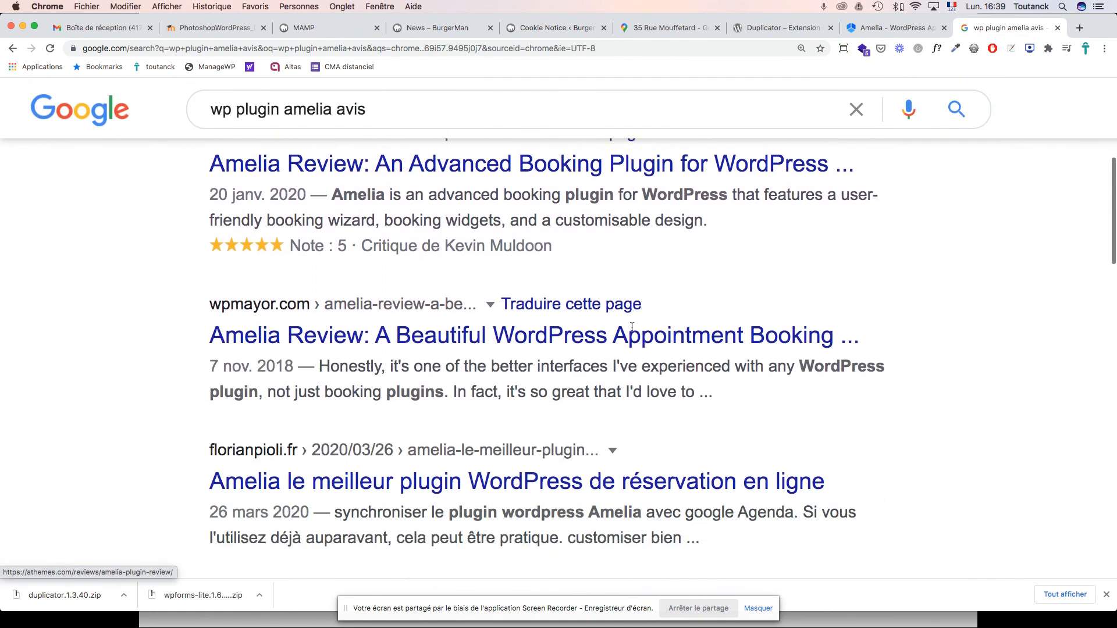
pyautogui.scroll(-15, 631, 331)
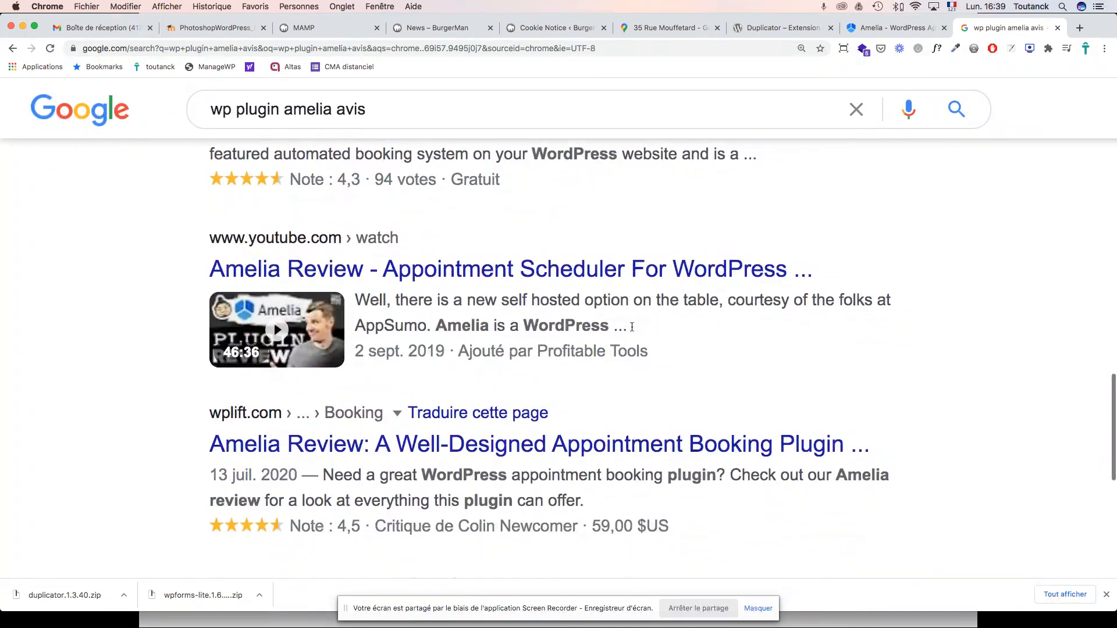
pyautogui.scroll(-6, 631, 326)
pyautogui.scroll(7, 632, 327)
pyautogui.scroll(20, 632, 327)
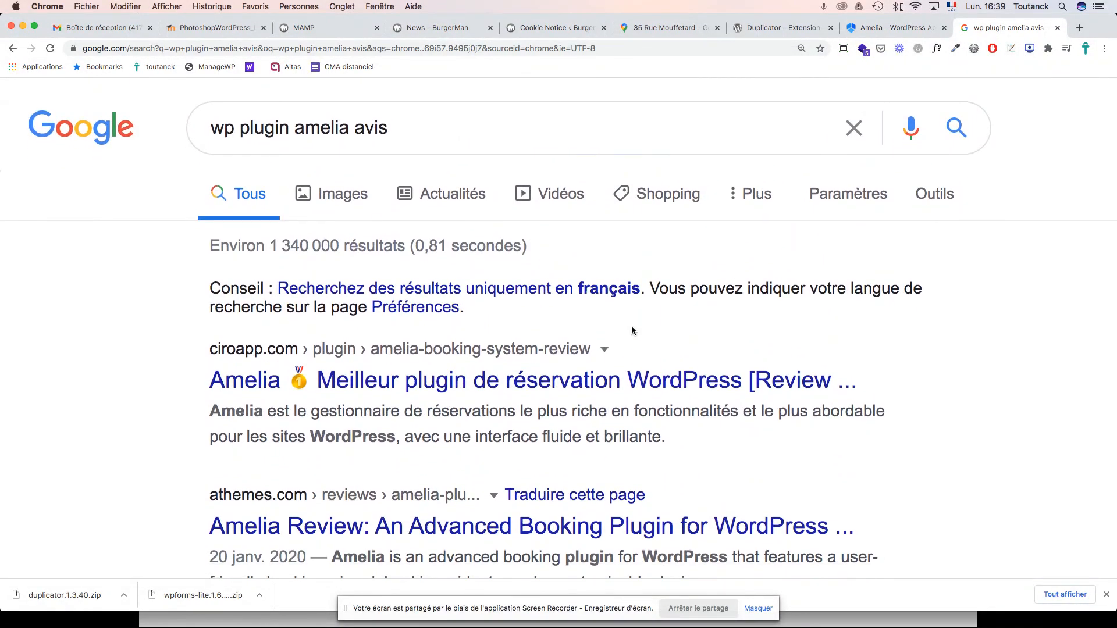
pyautogui.press('super+Tab')
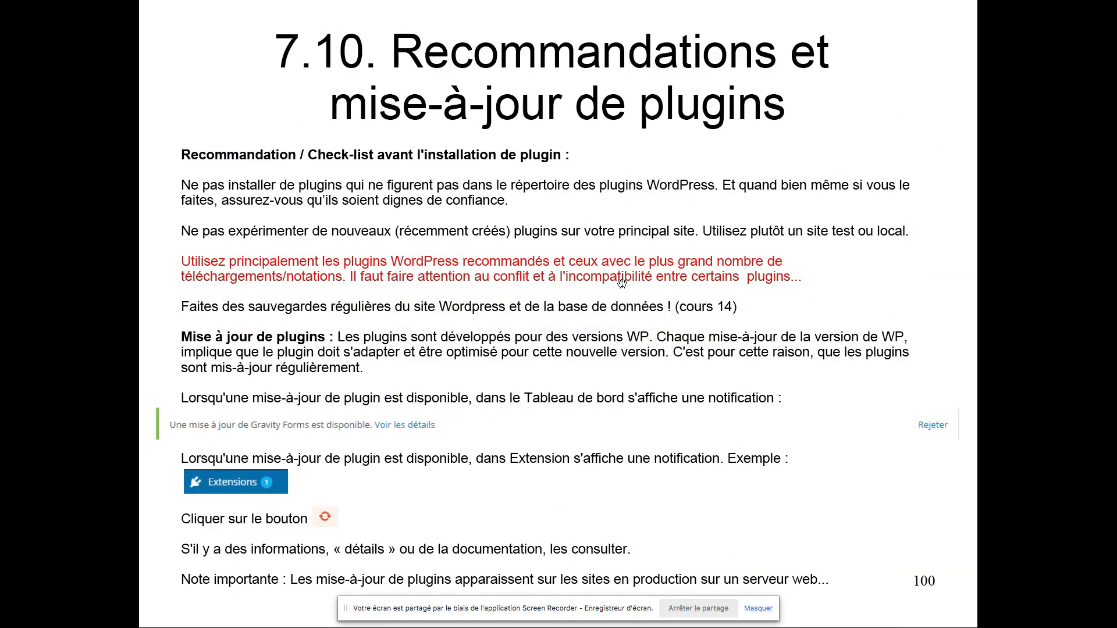